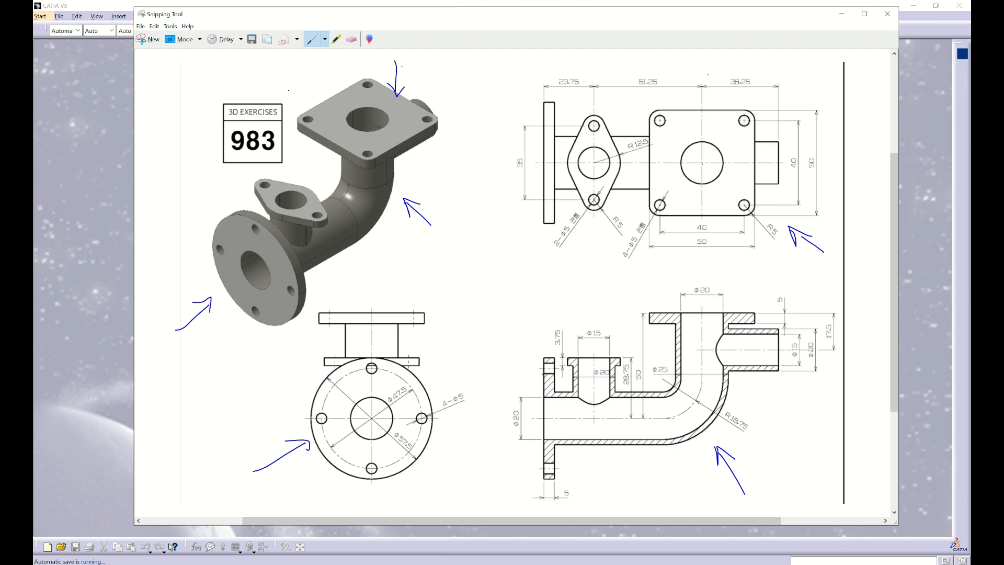
# Mark the exercise number 983 on the drawing with the pen and erase the marks
pyautogui.moveTo(288, 90); pyautogui.dragTo(282, 164)
pyautogui.click(296, 74)
pyautogui.moveTo(289, 92)
pyautogui.mouseDown()
pyautogui.moveTo(220, 94)
pyautogui.moveTo(264, 180)
pyautogui.moveTo(305, 109)
pyautogui.mouseUp()
pyautogui.click(351, 39)
pyautogui.click(289, 97)
pyautogui.click(277, 89)
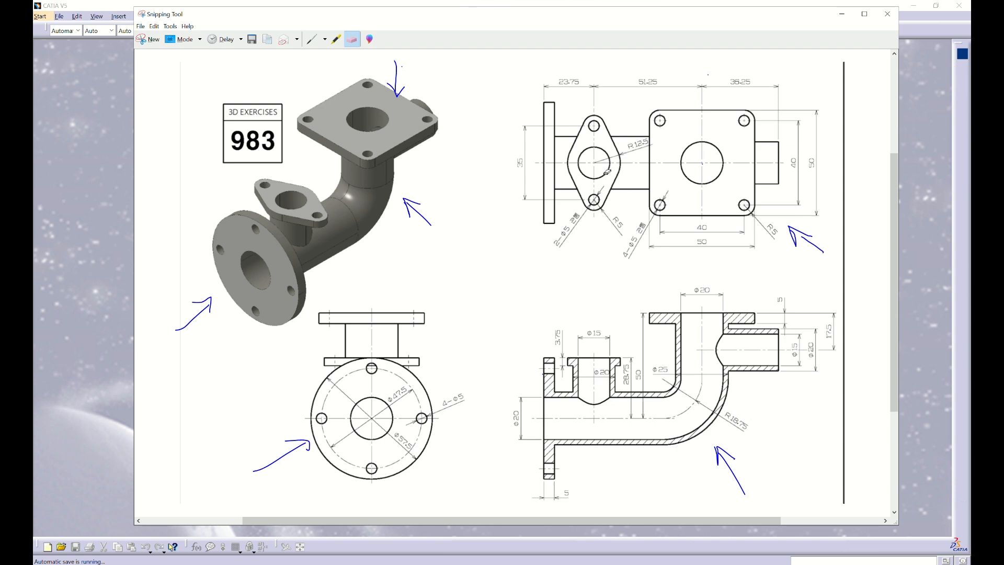
# Mark the elbow pipe's vertical and horizontal centrelines and the 50 height dimension in the section view with the pen
pyautogui.click(312, 39)
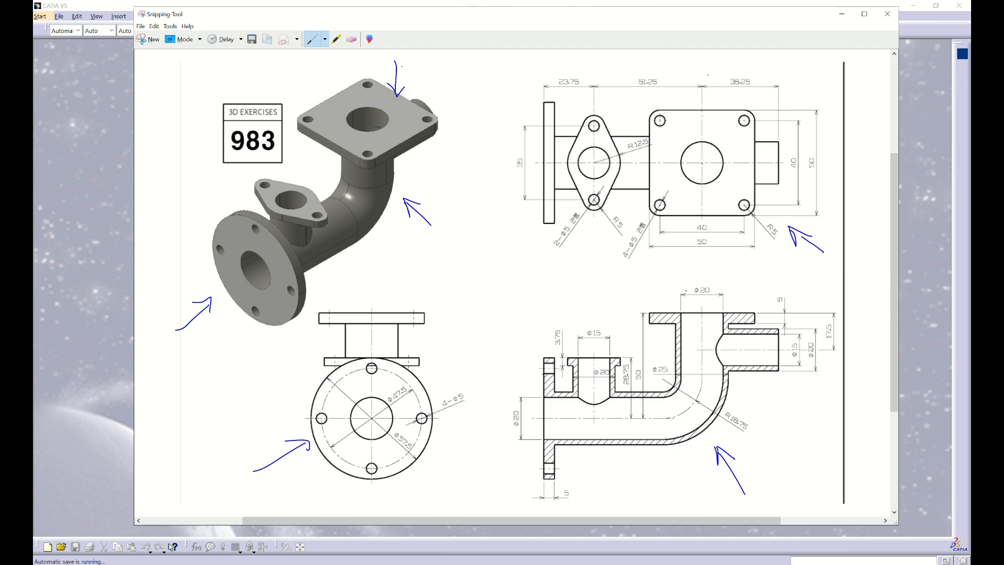
pyautogui.moveTo(701, 308); pyautogui.dragTo(701, 337)
pyautogui.moveTo(533, 419); pyautogui.dragTo(602, 424)
pyautogui.moveTo(583, 295)
pyautogui.mouseDown()
pyautogui.moveTo(630, 336)
pyautogui.moveTo(645, 381)
pyautogui.moveTo(641, 365)
pyautogui.mouseUp()
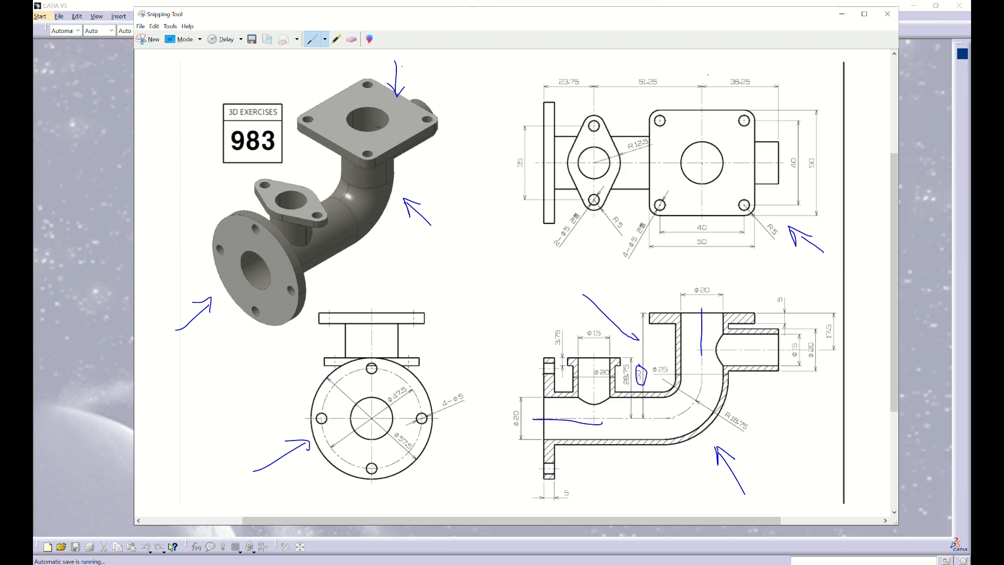
# Annotate the top view with a combined length of 75 from the round flange face to the square flange's centre
pyautogui.moveTo(702, 89); pyautogui.dragTo(701, 76)
pyautogui.moveTo(545, 87)
pyautogui.mouseDown()
pyautogui.moveTo(542, 60)
pyautogui.moveTo(563, 60)
pyautogui.mouseUp()
pyautogui.moveTo(656, 55); pyautogui.dragTo(724, 61)
pyautogui.moveTo(593, 51)
pyautogui.mouseDown()
pyautogui.moveTo(602, 64)
pyautogui.moveTo(628, 54)
pyautogui.moveTo(622, 59)
pyautogui.mouseUp()
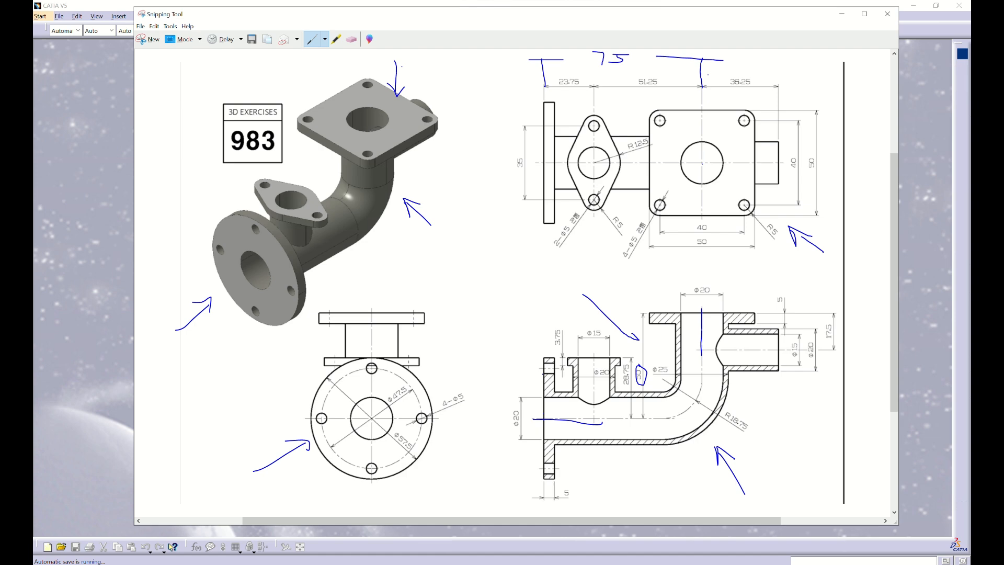
# Write the 75 length below the section view, from the round flange to the vertical pipe's centreline
pyautogui.moveTo(701, 442); pyautogui.dragTo(700, 482)
pyautogui.moveTo(560, 472)
pyautogui.mouseDown()
pyautogui.moveTo(705, 477)
pyautogui.moveTo(681, 490)
pyautogui.moveTo(659, 487)
pyautogui.mouseUp()
pyautogui.moveTo(617, 460)
pyautogui.mouseDown()
pyautogui.moveTo(625, 477)
pyautogui.moveTo(639, 463)
pyautogui.moveTo(647, 472)
pyautogui.moveTo(630, 479)
pyautogui.mouseUp()
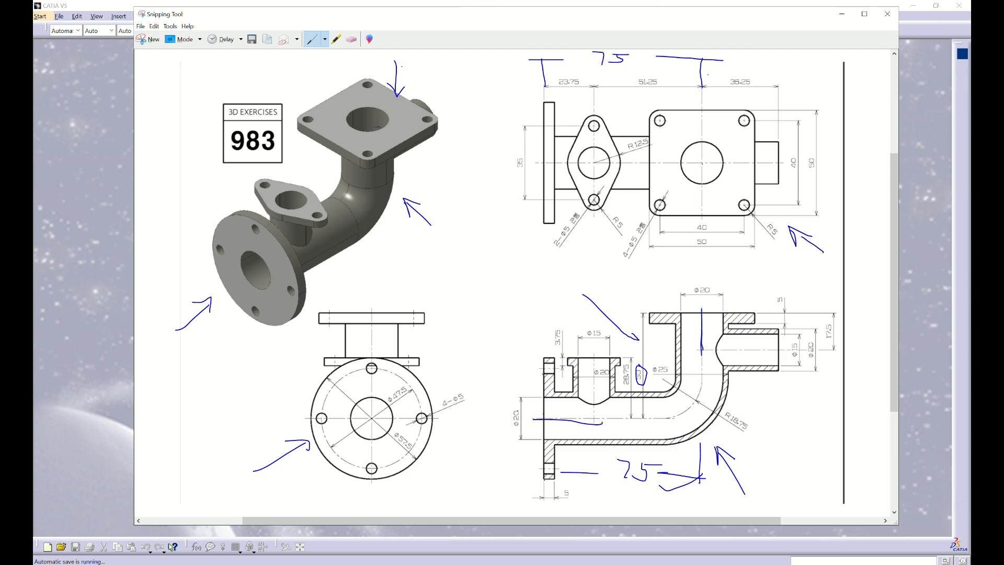
# Switch to CATIA V5 and create a new part named Sample 1 that includes a geometrical set
pyautogui.click(838, 19)
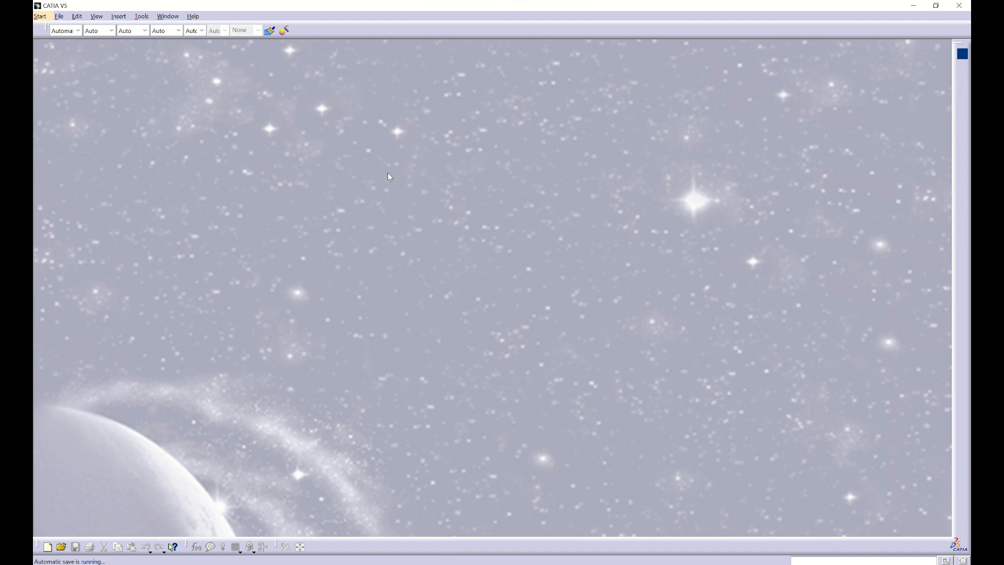
pyautogui.hotkey('ctrl', 'n')
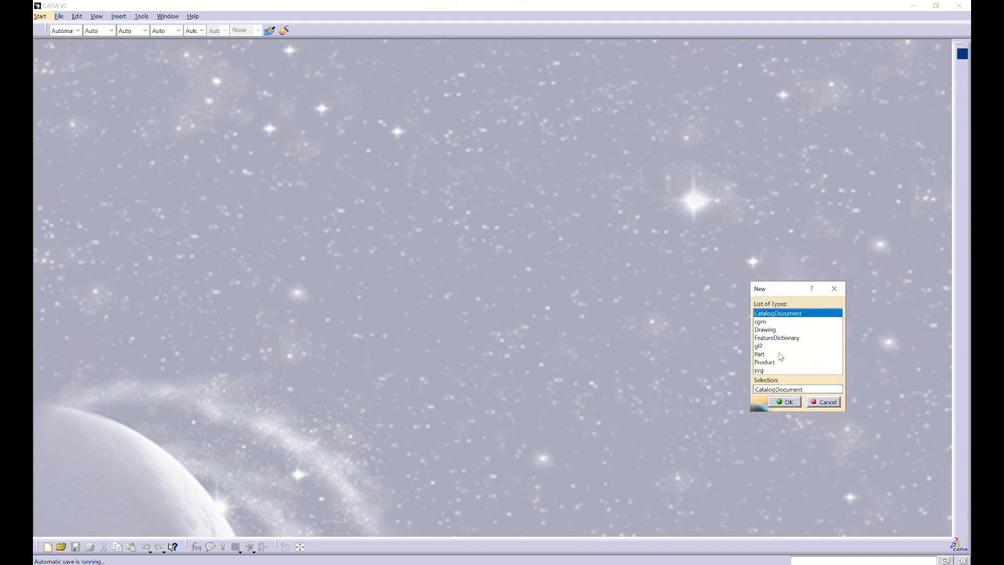
pyautogui.click(766, 355)
pyautogui.click(784, 402)
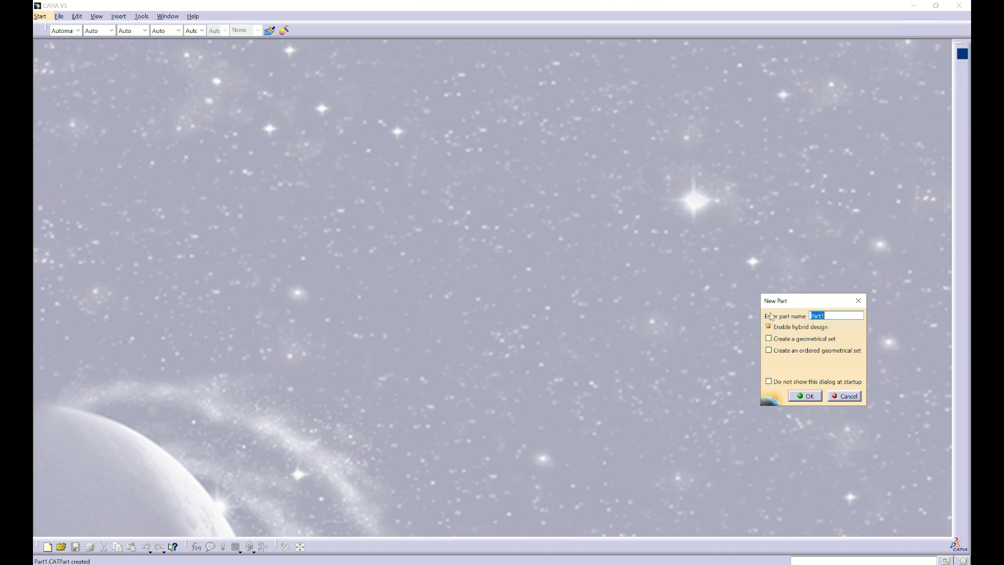
pyautogui.write('Sample')
pyautogui.click(804, 396)
pyautogui.click(772, 340)
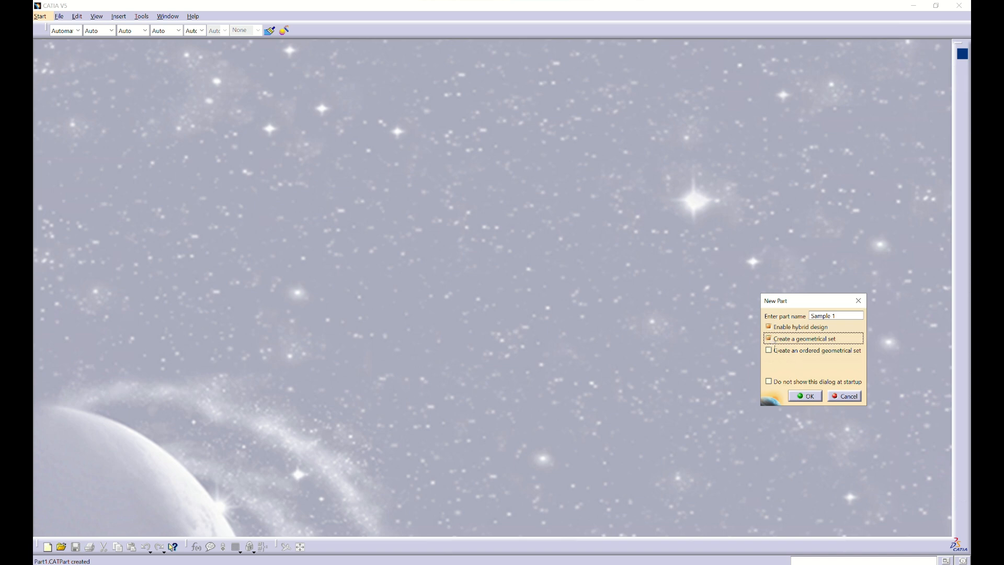
pyautogui.click(805, 396)
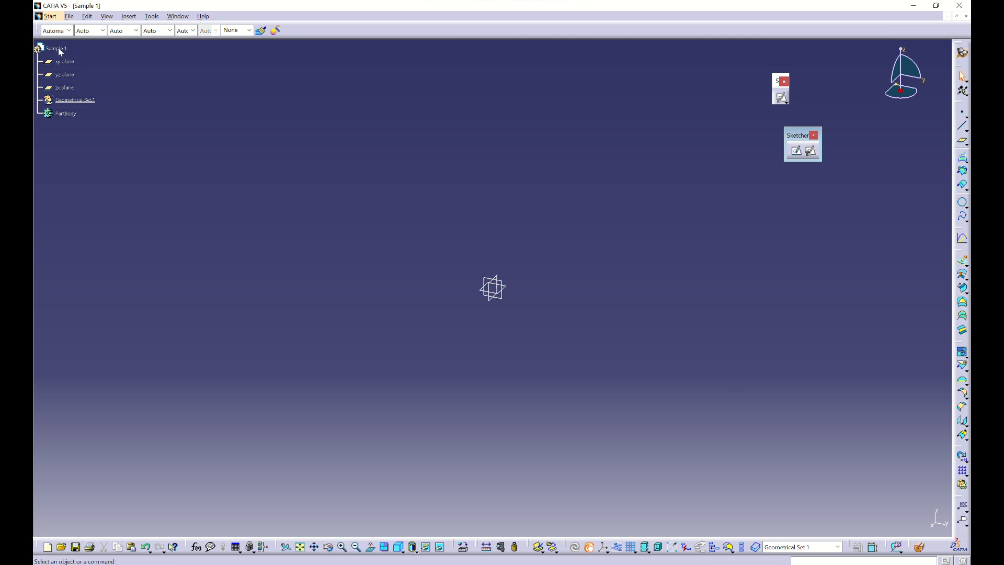
# Rename the part's geometrical set to Designg Work in its feature properties
pyautogui.click(93, 101)
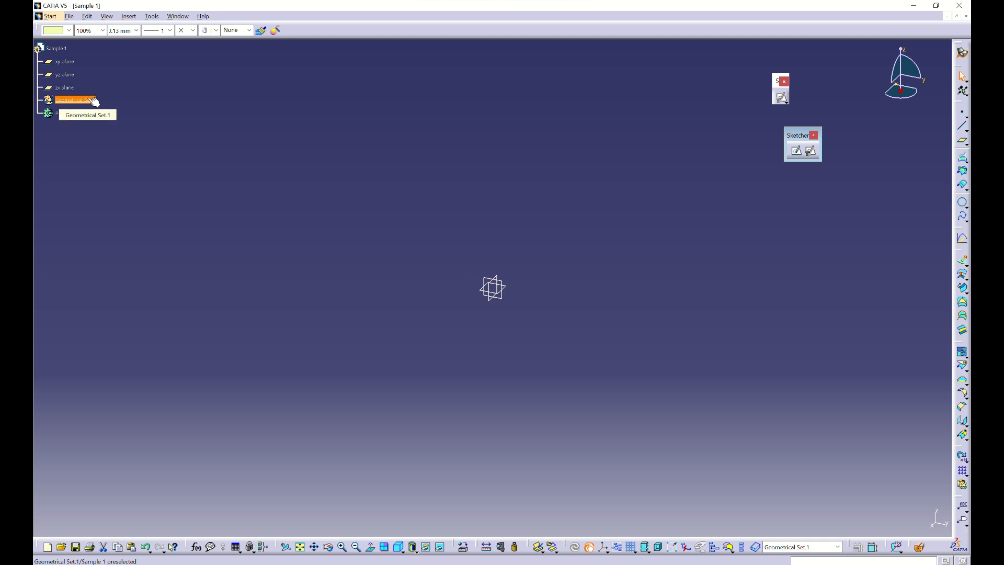
pyautogui.click(93, 100)
pyautogui.click(97, 110)
pyautogui.rightClick(88, 104)
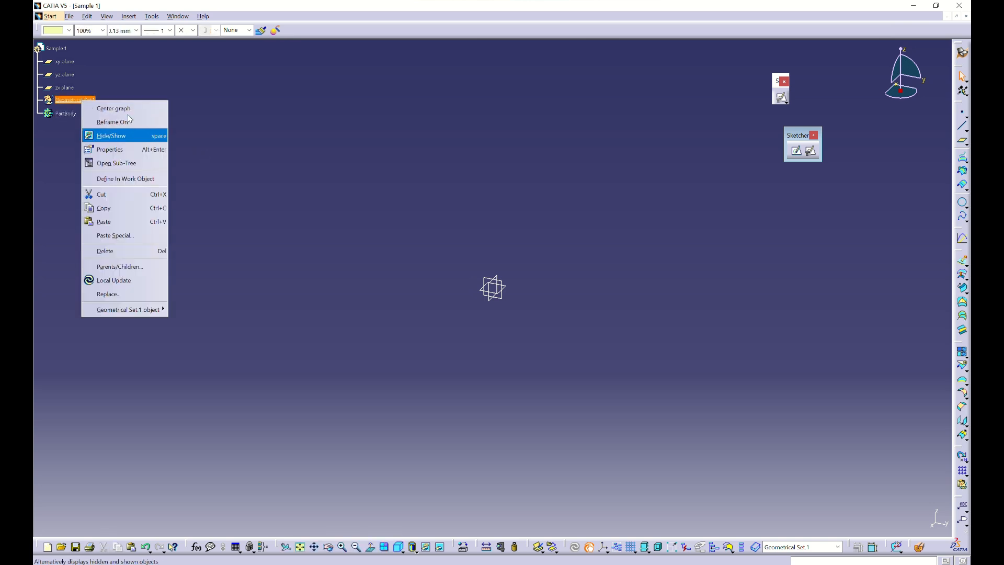
pyautogui.click(124, 150)
pyautogui.moveTo(735, 252); pyautogui.dragTo(467, 146)
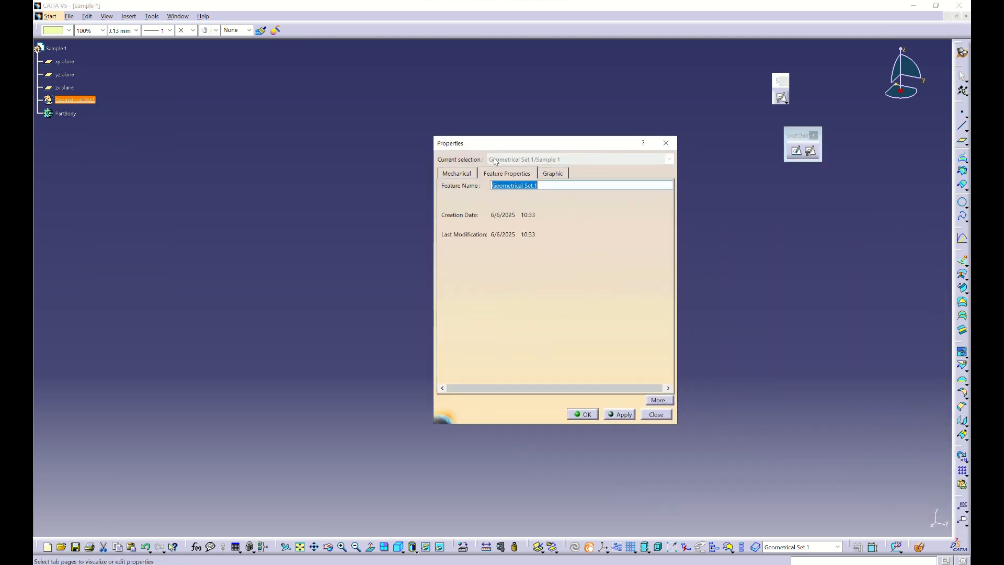
pyautogui.click(465, 176)
pyautogui.click(505, 174)
pyautogui.click(557, 175)
pyautogui.click(522, 176)
pyautogui.click(553, 186)
pyautogui.moveTo(553, 186); pyautogui.dragTo(451, 188)
pyautogui.write('Desing')
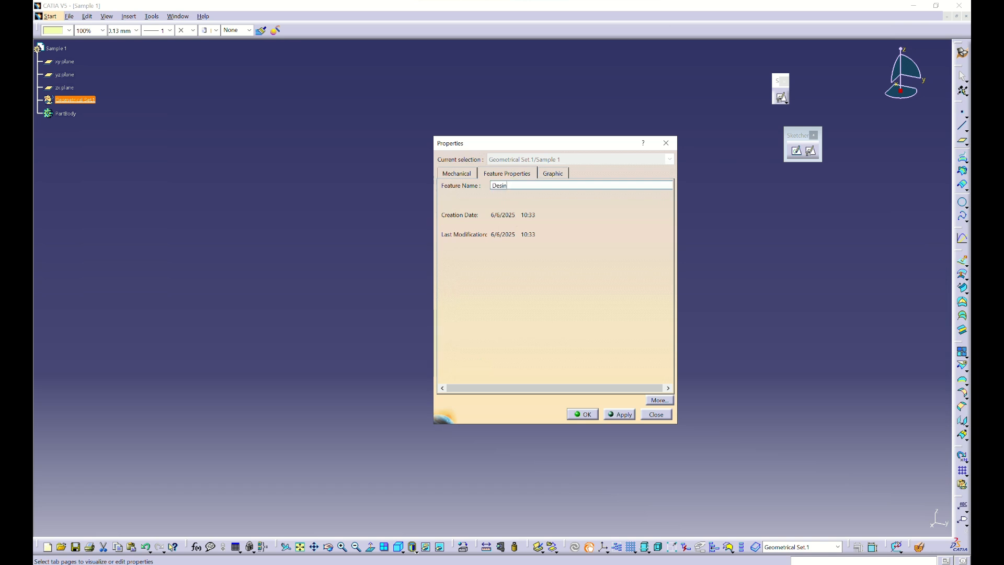
pyautogui.press('BackSpace')
pyautogui.press('BackSpace')
pyautogui.write('gng Work')
pyautogui.press('Return')
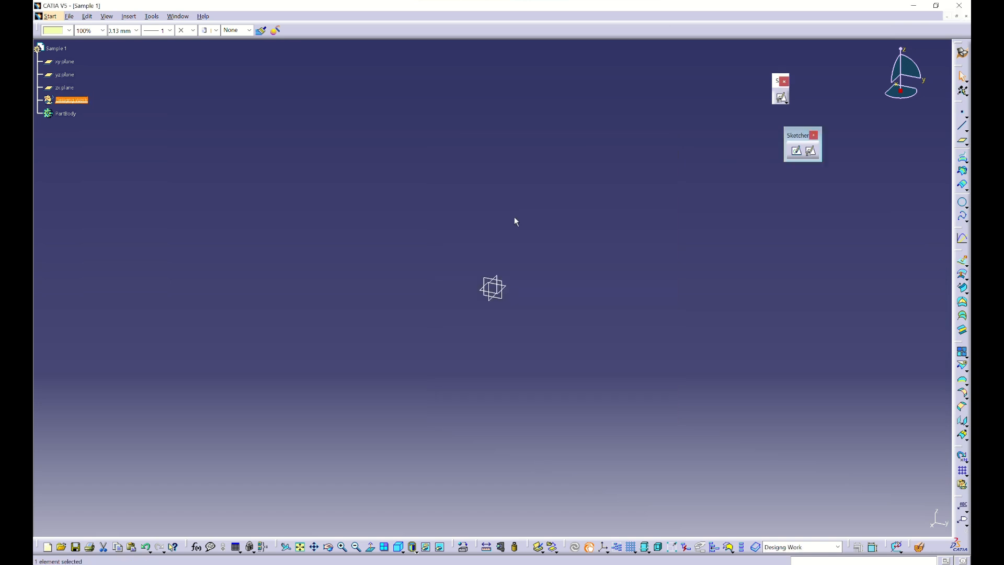
pyautogui.click(232, 154)
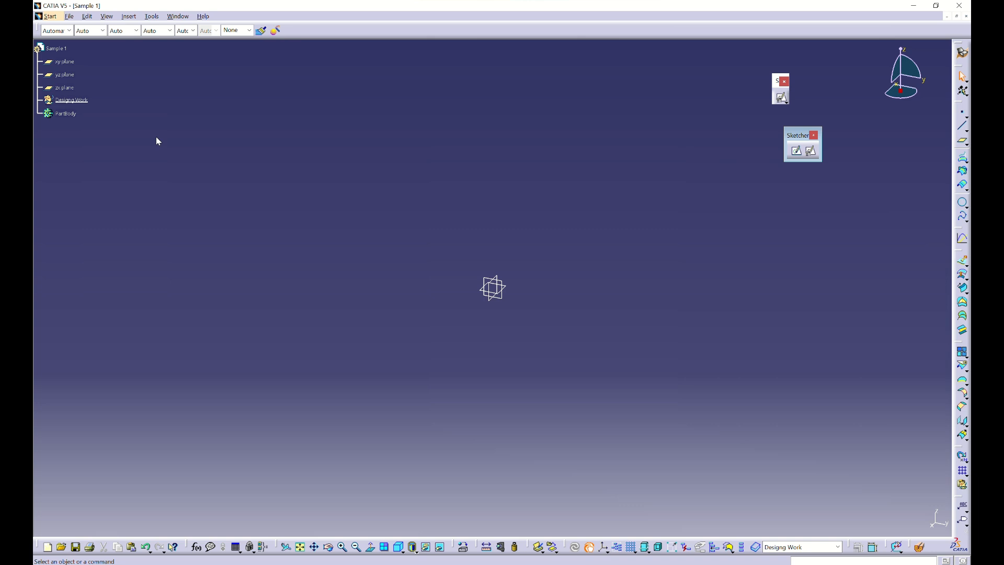
# Switch to the Snipping Tool drawing and outline the flanges and the curved pipe in the 3D view
pyautogui.click(71, 100)
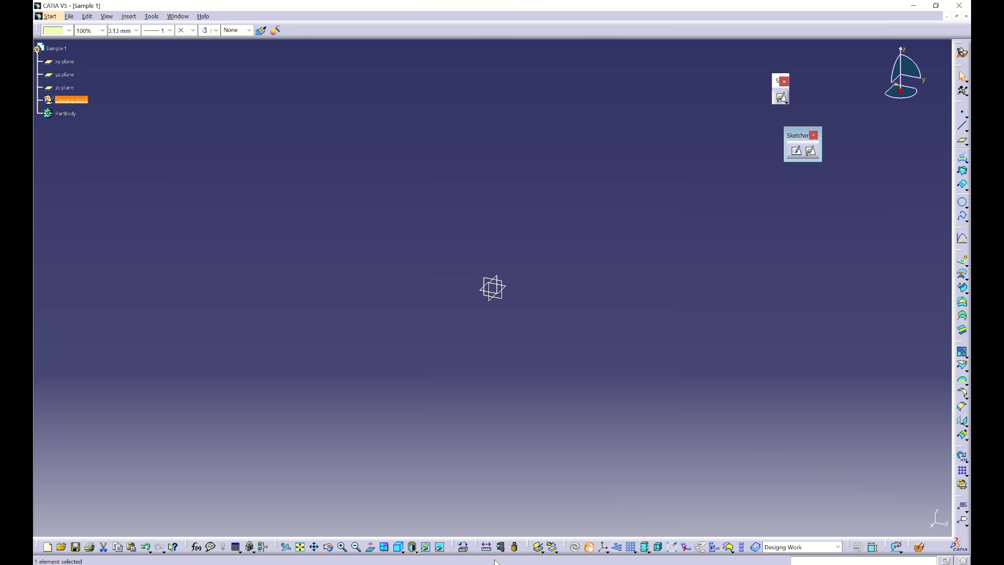
pyautogui.hotkey('alt', 'Tab')
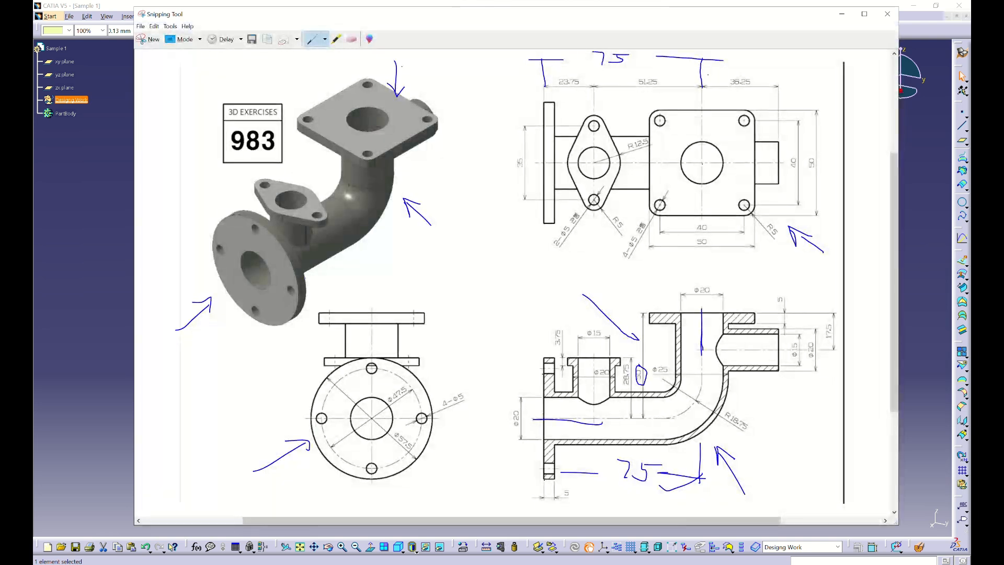
pyautogui.moveTo(244, 211)
pyautogui.mouseDown()
pyautogui.moveTo(199, 255)
pyautogui.moveTo(272, 314)
pyautogui.moveTo(291, 243)
pyautogui.moveTo(255, 210)
pyautogui.mouseUp()
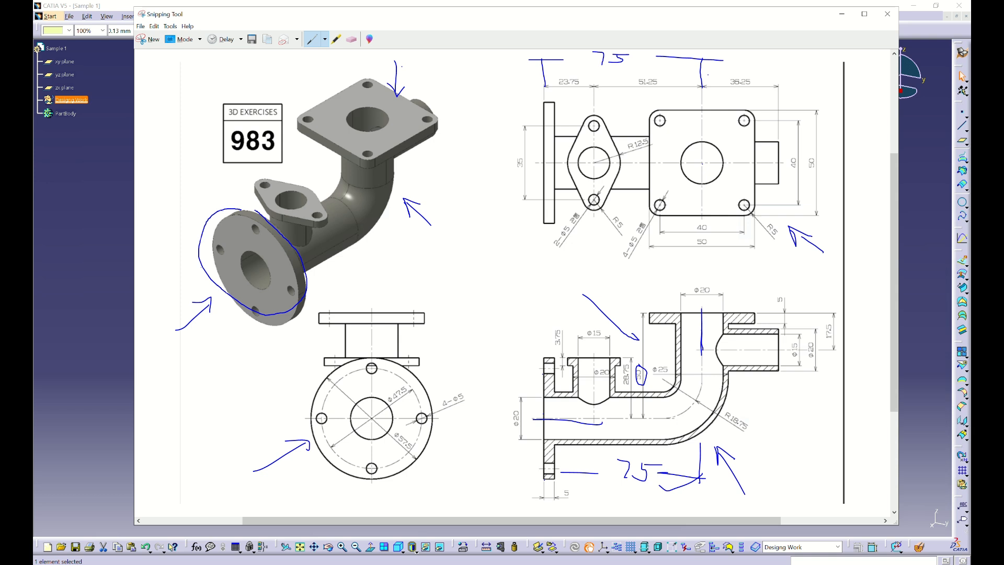
pyautogui.moveTo(395, 144)
pyautogui.mouseDown()
pyautogui.moveTo(319, 94)
pyautogui.moveTo(413, 80)
pyautogui.mouseUp()
pyautogui.moveTo(380, 169); pyautogui.dragTo(369, 209)
pyautogui.moveTo(333, 238); pyautogui.dragTo(309, 252)
pyautogui.moveTo(299, 166)
pyautogui.mouseDown()
pyautogui.moveTo(261, 231)
pyautogui.moveTo(329, 217)
pyautogui.moveTo(242, 159)
pyautogui.mouseUp()
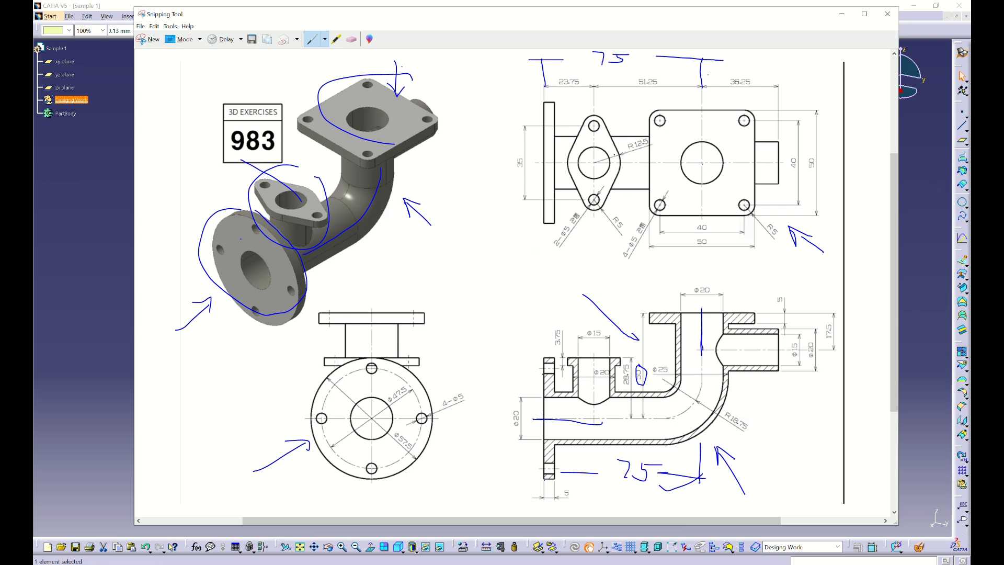
# Erase the pen outlines over the 3D view and switch back to CATIA V5
pyautogui.click(353, 38)
pyautogui.moveTo(396, 66); pyautogui.dragTo(400, 83)
pyautogui.moveTo(282, 177); pyautogui.dragTo(333, 195)
pyautogui.moveTo(345, 236); pyautogui.dragTo(279, 232)
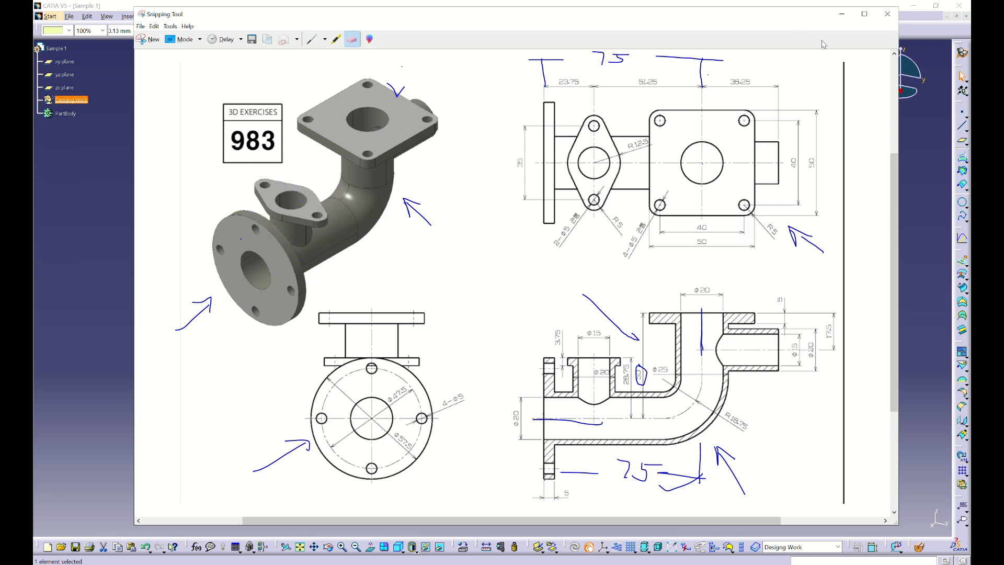
pyautogui.click(842, 18)
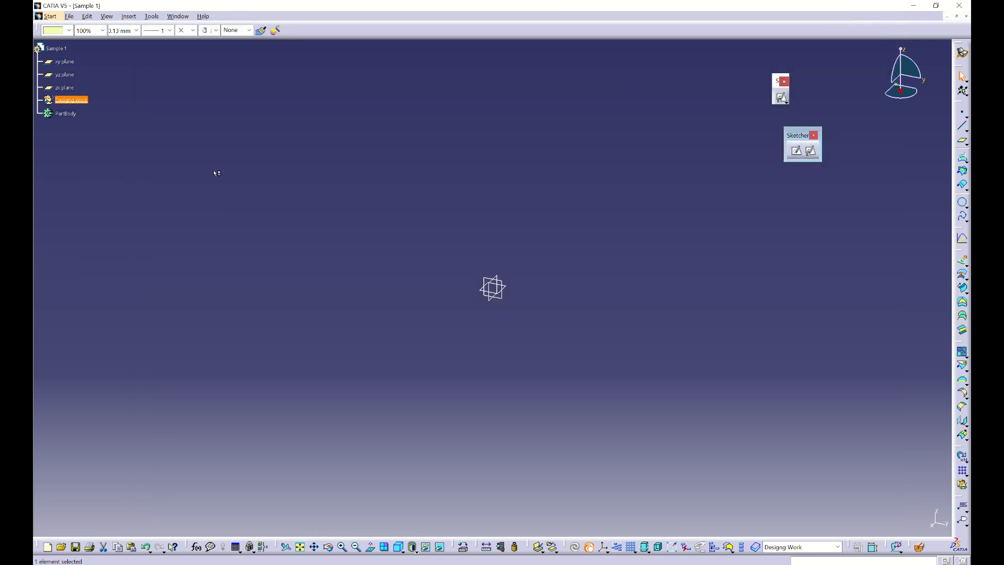
pyautogui.click(75, 103)
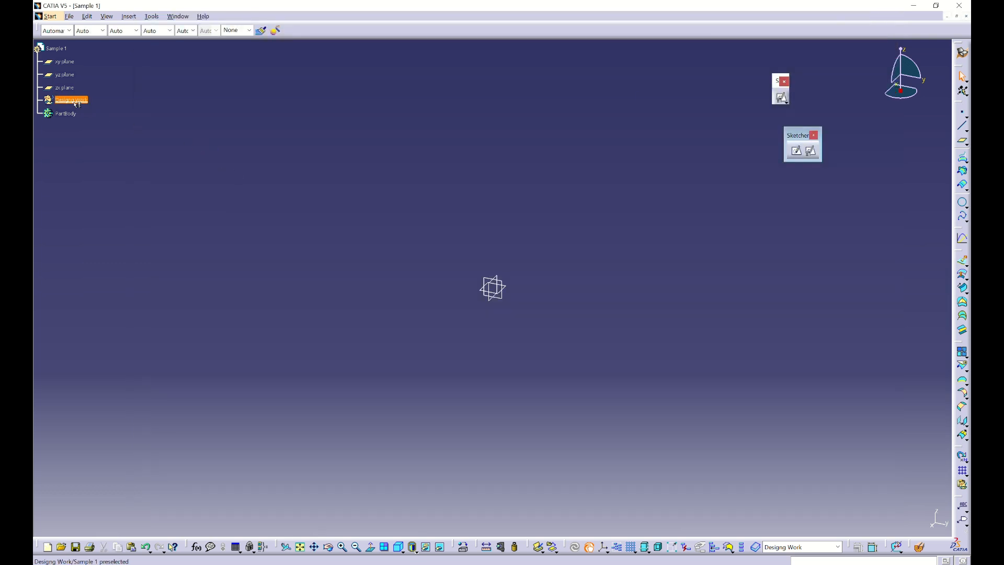
pyautogui.click(67, 113)
pyautogui.click(76, 100)
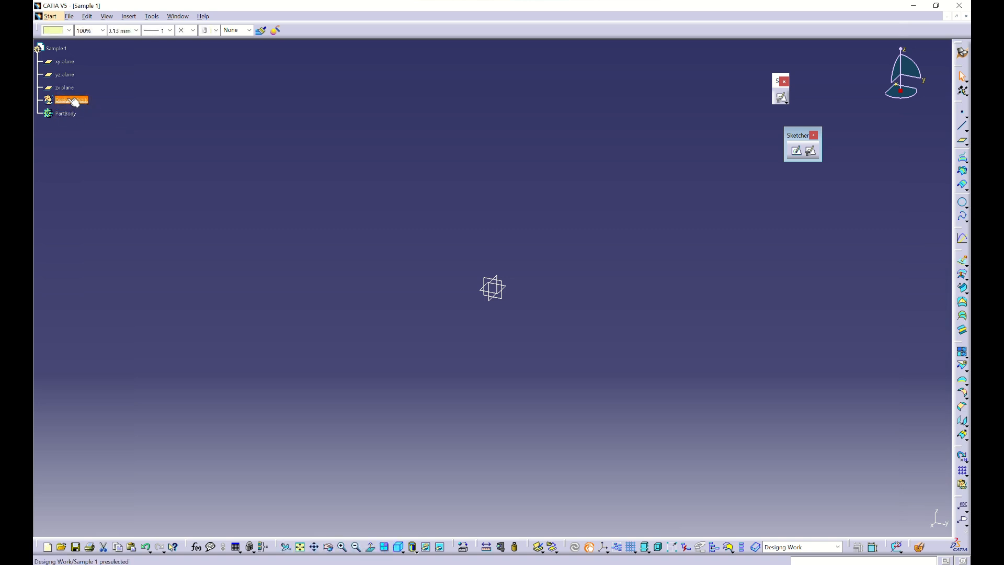
pyautogui.click(70, 113)
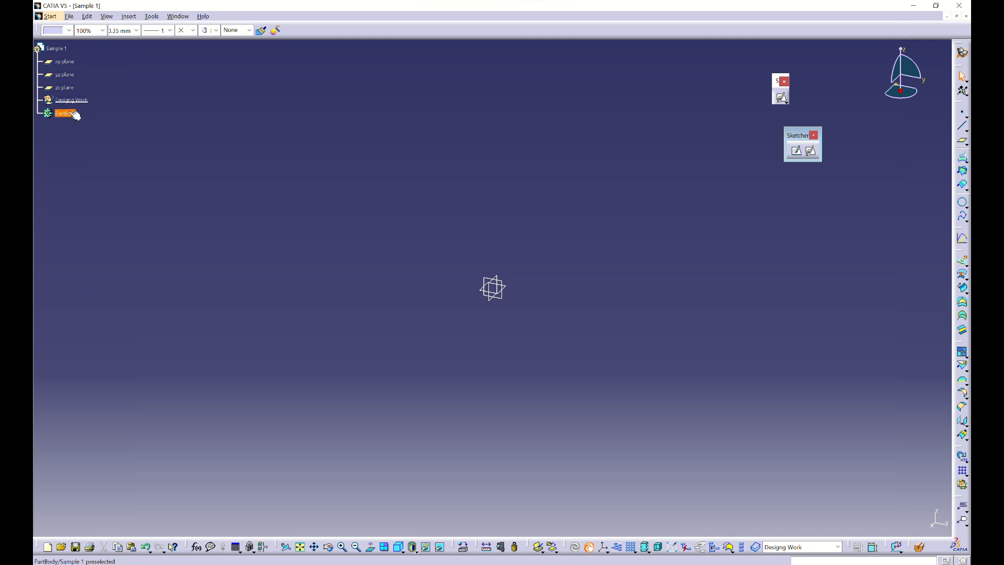
# Insert a new body into the Sample 1 part
pyautogui.click(73, 100)
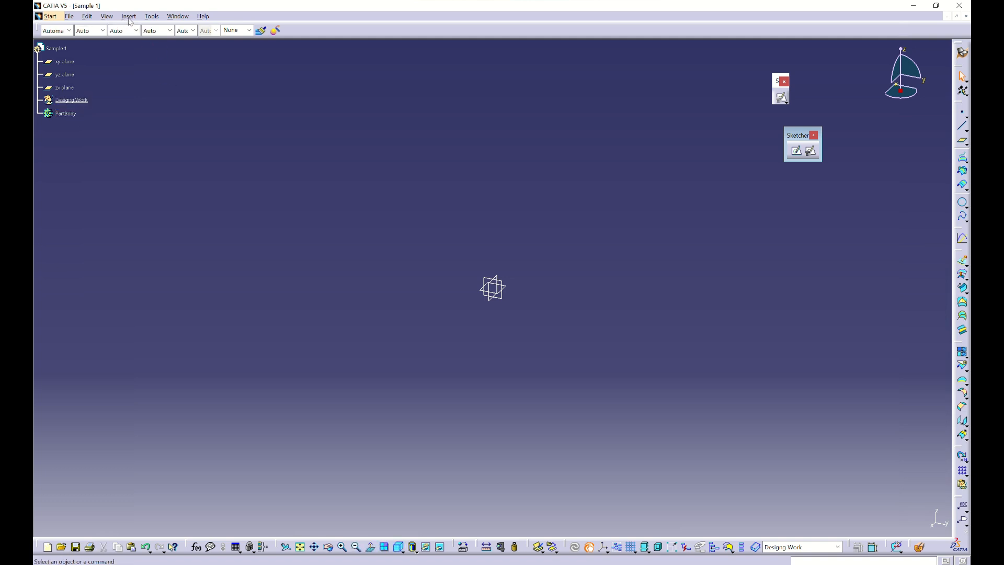
pyautogui.click(129, 16)
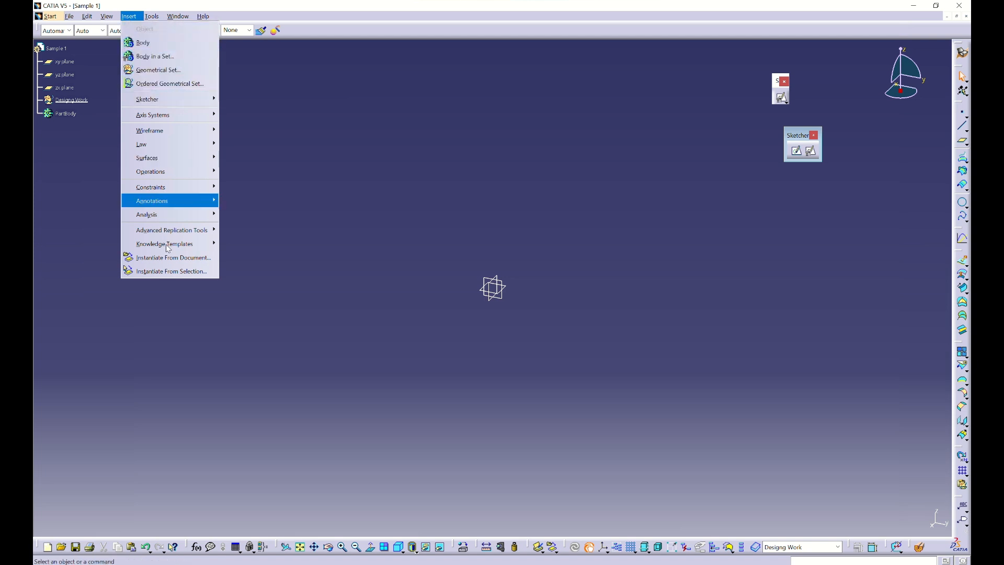
pyautogui.click(143, 45)
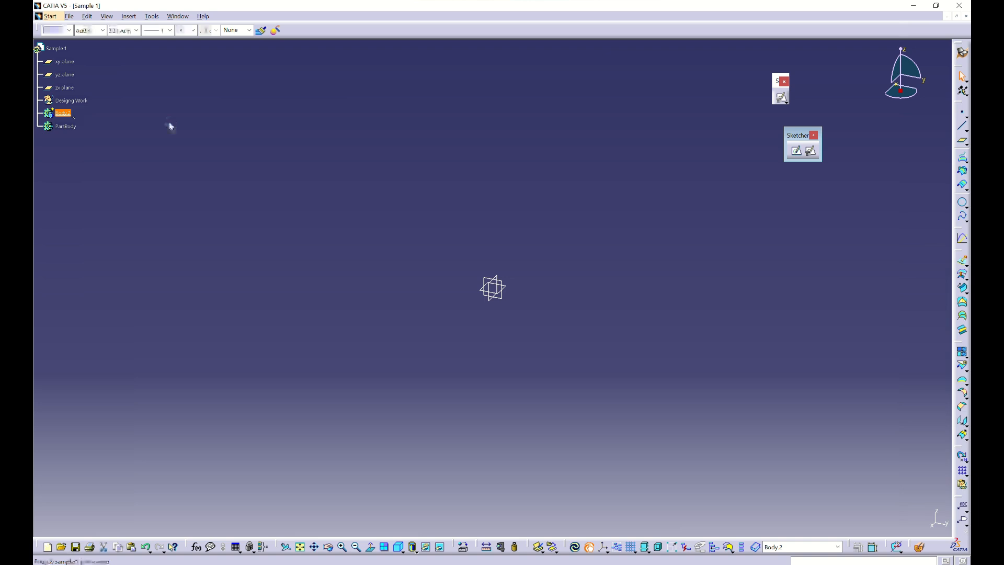
# Start inserting a new geometrical set and place its definition dialog near the specification tree
pyautogui.click(128, 17)
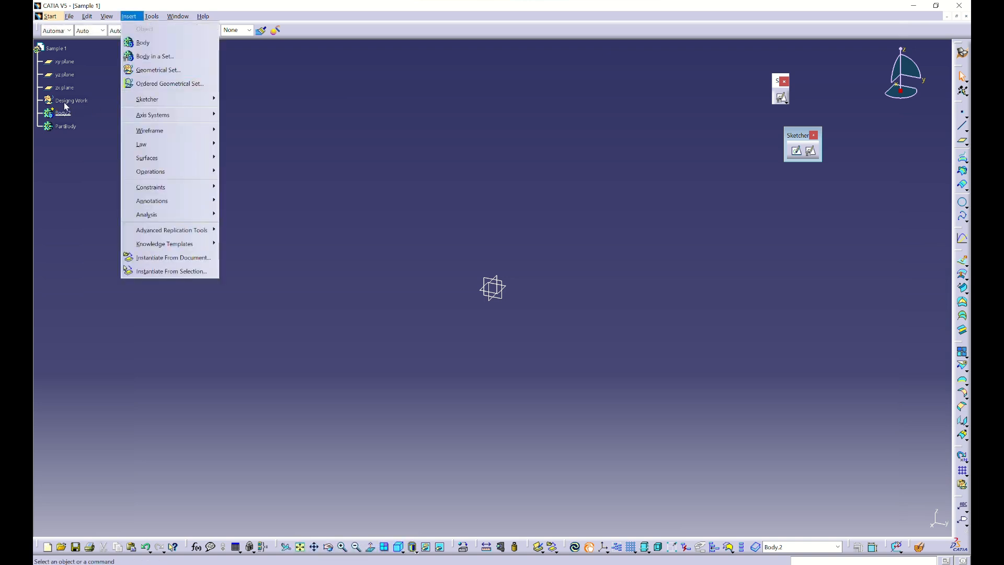
pyautogui.click(151, 70)
pyautogui.moveTo(687, 270); pyautogui.dragTo(186, 182)
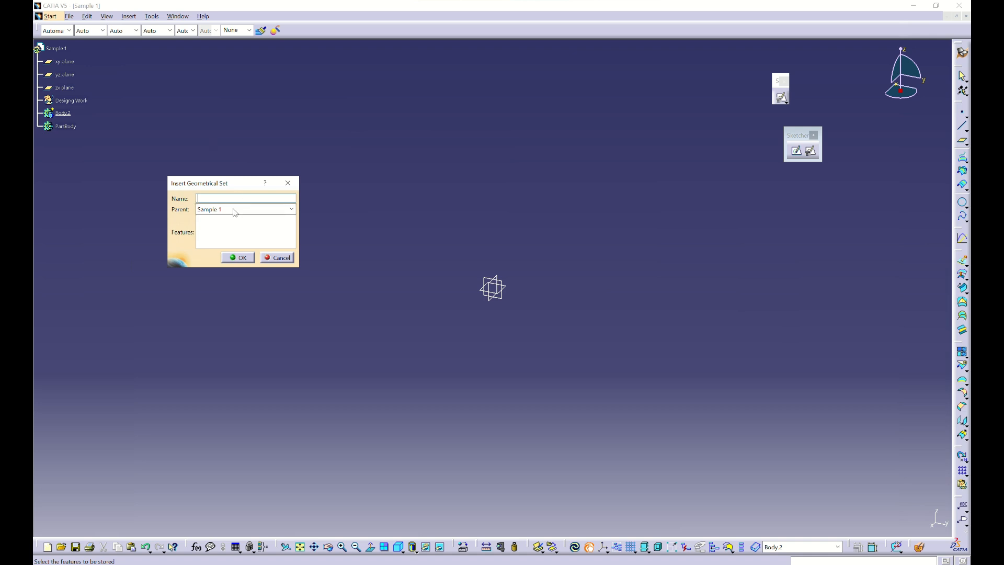
pyautogui.moveTo(211, 186); pyautogui.dragTo(221, 186)
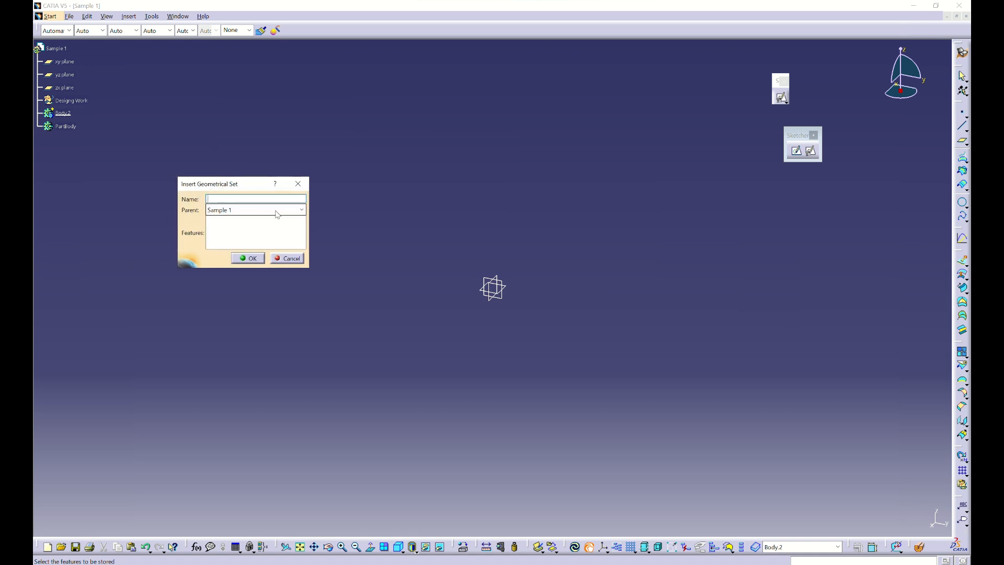
# Try Designg Work and Sample 1 in turn as the parent of the new geometrical set
pyautogui.click(301, 210)
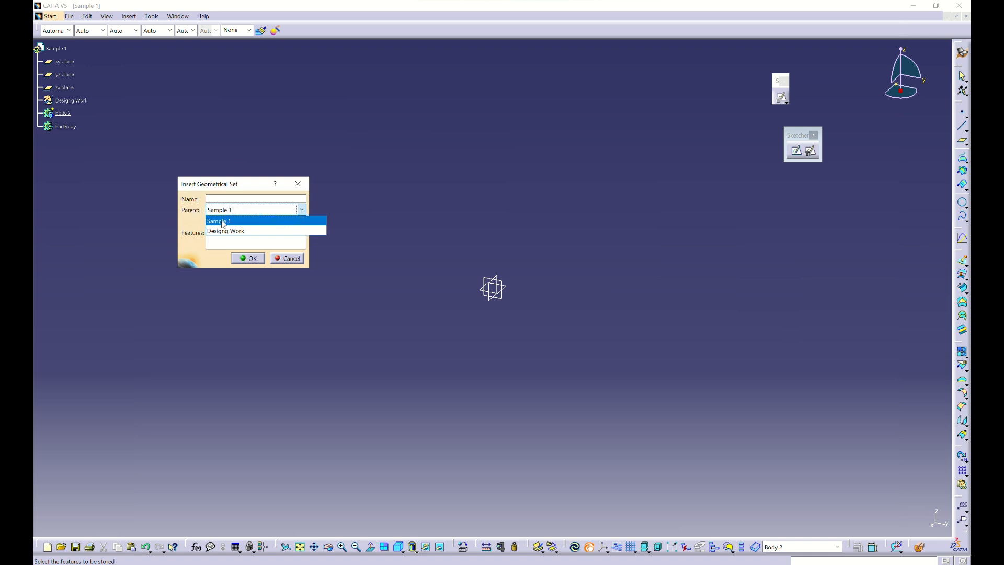
pyautogui.click(235, 231)
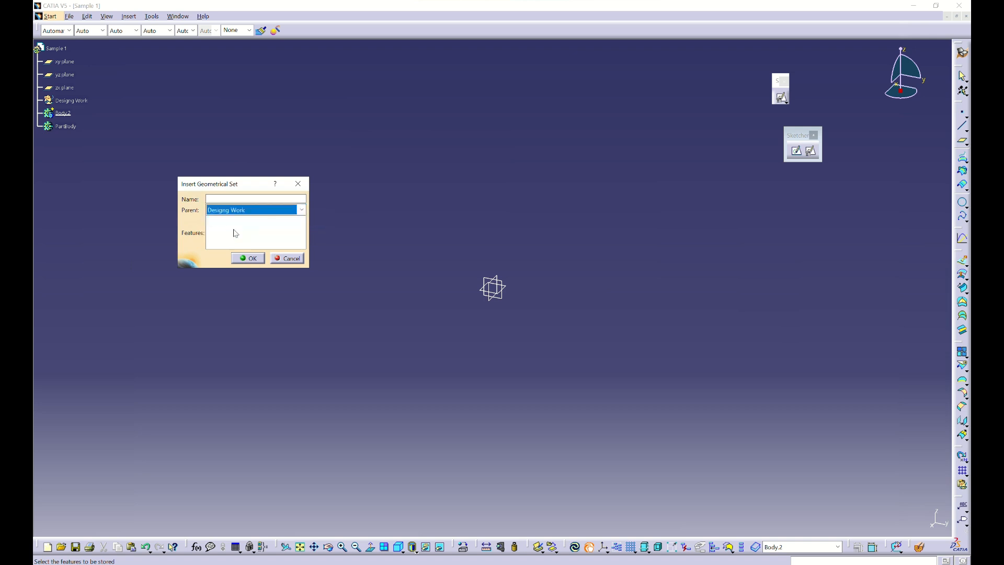
pyautogui.click(302, 210)
pyautogui.click(219, 223)
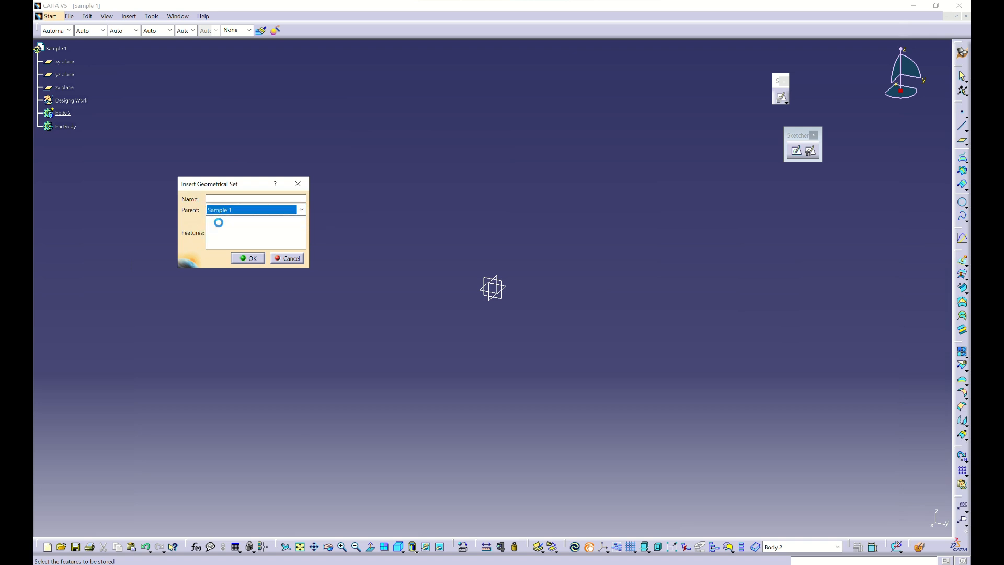
pyautogui.click(301, 211)
pyautogui.click(229, 230)
pyautogui.click(302, 210)
pyautogui.click(230, 231)
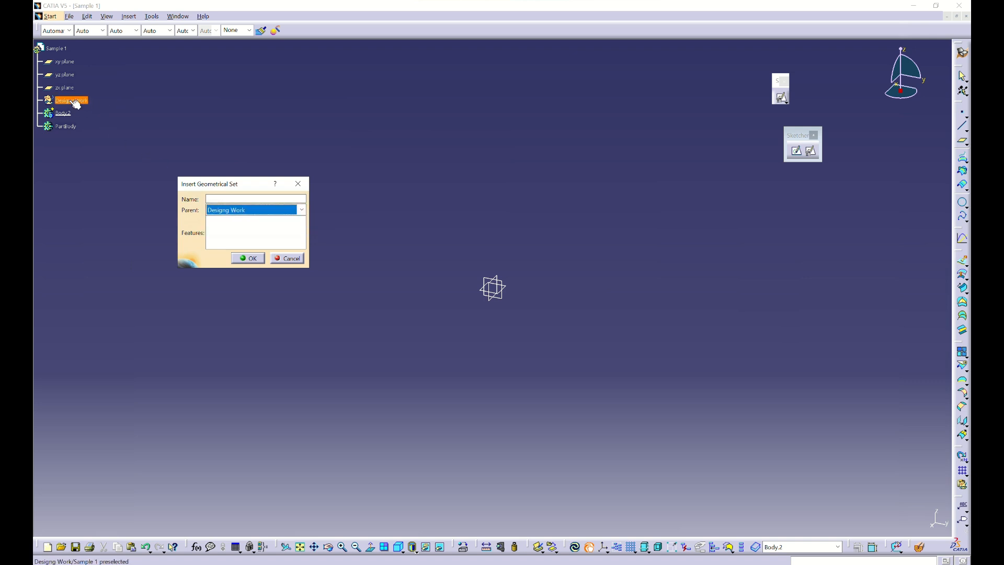
pyautogui.click(246, 209)
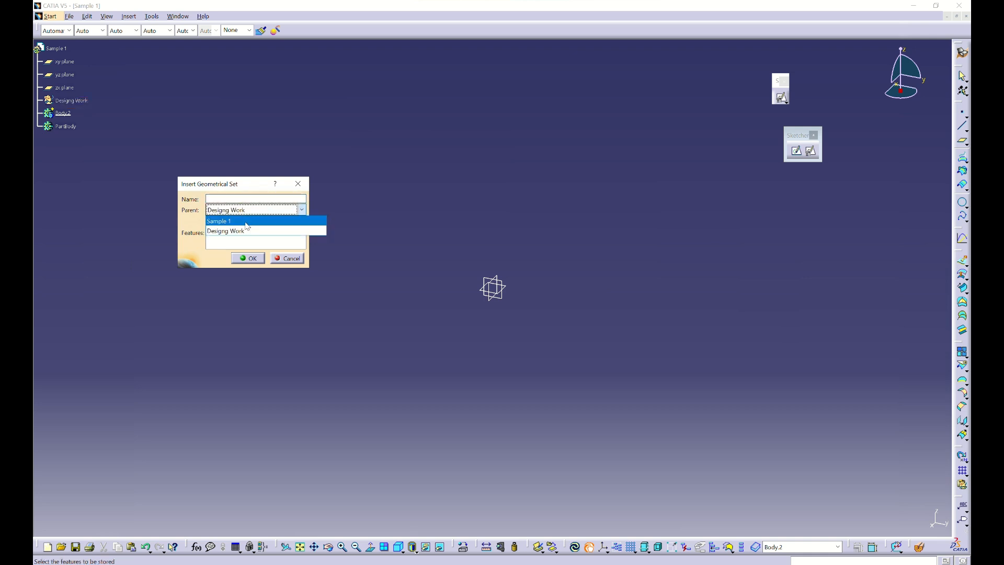
pyautogui.click(245, 221)
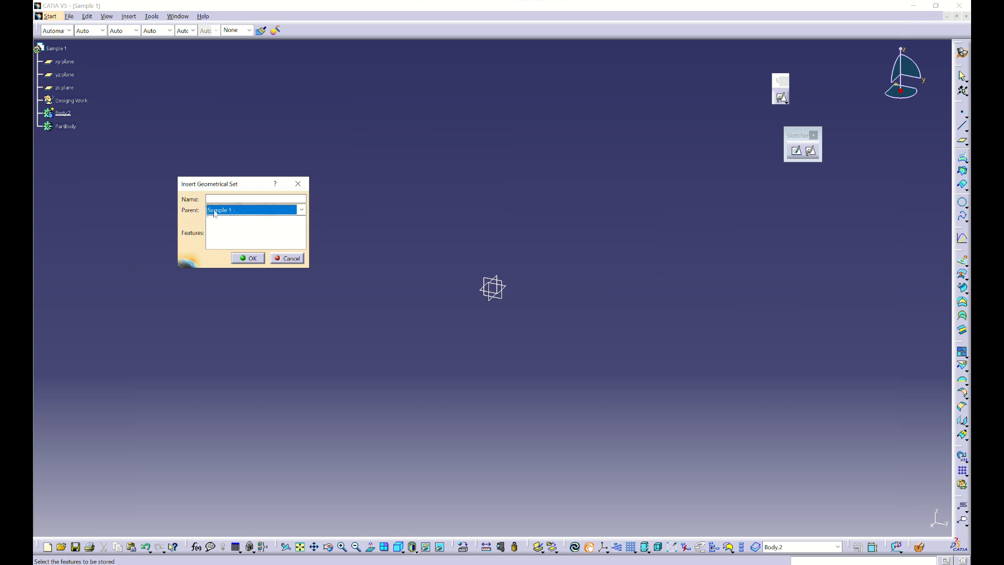
pyautogui.click(214, 211)
pyautogui.click(220, 211)
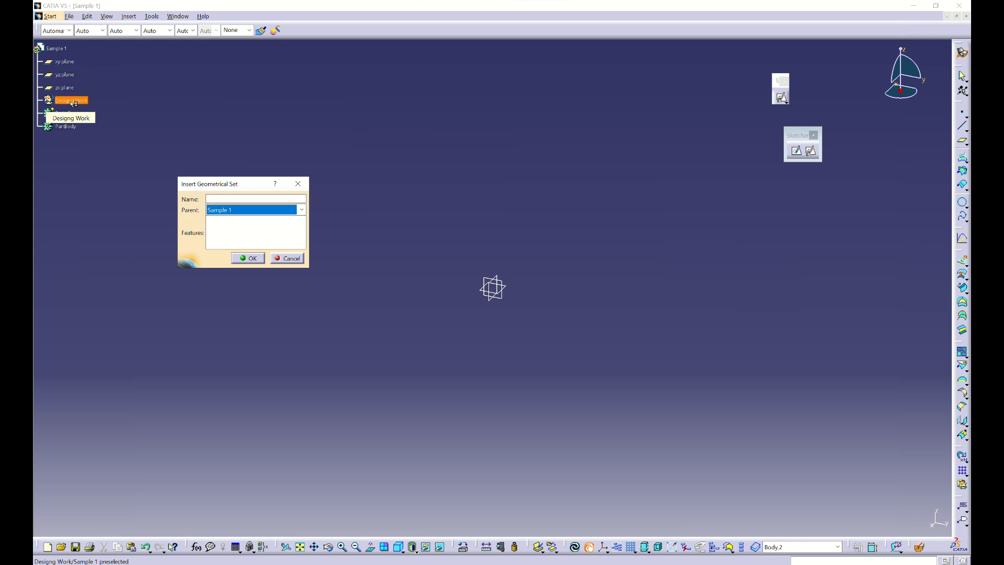
# Pick Designg Work in the specification tree as the parent, not a feature, of the new geometrical set
pyautogui.click(74, 102)
pyautogui.moveTo(469, 252); pyautogui.dragTo(436, 233)
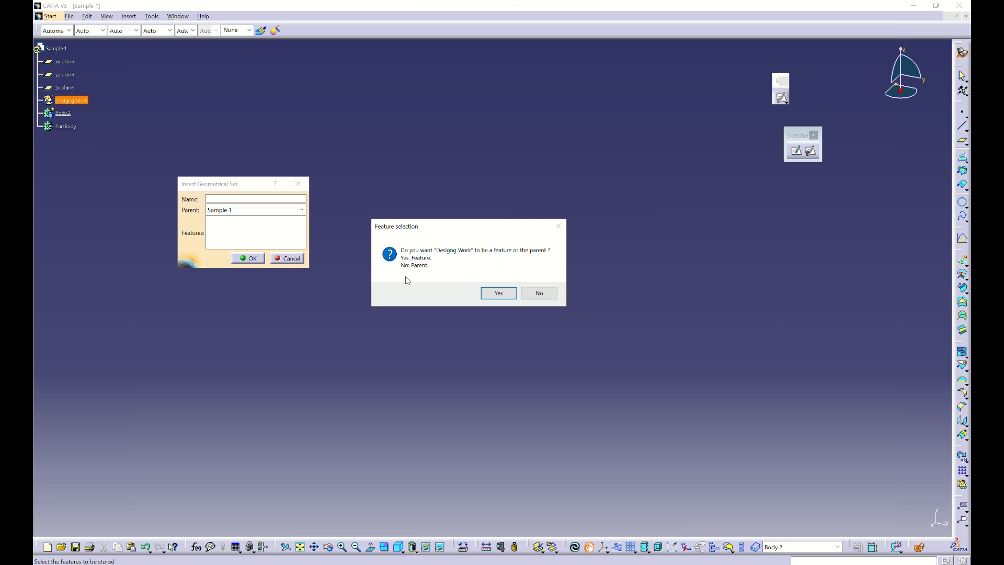
pyautogui.click(546, 298)
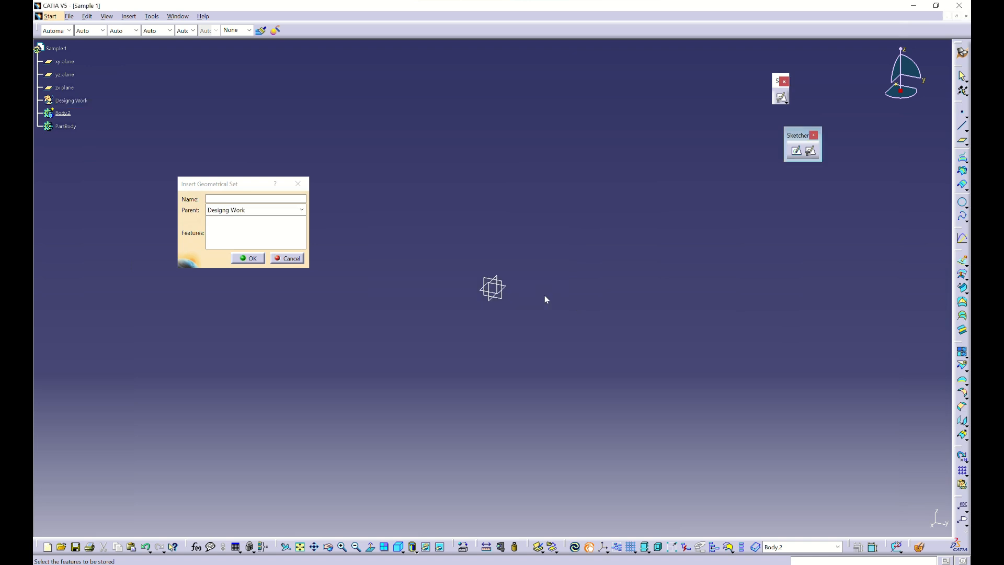
# Name the new geometrical set Flange Sample and create it
pyautogui.click(237, 199)
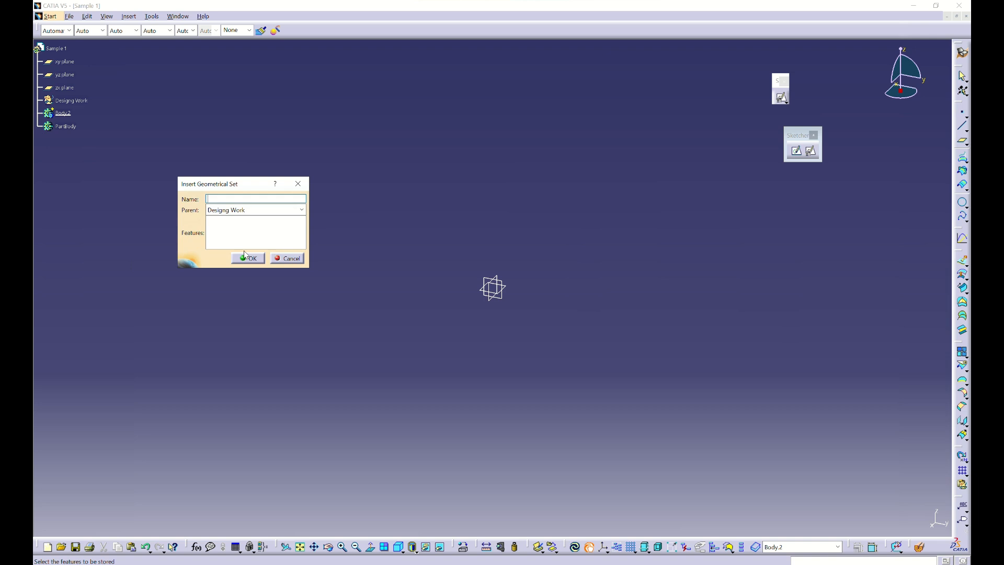
pyautogui.write('Flange Surface')
pyautogui.press('BackSpace')
pyautogui.press('BackSpace')
pyautogui.press('BackSpace')
pyautogui.press('BackSpace')
pyautogui.press('BackSpace')
pyautogui.press('BackSpace')
pyautogui.write('ample')
pyautogui.click(245, 258)
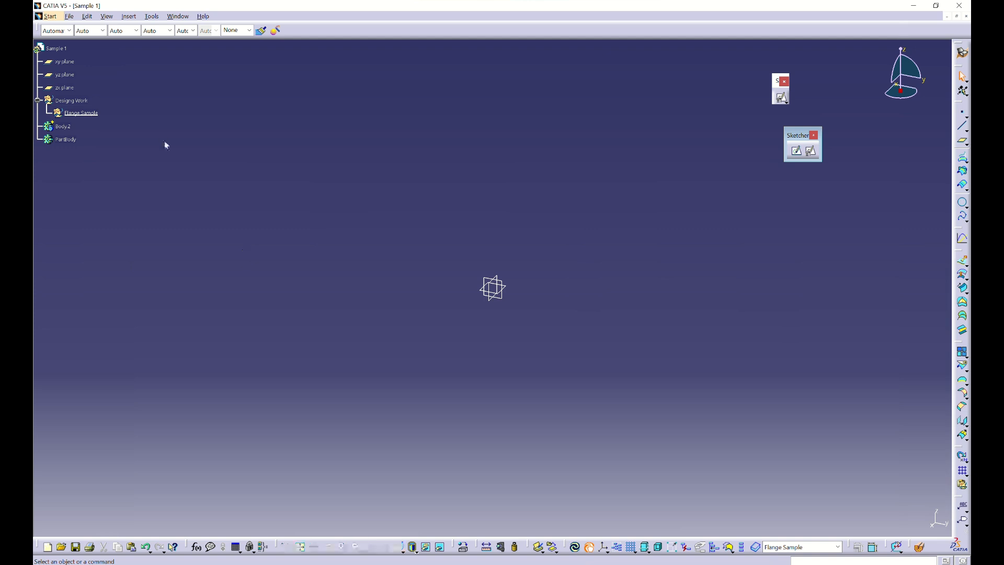
pyautogui.click(467, 209)
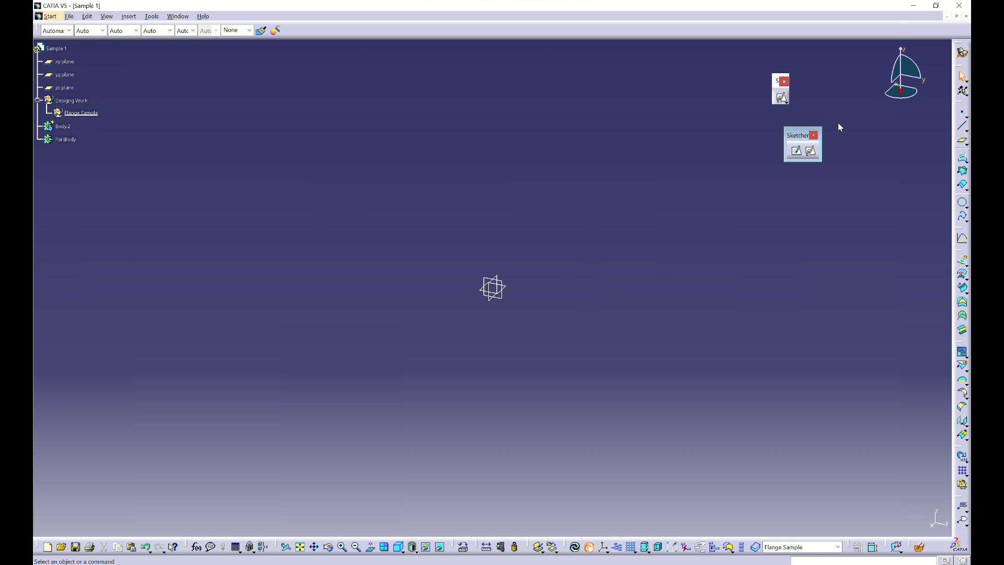
pyautogui.moveTo(789, 163); pyautogui.dragTo(803, 167)
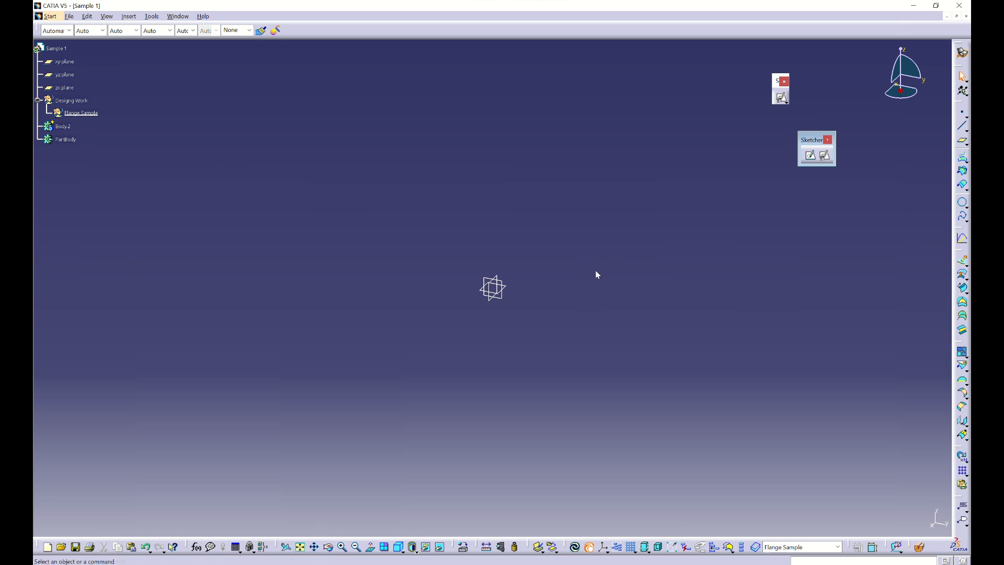
pyautogui.moveTo(732, 211); pyautogui.dragTo(176, 412)
pyautogui.click(501, 359)
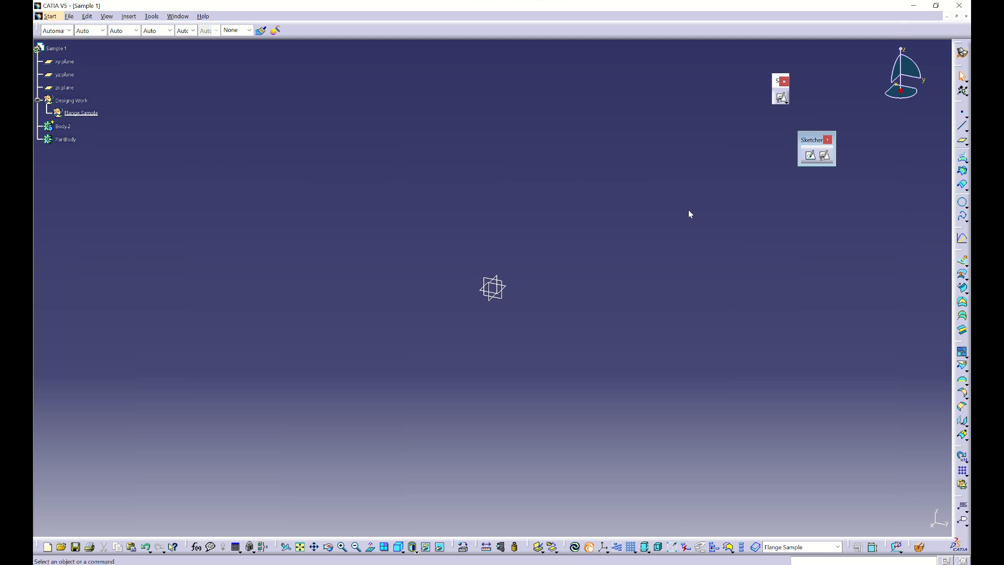
# Start a positioned sketch in Flange Sample with support type Positioned on the yz plane
pyautogui.click(825, 156)
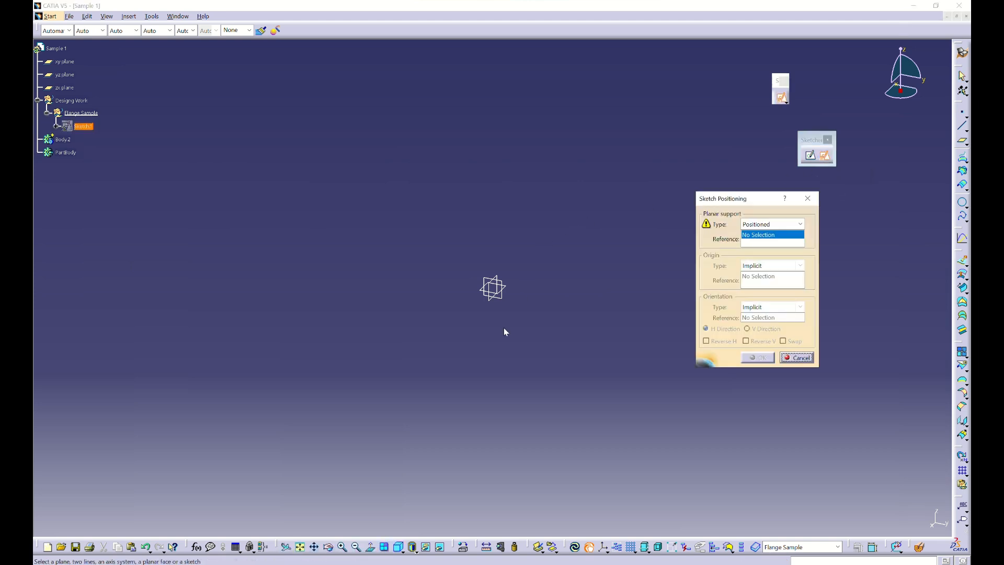
pyautogui.moveTo(515, 331); pyautogui.dragTo(519, 286, button='middle')
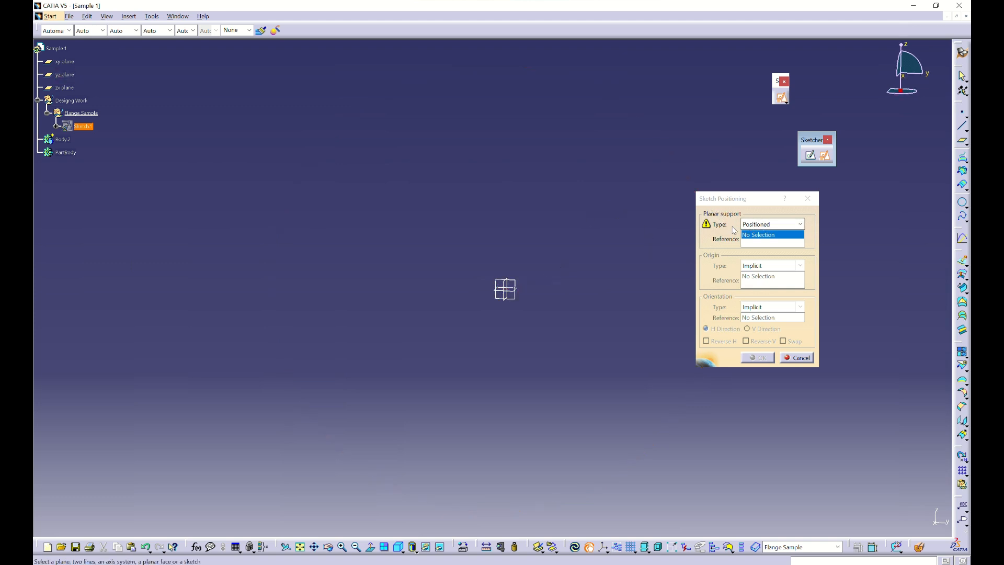
pyautogui.click(794, 225)
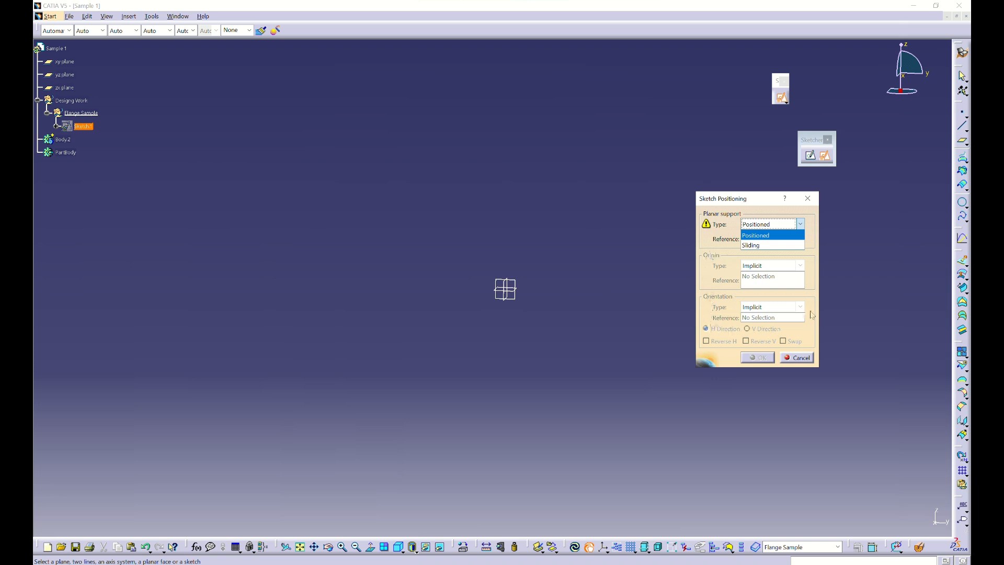
pyautogui.click(750, 236)
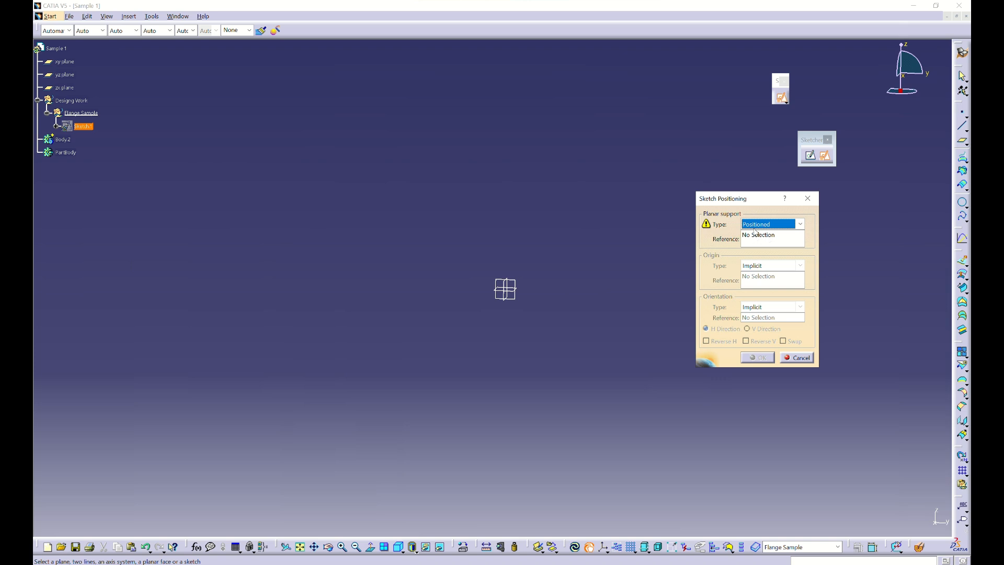
pyautogui.click(755, 235)
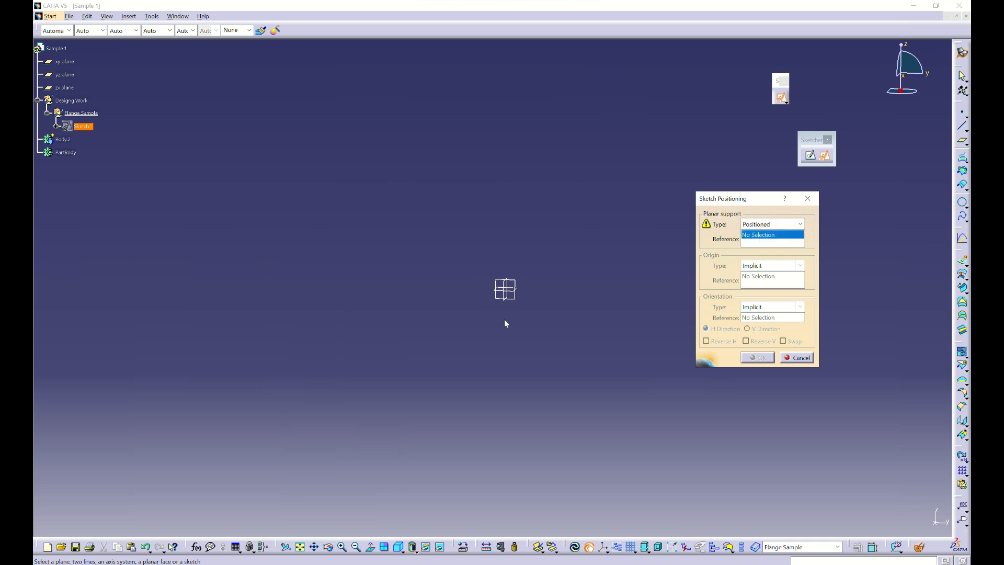
pyautogui.click(515, 290)
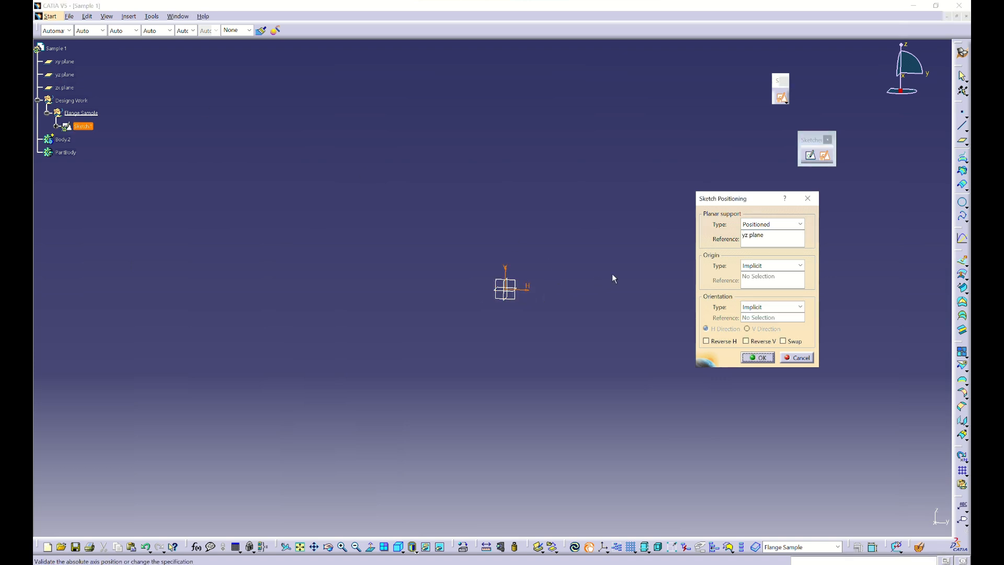
# Keep the sketch's origin and orientation implicit without reversing or swapping its axes, and enter the sketch
pyautogui.moveTo(721, 199); pyautogui.dragTo(690, 165)
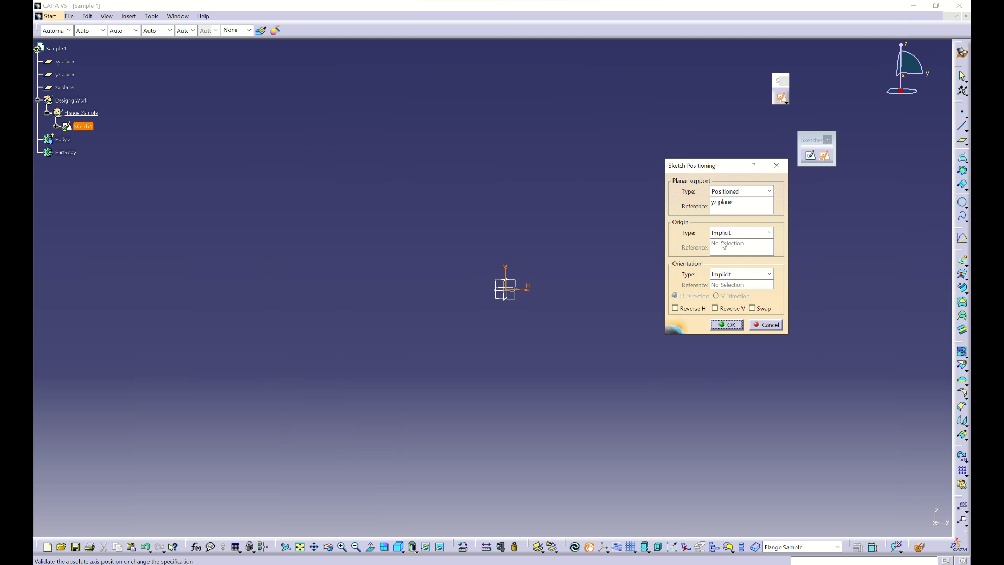
pyautogui.click(749, 234)
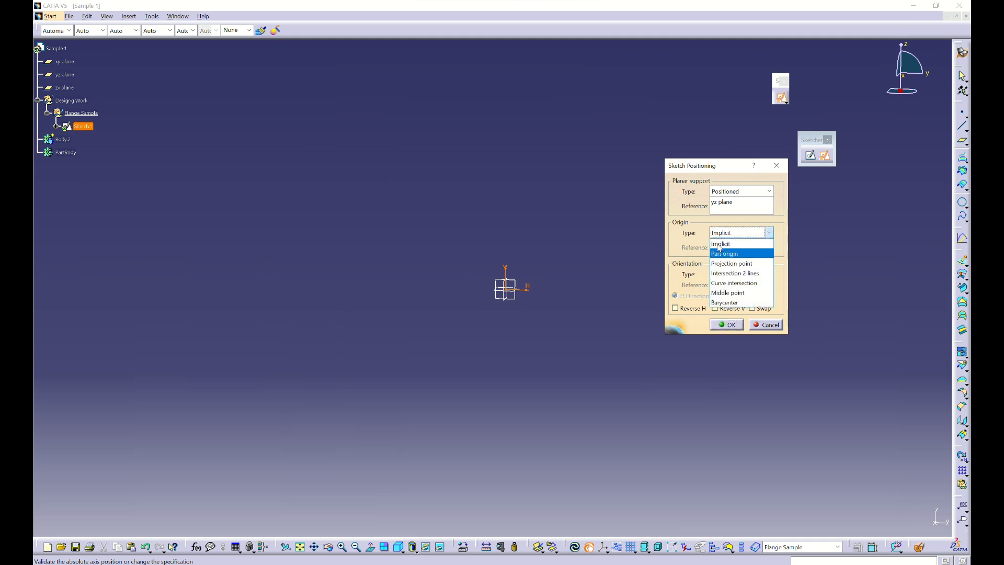
pyautogui.click(684, 212)
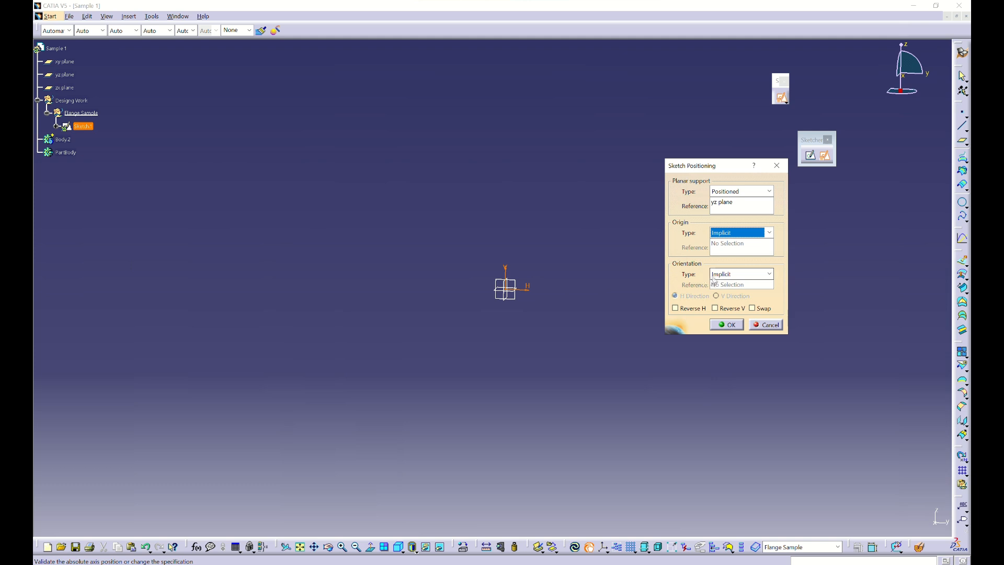
pyautogui.click(693, 312)
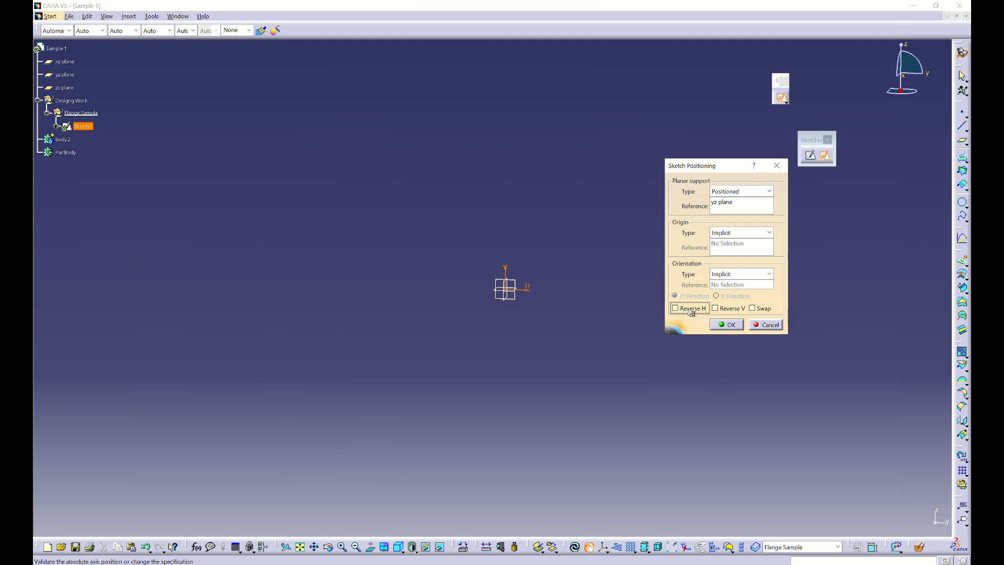
pyautogui.click(766, 310)
pyautogui.click(763, 309)
pyautogui.click(733, 327)
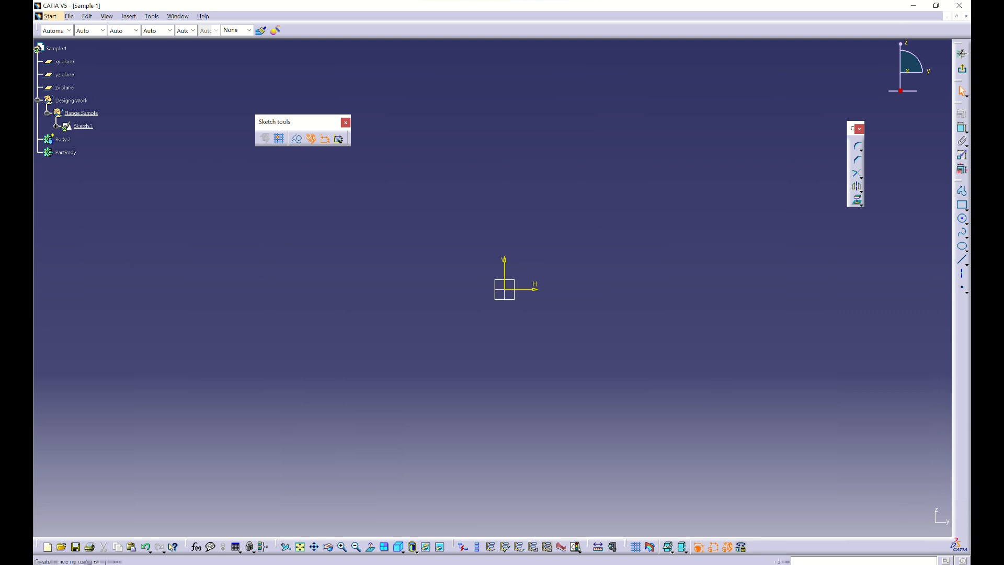
# Check the Snipping Tool drawing, return to CATIA V5 and sketch a horizontal line about 70.8 mm long from the origin along the H axis
pyautogui.hotkey('alt', 'Tab')
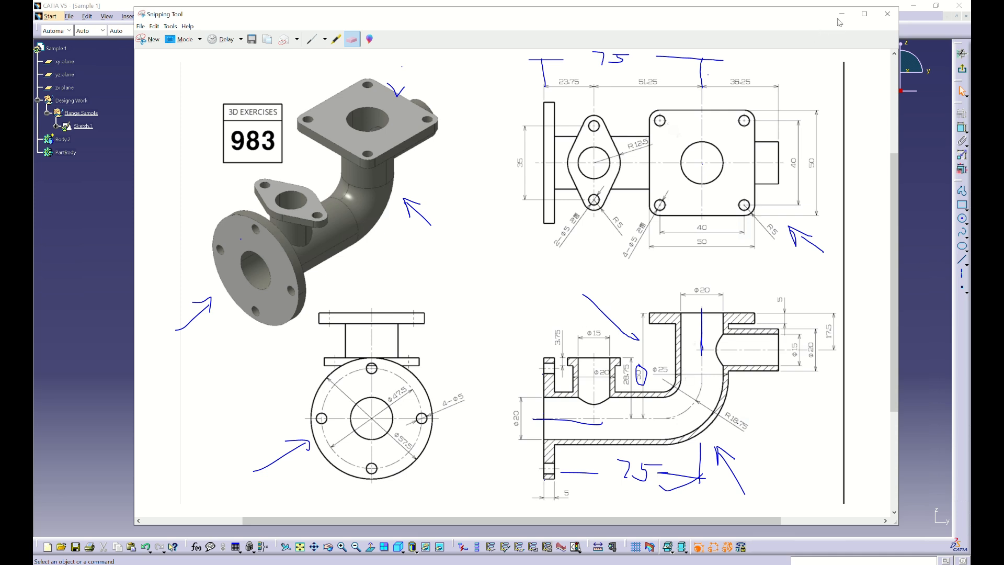
pyautogui.click(842, 15)
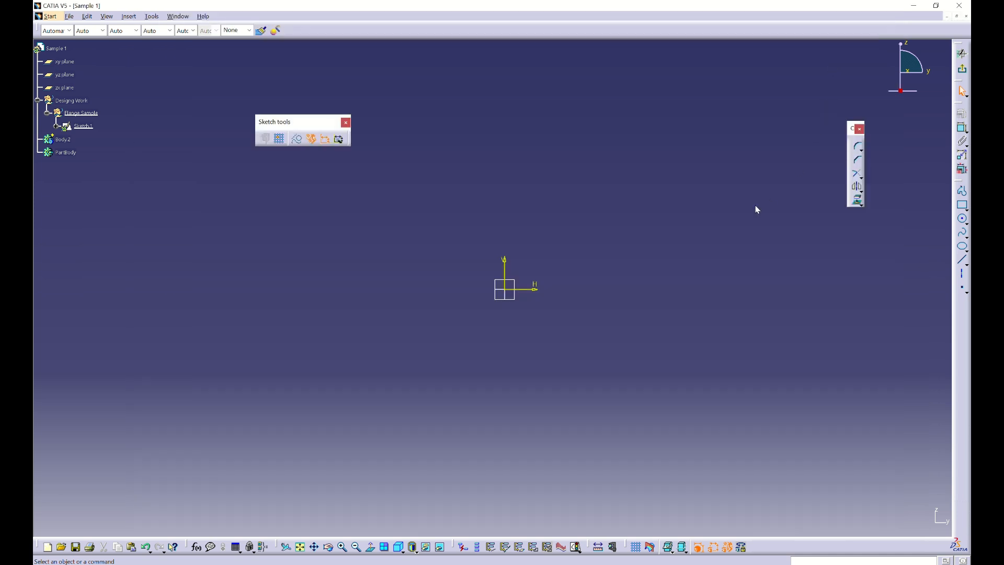
pyautogui.click(961, 262)
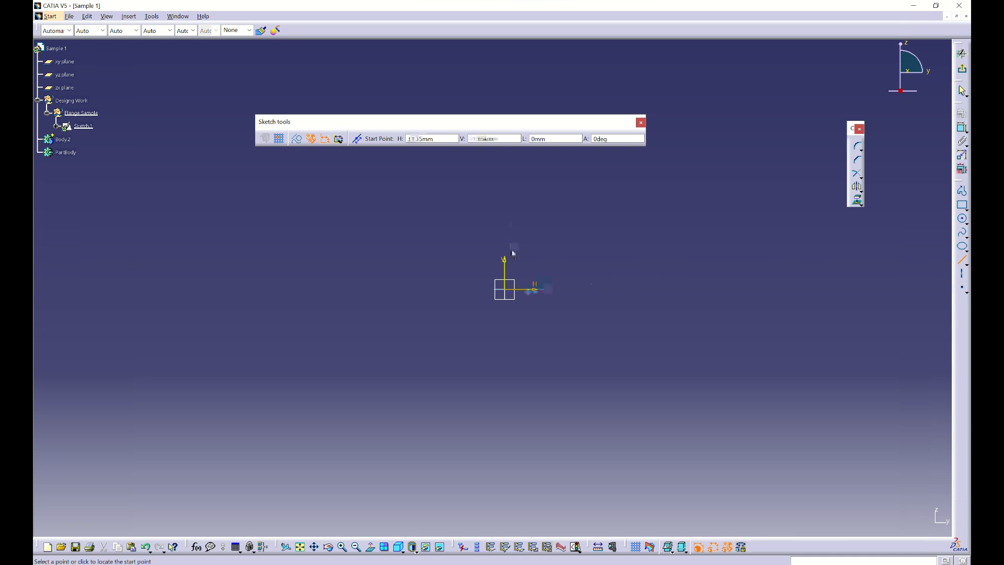
pyautogui.click(509, 291)
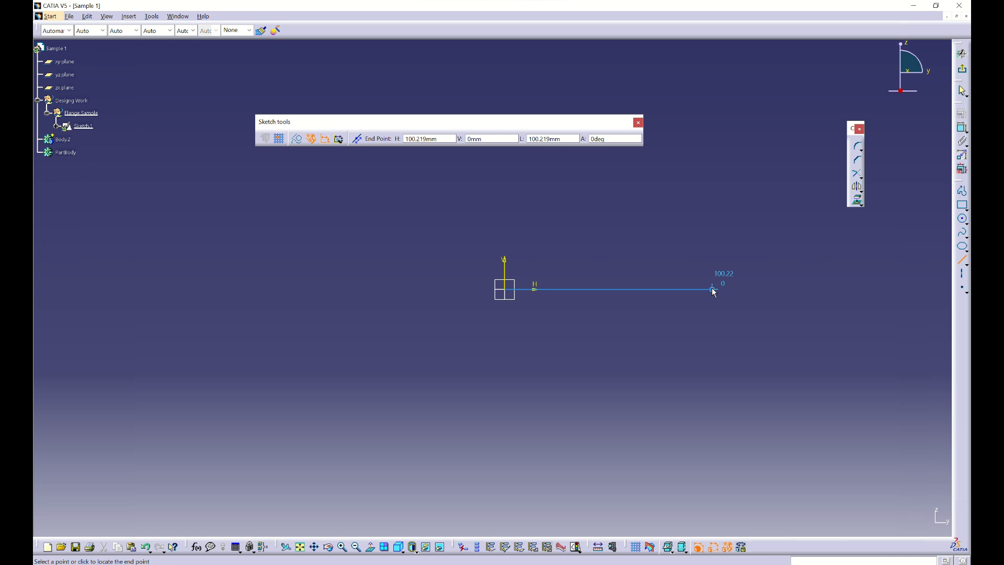
pyautogui.click(653, 290)
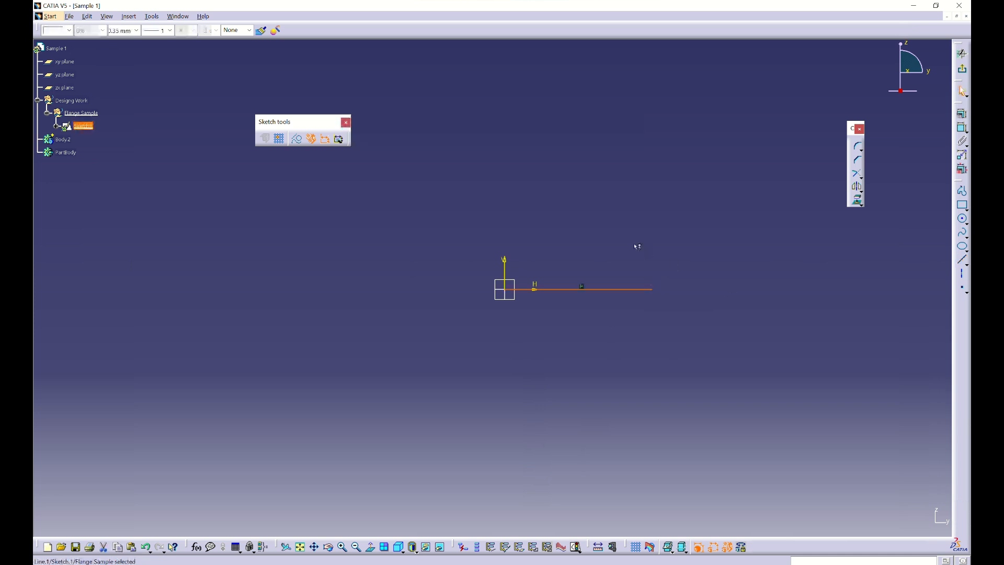
# Set the horizontal line's length to 75 mm, leaving its angle and start point as they are
pyautogui.doubleClick(624, 291)
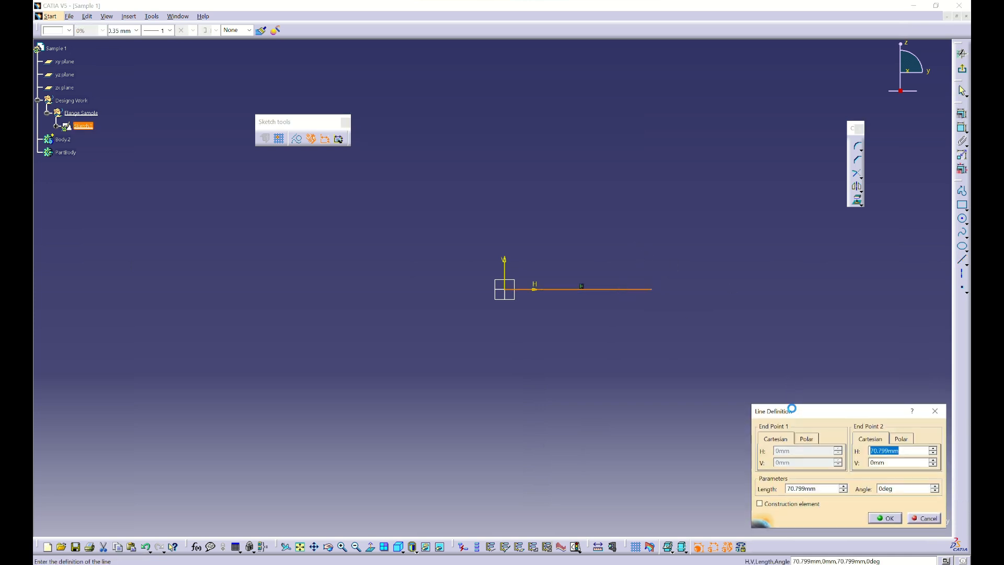
pyautogui.moveTo(795, 411); pyautogui.dragTo(787, 374)
pyautogui.doubleClick(796, 452)
pyautogui.write('15')
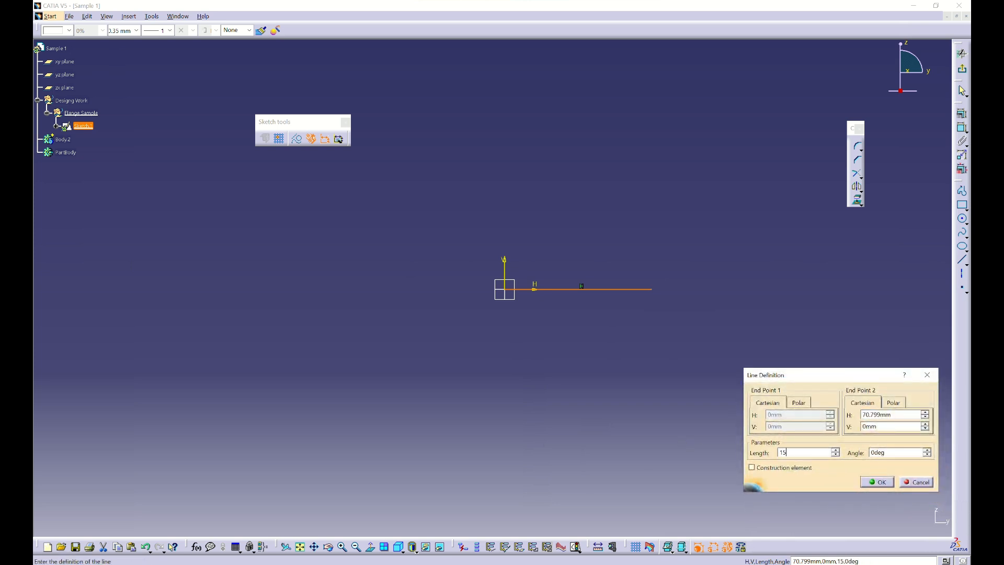
pyautogui.press('BackSpace')
pyautogui.press('BackSpace')
pyautogui.press('Return')
# Sketch a vertical line about 51 mm long upward from the free end of the horizontal line
pyautogui.click(962, 260)
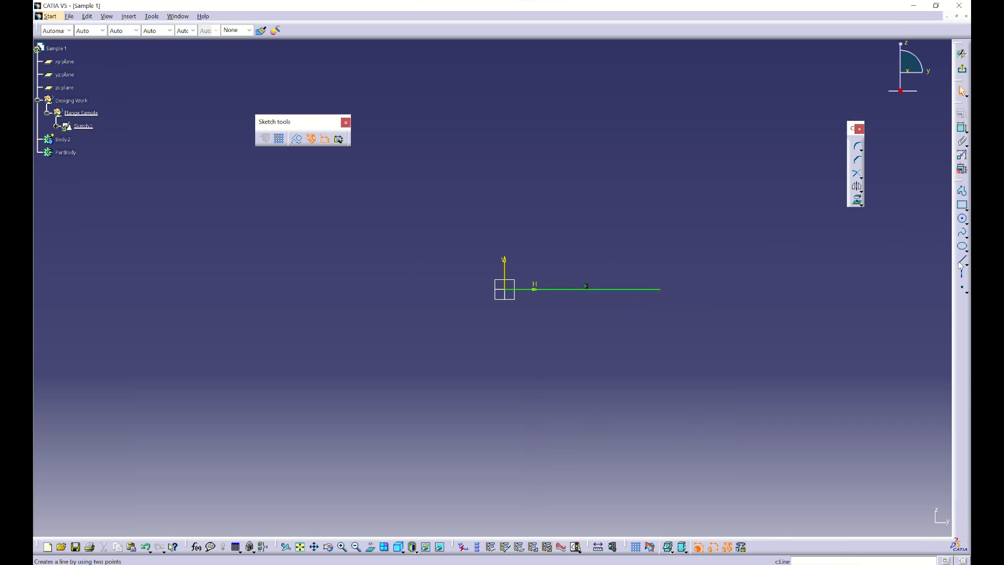
pyautogui.click(660, 288)
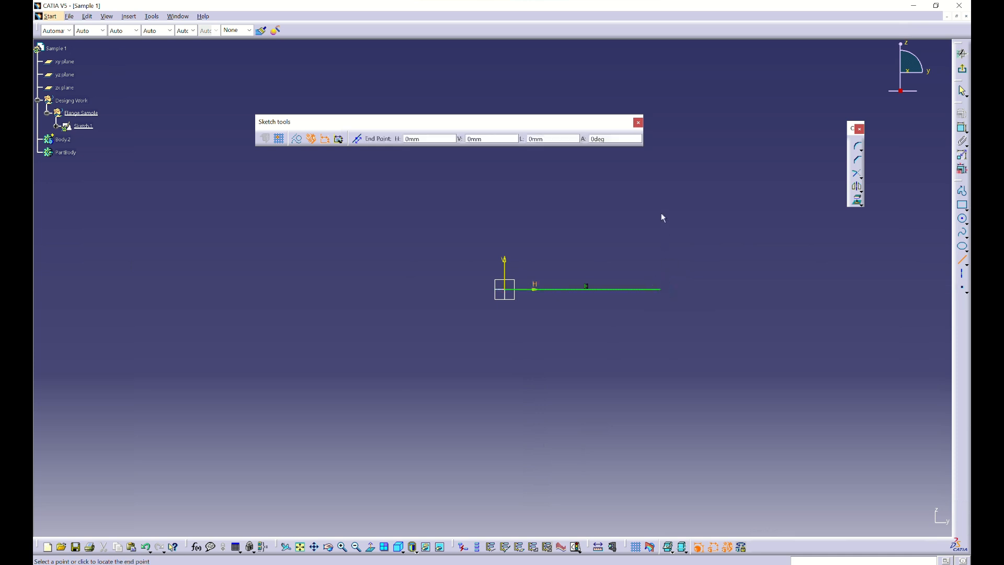
pyautogui.click(660, 184)
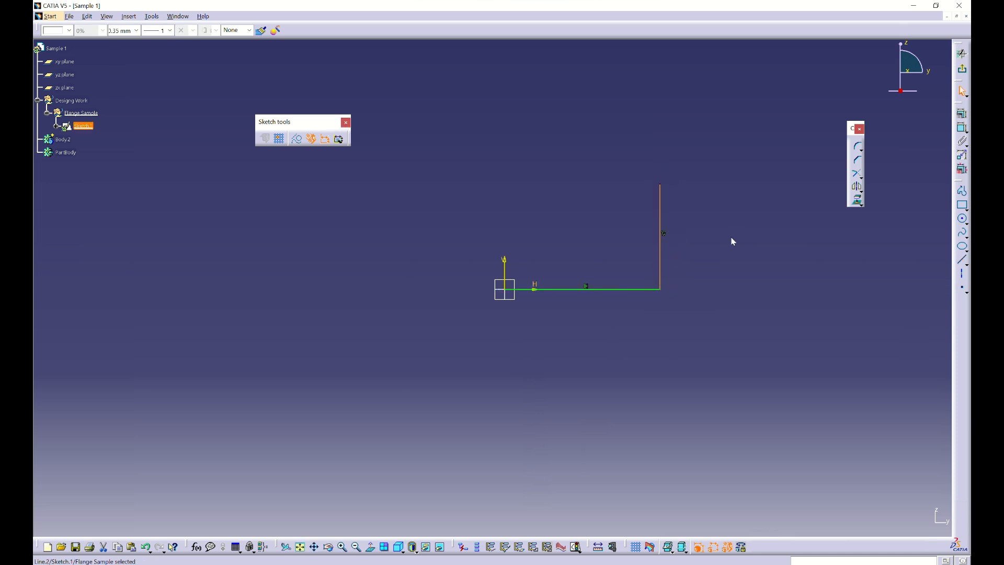
# Set the vertical line's length to 50 mm
pyautogui.doubleClick(662, 206)
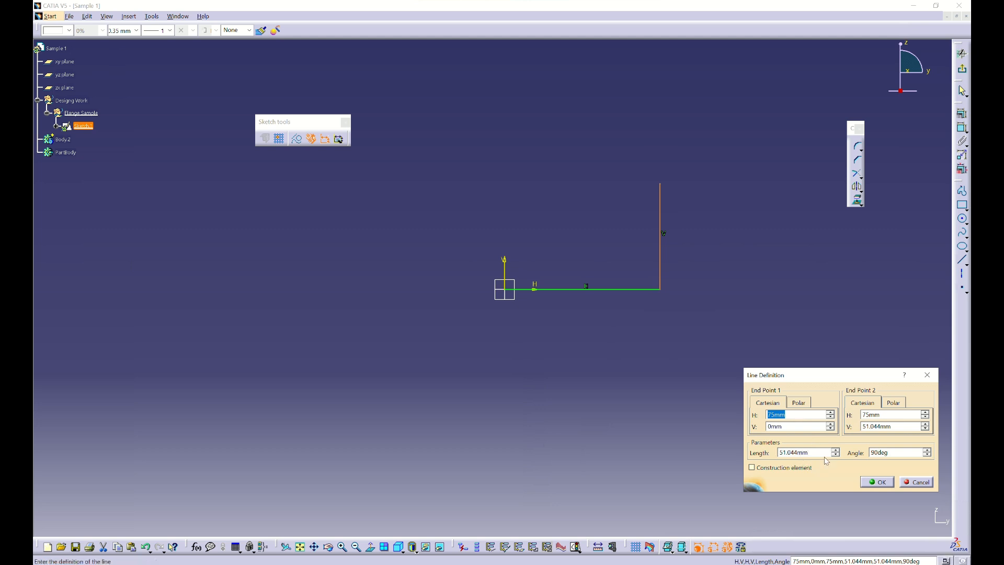
pyautogui.moveTo(820, 452); pyautogui.dragTo(763, 453)
pyautogui.write('50')
pyautogui.press('Return')
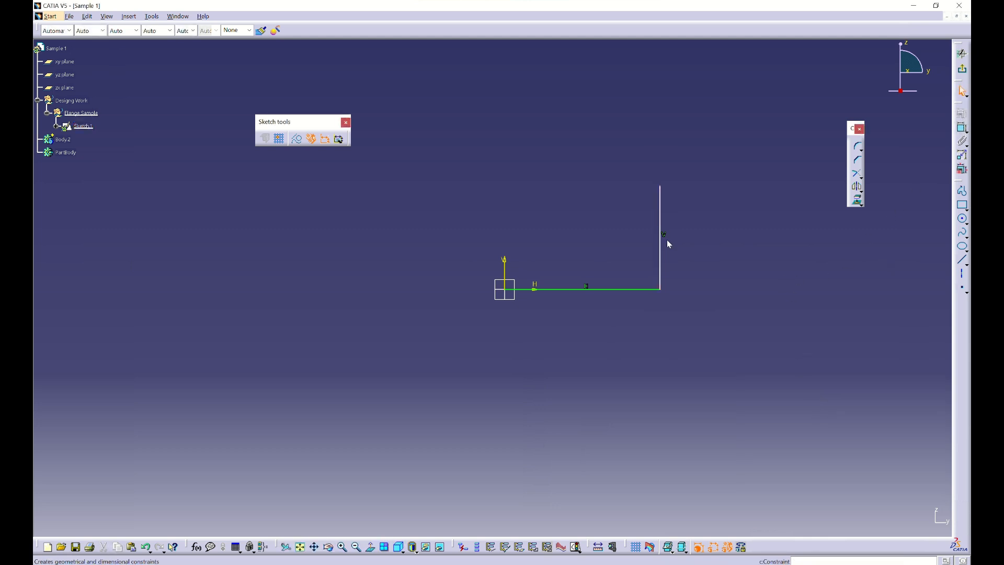
# Undock the constraint tools and try an angle constraint between the vertical and horizontal lines, placing it inside their corner
pyautogui.click(962, 128)
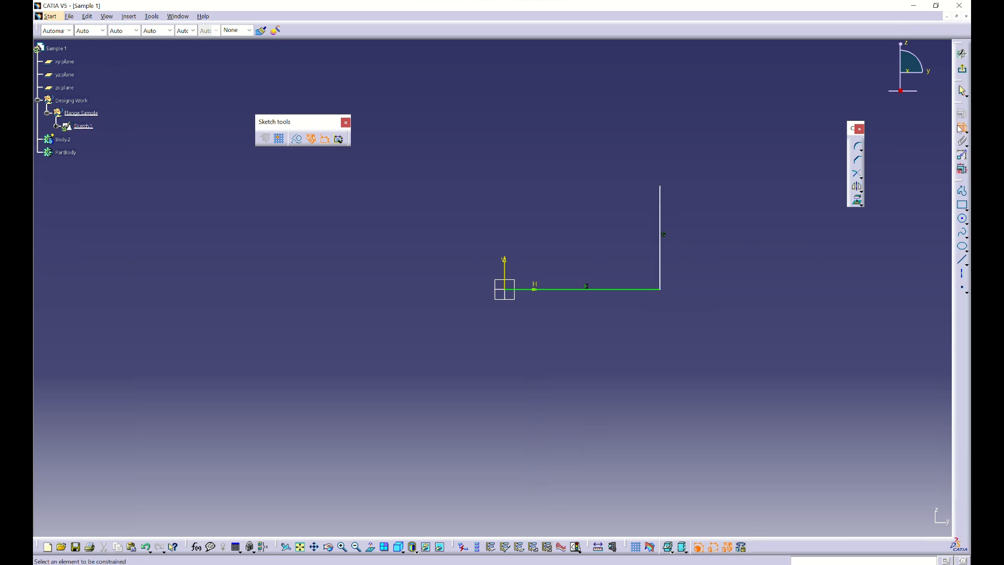
pyautogui.moveTo(962, 106); pyautogui.dragTo(787, 78)
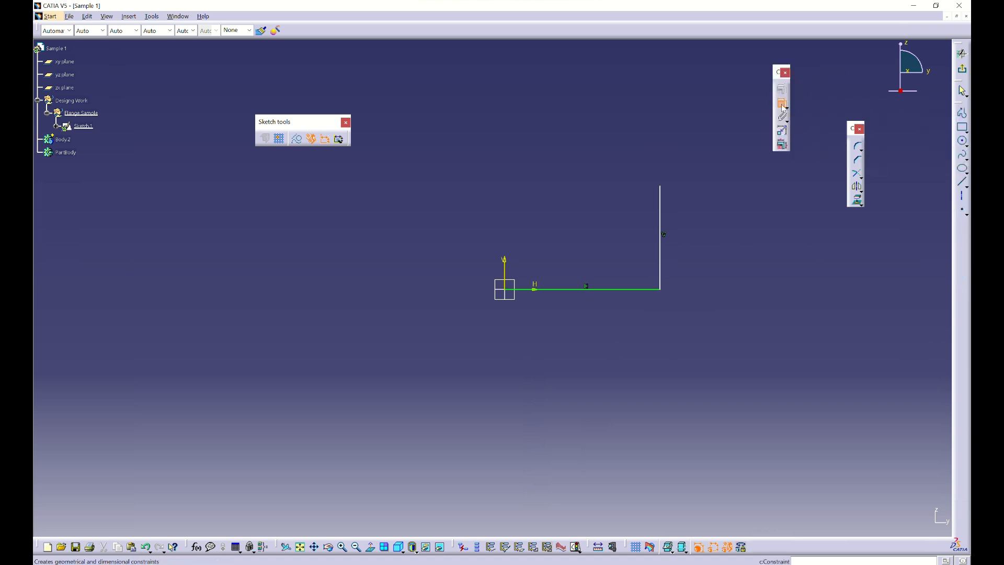
pyautogui.click(781, 112)
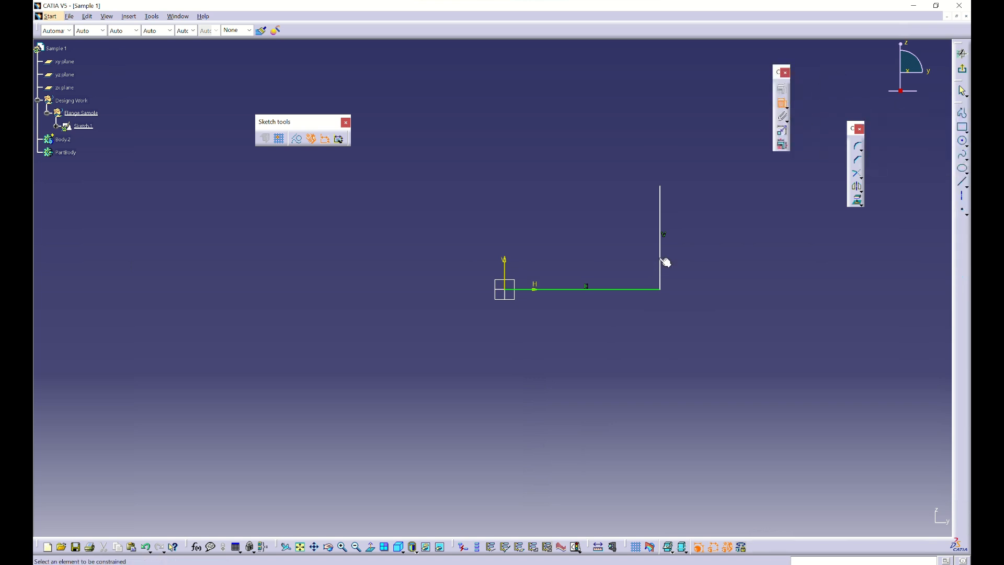
pyautogui.click(660, 259)
pyautogui.click(633, 289)
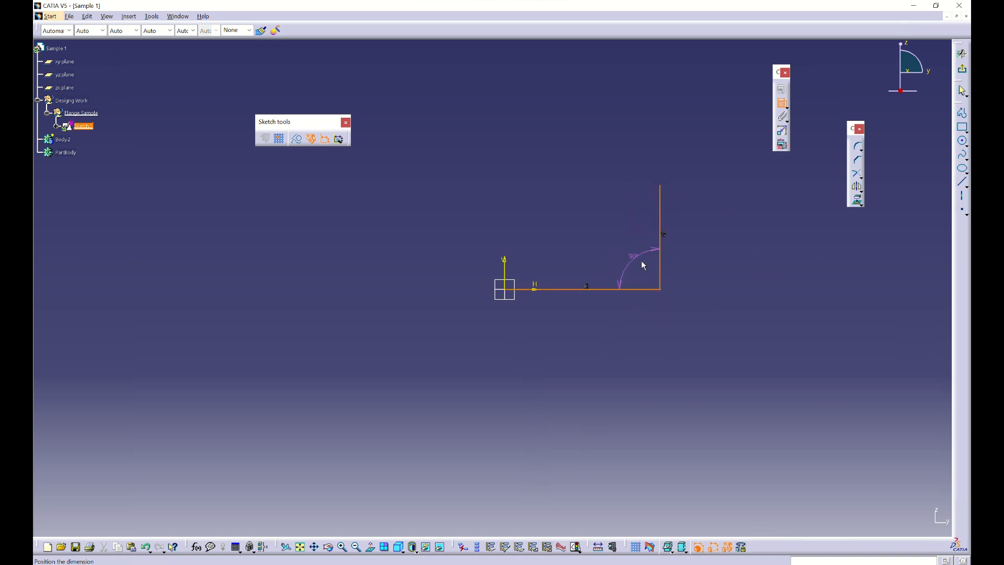
pyautogui.click(632, 250)
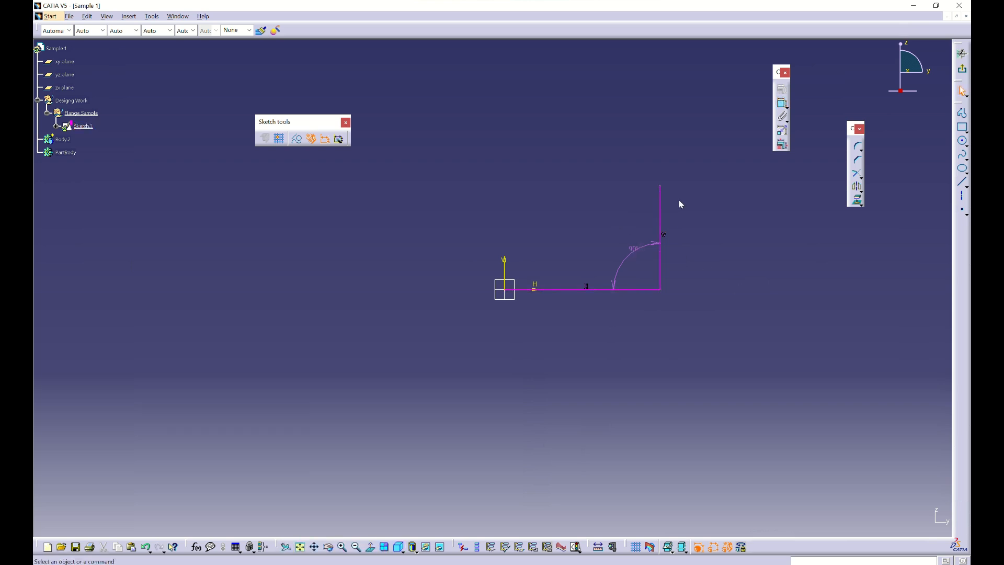
# Delete the vertical line's vertical constraint, undo that deletion, and delete the angle constraint between the two lines instead
pyautogui.click(632, 252)
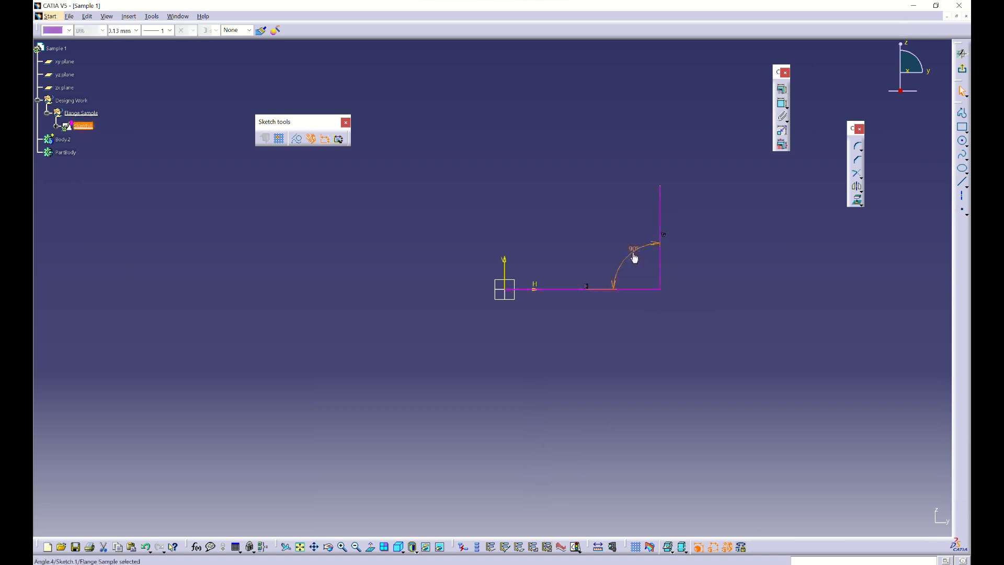
pyautogui.click(641, 258)
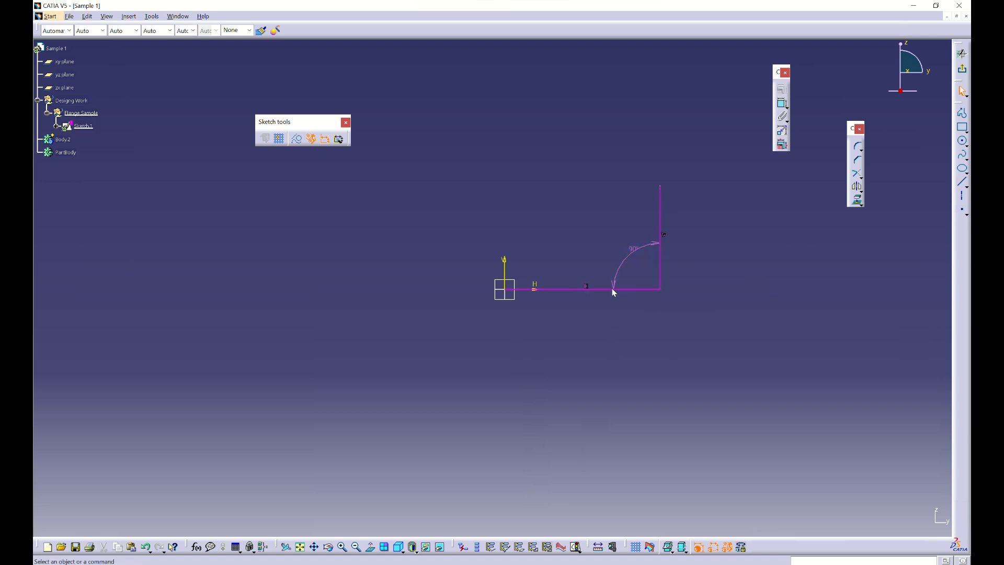
pyautogui.click(663, 235)
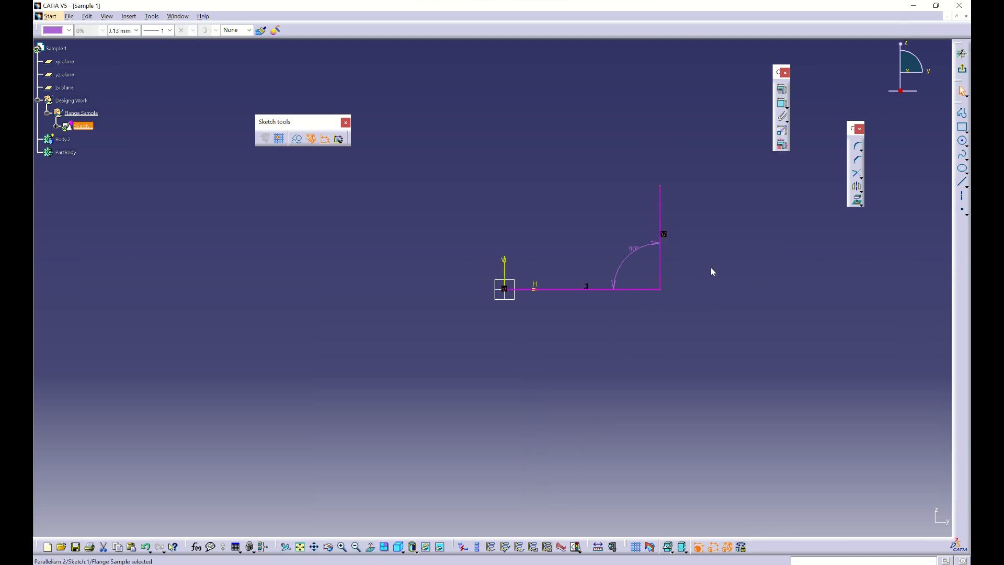
pyautogui.press('Delete')
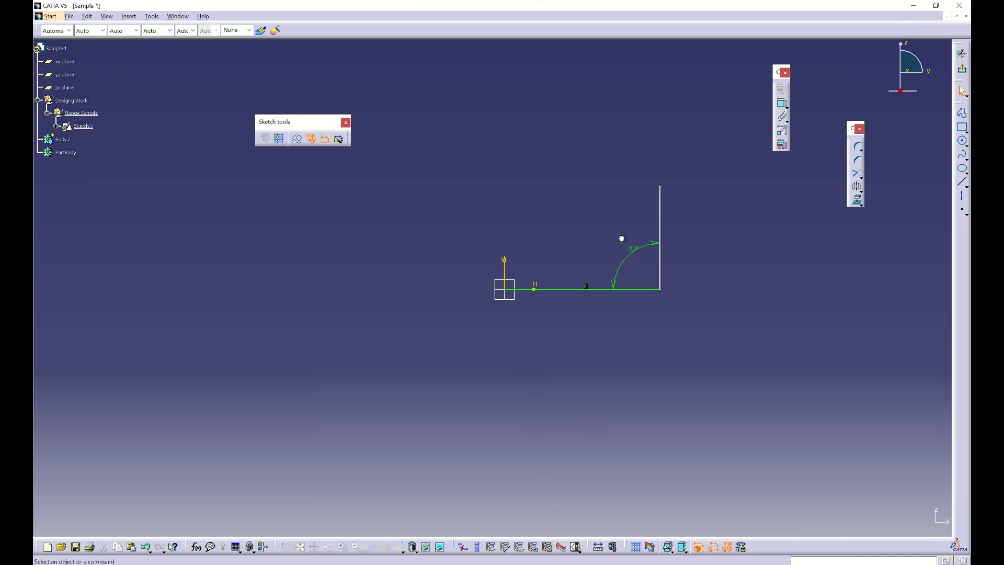
pyautogui.hotkey('ctrl', 'z')
pyautogui.click(652, 248)
pyautogui.press('Delete')
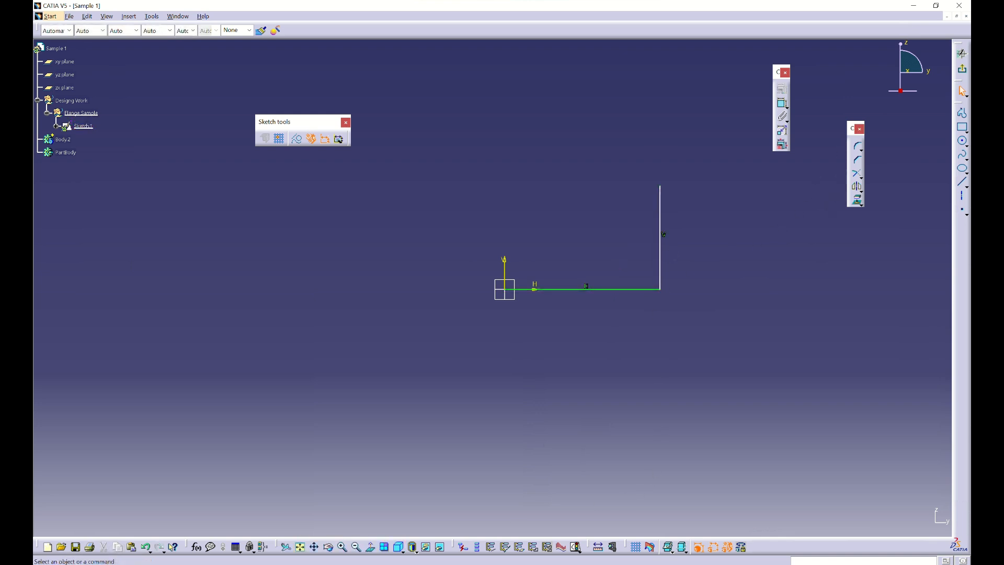
# Check the bend radius in the Snipping Tool drawing, return to CATIA V5 and round the corner between the two lines with an 18.75 mm radius
pyautogui.hotkey('alt', 'Tab')
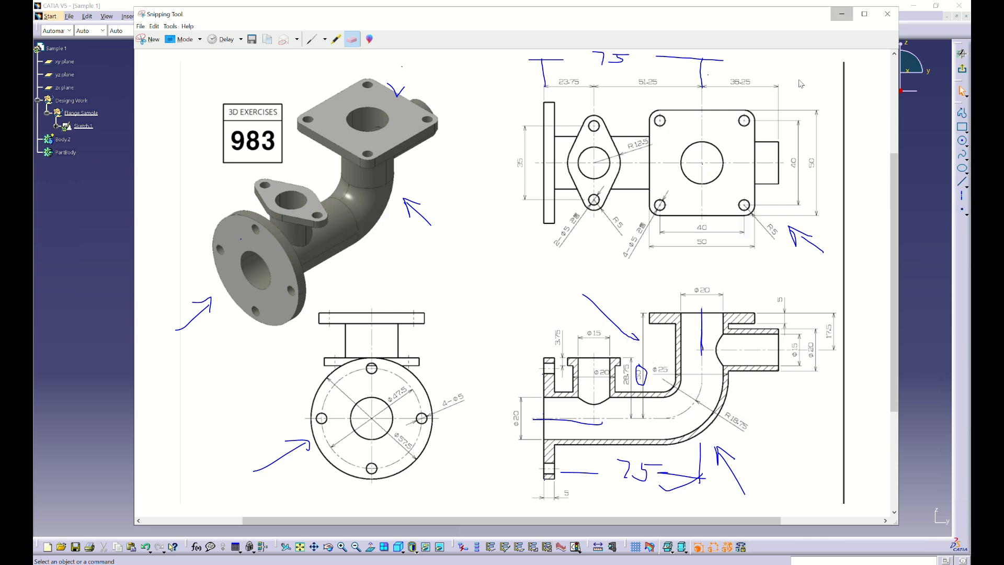
pyautogui.click(842, 15)
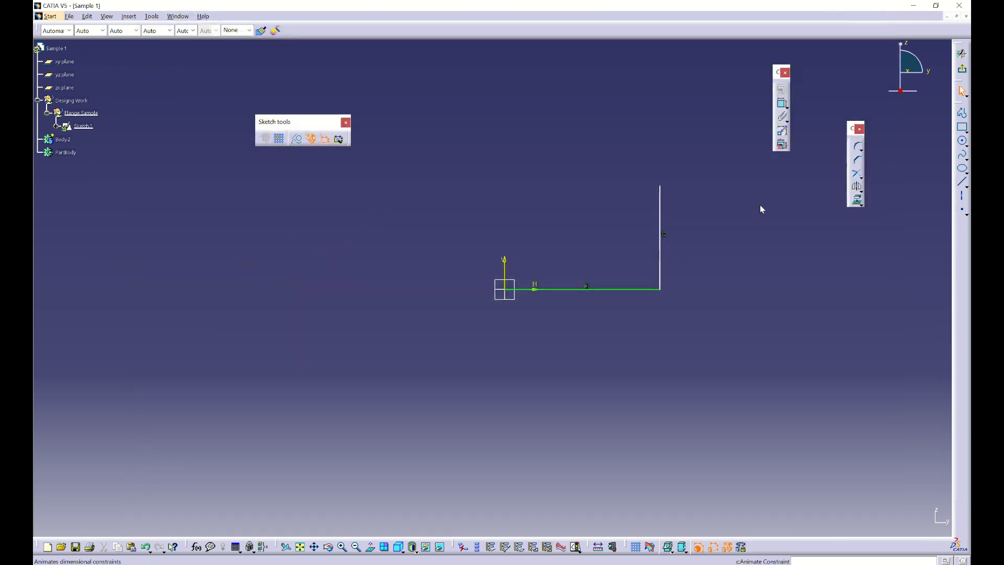
pyautogui.click(859, 148)
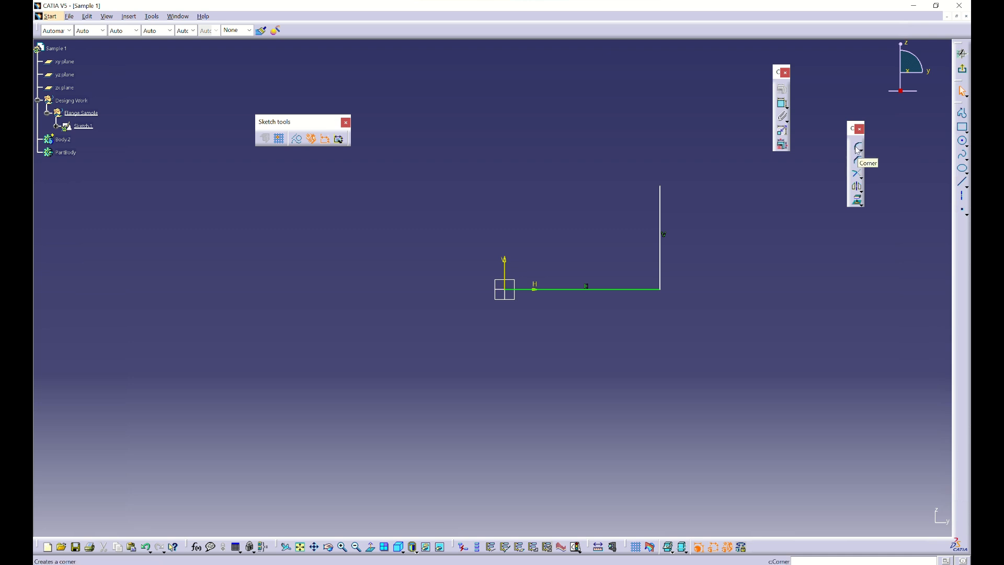
pyautogui.click(660, 277)
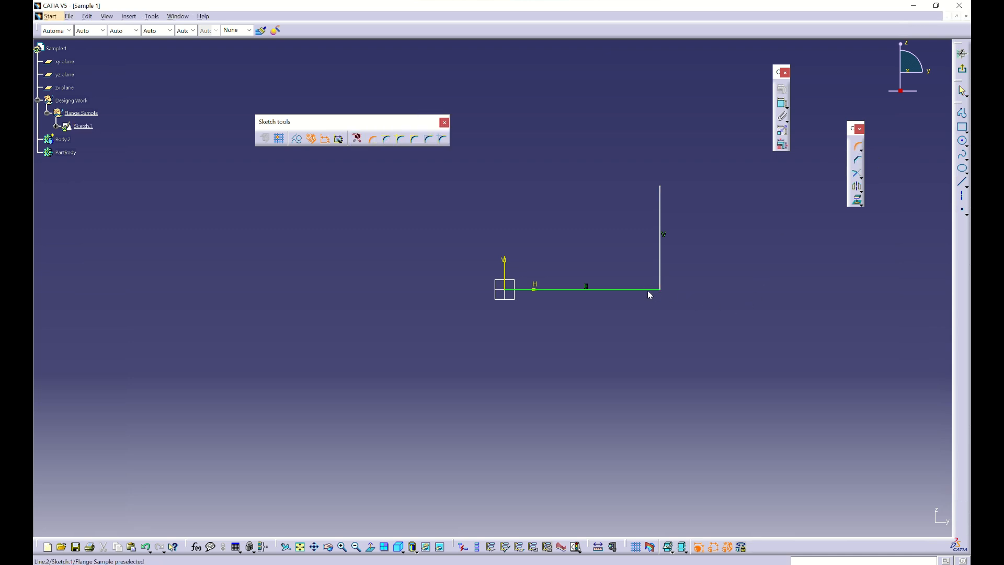
pyautogui.click(651, 289)
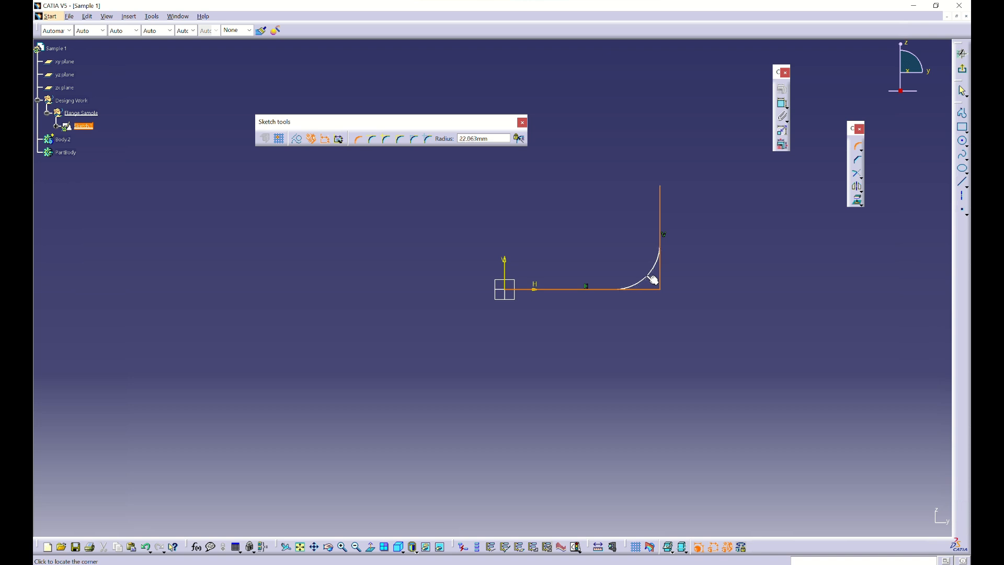
pyautogui.doubleClick(499, 139)
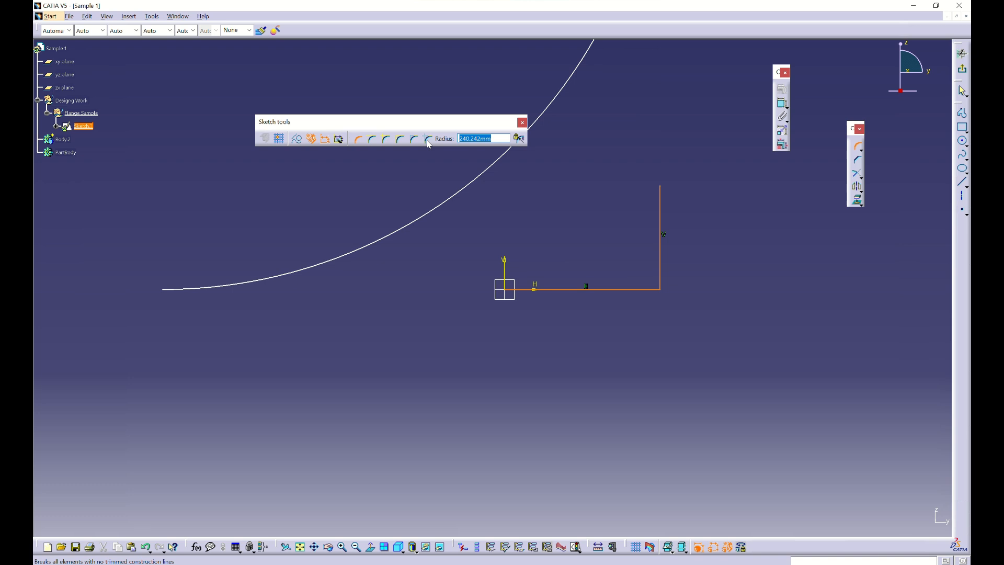
pyautogui.write('18.75')
pyautogui.press('Return')
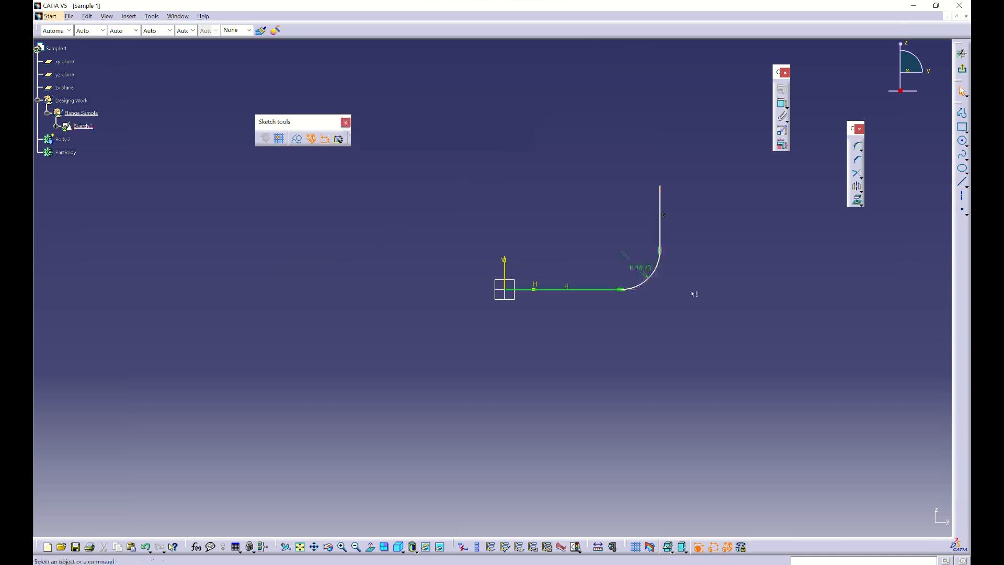
# Compare the centreline with the Snipping Tool drawing, return to CATIA V5 and exit the sketch
pyautogui.hotkey('alt', 'Tab')
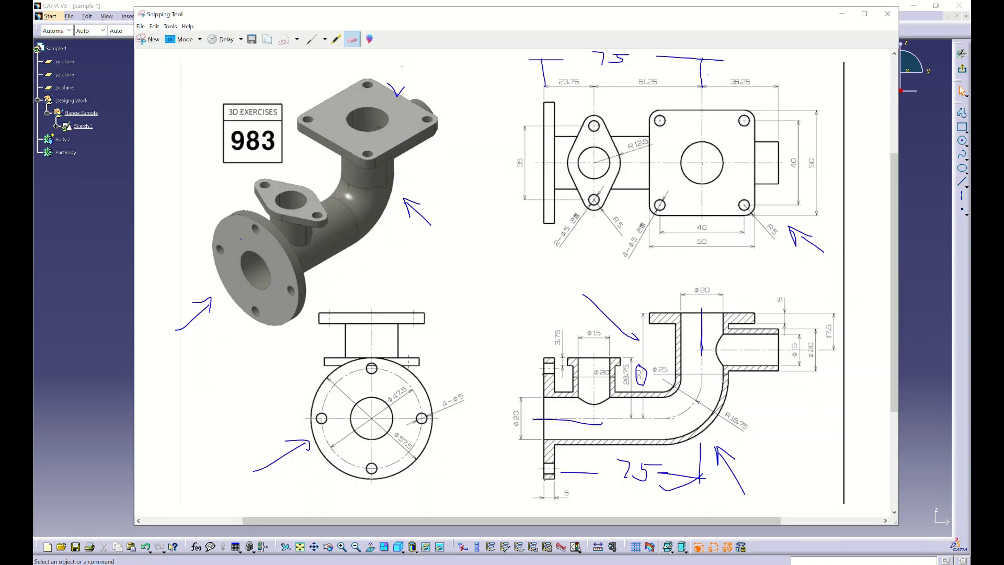
pyautogui.hotkey('alt', 'Tab')
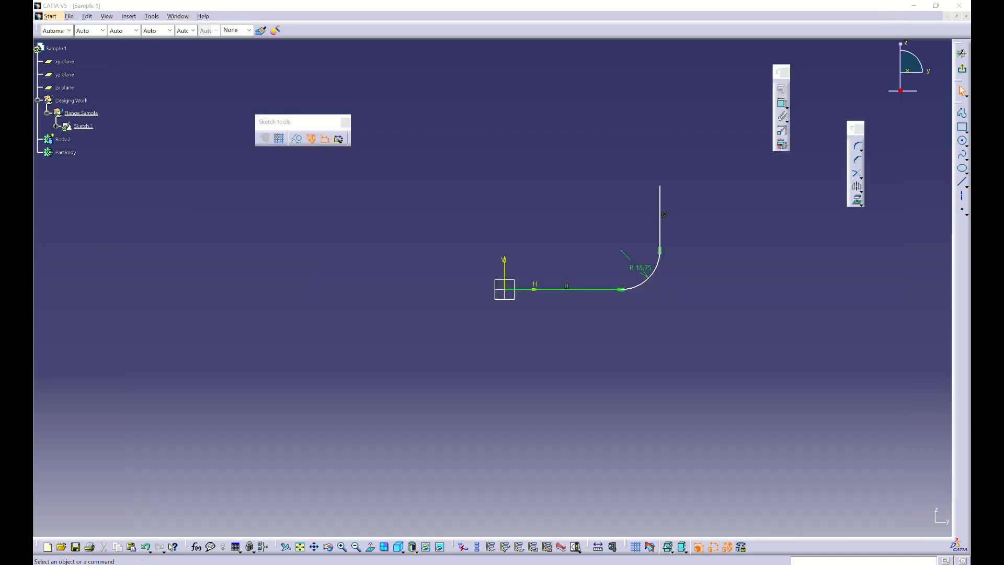
pyautogui.hotkey('alt', 'Tab')
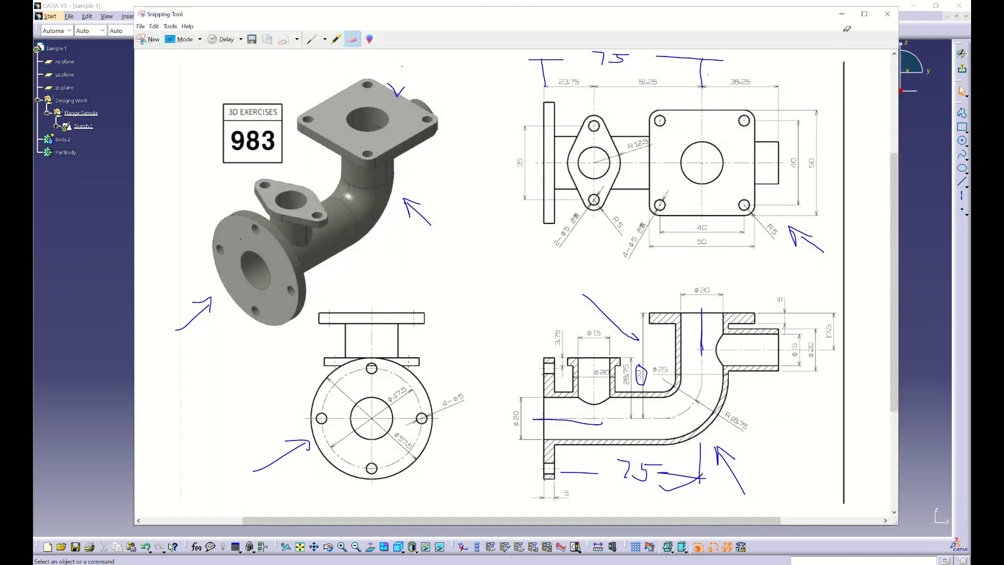
pyautogui.click(842, 15)
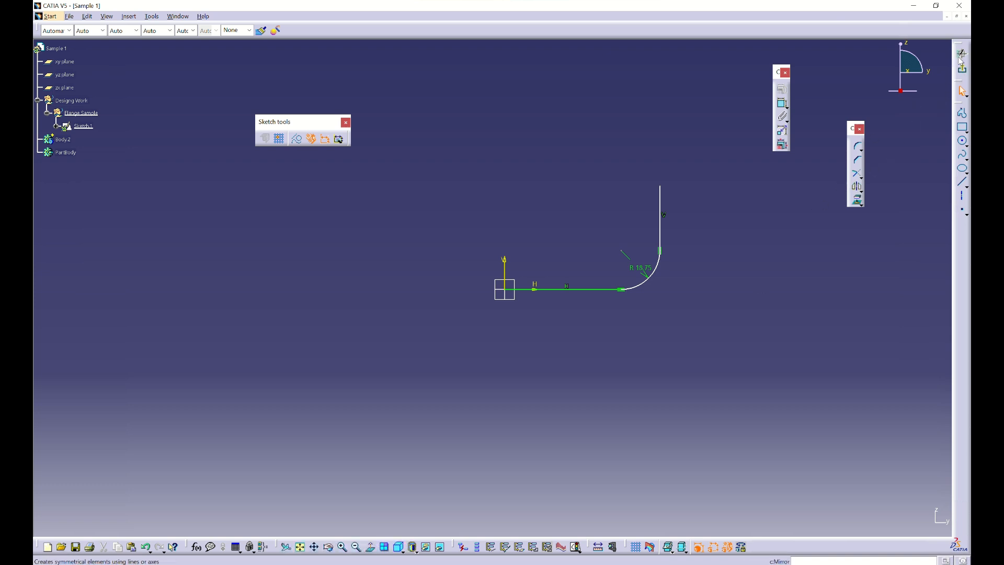
pyautogui.click(963, 71)
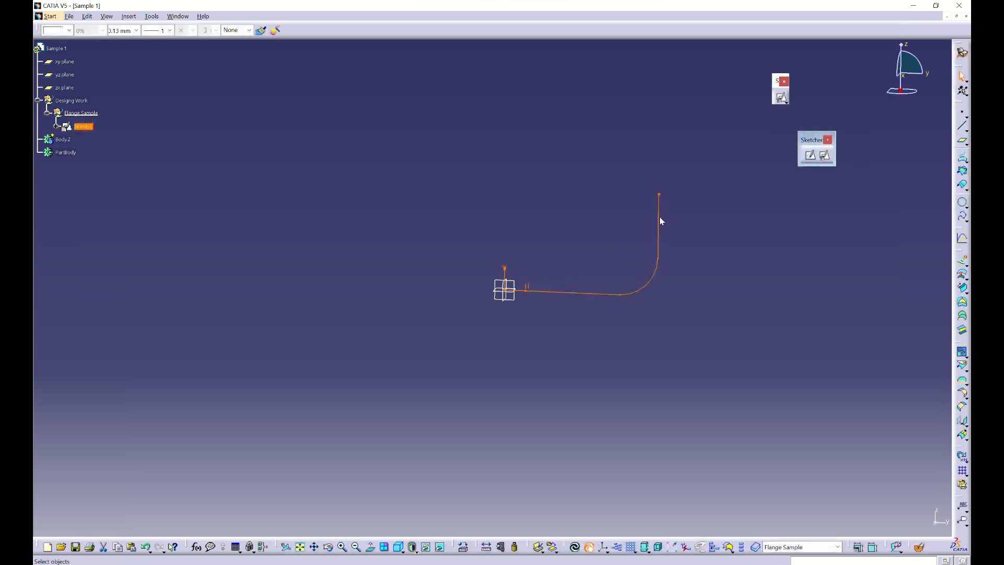
# Examine the zx plane at the centreline's start, check the Snipping Tool drawing, return to CATIA V5 and clear the plane selection
pyautogui.moveTo(475, 312)
pyautogui.mouseDown(button='middle')
pyautogui.moveTo(615, 303)
pyautogui.moveTo(291, 305)
pyautogui.moveTo(435, 287)
pyautogui.mouseUp(button='middle')
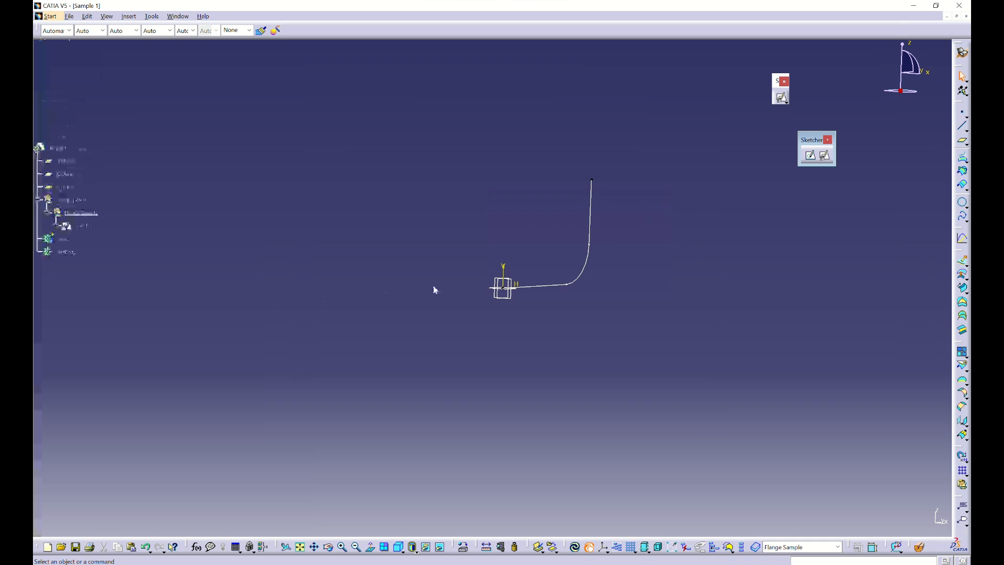
pyautogui.click(64, 187)
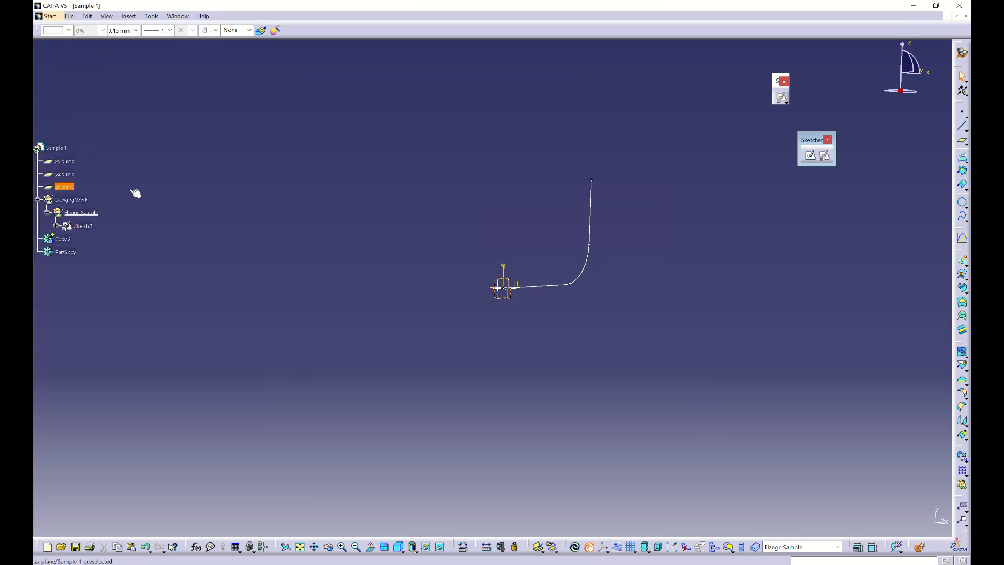
pyautogui.moveTo(442, 312)
pyautogui.mouseDown(button='middle')
pyautogui.moveTo(544, 338)
pyautogui.moveTo(544, 292)
pyautogui.moveTo(486, 307)
pyautogui.mouseUp(button='middle')
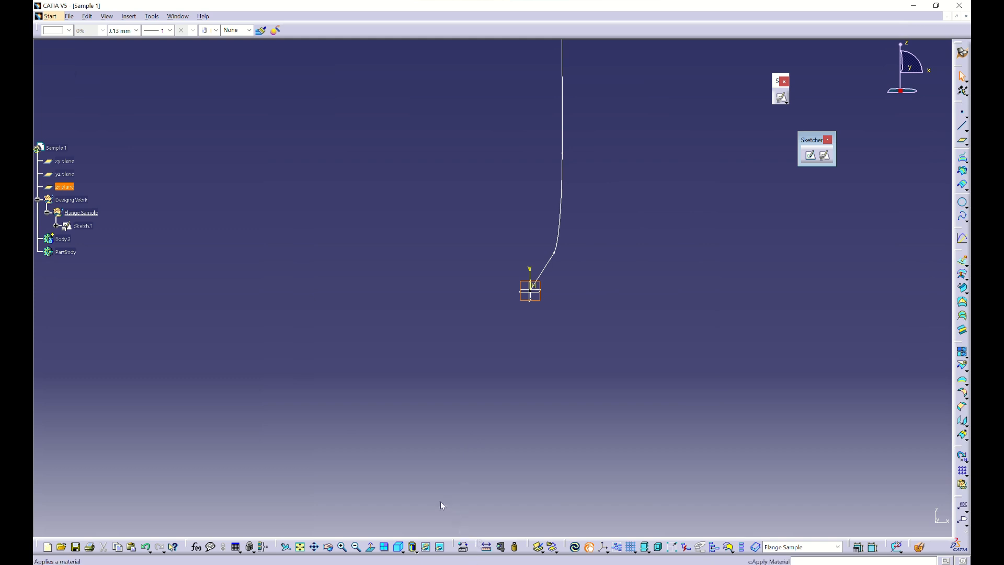
pyautogui.hotkey('alt', 'Tab')
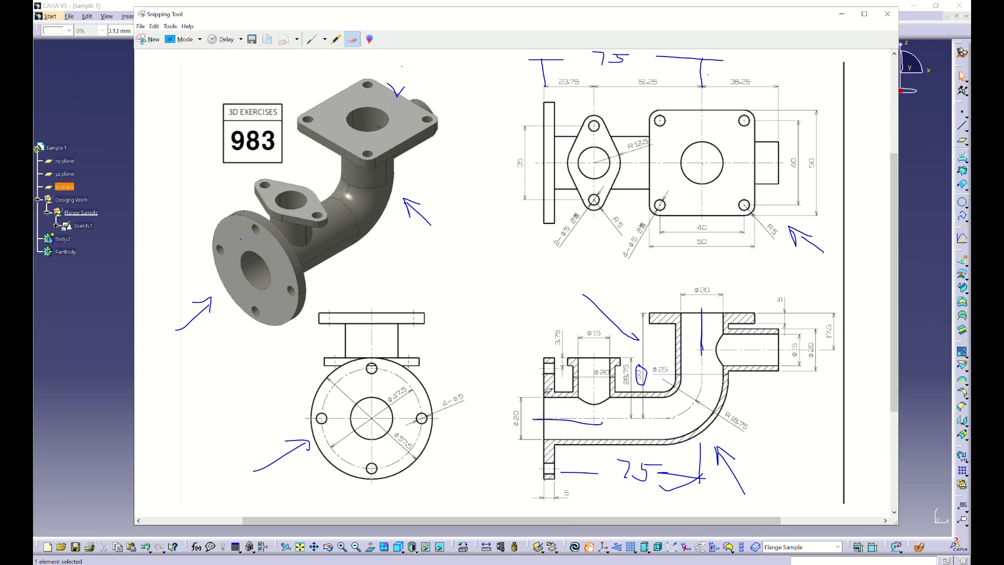
pyautogui.click(846, 19)
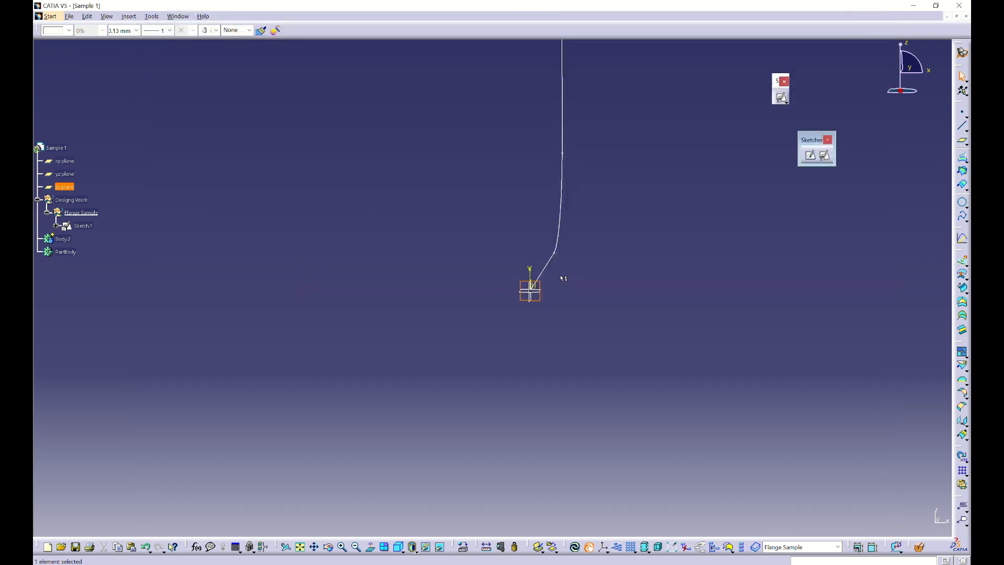
pyautogui.click(688, 281)
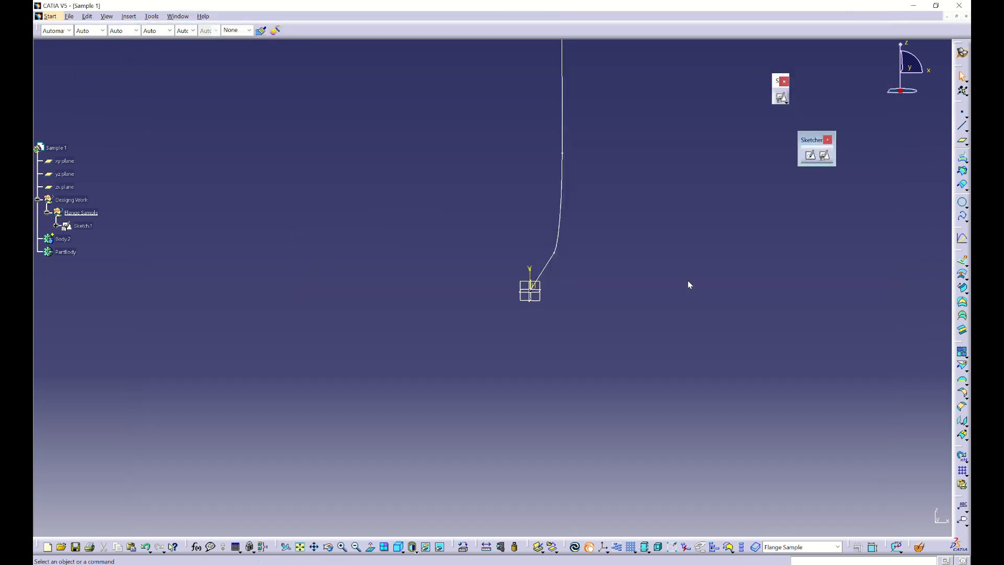
# Create a positioned sketch on the zx plane in Flange Sample with its H direction reversed
pyautogui.moveTo(540, 314); pyautogui.dragTo(533, 333, button='middle')
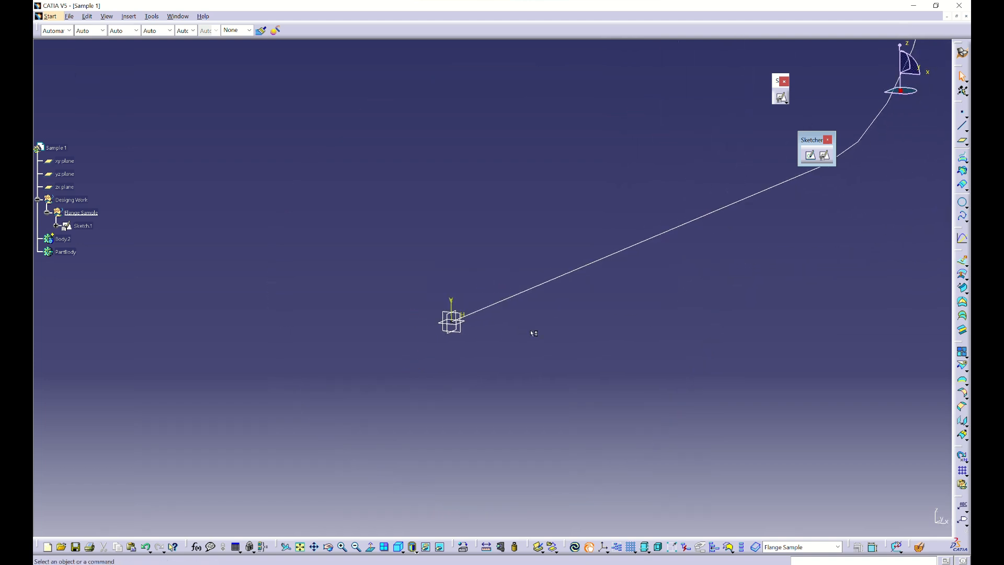
pyautogui.click(67, 188)
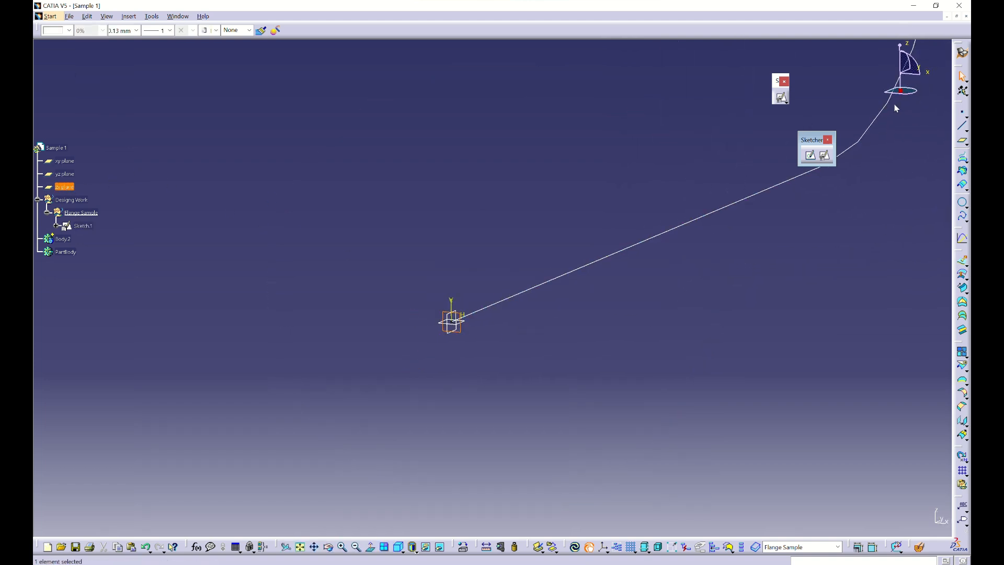
pyautogui.click(780, 97)
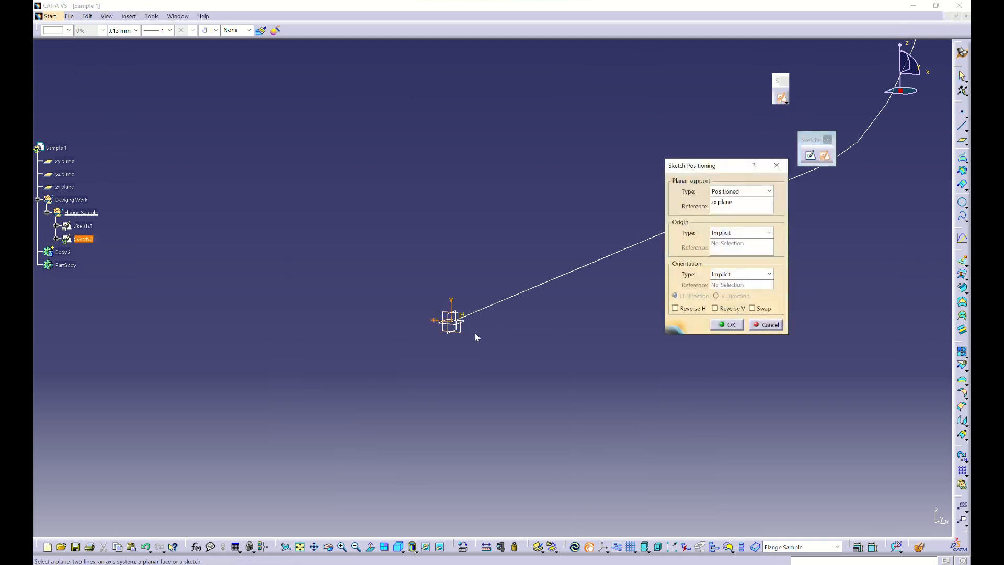
pyautogui.moveTo(422, 385); pyautogui.dragTo(447, 348, button='middle')
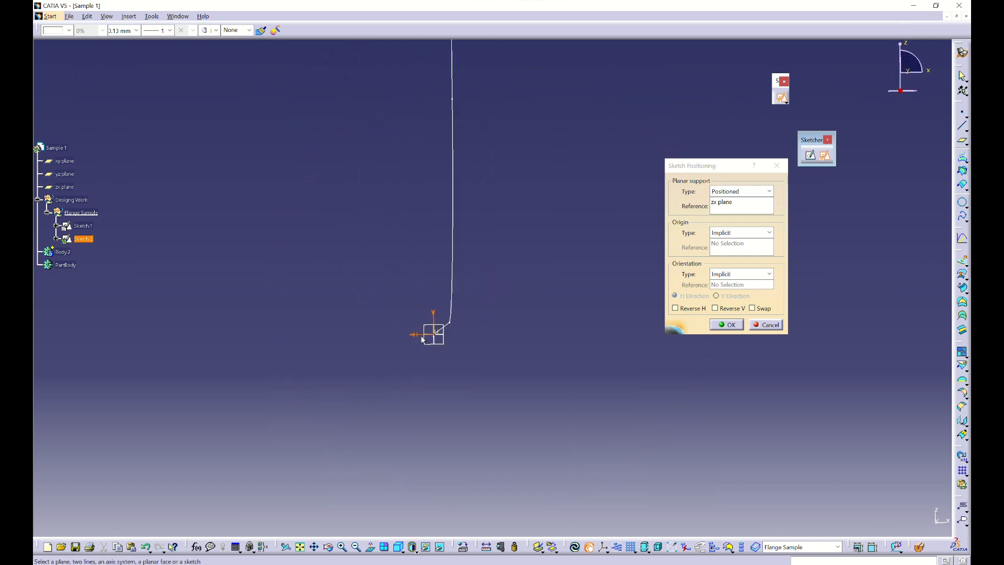
pyautogui.moveTo(519, 418); pyautogui.dragTo(463, 311, button='middle')
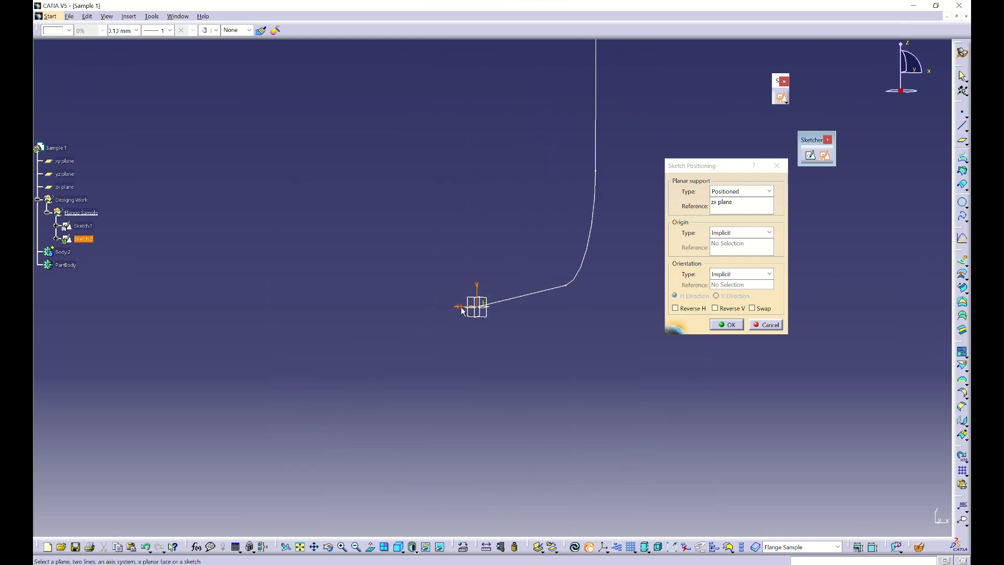
pyautogui.click(684, 309)
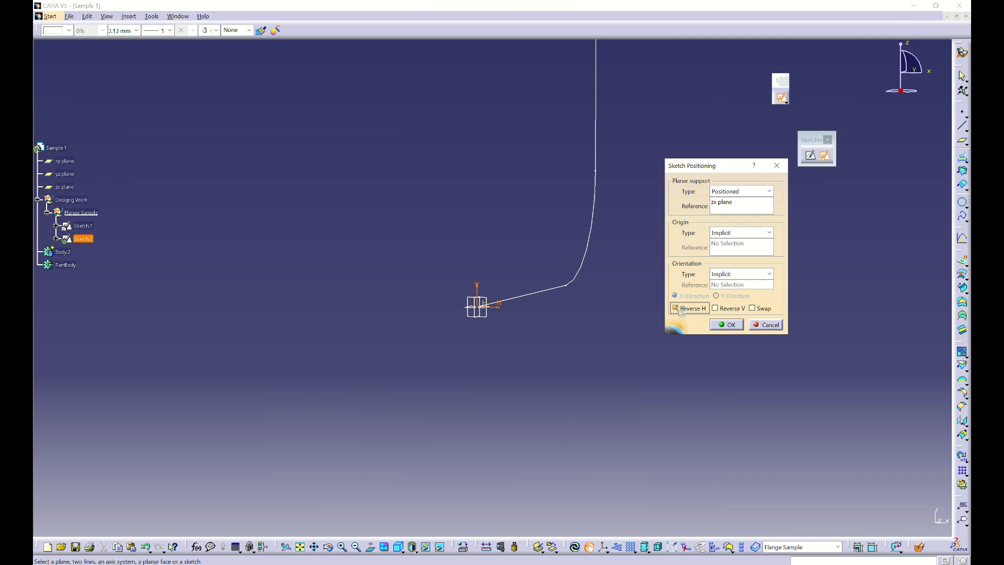
pyautogui.moveTo(515, 316); pyautogui.dragTo(585, 303, button='middle')
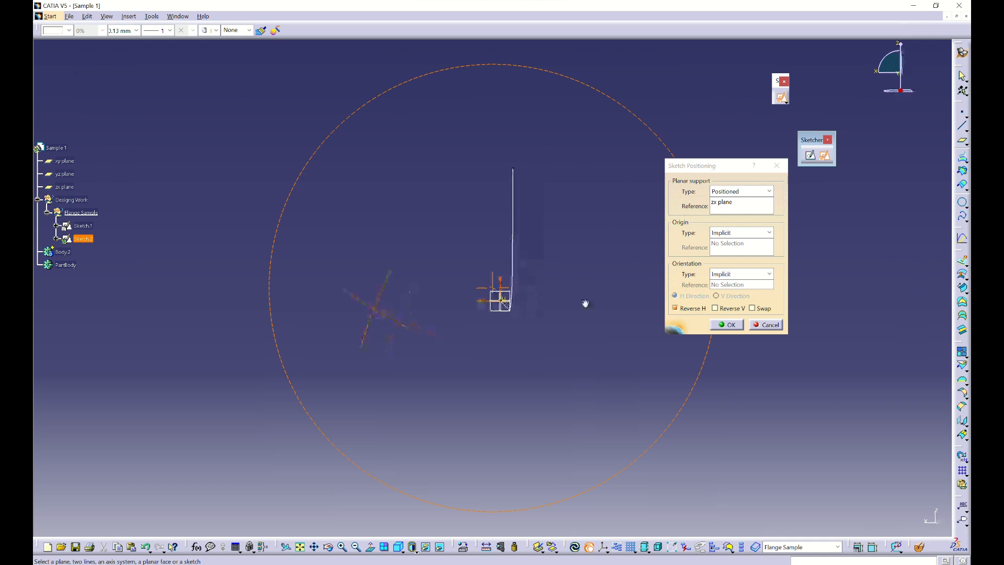
pyautogui.click(674, 308)
pyautogui.moveTo(518, 312); pyautogui.dragTo(683, 318, button='middle')
pyautogui.click(677, 308)
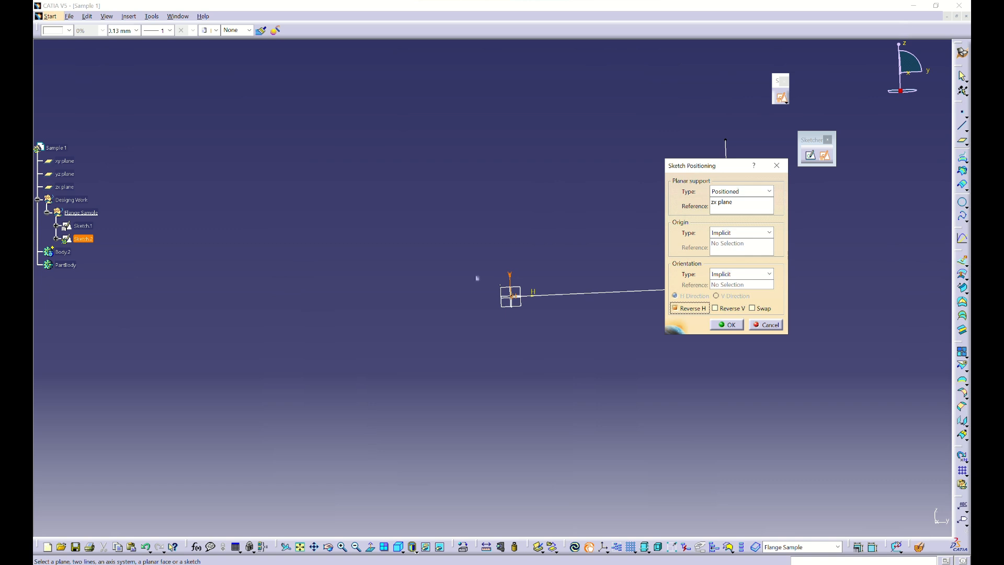
pyautogui.press('Return')
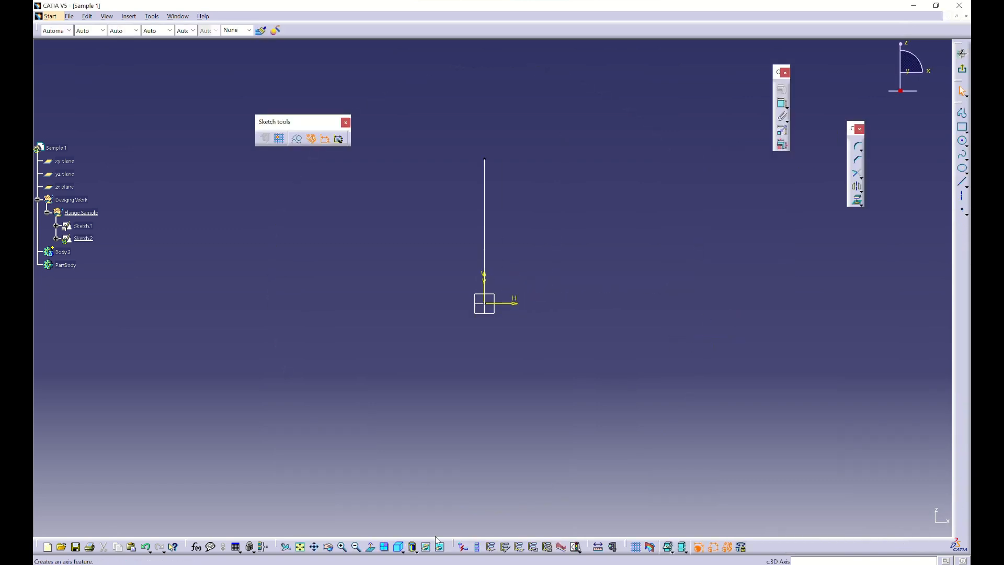
# Draw a circle with a 25 mm radius centred on the sketch origin
pyautogui.click(962, 140)
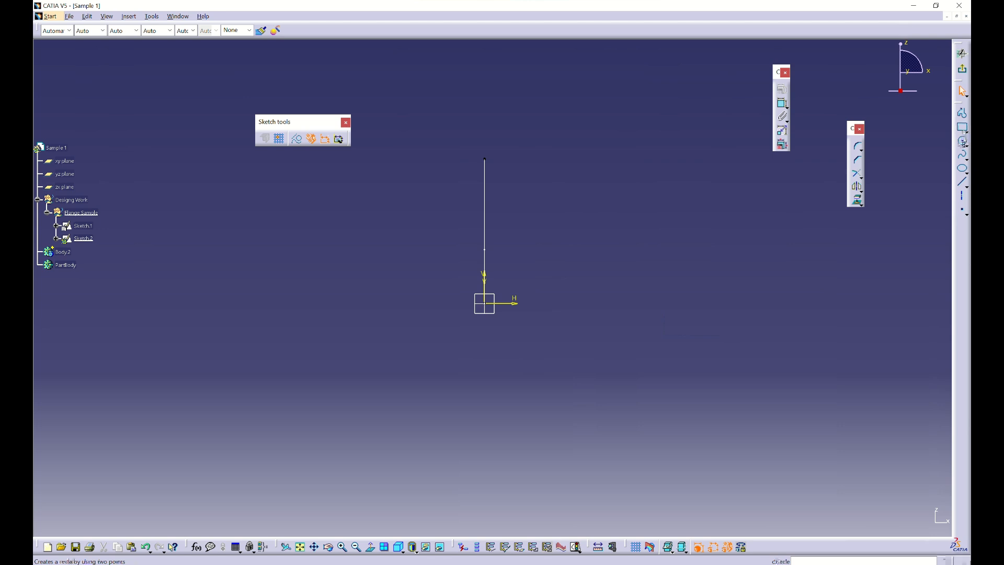
pyautogui.click(484, 304)
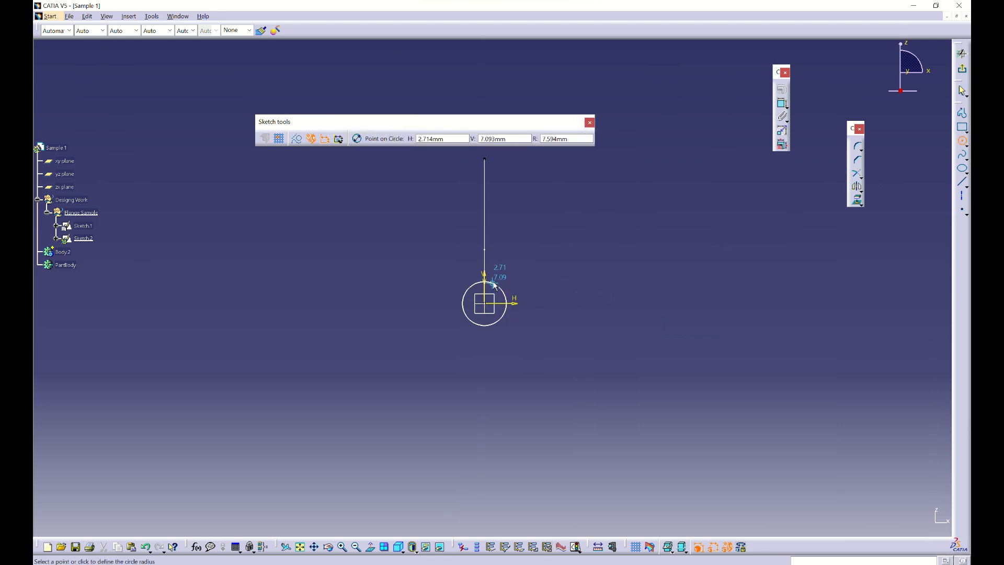
pyautogui.press('Tab')
pyautogui.press('Tab')
pyautogui.write('25')
pyautogui.press('Return')
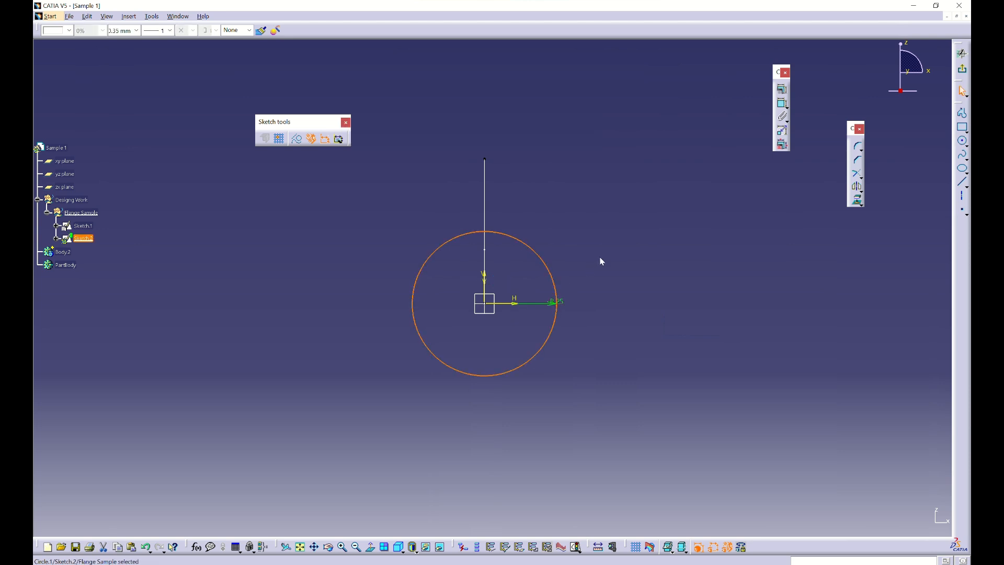
pyautogui.click(665, 238)
# Reopen the circle sketch for editing, set the circle's radius to 25/2 mm and exit the sketch
pyautogui.click(964, 72)
pyautogui.moveTo(562, 309)
pyautogui.mouseDown(button='middle')
pyautogui.moveTo(506, 309)
pyautogui.moveTo(507, 256)
pyautogui.mouseUp(button='middle')
pyautogui.doubleClick(508, 254)
pyautogui.moveTo(546, 303); pyautogui.dragTo(571, 247)
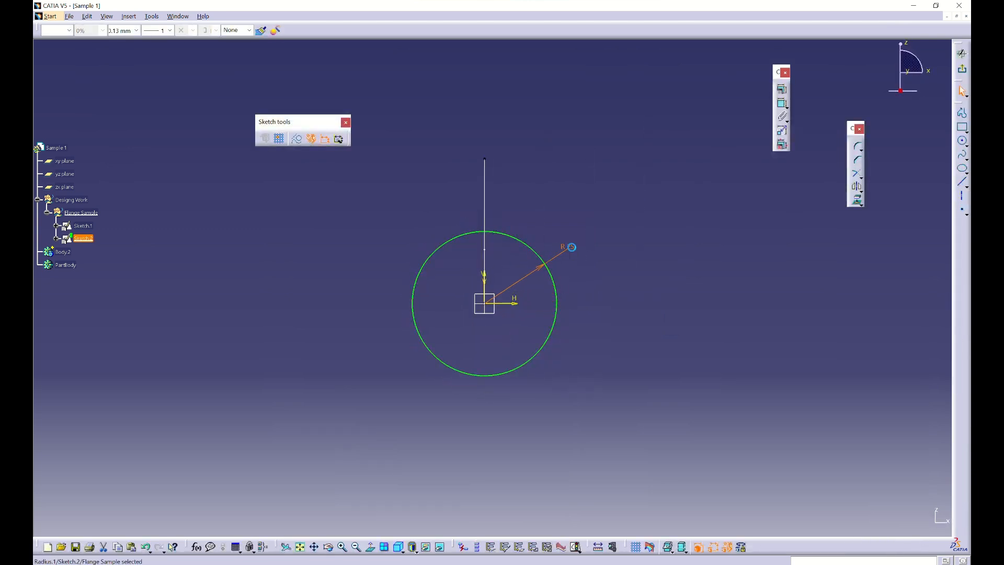
pyautogui.doubleClick(571, 247)
pyautogui.click(822, 473)
pyautogui.doubleClick(822, 474)
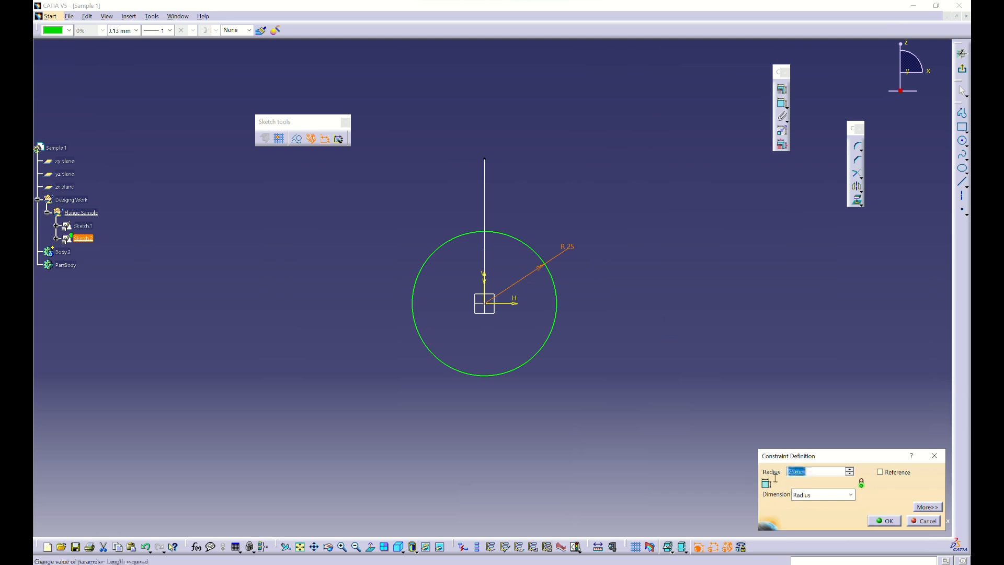
pyautogui.press('Right')
pyautogui.write('/2')
pyautogui.press('Return')
pyautogui.click(649, 284)
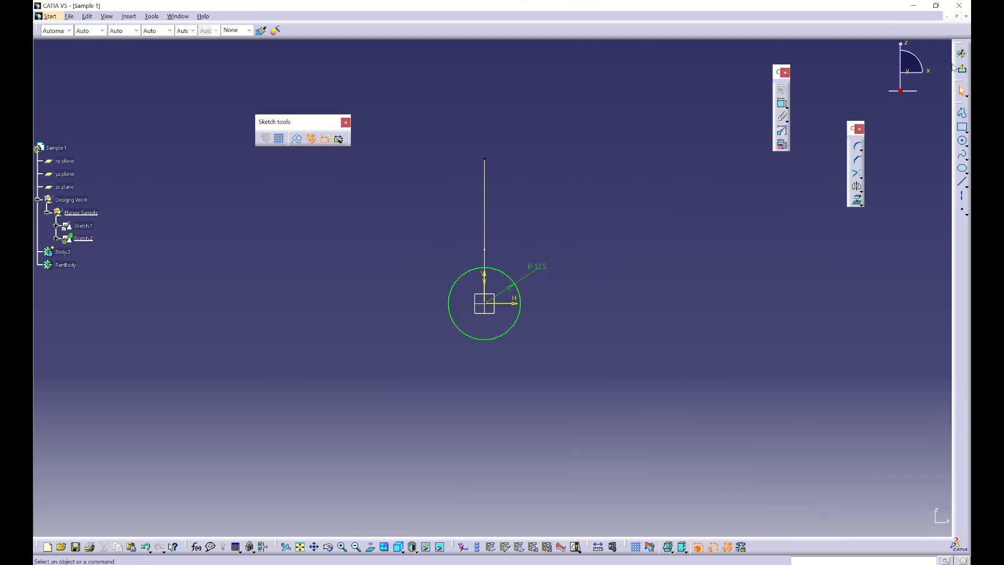
pyautogui.click(962, 71)
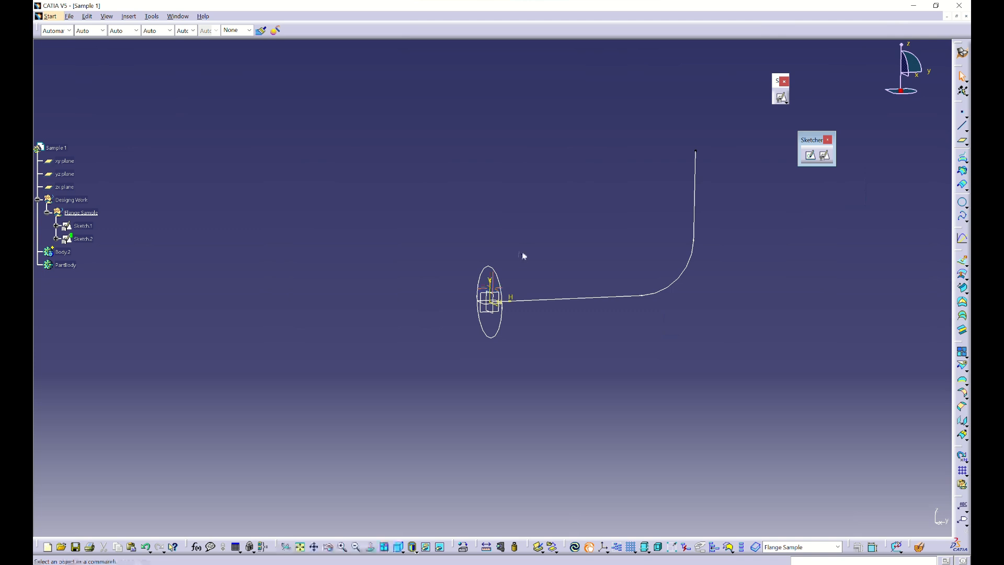
# Compare the centreline and circle sketches with the Snipping Tool drawing and return to CATIA V5
pyautogui.click(87, 225)
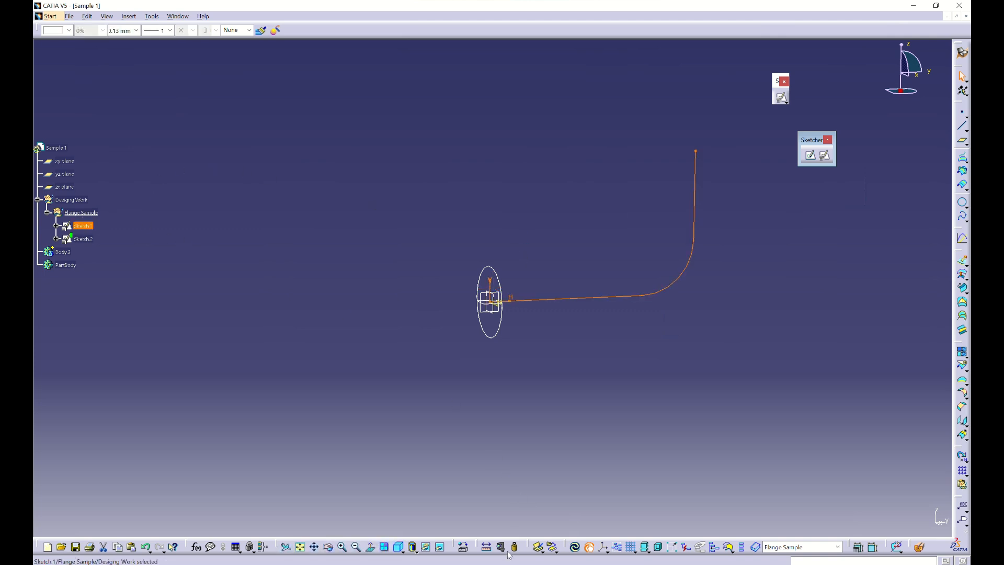
pyautogui.hotkey('alt', 'Tab')
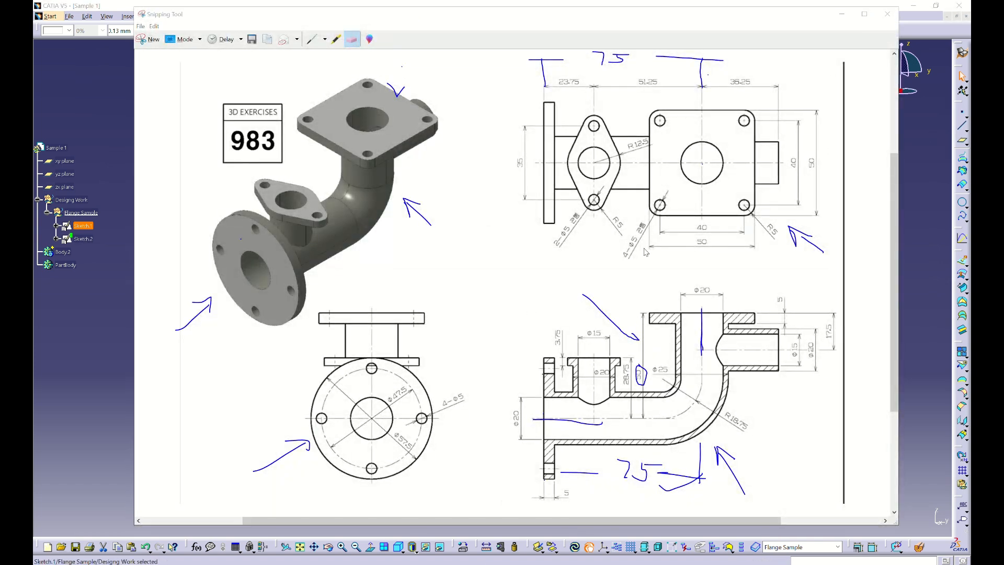
pyautogui.click(88, 246)
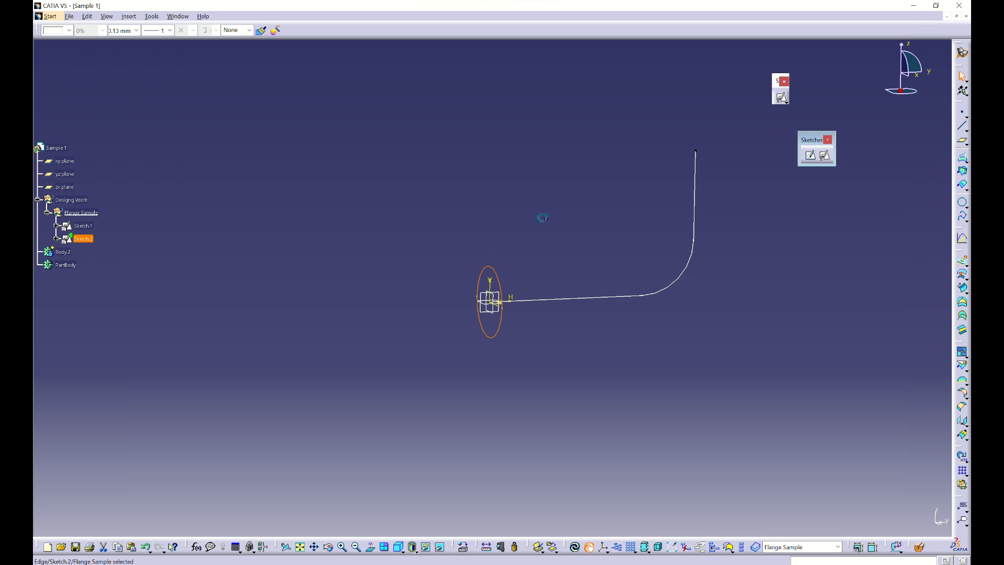
# Define Body.2 as the in-work object and rename it Tube
pyautogui.click(66, 252)
pyautogui.rightClick(67, 253)
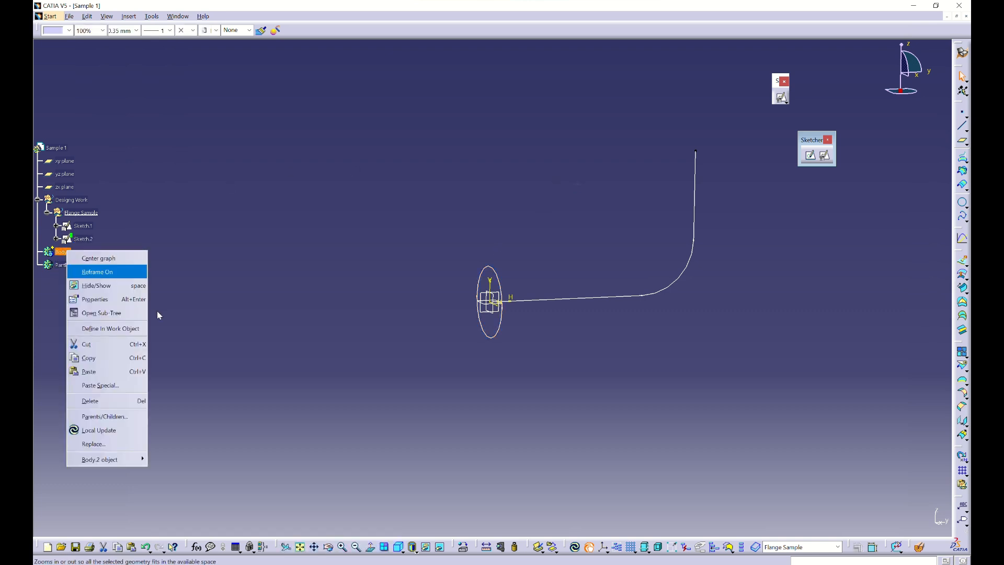
pyautogui.click(111, 328)
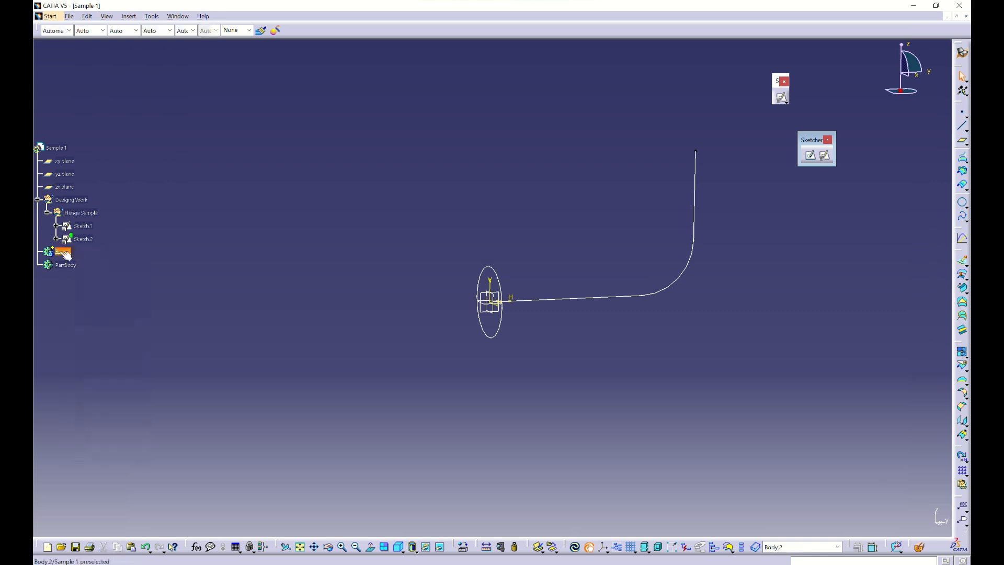
pyautogui.rightClick(63, 252)
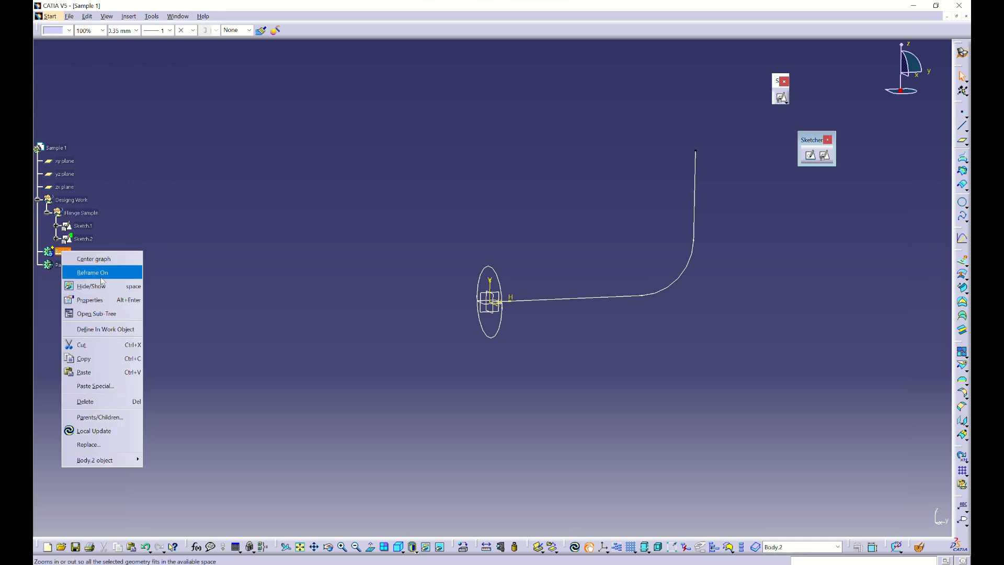
pyautogui.click(89, 298)
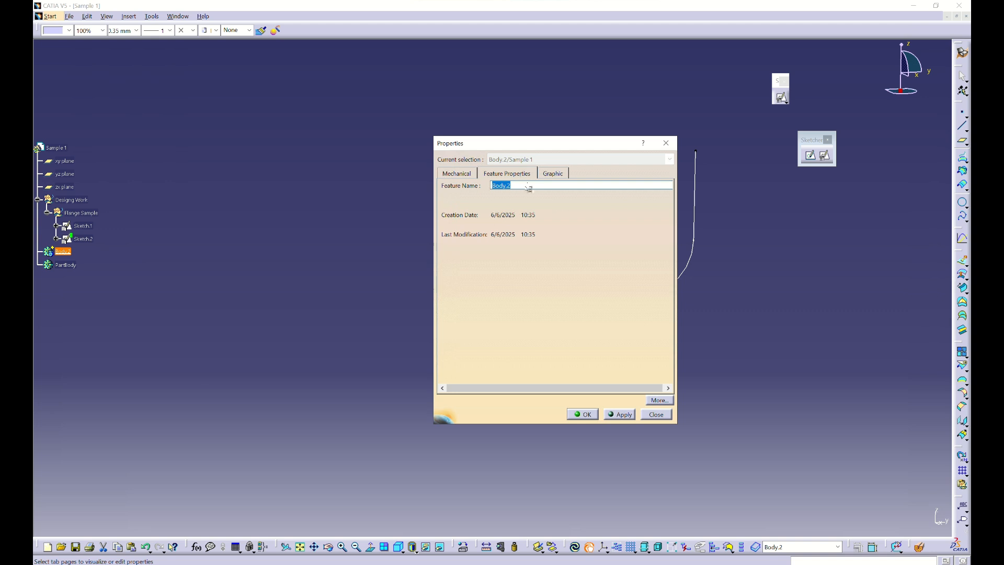
pyautogui.moveTo(558, 188); pyautogui.dragTo(383, 189)
pyautogui.write('Tube')
pyautogui.press('Return')
pyautogui.click(386, 189)
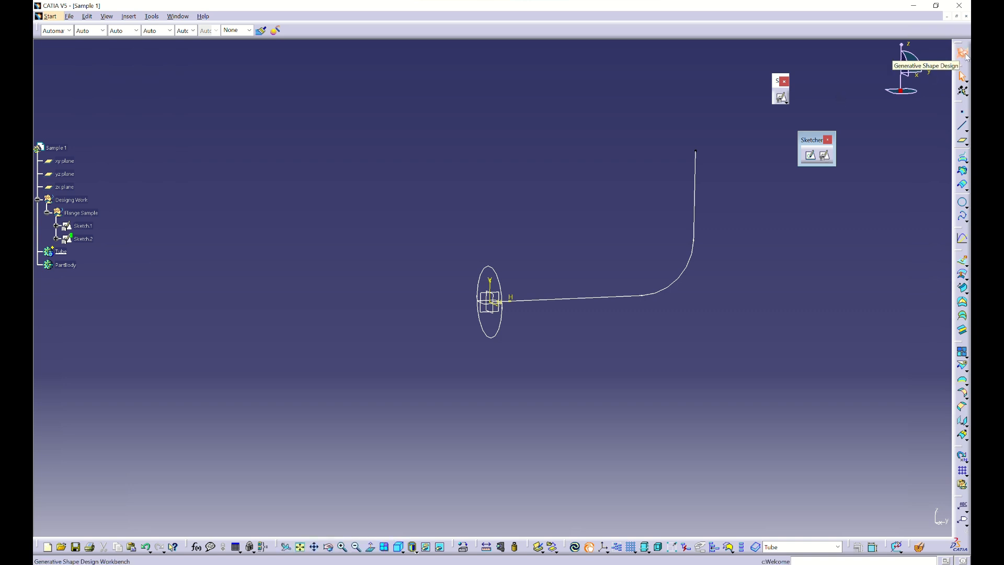
# Switch to the Part Design workbench and place its sketch-based feature tools beside the model
pyautogui.click(963, 53)
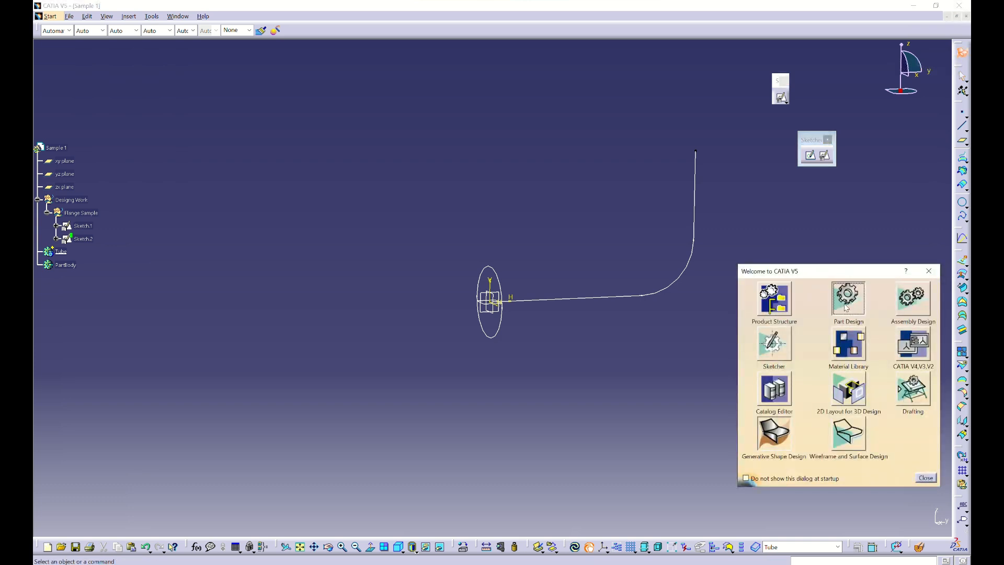
pyautogui.click(845, 307)
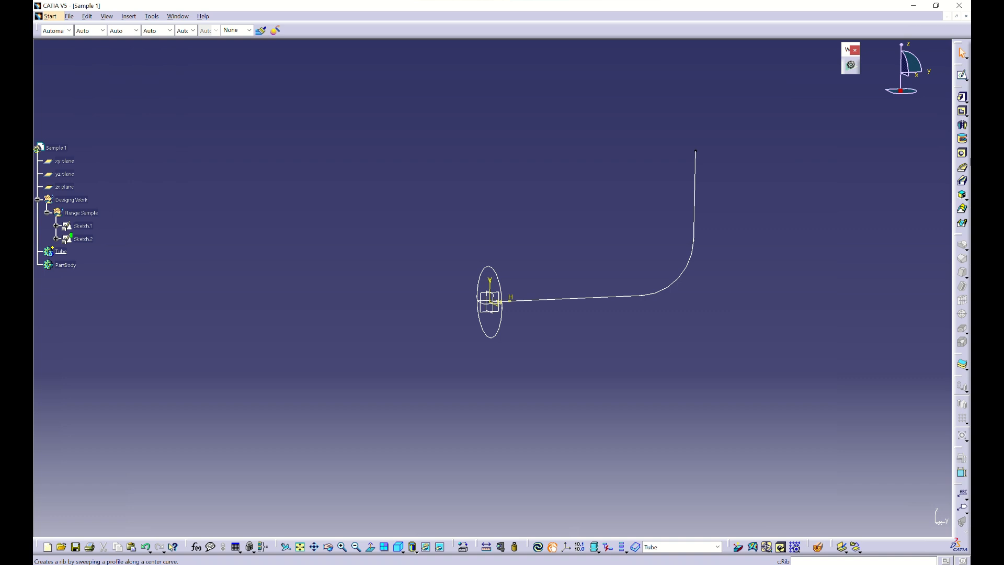
pyautogui.moveTo(962, 92); pyautogui.dragTo(813, 140)
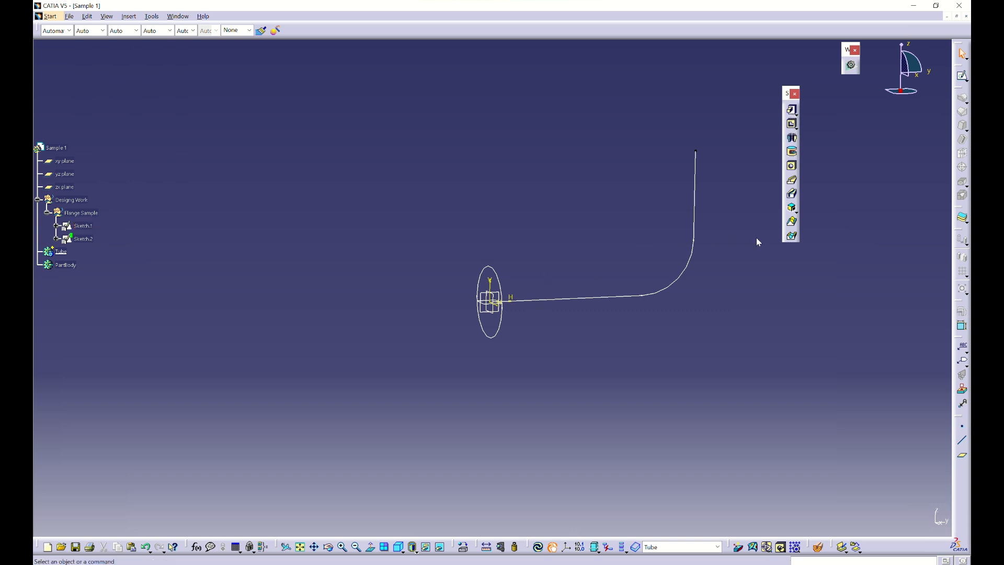
# Set up a Rib in Tube with the circle sketch as profile and the centreline sketch as center curve, and preview it
pyautogui.click(792, 180)
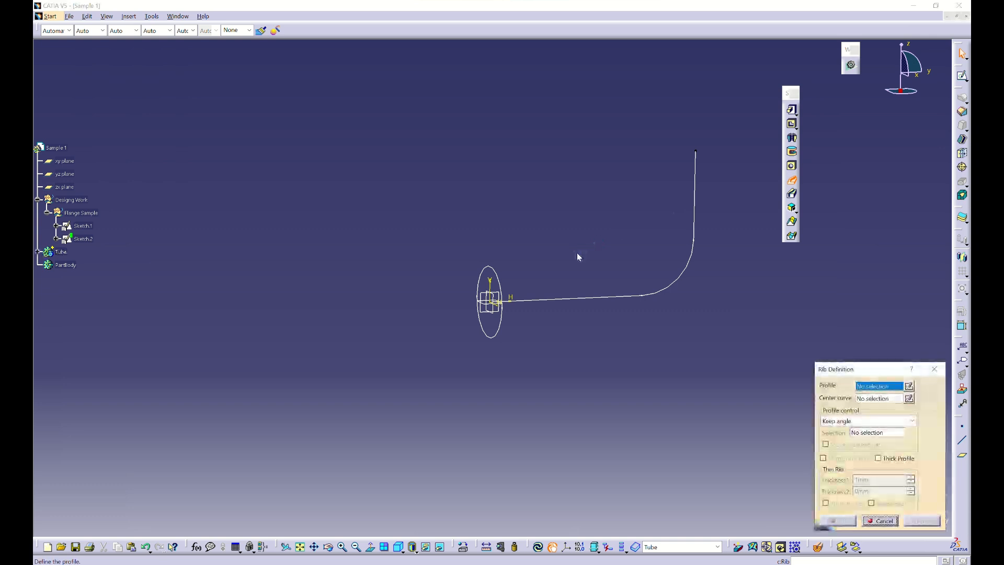
pyautogui.moveTo(826, 370); pyautogui.dragTo(780, 323)
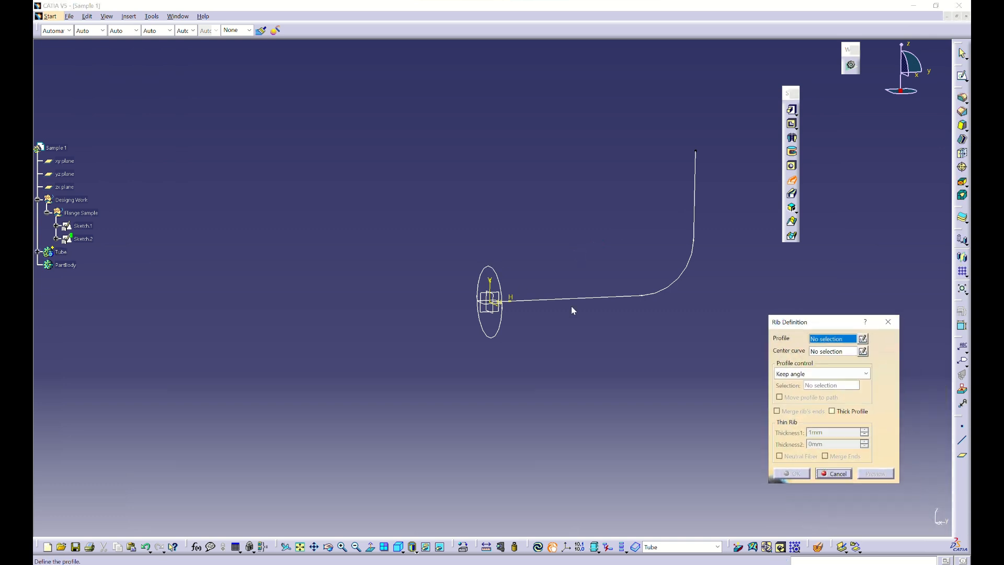
pyautogui.click(487, 291)
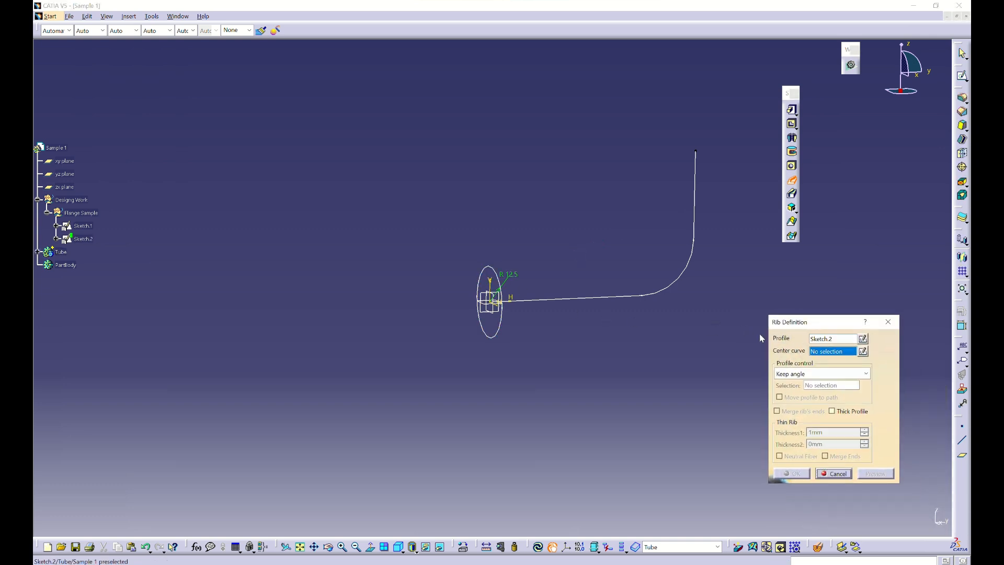
pyautogui.click(572, 302)
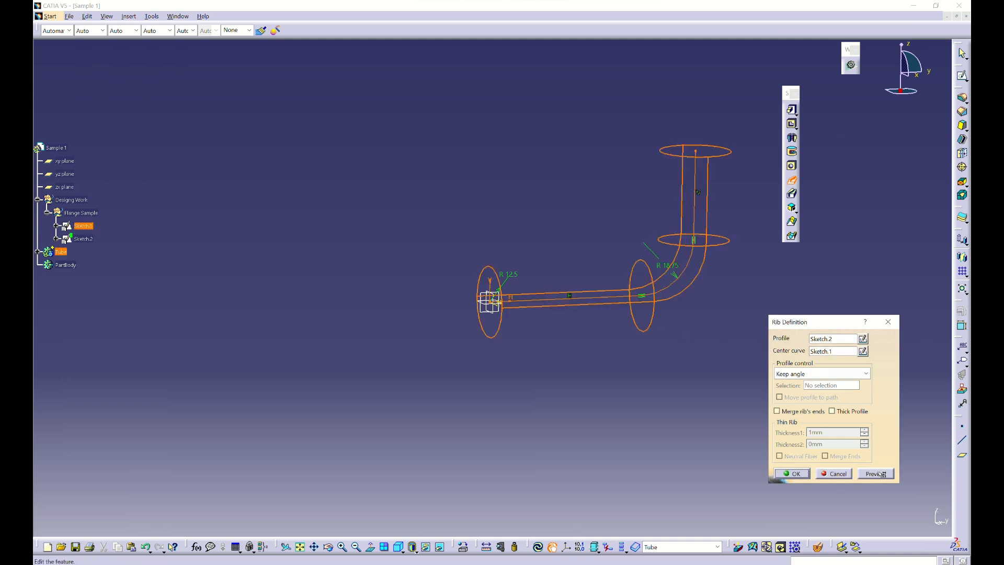
pyautogui.click(882, 474)
# Examine the rib preview around the elbow and at both pipe ends, keeping the Rib Definition open
pyautogui.moveTo(608, 291); pyautogui.dragTo(562, 295, button='middle')
pyautogui.moveTo(619, 316); pyautogui.dragTo(587, 328, button='middle')
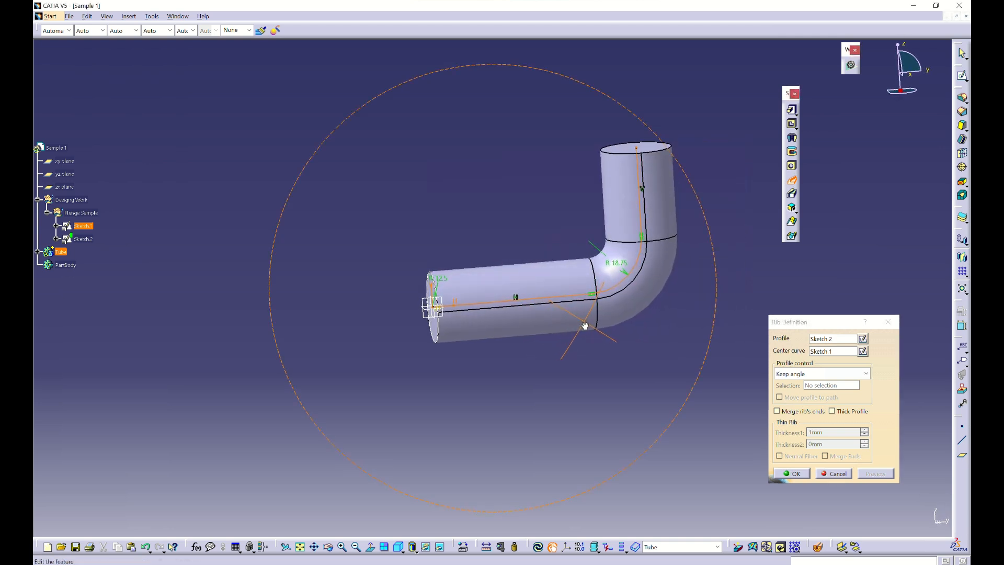
pyautogui.moveTo(778, 325); pyautogui.dragTo(748, 306)
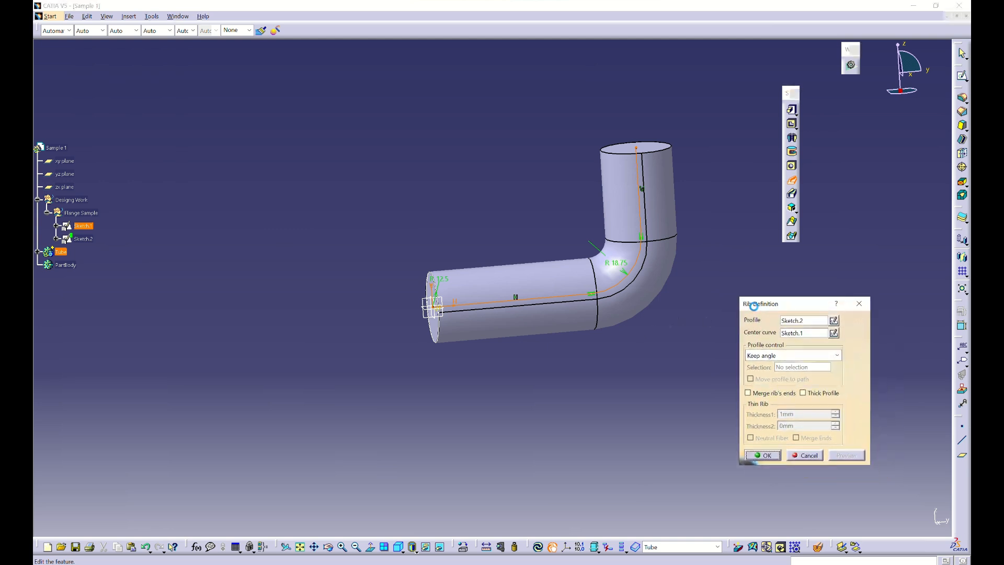
pyautogui.moveTo(439, 299); pyautogui.dragTo(639, 251, button='middle')
pyautogui.moveTo(511, 273); pyautogui.dragTo(496, 184, button='middle')
pyautogui.moveTo(614, 271); pyautogui.dragTo(615, 273, button='middle')
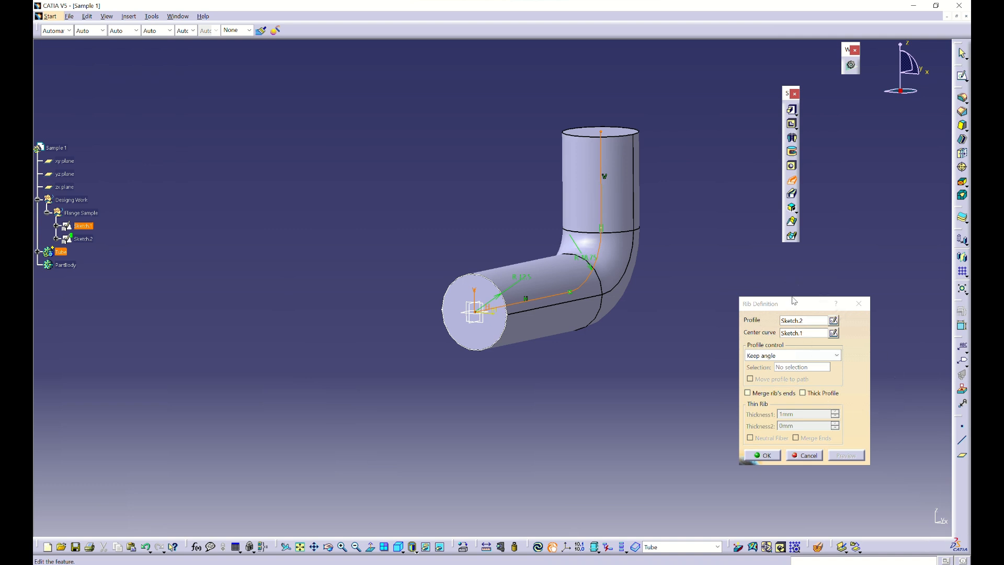
pyautogui.moveTo(798, 306); pyautogui.dragTo(757, 286)
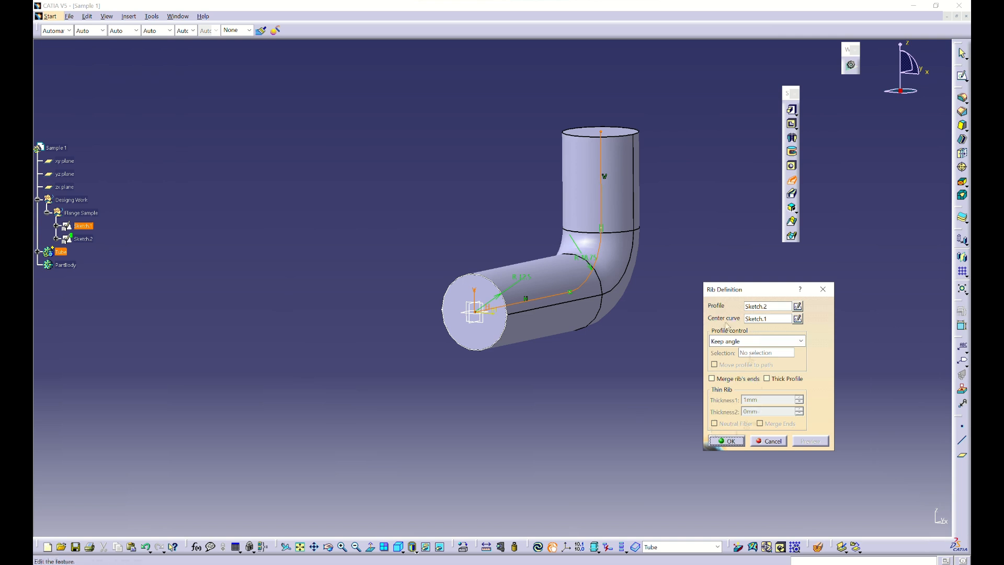
# Enable Thick Profile for the Tube rib and inspect the wall preview at the open pipe end
pyautogui.click(766, 379)
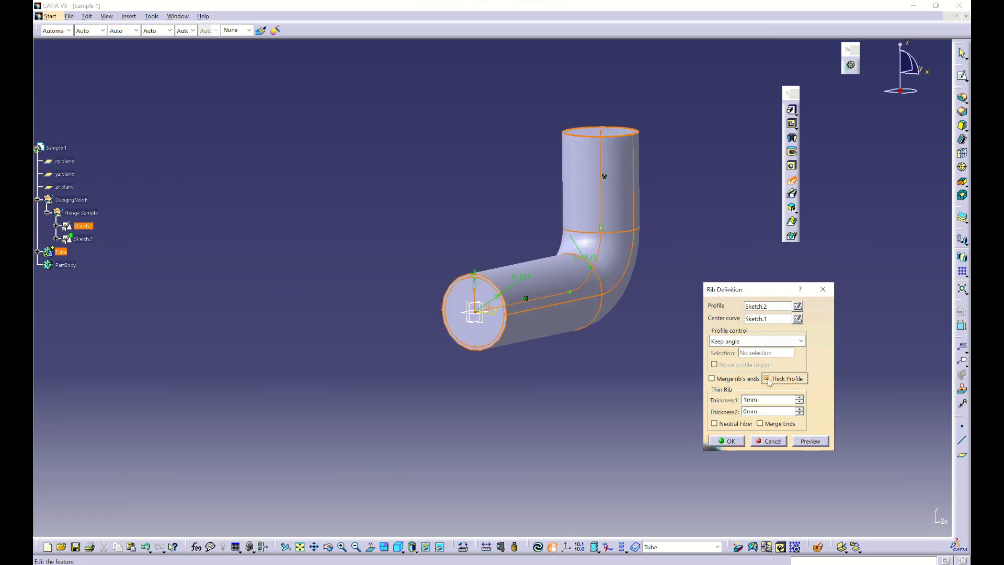
pyautogui.keyDown('ctrl'); pyautogui.moveTo(571, 340); pyautogui.dragTo(476, 308, button='middle'); pyautogui.keyUp('ctrl')
pyautogui.scroll(-1, 495, 303)
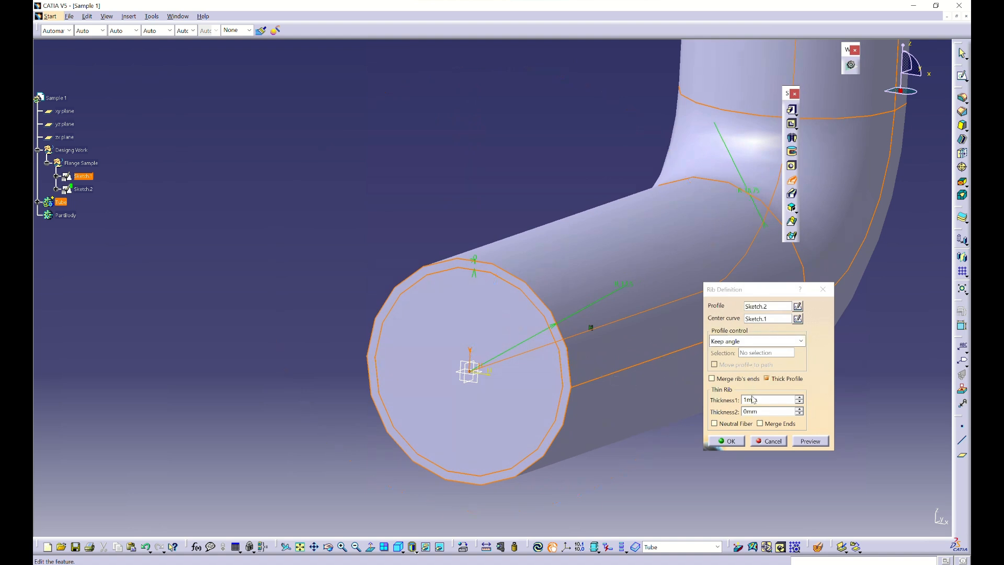
pyautogui.click(722, 406)
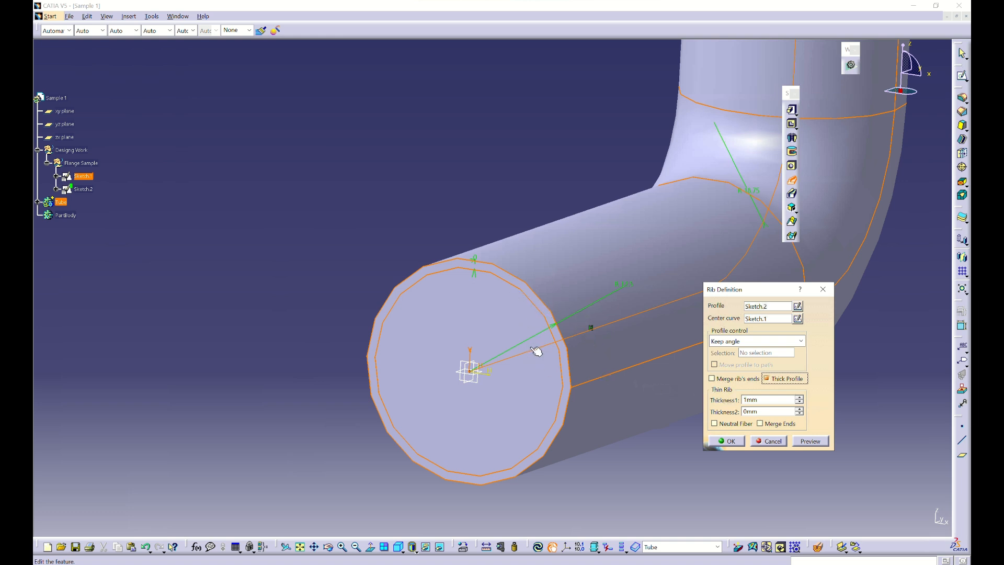
pyautogui.click(775, 412)
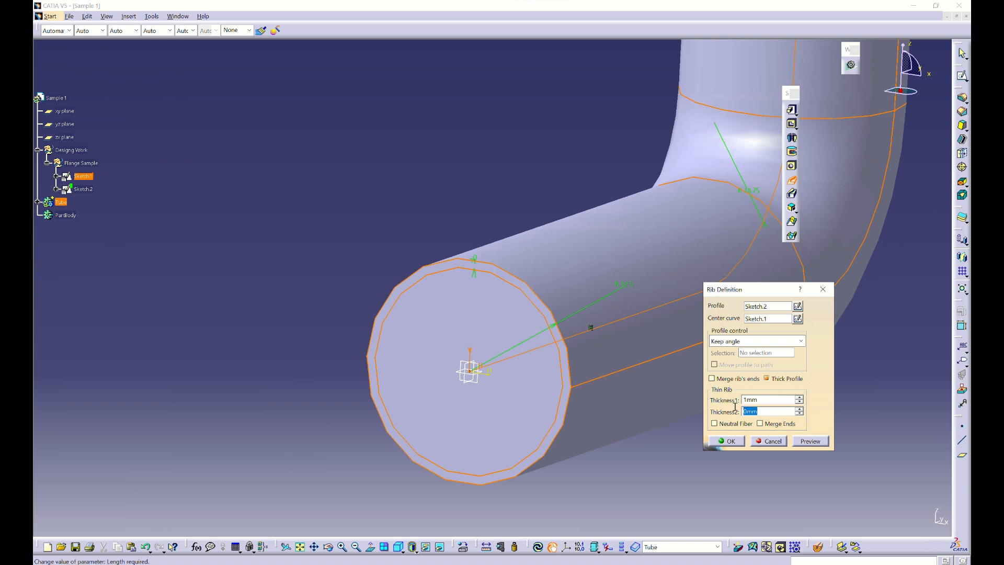
# Try the rib wall outside the profile with Thickness1 at 0 mm and Thickness2 at 1 mm, and inspect the preview
pyautogui.moveTo(770, 400); pyautogui.dragTo(715, 401)
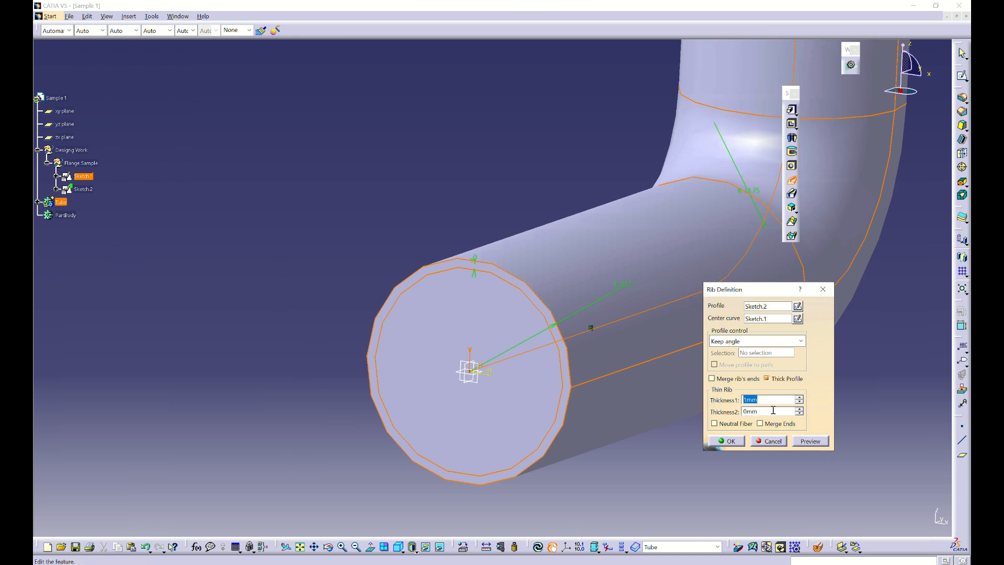
pyautogui.write('0')
pyautogui.press('Return')
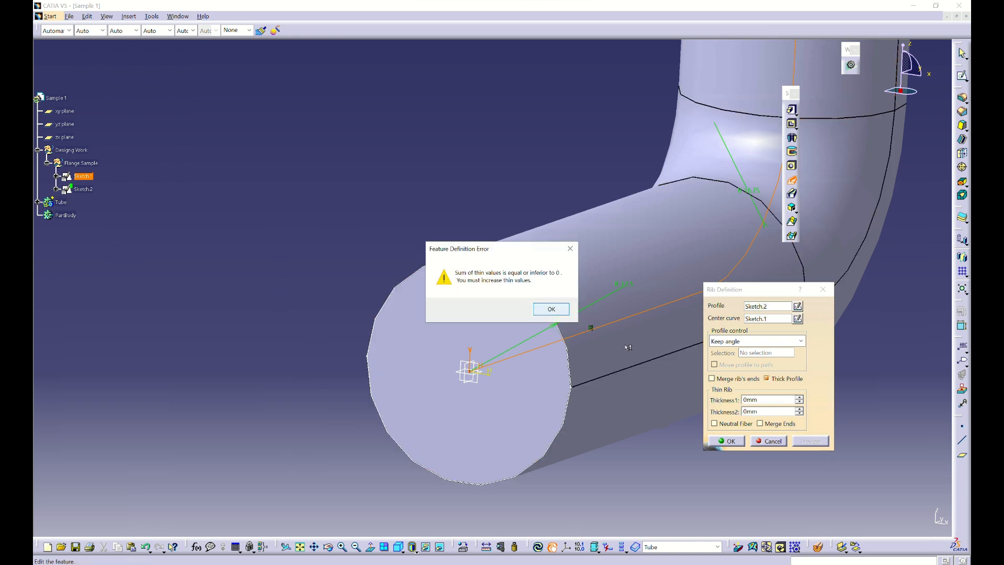
pyautogui.click(562, 309)
pyautogui.moveTo(771, 412); pyautogui.dragTo(714, 414)
pyautogui.write('1')
pyautogui.press('Return')
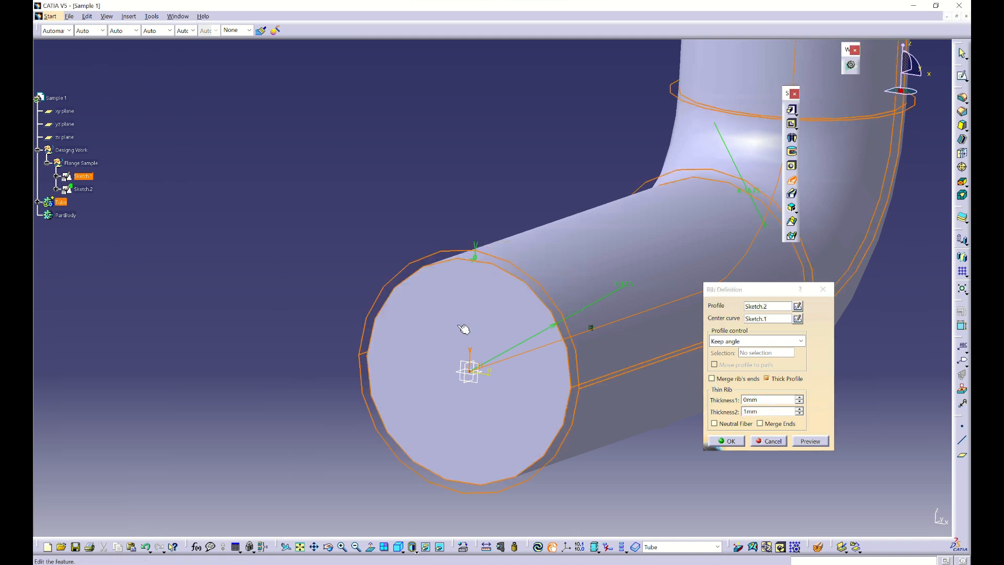
pyautogui.moveTo(483, 294); pyautogui.dragTo(542, 322, button='middle')
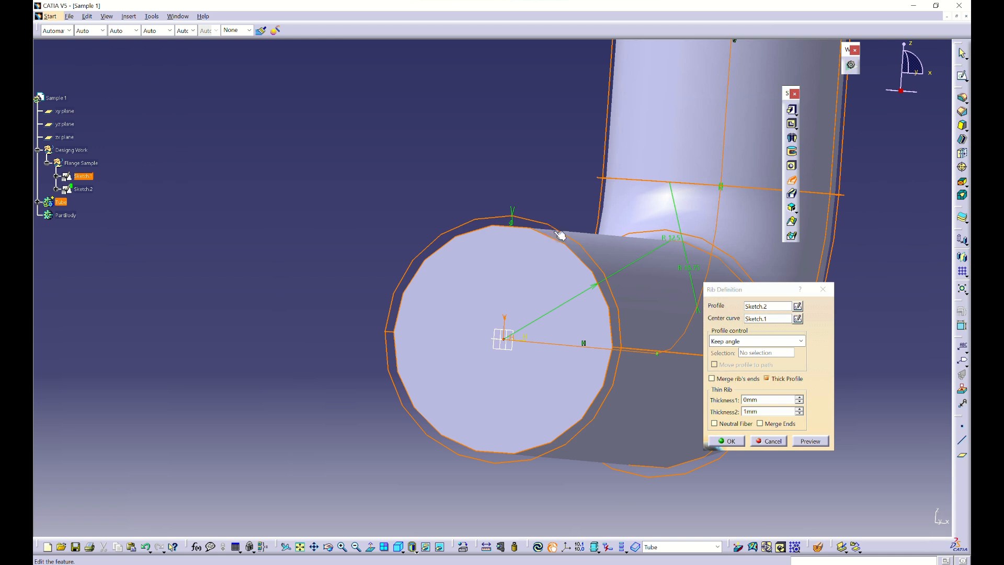
pyautogui.moveTo(508, 289); pyautogui.dragTo(607, 230, button='middle')
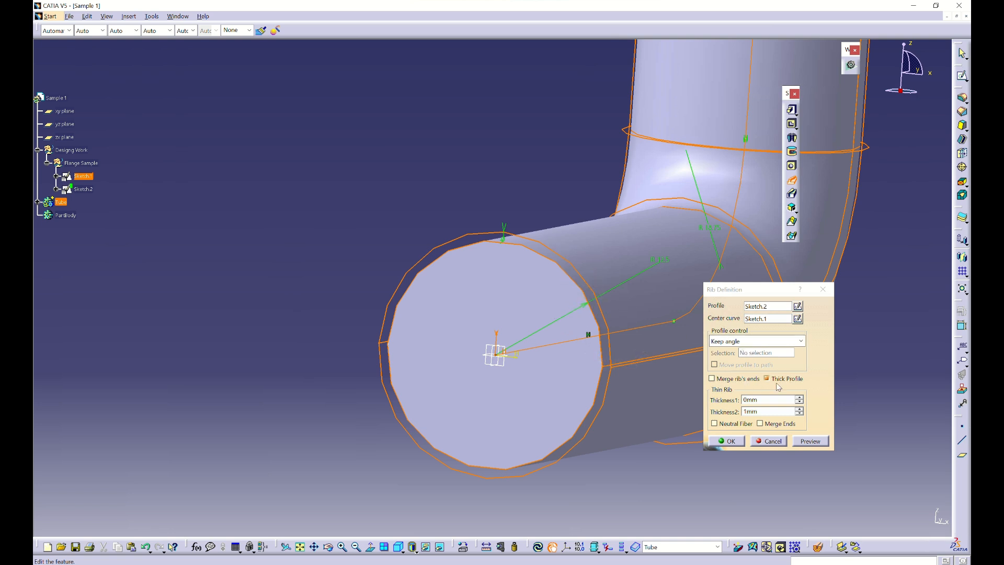
# Set the rib's Thickness1 to 1 mm and Thickness2 to 0 mm, and create the thin rib
pyautogui.moveTo(759, 412); pyautogui.dragTo(715, 415)
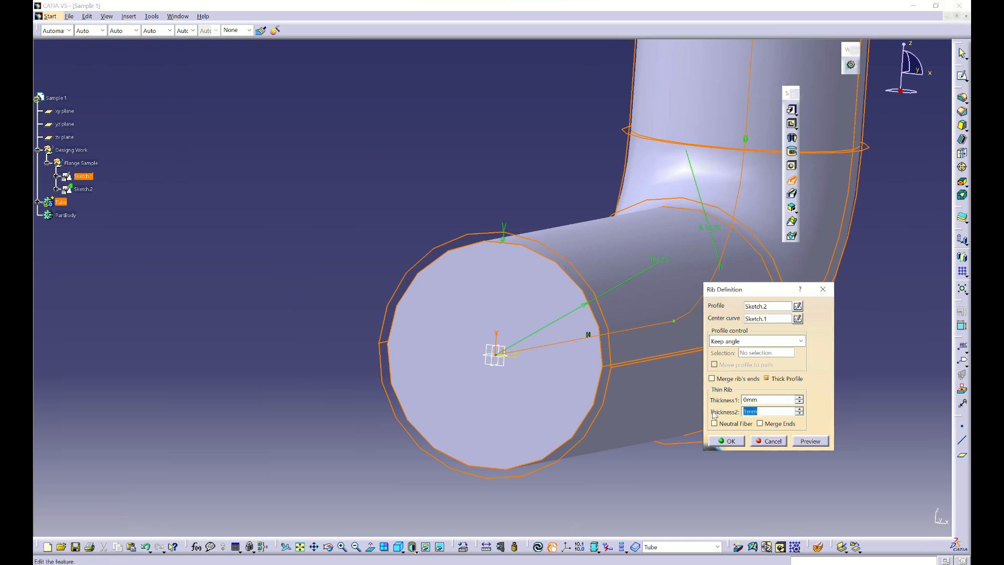
pyautogui.moveTo(789, 400); pyautogui.dragTo(709, 397)
pyautogui.write('1')
pyautogui.press('Tab')
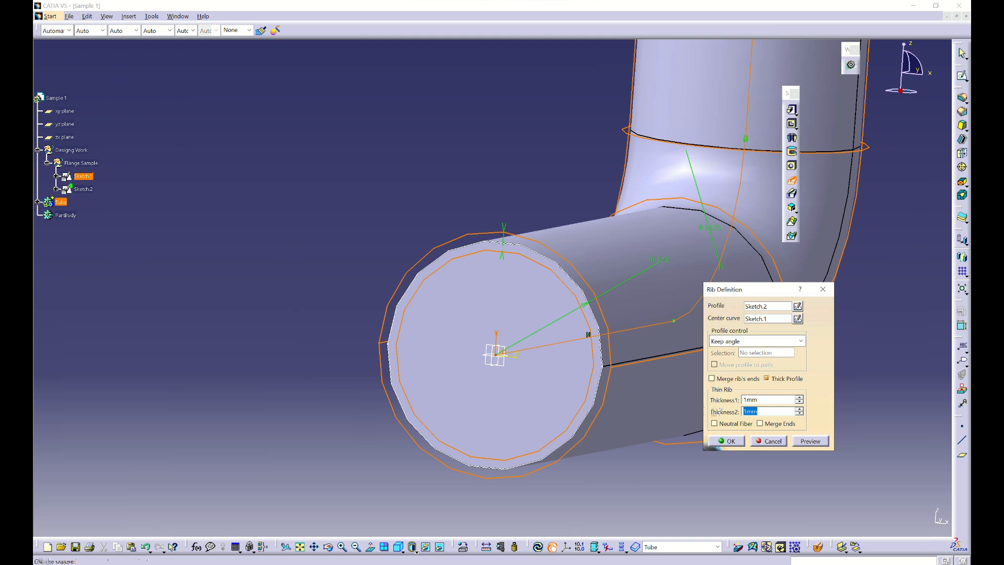
pyautogui.press('BackSpace')
pyautogui.click(737, 443)
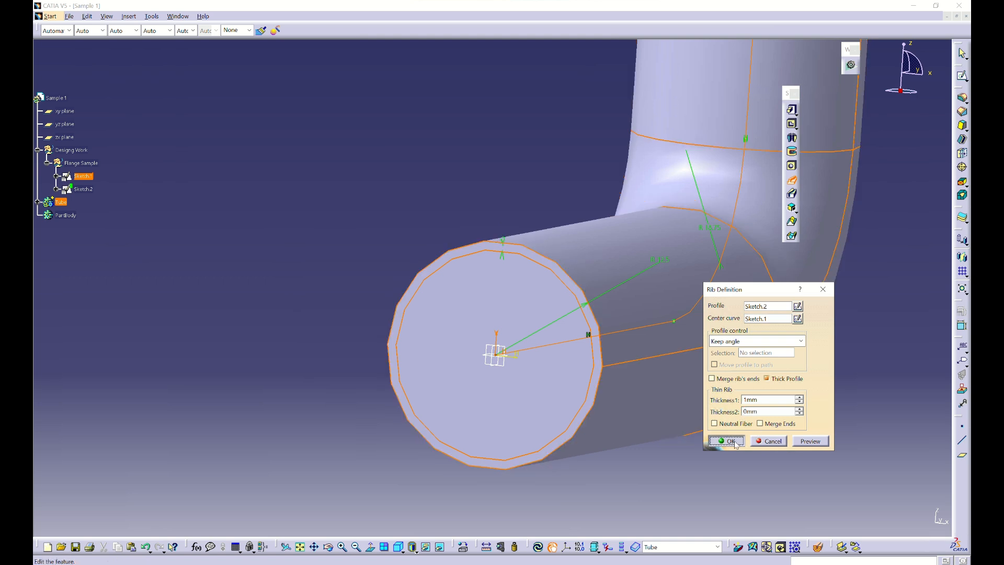
# Inspect the hollow pipe end and the rib's definition, and check the tube diameters on the exercise drawing in Snipping Tool
pyautogui.moveTo(523, 303); pyautogui.dragTo(403, 281, button='middle')
pyautogui.doubleClick(403, 281)
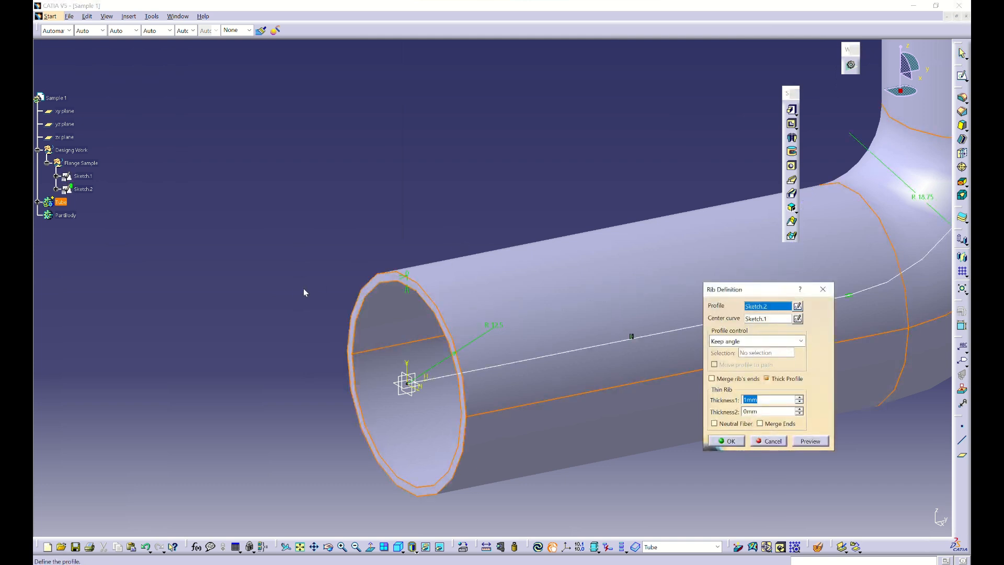
pyautogui.press('Escape')
pyautogui.hotkey('alt', 'Tab')
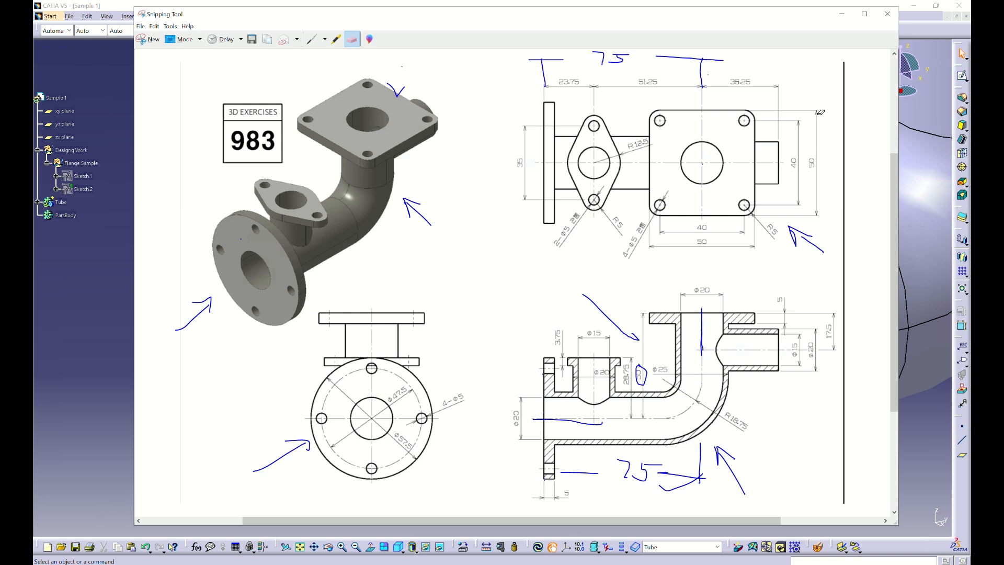
pyautogui.click(842, 13)
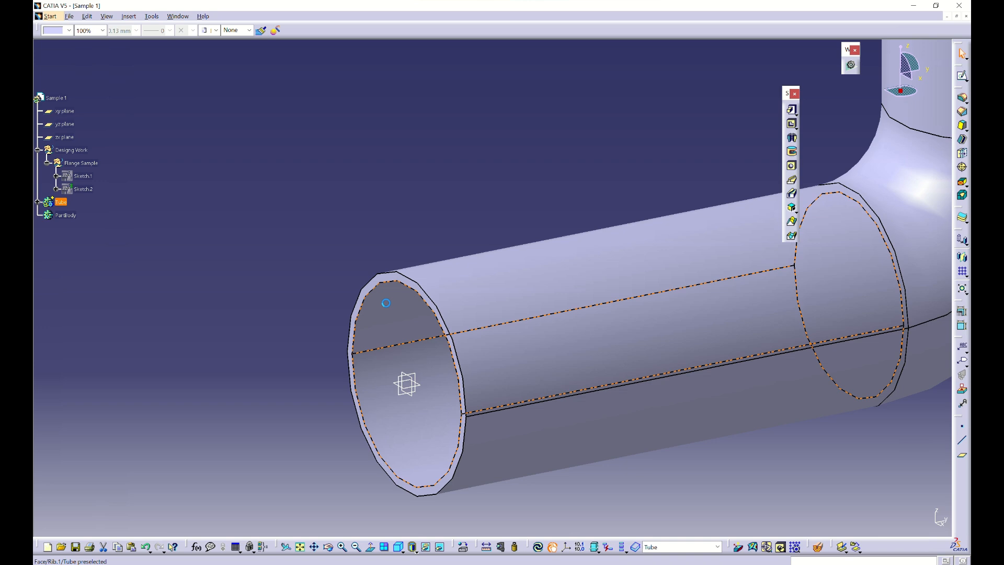
# Edit the rib under Tube and set its Thickness1 to 5 mm
pyautogui.click(37, 202)
pyautogui.doubleClick(71, 216)
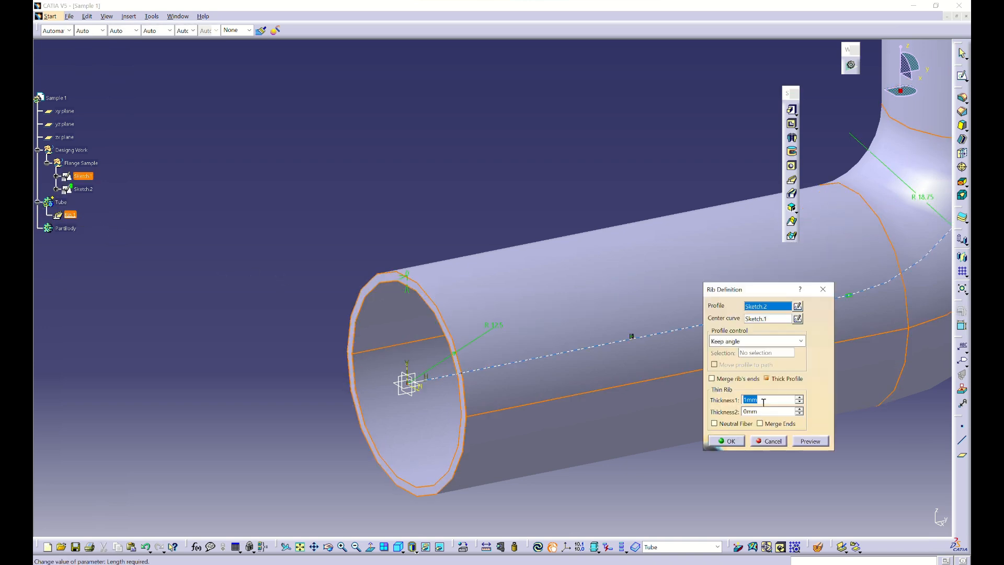
pyautogui.click(727, 441)
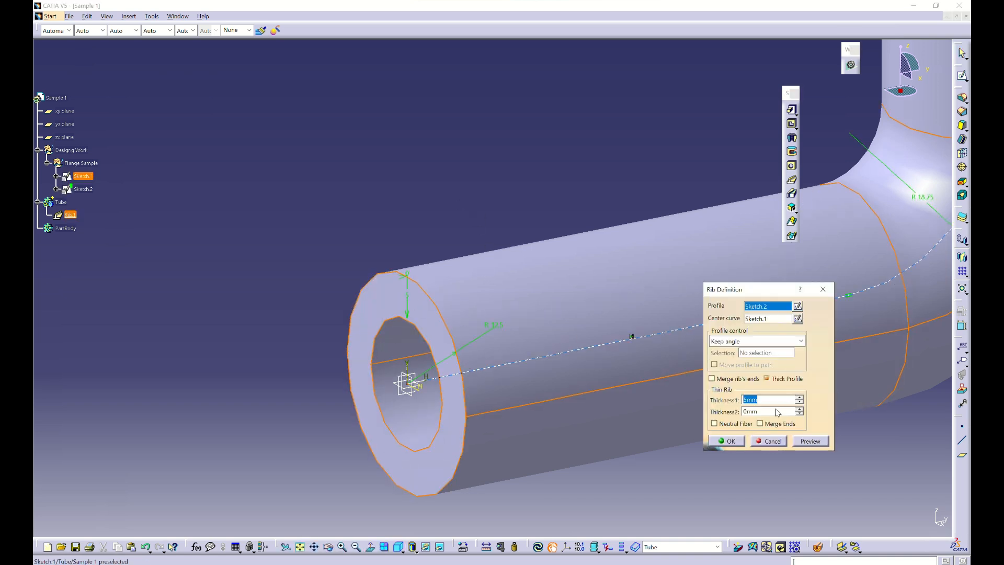
pyautogui.press('Return')
pyautogui.moveTo(504, 319); pyautogui.dragTo(497, 300, button='middle')
# Edit the Tube rib and set its Thickness1 to 2.5 mm
pyautogui.doubleClick(497, 301)
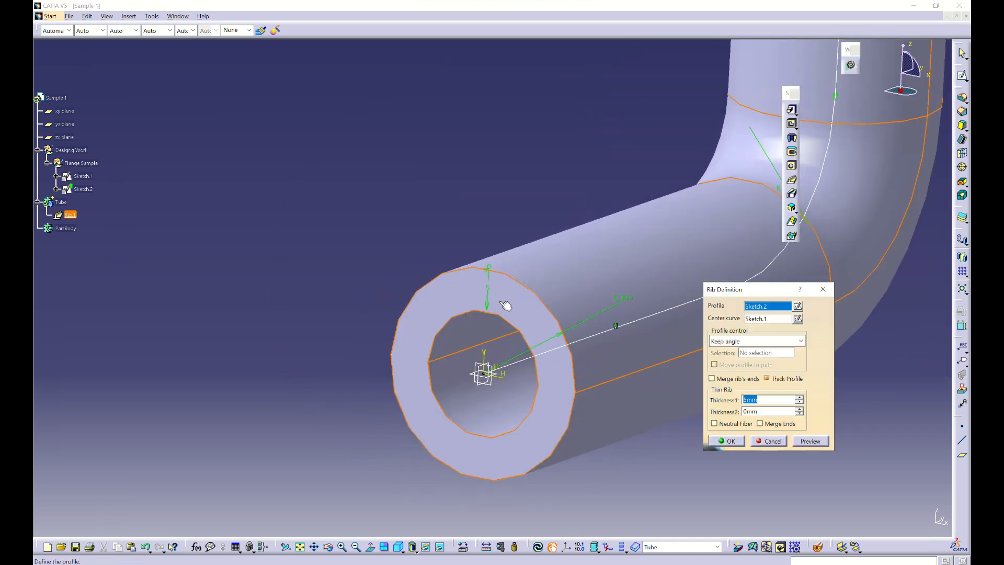
pyautogui.click(768, 401)
pyautogui.write('2.5')
pyautogui.press('Return')
pyautogui.moveTo(649, 332)
pyautogui.mouseDown(button='middle')
pyautogui.moveTo(634, 314)
pyautogui.moveTo(661, 289)
pyautogui.moveTo(585, 294)
pyautogui.mouseUp(button='middle')
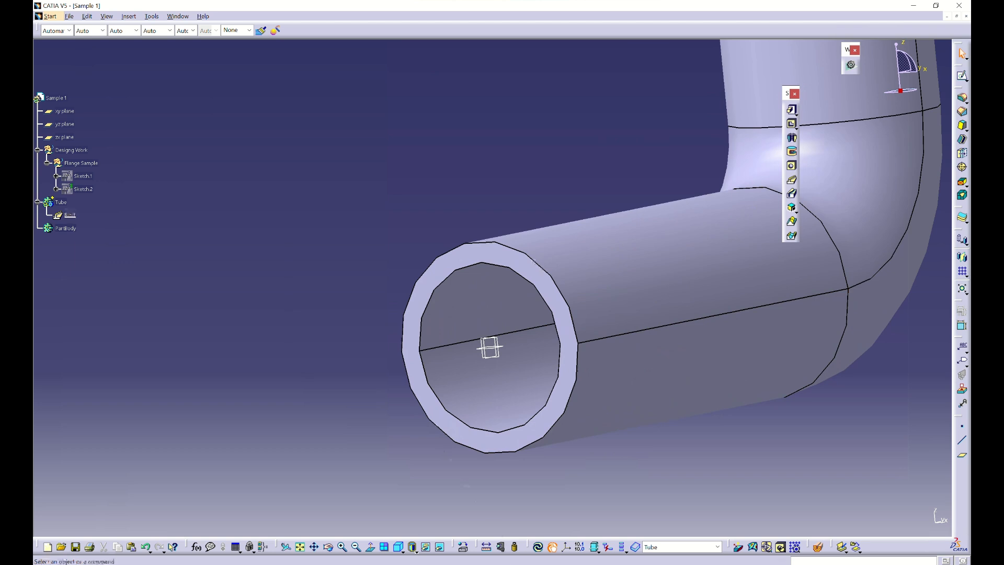
# In Snipping Tool, pen-mark the small upper branch's 28.75 height and 23.75 offset on the exercise drawing, and return to CATIA
pyautogui.hotkey('alt', 'Tab')
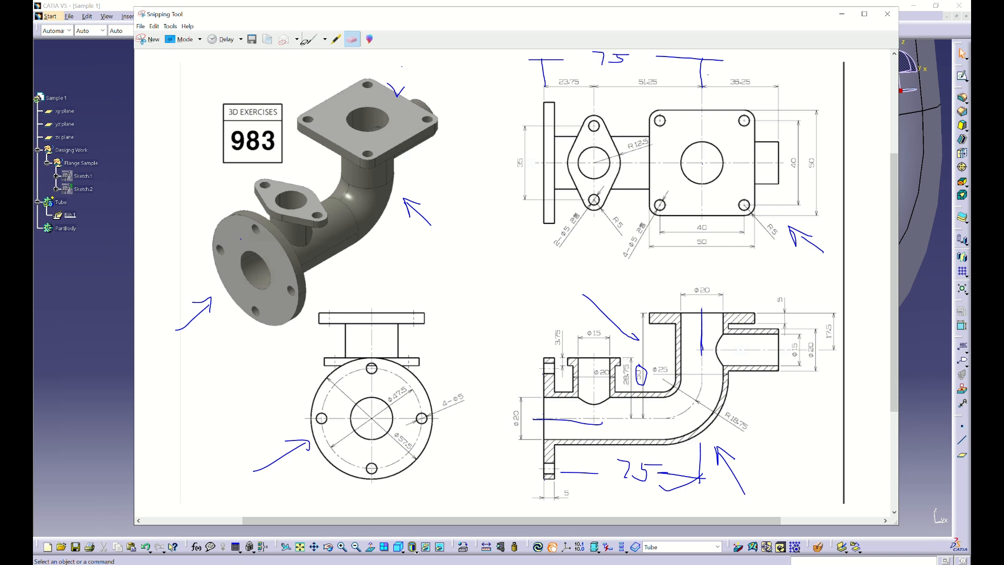
pyautogui.click(312, 39)
pyautogui.moveTo(631, 356); pyautogui.dragTo(620, 365)
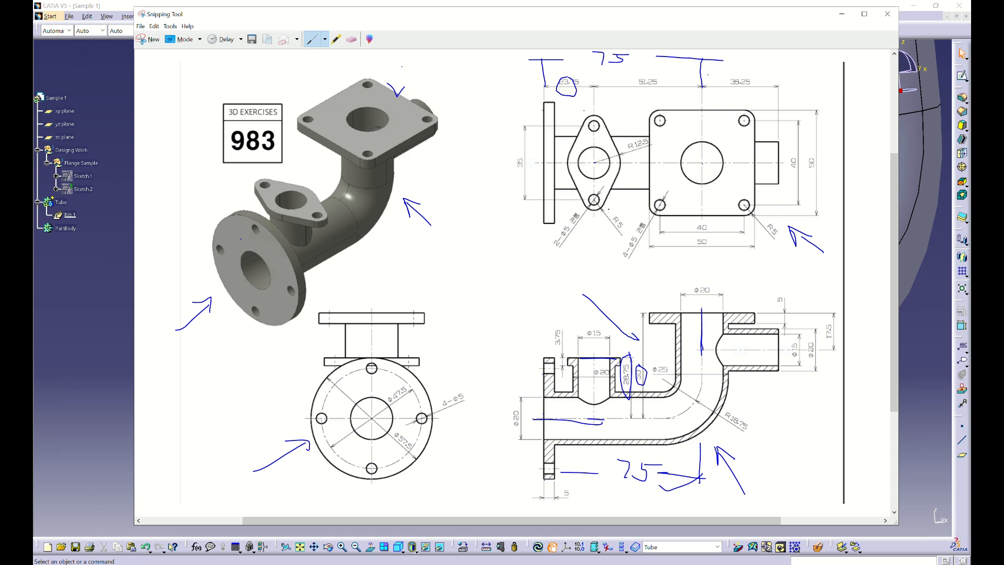
pyautogui.click(842, 14)
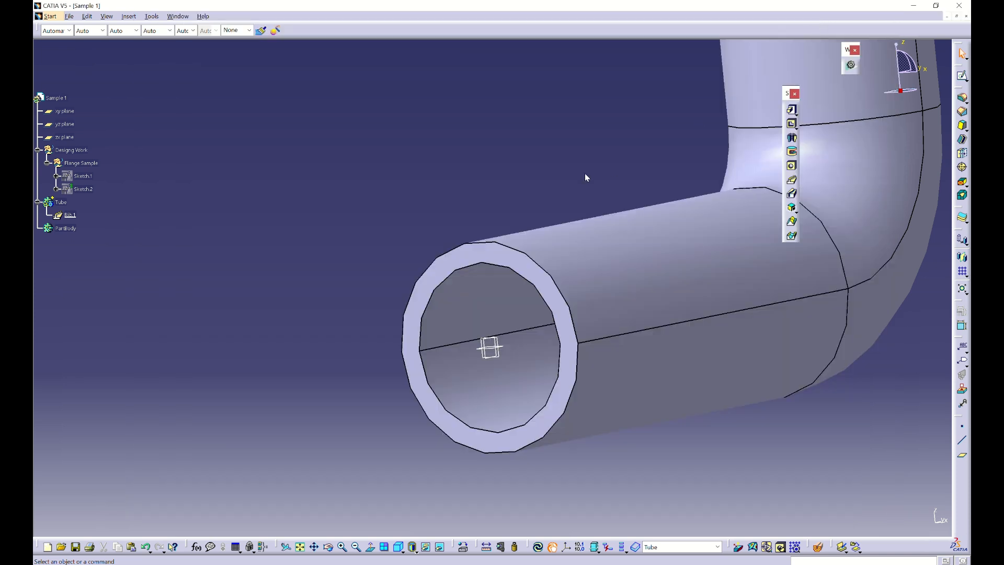
# Create a positioned sketch in Tube on the yz plane, with its origin type set to Part origin
pyautogui.moveTo(481, 374); pyautogui.dragTo(526, 135, button='middle')
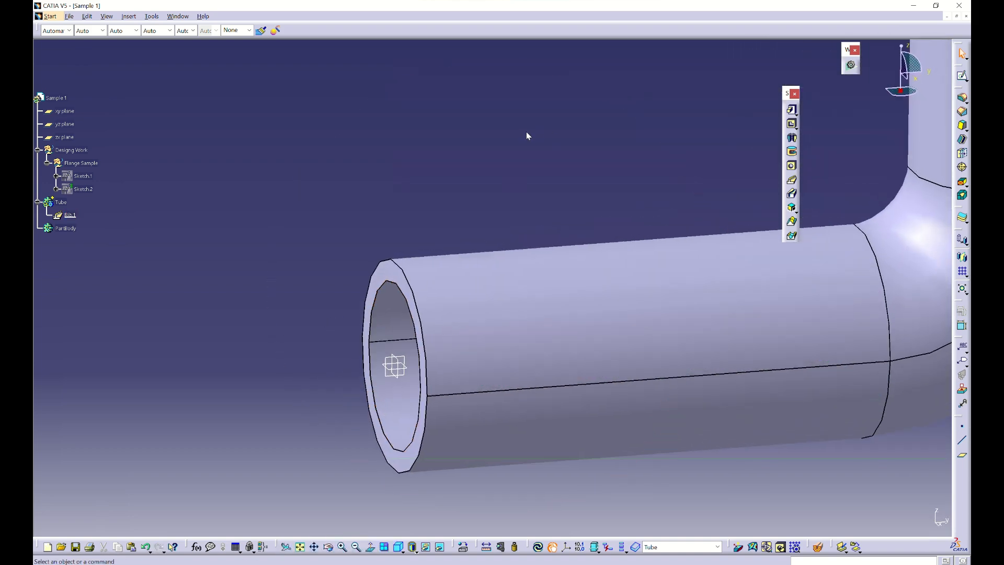
pyautogui.click(966, 80)
pyautogui.click(946, 91)
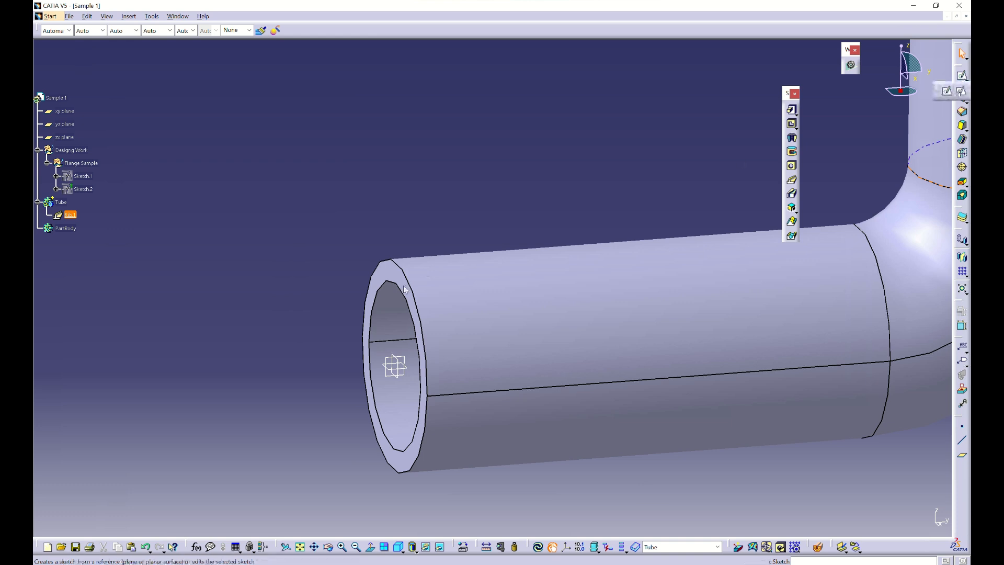
pyautogui.click(393, 360)
pyautogui.click(729, 232)
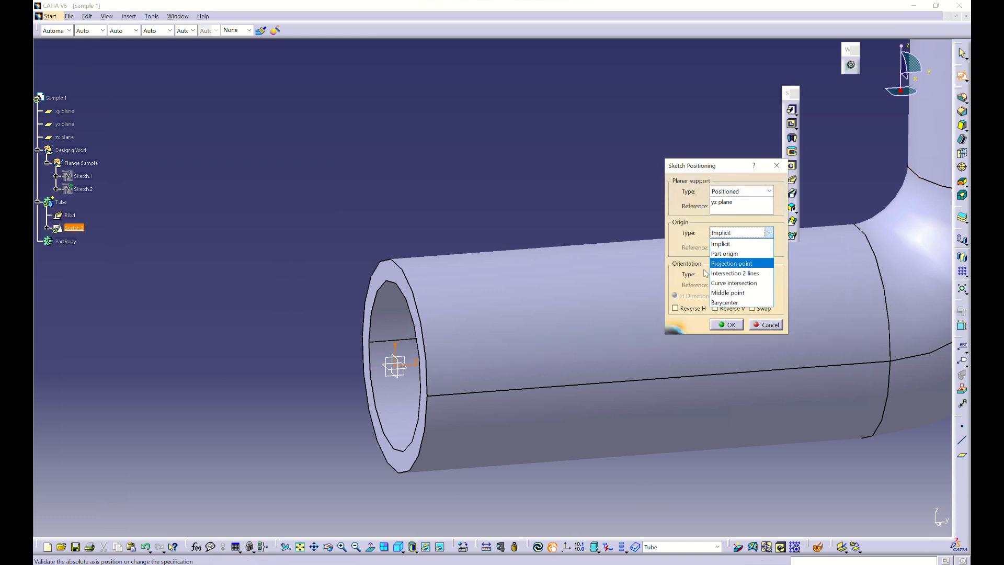
pyautogui.click(726, 253)
pyautogui.click(763, 233)
pyautogui.click(734, 249)
pyautogui.click(730, 324)
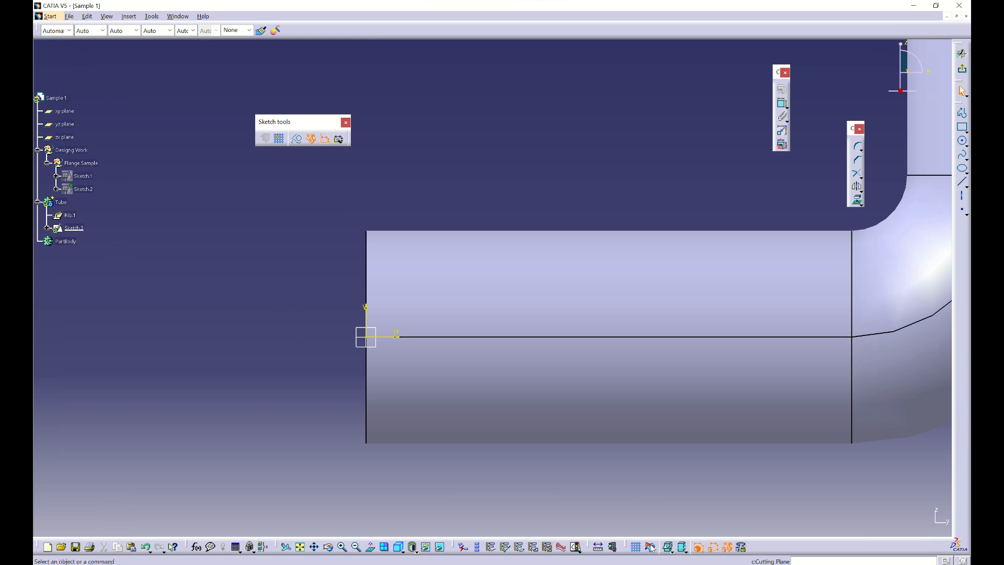
# Cut the part by the sketch plane and project the pipe's inner edge at its open end into the sketch
pyautogui.click(651, 548)
pyautogui.moveTo(589, 414)
pyautogui.mouseDown(button='middle')
pyautogui.moveTo(589, 449)
pyautogui.moveTo(588, 402)
pyautogui.mouseUp(button='middle')
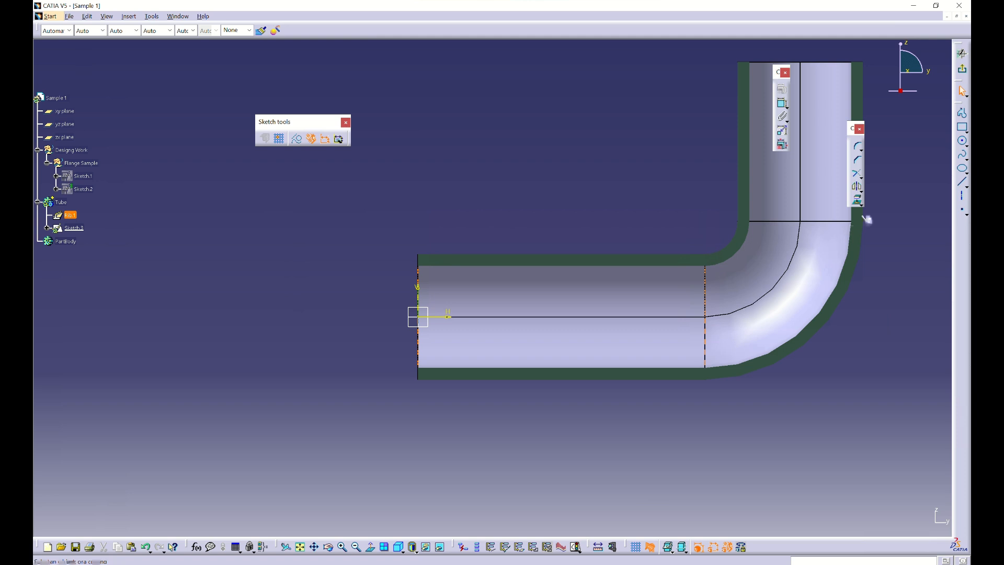
pyautogui.click(856, 200)
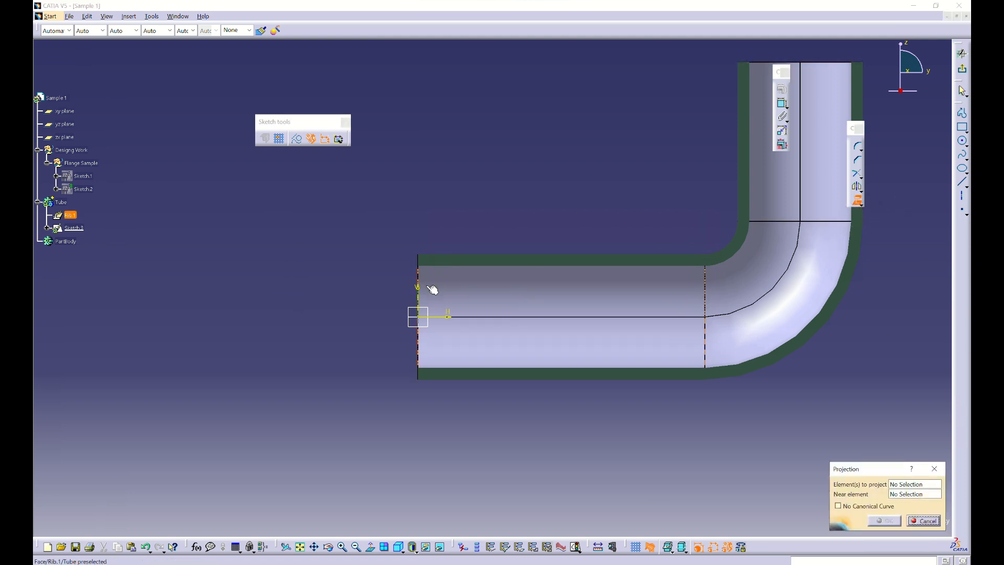
pyautogui.click(419, 277)
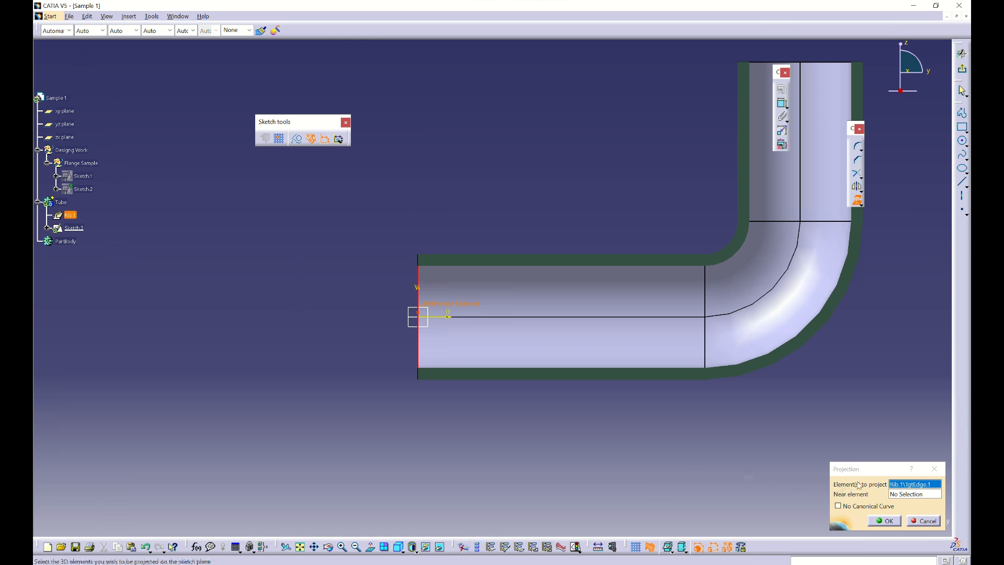
pyautogui.moveTo(878, 469); pyautogui.dragTo(827, 445)
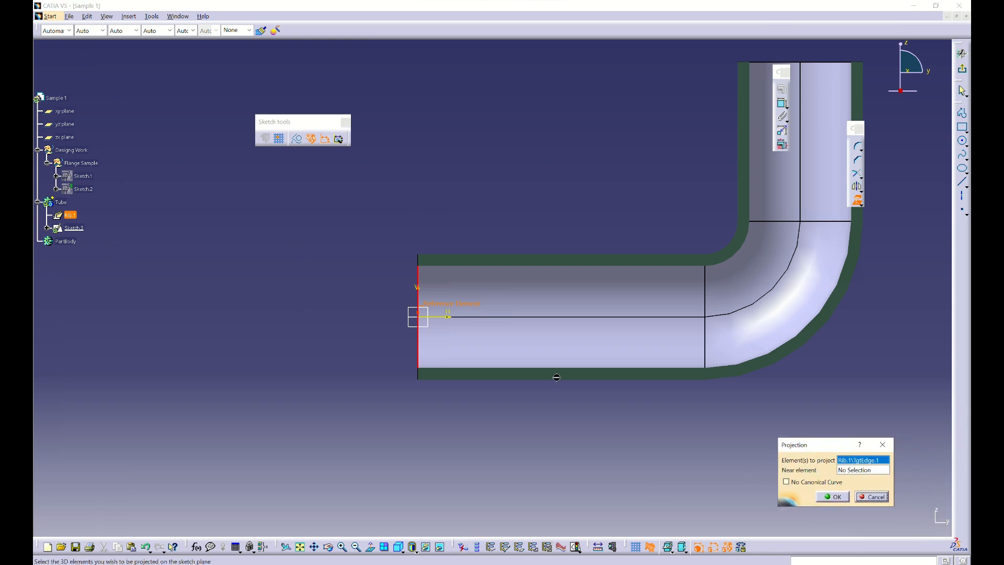
pyautogui.click(829, 497)
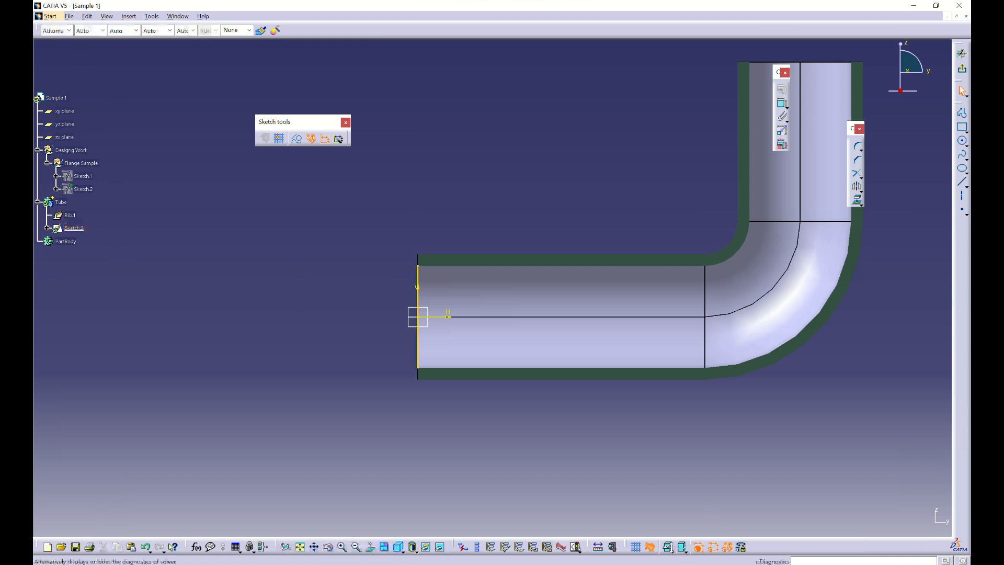
# Dim the 3D background to low light and try to isolate the projected inner edge at the pipe's open end
pyautogui.click(672, 549)
pyautogui.click(678, 549)
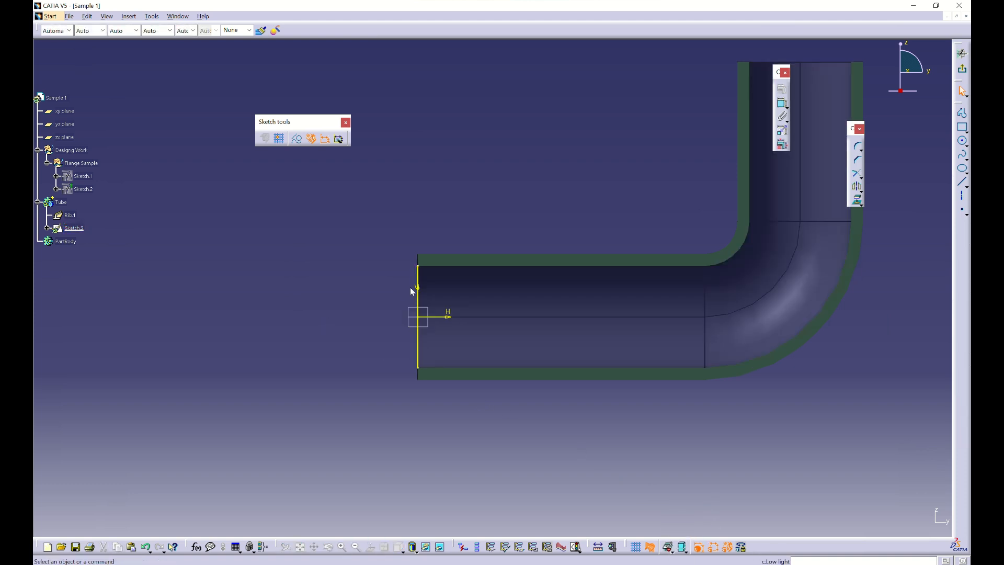
pyautogui.rightClick(419, 277)
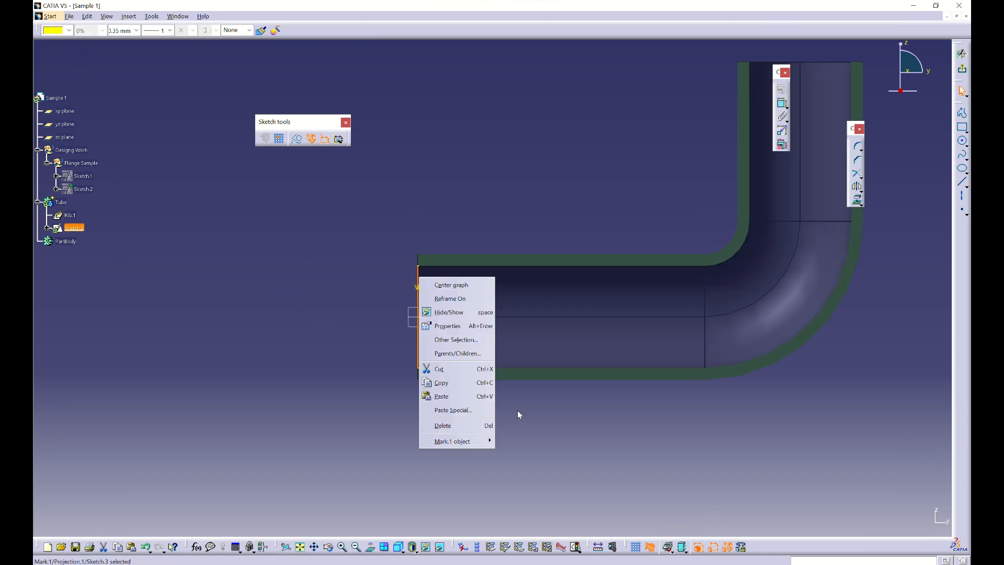
pyautogui.click(382, 285)
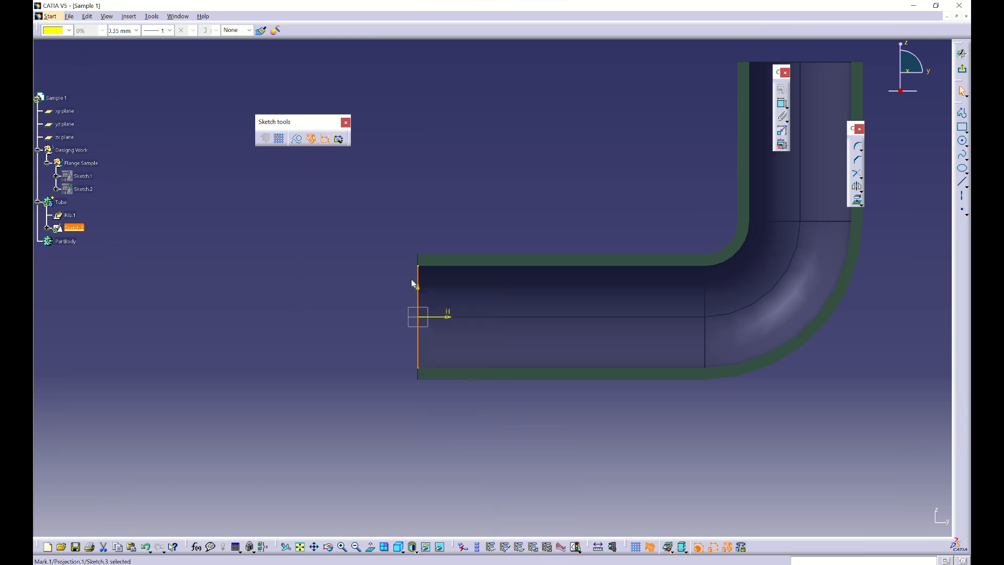
pyautogui.rightClick(419, 273)
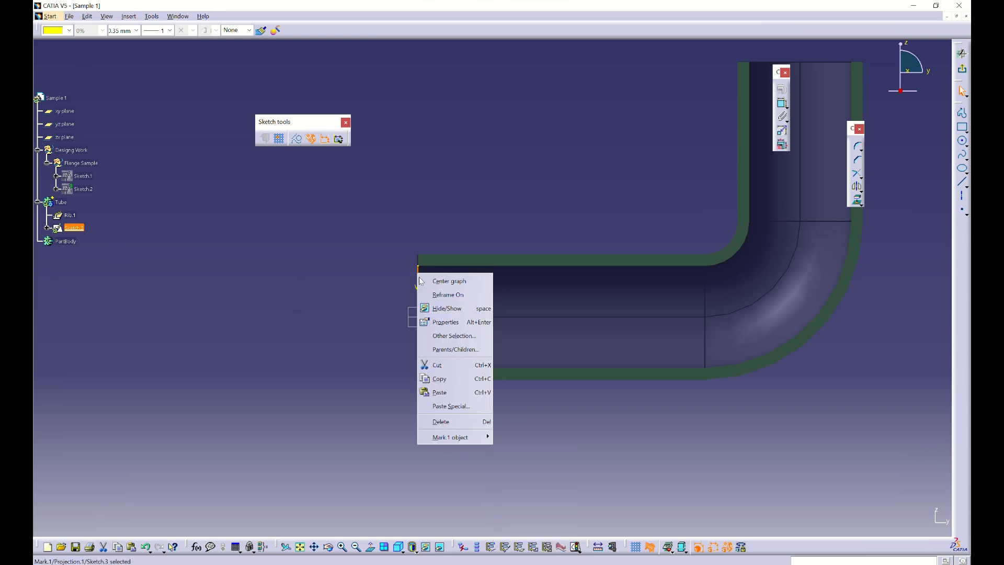
pyautogui.moveTo(470, 442)
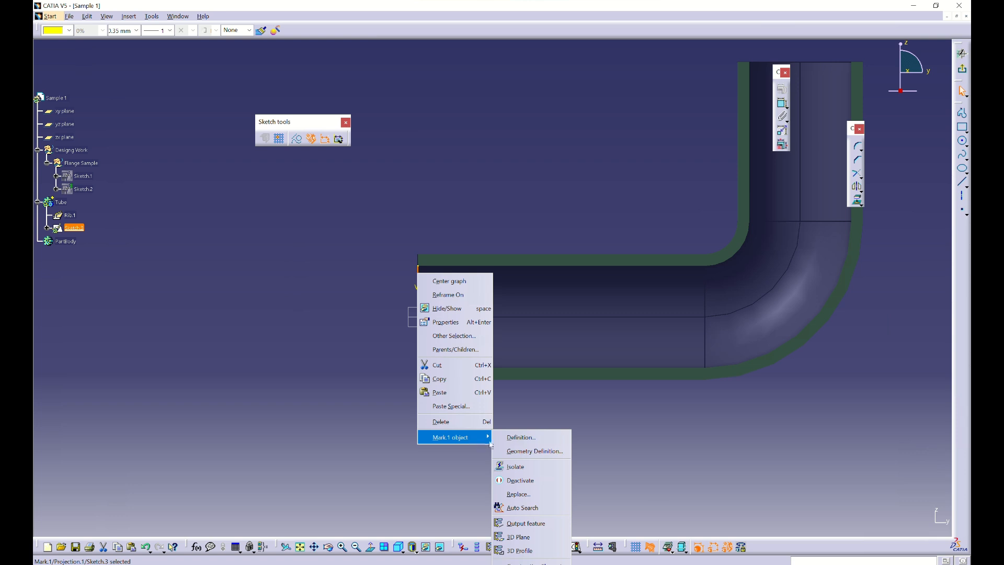
pyautogui.click(512, 465)
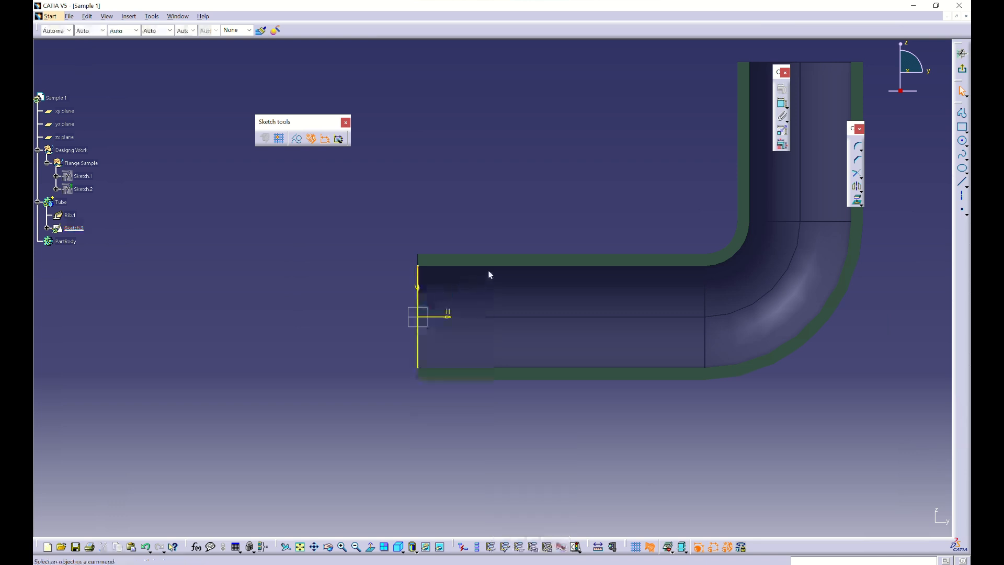
# Convert the projected edge to a construction line and check the upper branch's offset on the exercise drawing
pyautogui.click(421, 280)
pyautogui.click(308, 140)
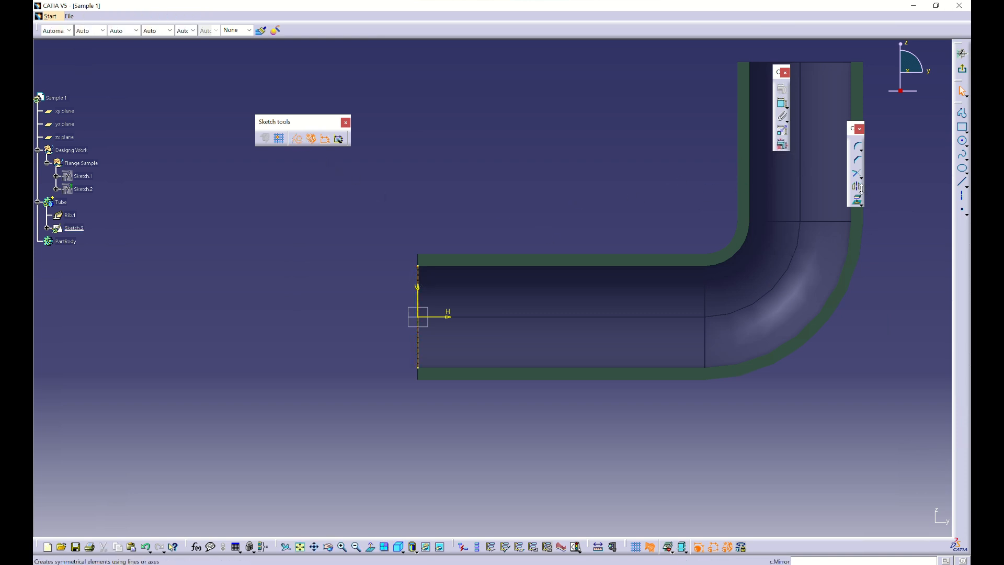
pyautogui.click(858, 200)
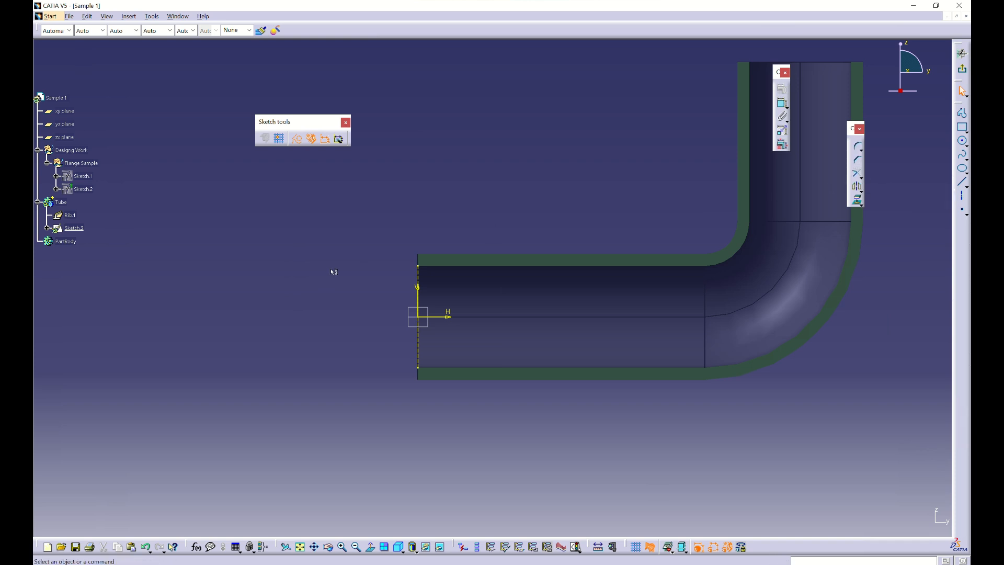
pyautogui.hotkey('alt', 'Tab')
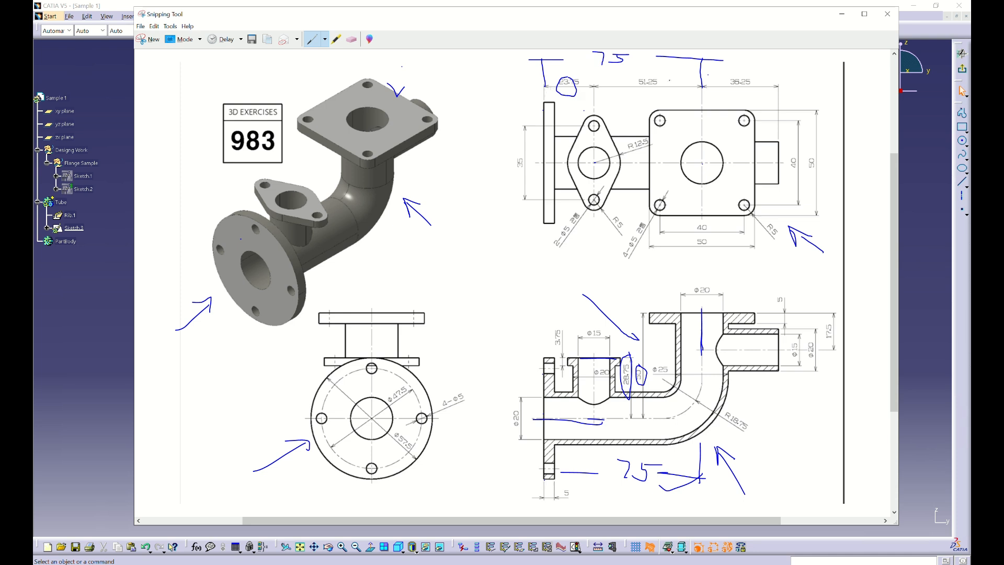
pyautogui.click(842, 14)
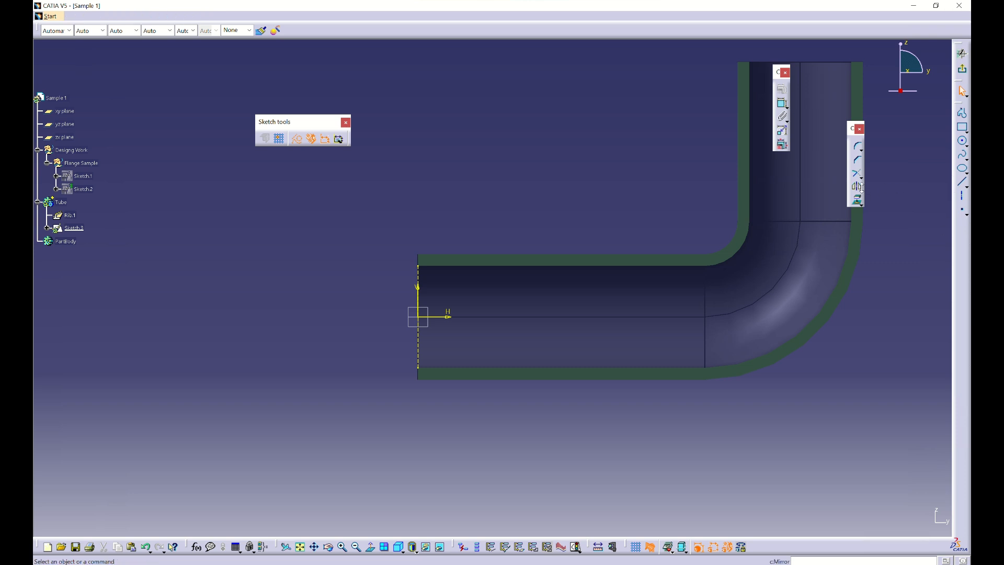
# Offset the construction line at the pipe's open end by 23.75 mm toward the elbow
pyautogui.click(862, 204)
pyautogui.moveTo(866, 204); pyautogui.dragTo(834, 256)
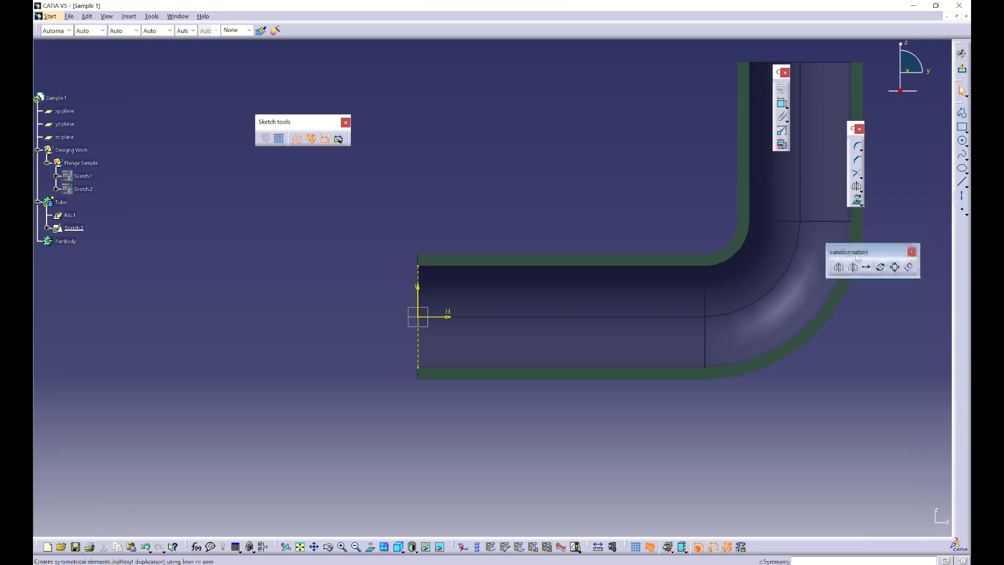
pyautogui.click(909, 267)
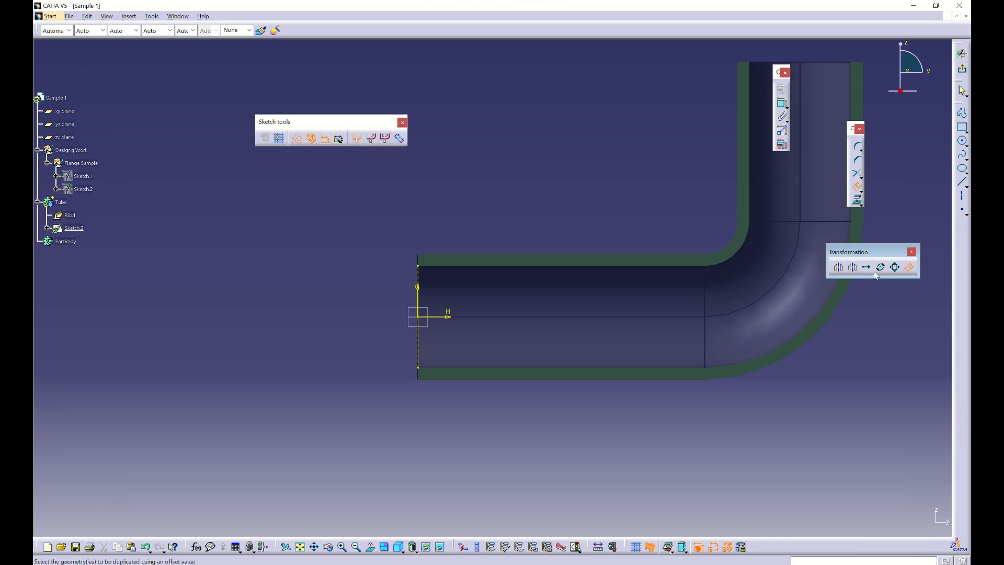
pyautogui.click(419, 279)
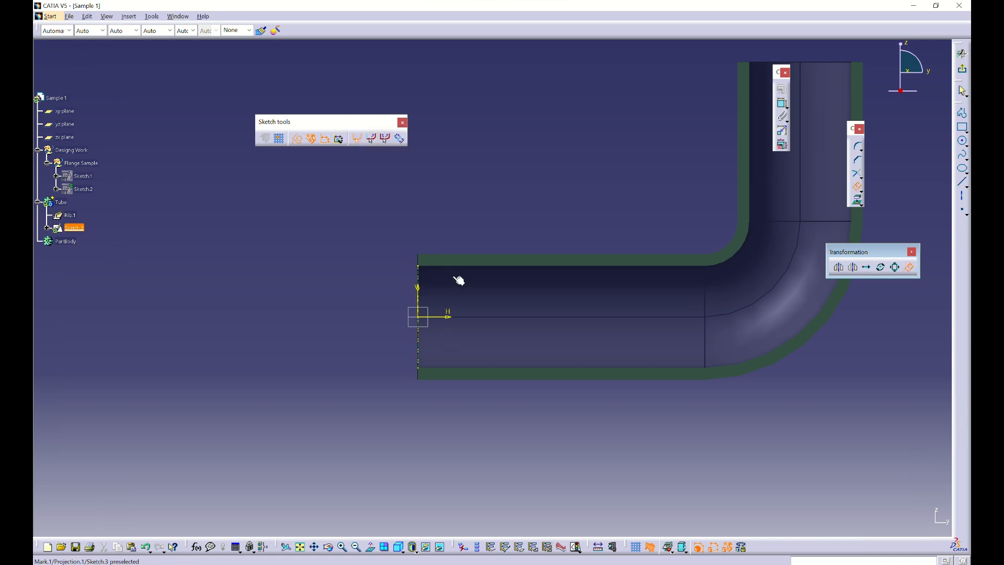
pyautogui.press('Tab')
pyautogui.press('Tab')
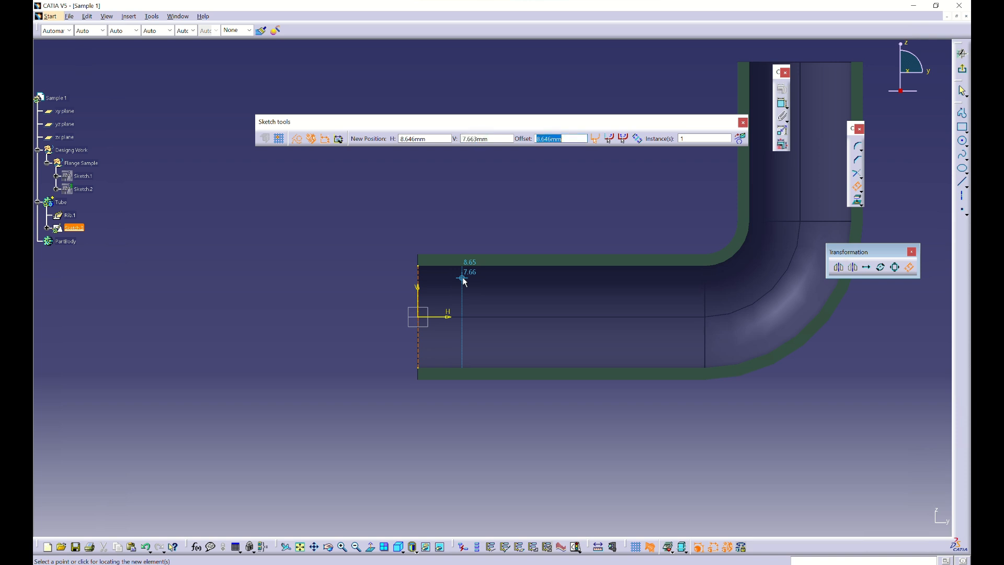
pyautogui.write('23.7')
pyautogui.press('Return')
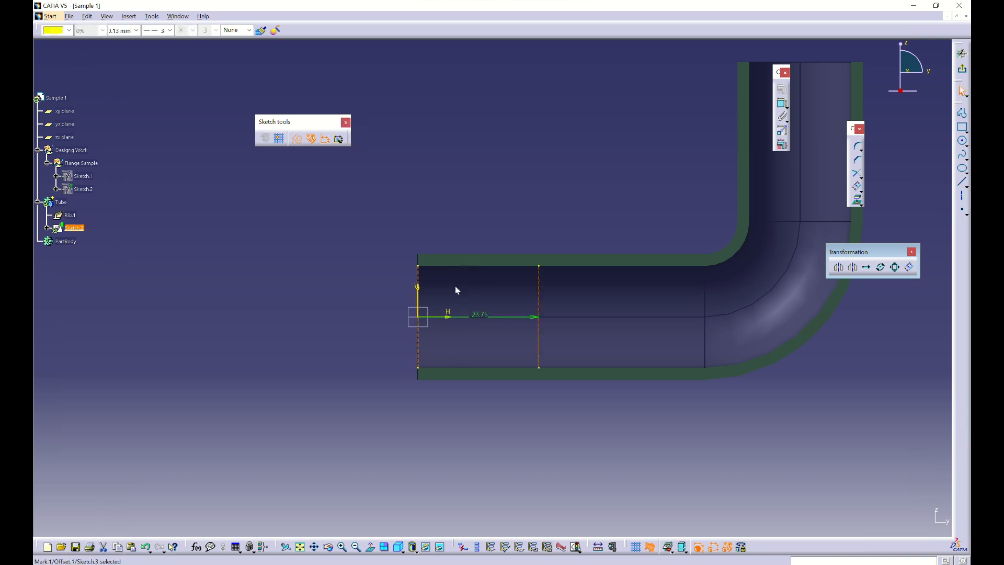
pyautogui.click(454, 286)
pyautogui.click(539, 289)
pyautogui.click(532, 219)
pyautogui.click(539, 283)
pyautogui.click(472, 156)
# Show Sketch.1 and set the sketch's 3D background display to Usual
pyautogui.click(87, 177)
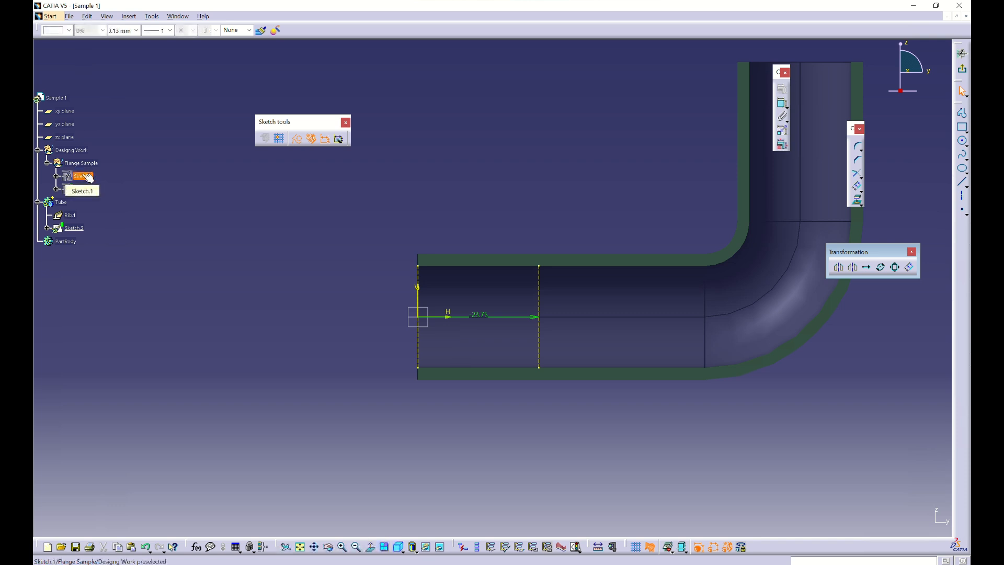
pyautogui.click(103, 180)
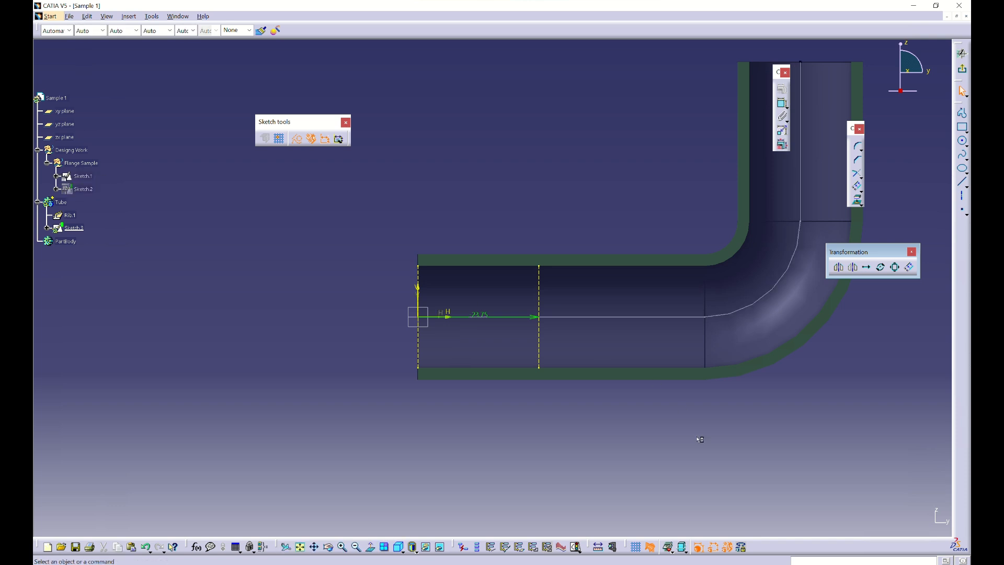
pyautogui.click(671, 551)
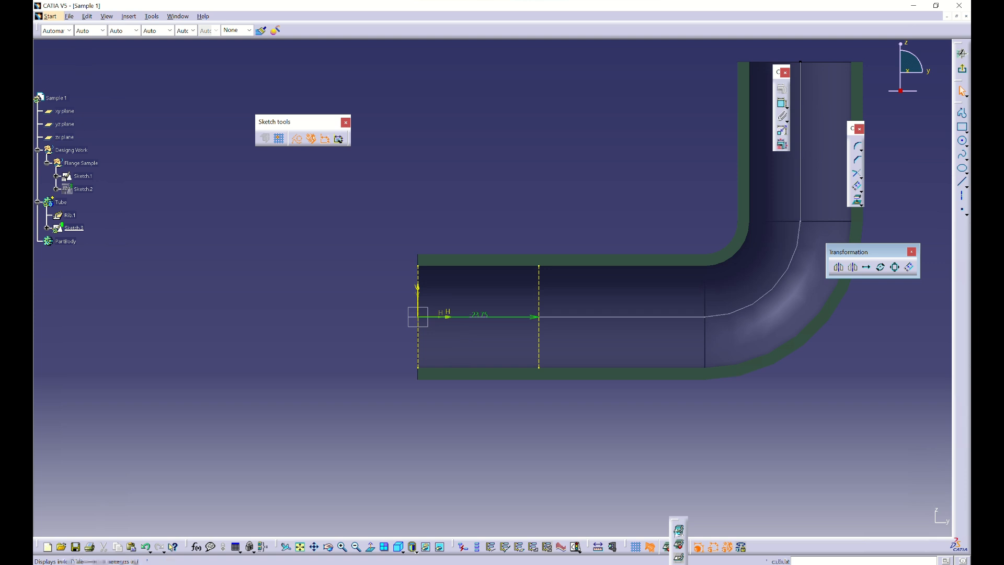
pyautogui.click(676, 544)
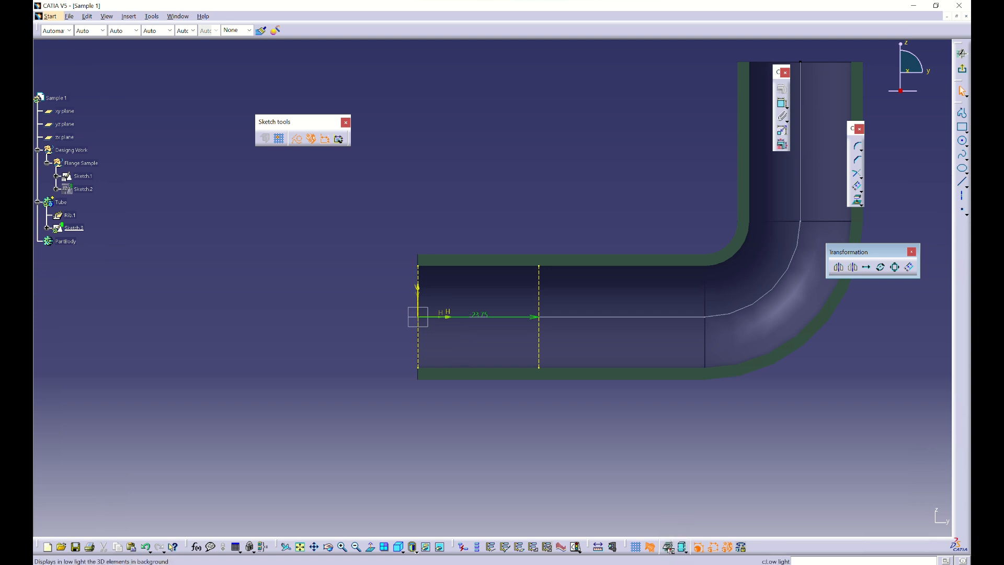
pyautogui.click(670, 550)
pyautogui.click(676, 529)
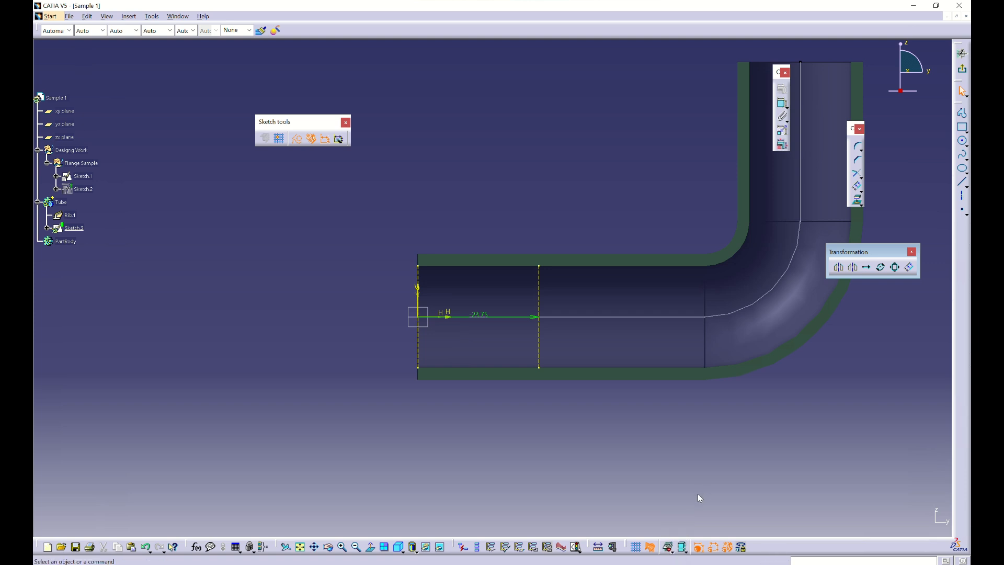
pyautogui.click(671, 543)
pyautogui.moveTo(674, 523); pyautogui.dragTo(649, 494)
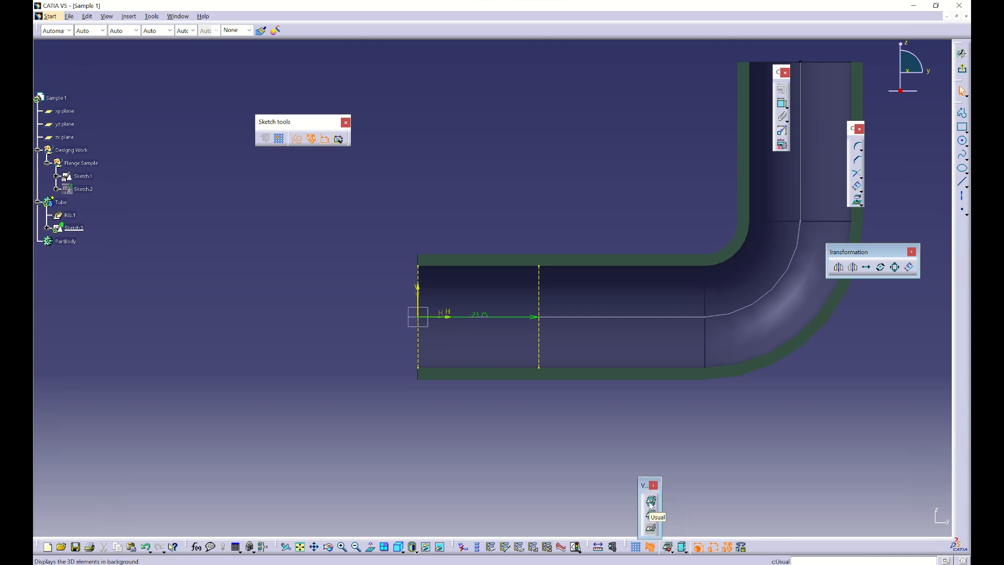
pyautogui.click(652, 501)
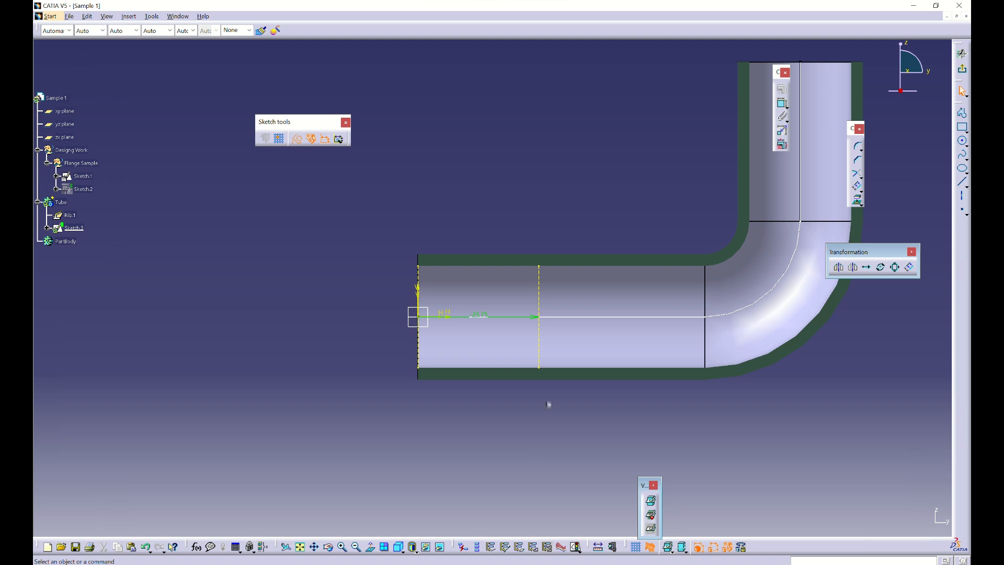
# Project the horizontal centreline segment of Sketch.1 into the sketch as a construction line
pyautogui.click(857, 199)
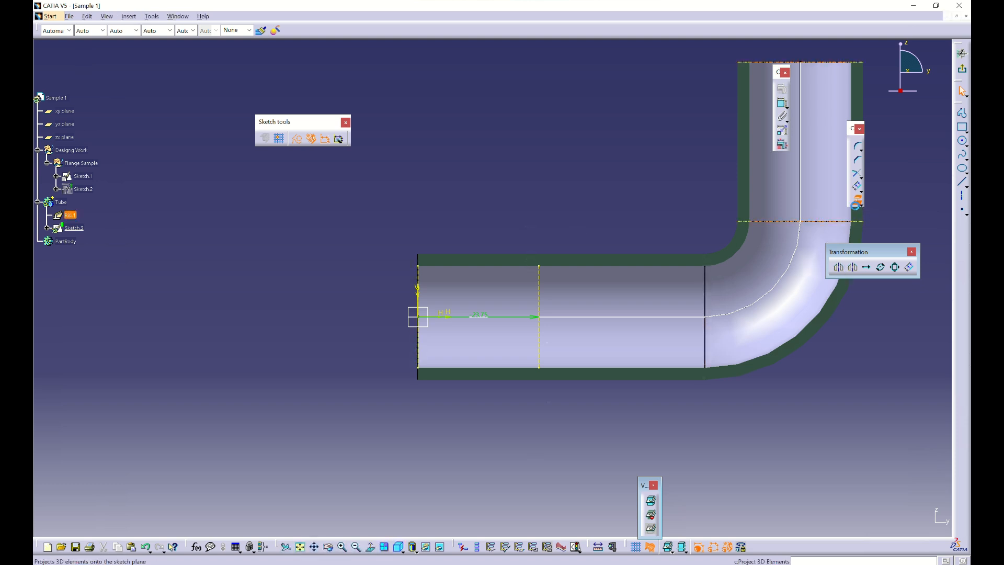
pyautogui.click(558, 317)
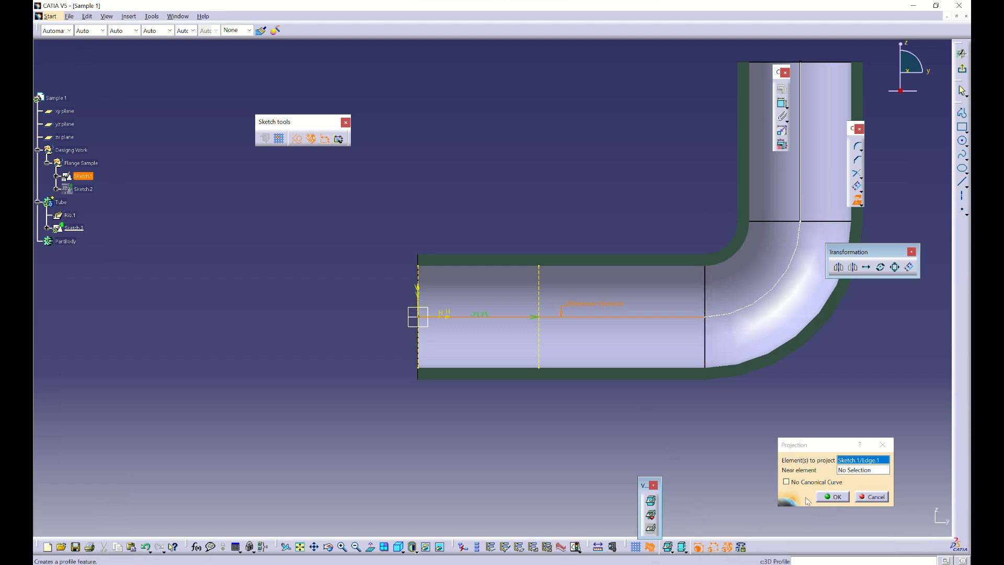
pyautogui.click(835, 497)
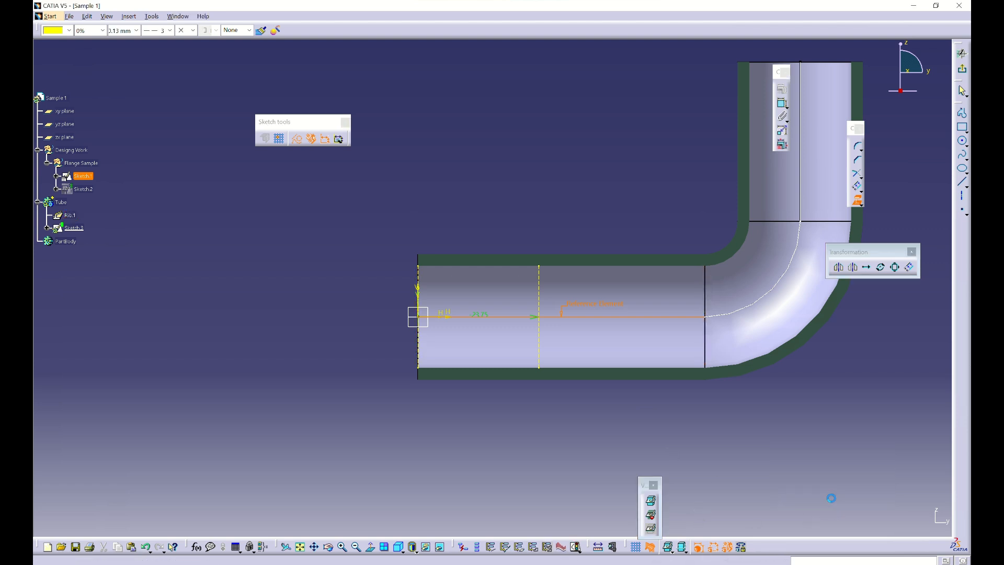
pyautogui.click(834, 501)
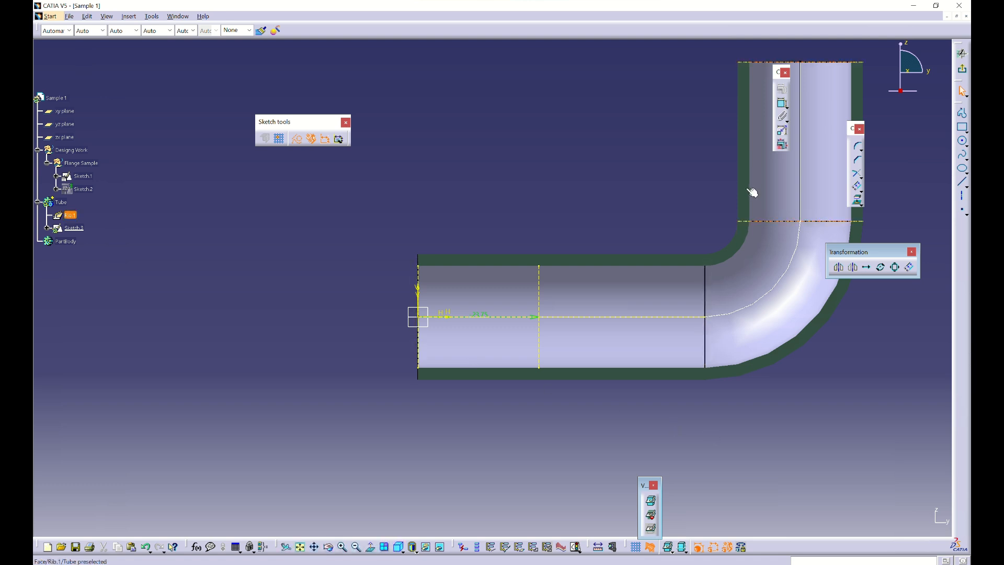
# Test selecting the pipe's faces in the sketch and set the 3D background to low light
pyautogui.click(579, 263)
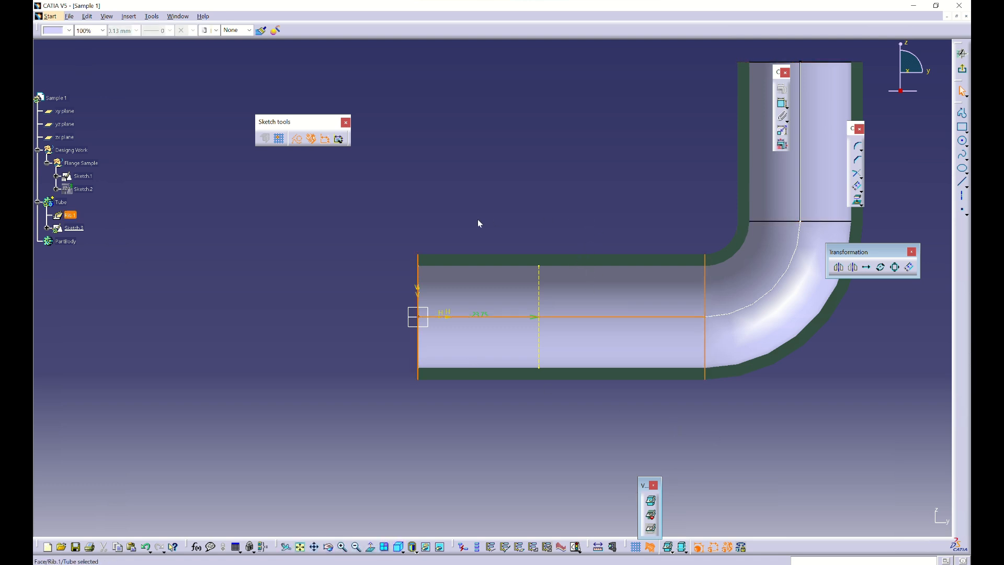
pyautogui.click(753, 205)
pyautogui.moveTo(430, 372); pyautogui.dragTo(578, 307, button='middle')
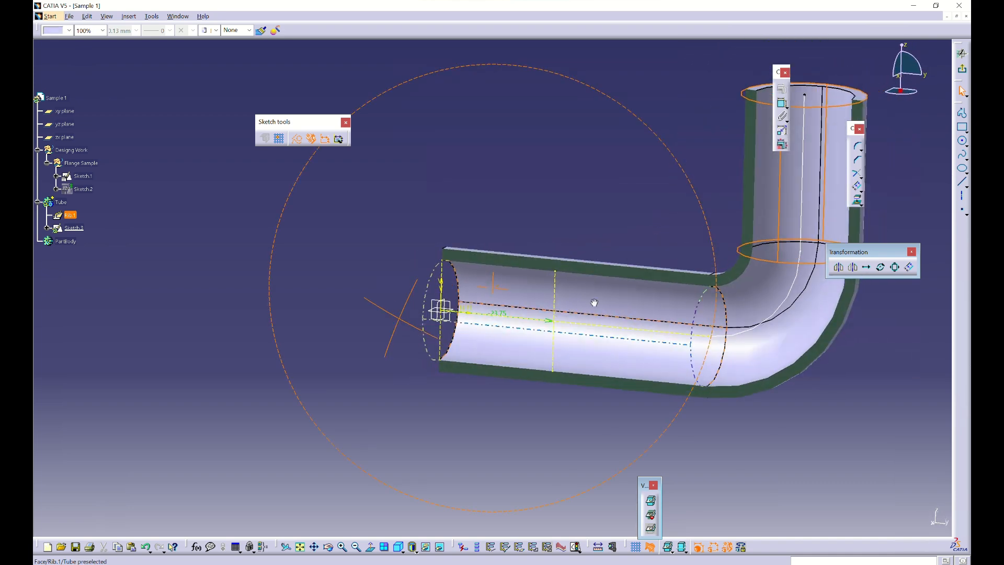
pyautogui.moveTo(652, 344); pyautogui.dragTo(651, 514, button='middle')
pyautogui.click(650, 514)
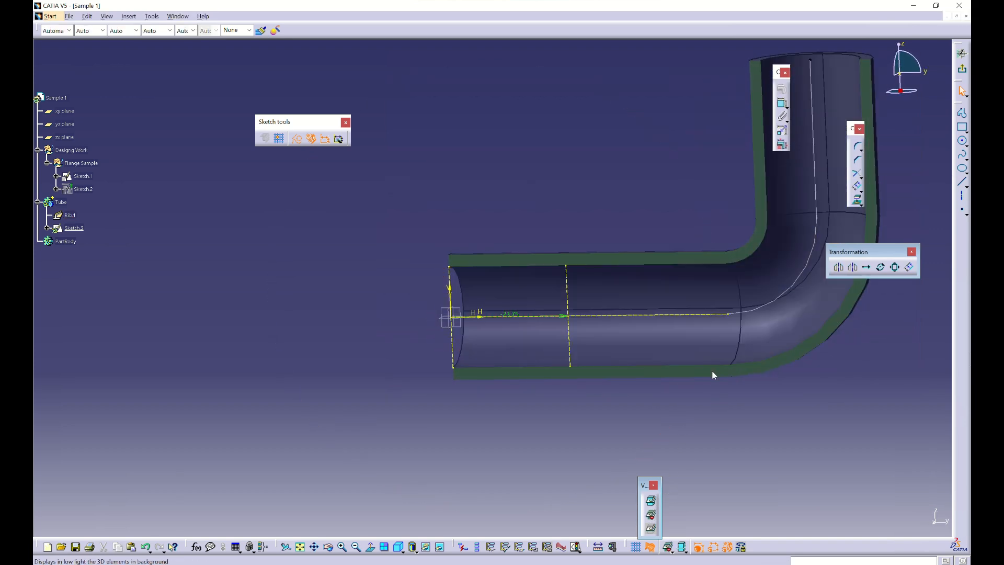
pyautogui.moveTo(574, 315); pyautogui.dragTo(529, 246, button='middle')
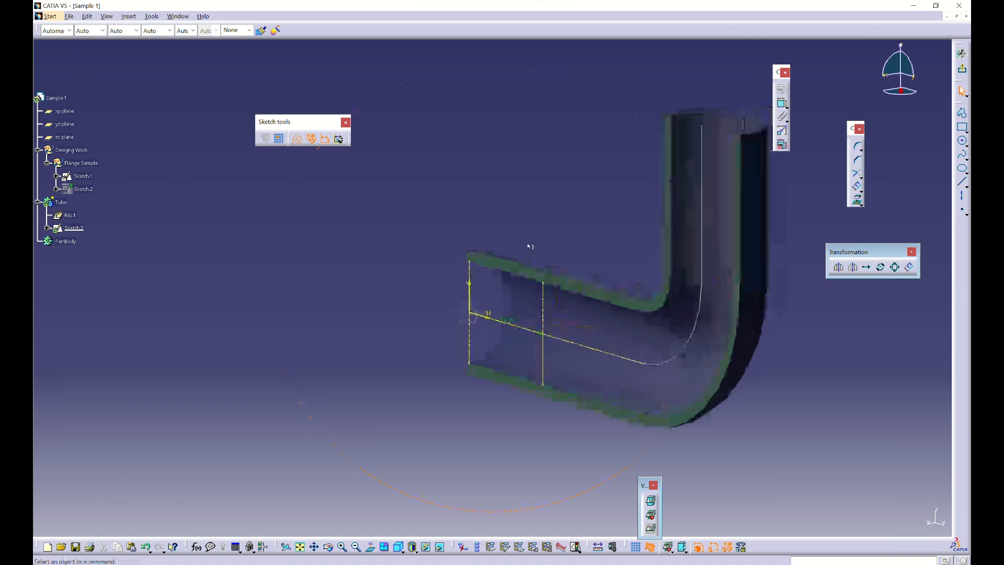
pyautogui.moveTo(562, 394); pyautogui.dragTo(669, 450, button='middle')
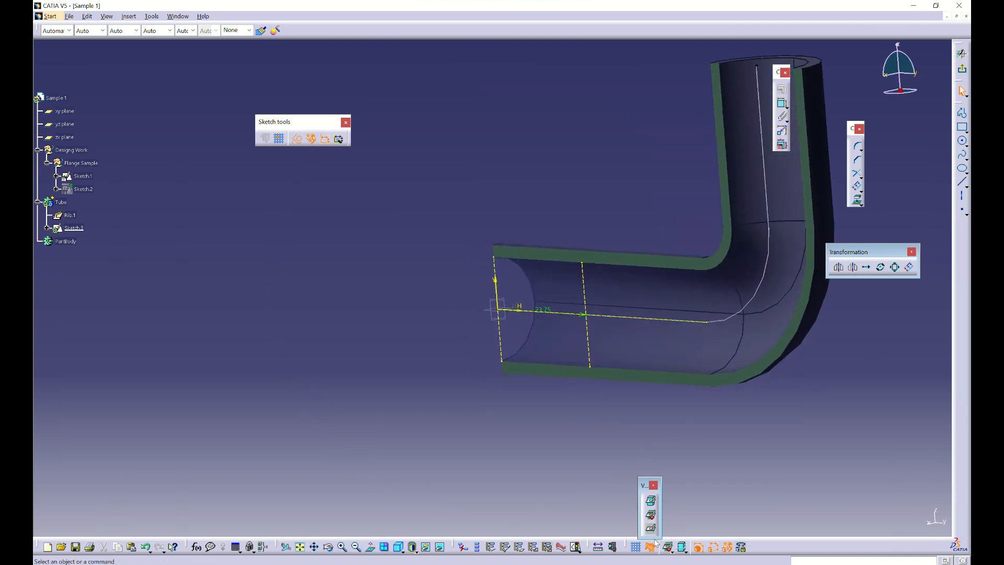
pyautogui.moveTo(632, 289); pyautogui.dragTo(732, 156, button='middle')
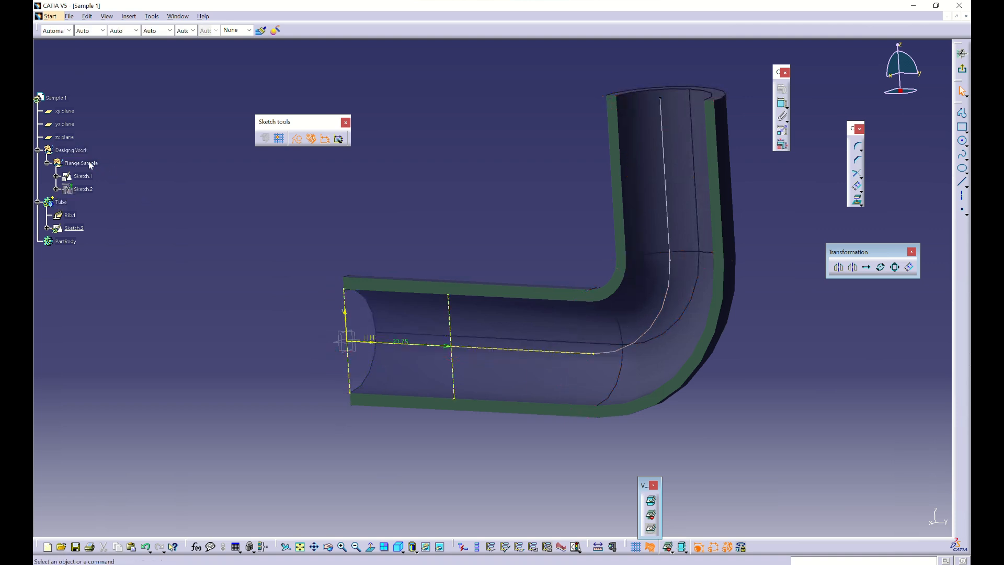
# View the sketch lines alone without the 3D background and return the display to low light
pyautogui.click(74, 150)
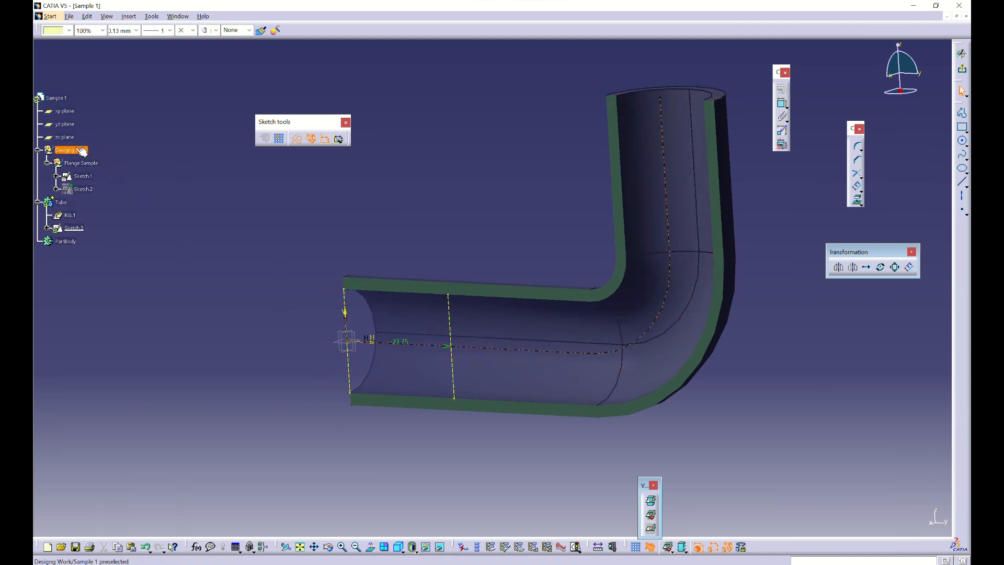
pyautogui.click(651, 531)
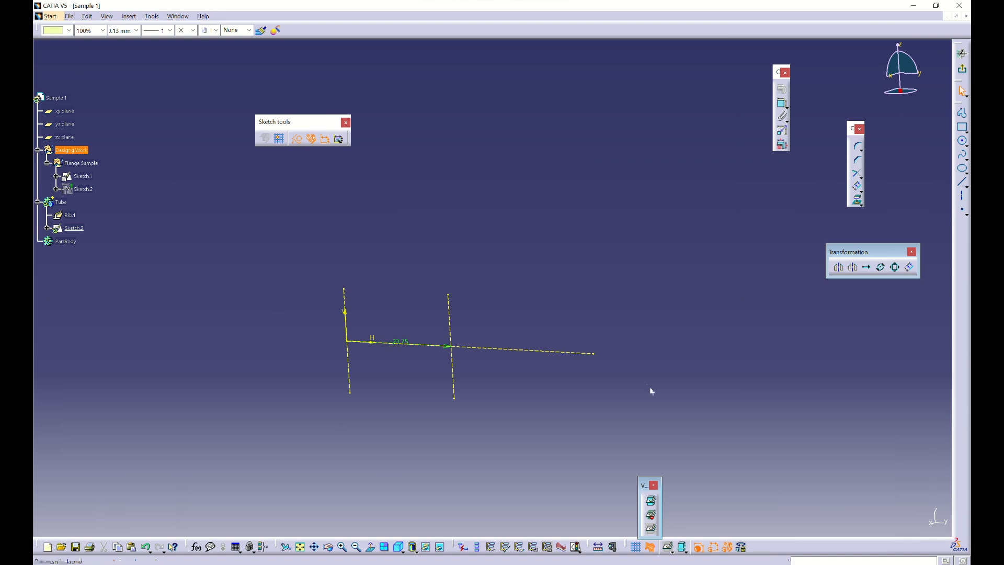
pyautogui.click(651, 516)
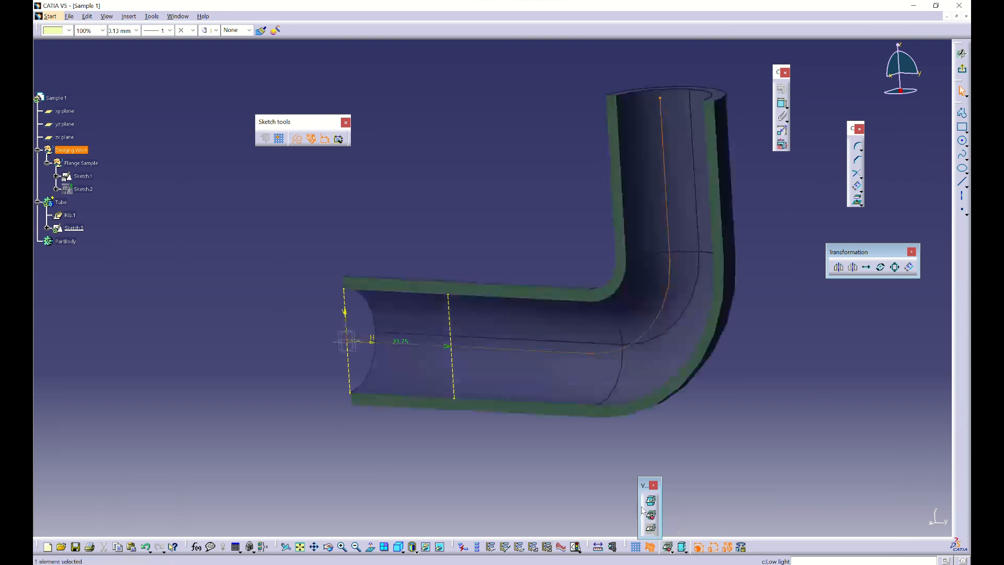
# Face the sketch plane squarely and check the small branch's height above the pipe centreline in the exercise 983 drawing
pyautogui.click(556, 457)
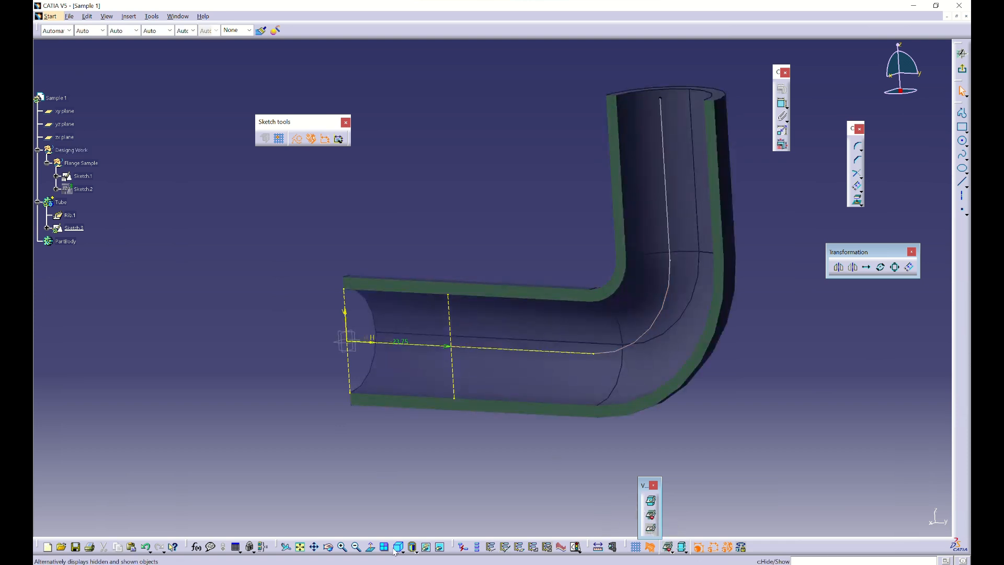
pyautogui.click(371, 546)
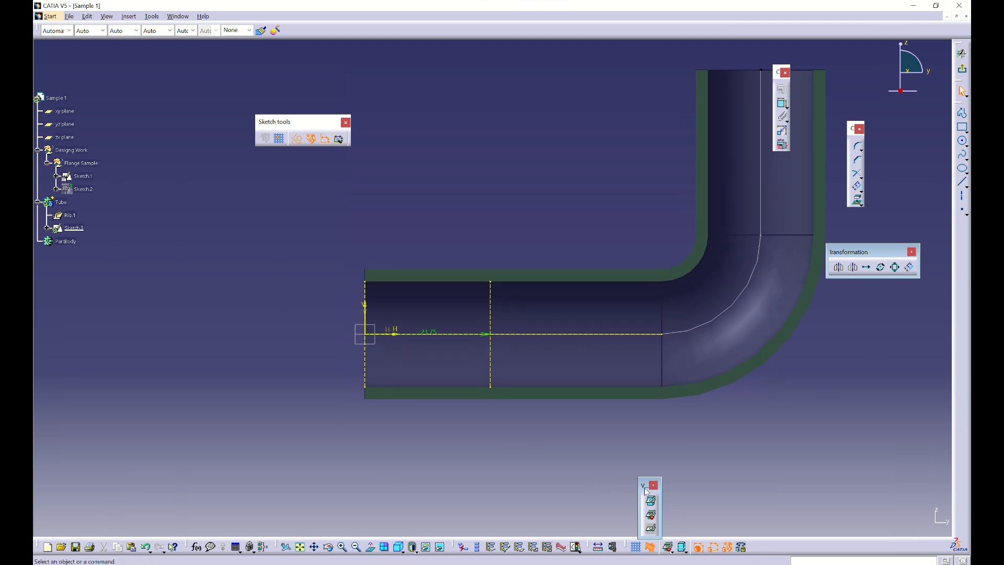
pyautogui.moveTo(706, 494); pyautogui.dragTo(788, 492)
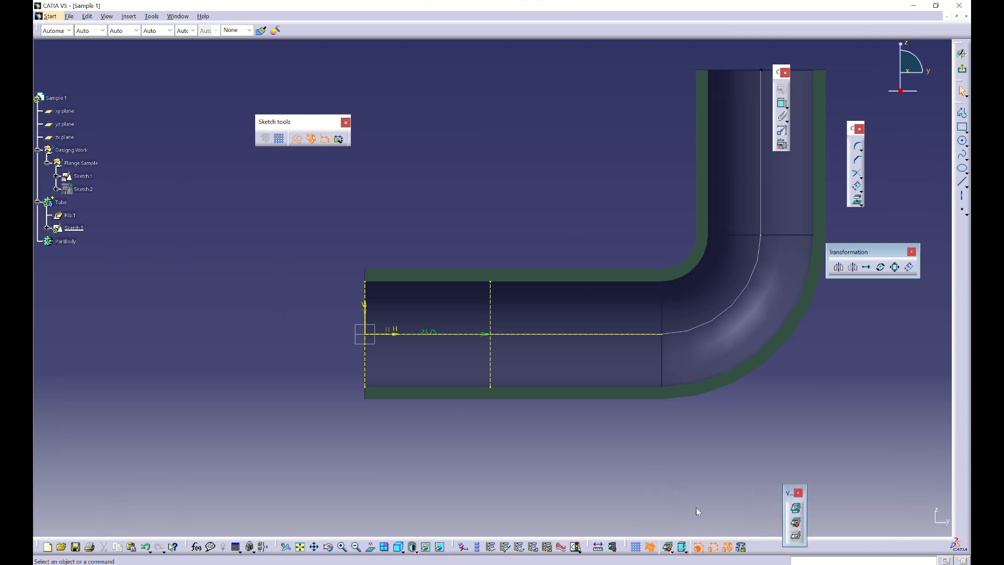
pyautogui.hotkey('alt', 'Tab')
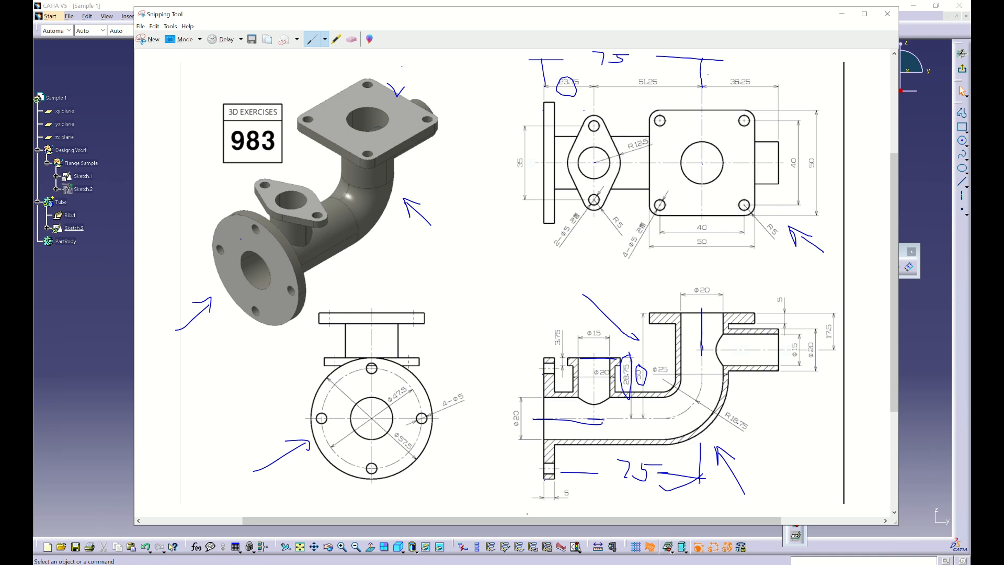
pyautogui.hotkey('alt', 'Tab')
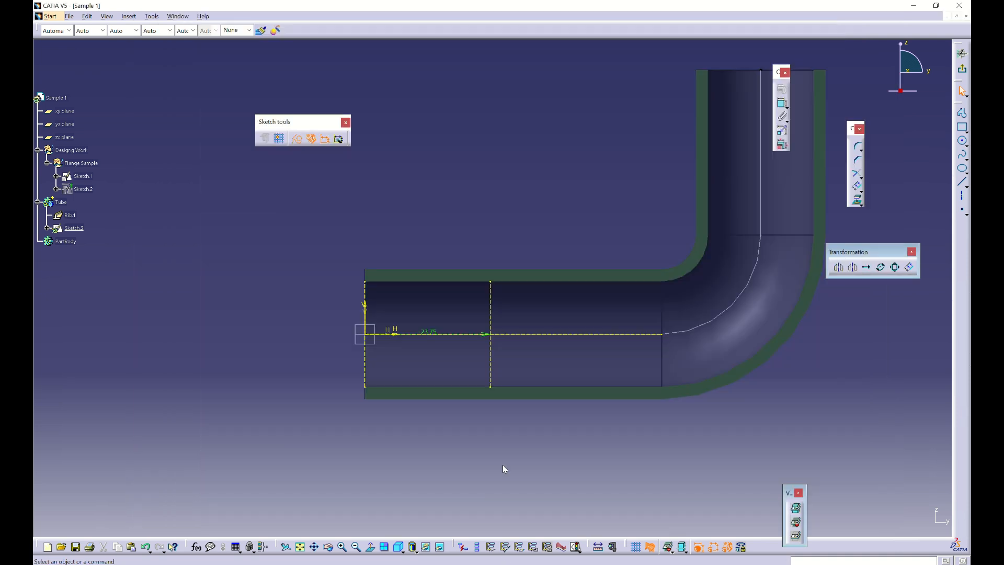
# Try to offset the projected horizontal centreline upward by 28.75 mm, with the instance count entered as 28.75
pyautogui.click(555, 335)
pyautogui.click(910, 268)
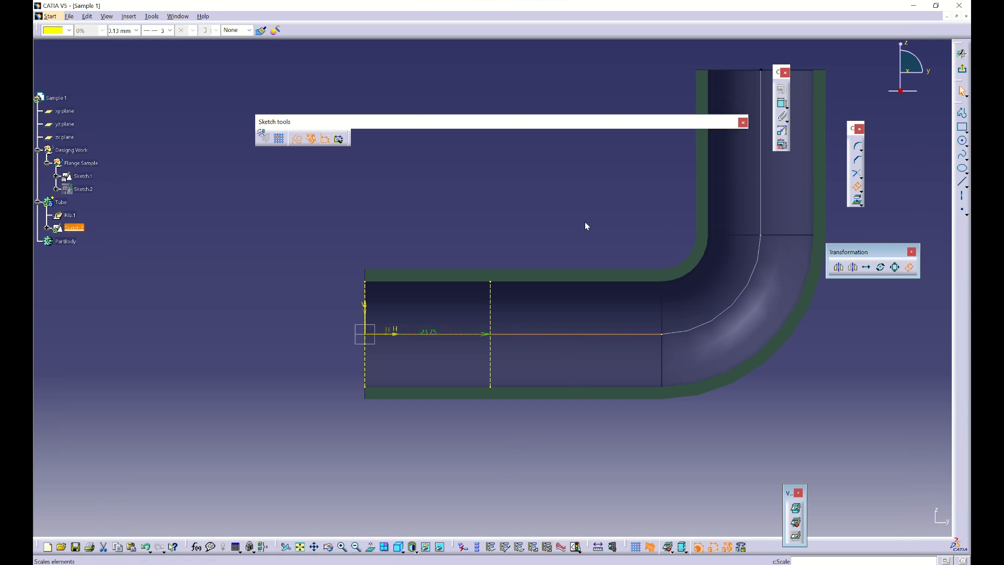
pyautogui.write('28.75')
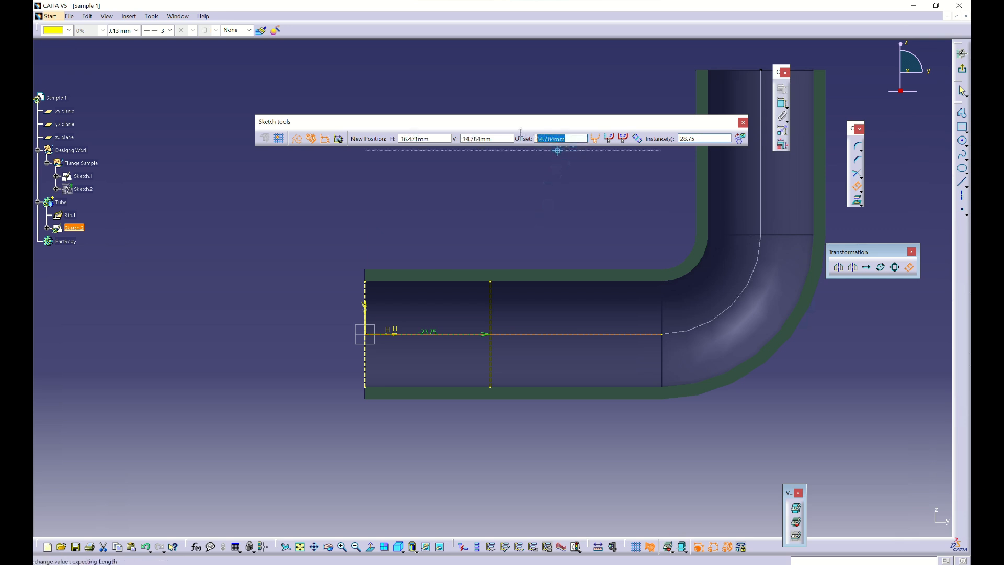
pyautogui.write('28.75')
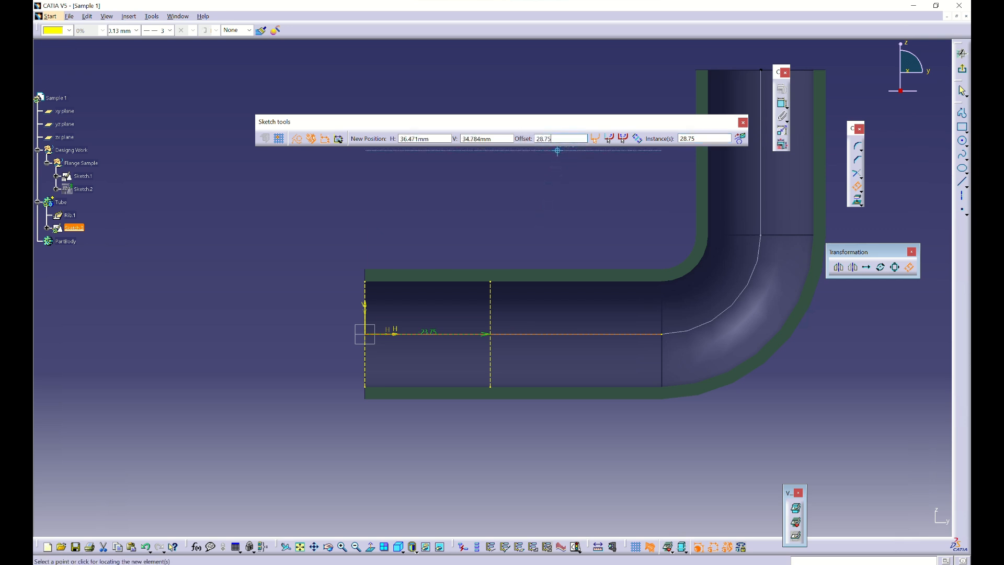
pyautogui.press('Return')
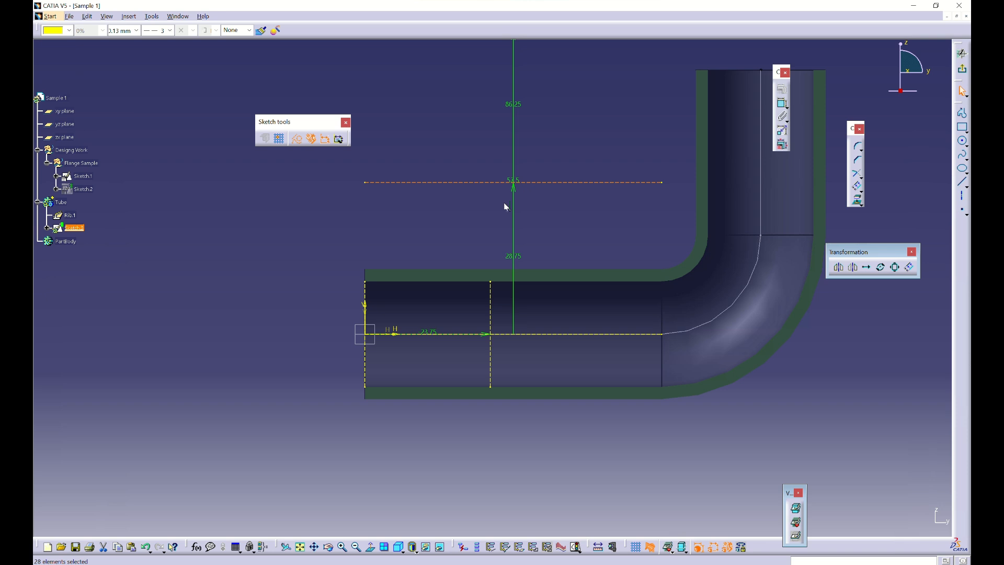
# Remove the surplus offset lines and their dimensions above the pipe
pyautogui.keyDown('ctrl'); pyautogui.moveTo(506, 207); pyautogui.dragTo(521, 232, button='middle'); pyautogui.keyUp('ctrl')
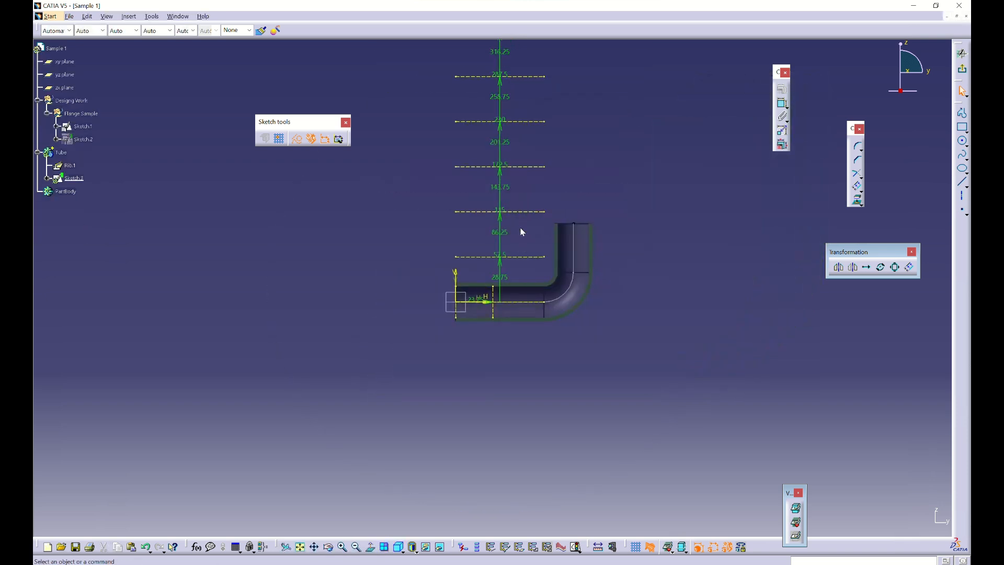
pyautogui.moveTo(545, 223); pyautogui.dragTo(514, 52)
pyautogui.press('Delete')
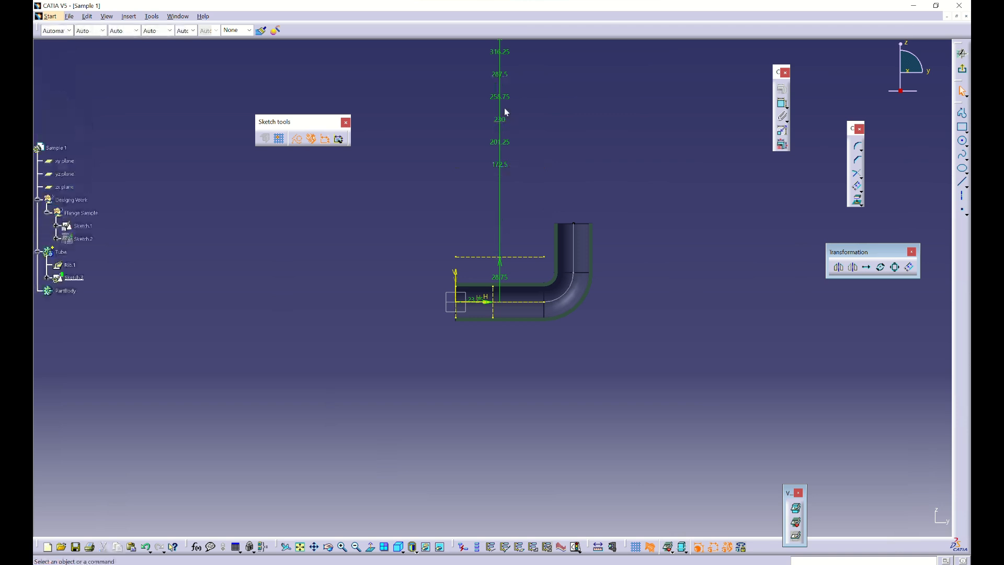
pyautogui.click(497, 97)
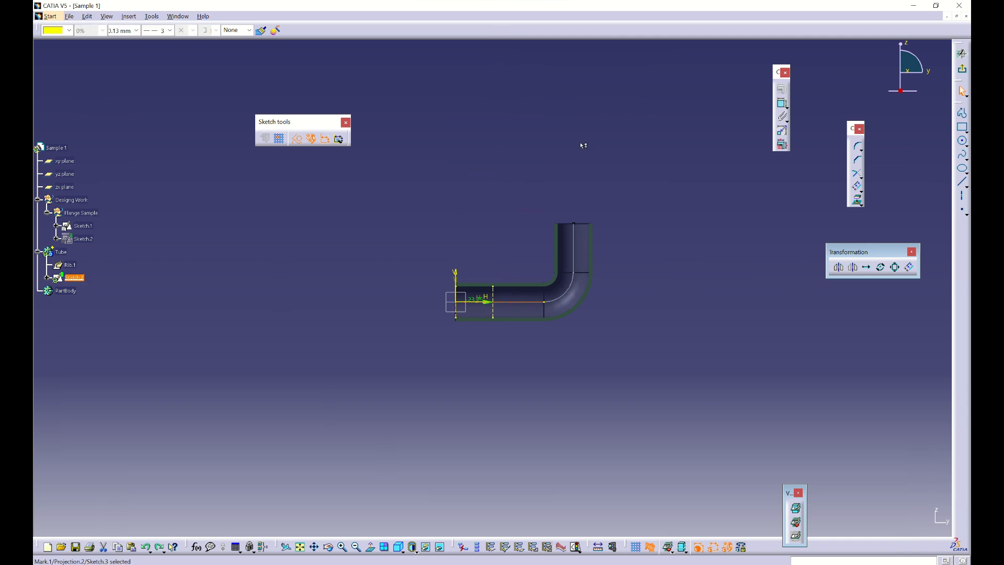
# Offset the projected horizontal centreline upward by 28.75 mm as a single instance
pyautogui.click(857, 186)
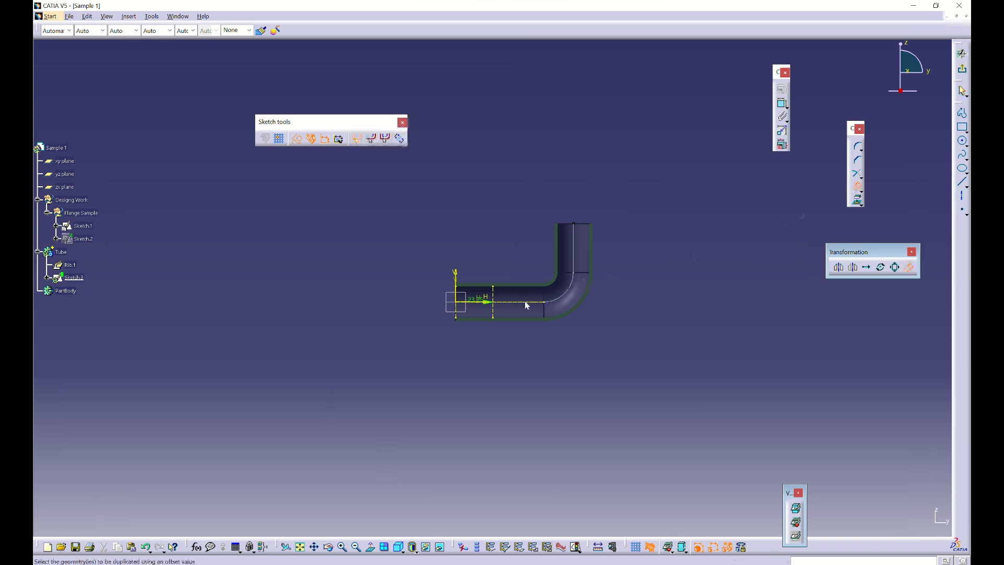
pyautogui.click(530, 302)
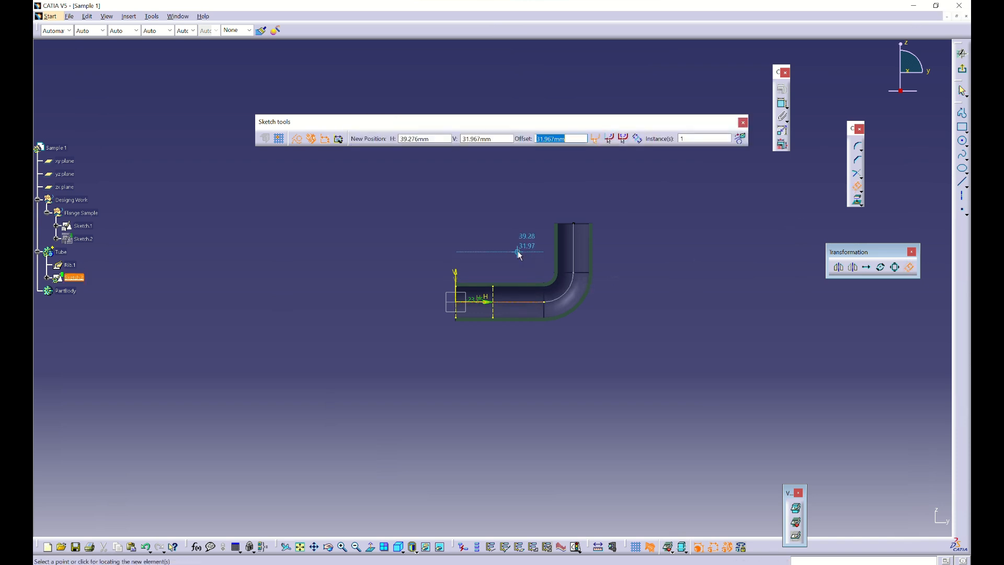
pyautogui.write('28.75')
pyautogui.press('Return')
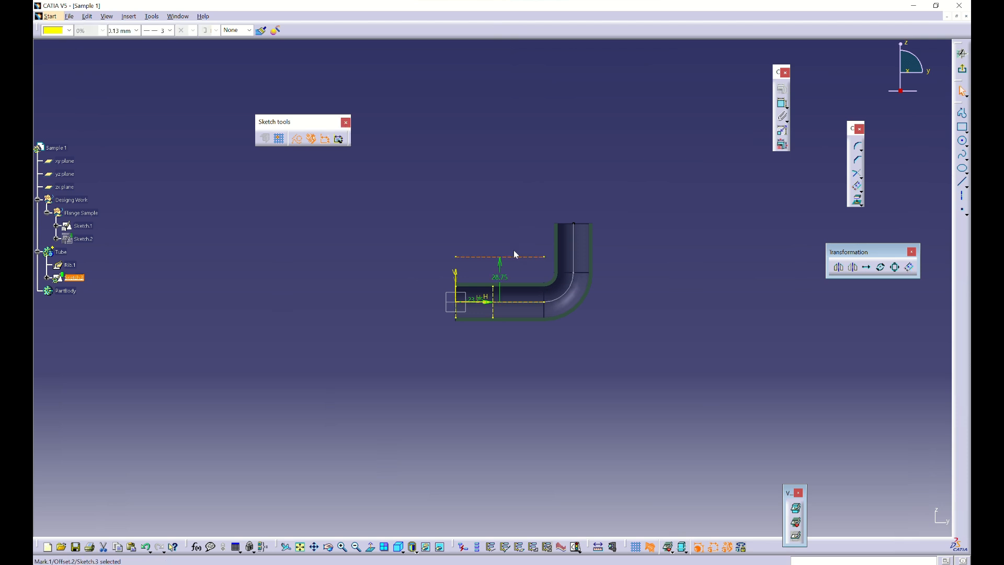
pyautogui.click(372, 547)
pyautogui.click(373, 547)
pyautogui.moveTo(434, 324)
pyautogui.keyDown('ctrl'); pyautogui.mouseDown(button='middle')
pyautogui.moveTo(450, 294)
pyautogui.moveTo(465, 312)
pyautogui.mouseUp(button='middle'); pyautogui.keyUp('ctrl')
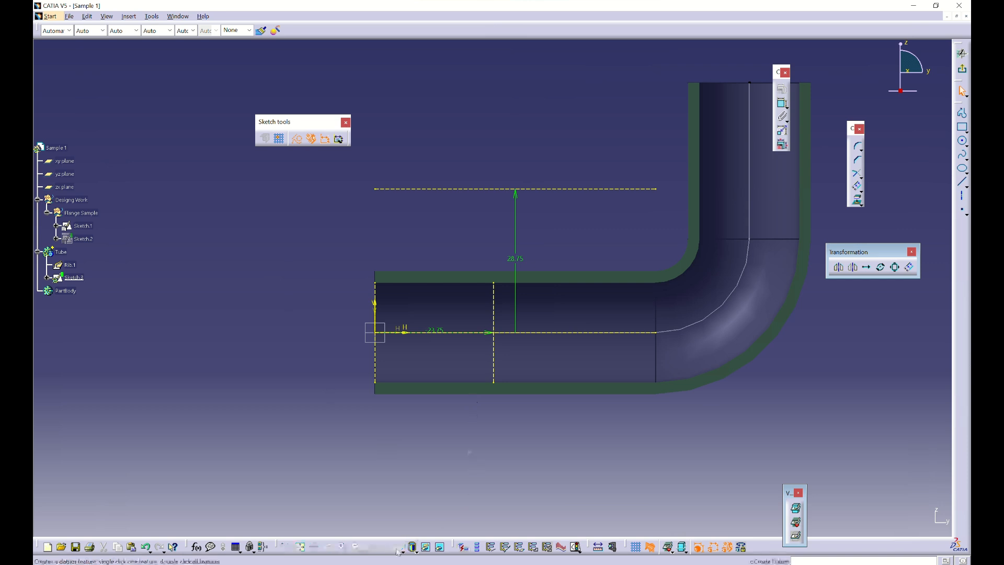
# Exit the sketch and move Sketch.3 from the Tube body into the Flange Sample geometrical set
pyautogui.hotkey('alt', 'Tab')
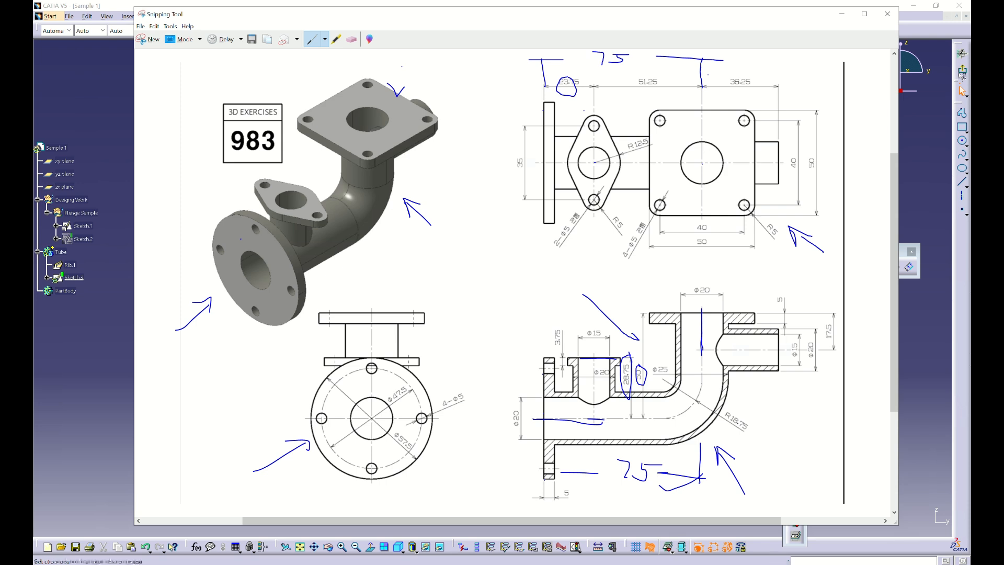
pyautogui.click(961, 72)
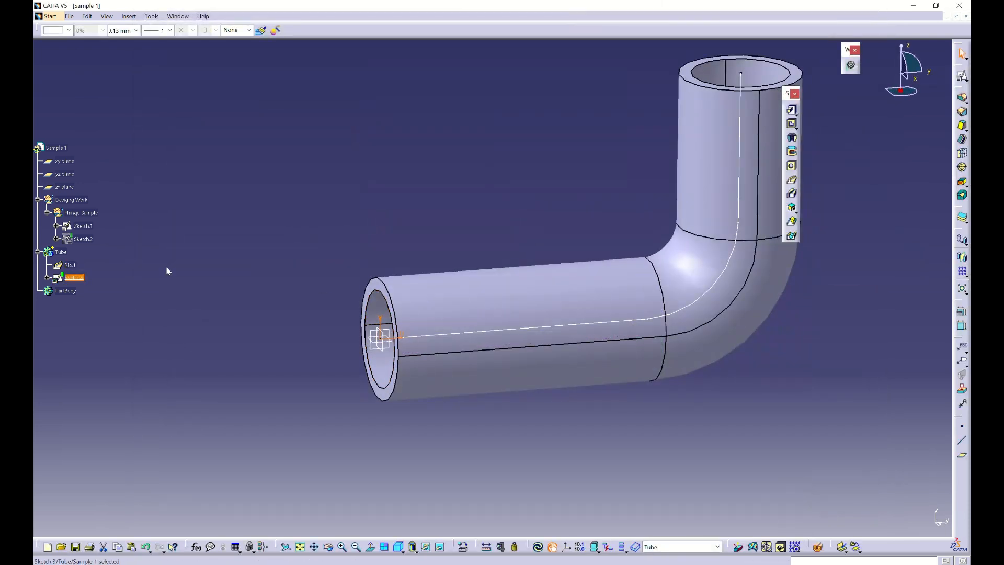
pyautogui.click(101, 273)
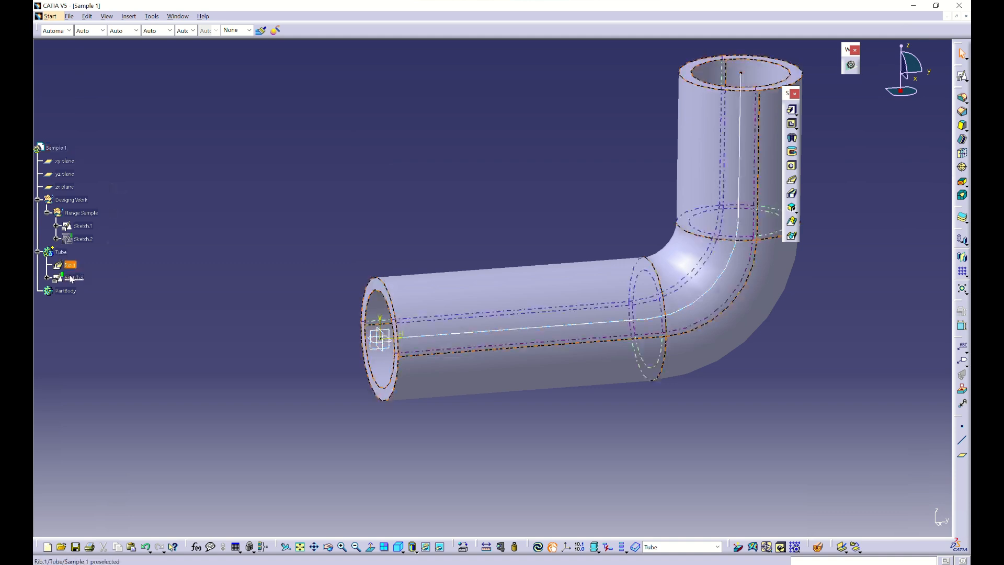
pyautogui.click(75, 277)
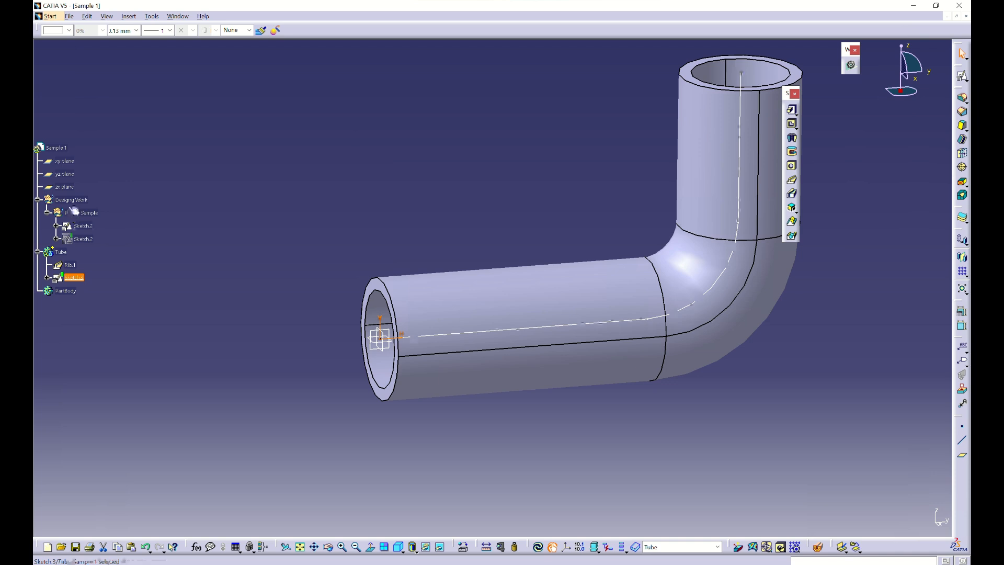
pyautogui.rightClick(77, 278)
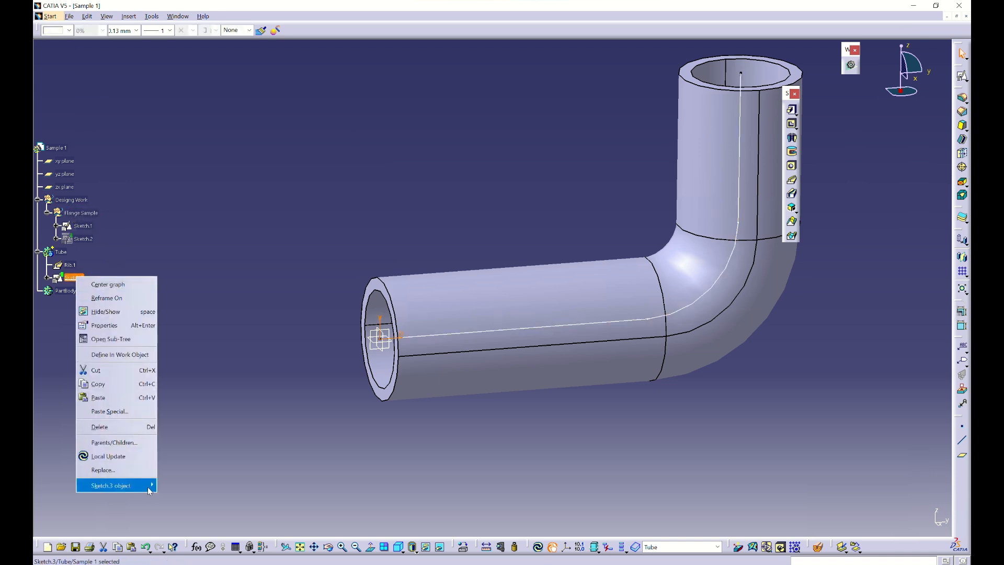
pyautogui.moveTo(151, 489)
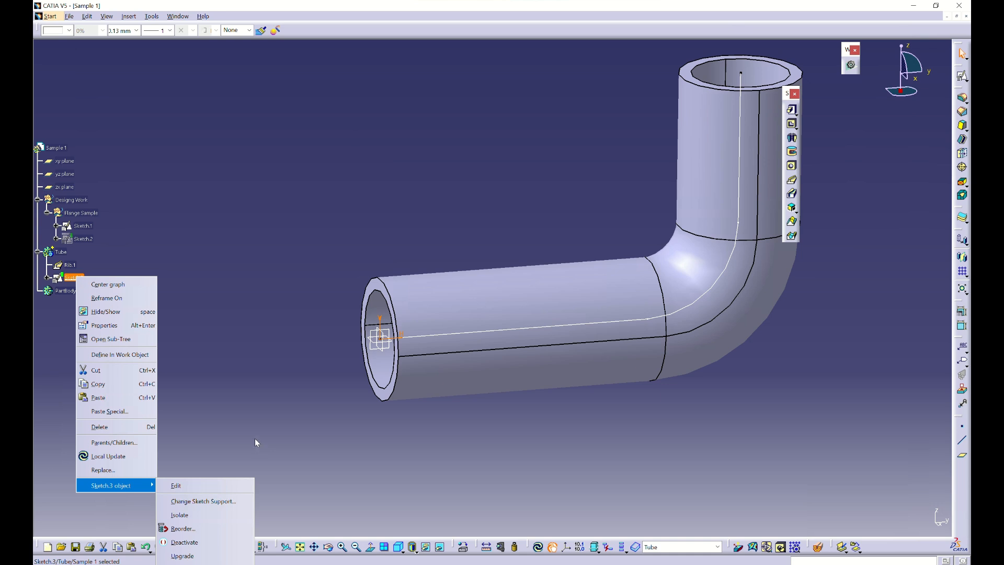
pyautogui.click(176, 485)
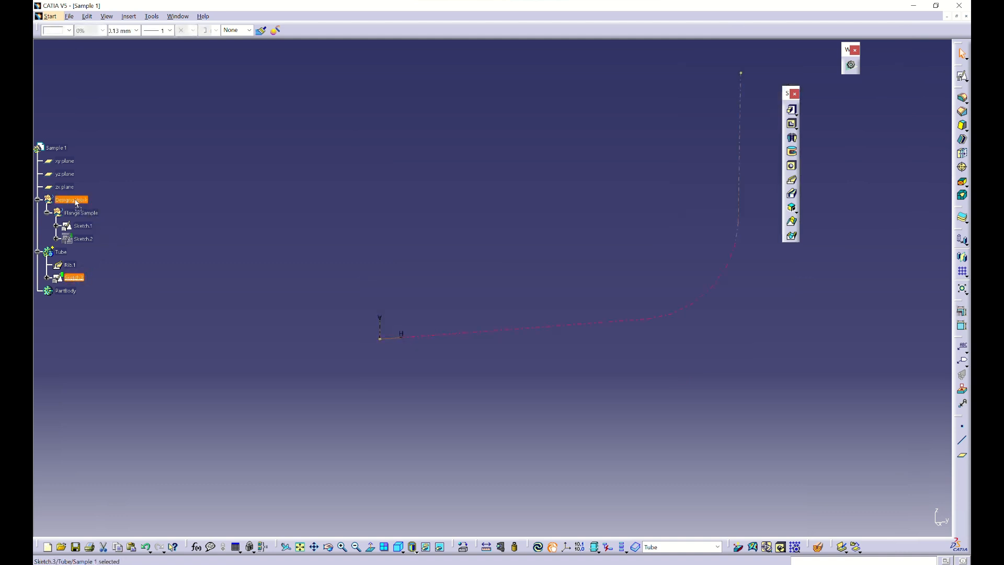
pyautogui.click(83, 217)
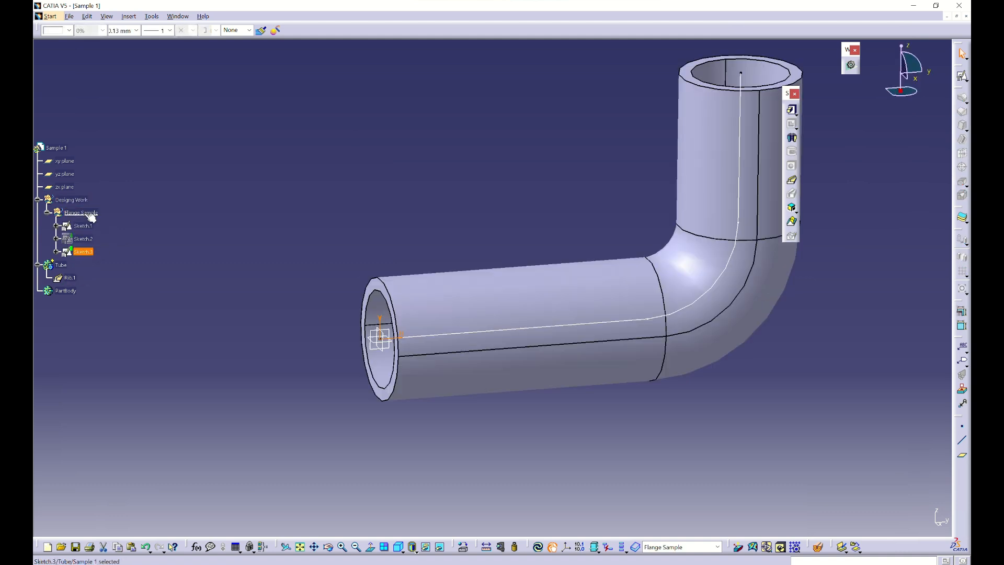
pyautogui.moveTo(84, 253)
pyautogui.mouseDown()
pyautogui.moveTo(56, 268)
pyautogui.moveTo(99, 266)
pyautogui.moveTo(117, 218)
pyautogui.moveTo(83, 201)
pyautogui.moveTo(73, 215)
pyautogui.mouseUp()
pyautogui.click(151, 278)
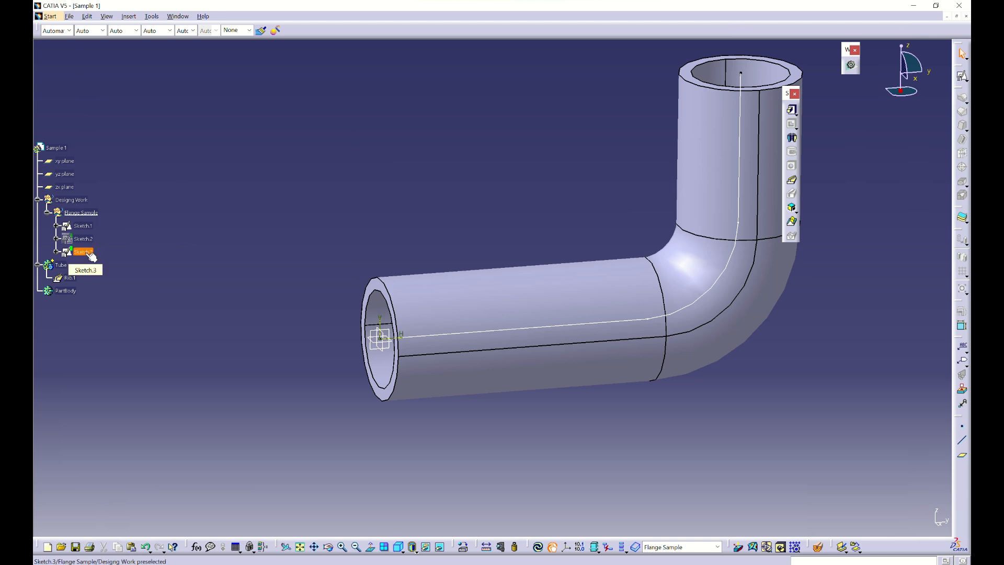
# Reopen Sketch.3 for editing and float the Relimitations tool set beside the pipe
pyautogui.doubleClick(84, 251)
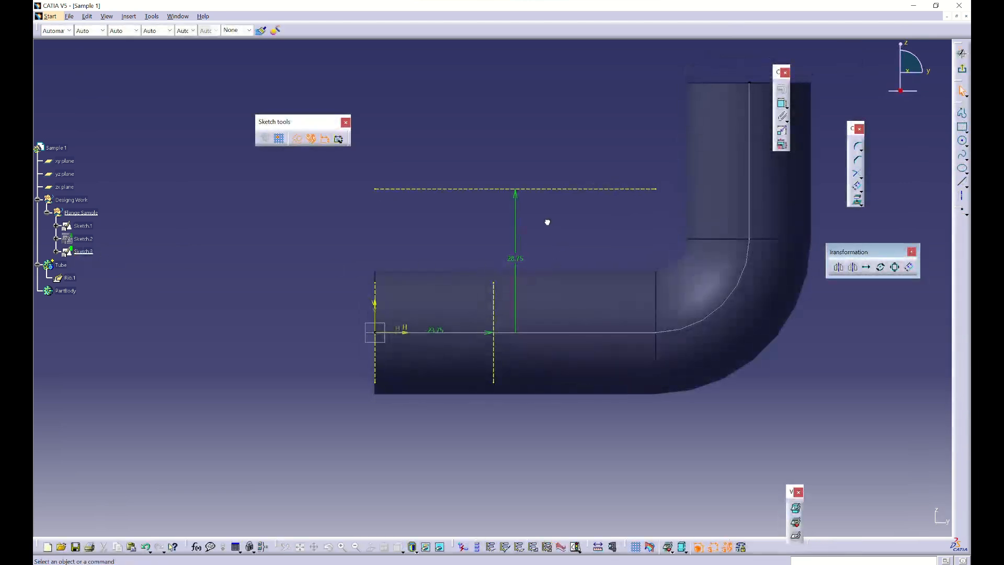
pyautogui.click(853, 177)
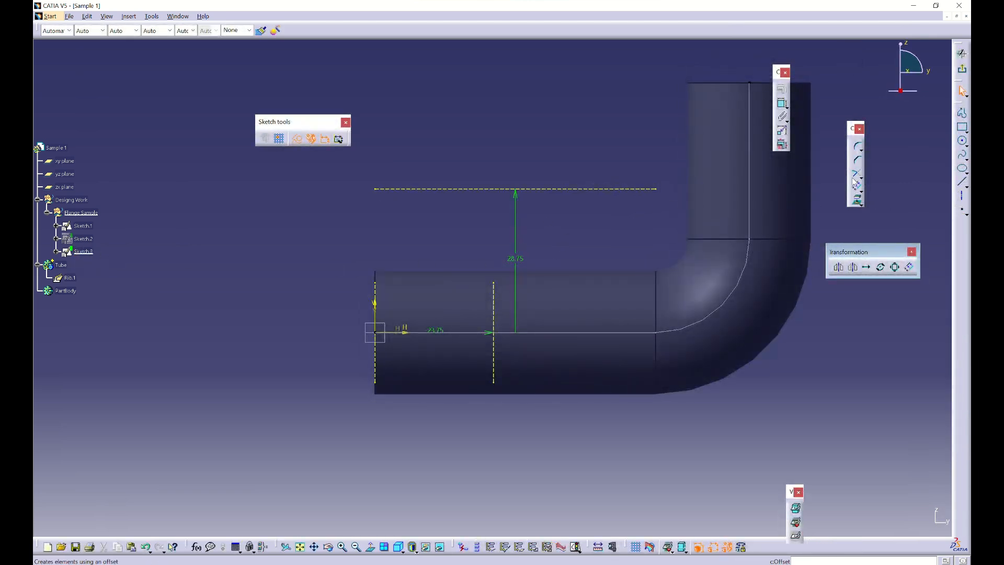
pyautogui.click(855, 176)
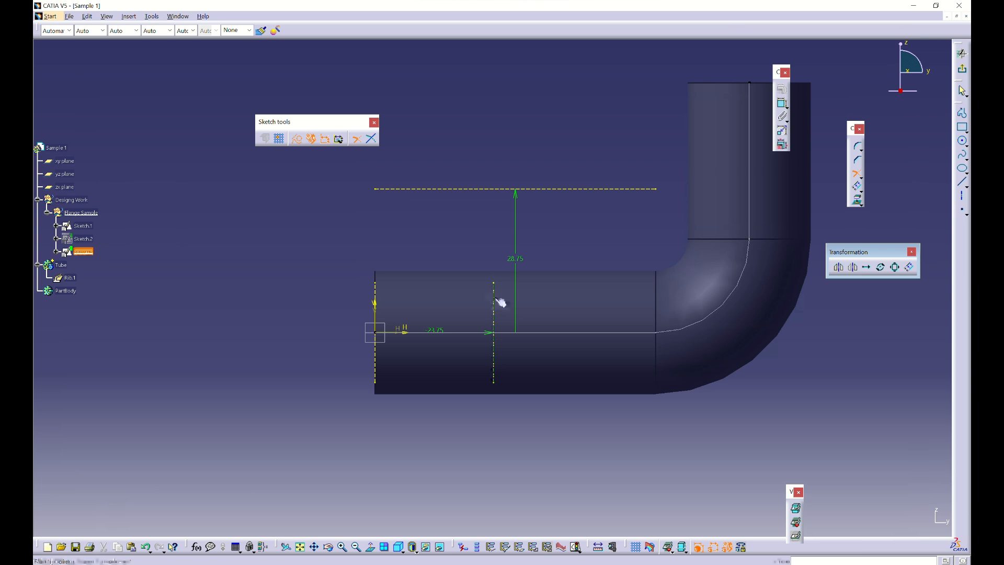
pyautogui.click(861, 175)
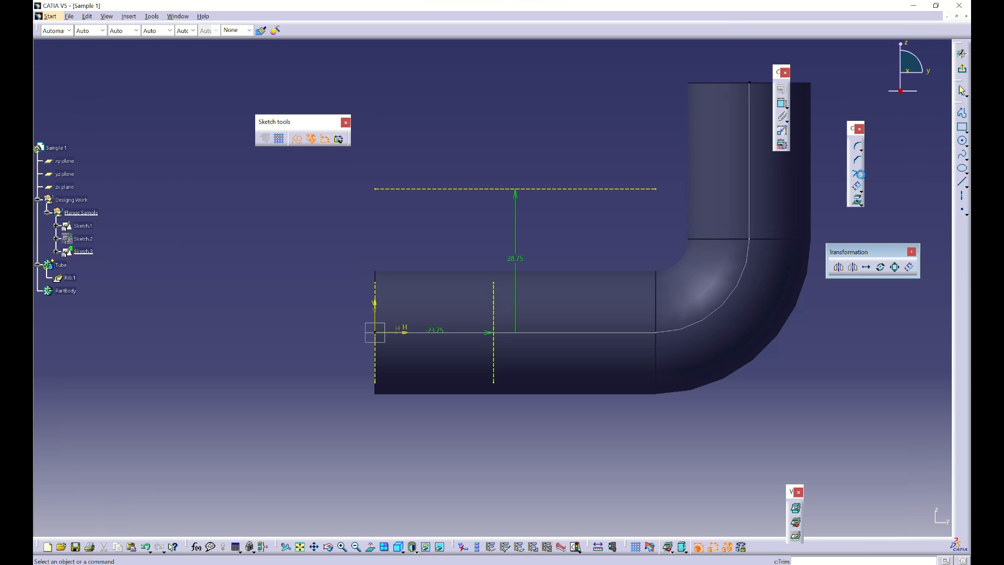
pyautogui.click(862, 179)
pyautogui.moveTo(867, 184); pyautogui.dragTo(803, 330)
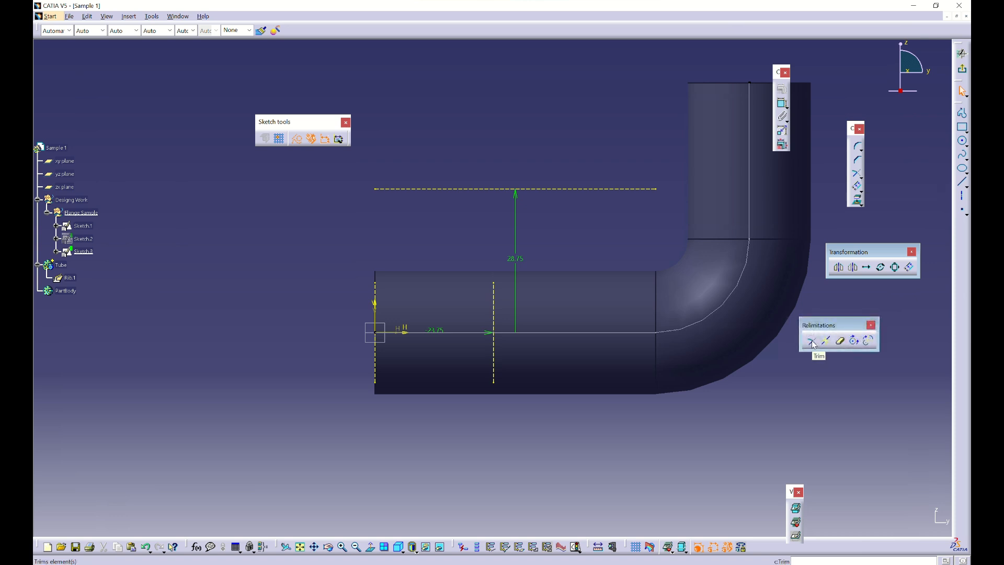
# Try to trim the vertical construction line of the branch by extending it above the pipe
pyautogui.click(812, 343)
pyautogui.click(494, 302)
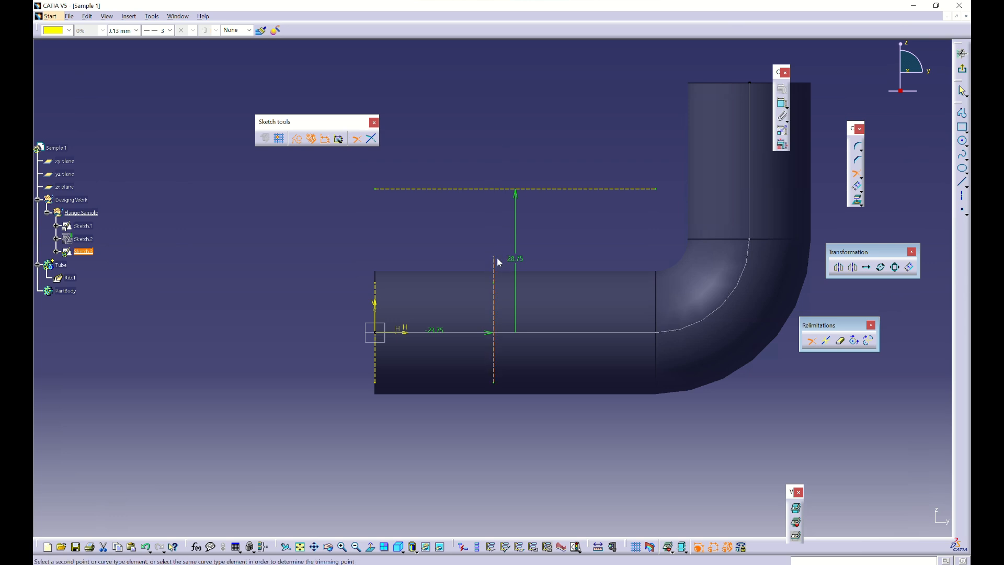
pyautogui.click(532, 215)
# Draw a slightly sloped construction line between the pipe and the upper offset line, starting at about H 51 mm, V 22 mm
pyautogui.click(962, 183)
pyautogui.click(630, 221)
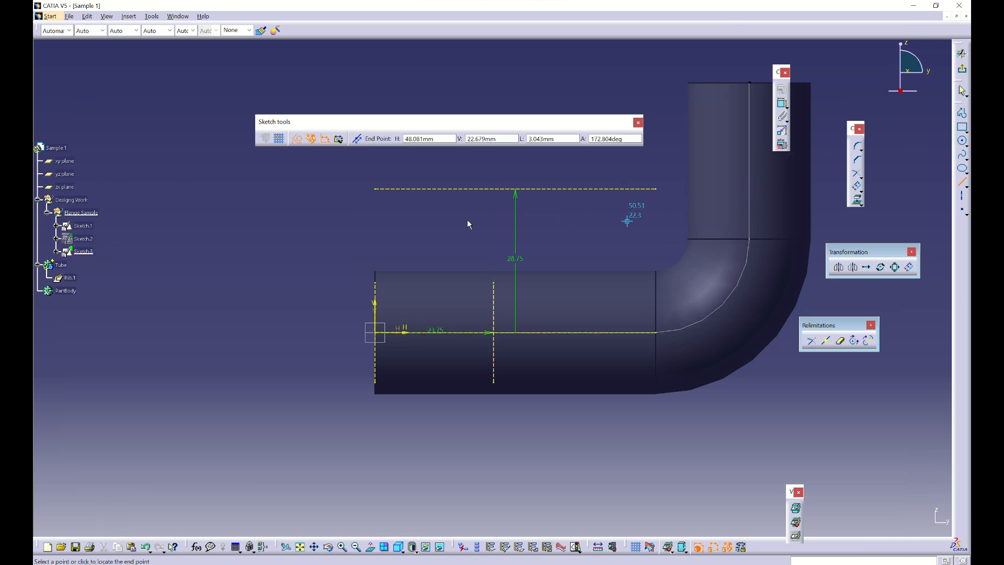
pyautogui.click(432, 227)
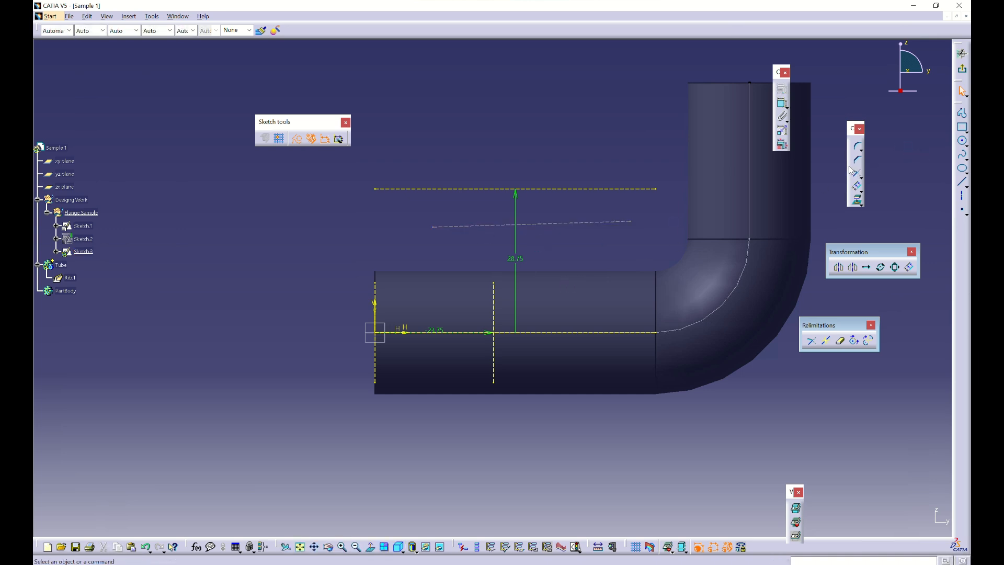
# Trim the vertical construction line and the sloped line to each other, keeping the longer side of the sloped line
pyautogui.click(854, 173)
pyautogui.click(494, 299)
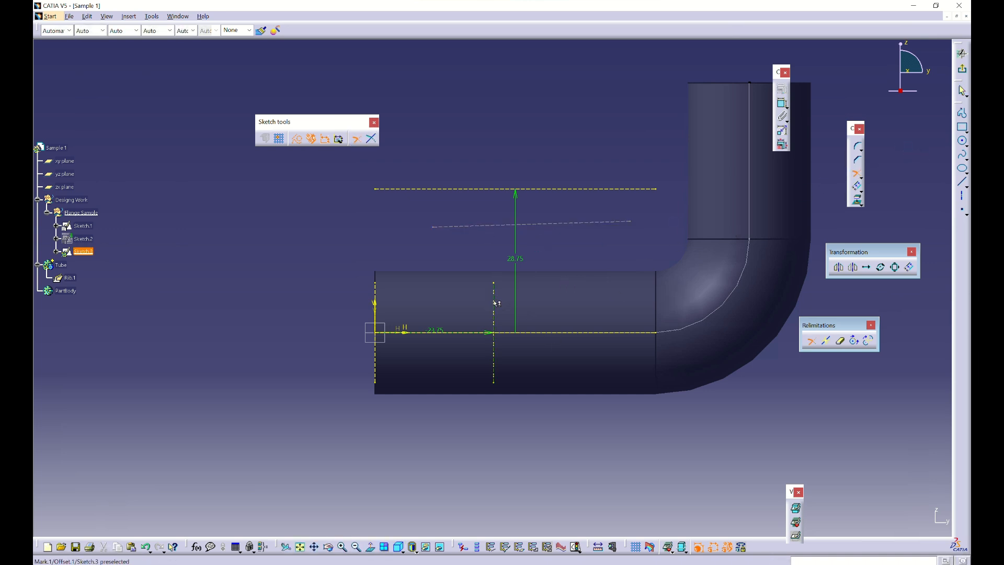
pyautogui.click(534, 224)
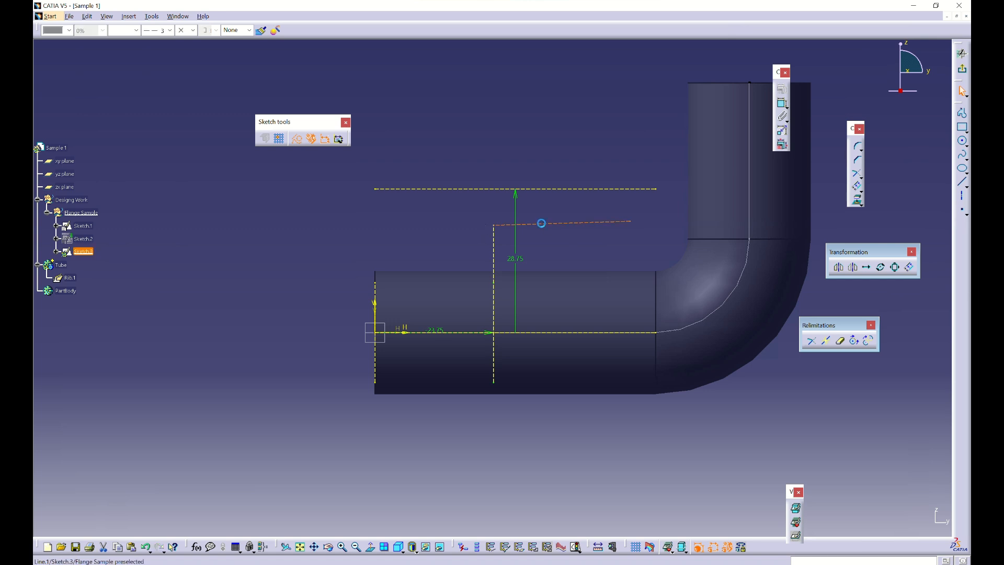
# Undo the last trim between the vertical and the sloped construction lines
pyautogui.click(552, 249)
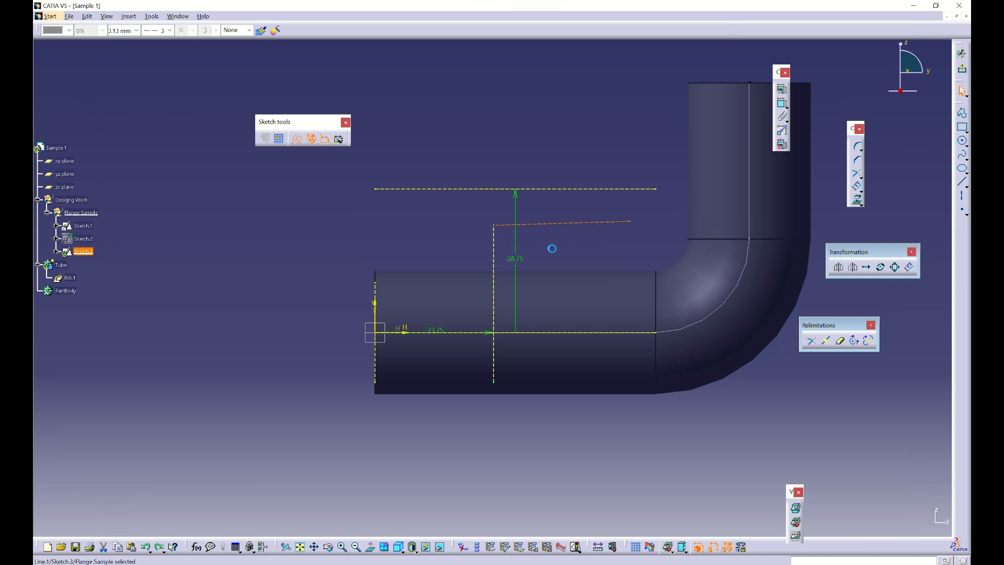
pyautogui.press('Escape')
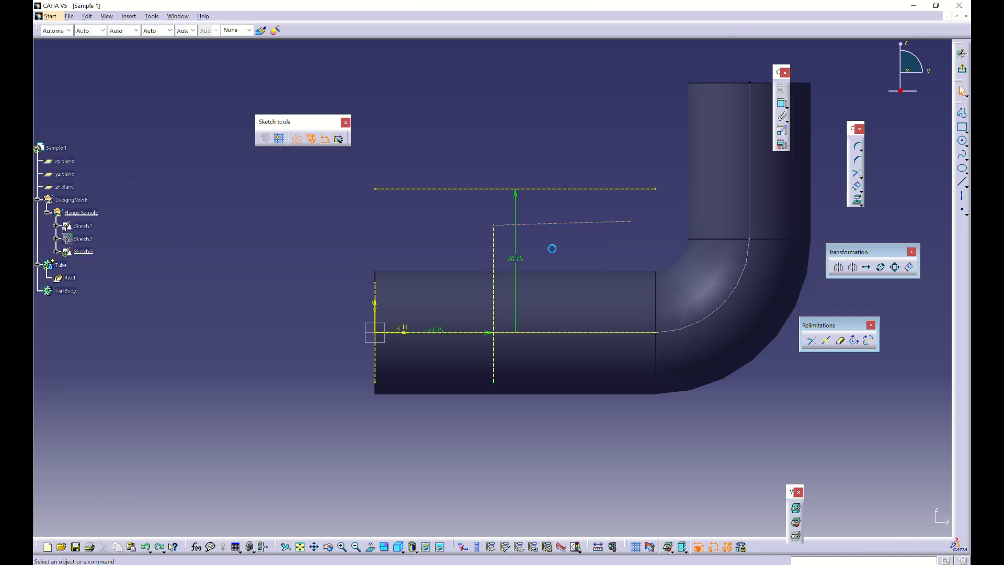
pyautogui.hotkey('ctrl', 'z')
# Trim only the vertical construction line to the sloped line, leaving the sloped line uncut, and delete the sloped line
pyautogui.click(857, 174)
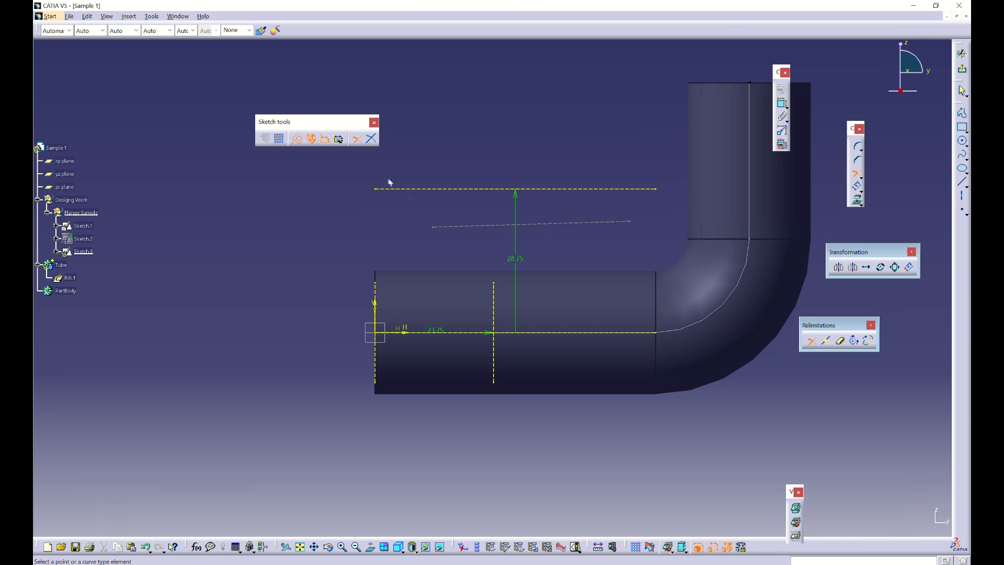
pyautogui.click(371, 141)
pyautogui.click(495, 294)
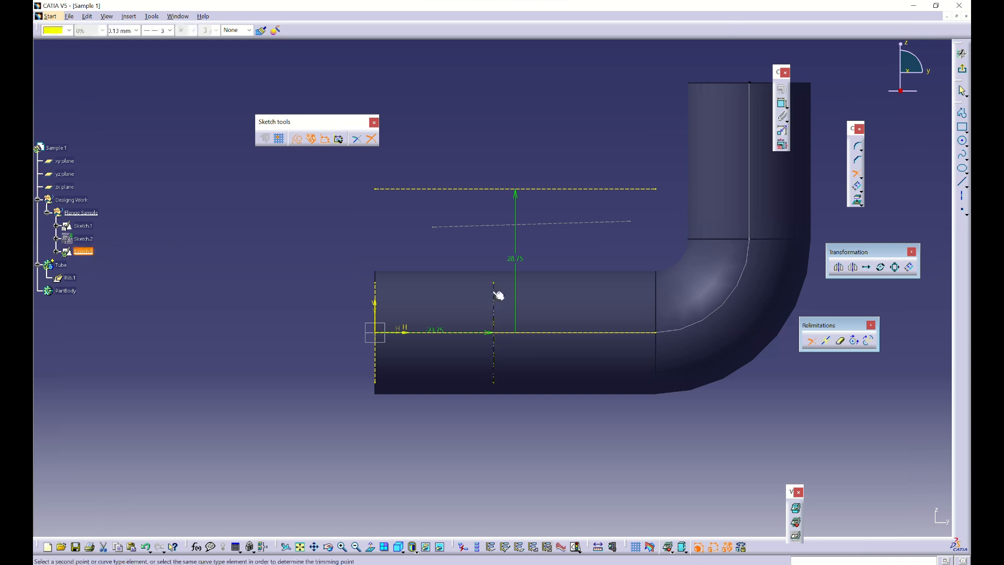
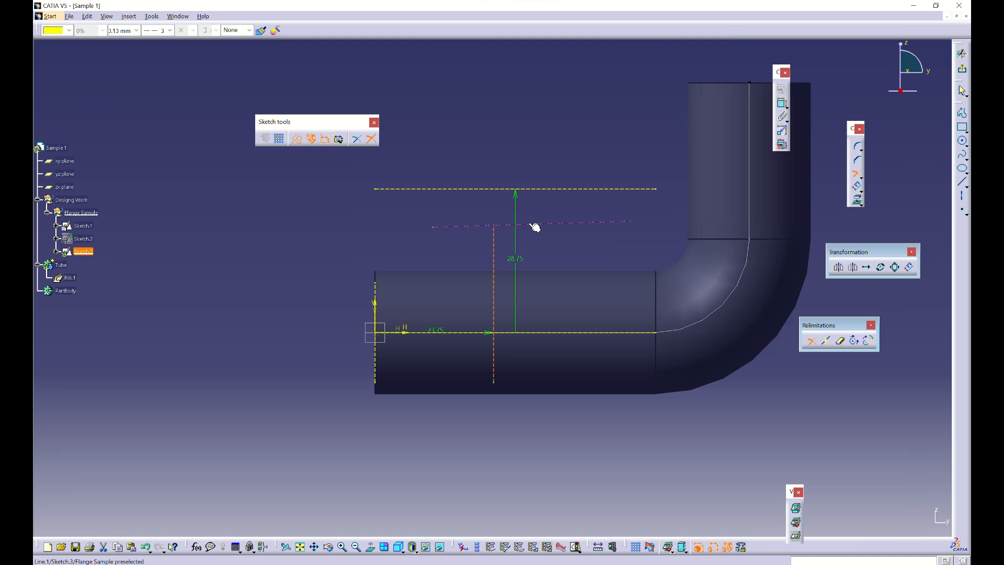
pyautogui.click(530, 224)
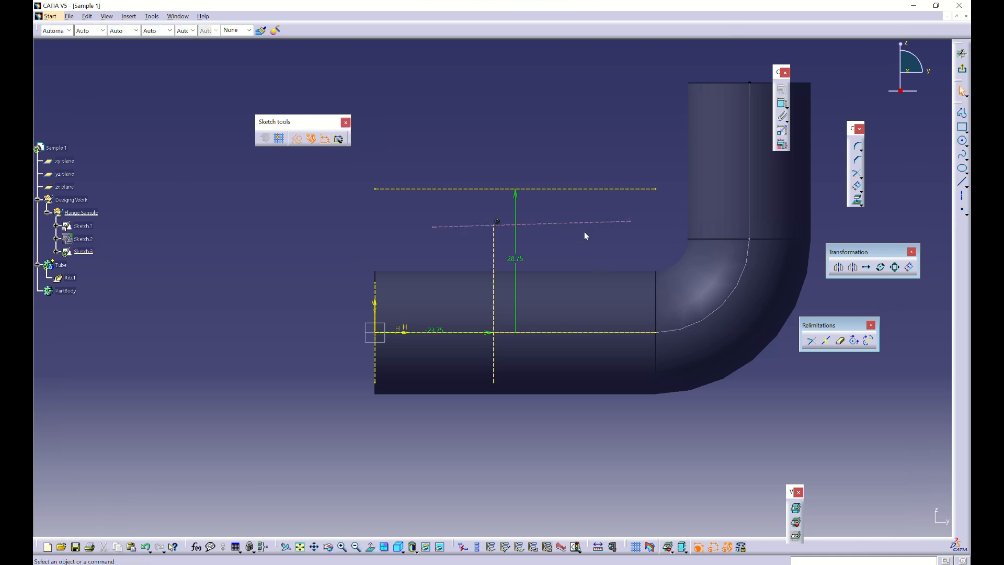
pyautogui.click(570, 223)
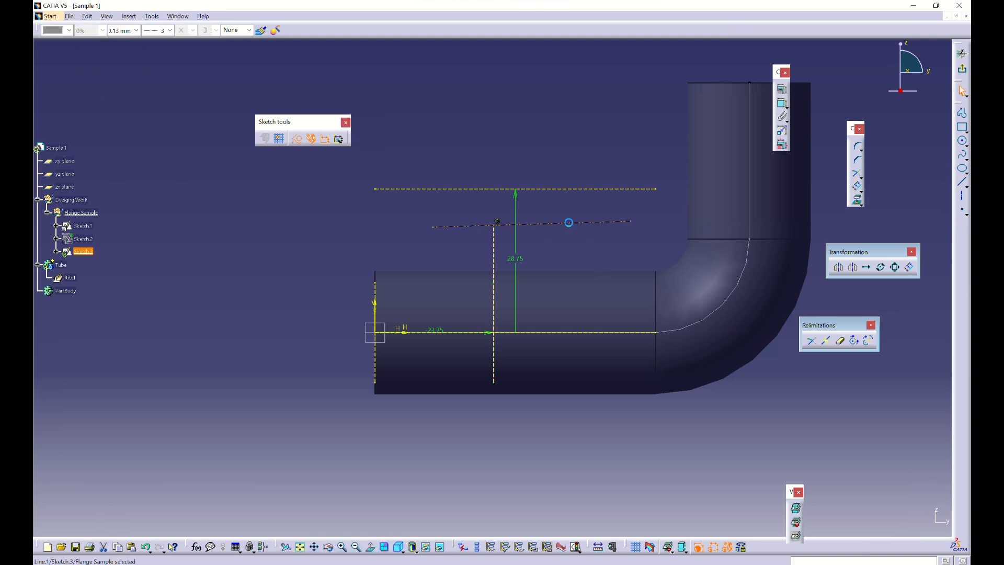
pyautogui.press('Delete')
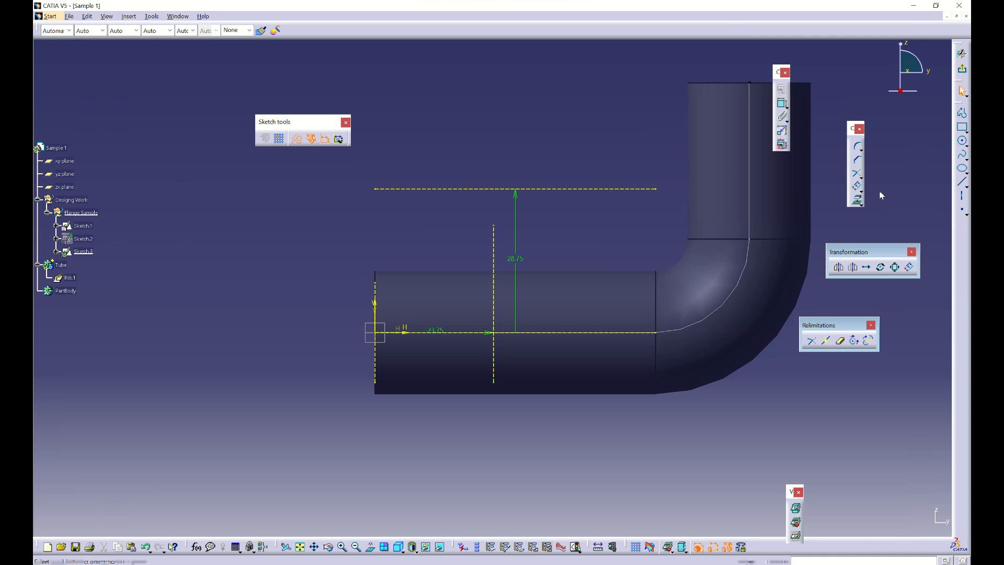
pyautogui.click(839, 344)
pyautogui.click(839, 345)
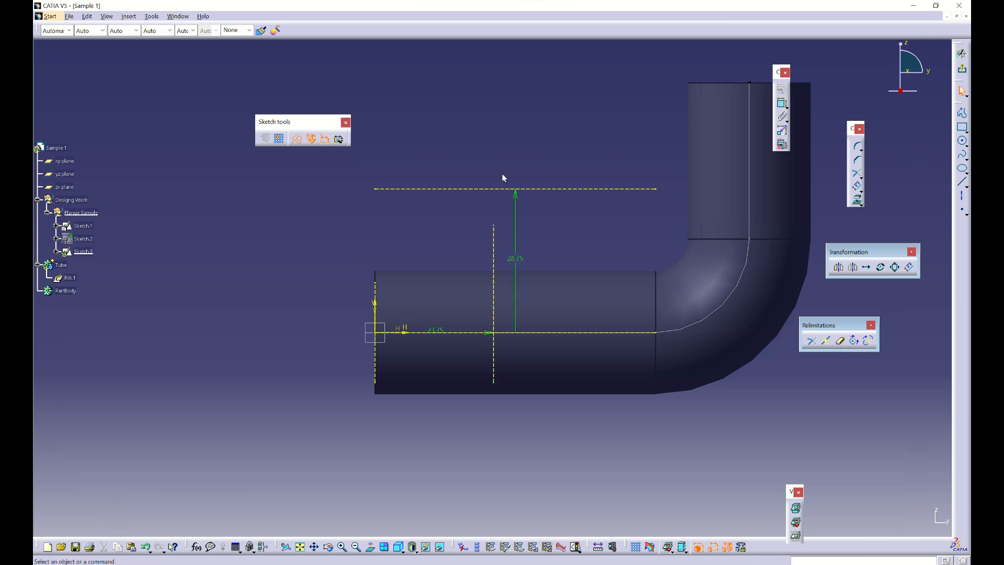
pyautogui.click(839, 340)
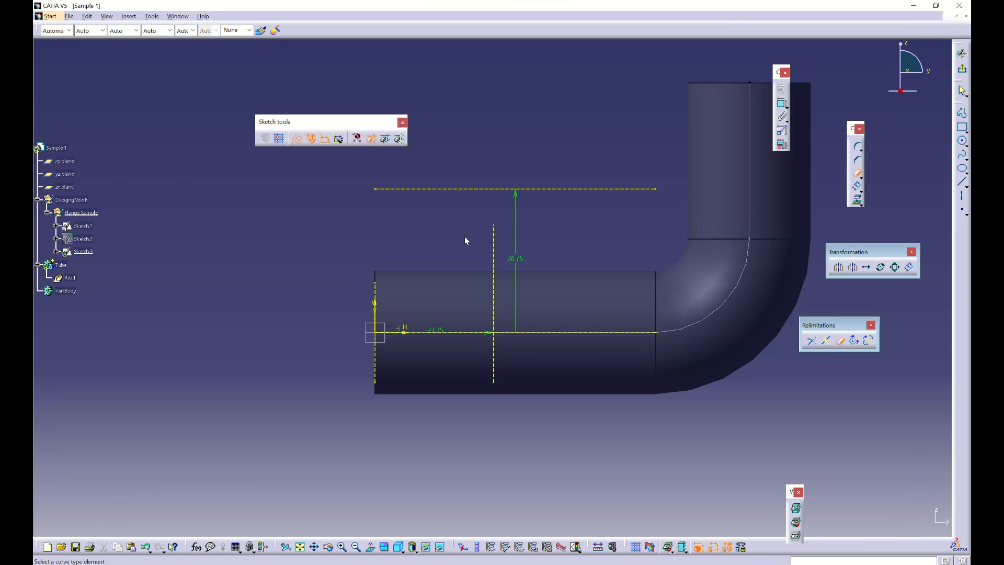
pyautogui.press('Escape')
# Trim only the vertical branch line, extending it to the upper offset line and cutting it at the pipe's horizontal centreline
pyautogui.click(856, 187)
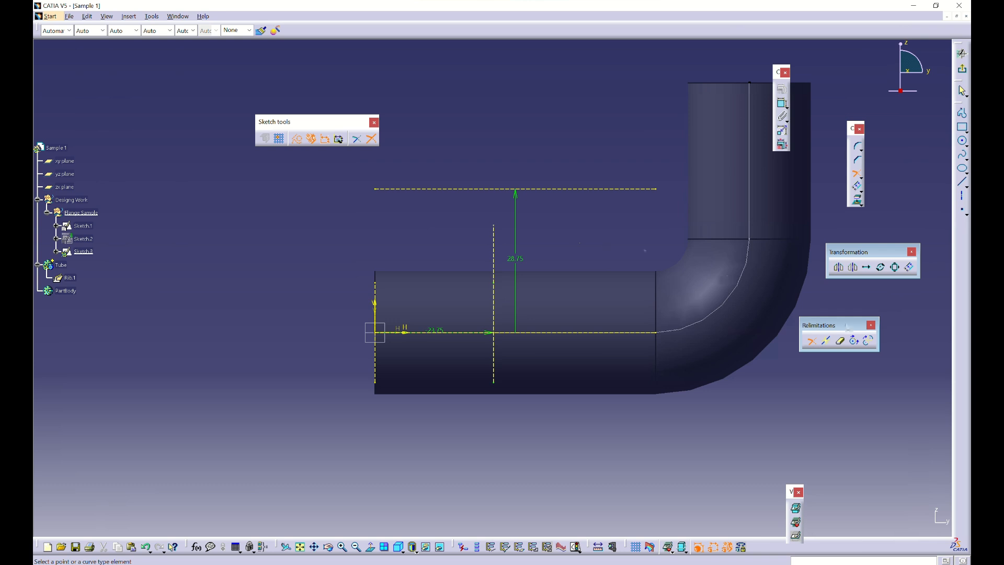
pyautogui.click(494, 292)
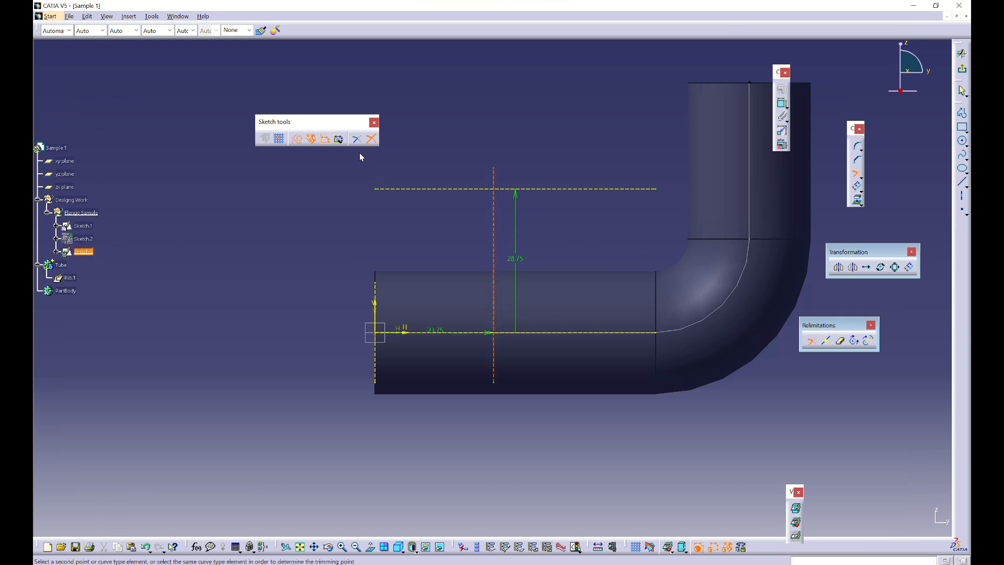
pyautogui.moveTo(358, 142); pyautogui.dragTo(360, 147)
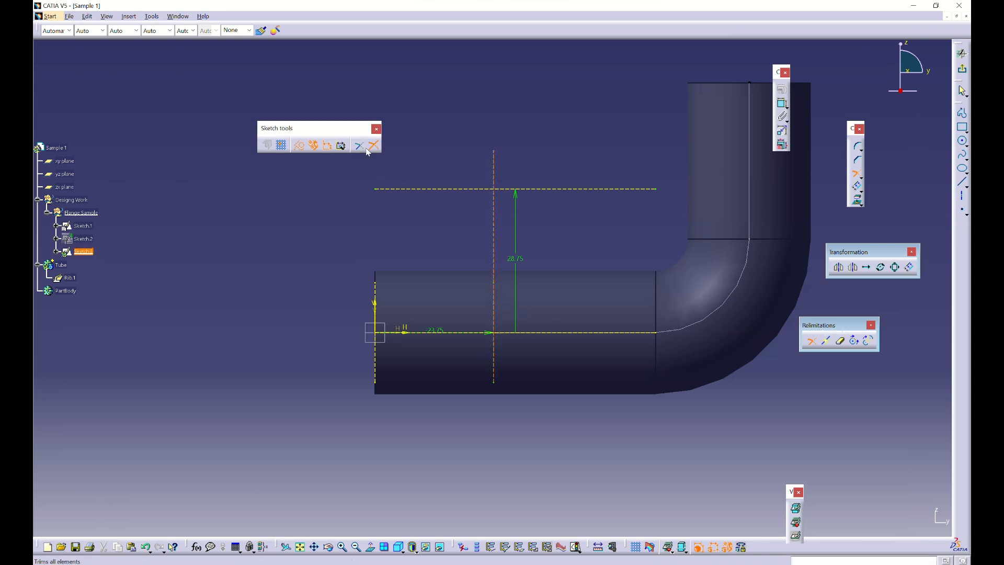
pyautogui.click(511, 193)
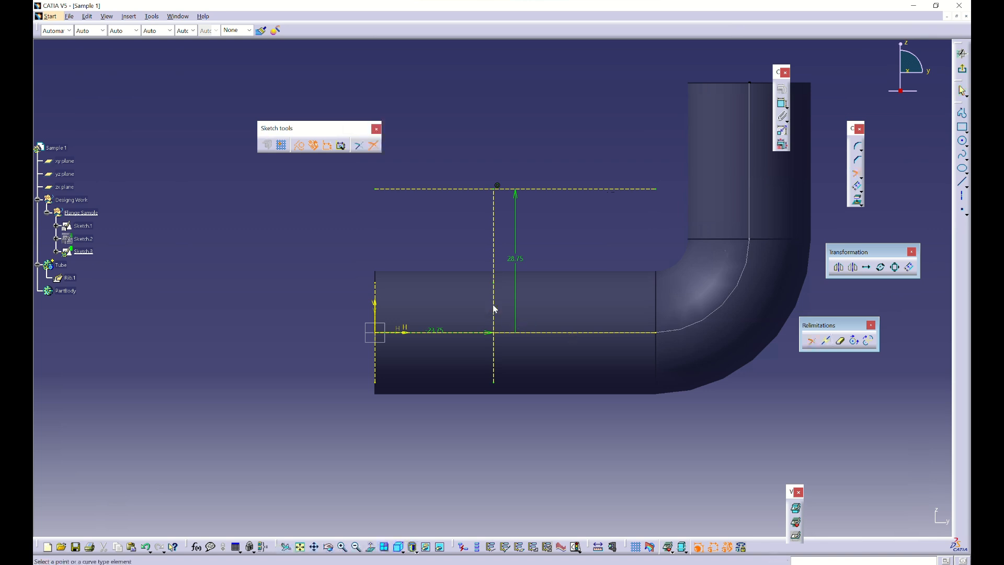
pyautogui.click(511, 333)
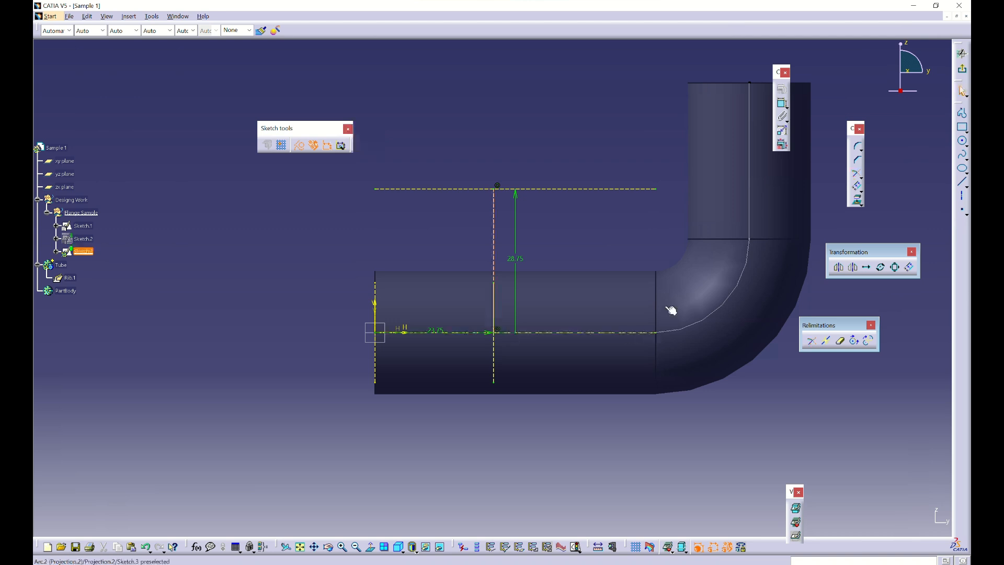
# Convert the trimmed vertical branch line from construction to standard geometry and exit the sketch
pyautogui.click(494, 219)
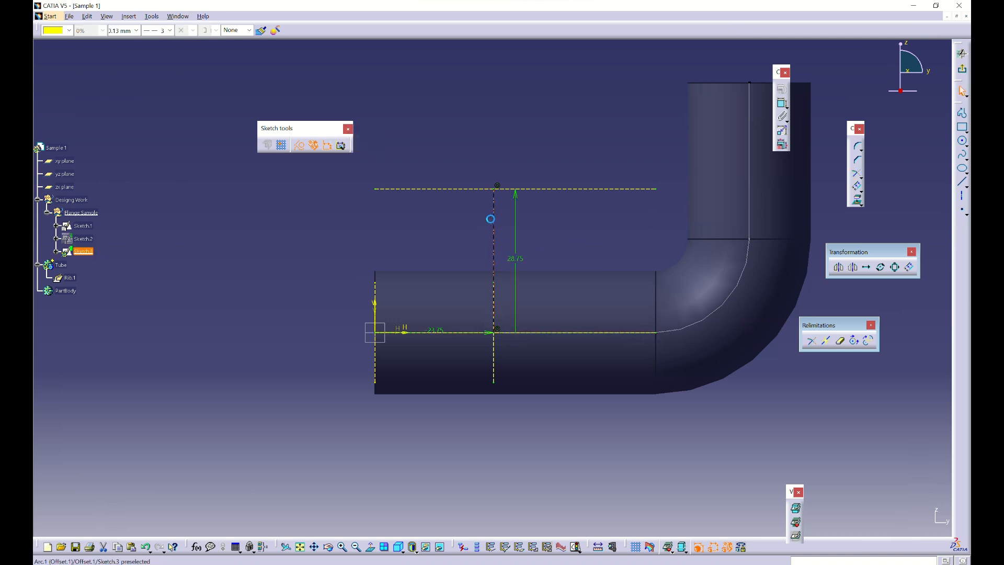
pyautogui.click(299, 147)
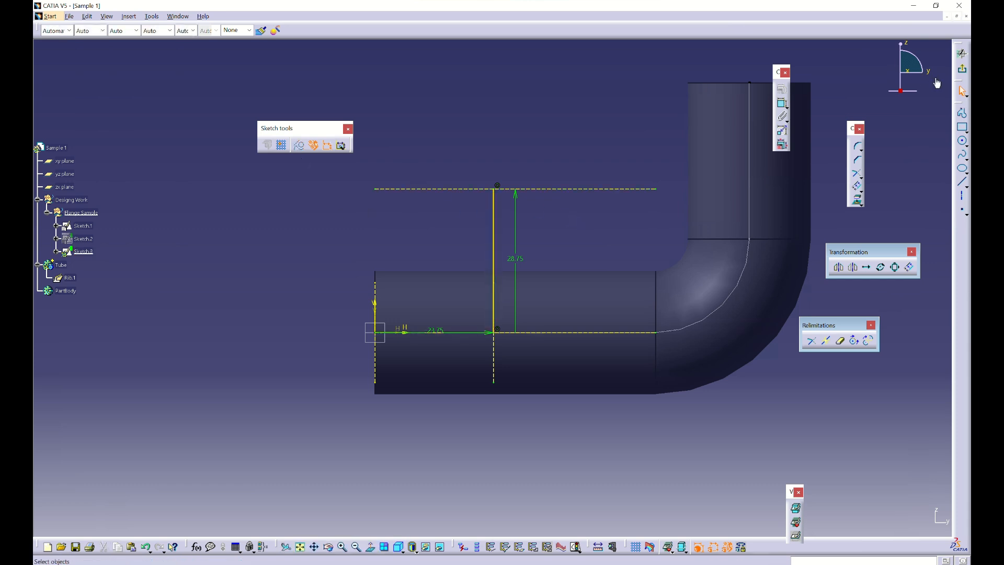
pyautogui.click(961, 69)
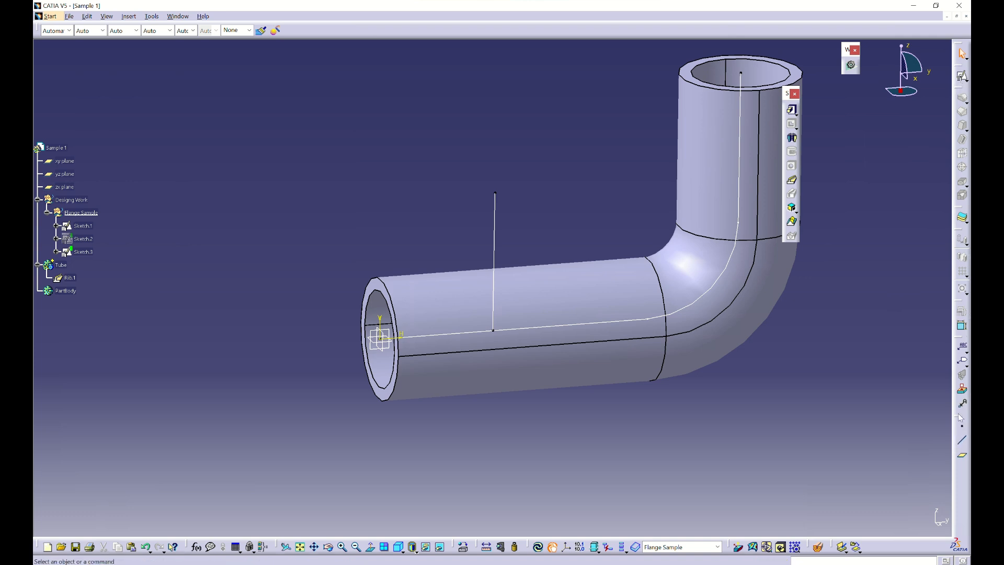
# Float the reference element tools and create a Normal to curve plane on the vertical branch line at its upper end point
pyautogui.moveTo(966, 414); pyautogui.dragTo(886, 207)
pyautogui.click(885, 205)
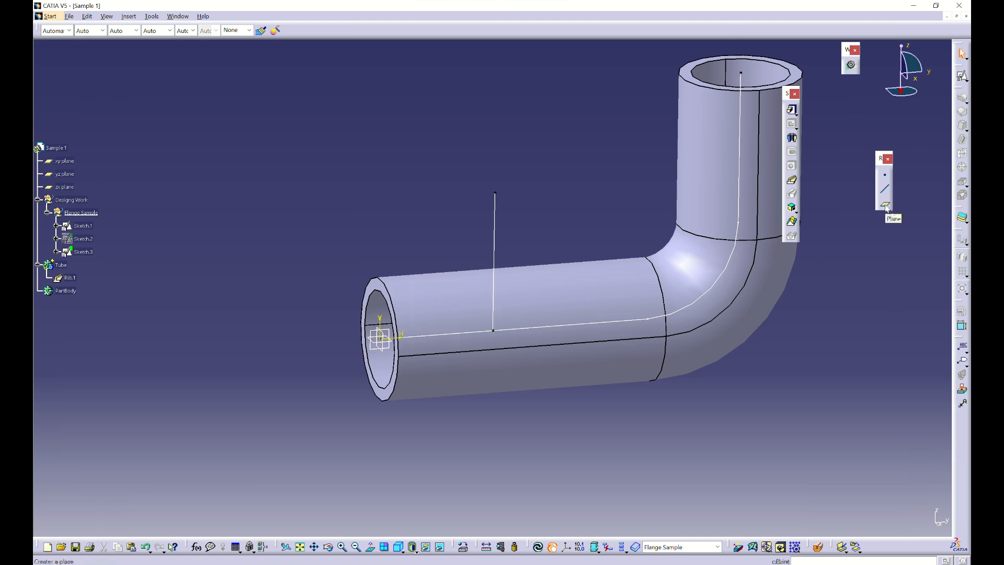
pyautogui.click(496, 211)
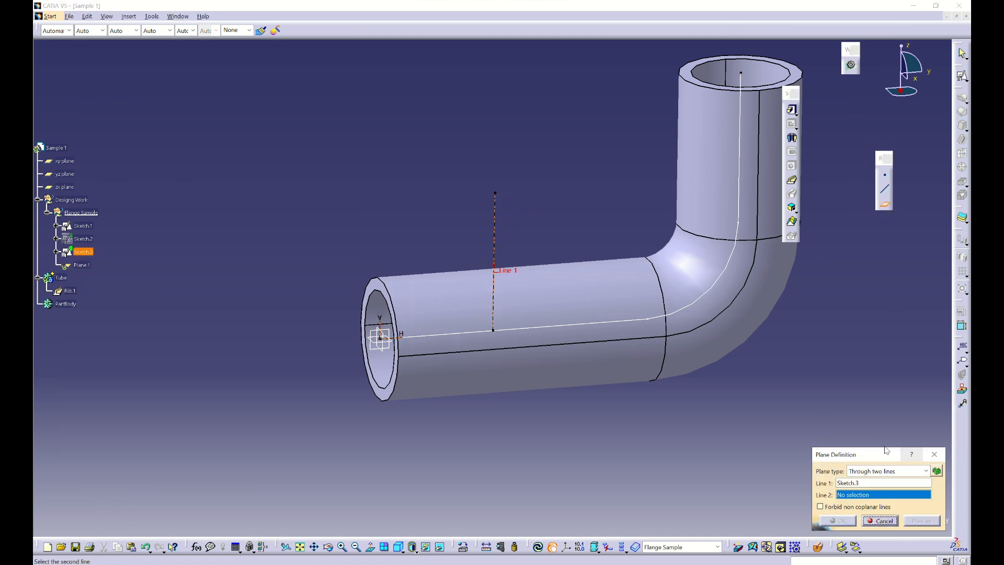
pyautogui.moveTo(886, 449); pyautogui.dragTo(858, 281)
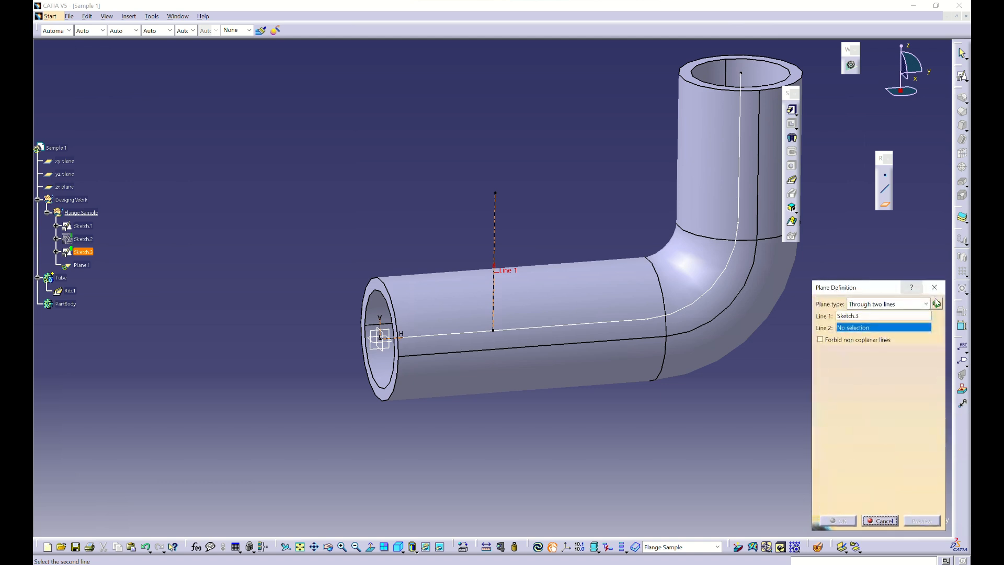
pyautogui.click(925, 304)
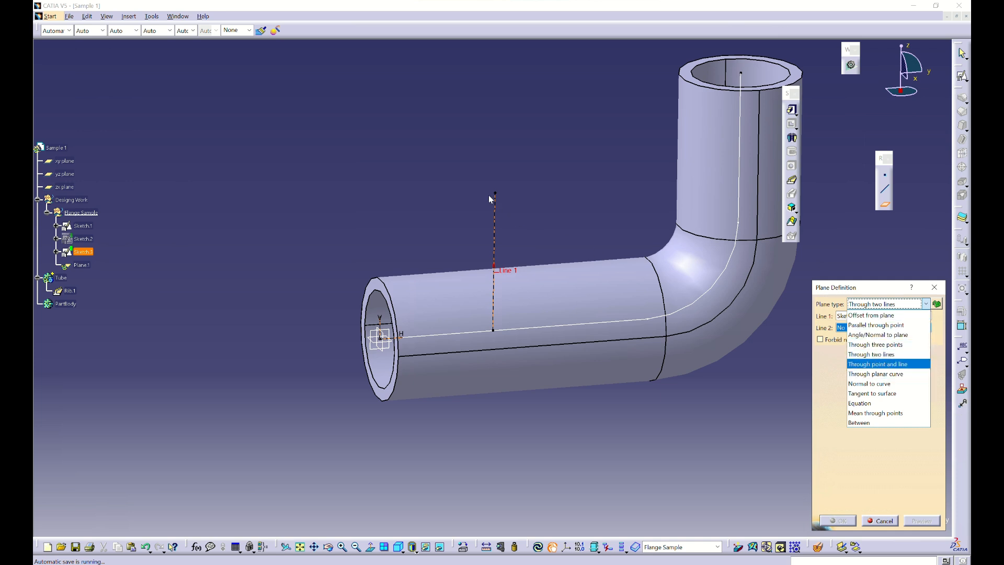
pyautogui.click(864, 384)
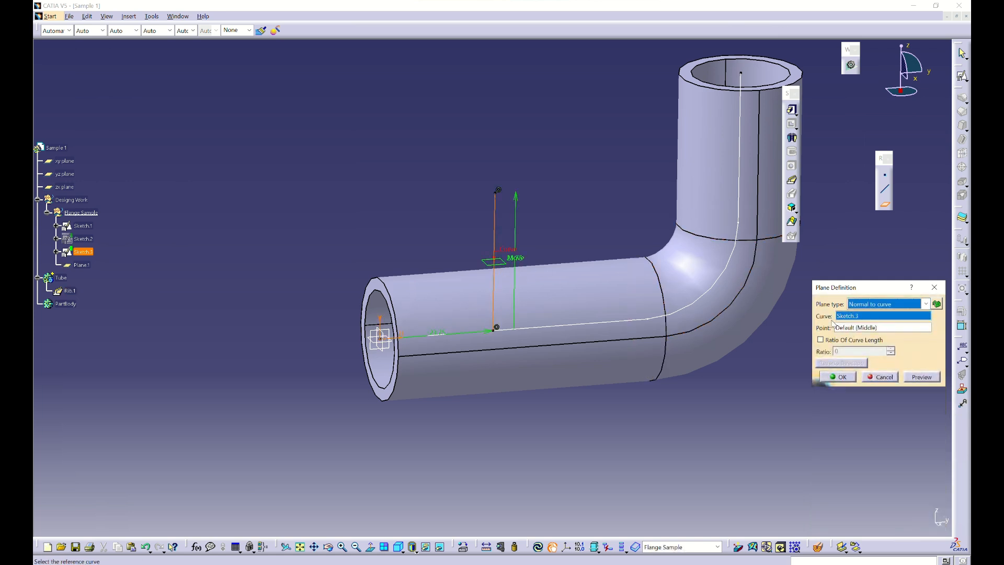
pyautogui.click(857, 328)
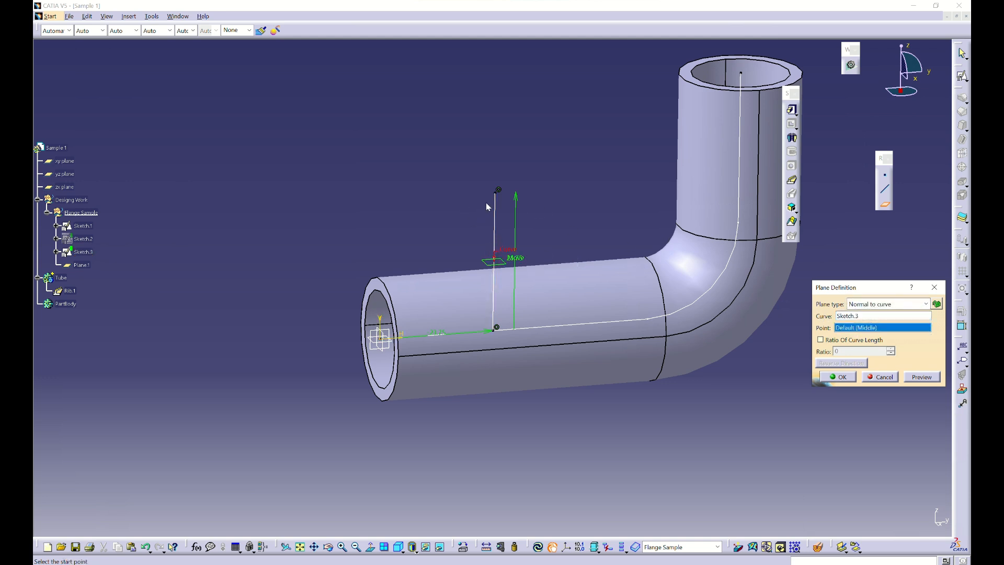
pyautogui.click(497, 191)
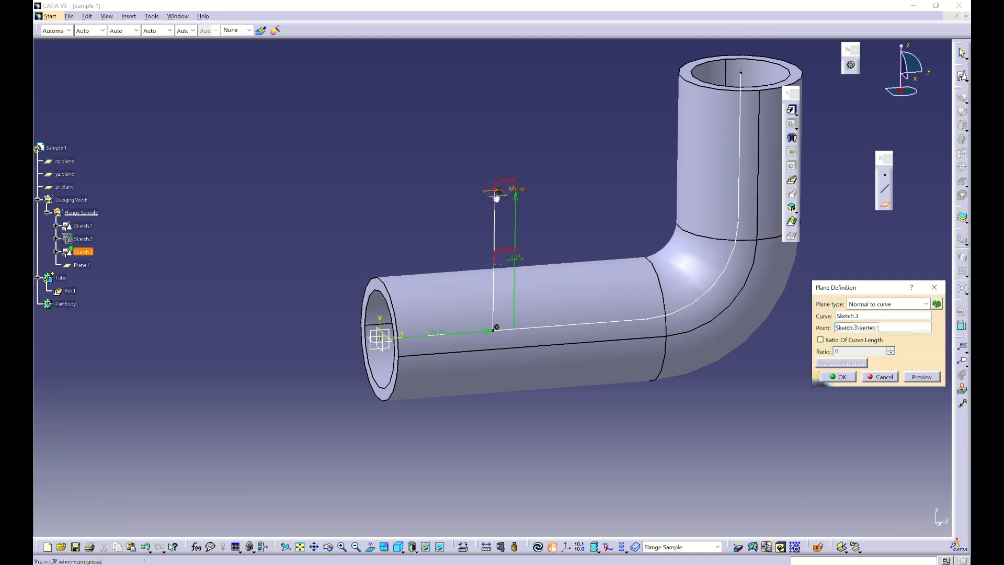
pyautogui.click(839, 375)
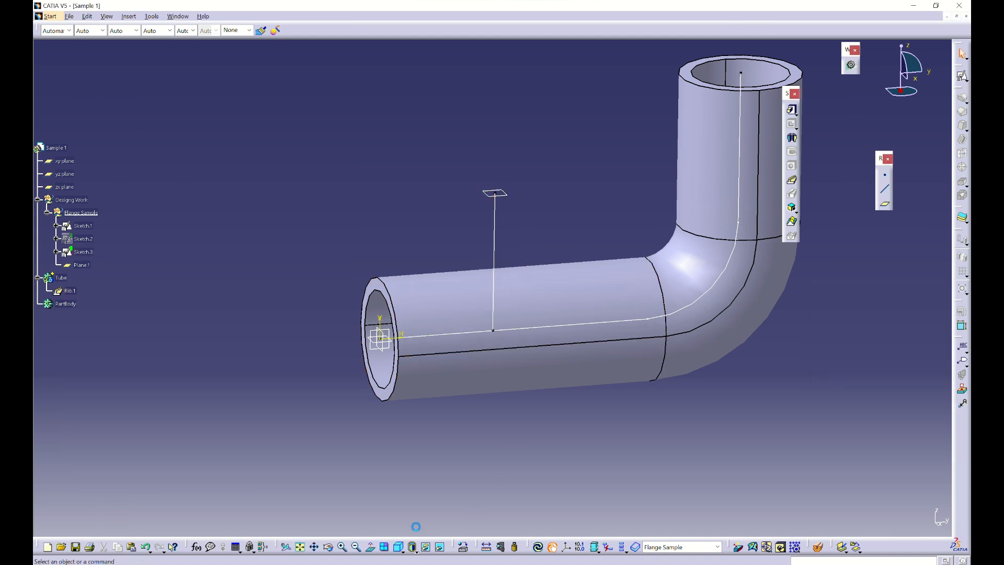
# Check the small branch and its flange dimensions on the exercise 983 drawing in Snipping Tool and return to CATIA
pyautogui.moveTo(429, 396); pyautogui.dragTo(511, 274, button='middle')
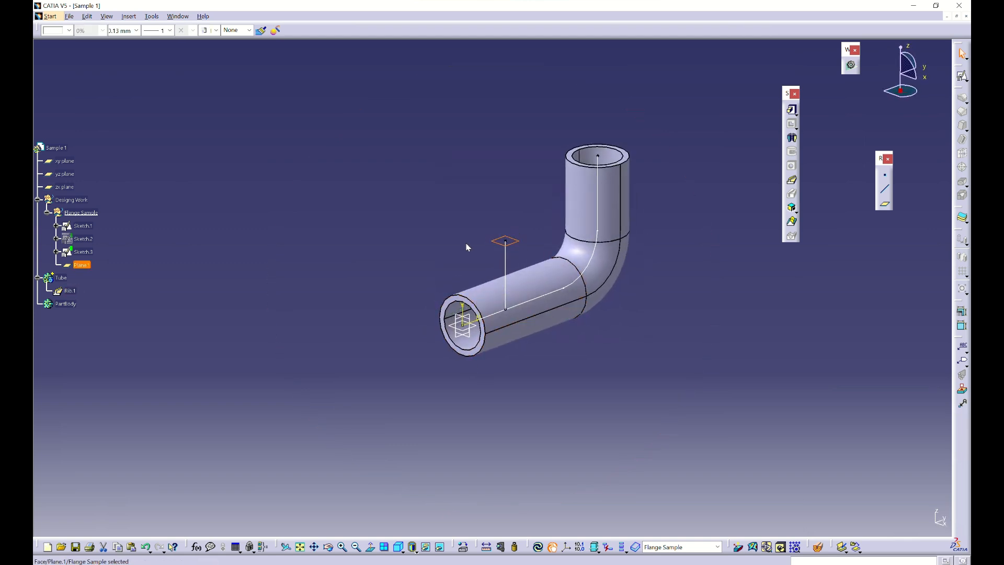
pyautogui.click(462, 547)
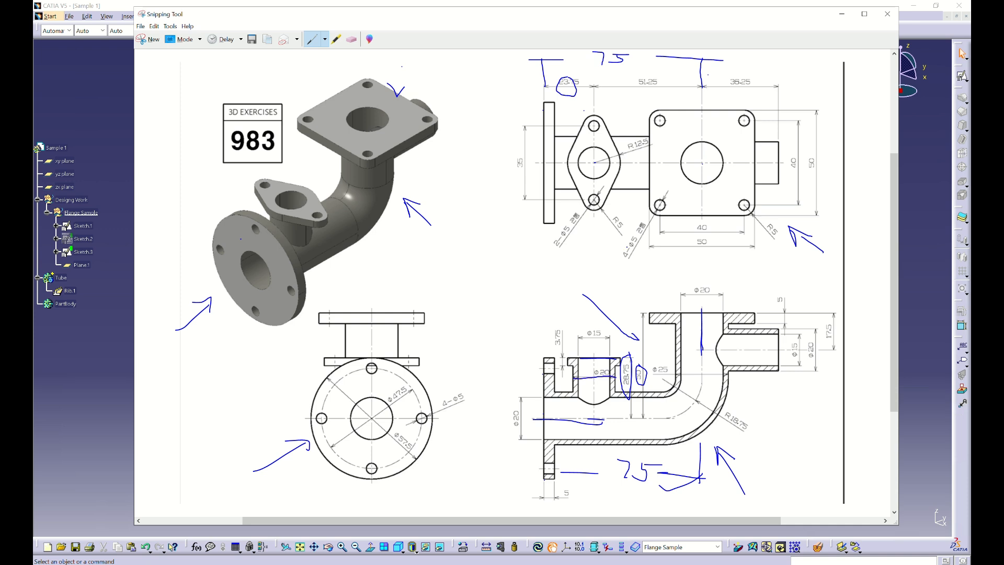
pyautogui.click(842, 14)
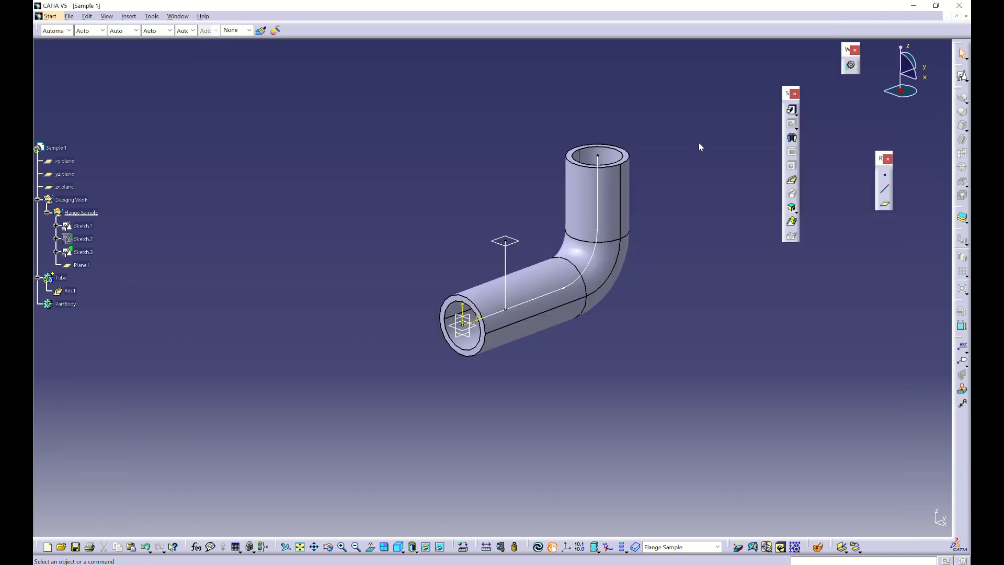
pyautogui.click(494, 560)
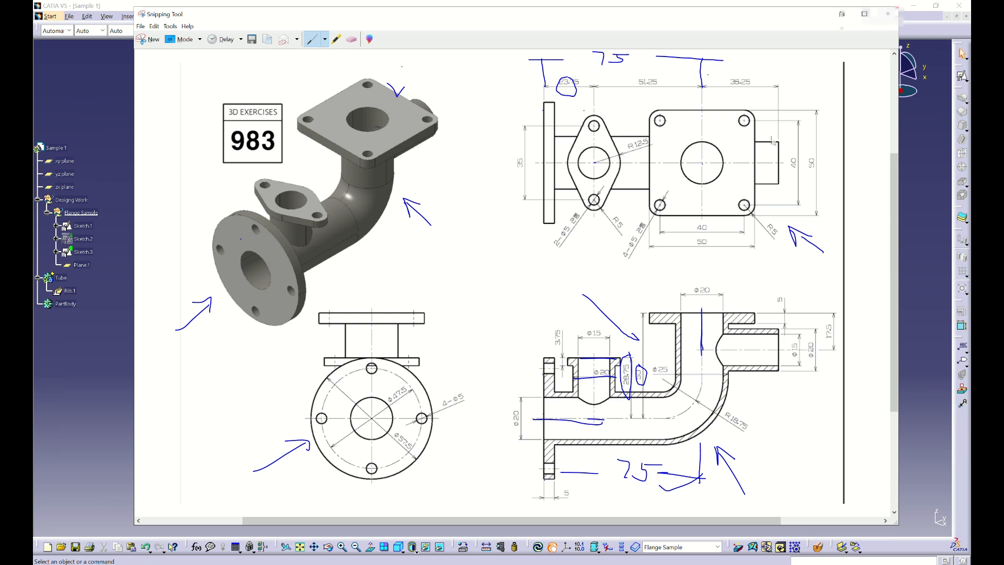
pyautogui.click(842, 14)
pyautogui.click(962, 76)
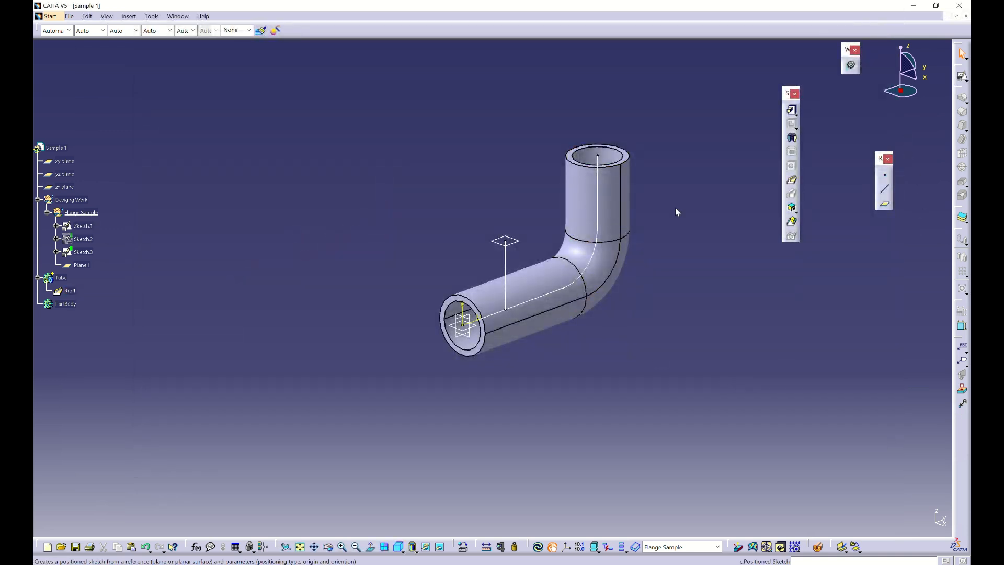
pyautogui.click(514, 241)
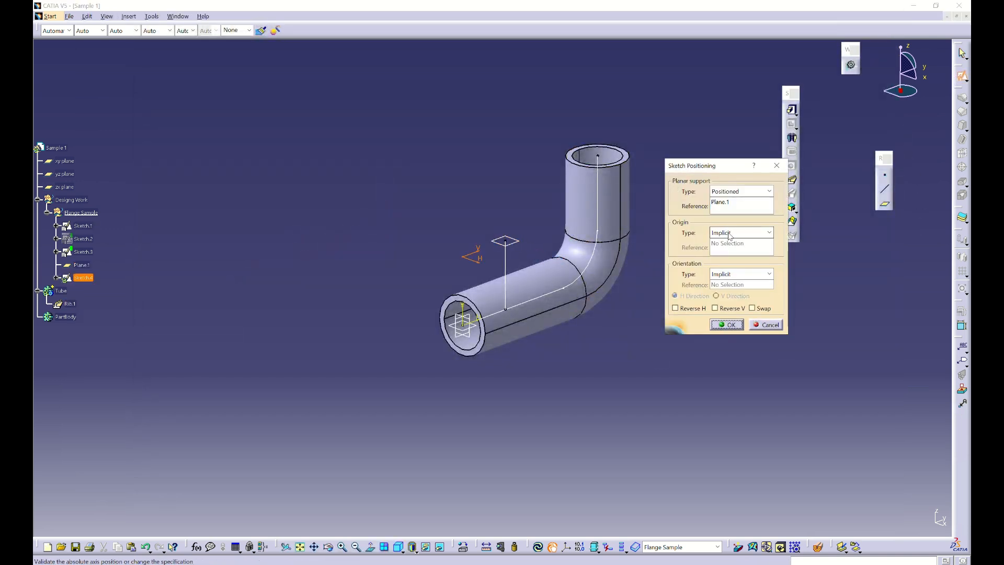
pyautogui.click(733, 233)
pyautogui.click(734, 263)
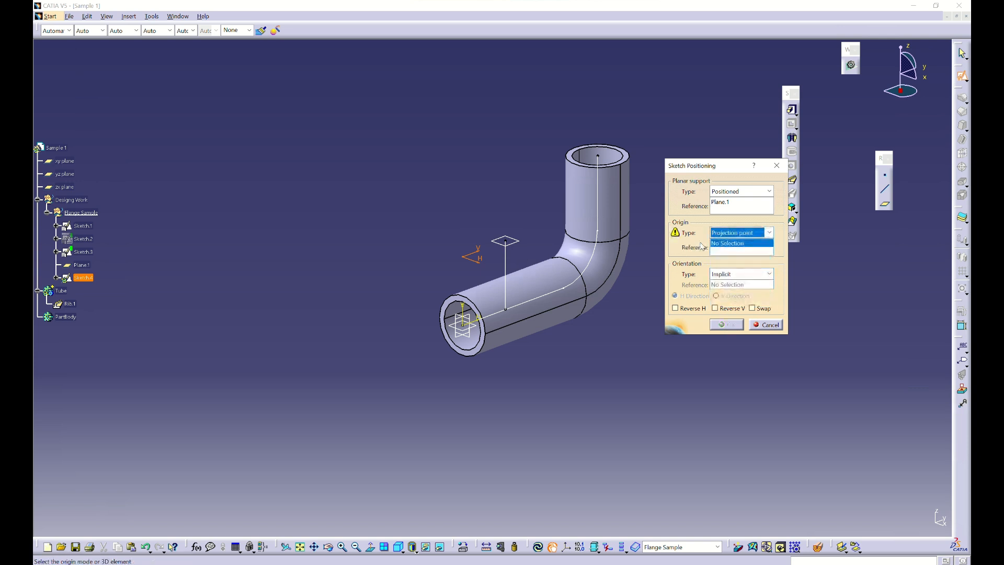
pyautogui.press('Escape')
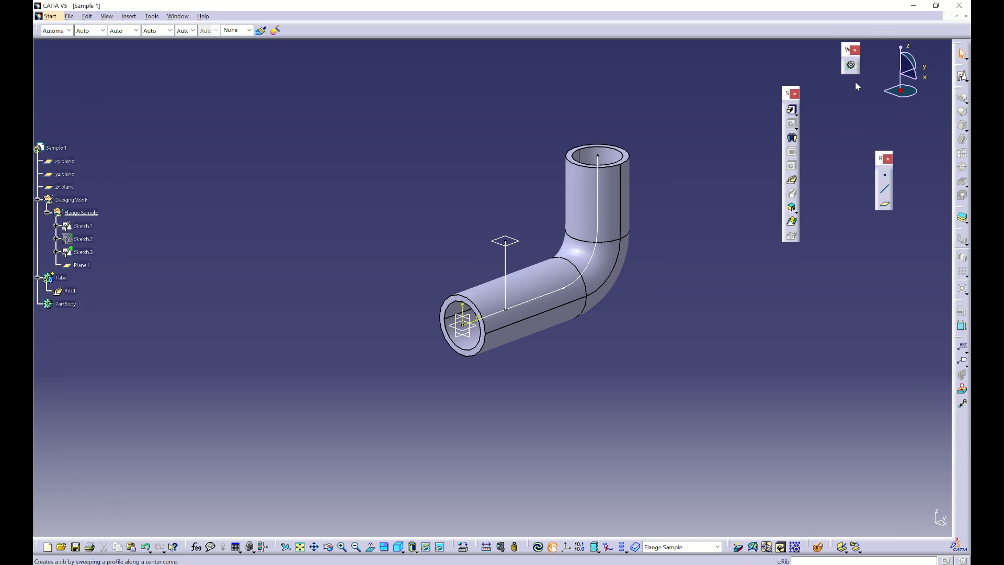
# Start a positioned sketch on the plane above the branch line, with its origin at the projected upper end point of that line
pyautogui.moveTo(962, 67)
pyautogui.mouseDown()
pyautogui.moveTo(848, 104)
pyautogui.moveTo(842, 121)
pyautogui.mouseUp()
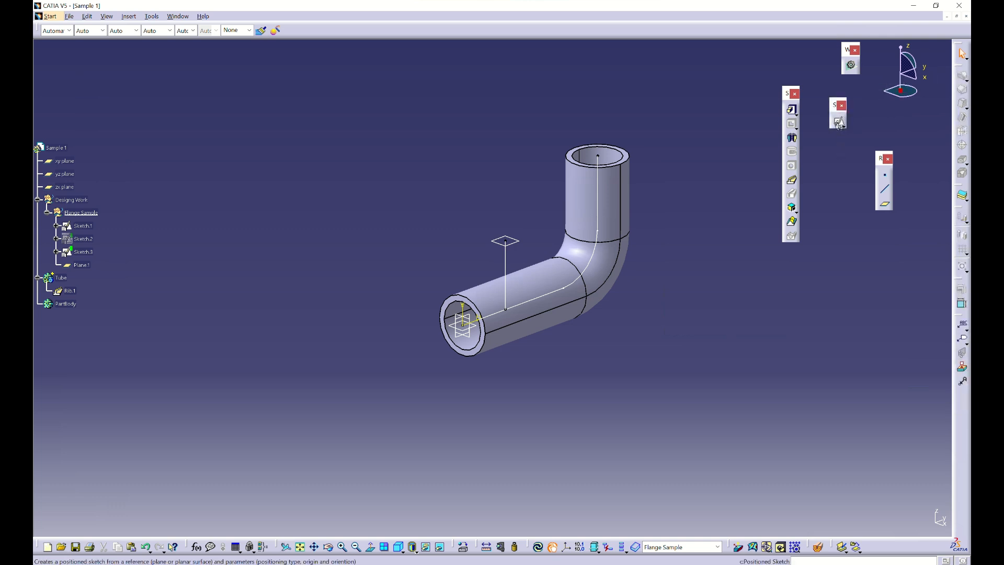
pyautogui.click(839, 123)
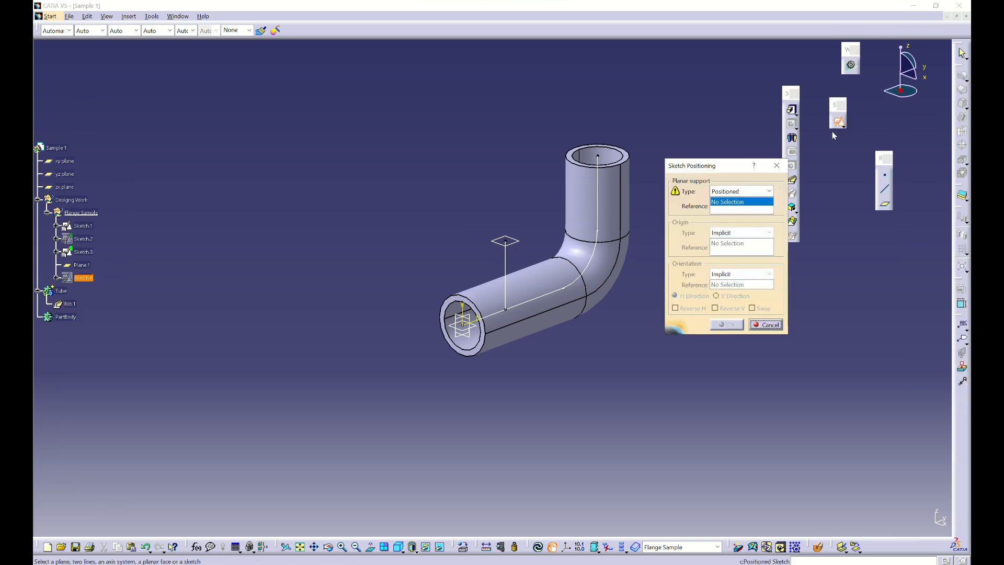
pyautogui.click(516, 246)
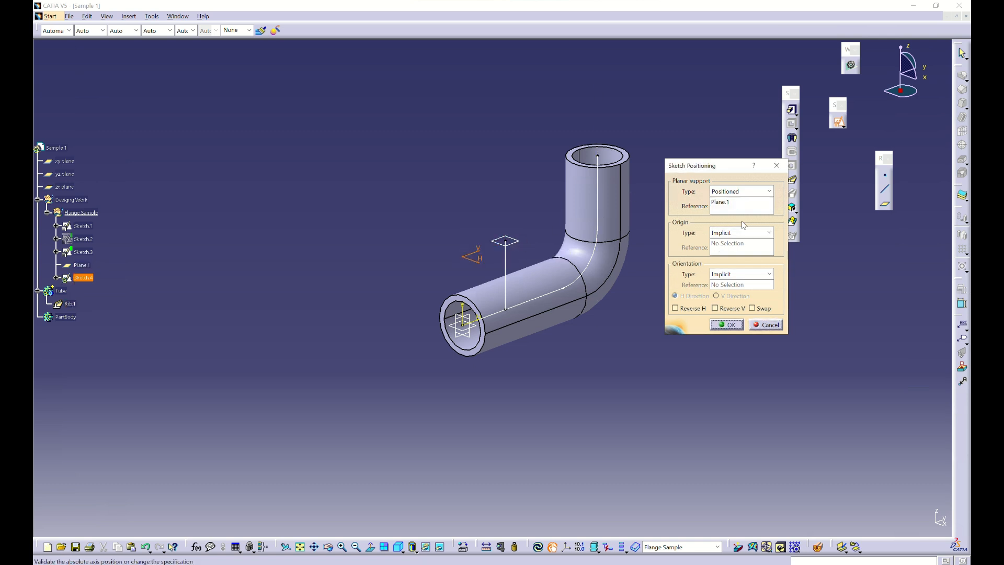
pyautogui.click(733, 235)
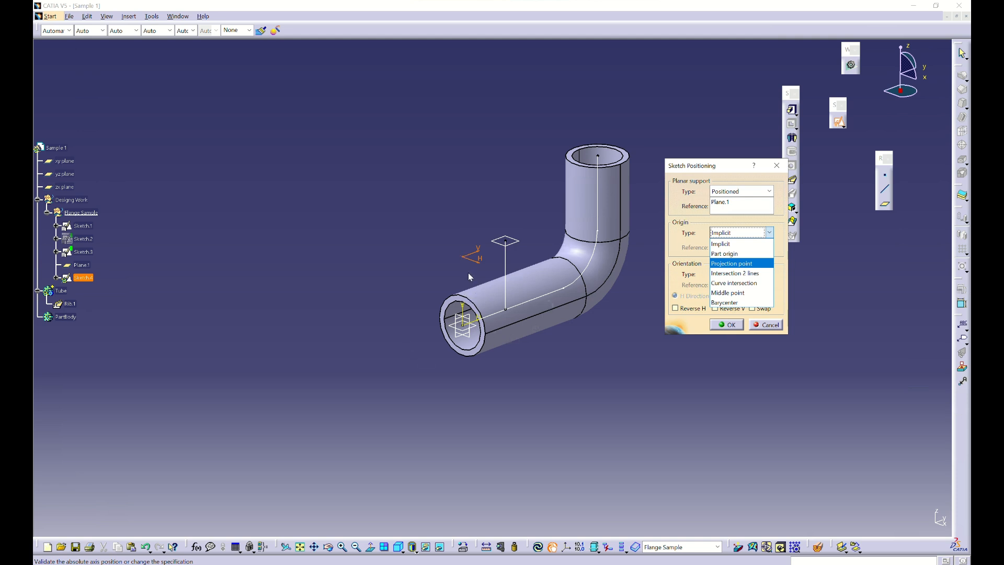
pyautogui.click(726, 264)
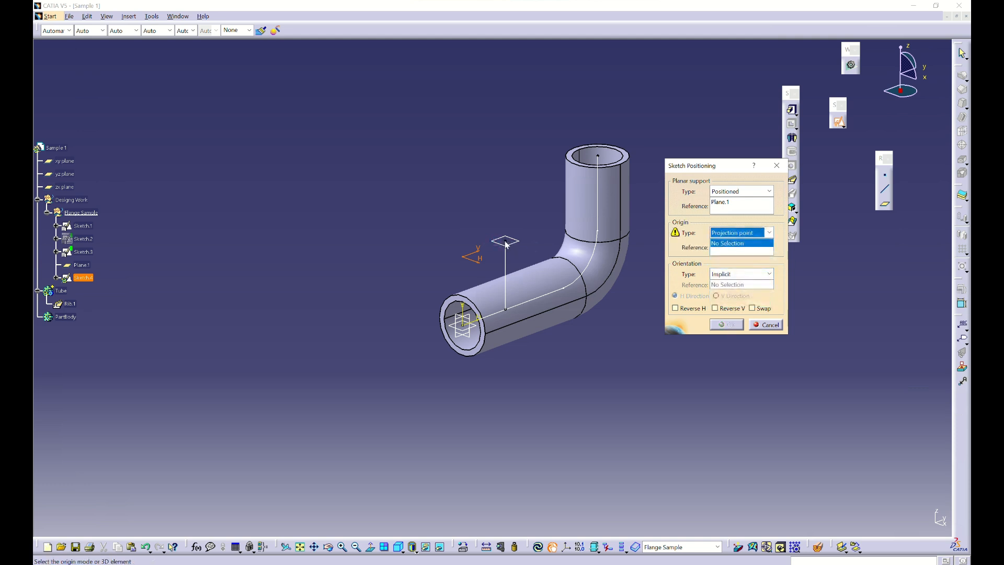
pyautogui.click(510, 243)
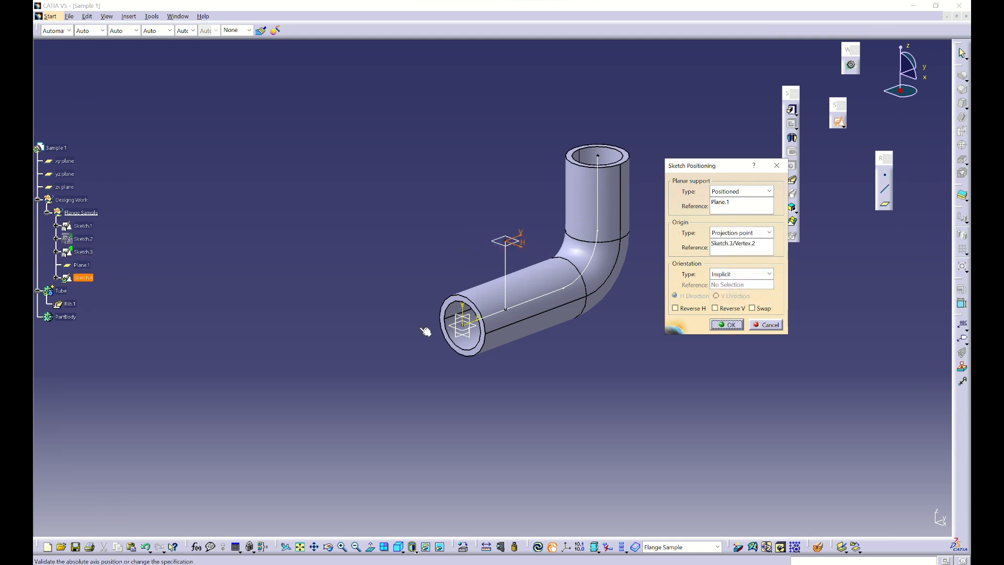
pyautogui.moveTo(412, 348)
pyautogui.mouseDown(button='middle')
pyautogui.moveTo(555, 438)
pyautogui.moveTo(631, 357)
pyautogui.moveTo(734, 328)
pyautogui.mouseUp(button='middle')
pyautogui.click(730, 325)
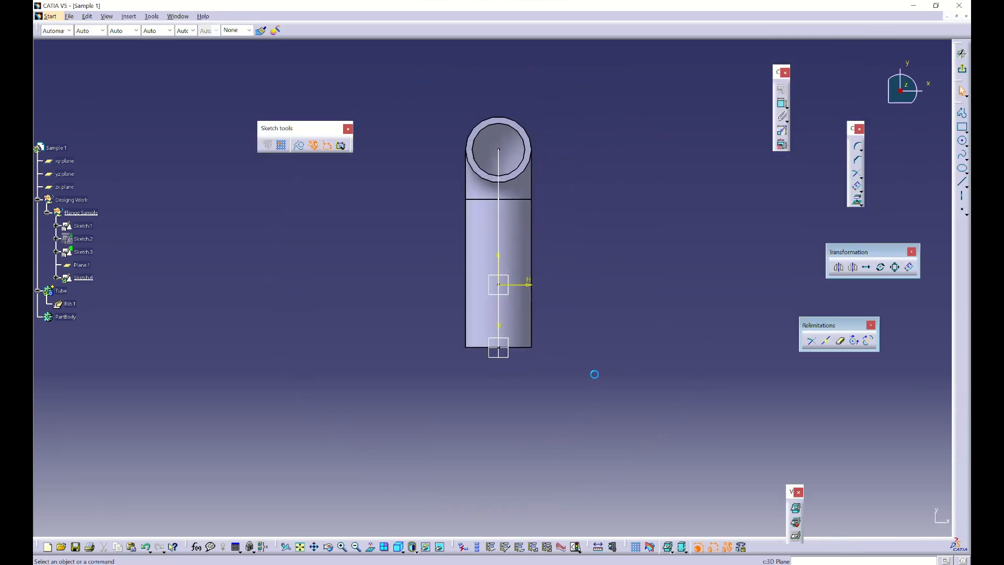
# Check the branch diameter on the exercise drawing, sketch a 10 mm radius circle centred on the sketch origin and exit the sketch
pyautogui.hotkey('alt', 'Tab')
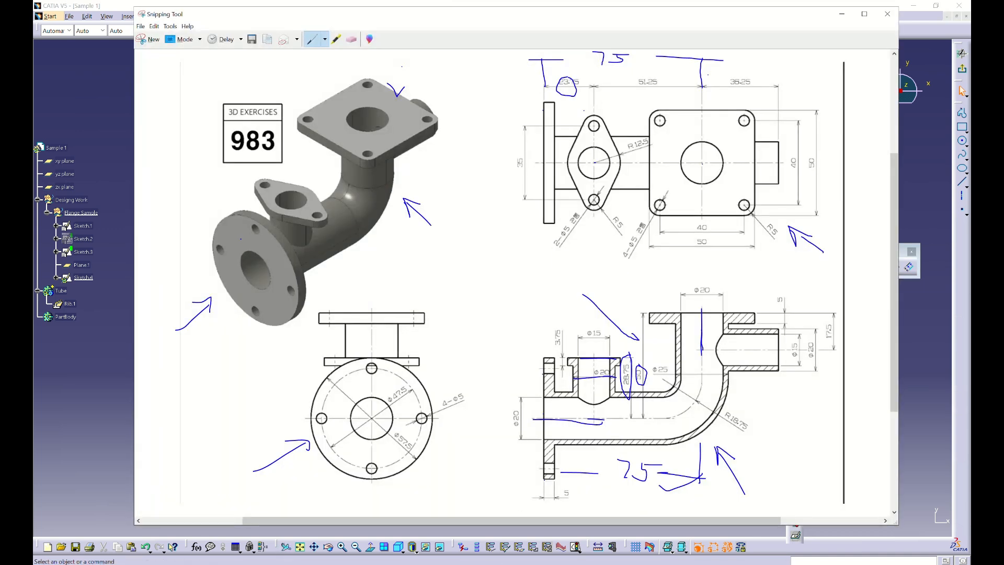
pyautogui.click(842, 14)
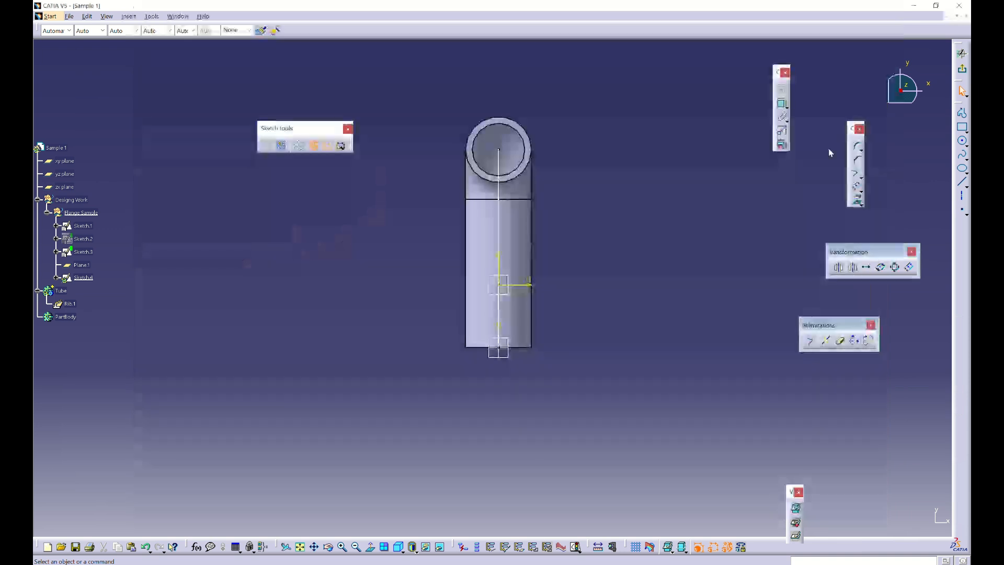
pyautogui.click(963, 144)
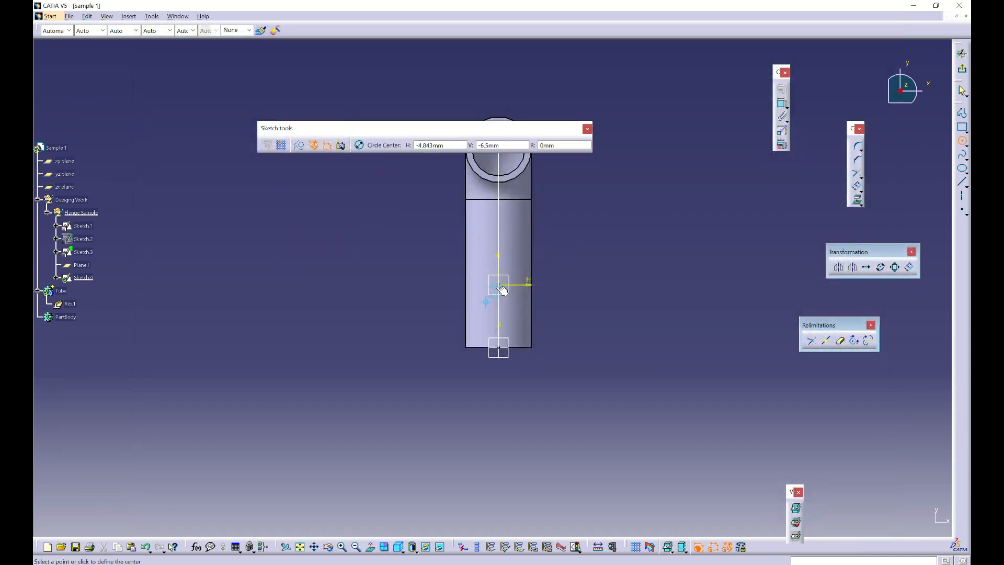
pyautogui.click(502, 286)
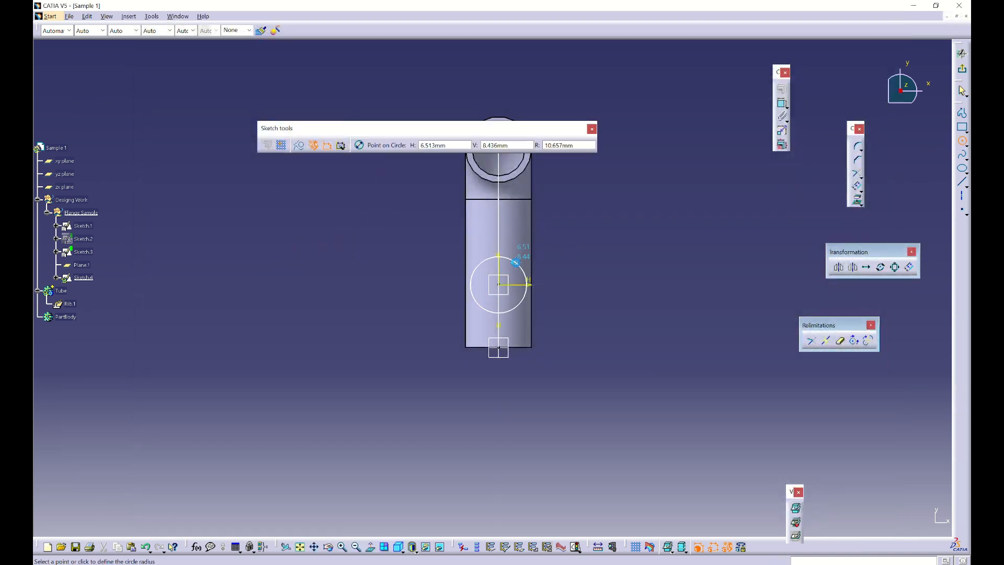
pyautogui.press('Tab')
pyautogui.press('Tab')
pyautogui.press('Tab')
pyautogui.write('10')
pyautogui.press('Return')
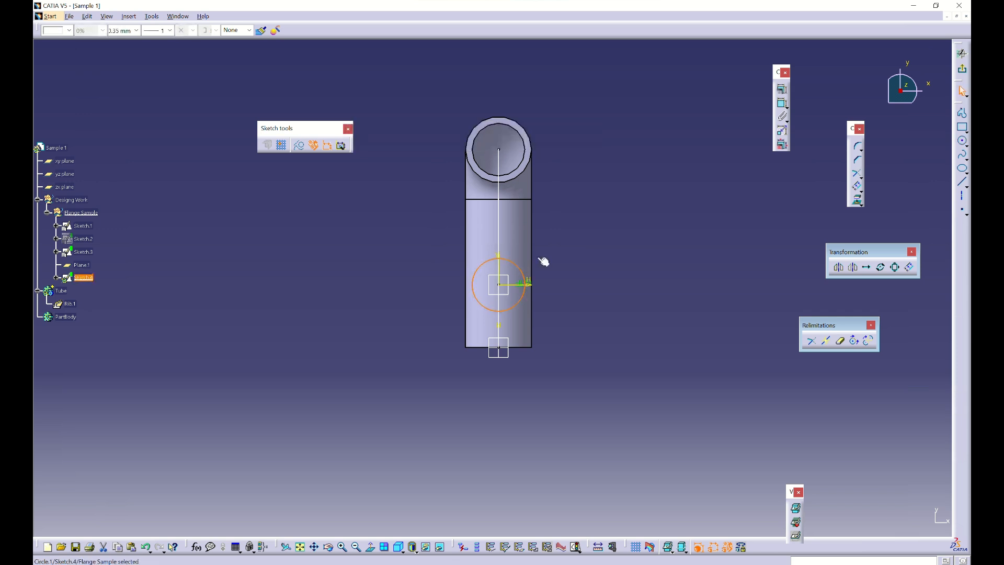
pyautogui.click(962, 69)
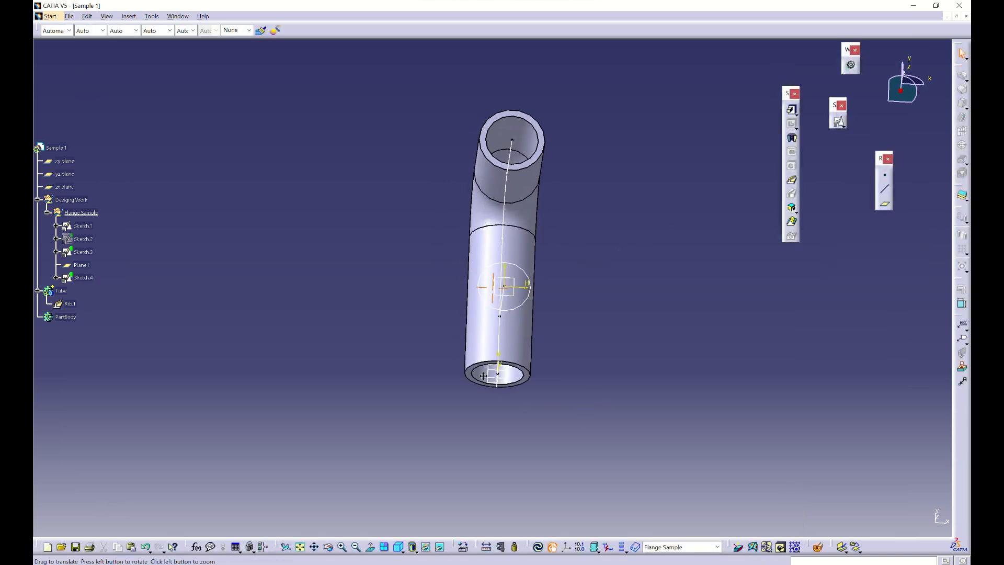
# Review the small branch on the exercise 983 drawing in Snipping Tool and return to CATIA
pyautogui.moveTo(483, 376); pyautogui.dragTo(418, 345, button='middle')
pyautogui.hotkey('alt', 'Tab')
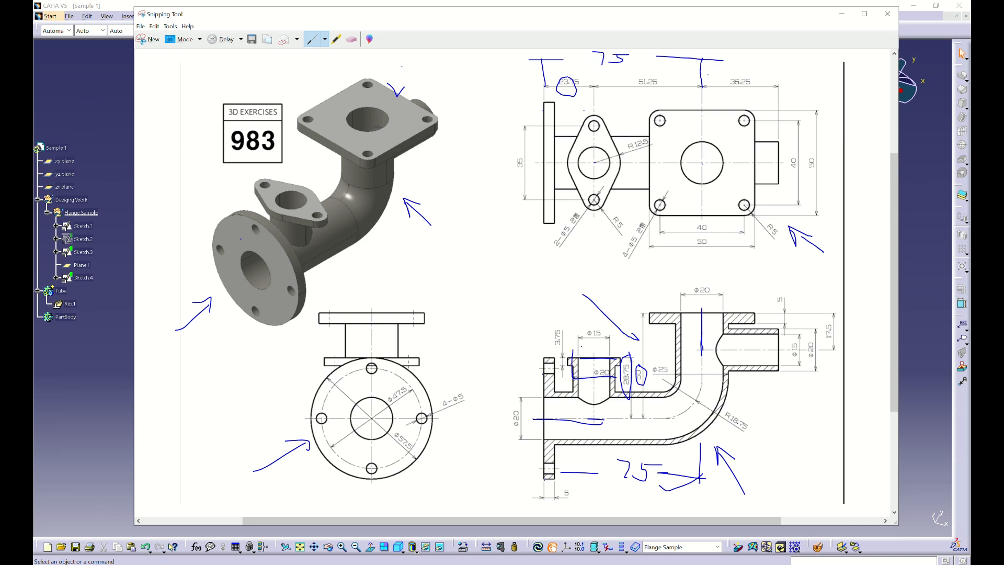
pyautogui.click(843, 14)
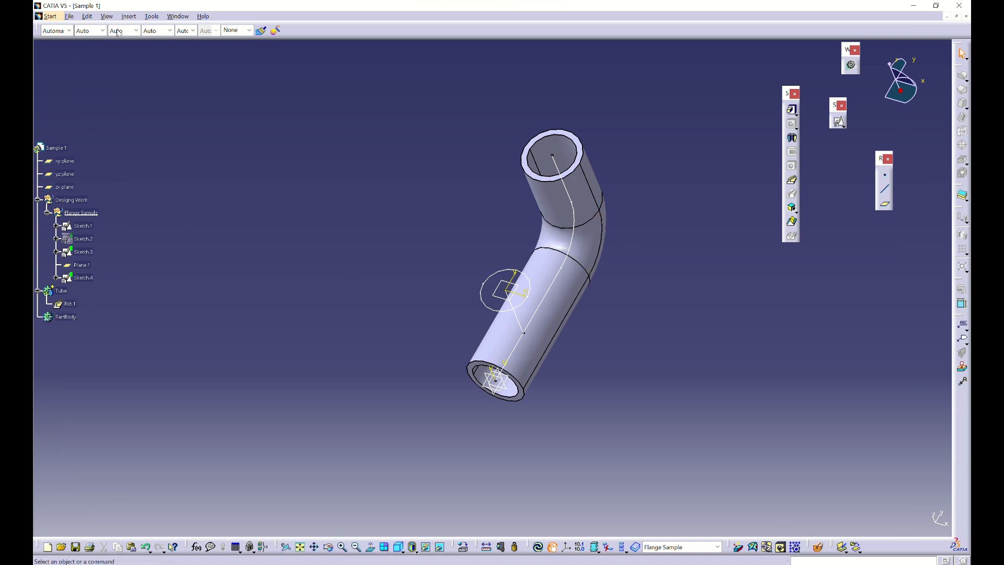
pyautogui.click(125, 17)
pyautogui.press('Escape')
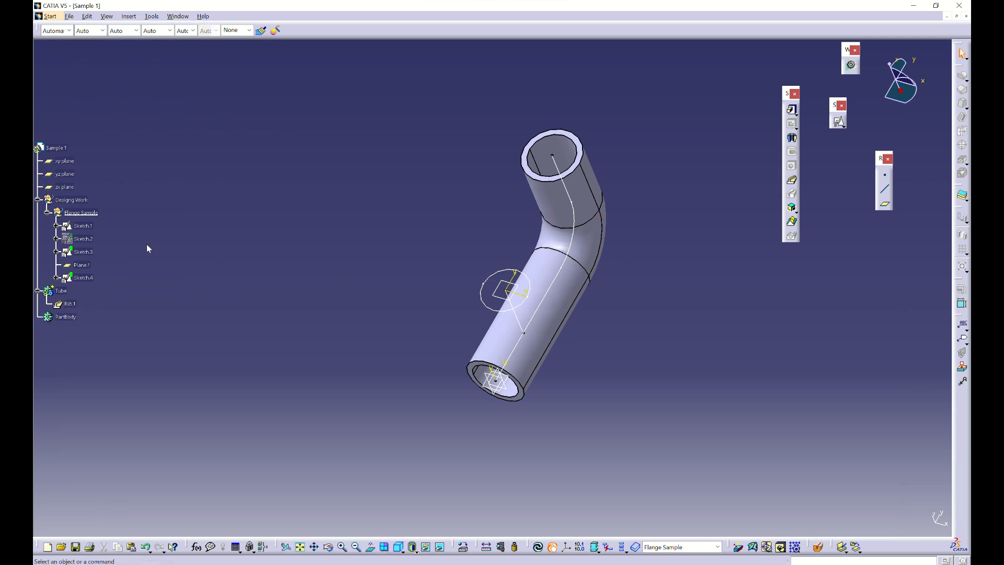
# Rename the Tube body as Man Tube Body
pyautogui.rightClick(60, 291)
pyautogui.click(92, 340)
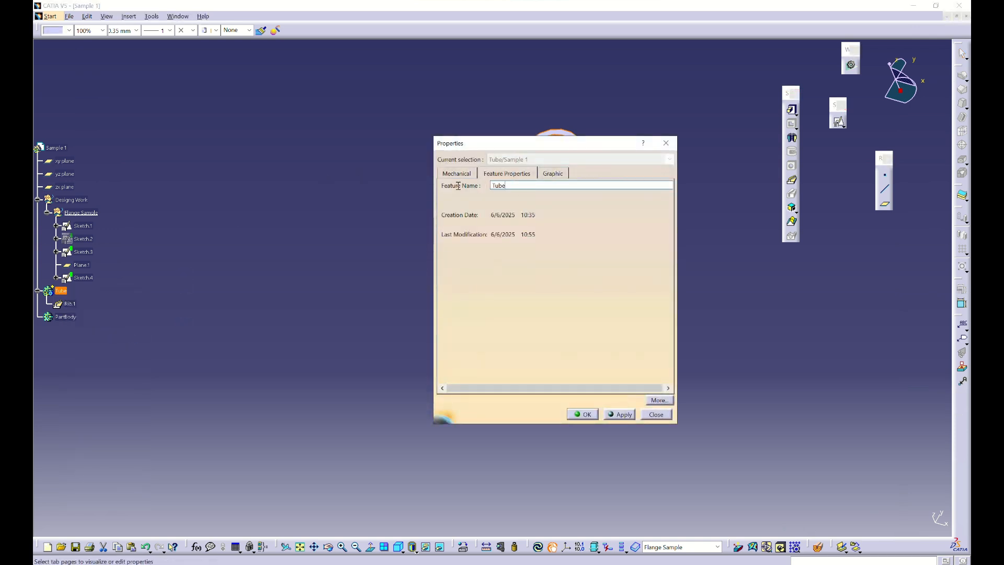
pyautogui.write('Man')
pyautogui.click(542, 184)
pyautogui.click(508, 186)
pyautogui.click(540, 187)
pyautogui.write('Body')
pyautogui.click(582, 414)
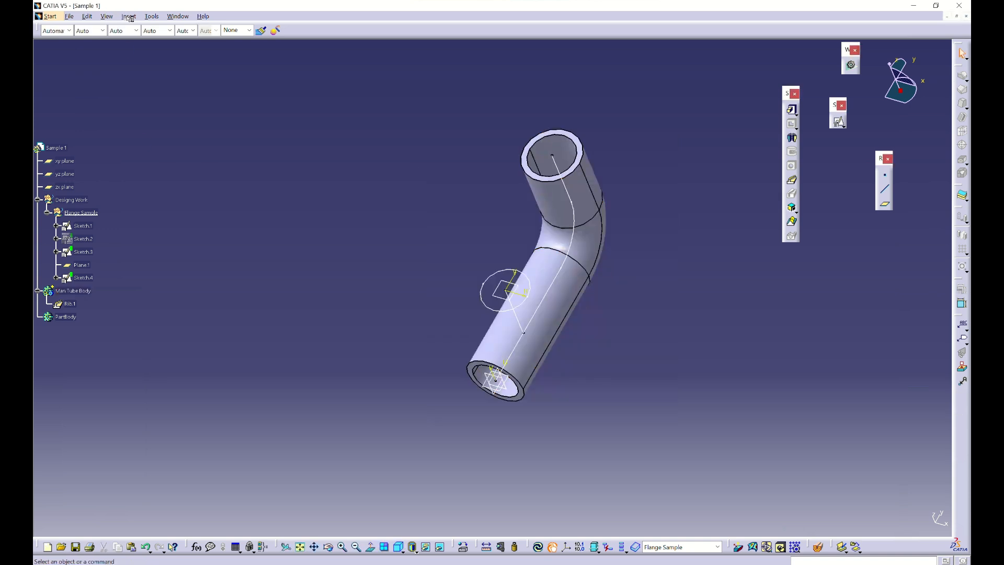
# Insert a new body and name it Tube 1
pyautogui.click(128, 17)
pyautogui.click(141, 41)
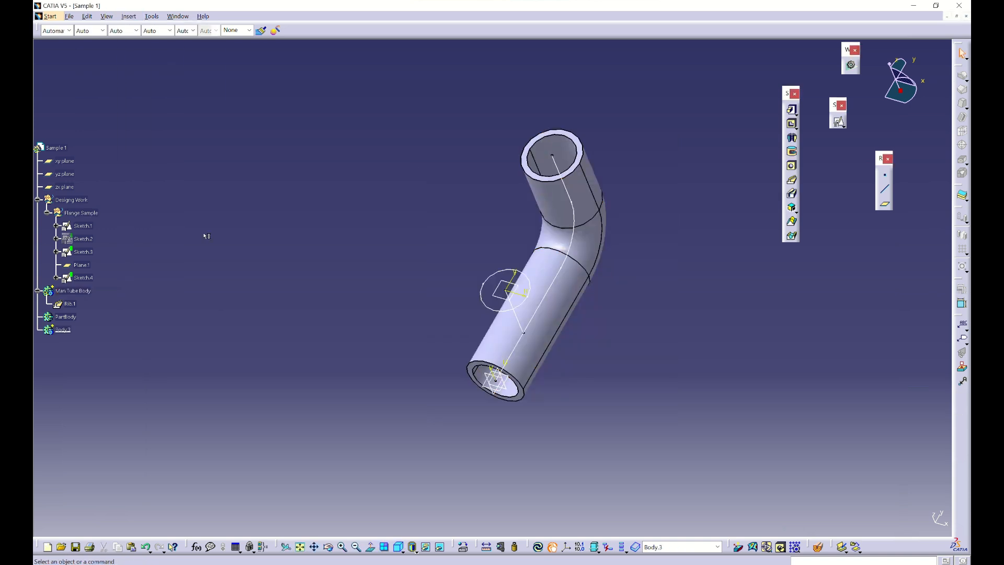
pyautogui.rightClick(63, 329)
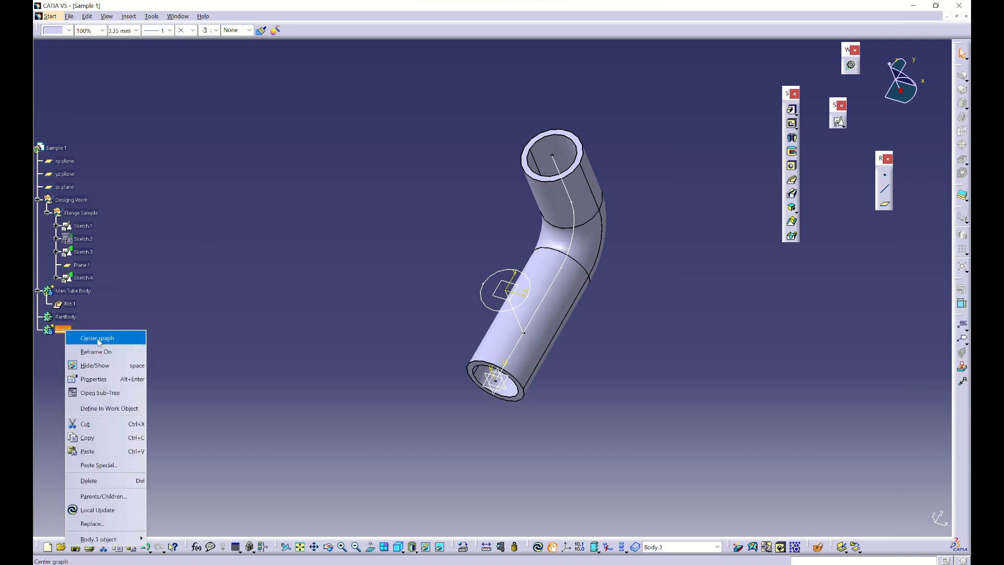
pyautogui.click(110, 378)
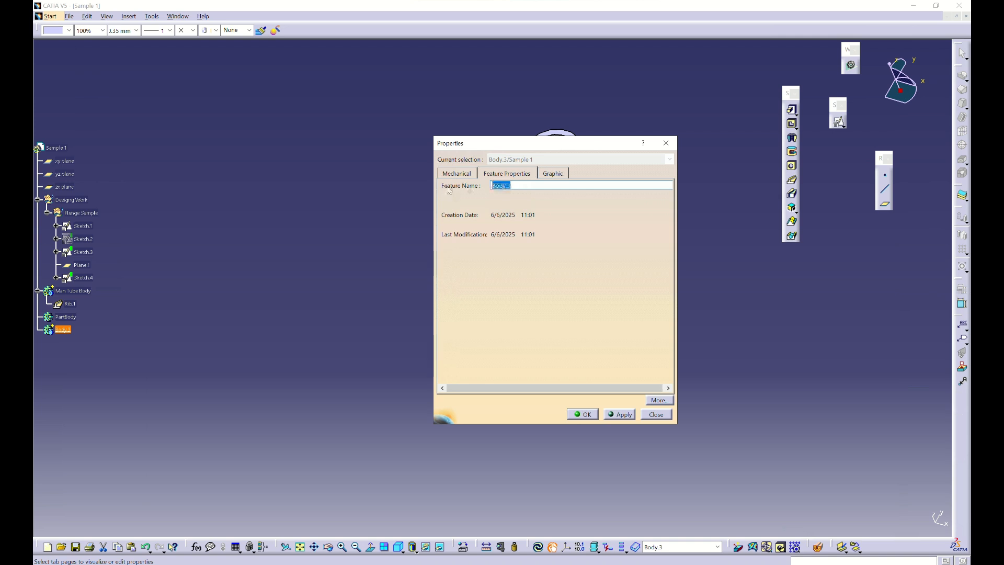
pyautogui.write('Tube 1')
pyautogui.press('Return')
pyautogui.click(657, 313)
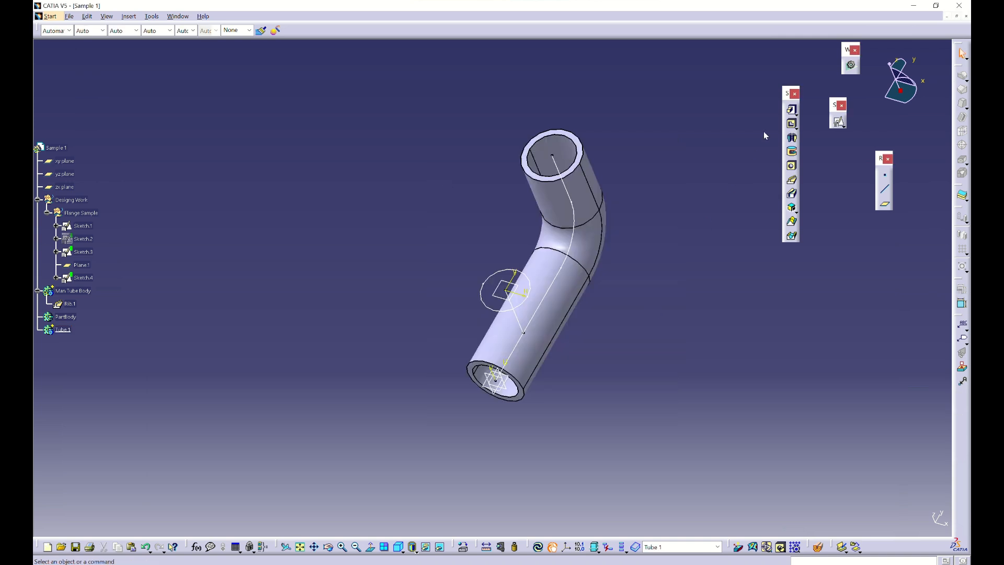
# Set up a Rib in Tube 1 with the branch circle Sketch.4 as profile and the vertical branch line Sketch.3 as centre curve
pyautogui.click(82, 252)
pyautogui.click(82, 278)
pyautogui.click(370, 288)
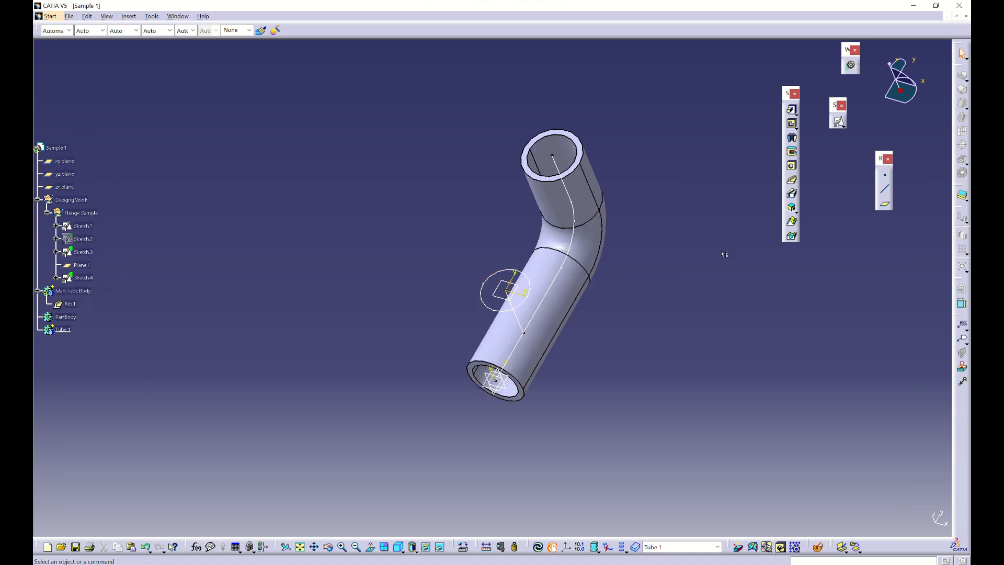
pyautogui.click(792, 180)
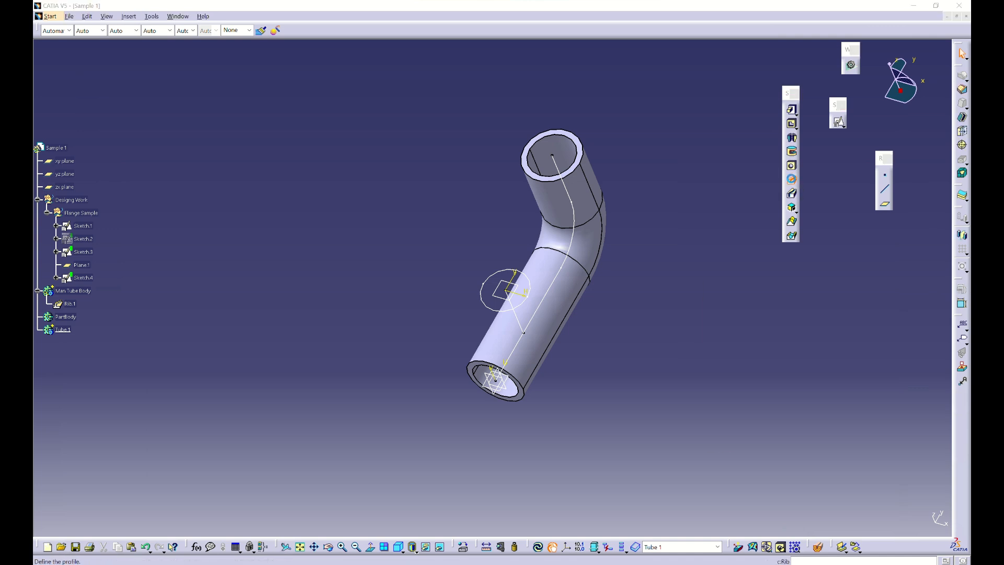
pyautogui.moveTo(405, 425)
pyautogui.mouseDown(button='middle')
pyautogui.moveTo(381, 341)
pyautogui.moveTo(452, 293)
pyautogui.moveTo(491, 296)
pyautogui.mouseUp(button='middle')
pyautogui.click(518, 298)
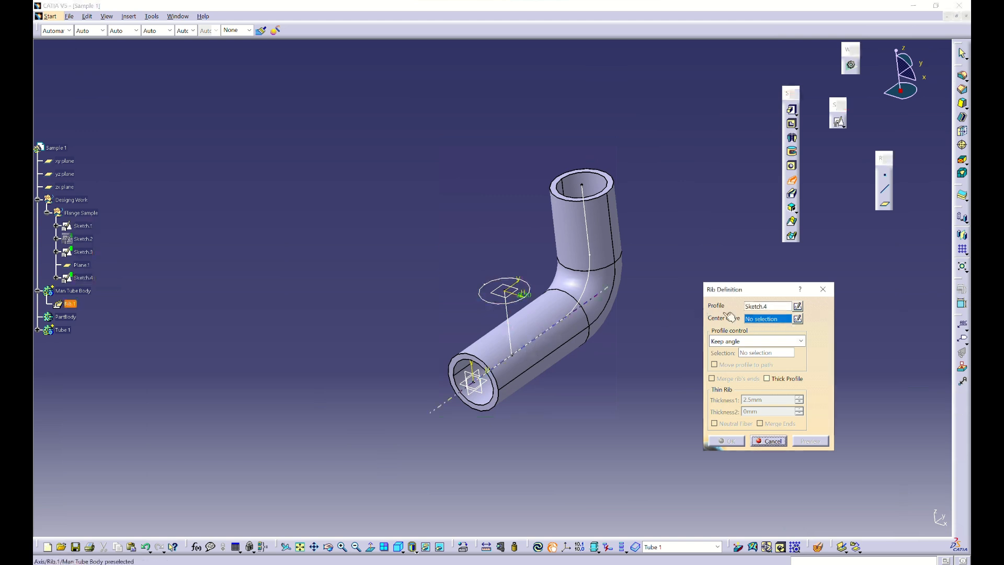
pyautogui.click(512, 314)
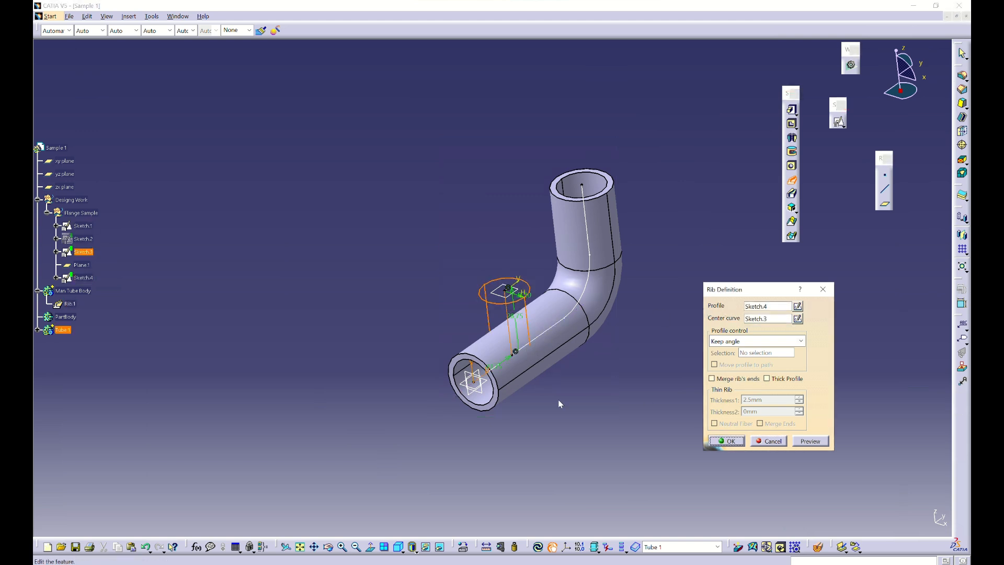
# Make the branch rib a thick profile with Thickness1 of 2.5 mm and Thickness2 of 0 mm, and create it
pyautogui.moveTo(558, 404); pyautogui.dragTo(508, 332, button='middle')
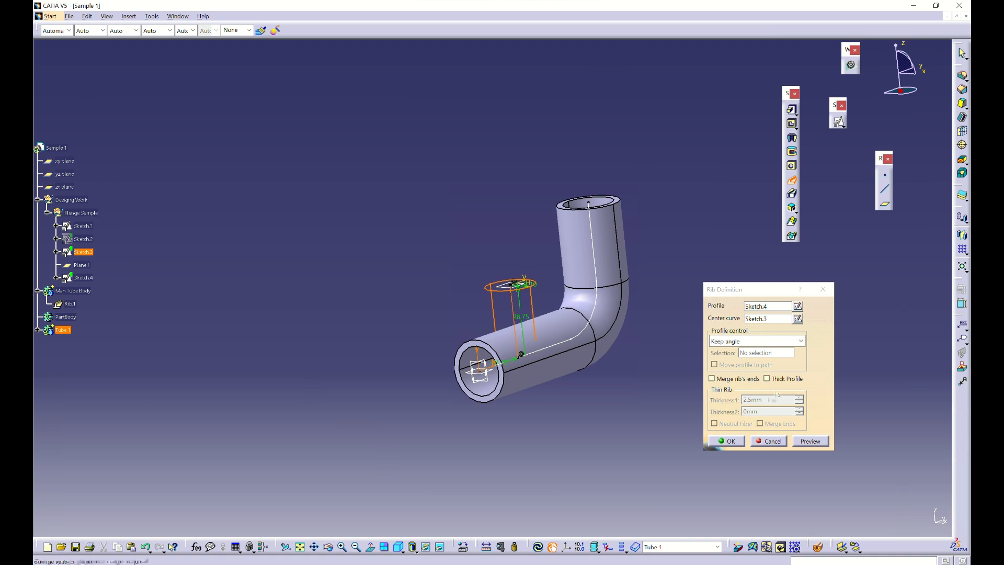
pyautogui.click(766, 379)
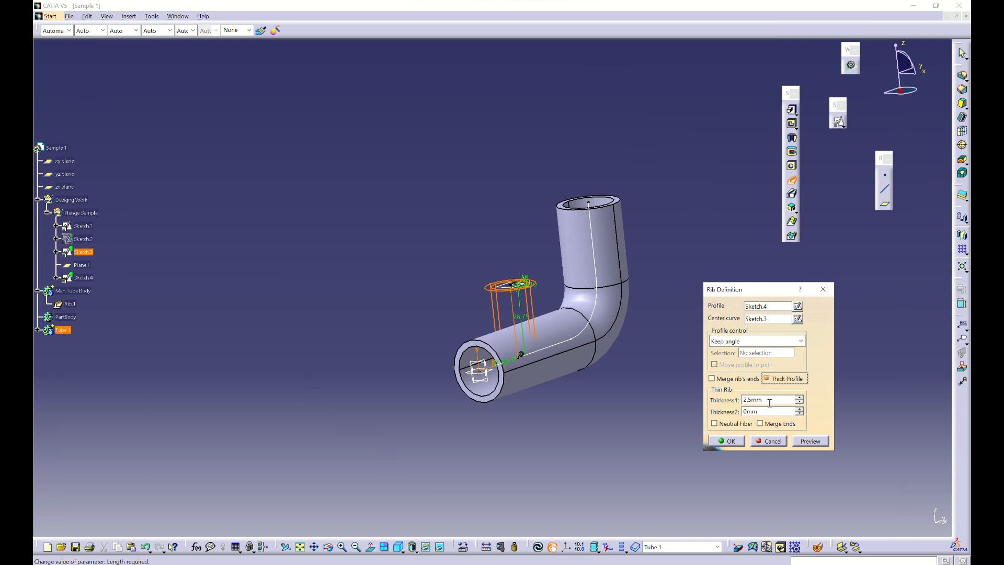
pyautogui.moveTo(504, 318); pyautogui.dragTo(617, 194, button='middle')
pyautogui.moveTo(568, 401); pyautogui.dragTo(457, 294, button='middle')
pyautogui.moveTo(425, 329); pyautogui.dragTo(471, 346, button='middle')
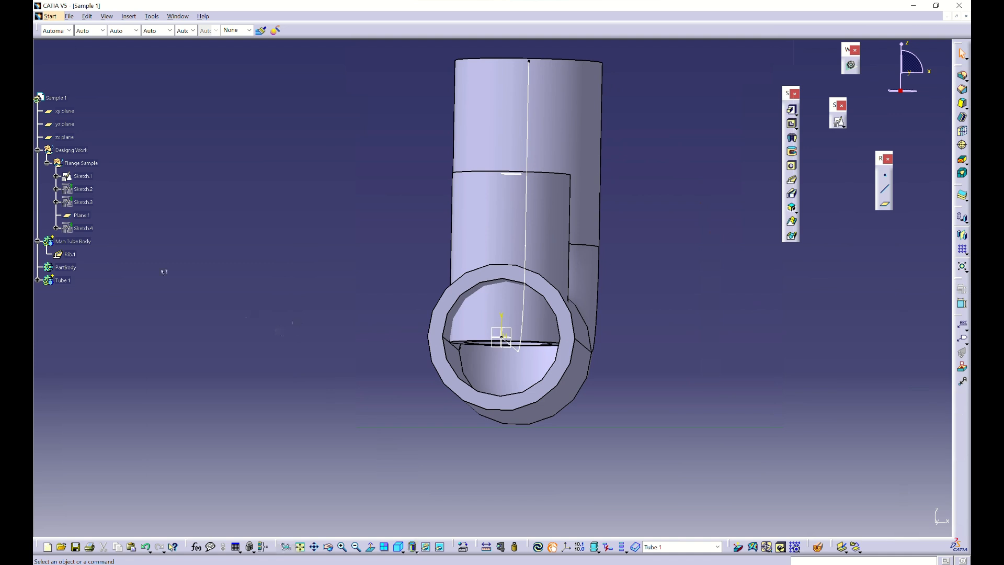
pyautogui.moveTo(198, 209); pyautogui.dragTo(181, 85, button='middle')
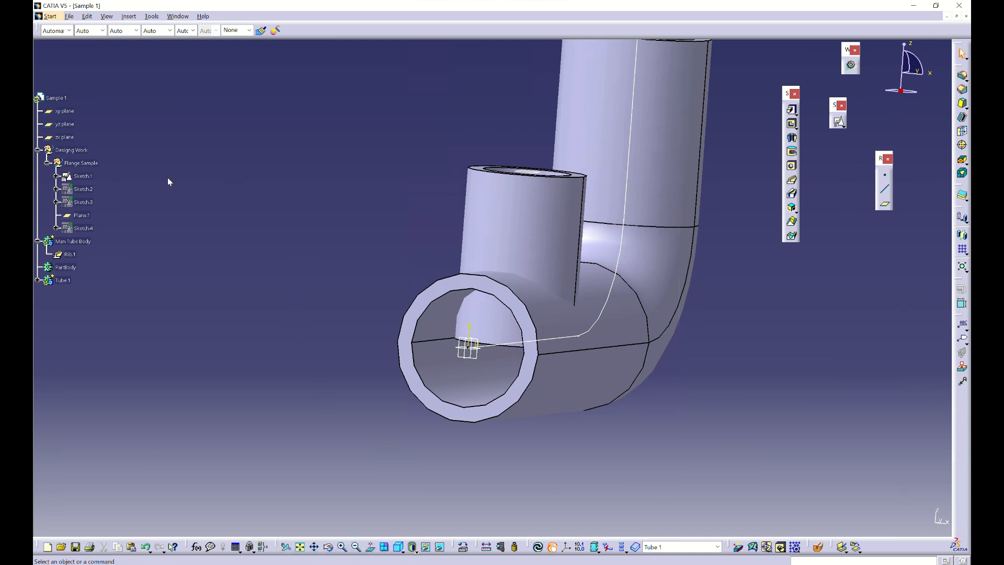
# Insert another new body and name it Combined Tube
pyautogui.click(133, 17)
pyautogui.click(145, 42)
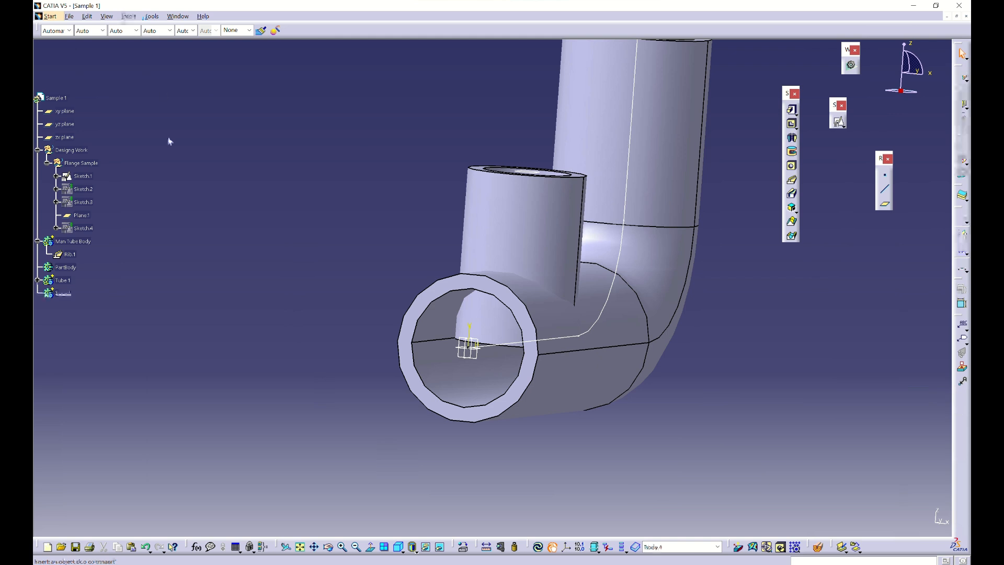
pyautogui.click(63, 293)
pyautogui.rightClick(64, 293)
pyautogui.click(99, 340)
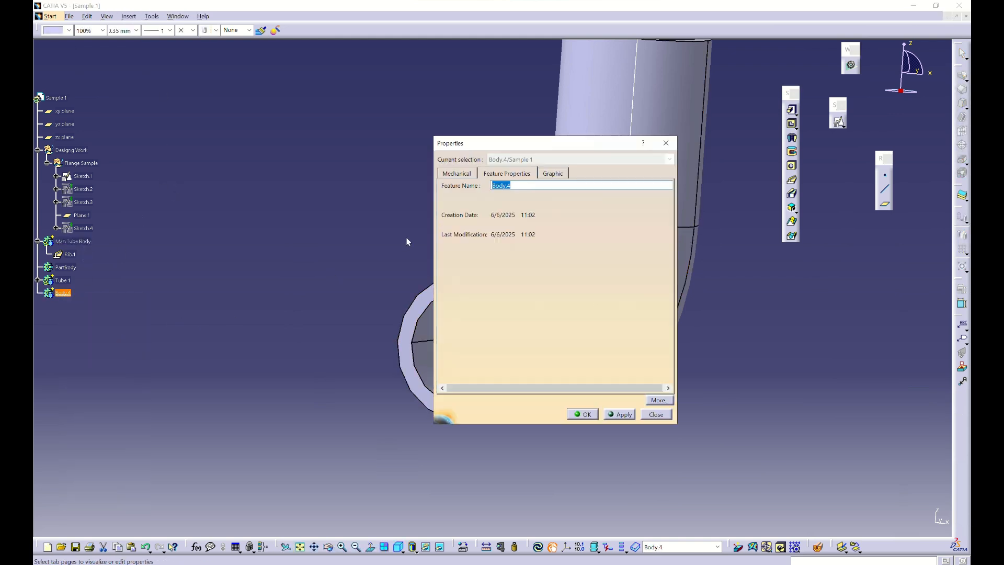
pyautogui.write('COmbin')
pyautogui.press('BackSpace')
pyautogui.press('BackSpace')
pyautogui.press('BackSpace')
pyautogui.press('BackSpace')
pyautogui.press('BackSpace')
pyautogui.press('BackSpace')
pyautogui.write('Comb')
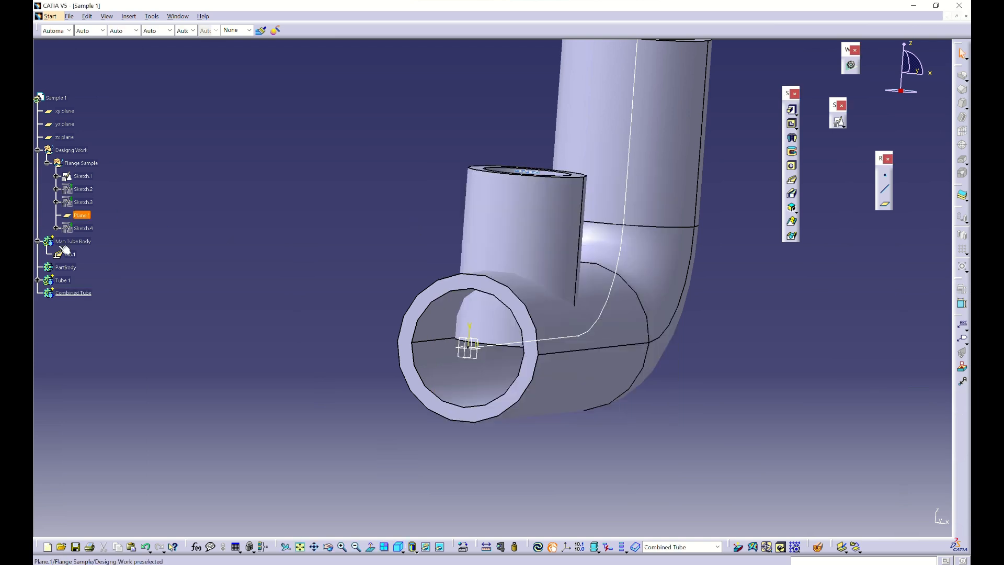
pyautogui.rightClick(81, 241)
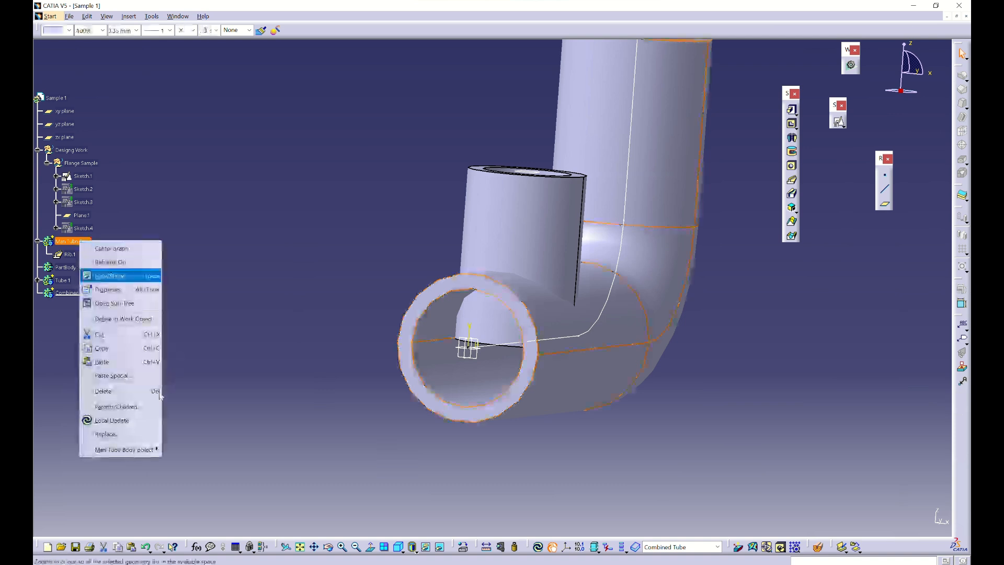
pyautogui.click(217, 360)
pyautogui.rightClick(82, 241)
pyautogui.click(161, 227)
pyautogui.rightClick(83, 241)
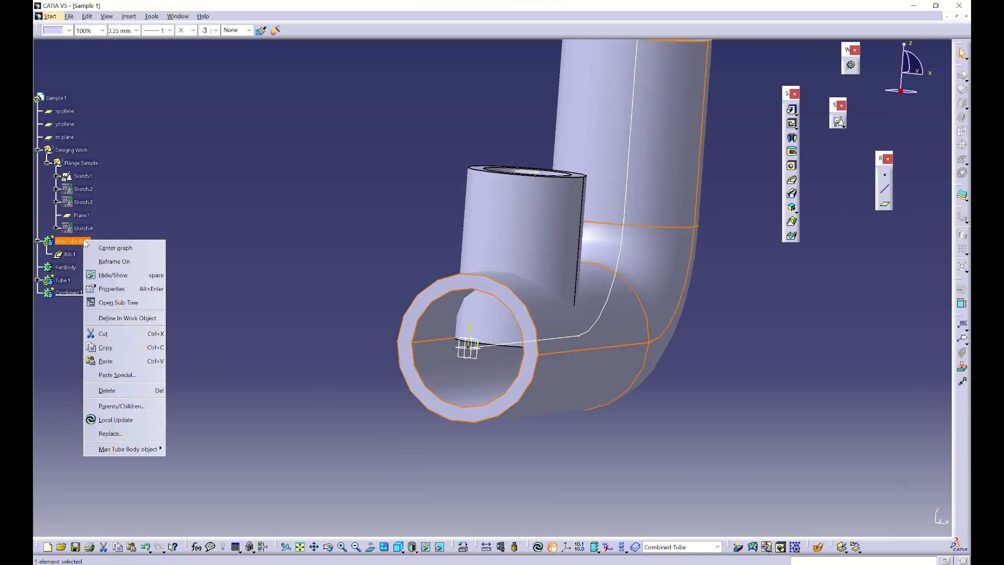
pyautogui.click(203, 218)
pyautogui.click(79, 293)
pyautogui.click(59, 301)
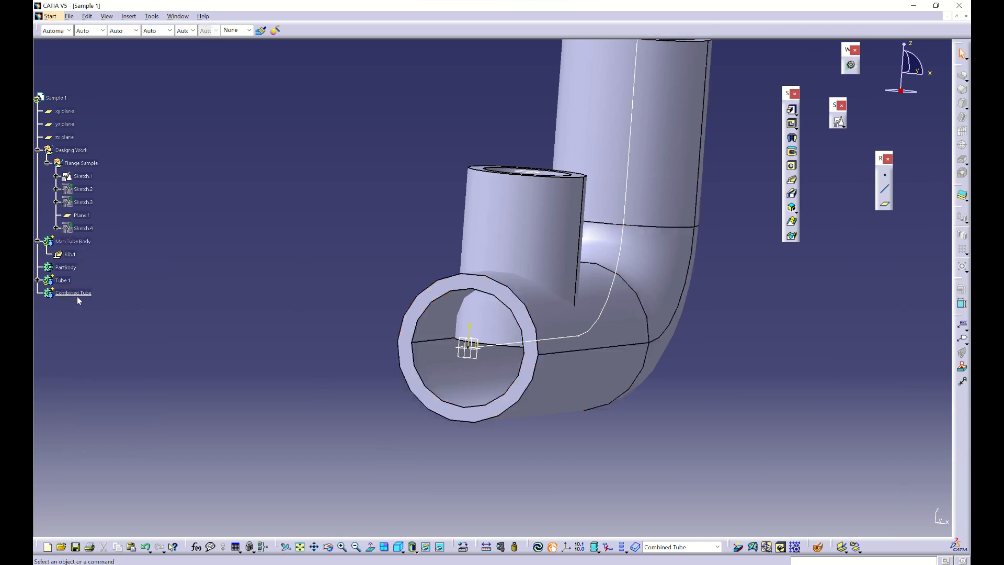
pyautogui.click(78, 293)
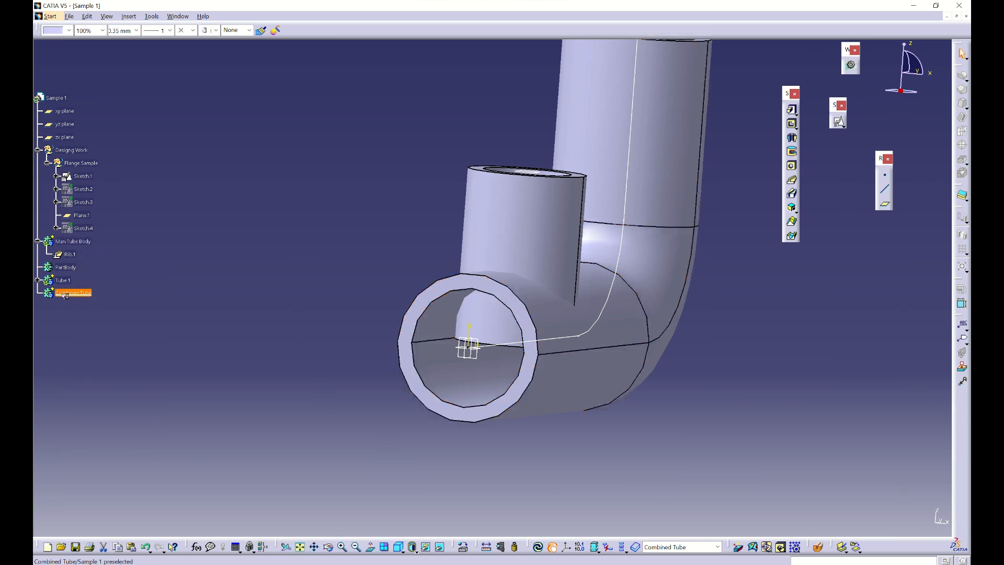
# Add the Man Tube Body to the Combined Tube body with a Boolean Add operation
pyautogui.rightClick(79, 241)
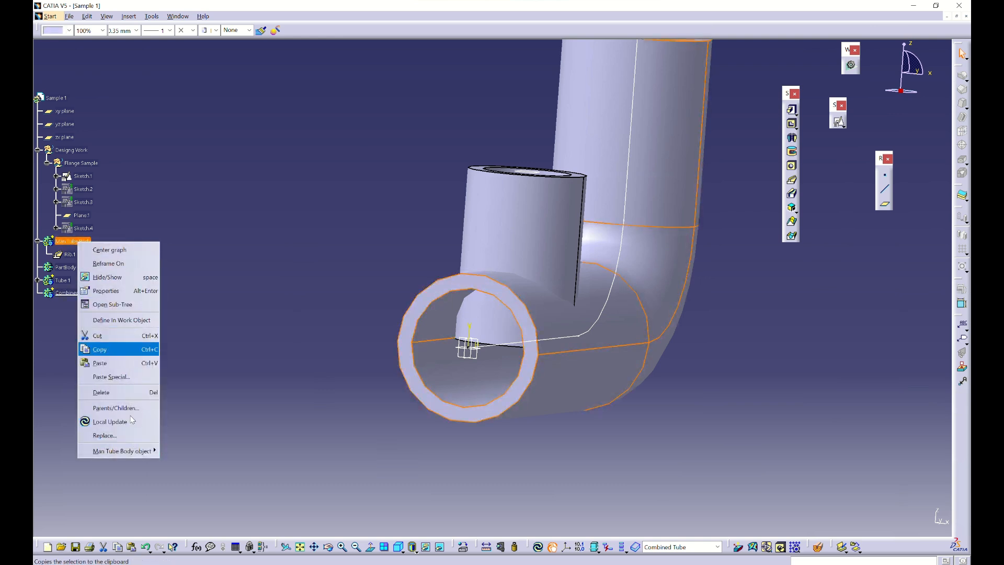
pyautogui.moveTo(137, 451)
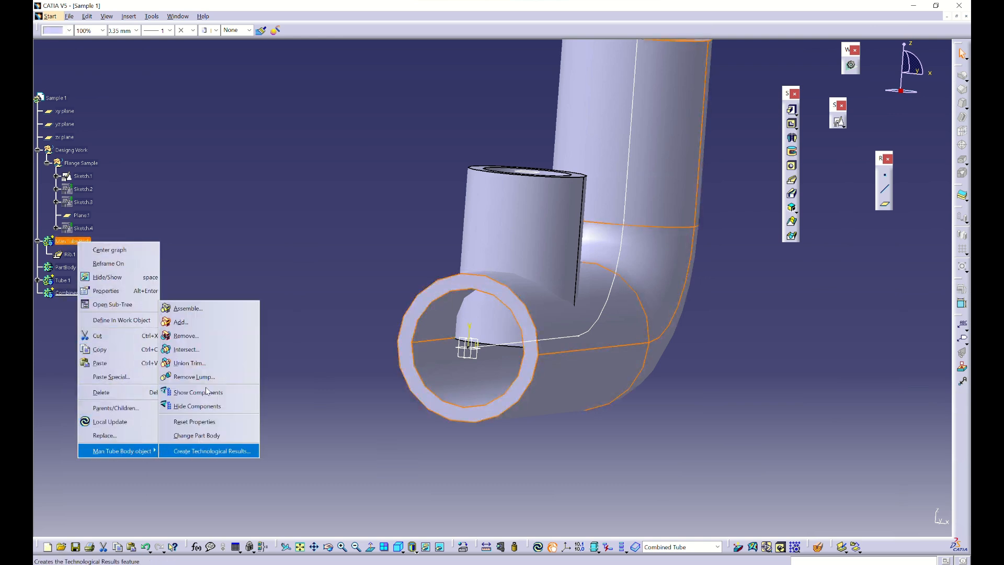
pyautogui.click(181, 322)
pyautogui.moveTo(823, 468); pyautogui.dragTo(78, 327)
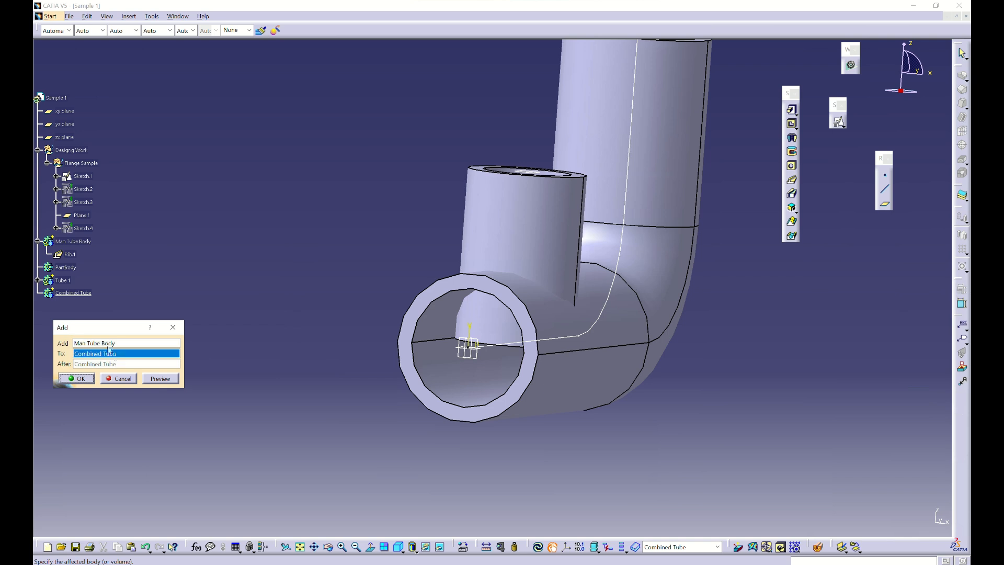
pyautogui.click(81, 380)
# Run a local update on the Combined Tube body
pyautogui.click(36, 267)
pyautogui.rightClick(74, 268)
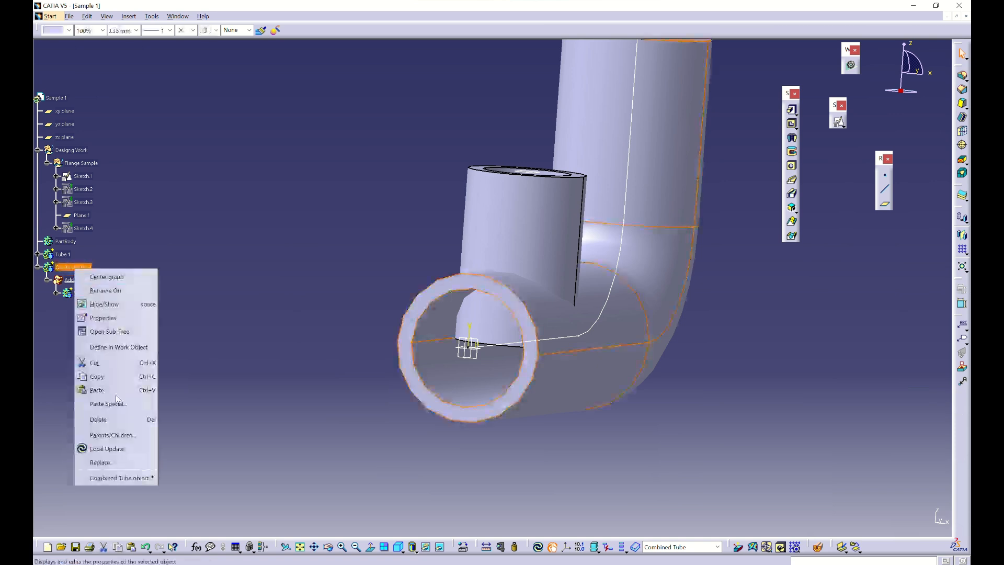
pyautogui.click(112, 444)
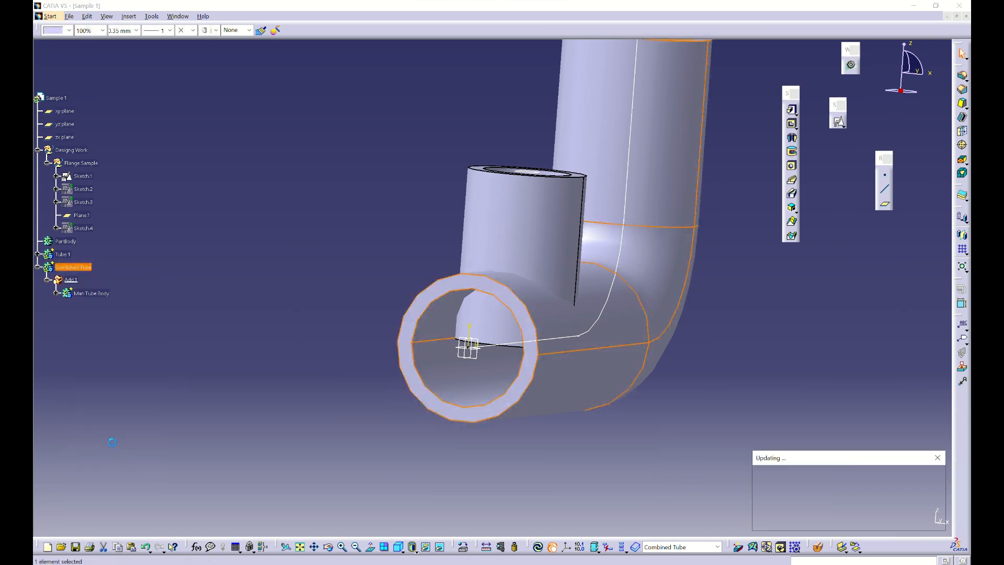
pyautogui.click(78, 268)
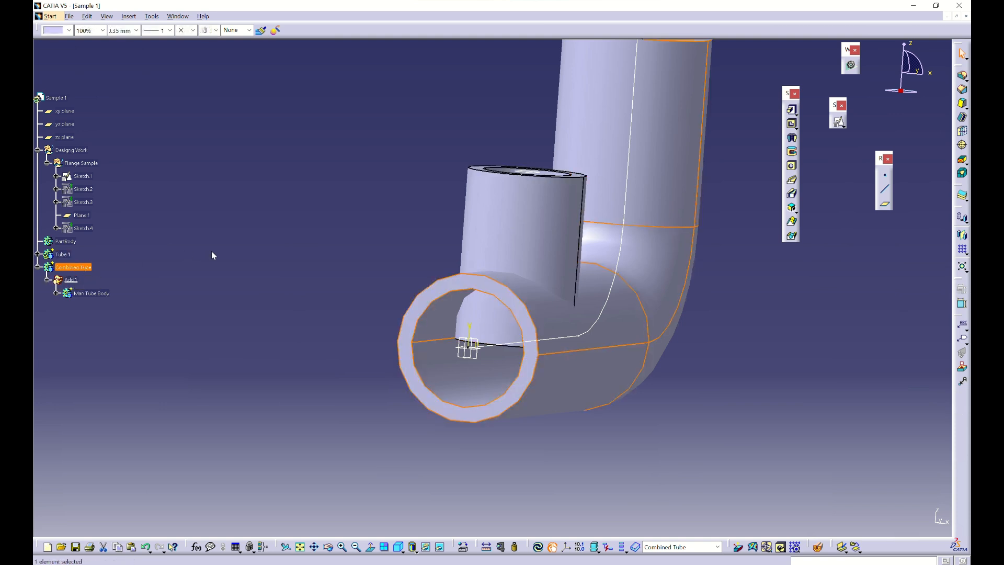
pyautogui.moveTo(37, 167); pyautogui.dragTo(54, 168)
pyautogui.click(220, 203)
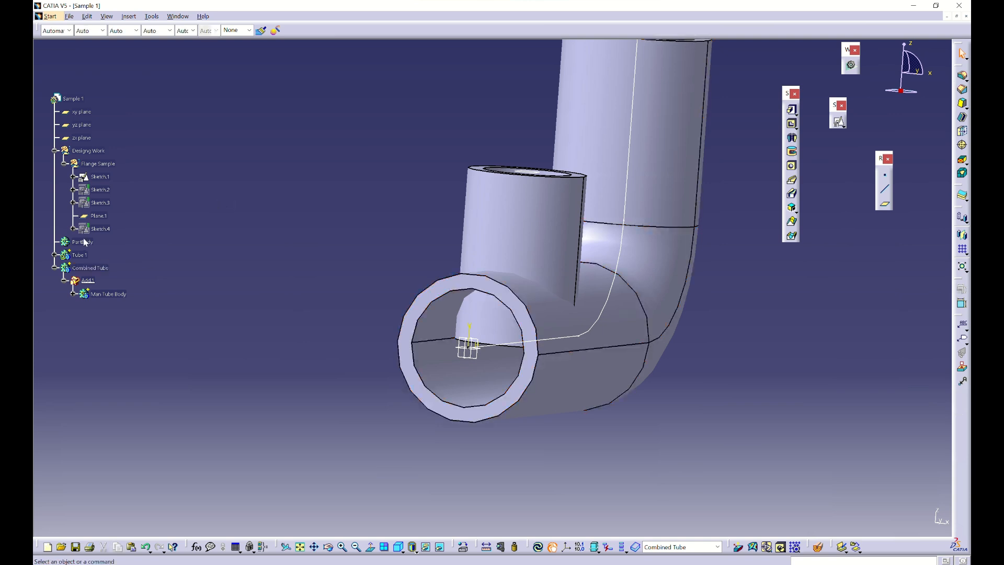
pyautogui.rightClick(83, 256)
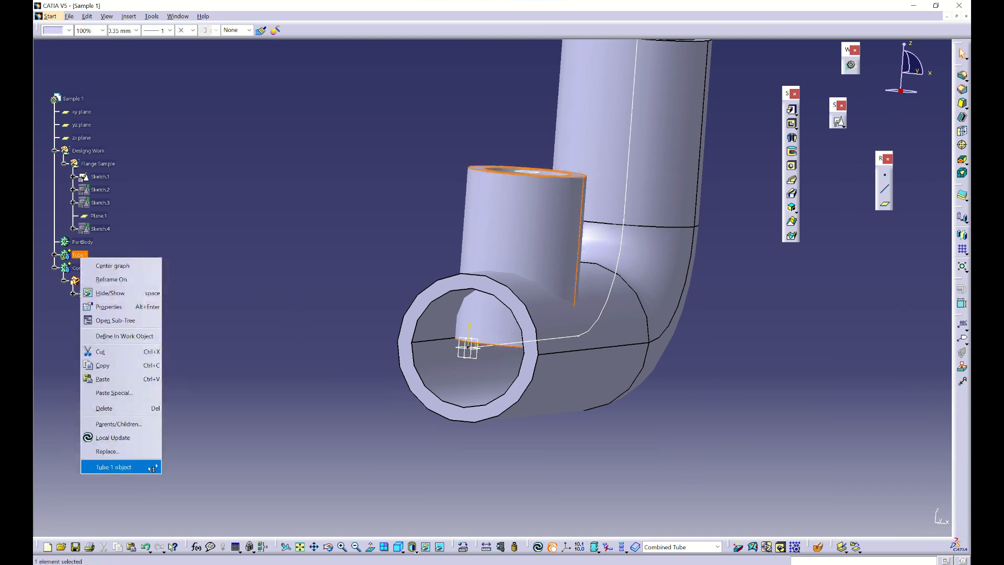
pyautogui.moveTo(150, 470)
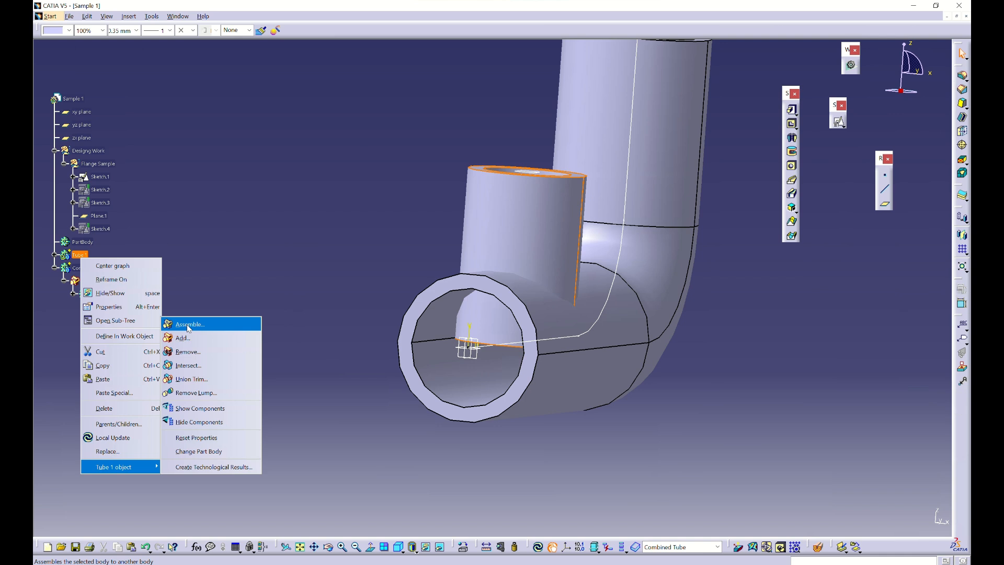
pyautogui.click(80, 255)
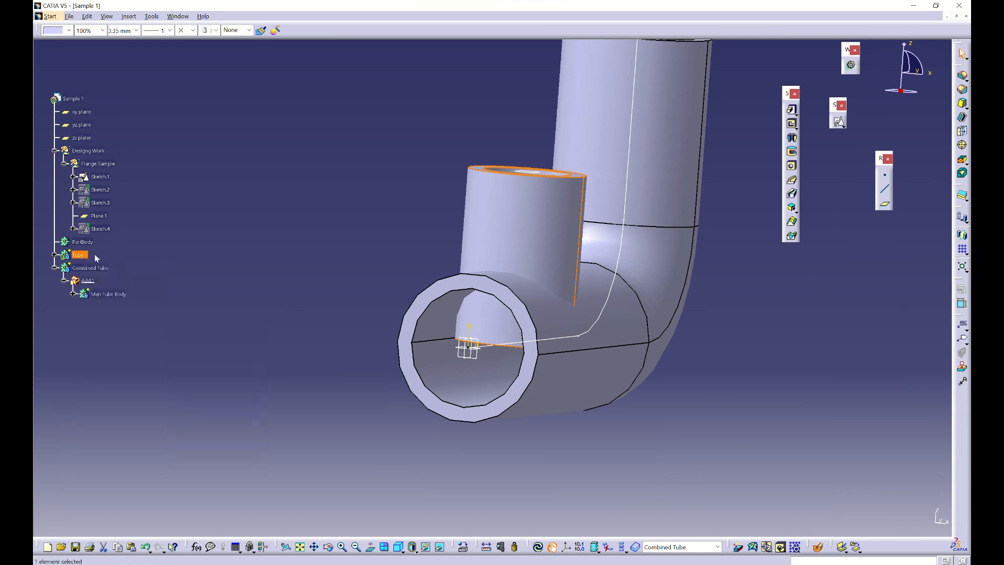
pyautogui.click(70, 254)
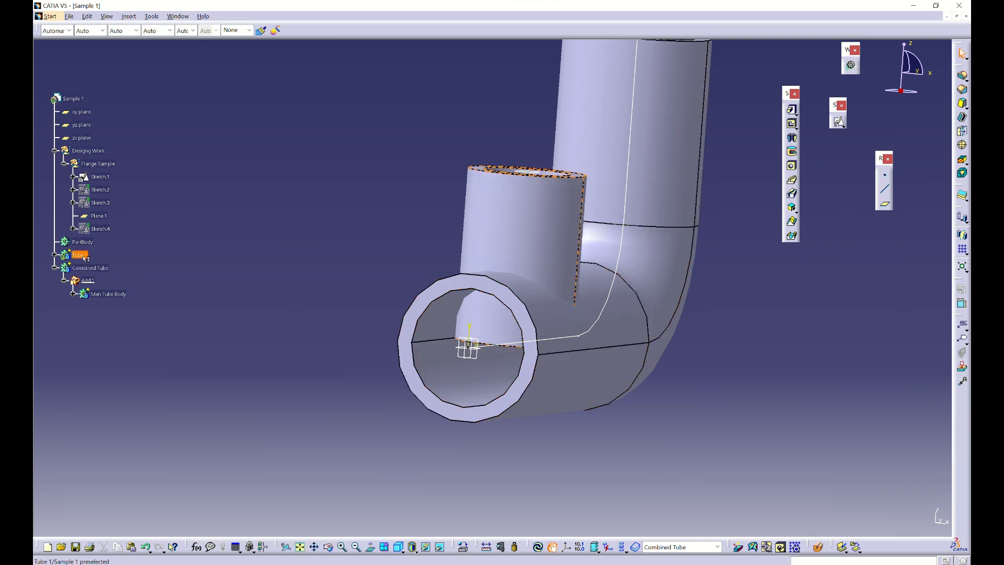
pyautogui.rightClick(79, 255)
pyautogui.click(165, 387)
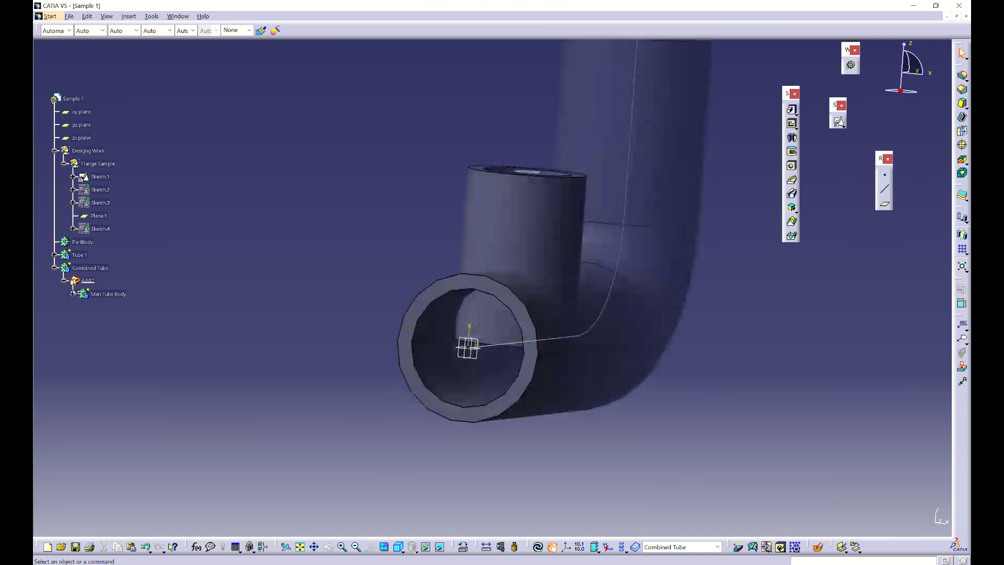
pyautogui.click(87, 282)
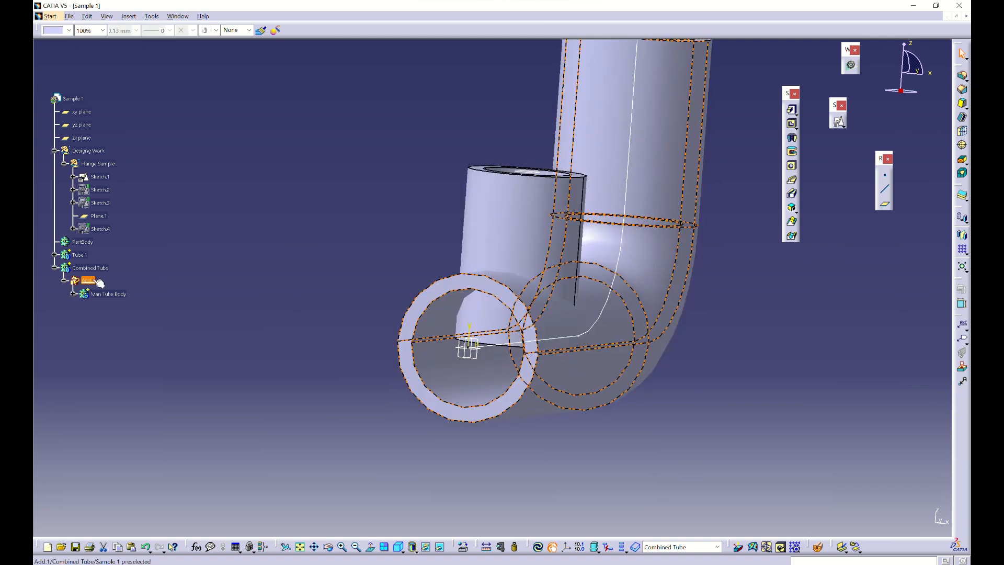
# Add the Tube 1 branch body to Combined Tube with a Boolean Add operation
pyautogui.rightClick(88, 256)
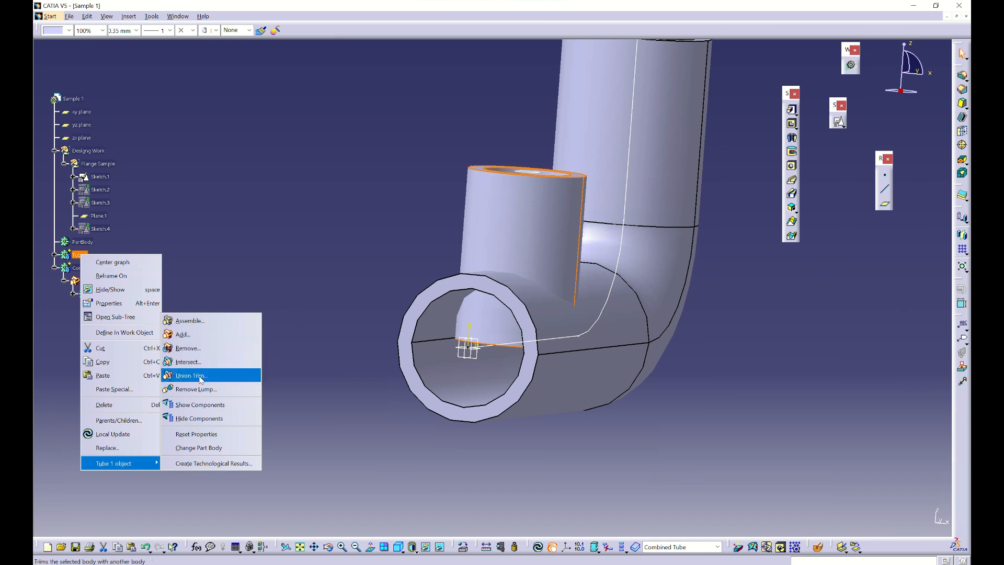
pyautogui.click(192, 336)
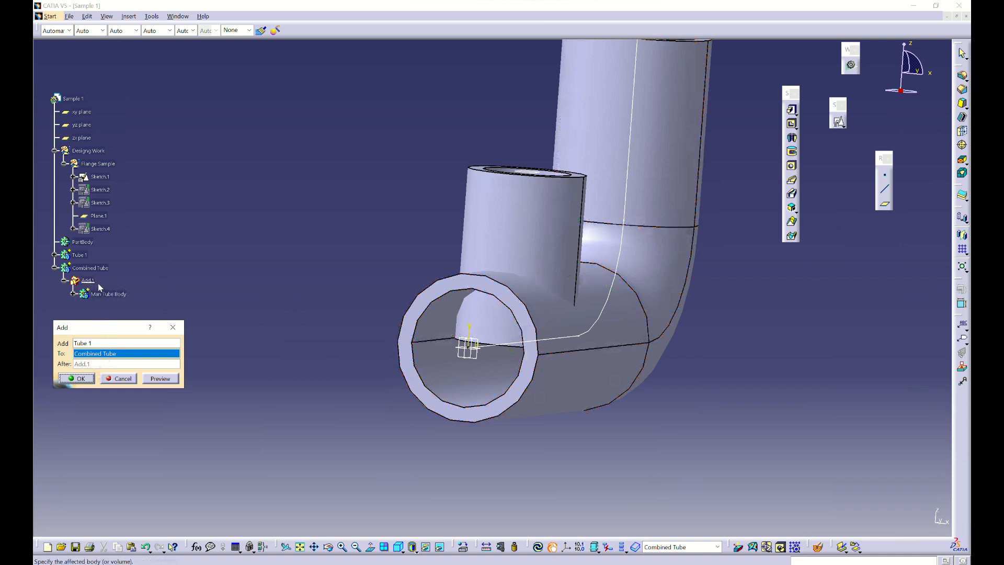
pyautogui.click(81, 378)
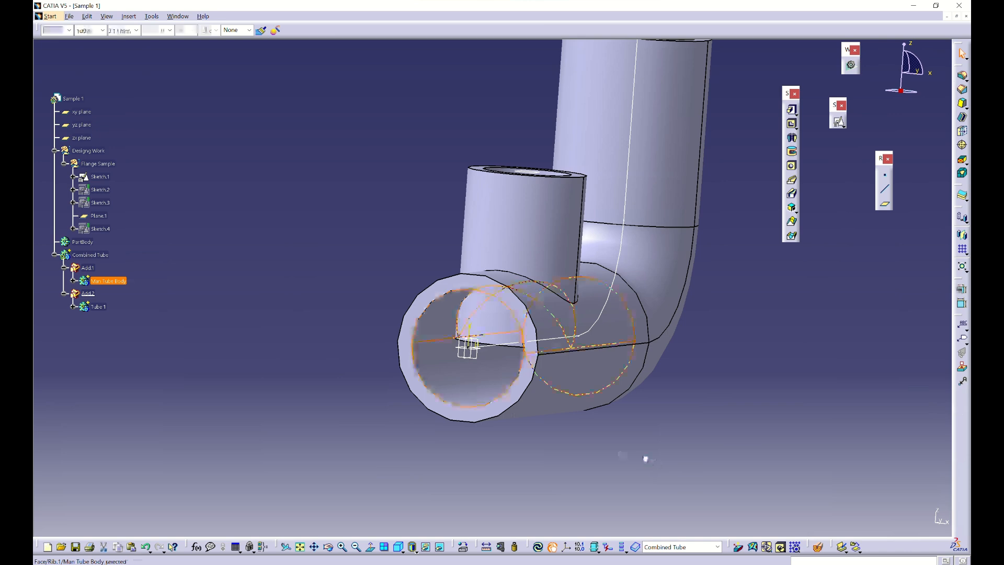
# Examine the junction between the branch and the main tube, including the branch end inside the main bore
pyautogui.moveTo(589, 347); pyautogui.dragTo(527, 399, button='middle')
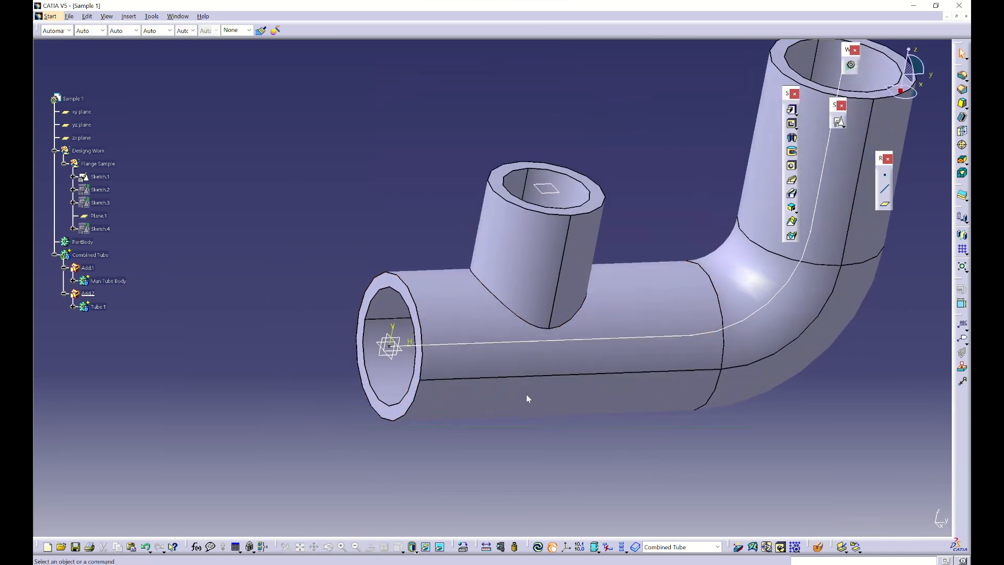
pyautogui.moveTo(464, 418); pyautogui.dragTo(531, 275, button='middle')
pyautogui.click(540, 277)
pyautogui.moveTo(493, 398); pyautogui.dragTo(502, 392, button='middle')
pyautogui.moveTo(608, 256); pyautogui.dragTo(571, 256, button='middle')
pyautogui.moveTo(560, 270); pyautogui.dragTo(560, 291, button='middle')
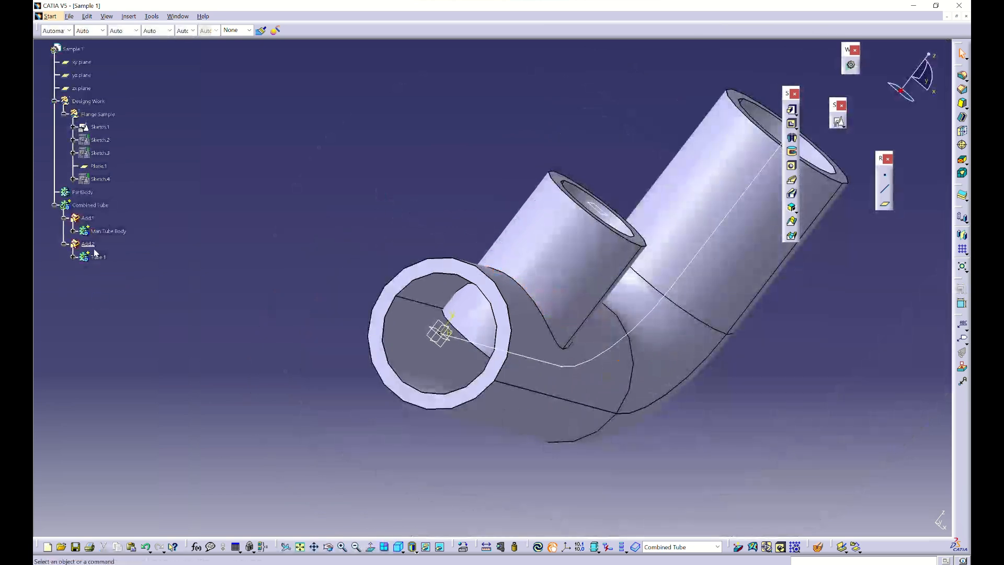
# Change the Boolean operation that holds Tube 1 in Combined Tube from Add to Remove, and inspect the main tube
pyautogui.rightClick(88, 243)
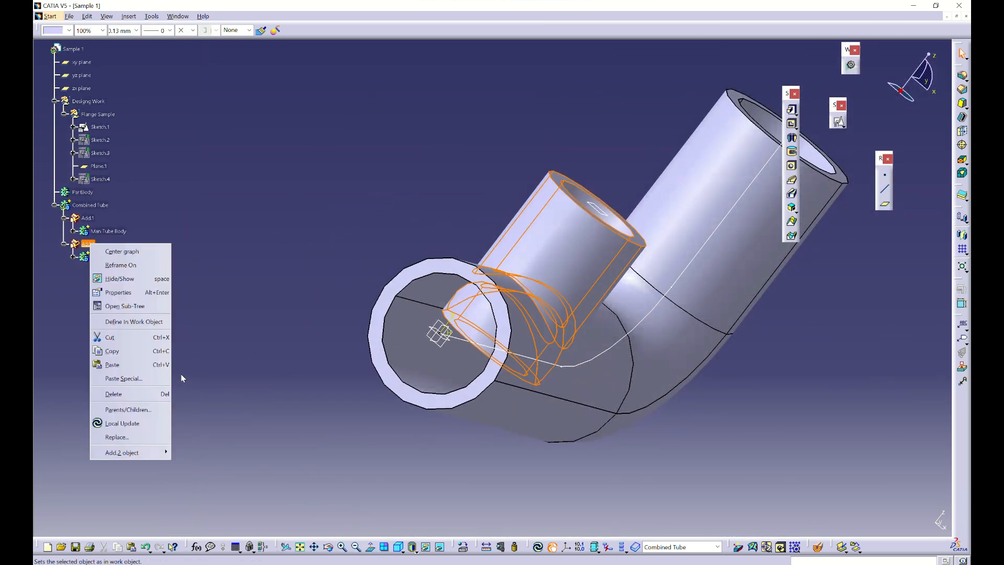
pyautogui.click(209, 264)
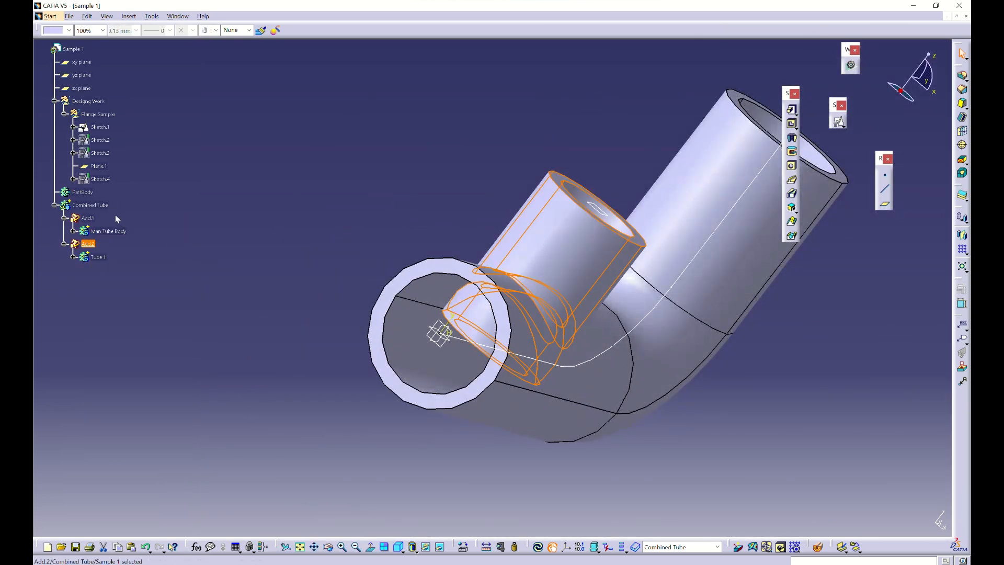
pyautogui.rightClick(89, 245)
pyautogui.click(144, 243)
pyautogui.rightClick(87, 245)
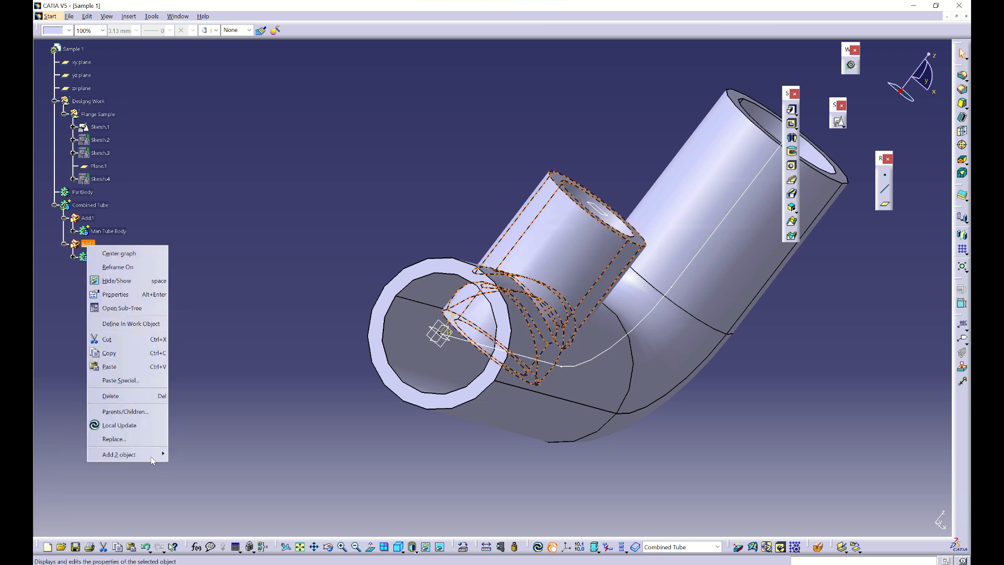
pyautogui.moveTo(150, 456)
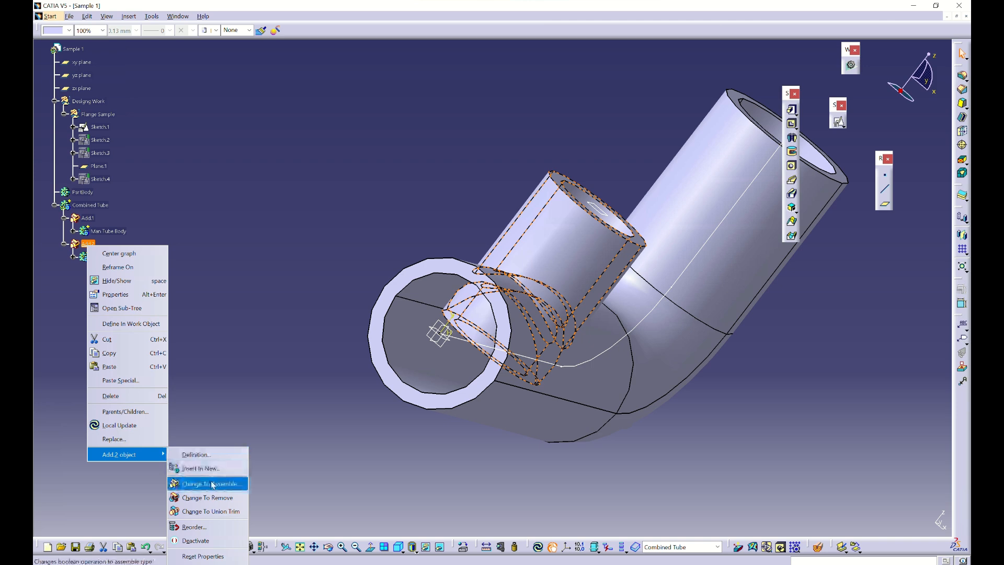
pyautogui.click(213, 499)
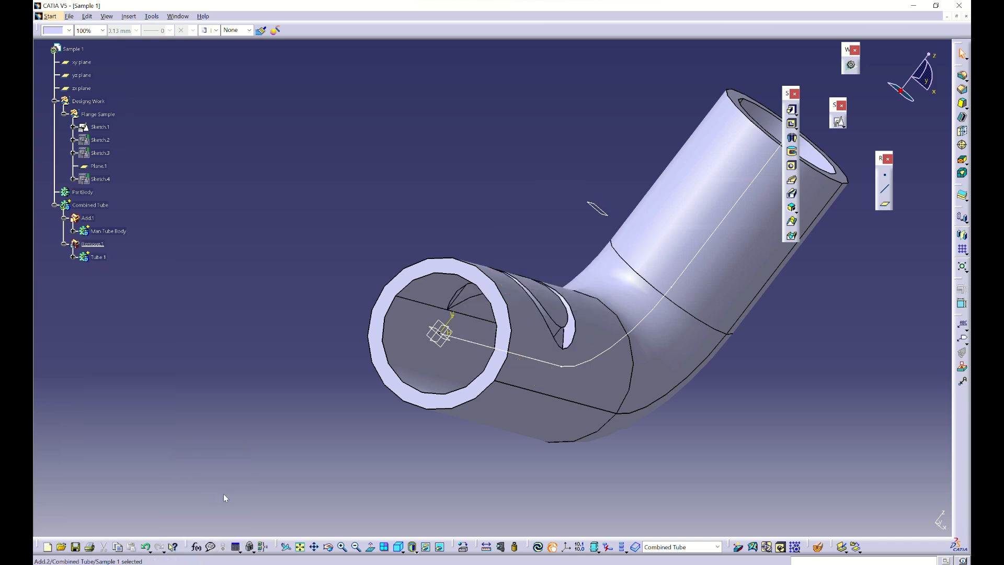
pyautogui.moveTo(224, 494); pyautogui.dragTo(587, 288, button='middle')
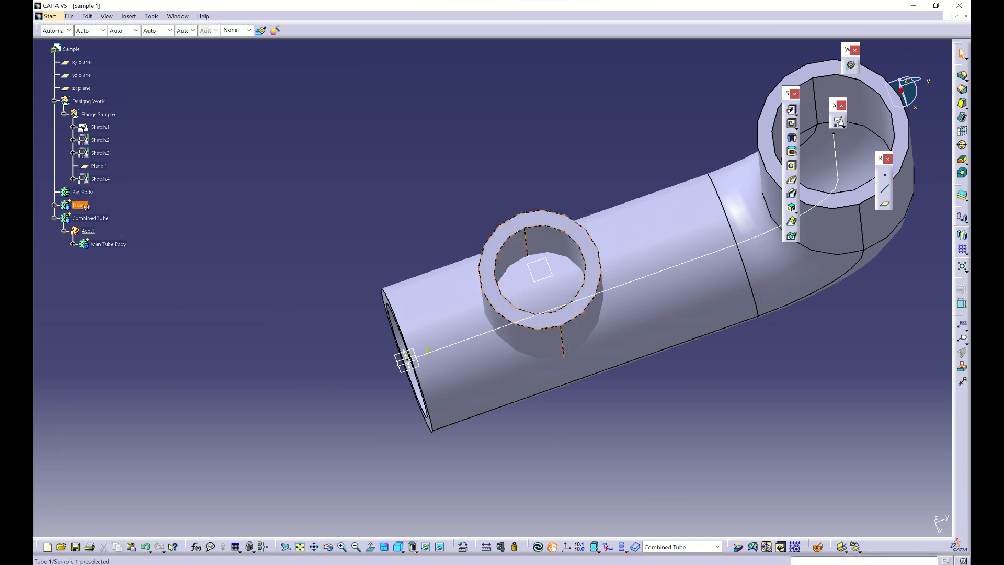
# Intersect the Tube 1 body with the Combined Tube body using the Boolean Intersect operation
pyautogui.rightClick(85, 207)
pyautogui.moveTo(148, 417)
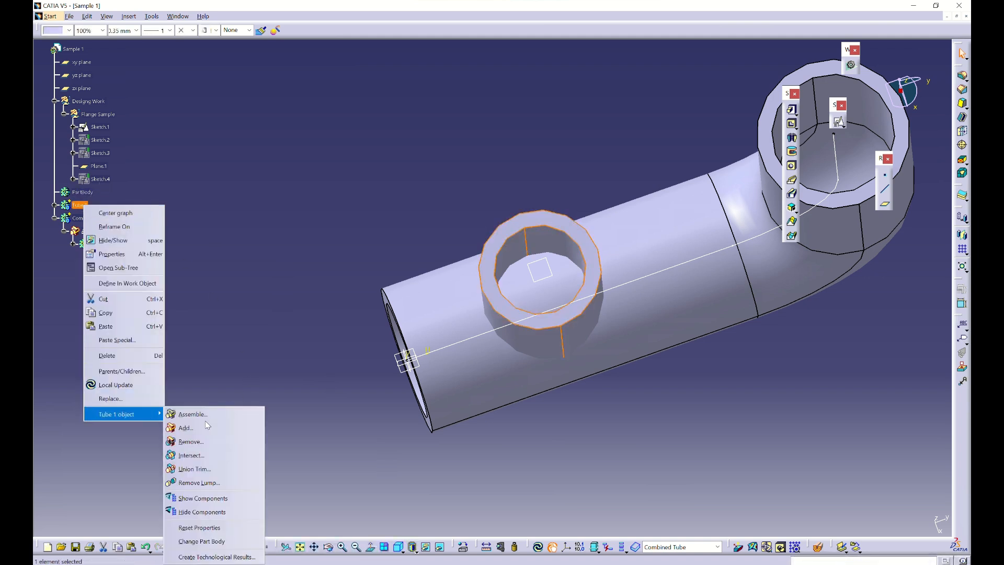
pyautogui.click(214, 453)
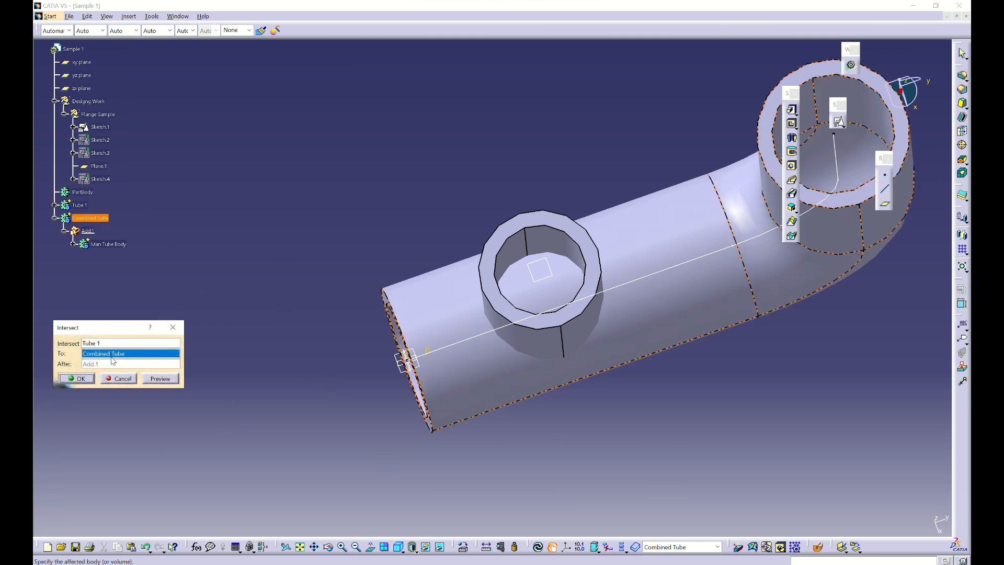
pyautogui.click(76, 378)
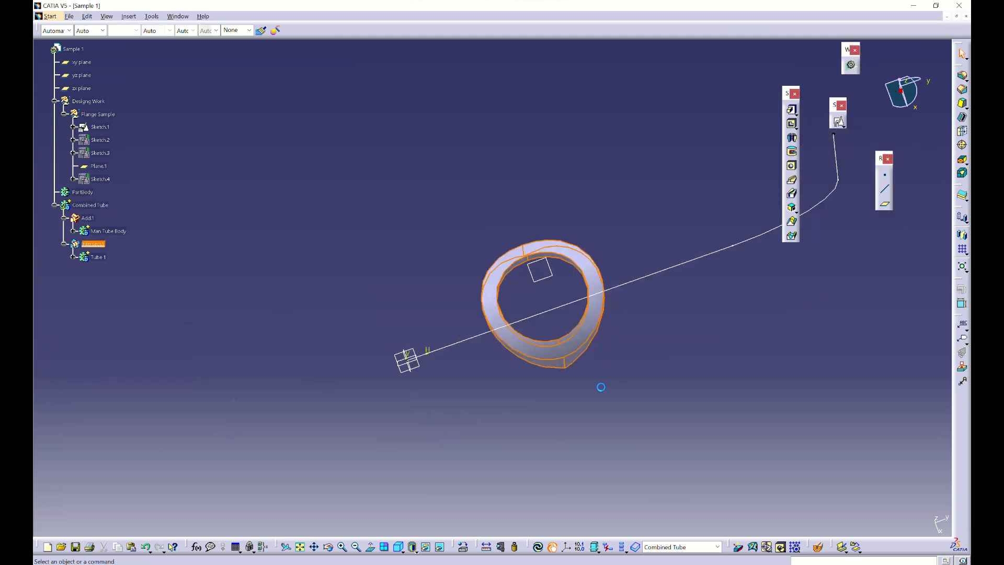
# Try to delete the Intersect.1 operation together with its aggregated elements from the Combined Tube body
pyautogui.moveTo(536, 313); pyautogui.dragTo(581, 276, button='middle')
pyautogui.moveTo(480, 371); pyautogui.dragTo(408, 253, button='middle')
pyautogui.click(94, 245)
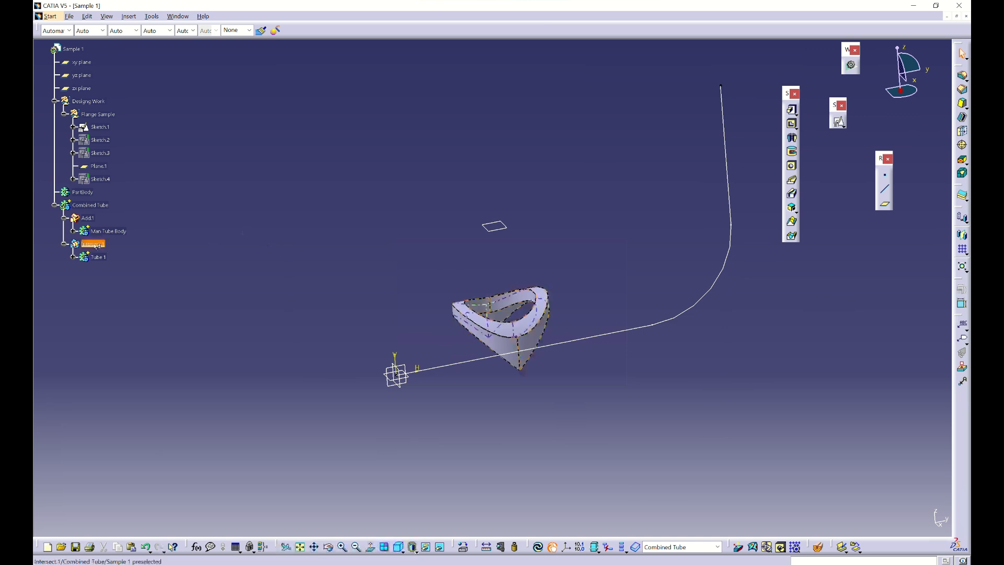
pyautogui.press('Delete')
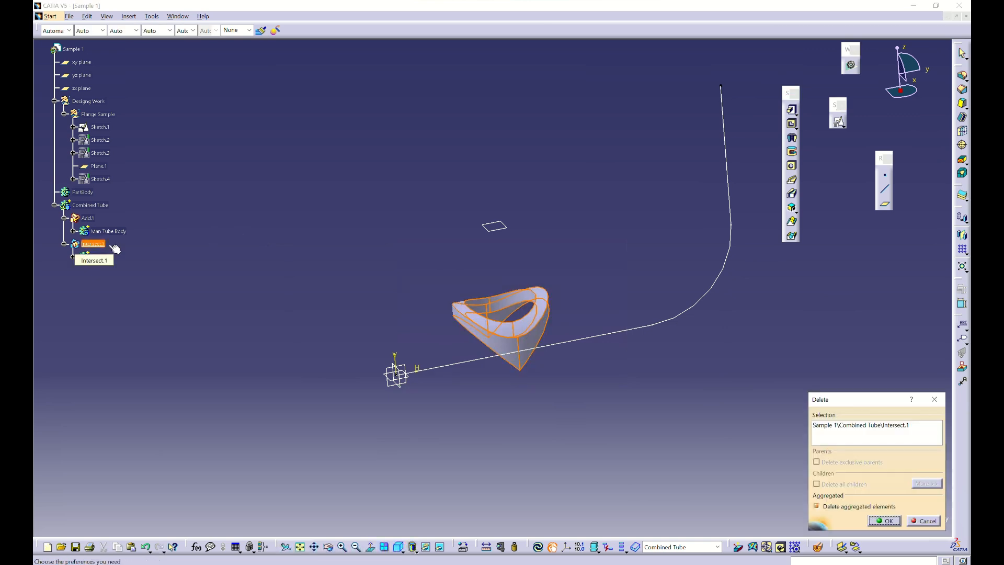
pyautogui.click(874, 520)
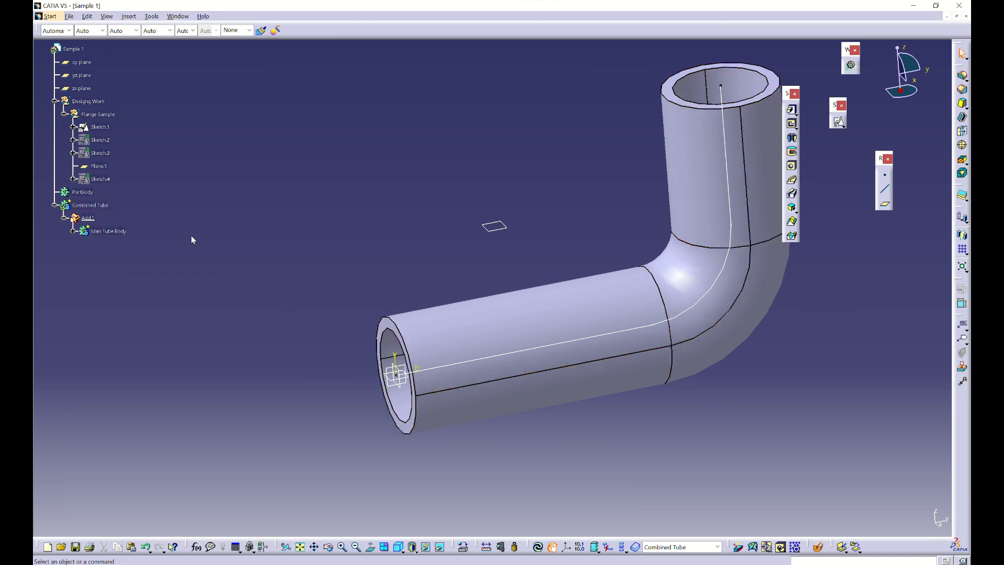
# Undo the deletion and the intersection so Tube 1 is a separate body again
pyautogui.hotkey('ctrl', 'z')
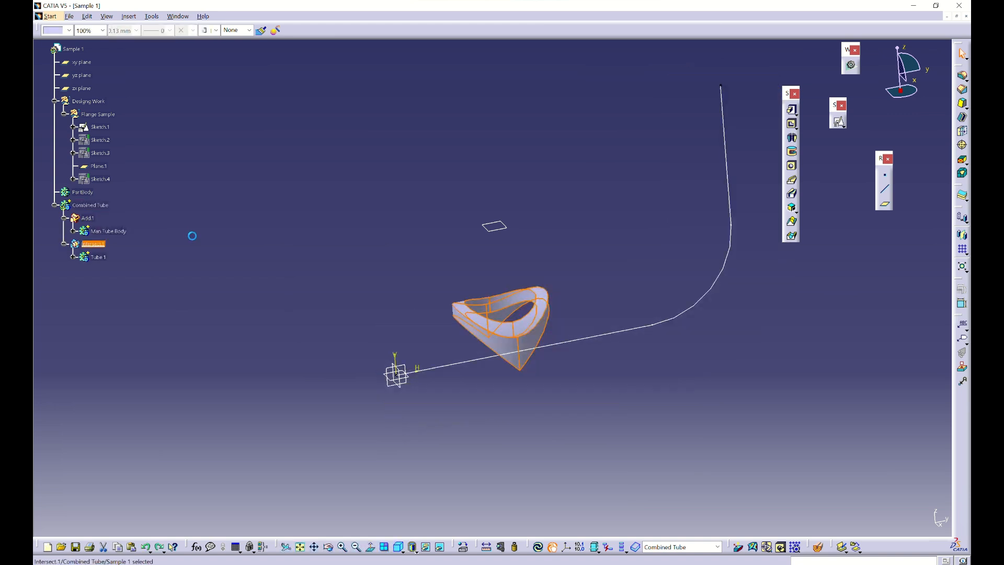
pyautogui.hotkey('ctrl', 'y')
# Union Trim Tube 1 with Combined Tube, removing Tube 1's protruding inner end and the main tube's wall inside Tube 1
pyautogui.rightClick(83, 208)
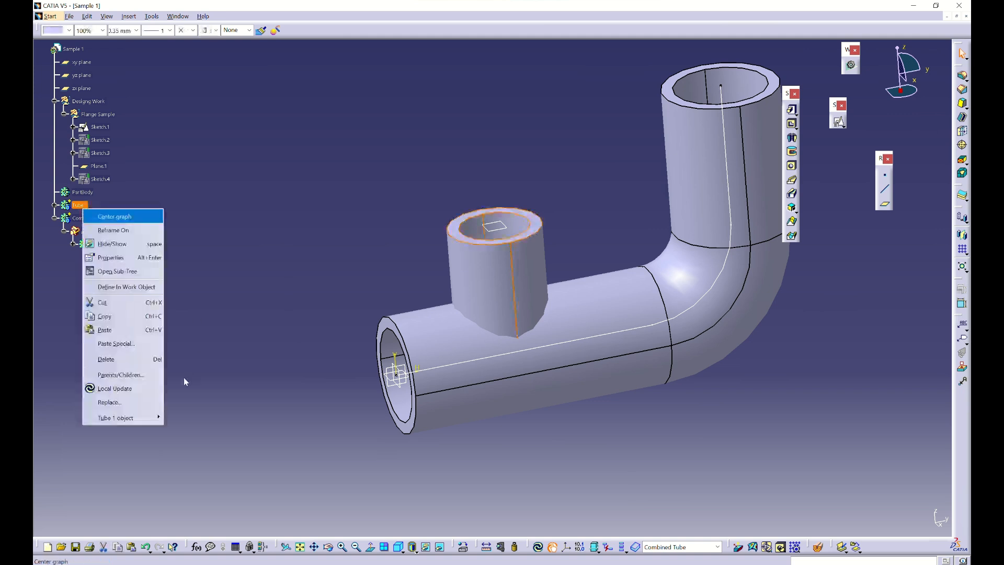
pyautogui.moveTo(146, 418)
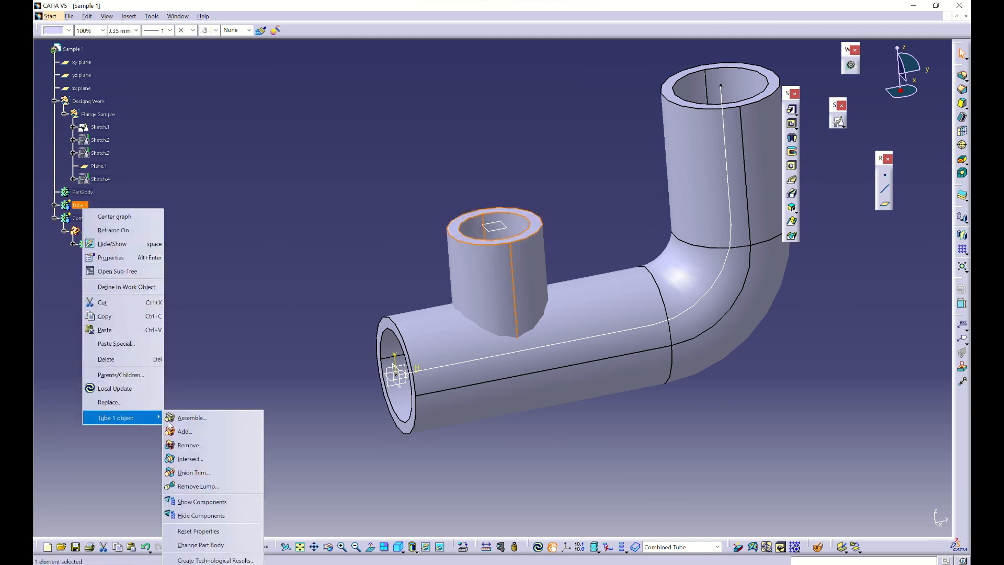
pyautogui.click(222, 473)
pyautogui.moveTo(337, 337); pyautogui.dragTo(524, 307, button='middle')
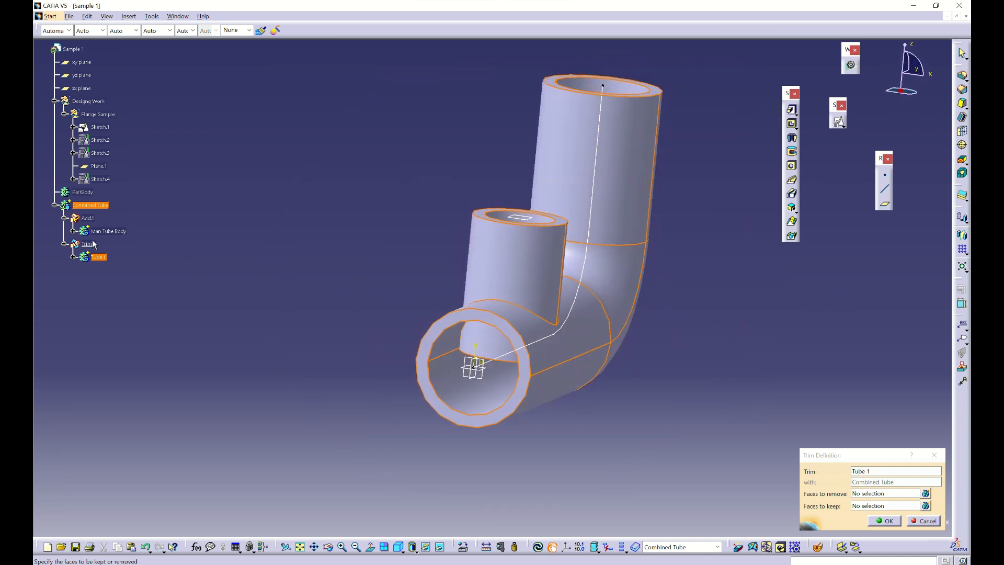
pyautogui.moveTo(820, 456); pyautogui.dragTo(716, 388)
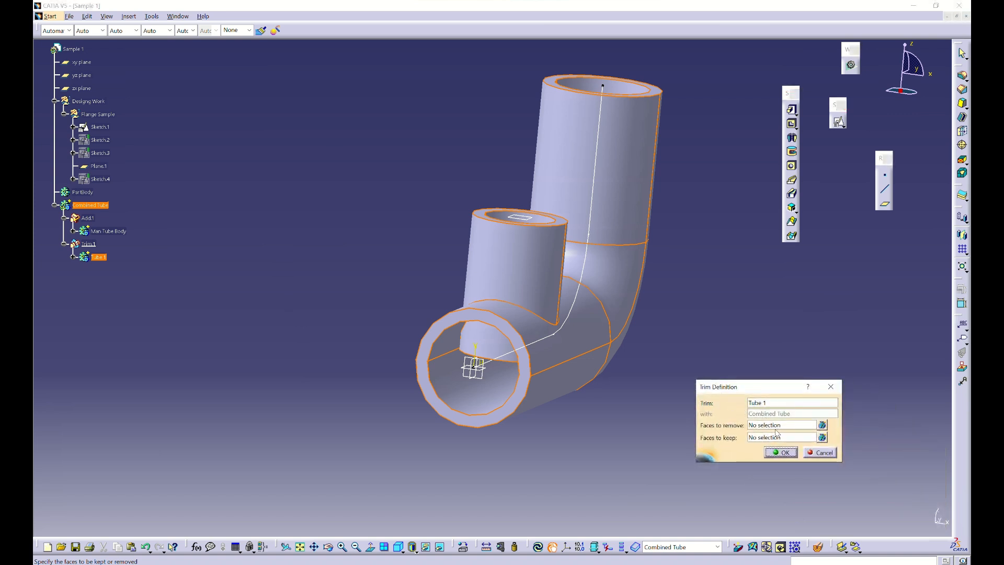
pyautogui.moveTo(500, 389); pyautogui.dragTo(679, 375, button='middle')
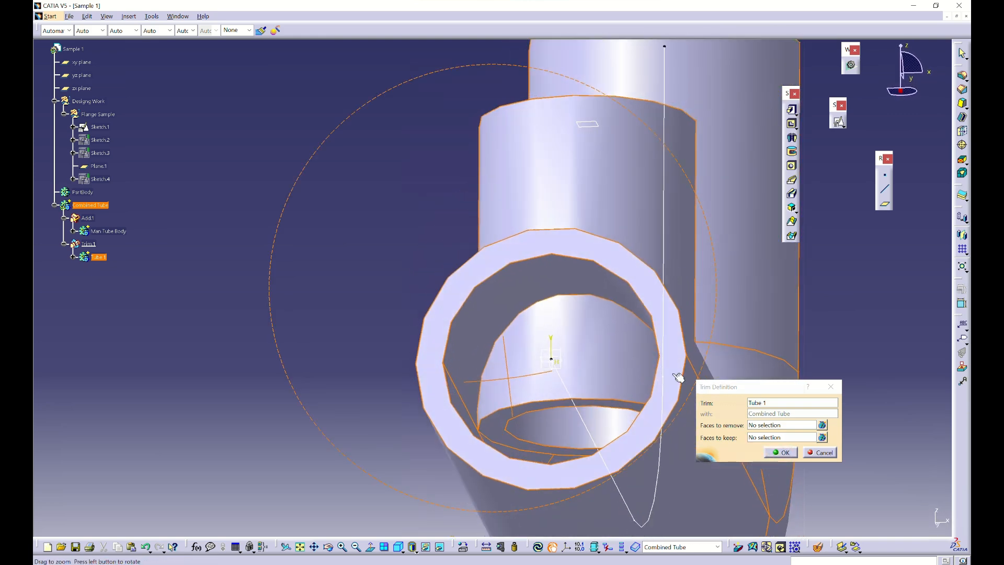
pyautogui.click(773, 426)
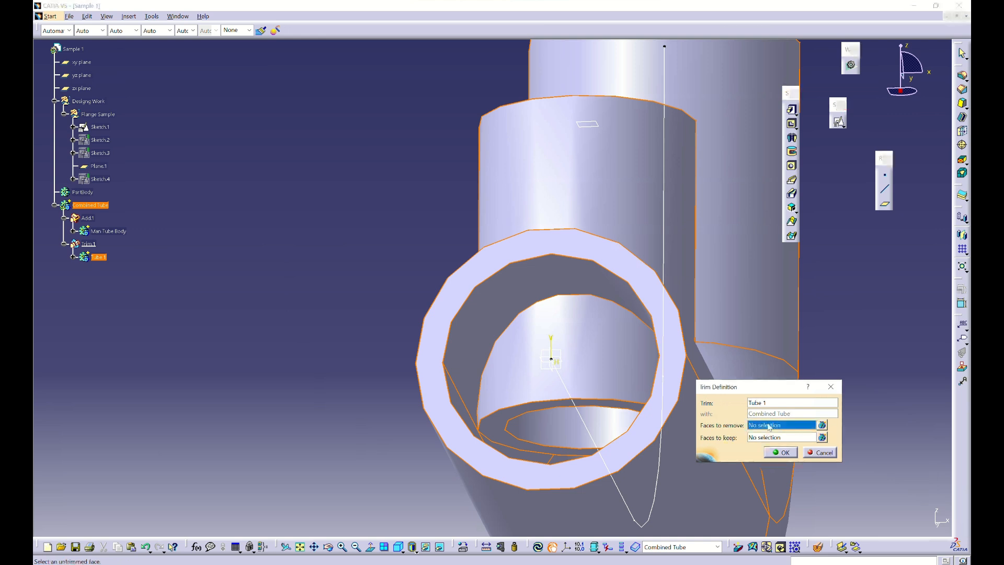
pyautogui.click(822, 425)
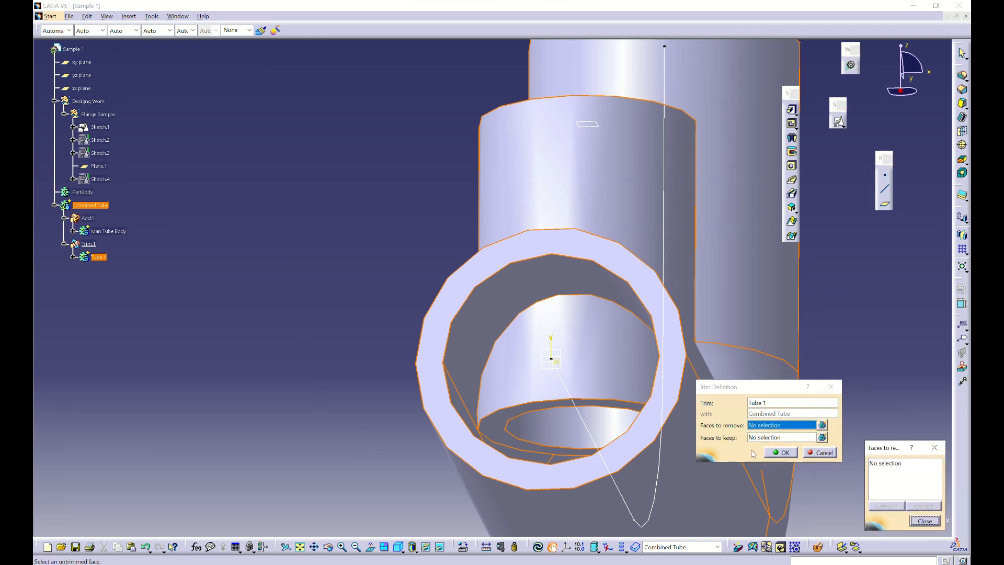
pyautogui.click(594, 336)
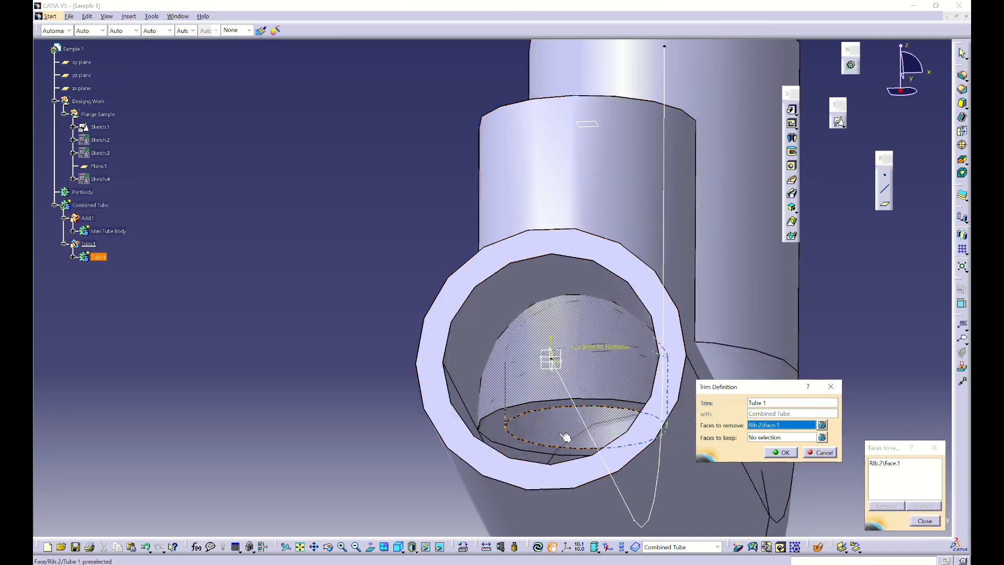
pyautogui.moveTo(565, 436); pyautogui.dragTo(573, 335, button='middle')
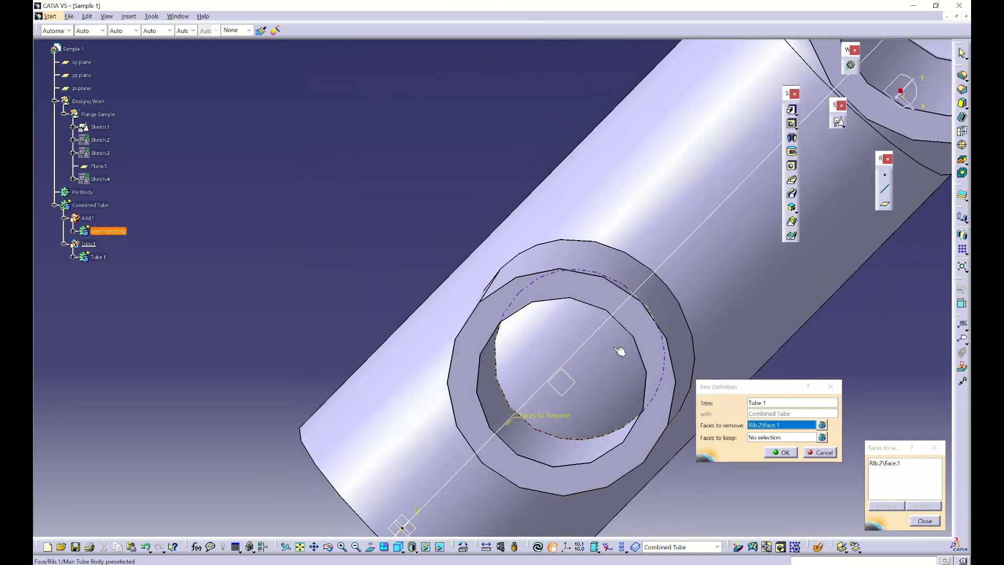
pyautogui.click(573, 335)
pyautogui.moveTo(560, 381); pyautogui.dragTo(573, 293, button='middle')
pyautogui.click(780, 451)
# Examine the trimmed junction inside the tubes with a sectioning plane along the main tube's axis
pyautogui.moveTo(709, 422); pyautogui.dragTo(294, 298, button='middle')
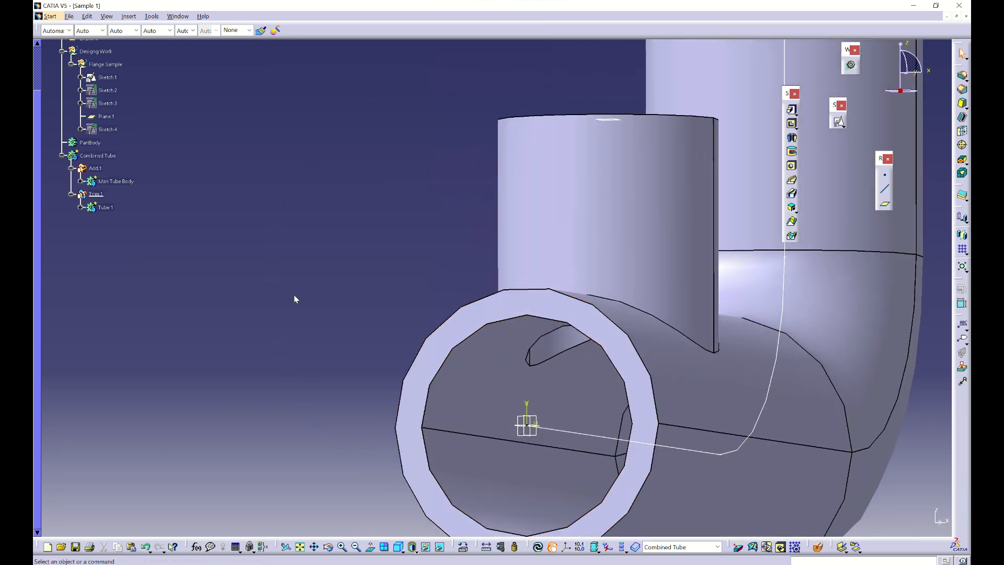
pyautogui.scroll(3, 294, 295)
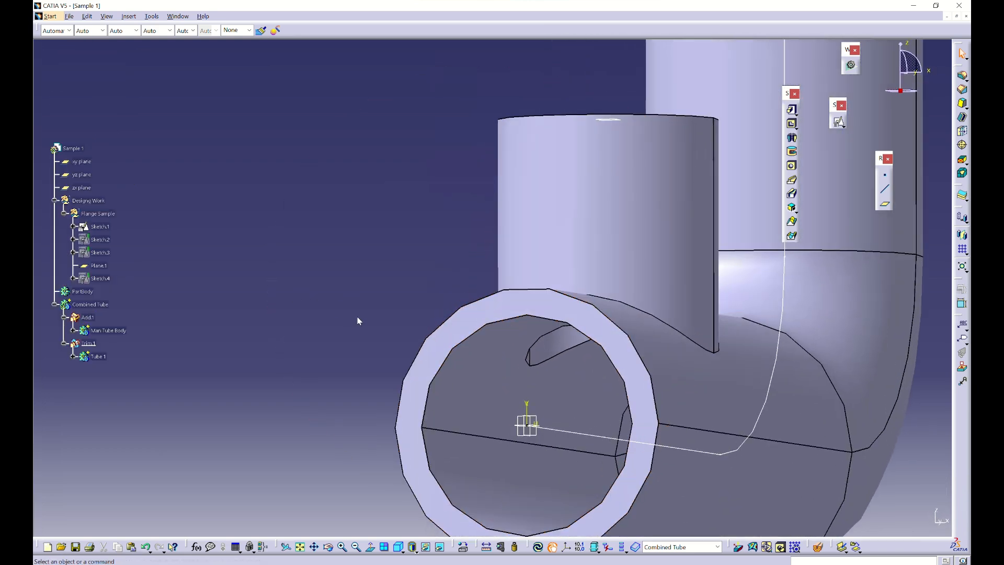
pyautogui.click(818, 547)
pyautogui.moveTo(638, 257); pyautogui.dragTo(450, 79, button='middle')
pyautogui.moveTo(440, 341); pyautogui.dragTo(481, 209, button='middle')
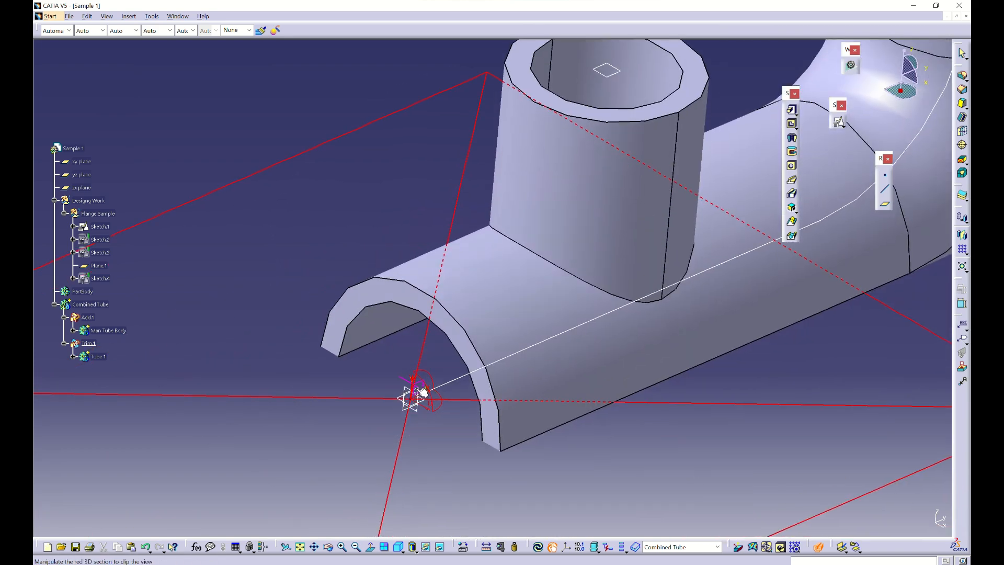
pyautogui.moveTo(418, 391); pyautogui.dragTo(430, 388)
pyautogui.moveTo(573, 375); pyautogui.dragTo(496, 93, button='middle')
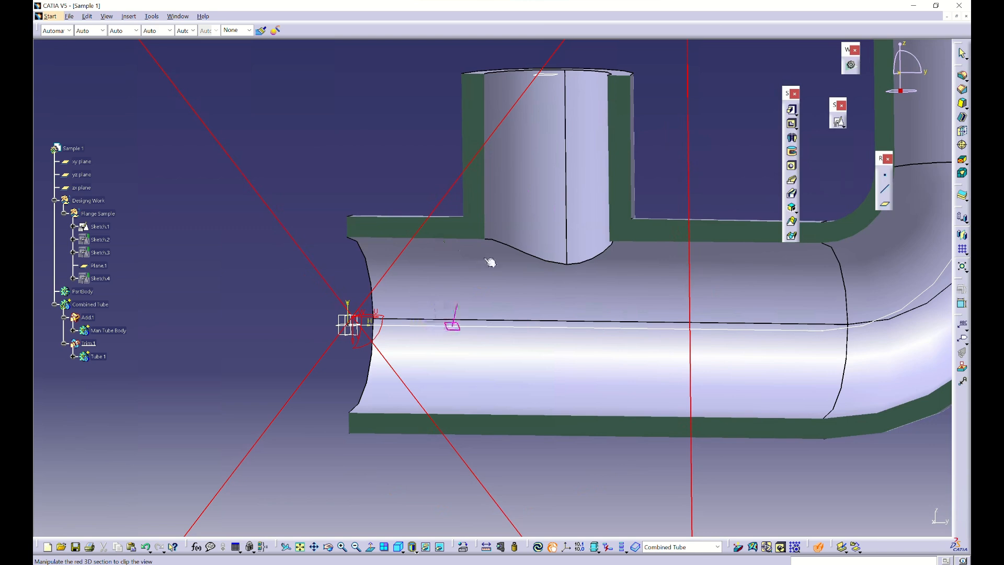
pyautogui.press('Escape')
# Inspect the combined tube from outside and check the flange shapes on the reference drawing in the Snipping Tool
pyautogui.moveTo(481, 302); pyautogui.dragTo(479, 376, button='middle')
pyautogui.moveTo(410, 314); pyautogui.dragTo(564, 334, button='middle')
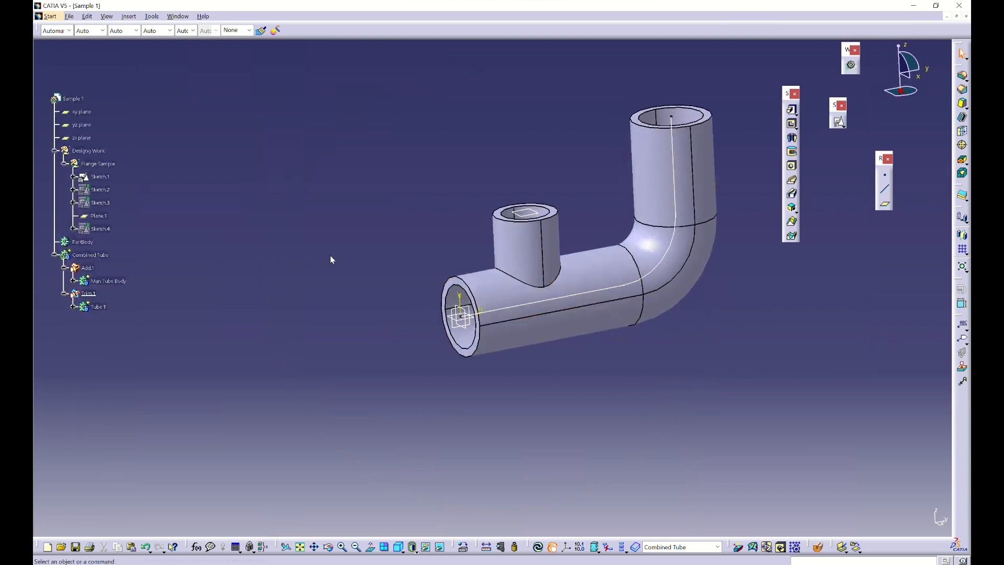
pyautogui.moveTo(335, 280); pyautogui.dragTo(188, 316, button='middle')
pyautogui.keyDown('ctrl'); pyautogui.moveTo(221, 279); pyautogui.dragTo(221, 269, button='middle'); pyautogui.keyUp('ctrl')
pyautogui.moveTo(223, 272); pyautogui.dragTo(251, 274, button='middle')
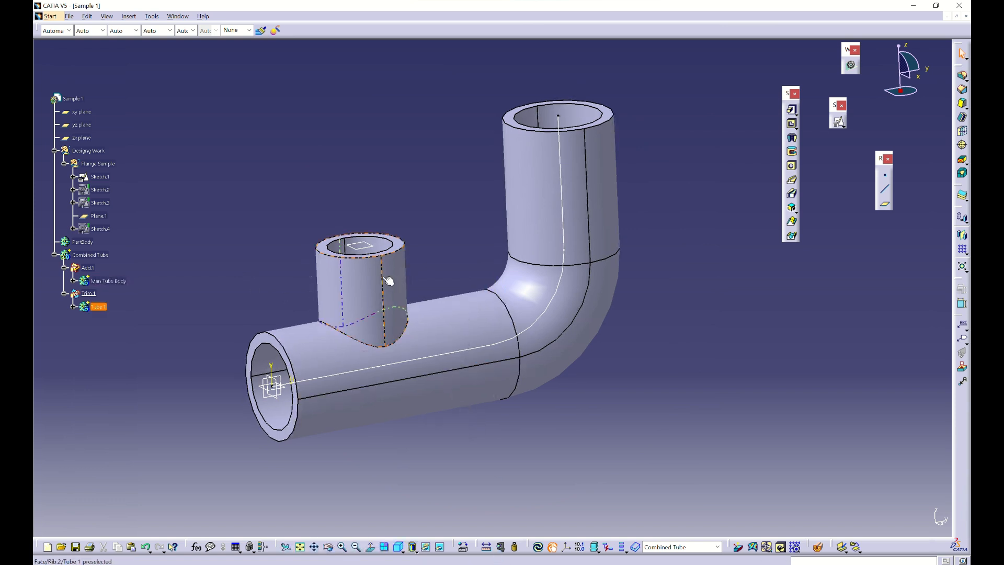
pyautogui.click(368, 277)
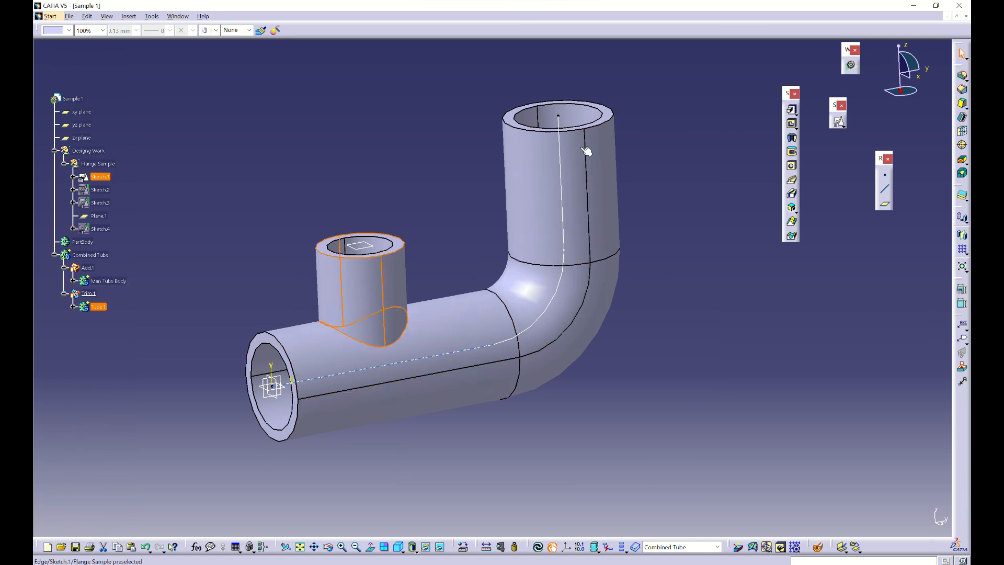
pyautogui.click(312, 253)
pyautogui.hotkey('alt', 'Tab')
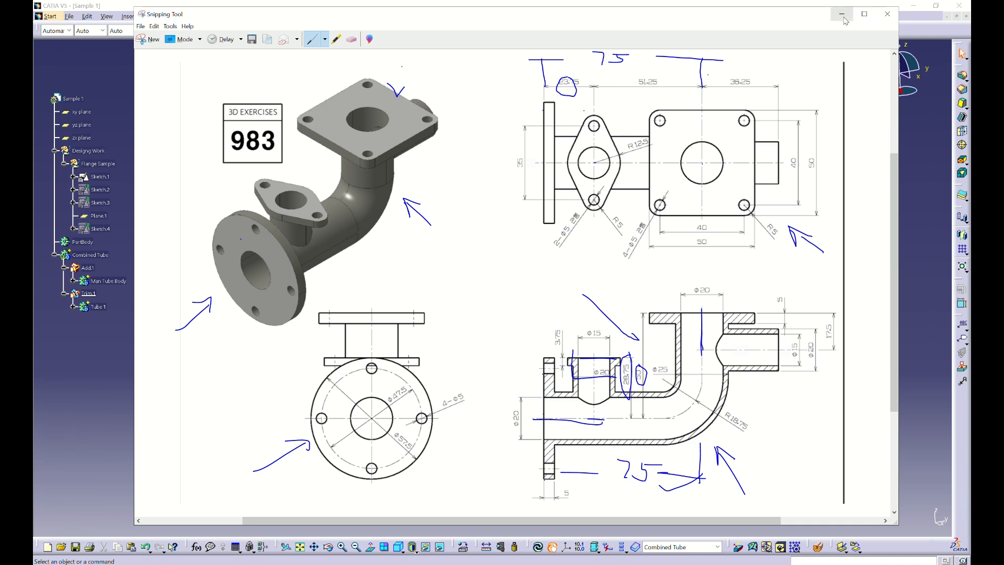
pyautogui.click(843, 15)
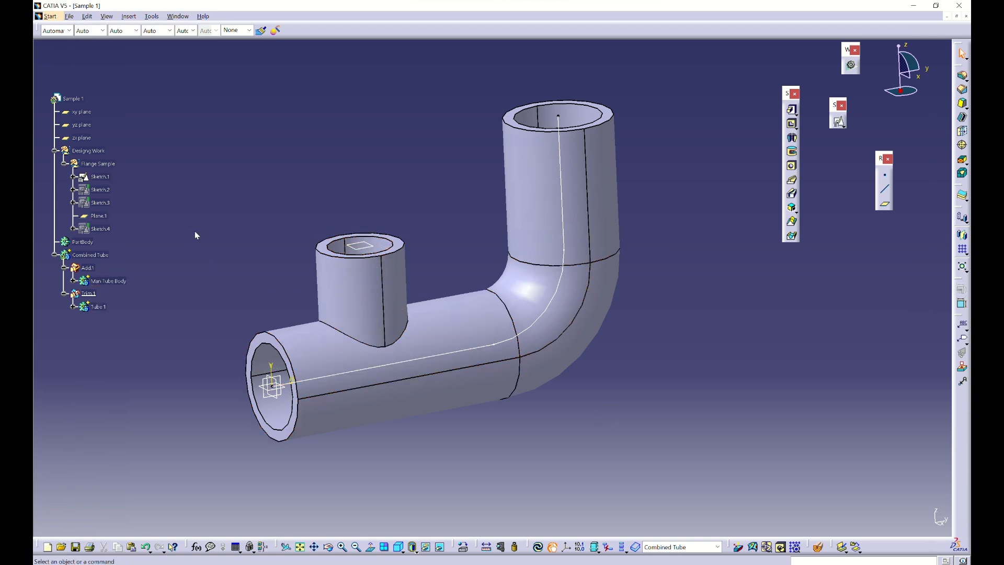
# Show the hidden Sketch.3, the branch tube's centreline, in the Flange Sample set
pyautogui.click(99, 203)
pyautogui.press('space')
pyautogui.click(101, 203)
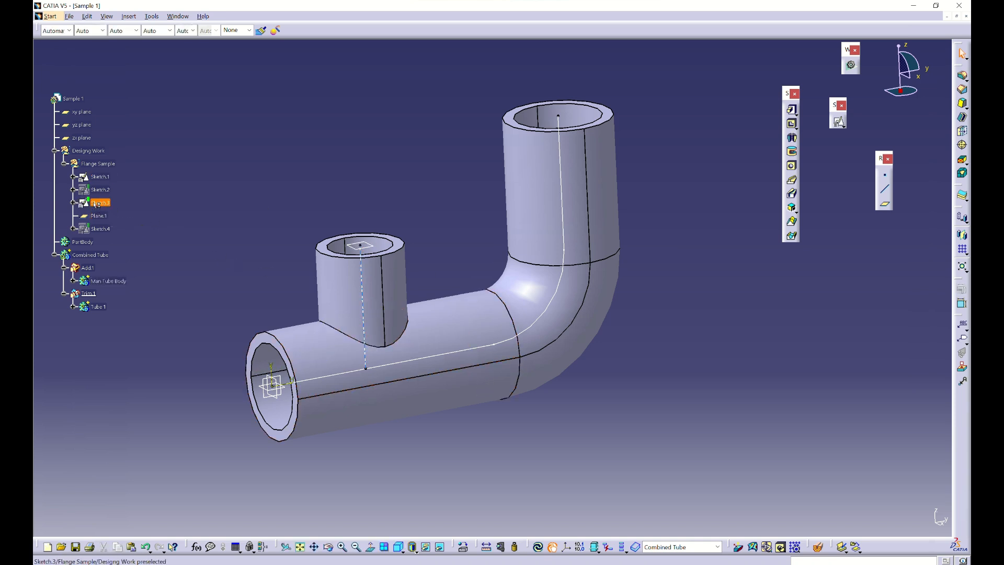
pyautogui.click(201, 211)
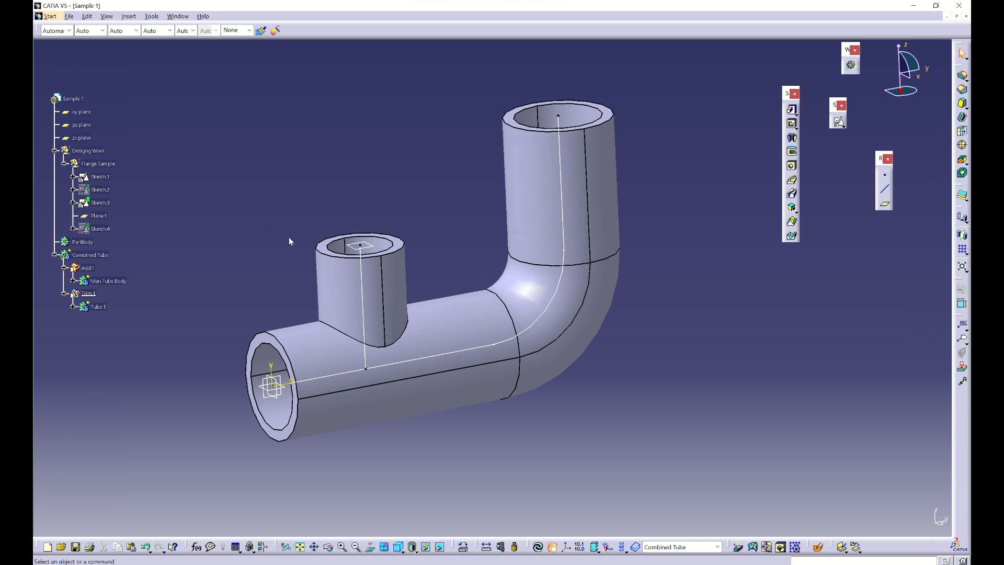
pyautogui.click(364, 247)
pyautogui.press('Escape')
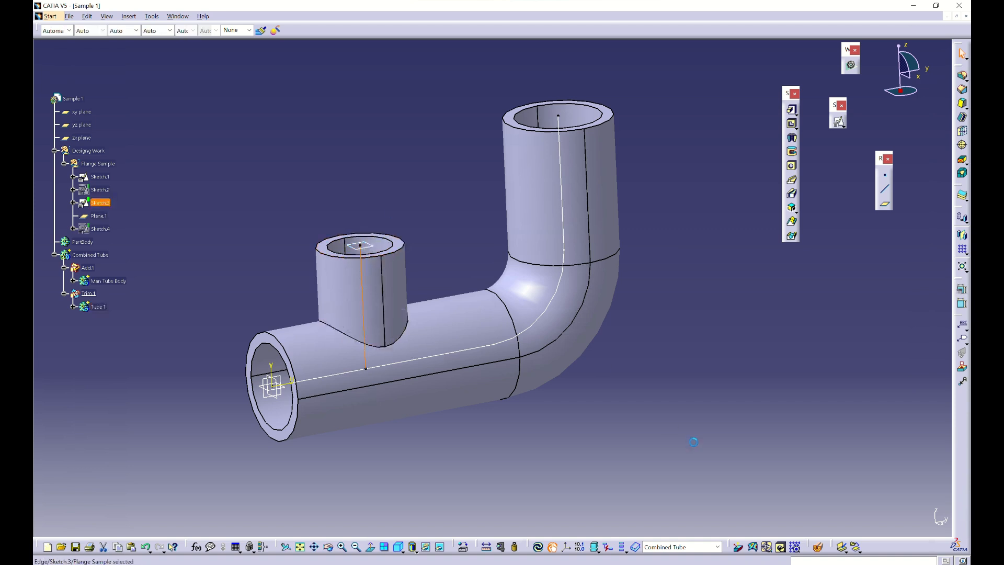
# Switch to the Snipping Tool and mark the oval flange and its 3.75 thickness dimension on the drawing
pyautogui.hotkey('alt', 'Tab')
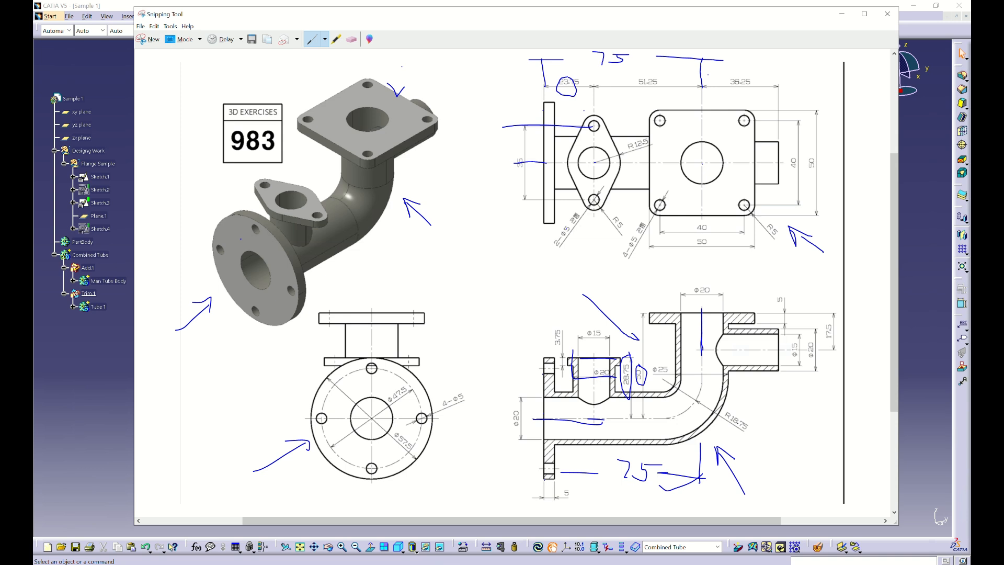
pyautogui.moveTo(587, 218); pyautogui.dragTo(573, 245)
pyautogui.moveTo(557, 319); pyautogui.dragTo(562, 330)
# Erase the pen marks above and below the drawing's top view, including the handwritten 75 and the arrow
pyautogui.click(351, 39)
pyautogui.moveTo(575, 109); pyautogui.dragTo(552, 69)
pyautogui.moveTo(689, 58)
pyautogui.mouseDown()
pyautogui.moveTo(572, 97)
pyautogui.moveTo(565, 62)
pyautogui.moveTo(644, 49)
pyautogui.mouseUp()
pyautogui.click(701, 68)
pyautogui.moveTo(784, 219); pyautogui.dragTo(799, 240)
pyautogui.moveTo(572, 235)
pyautogui.mouseDown()
pyautogui.moveTo(589, 230)
pyautogui.moveTo(601, 210)
pyautogui.mouseUp()
pyautogui.moveTo(847, 269); pyautogui.dragTo(810, 269)
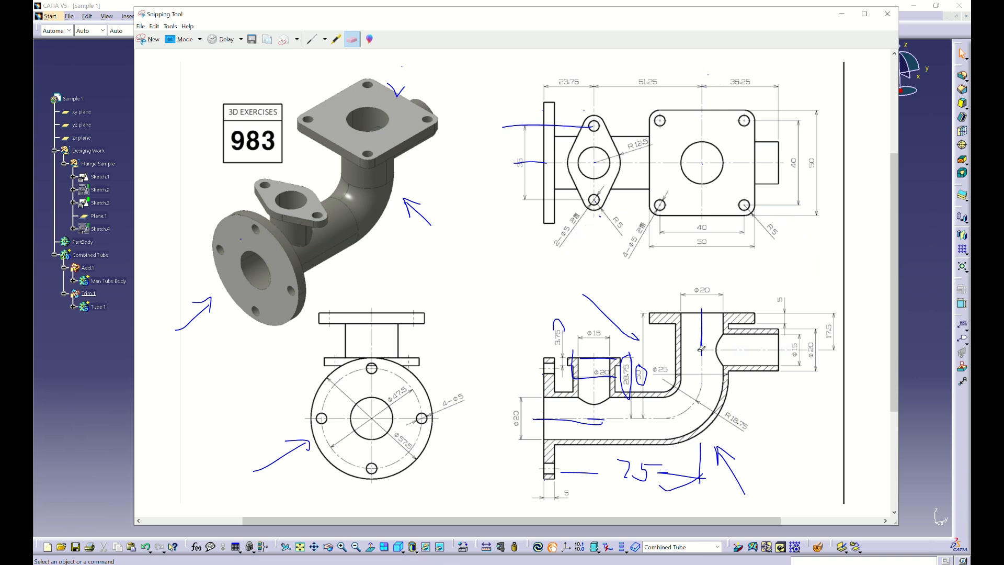
# Erase all pen marks on the drawing's section view, including the circled dimensions, centreline strokes and handwritten 75
pyautogui.moveTo(618, 345)
pyautogui.mouseDown()
pyautogui.moveTo(638, 363)
pyautogui.moveTo(617, 319)
pyautogui.mouseUp()
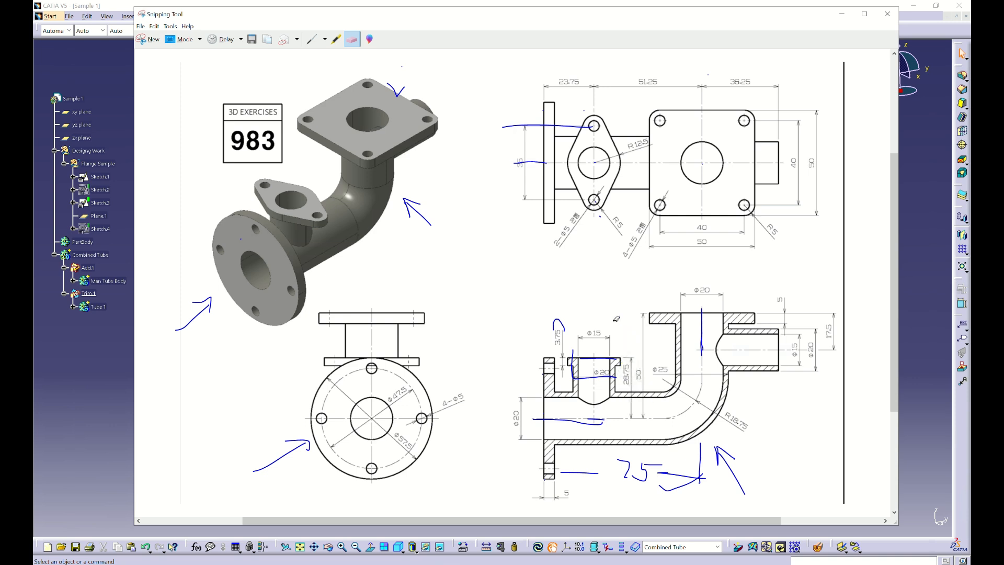
pyautogui.click(574, 360)
pyautogui.click(593, 358)
pyautogui.click(601, 377)
pyautogui.click(559, 323)
pyautogui.moveTo(639, 476); pyautogui.dragTo(722, 455)
pyautogui.click(722, 455)
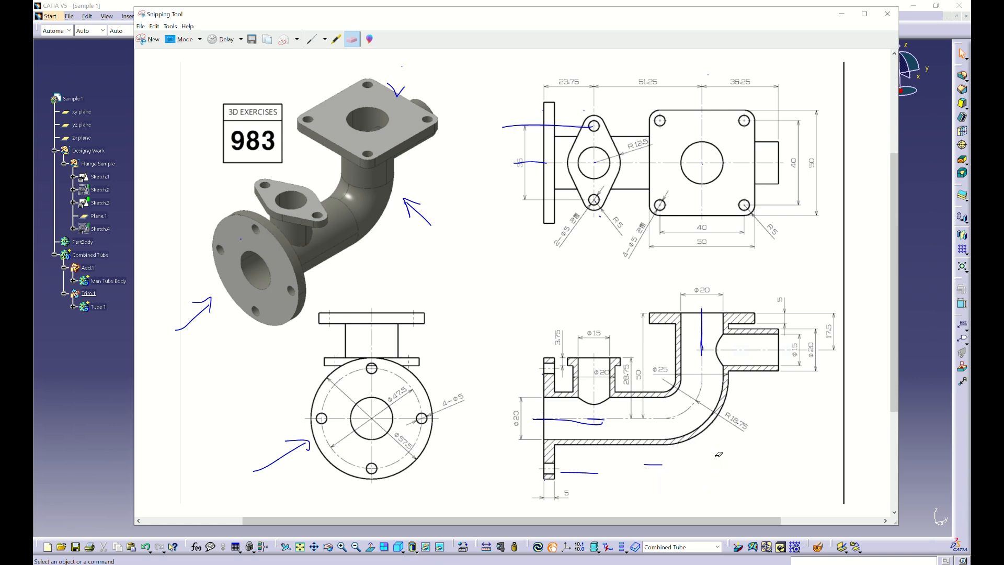
pyautogui.click(654, 465)
pyautogui.click(588, 421)
pyautogui.click(580, 472)
pyautogui.click(708, 349)
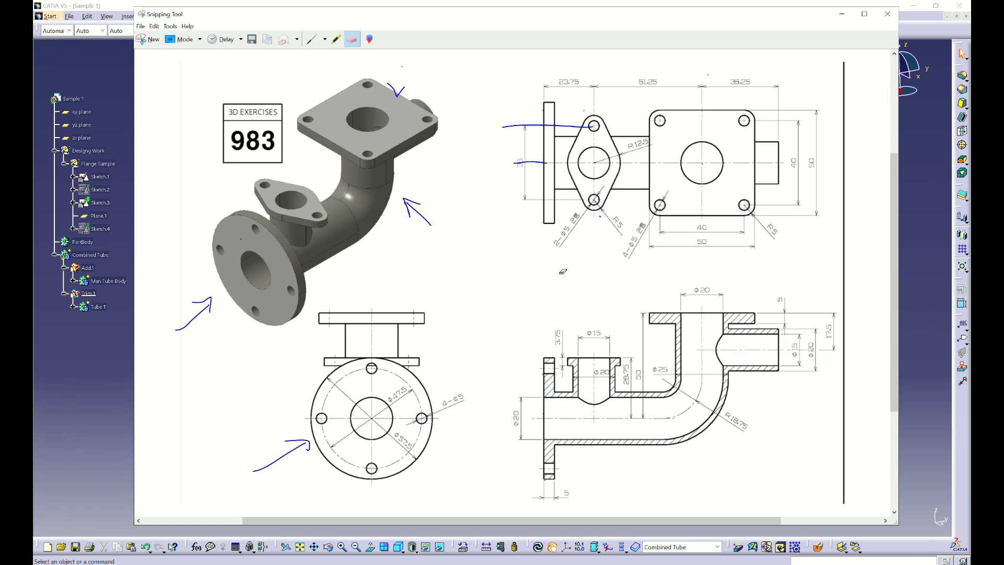
# Erase the two pen lines across the oval flange's 35 hole-spacing dimension
pyautogui.click(312, 39)
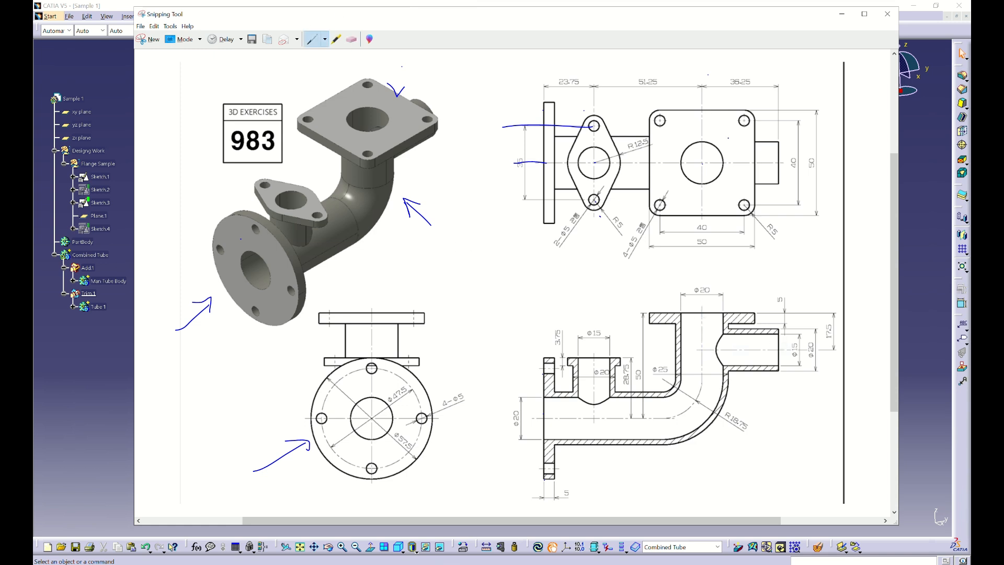
pyautogui.click(351, 39)
pyautogui.click(558, 125)
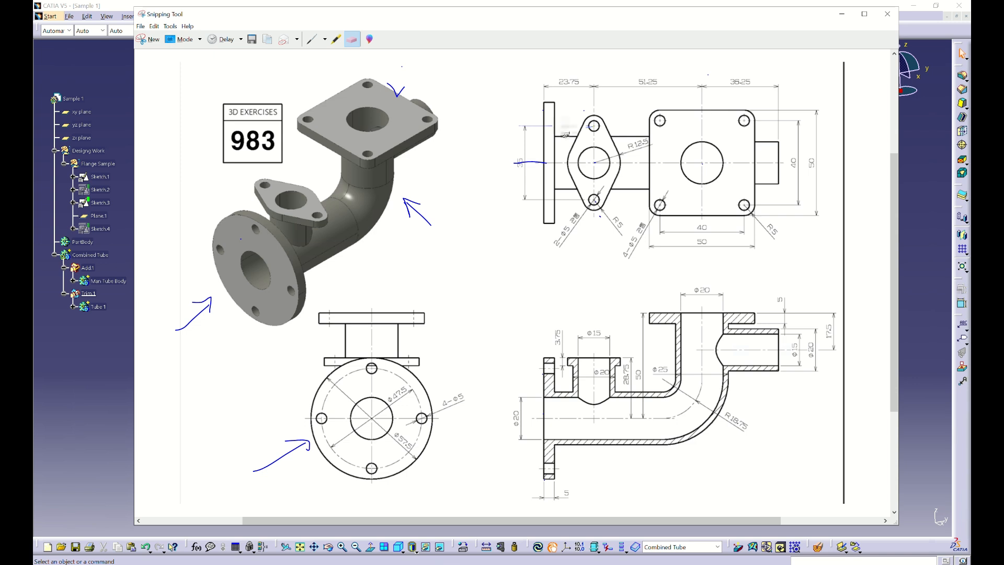
pyautogui.click(539, 160)
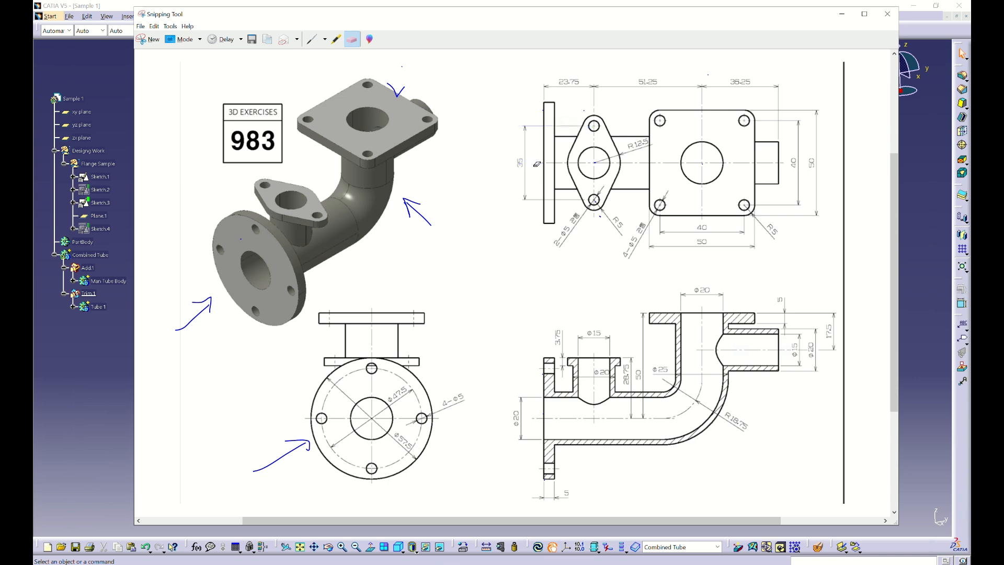
# Mark the oval flange's 35 hole-spacing dimension with the pen and switch back to CATIA
pyautogui.click(312, 41)
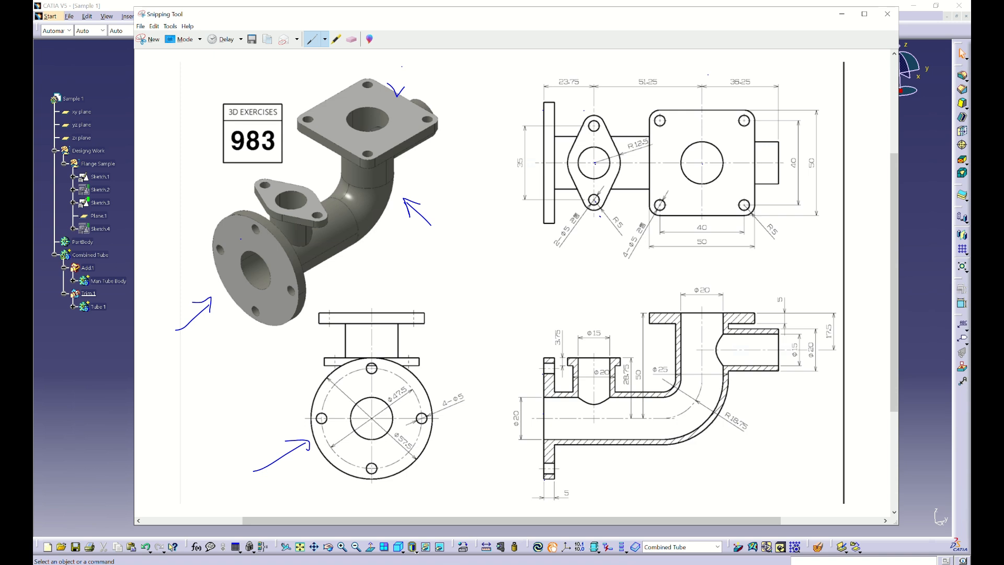
pyautogui.moveTo(541, 163); pyautogui.dragTo(511, 163)
pyautogui.click(915, 204)
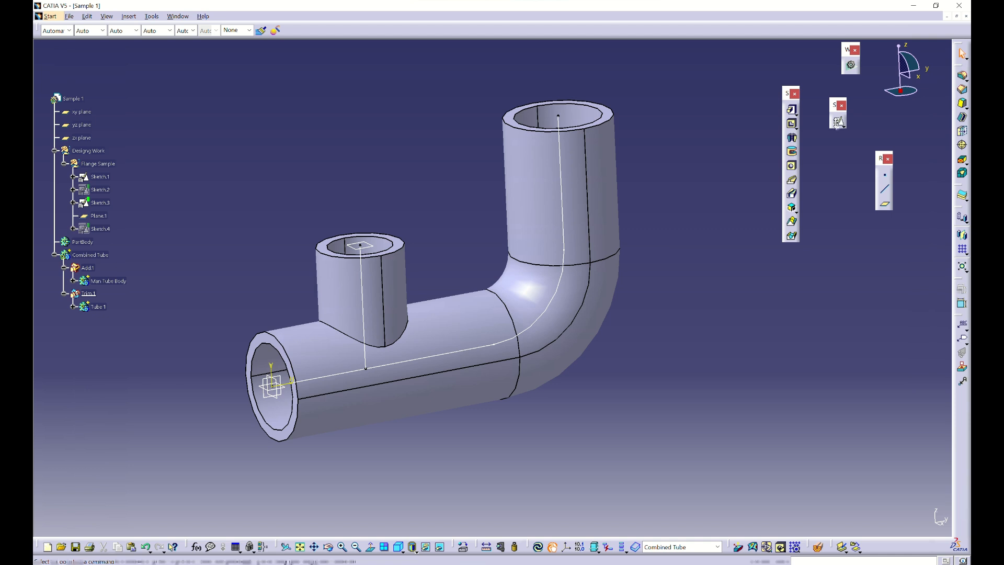
# Make the Flange Sample geometrical set the active work object
pyautogui.click(838, 121)
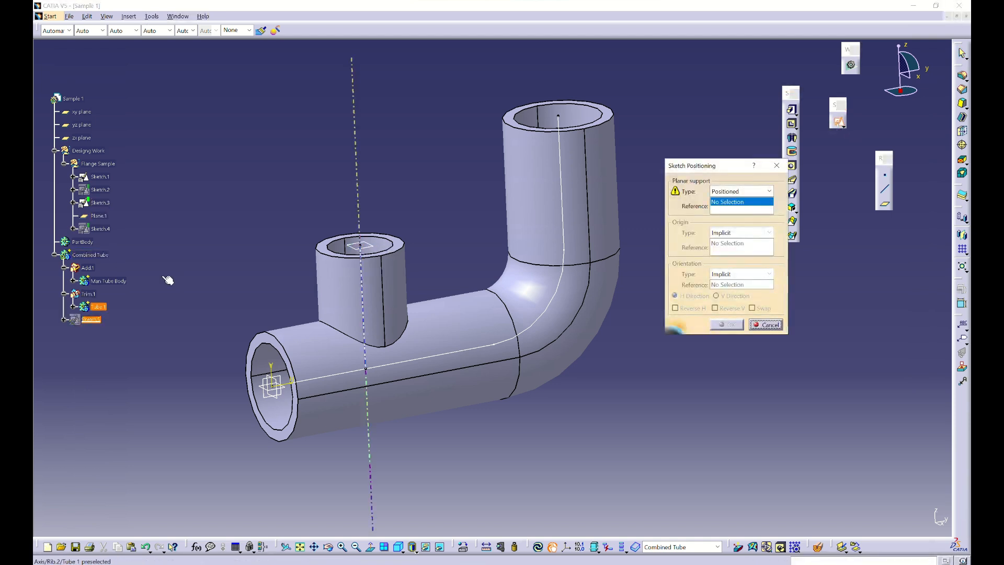
pyautogui.press('Escape')
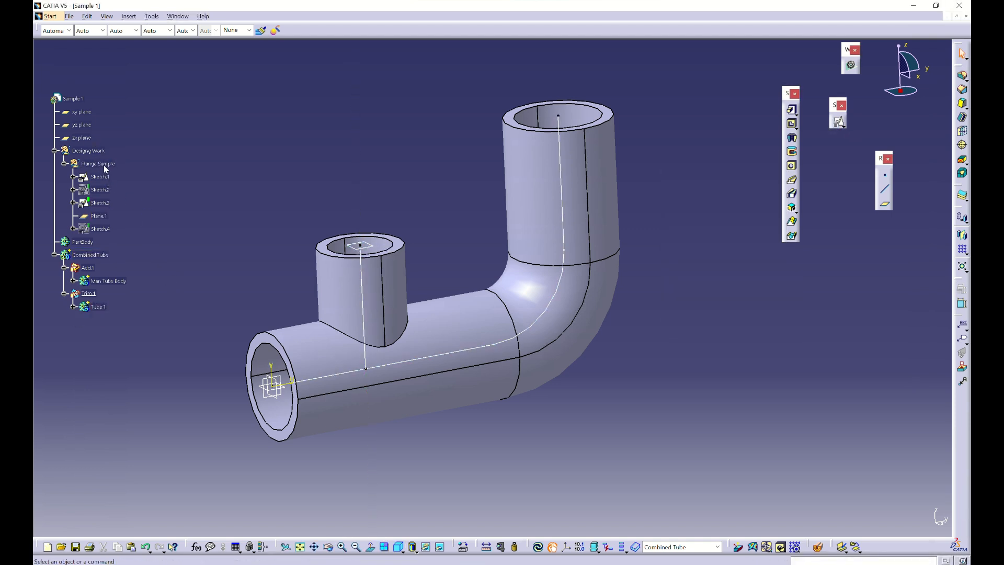
pyautogui.rightClick(100, 164)
pyautogui.click(149, 245)
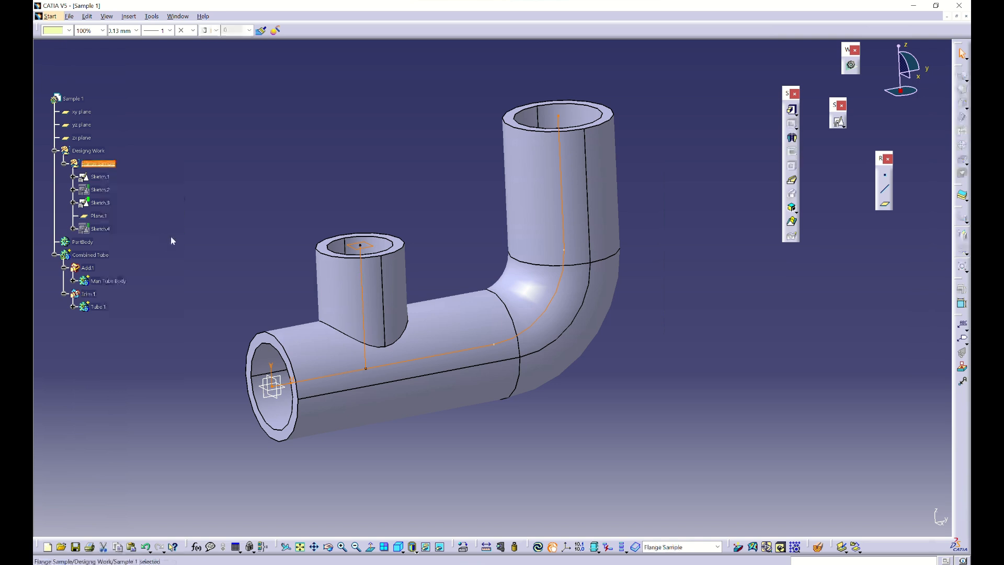
# Create a positioned sketch on Plane.1 at the branch tube's open end, using the tube centreline's end vertex as the projection point origin
pyautogui.click(836, 124)
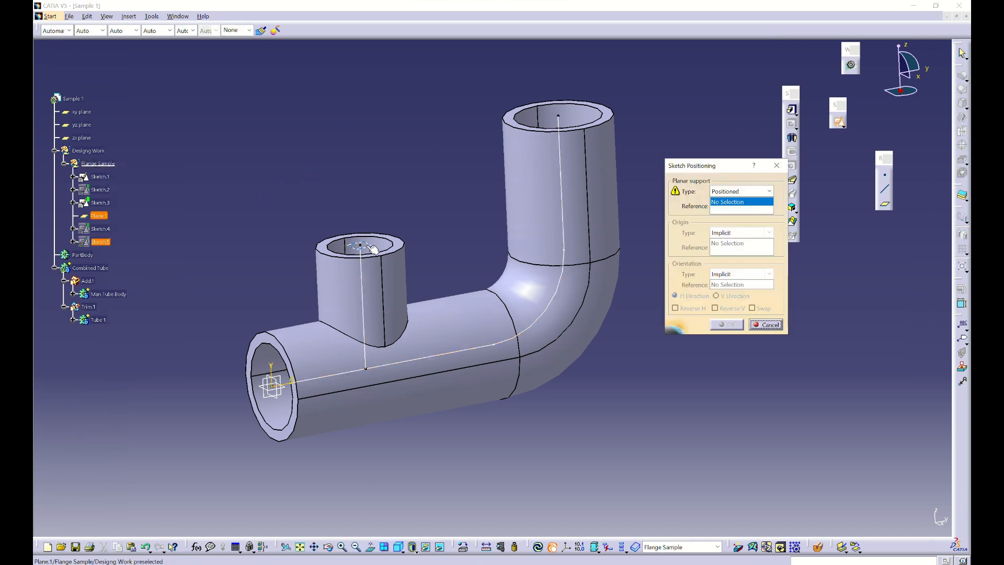
pyautogui.click(369, 246)
pyautogui.click(716, 236)
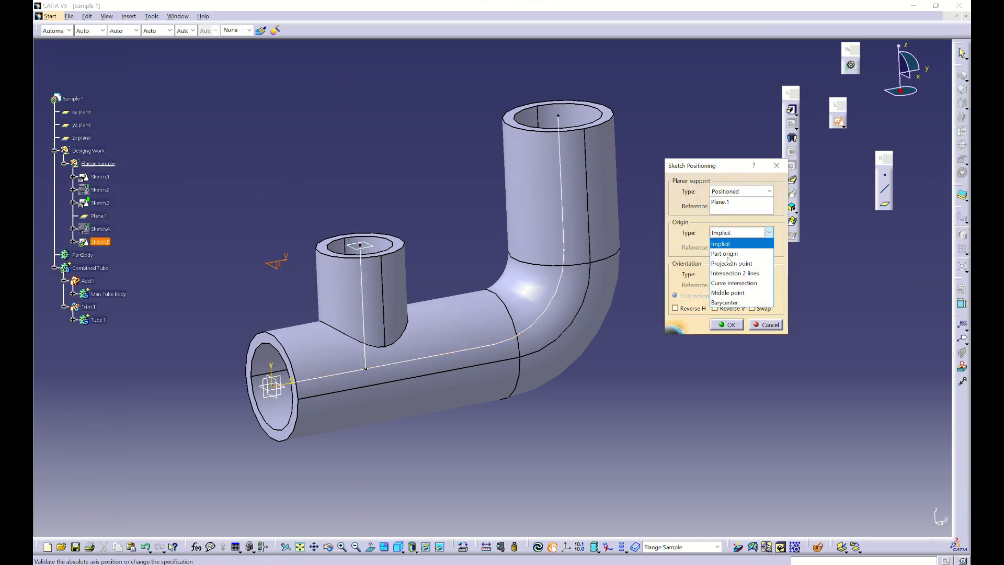
pyautogui.click(729, 258)
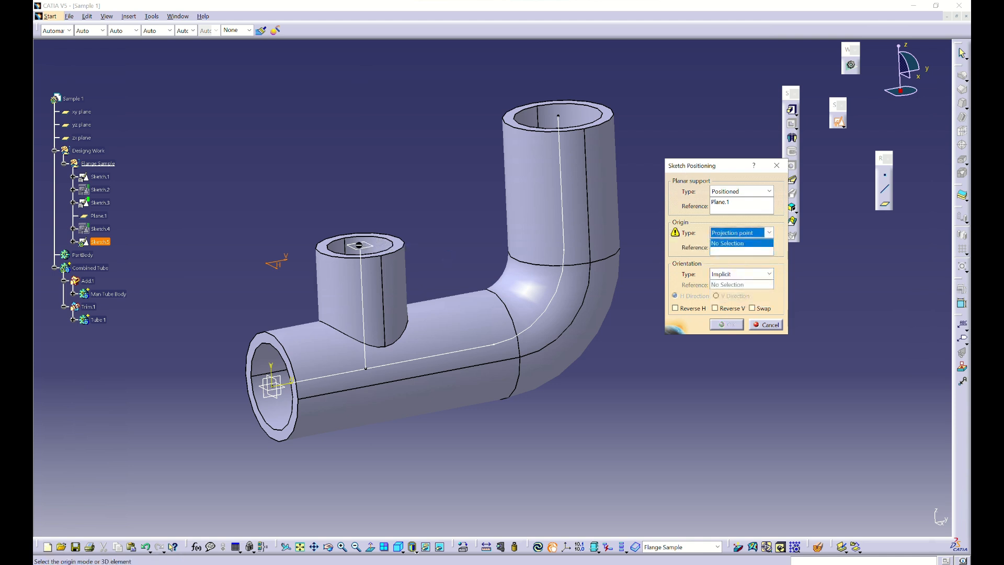
pyautogui.click(359, 245)
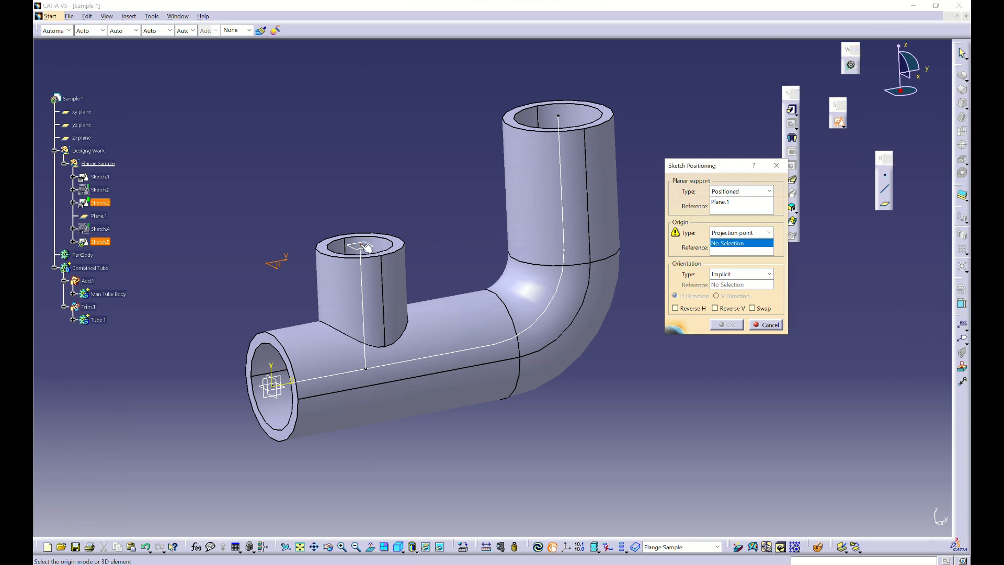
pyautogui.moveTo(451, 333); pyautogui.dragTo(395, 307, button='middle')
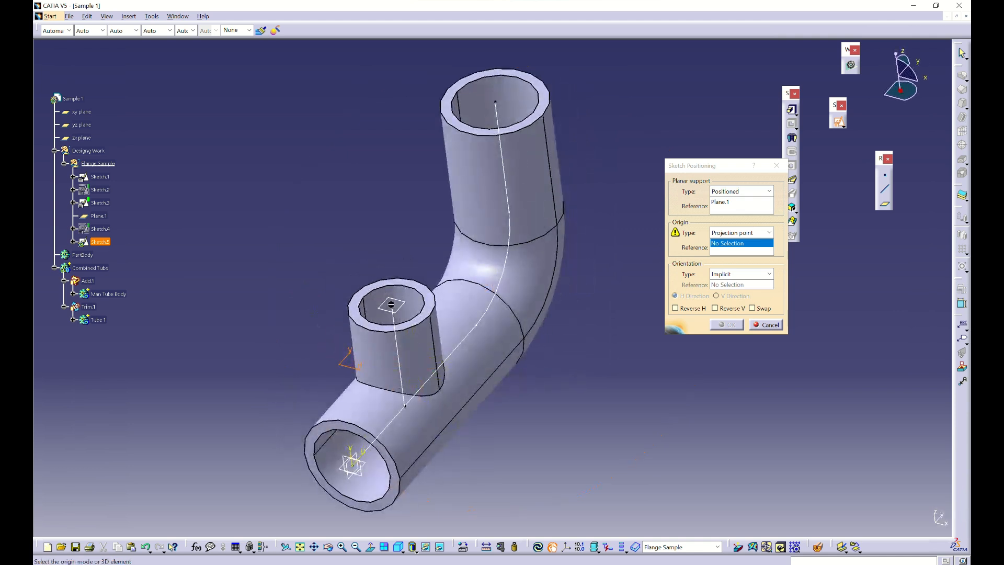
pyautogui.click(391, 303)
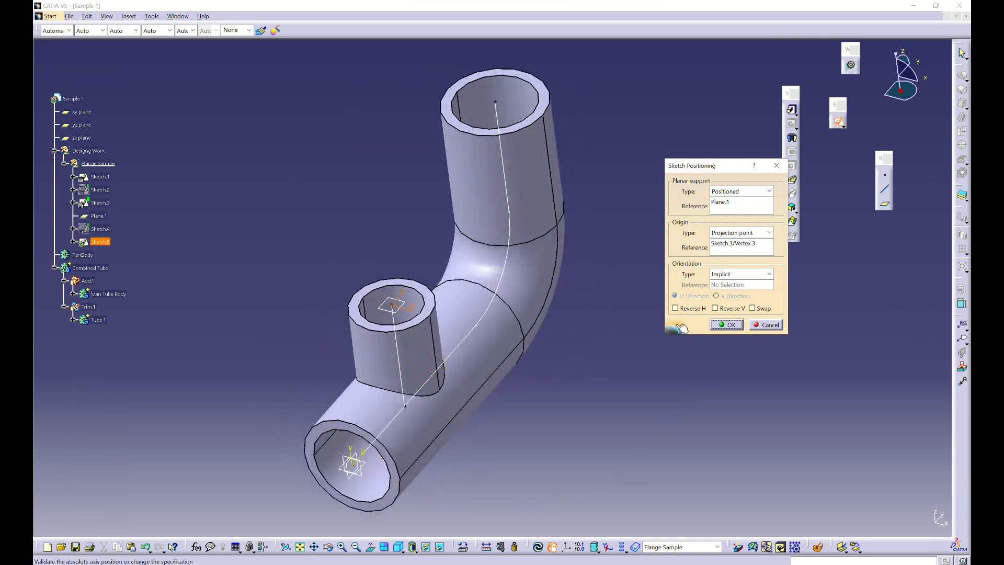
pyautogui.click(729, 328)
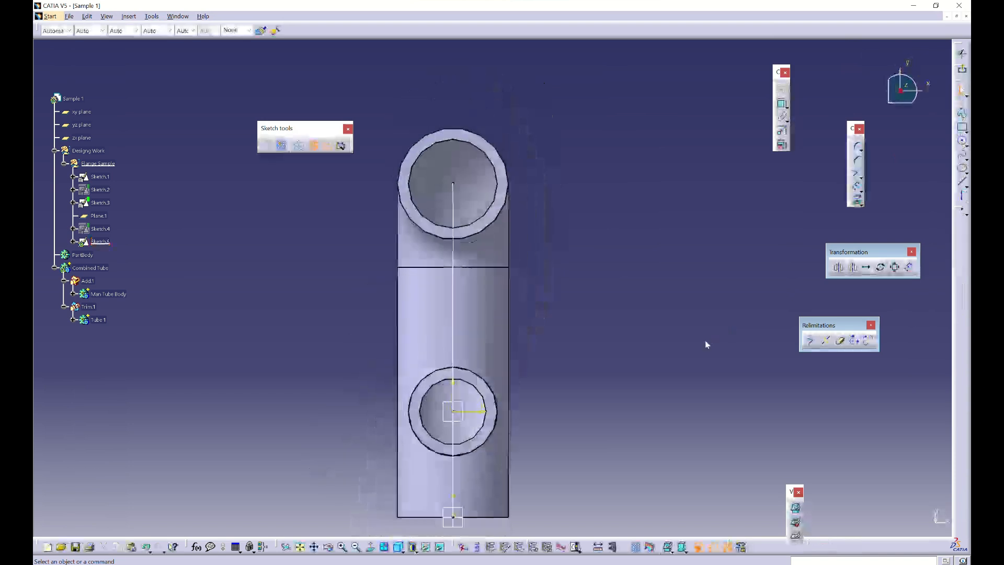
# Show the 3D background in low light and draw a circle of radius 12 mm centred on the sketch origin
pyautogui.moveTo(594, 399); pyautogui.dragTo(596, 318, button='middle')
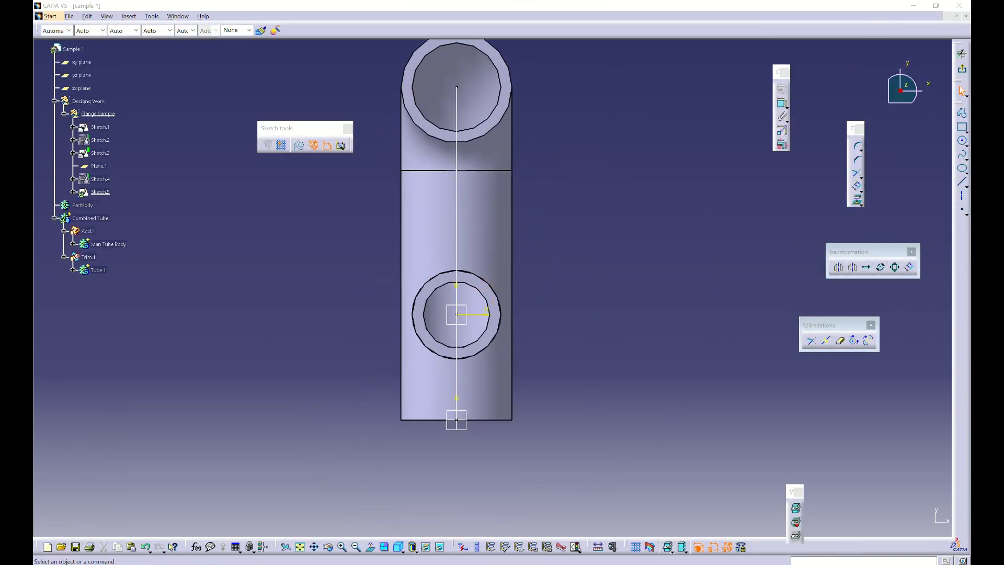
pyautogui.hotkey('alt', 'Tab')
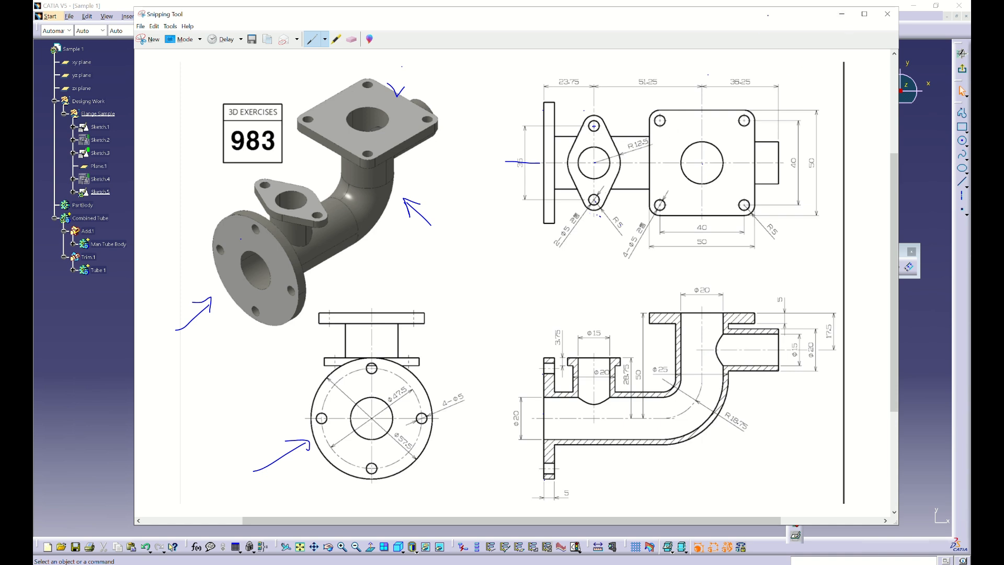
pyautogui.click(841, 13)
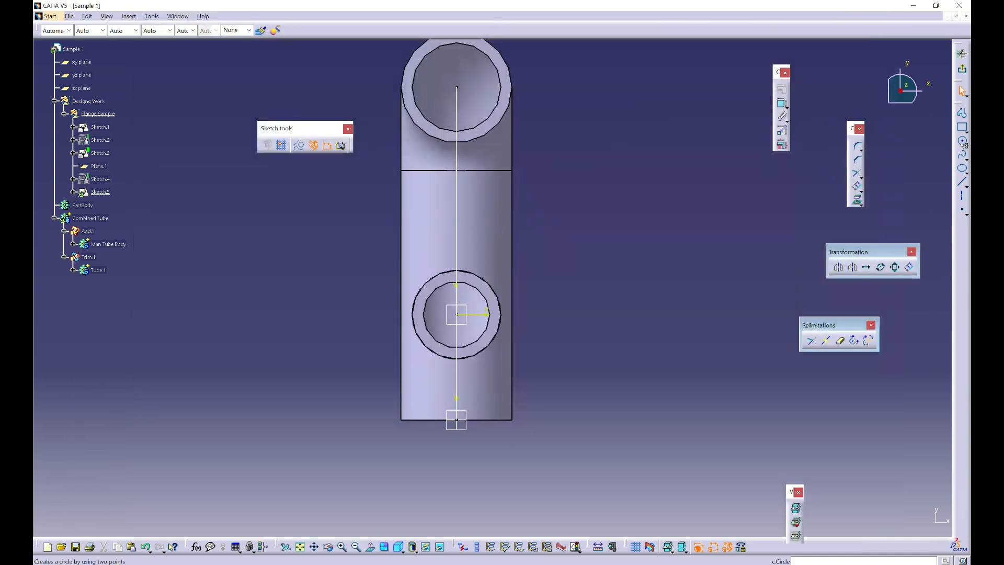
pyautogui.click(962, 142)
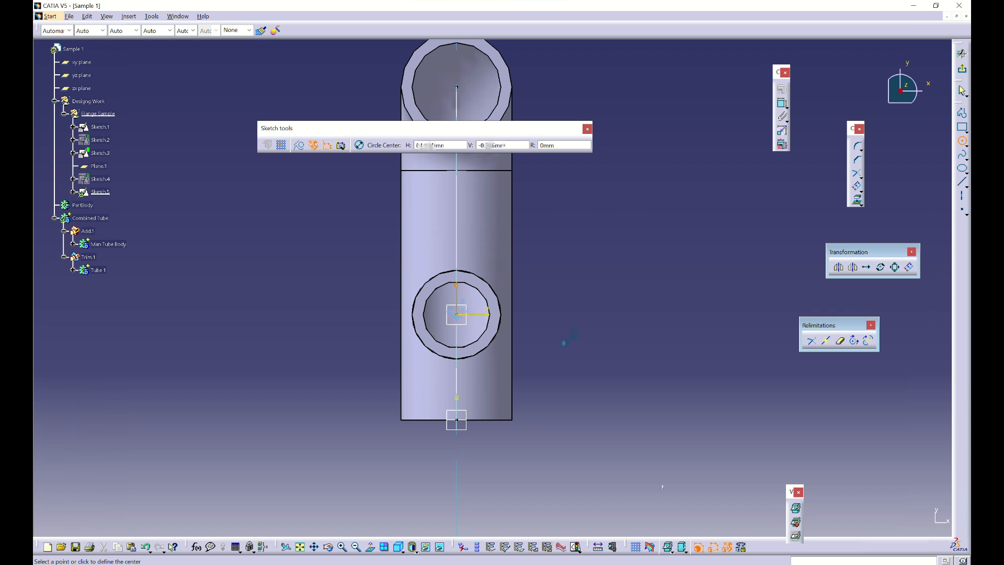
pyautogui.click(672, 548)
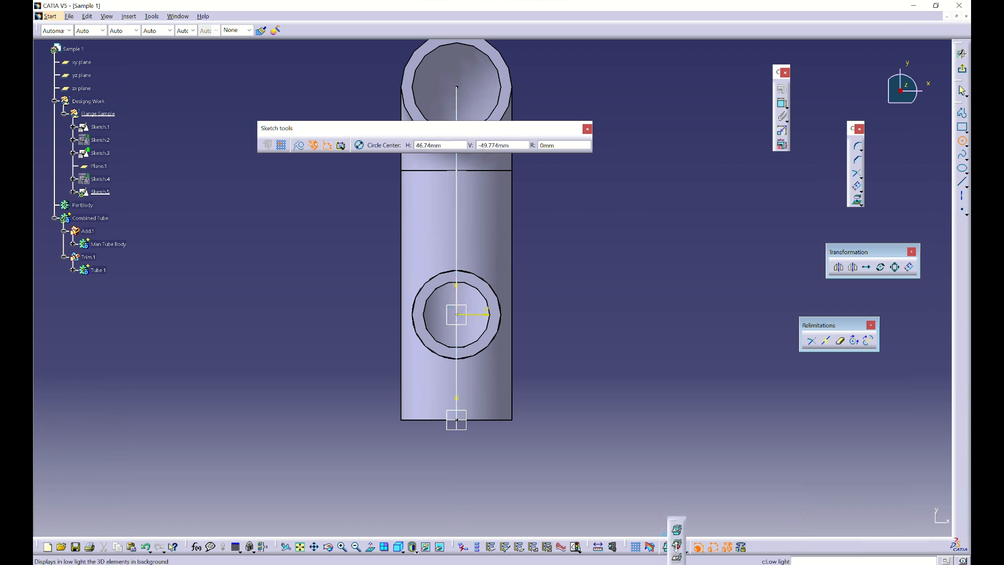
pyautogui.click(676, 545)
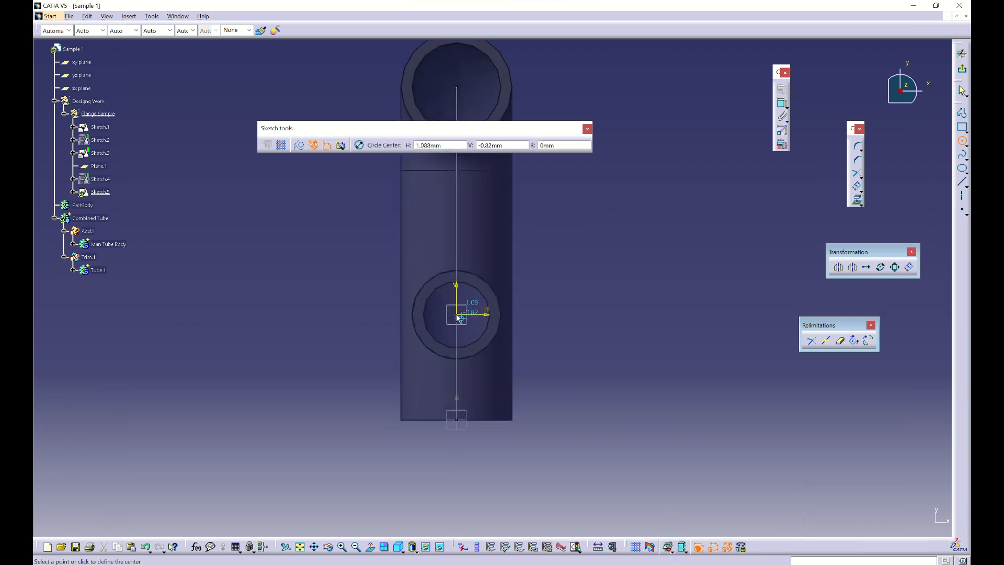
pyautogui.click(458, 315)
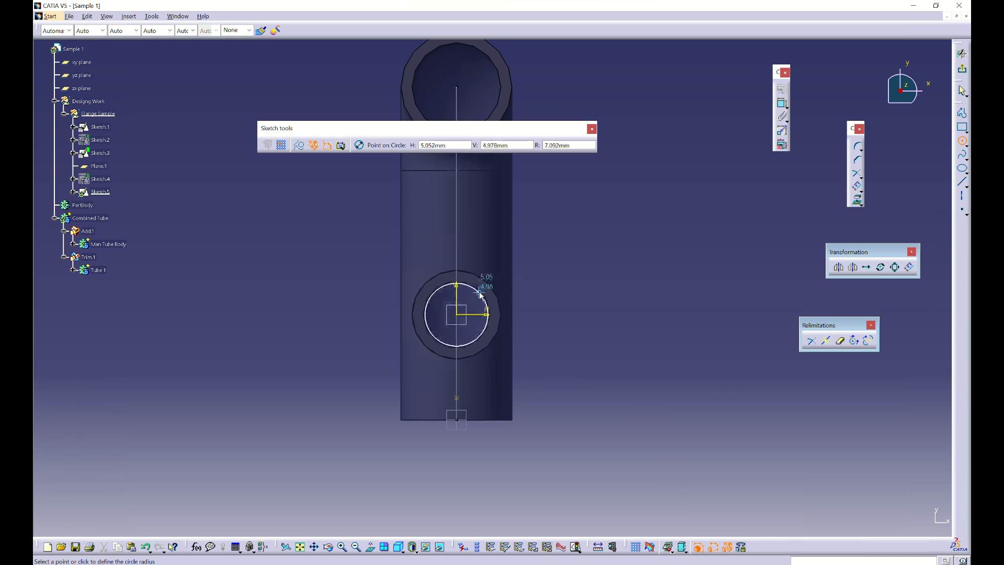
pyautogui.press('Tab')
pyautogui.press('Tab')
pyautogui.write('12')
pyautogui.press('Return')
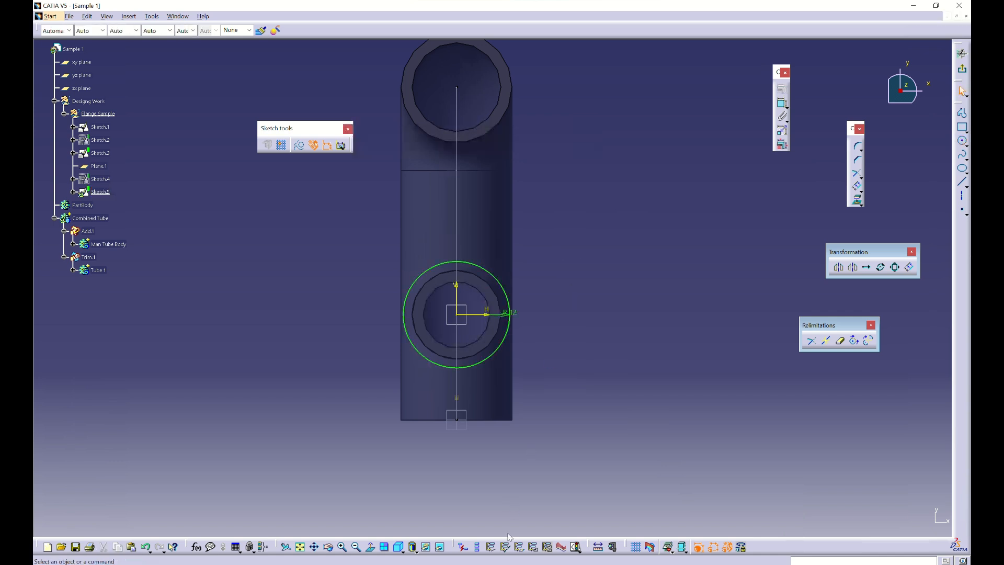
# Move the circle's radius dimension outside the circle and set the radius to 12.5 mm
pyautogui.hotkey('alt', 'Tab')
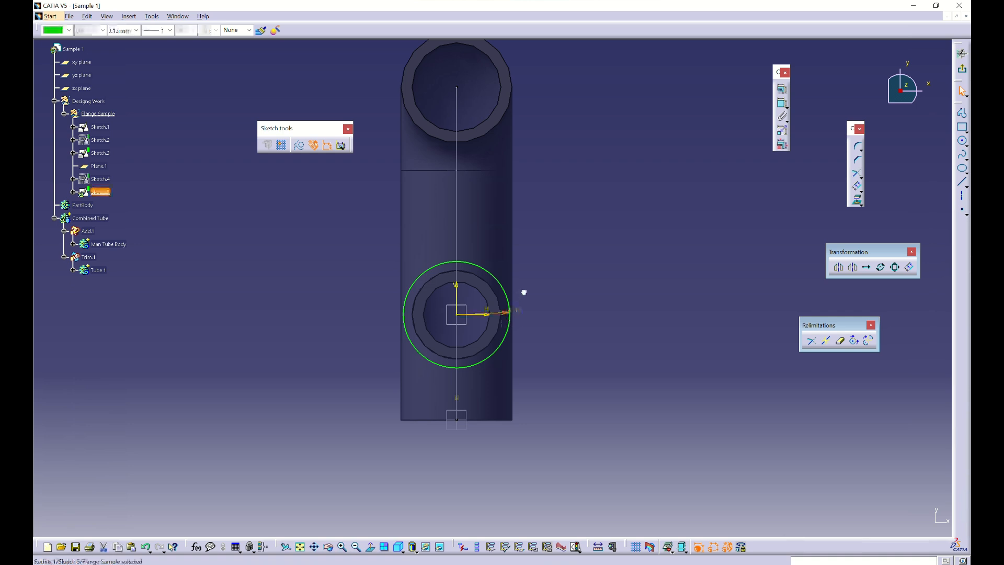
pyautogui.click(537, 279)
pyautogui.doubleClick(536, 278)
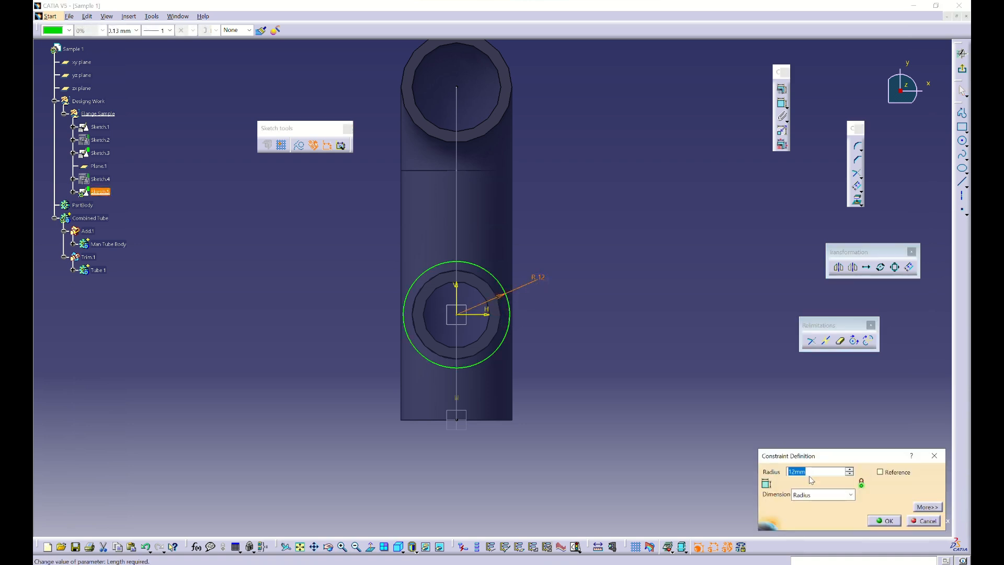
pyautogui.write('12.5')
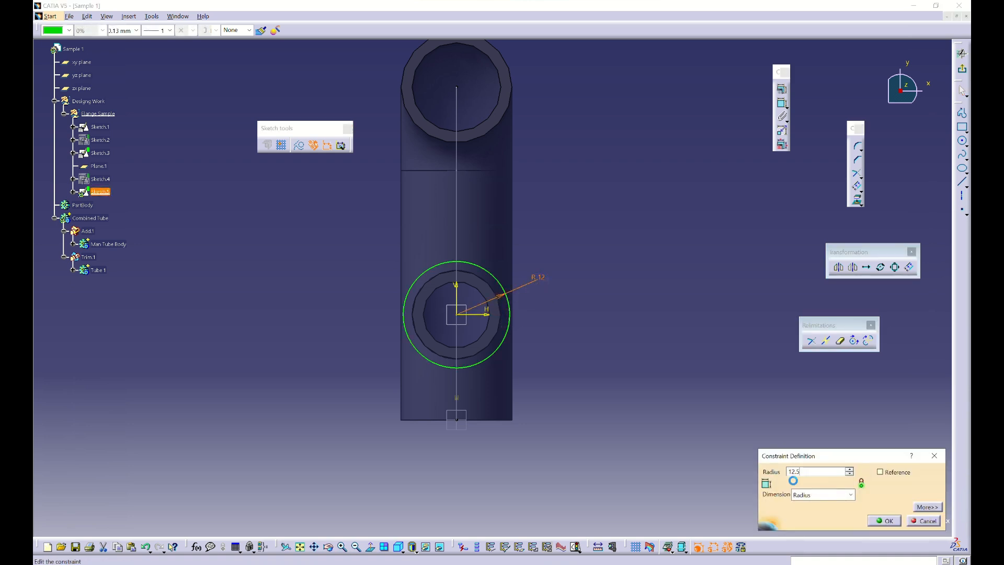
pyautogui.press('Return')
pyautogui.click(643, 335)
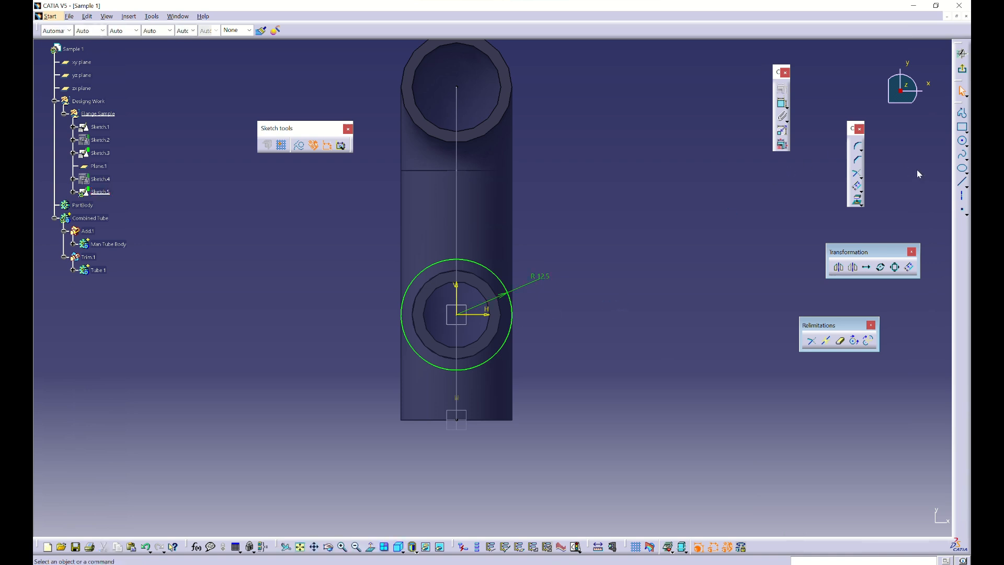
# Draw a vertical line about 19 mm long upward from the sketch origin and convert it to a construction element
pyautogui.click(962, 182)
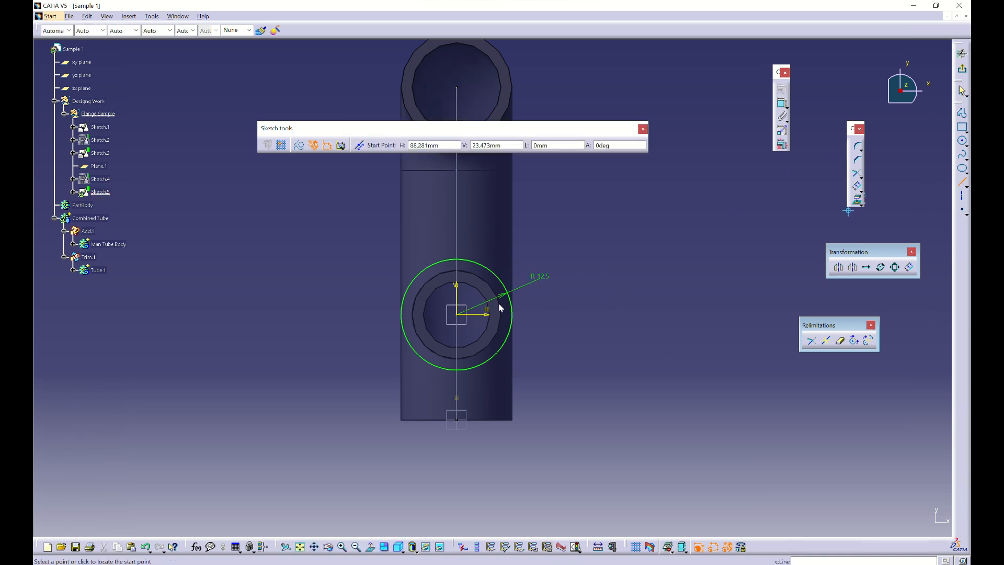
pyautogui.click(457, 313)
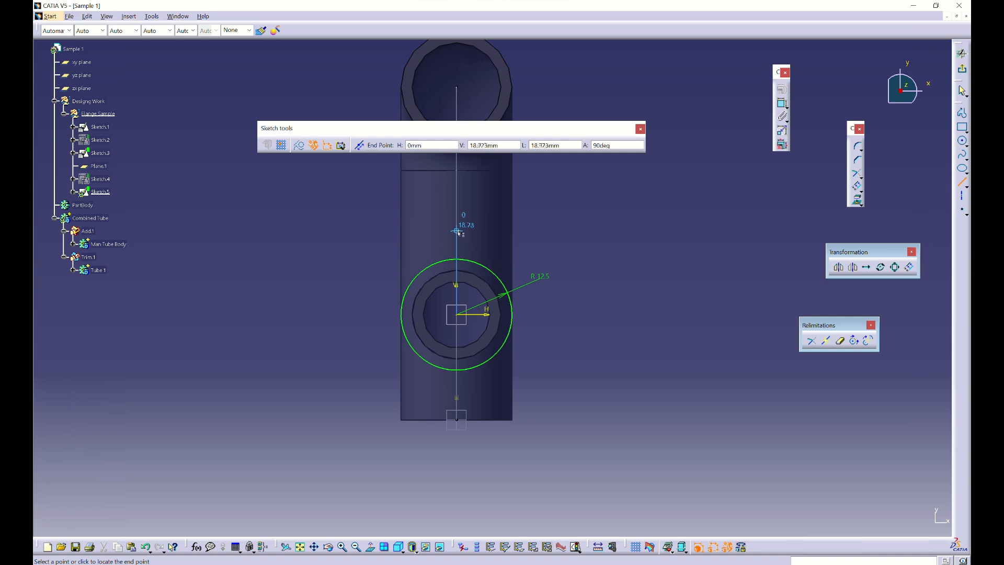
pyautogui.click(457, 231)
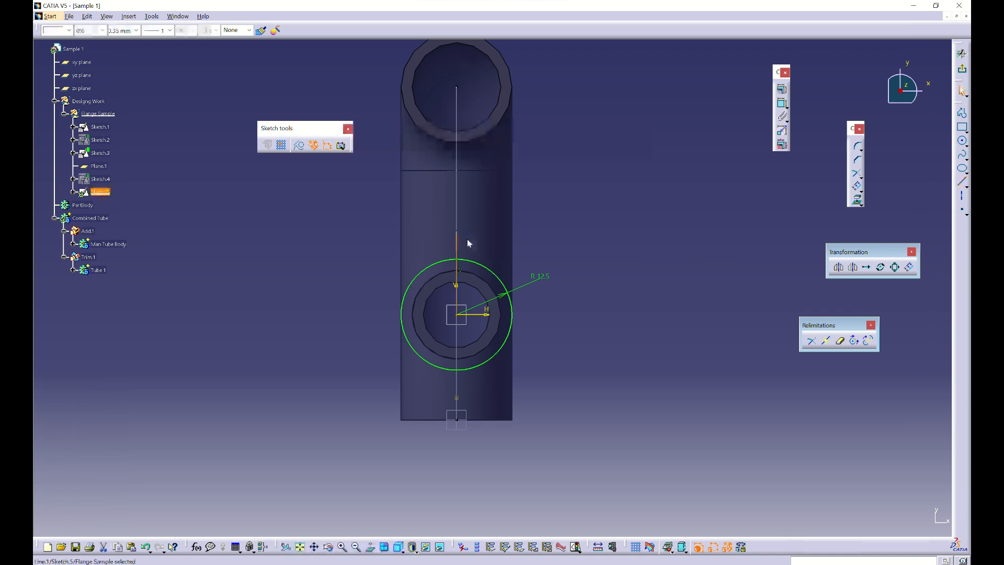
pyautogui.click(299, 149)
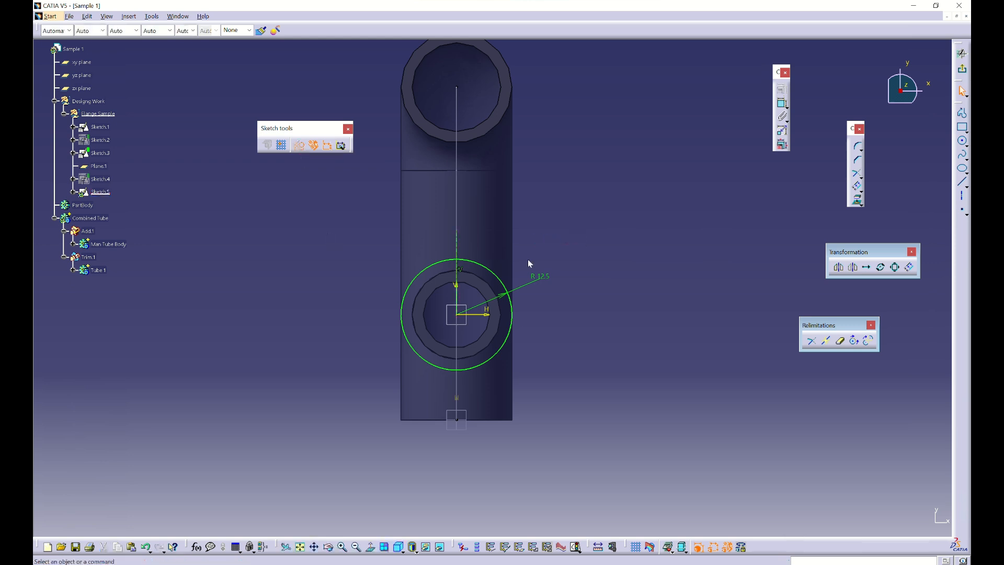
# Offset the vertical construction line by 35/2 mm along the positive H direction
pyautogui.click(461, 241)
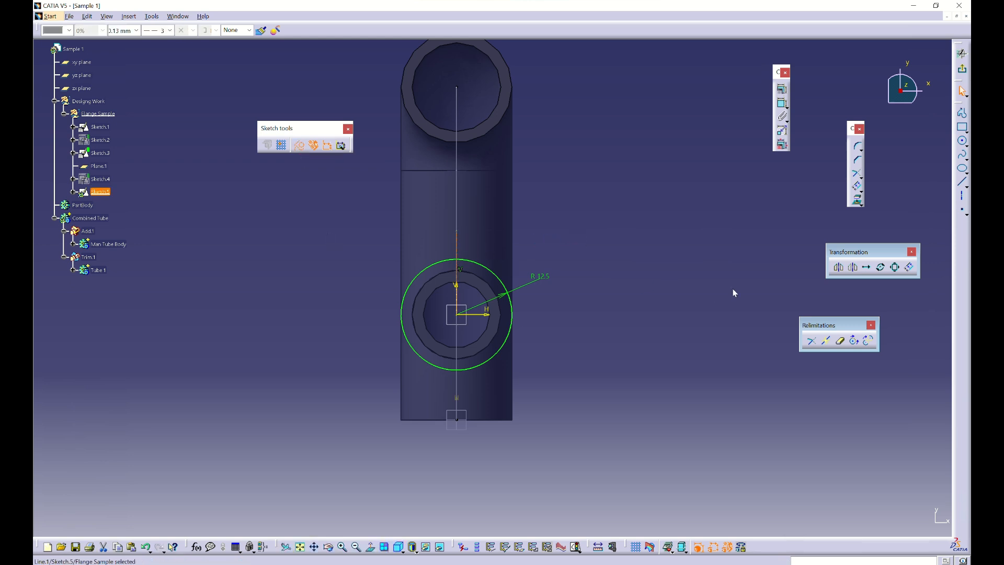
pyautogui.click(857, 185)
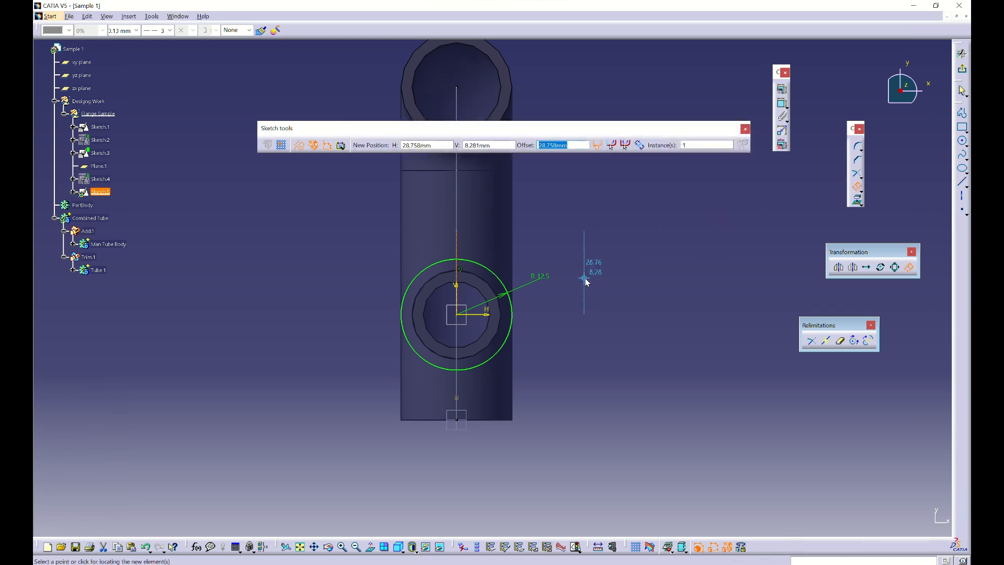
pyautogui.write('35/2')
pyautogui.press('Return')
pyautogui.click(552, 303)
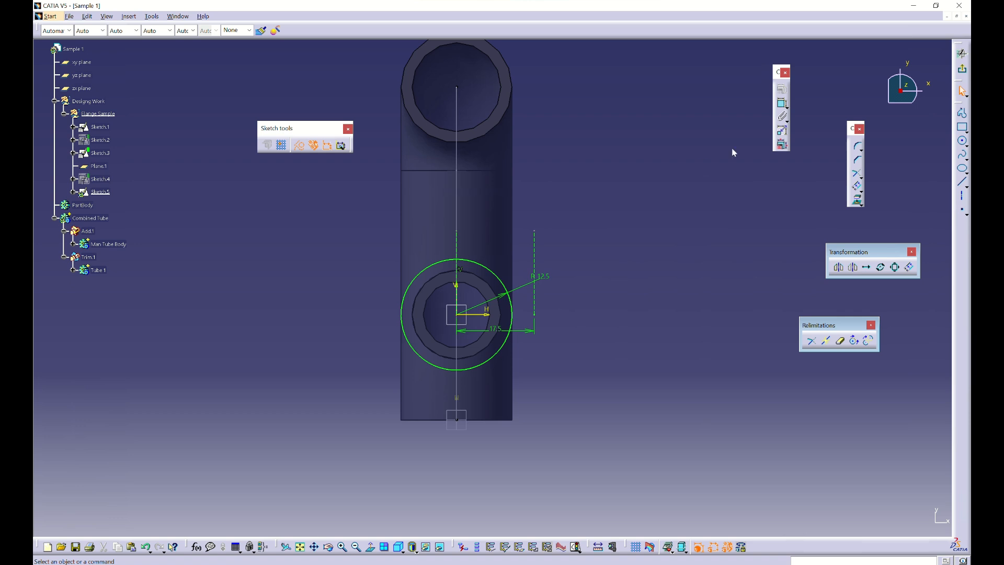
pyautogui.hotkey('alt', 'Tab')
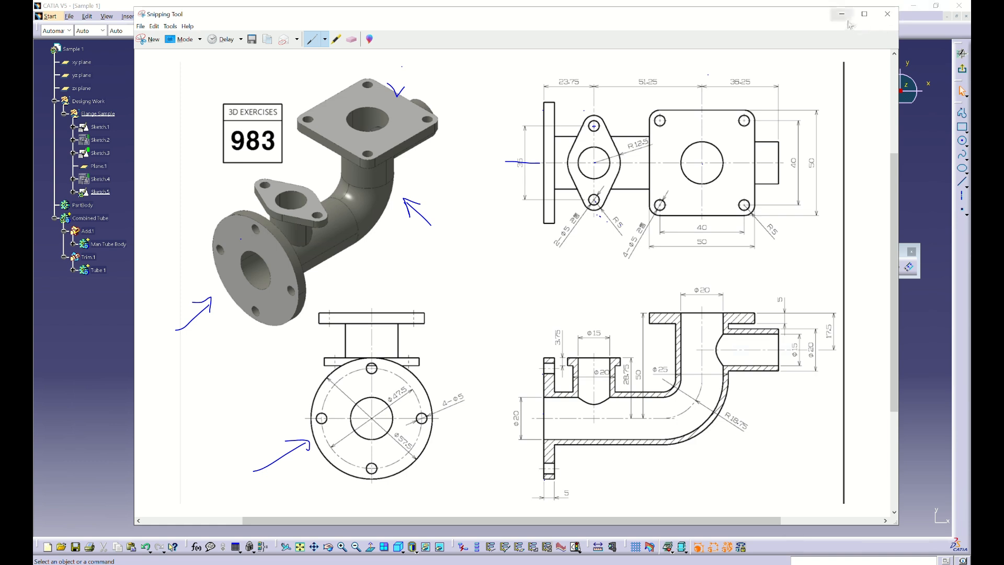
pyautogui.click(846, 18)
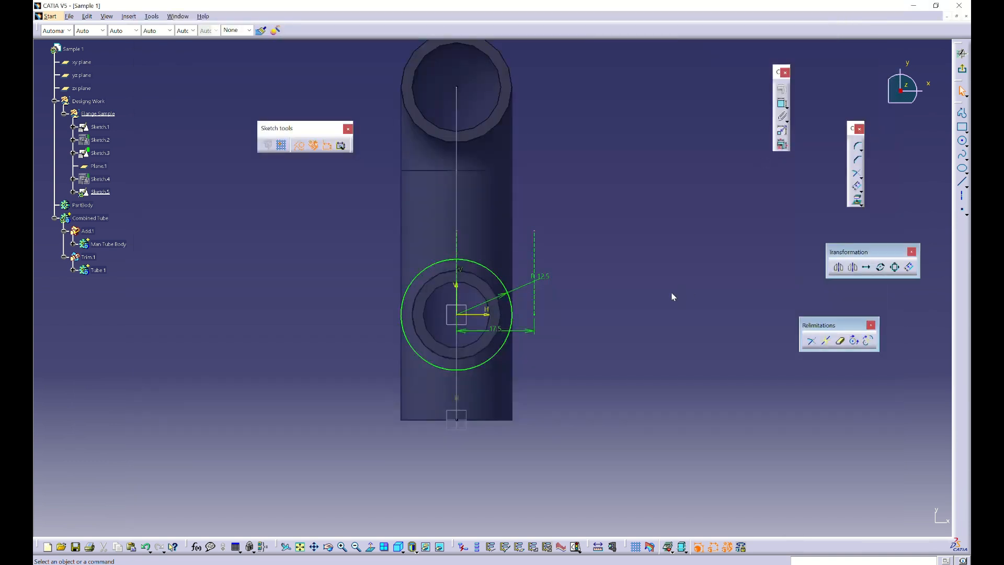
pyautogui.click(962, 181)
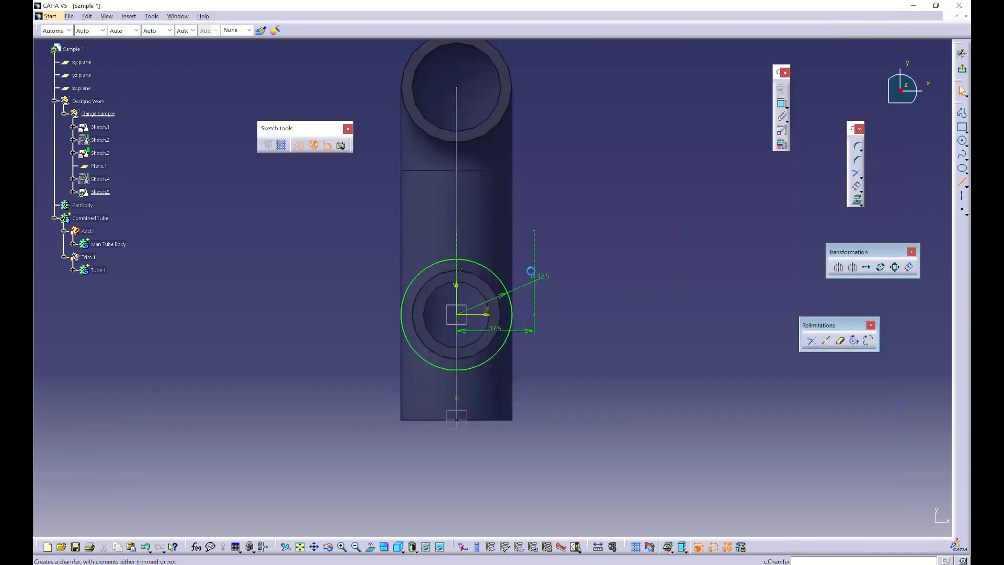
pyautogui.click(458, 315)
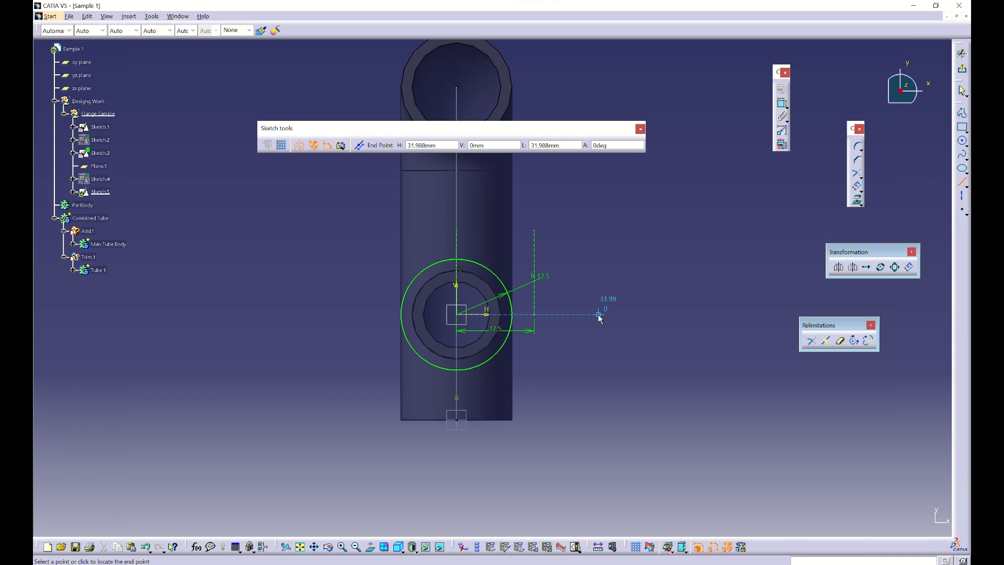
pyautogui.press('Escape')
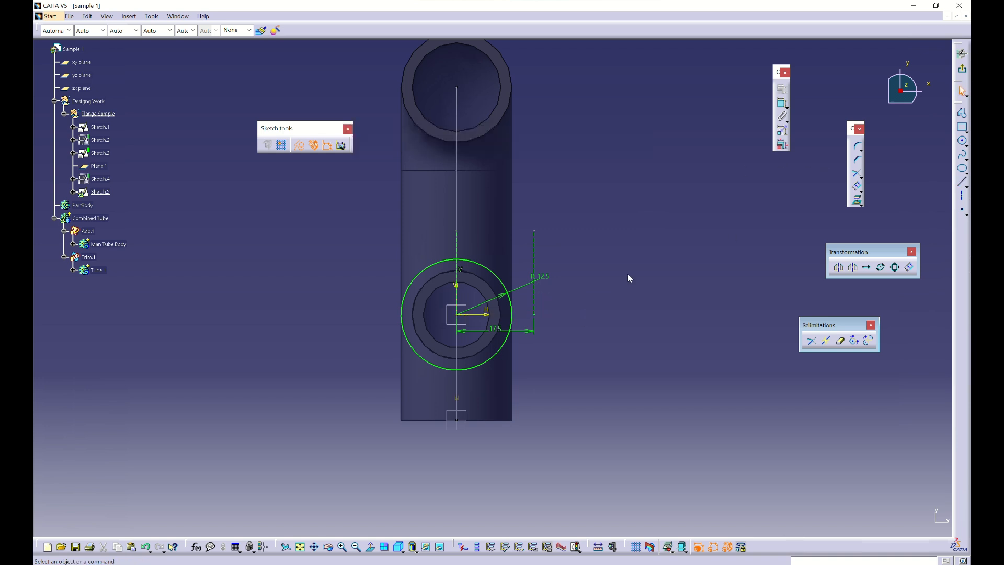
pyautogui.click(962, 140)
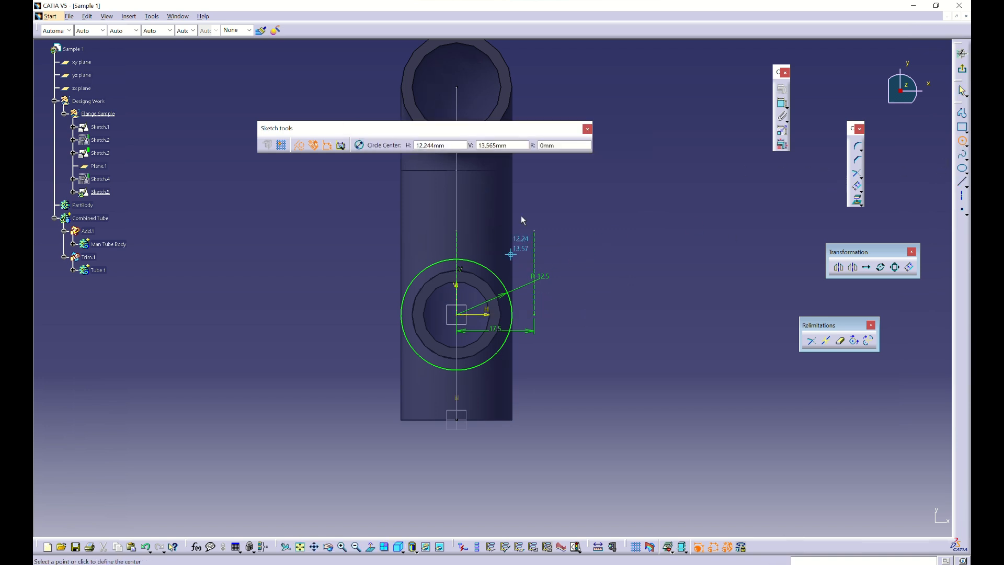
pyautogui.click(534, 314)
pyautogui.hotkey('alt', 'Tab')
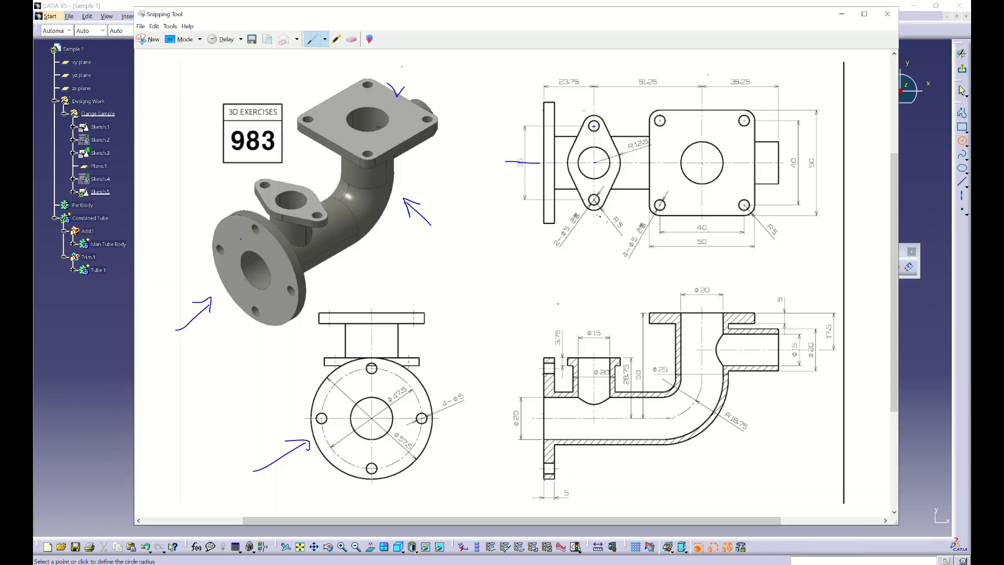
pyautogui.hotkey('alt', 'Tab')
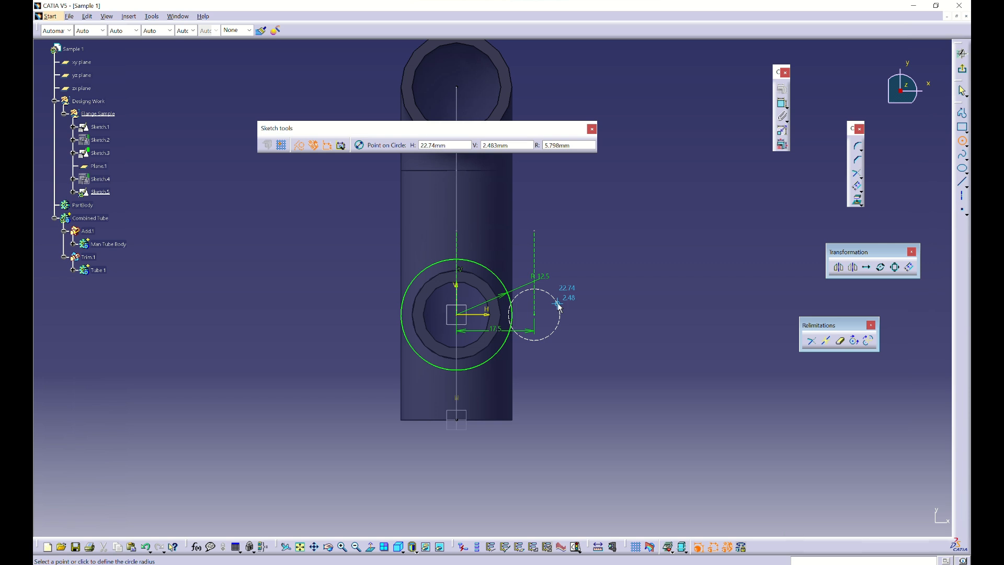
pyautogui.write('5')
pyautogui.press('Escape')
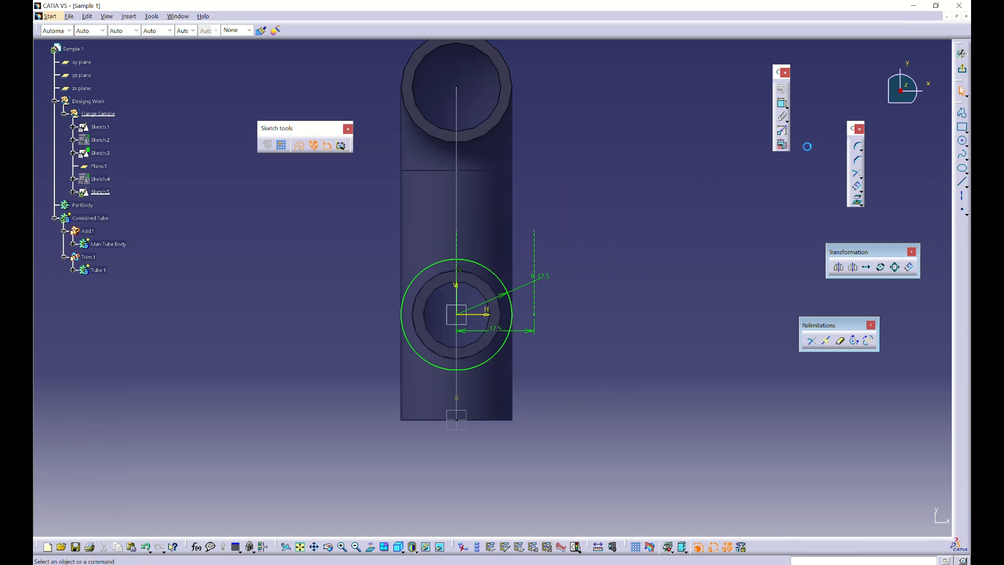
# Draw a circle of radius 5 mm centred on the offset construction line's lower end and convert it to a standard element
pyautogui.click(961, 144)
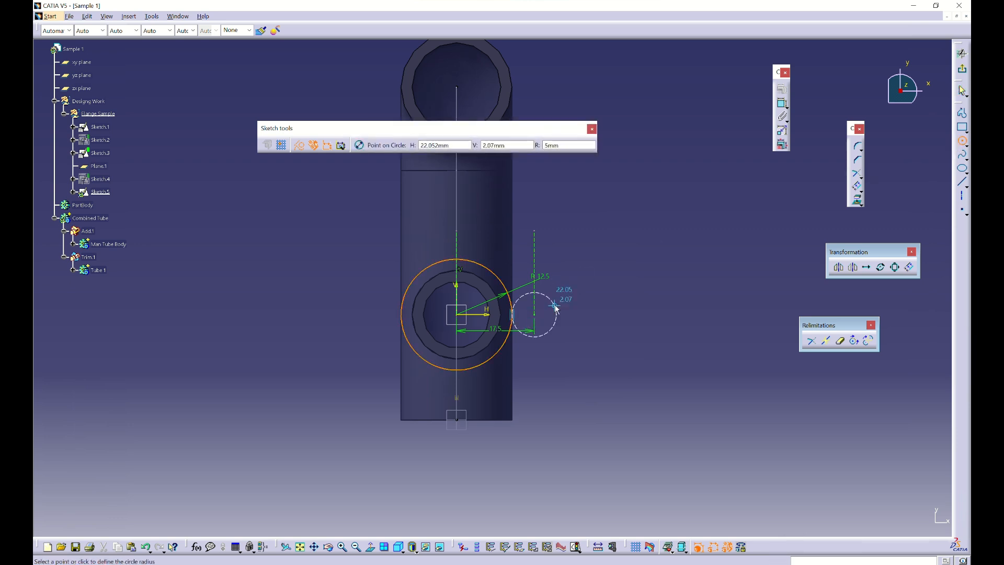
pyautogui.press('Tab')
pyautogui.press('Return')
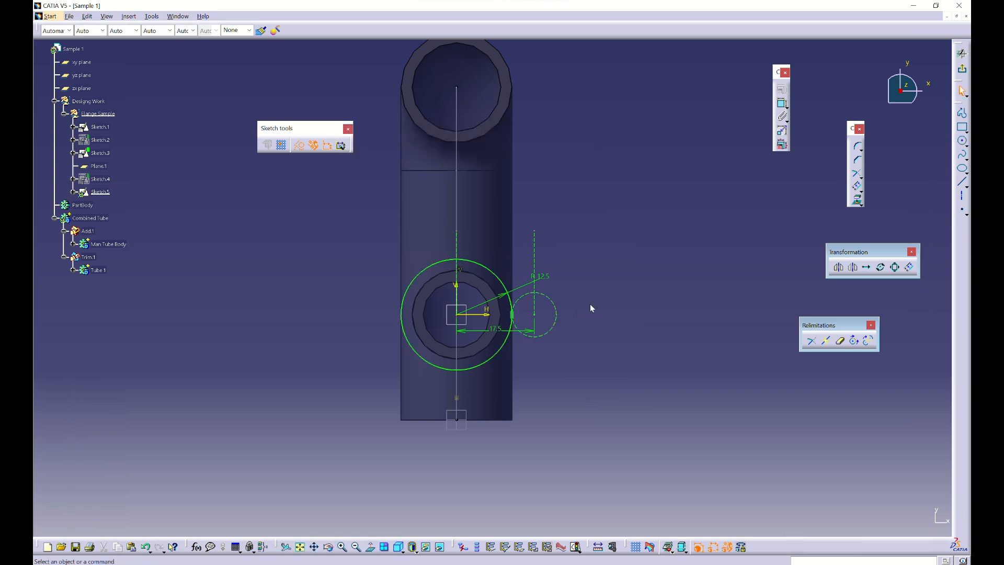
pyautogui.click(549, 300)
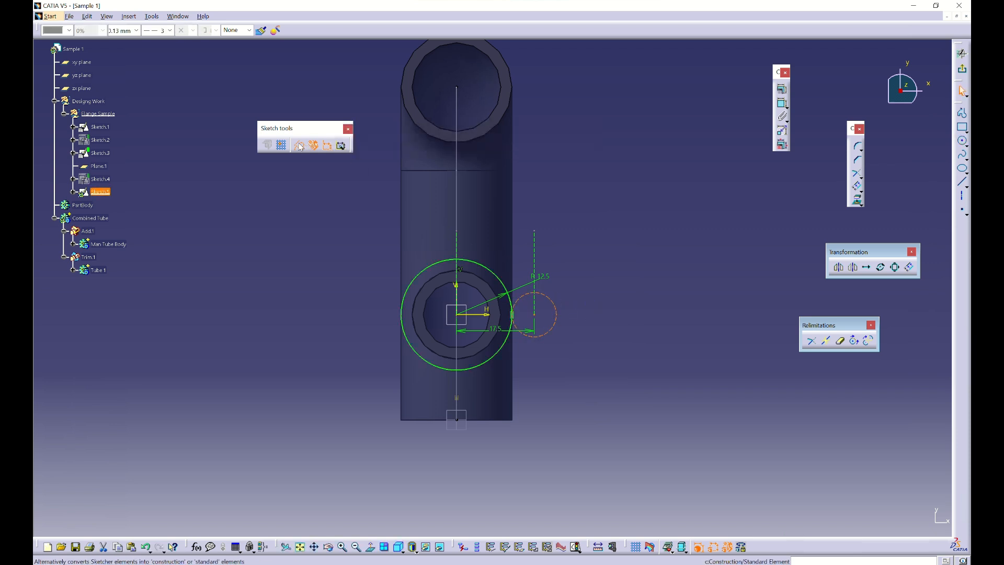
pyautogui.click(614, 294)
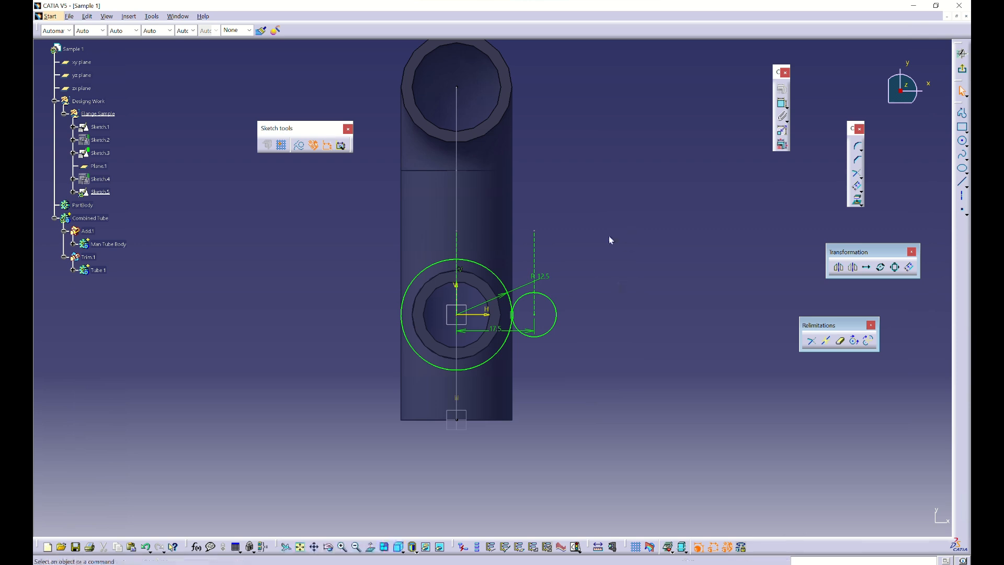
# Draw two bi-tangent lines joining the 12.5 mm and 5 mm radius circles, one along their upper sides and one along their lower sides
pyautogui.click(486, 266)
pyautogui.click(526, 444)
pyautogui.hotkey('alt', 'Tab')
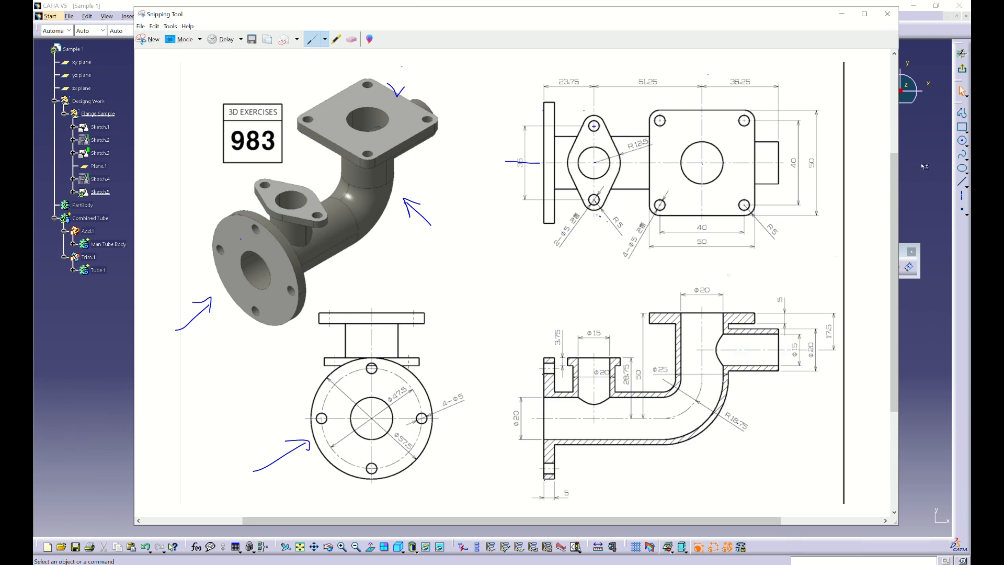
pyautogui.hotkey('alt', 'Tab')
pyautogui.moveTo(819, 134); pyautogui.dragTo(716, 135)
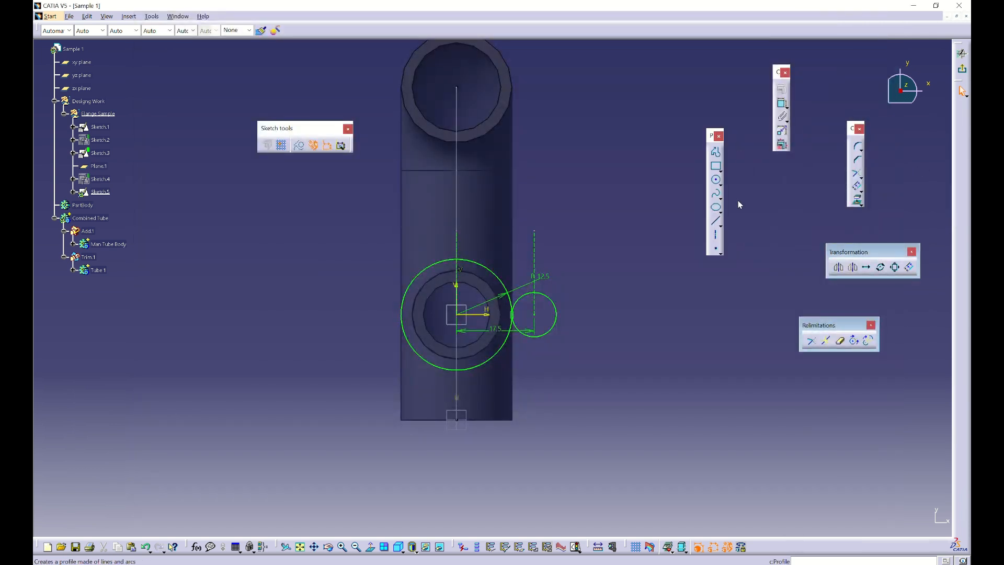
pyautogui.click(720, 222)
pyautogui.moveTo(725, 231); pyautogui.dragTo(725, 300)
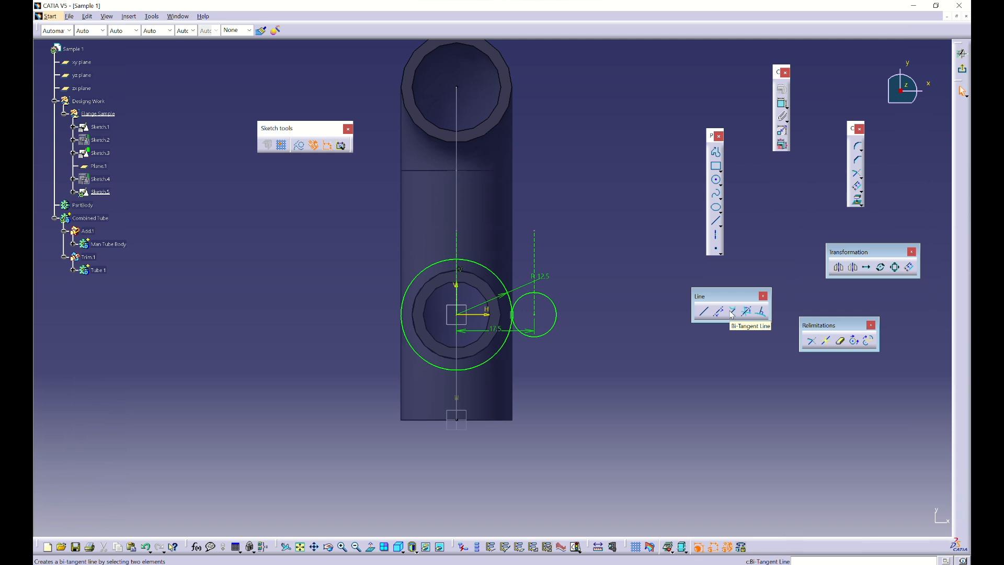
pyautogui.click(732, 313)
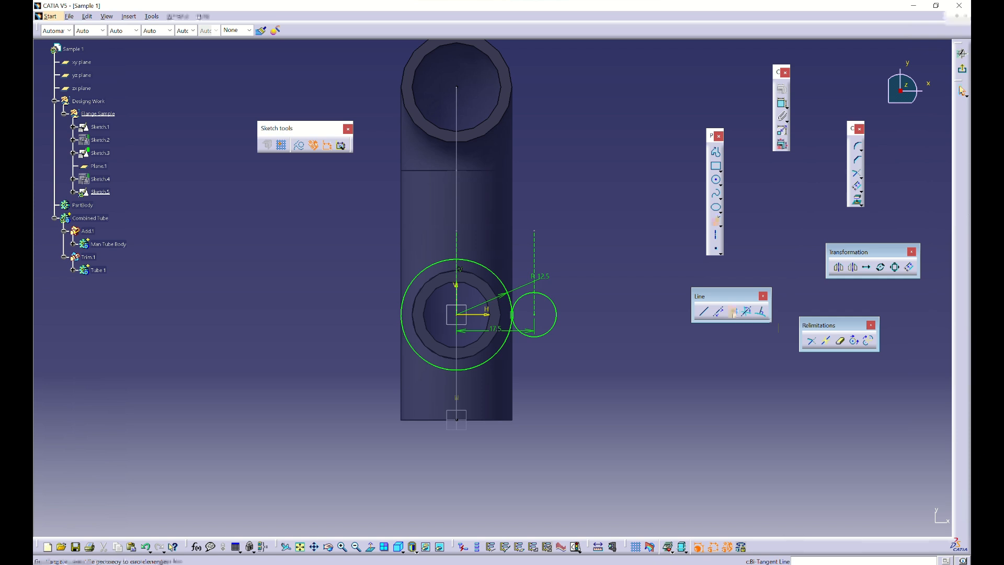
pyautogui.click(489, 270)
pyautogui.click(556, 301)
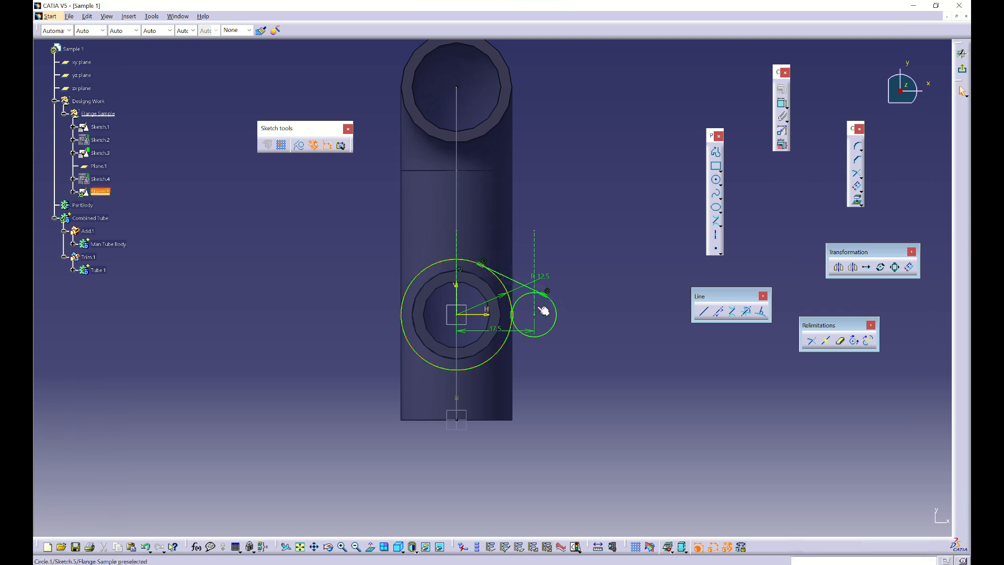
pyautogui.click(732, 312)
pyautogui.click(477, 365)
pyautogui.click(555, 332)
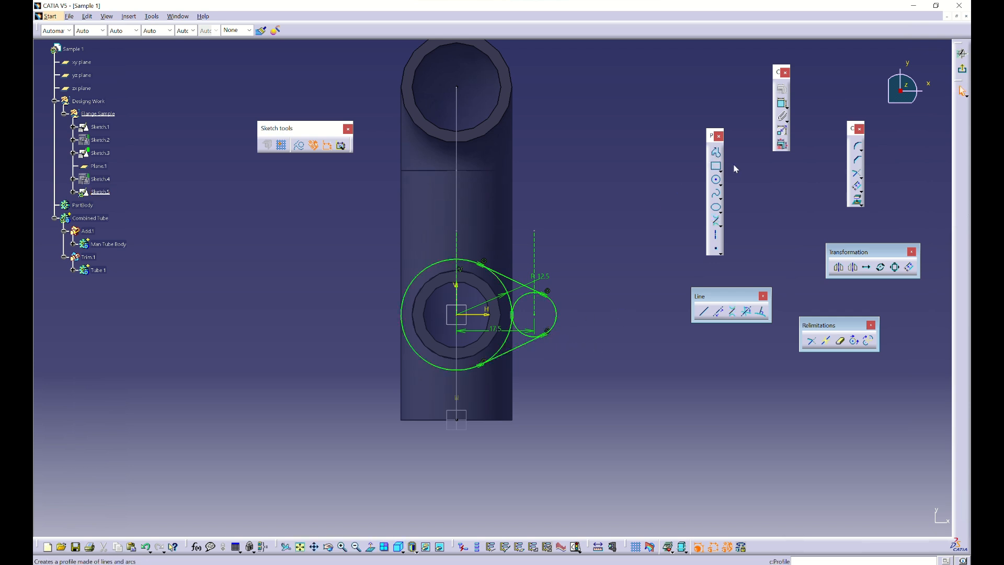
# Trim both circles against the two tangent lines, trimming all elements, to leave a closed teardrop outline
pyautogui.click(856, 179)
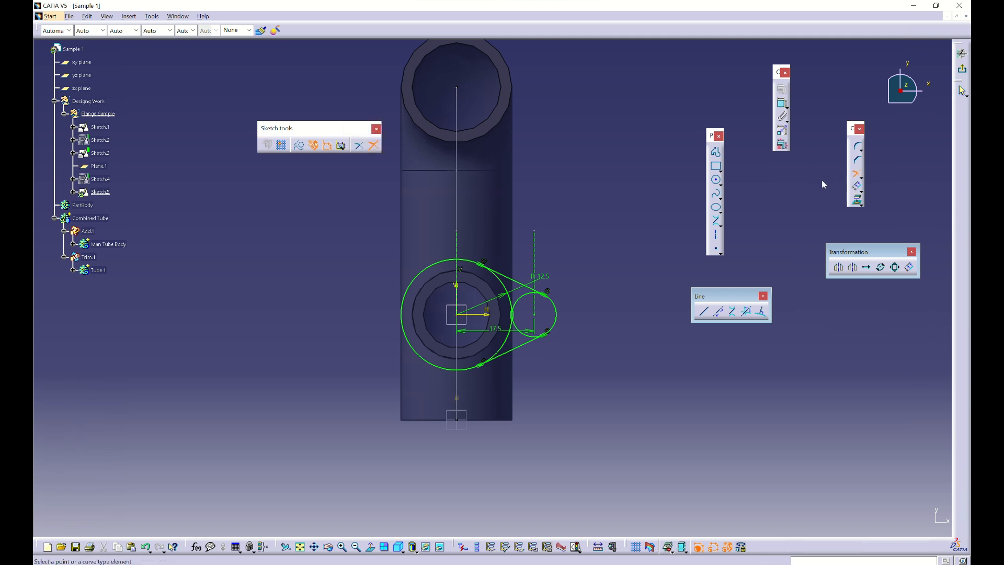
pyautogui.moveTo(856, 174)
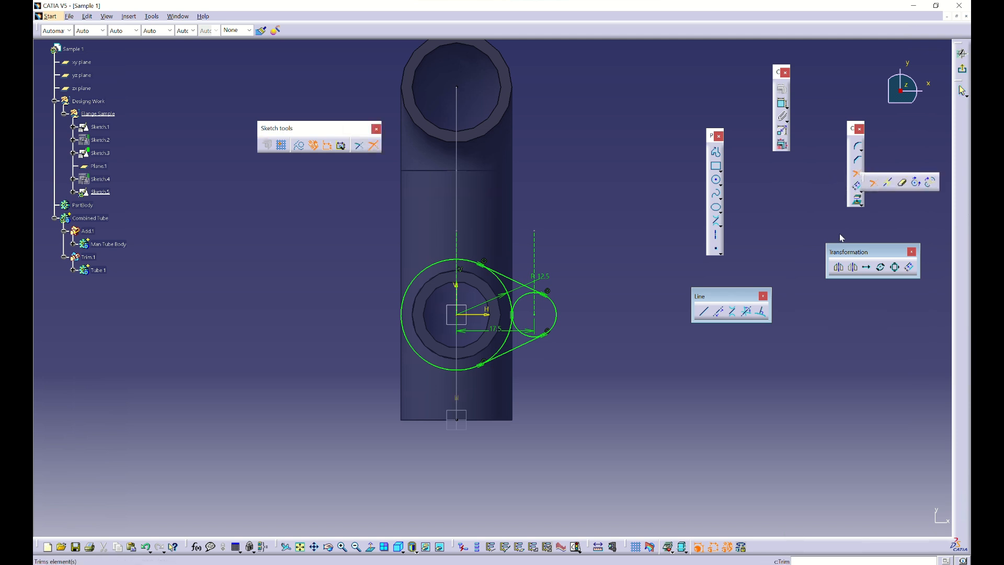
pyautogui.click(861, 178)
pyautogui.moveTo(864, 186); pyautogui.dragTo(807, 316)
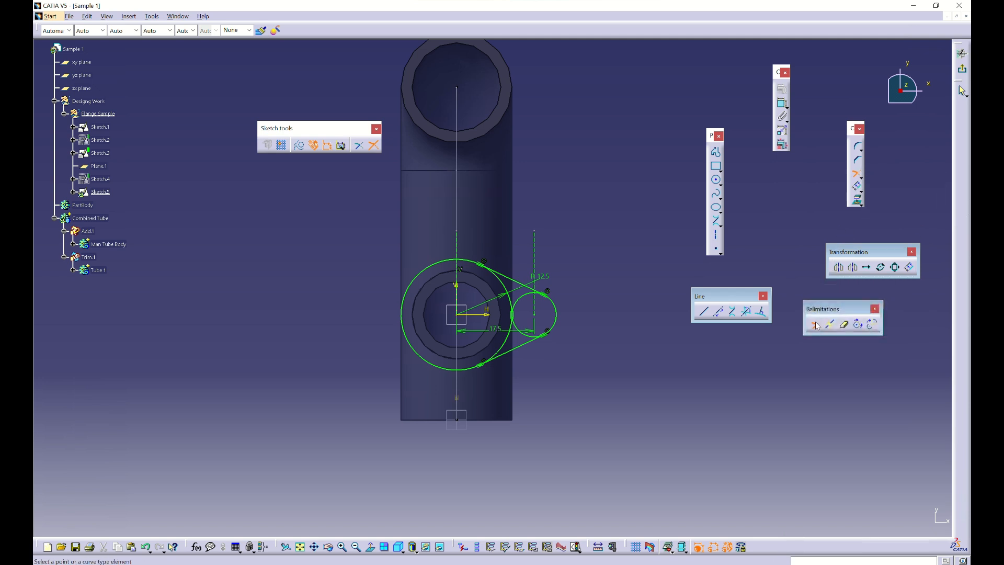
pyautogui.click(358, 146)
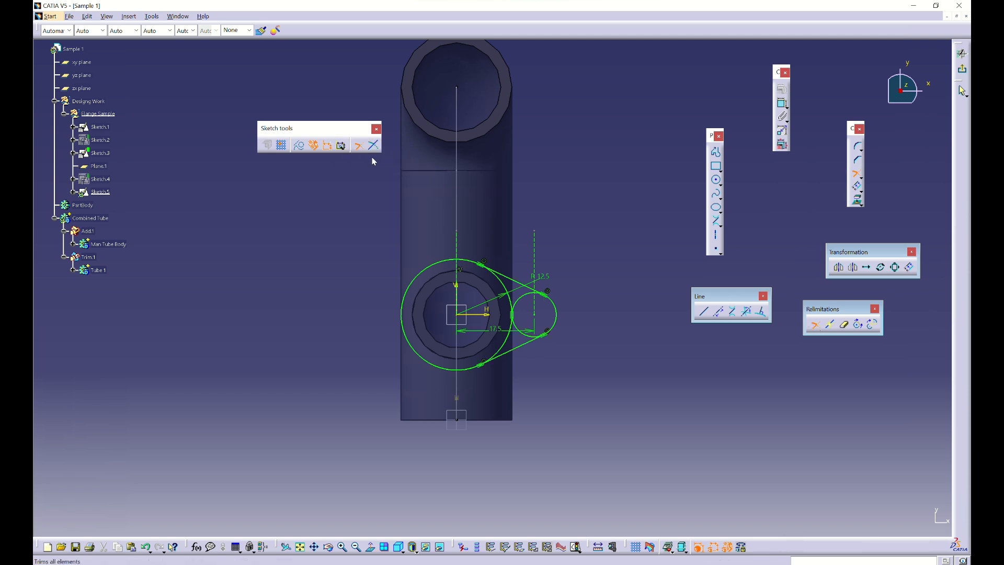
pyautogui.click(499, 273)
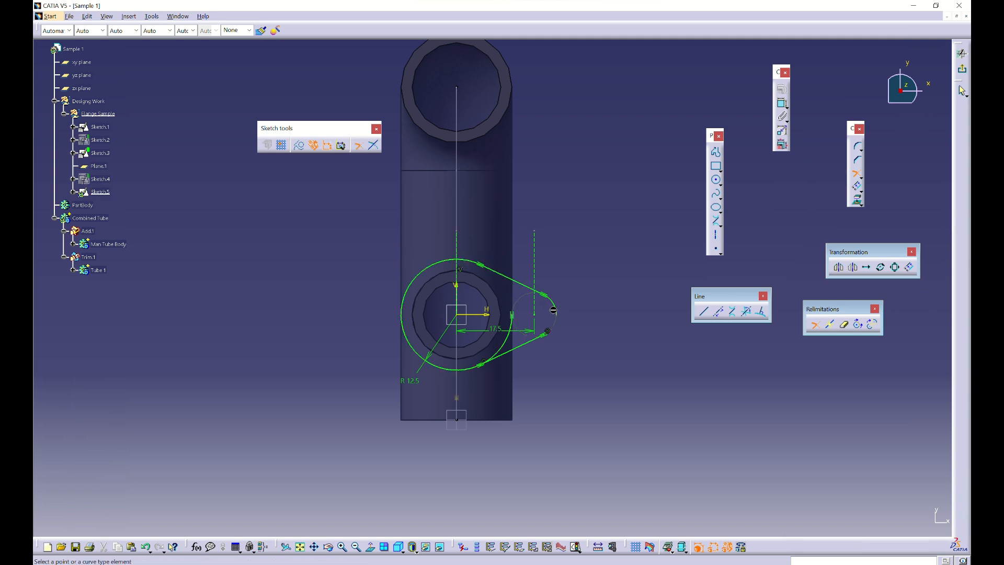
pyautogui.click(557, 307)
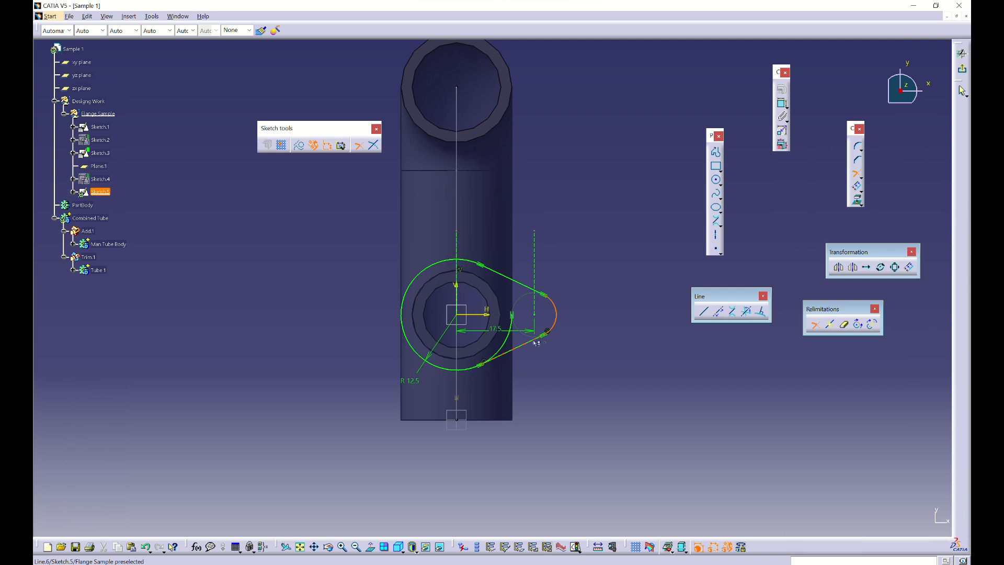
pyautogui.click(539, 340)
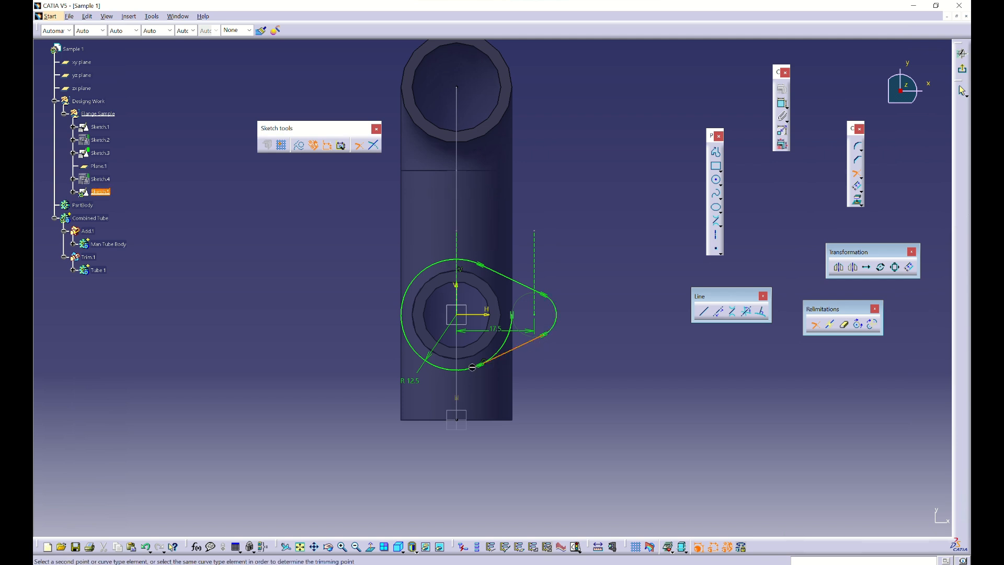
pyautogui.click(463, 372)
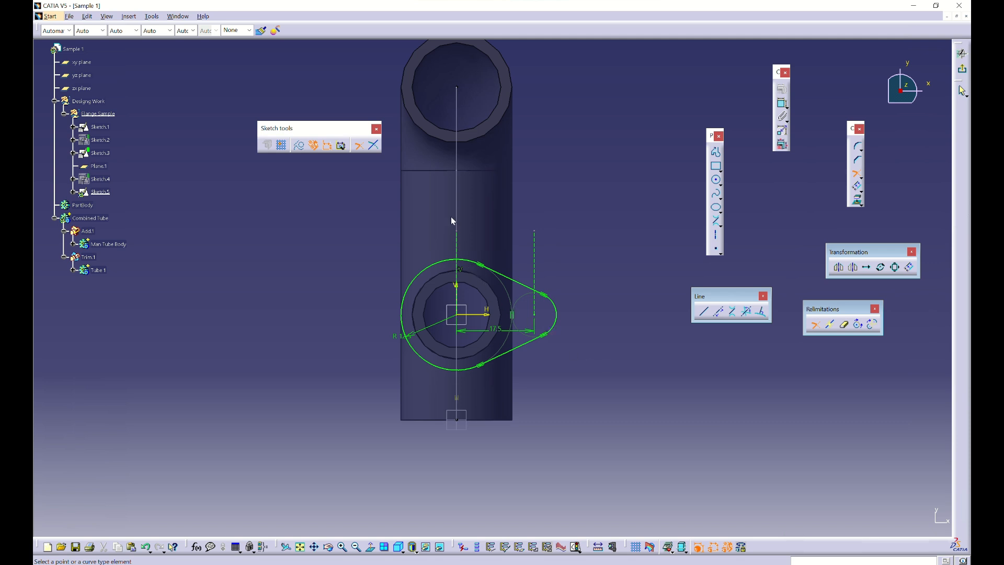
# Try to trim the 12.5 mm radius arc against the vertical construction line through the origin
pyautogui.click(474, 264)
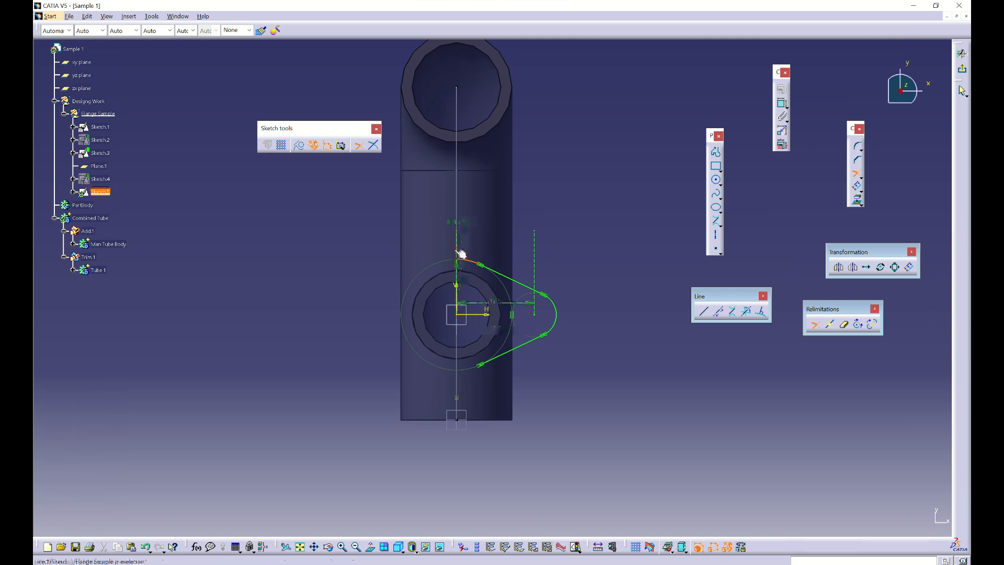
pyautogui.click(456, 255)
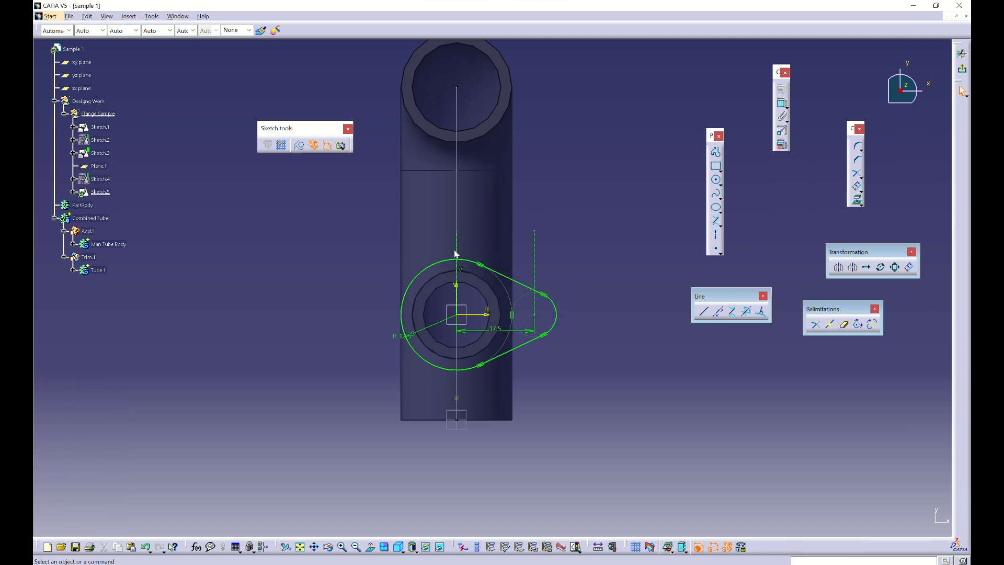
pyautogui.click(720, 225)
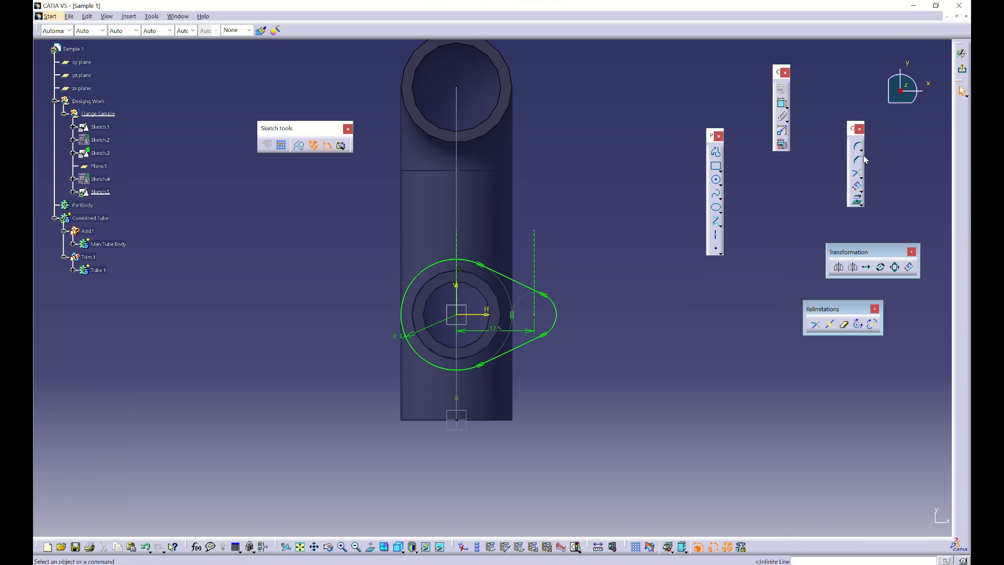
# Extend the vertical construction line at the origin below the large arc and quick-trim away the arc portion left of it
pyautogui.click(857, 173)
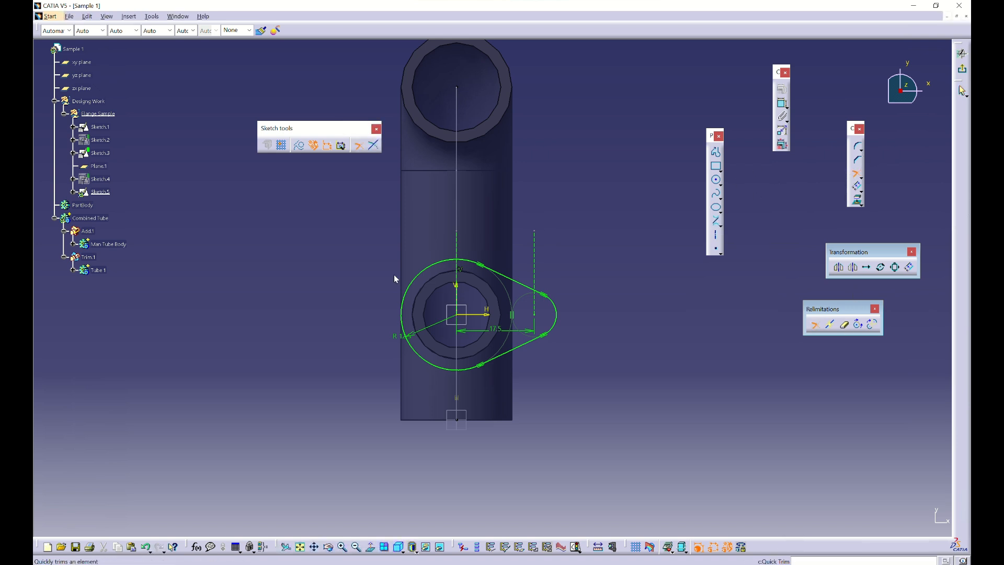
pyautogui.click(467, 338)
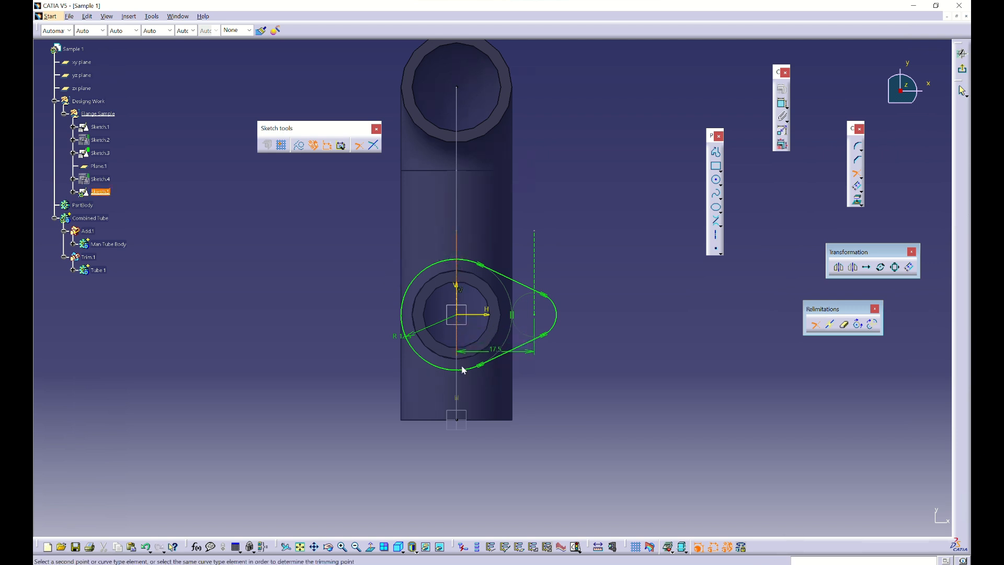
pyautogui.click(461, 395)
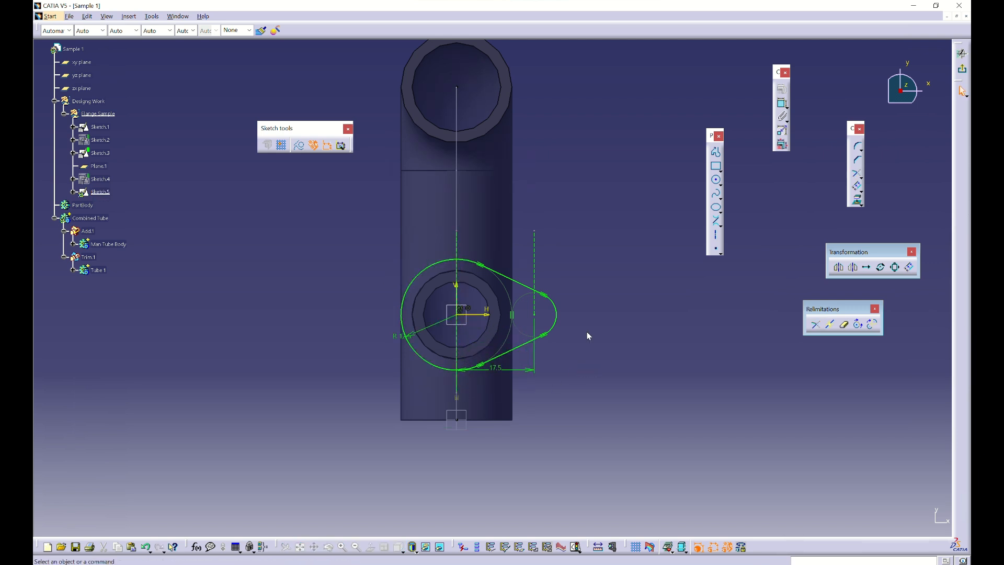
pyautogui.click(457, 248)
pyautogui.press('Escape')
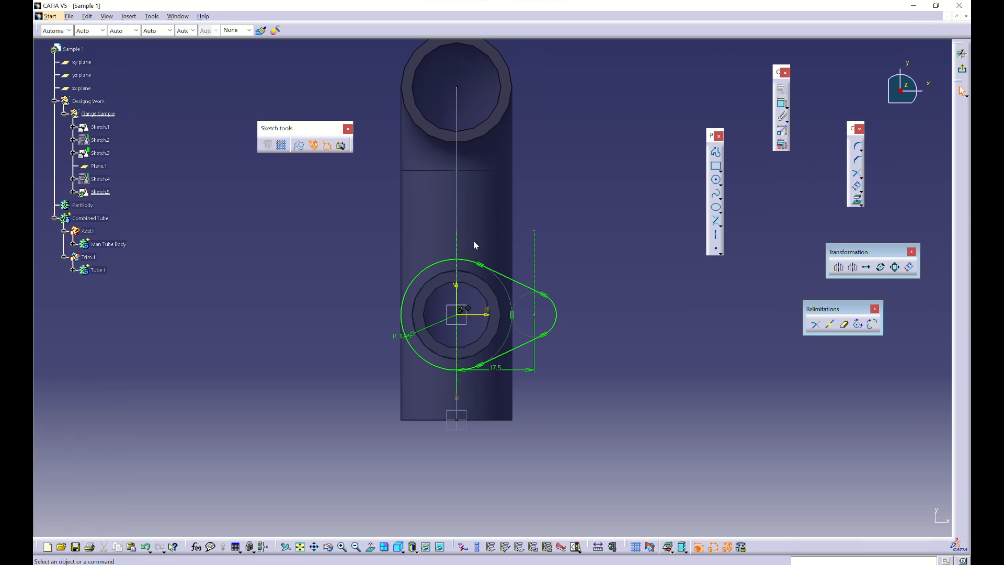
pyautogui.click(844, 325)
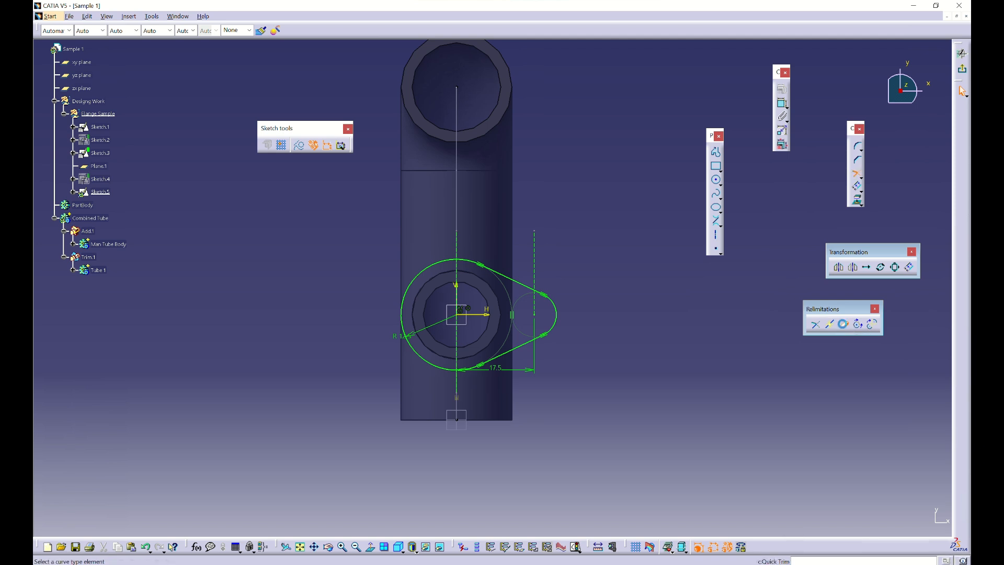
pyautogui.click(419, 275)
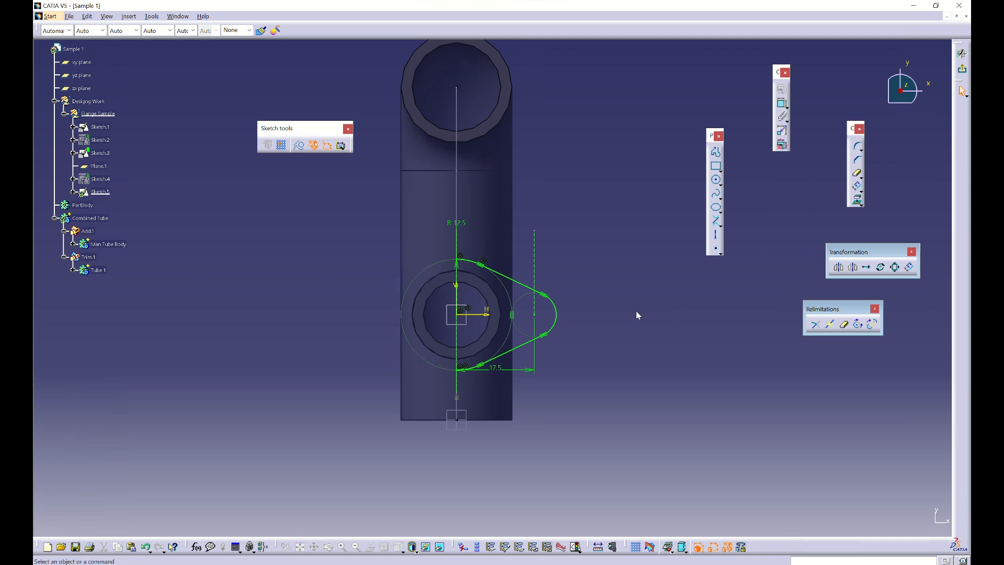
# Mirror the remaining three arcs and two tangent lines about the vertical construction line to close the oval flange profile
pyautogui.click(469, 264)
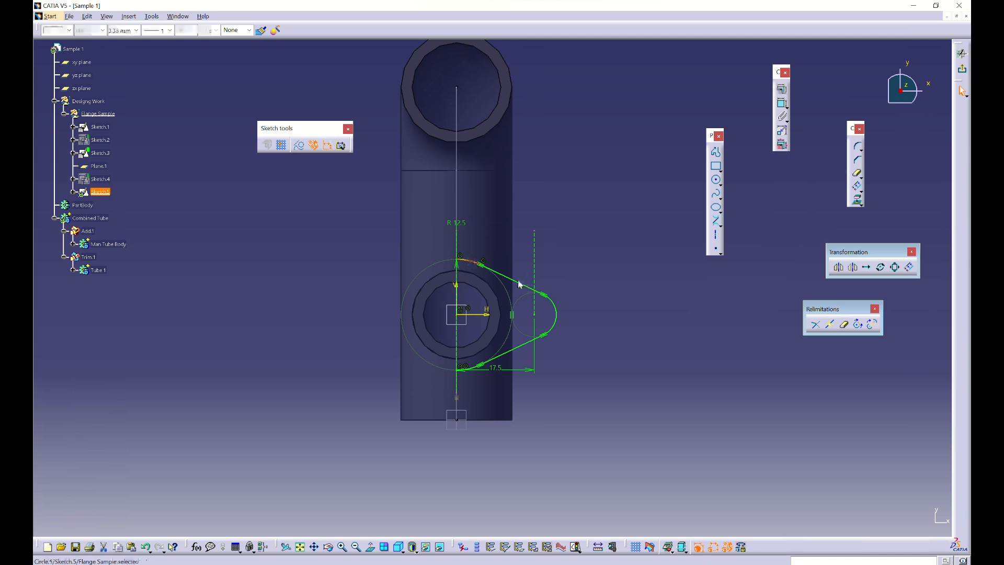
pyautogui.keyDown('ctrl'); pyautogui.click(520, 283); pyautogui.keyUp('ctrl')
pyautogui.keyDown('ctrl'); pyautogui.click(557, 308); pyautogui.keyUp('ctrl')
pyautogui.keyDown('ctrl'); pyautogui.click(524, 346); pyautogui.keyUp('ctrl')
pyautogui.keyDown('ctrl'); pyautogui.click(477, 369); pyautogui.keyUp('ctrl')
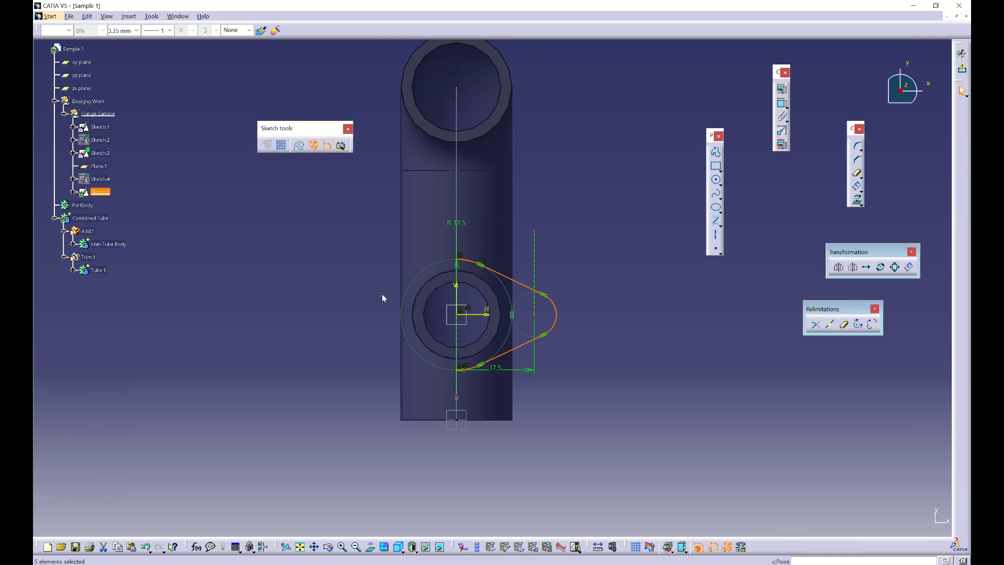
pyautogui.click(838, 268)
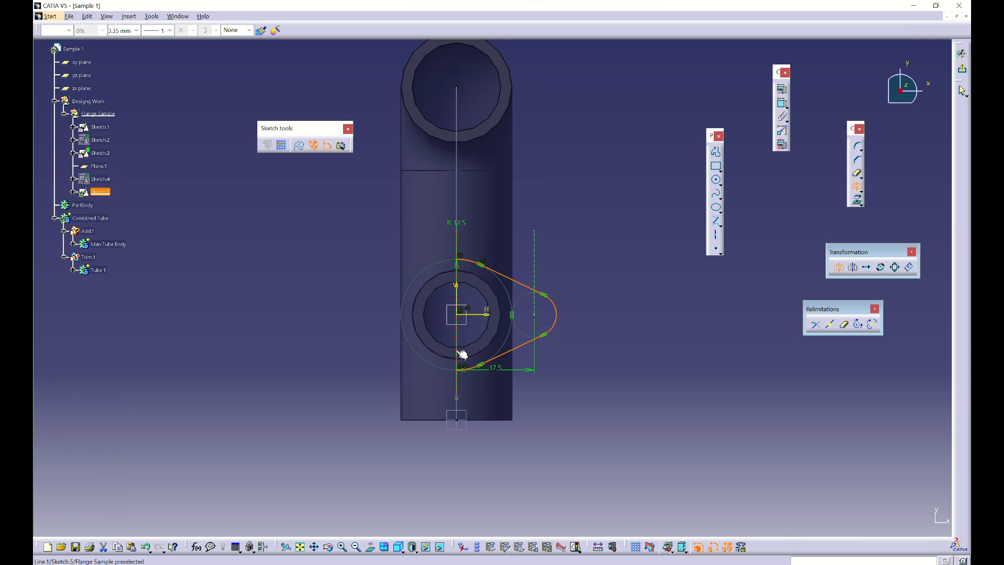
pyautogui.click(457, 290)
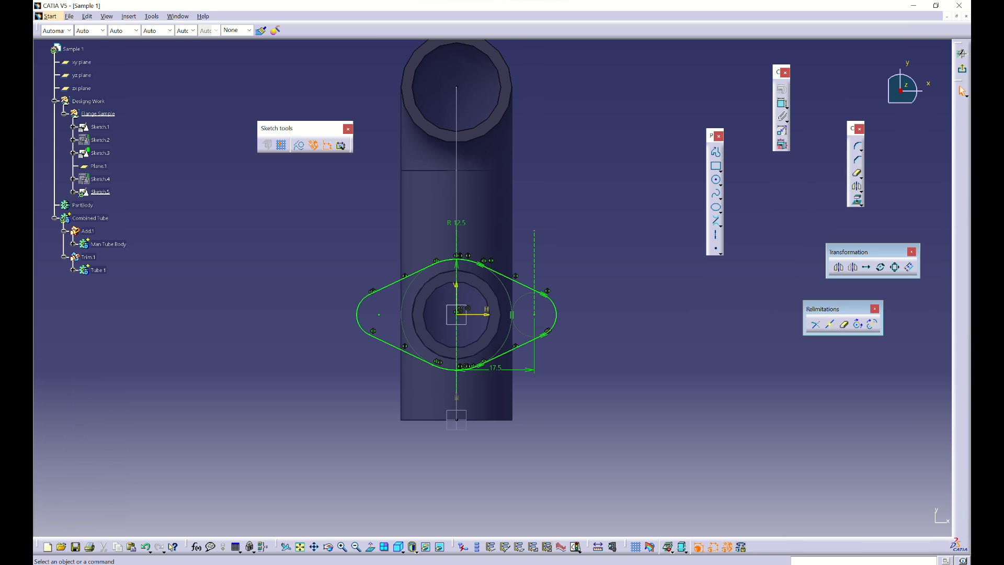
# Check the oval flange's hole size on the exercise 983 drawing, and return to the sketch
pyautogui.hotkey('alt', 'Tab')
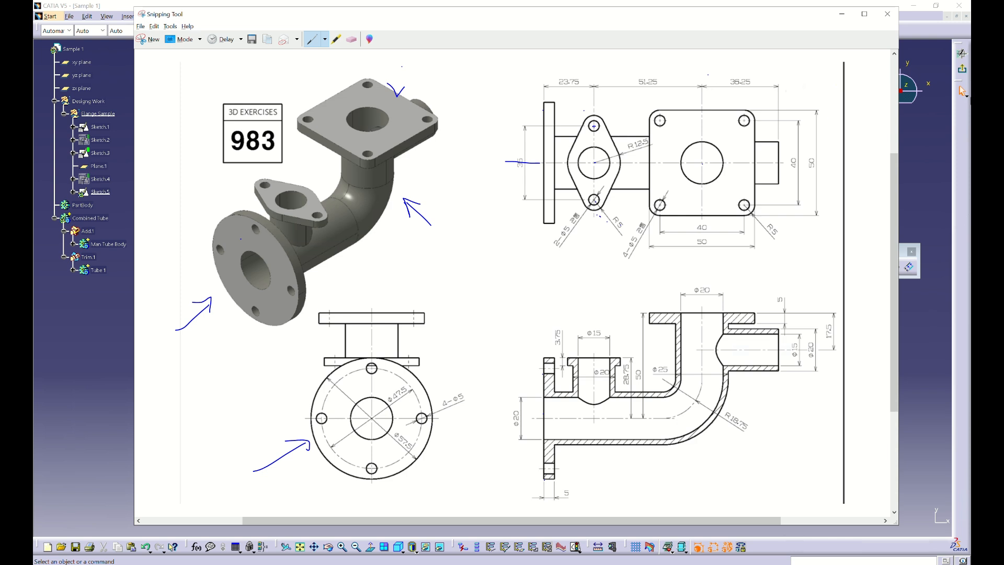
pyautogui.click(918, 143)
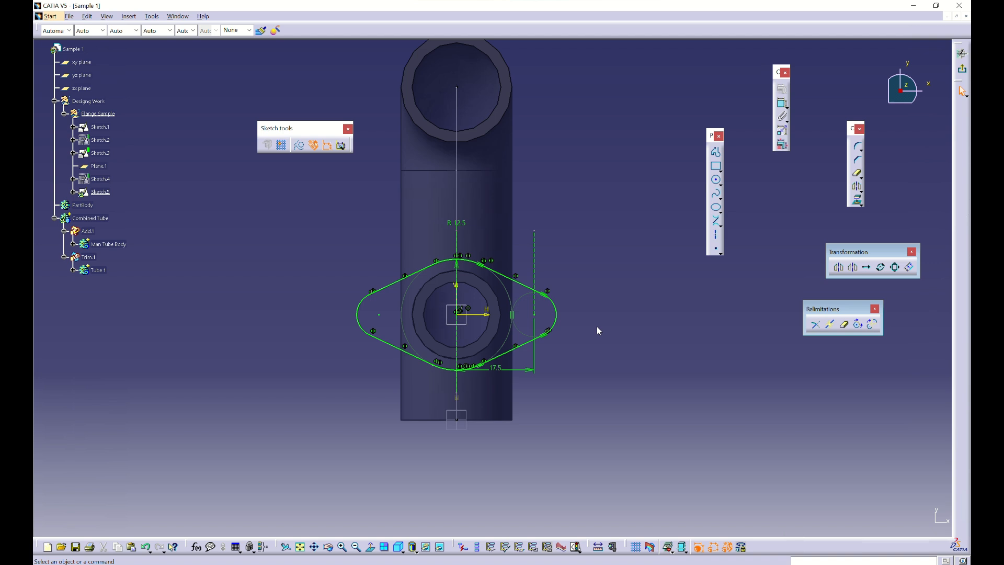
pyautogui.click(721, 184)
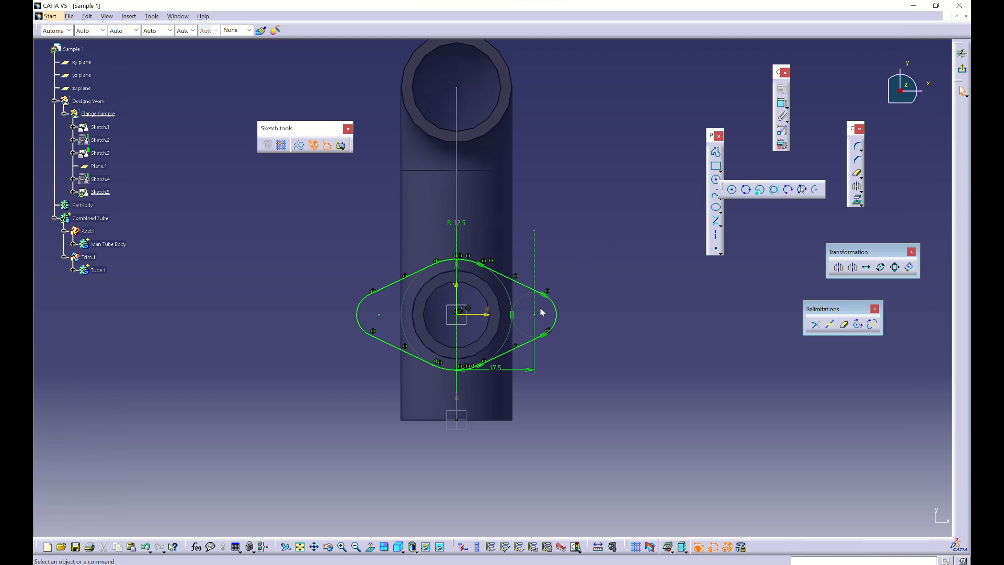
pyautogui.click(746, 189)
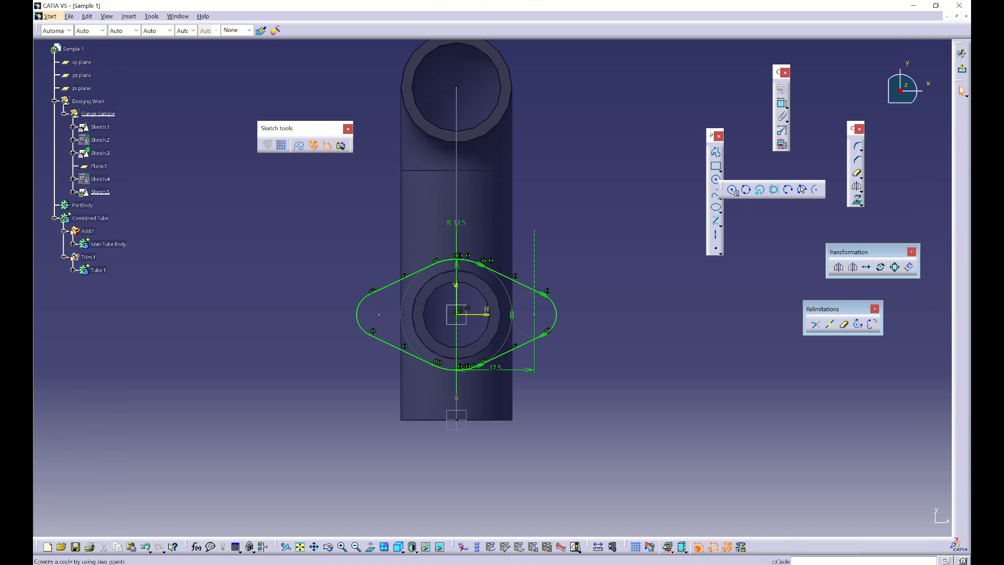
pyautogui.click(534, 314)
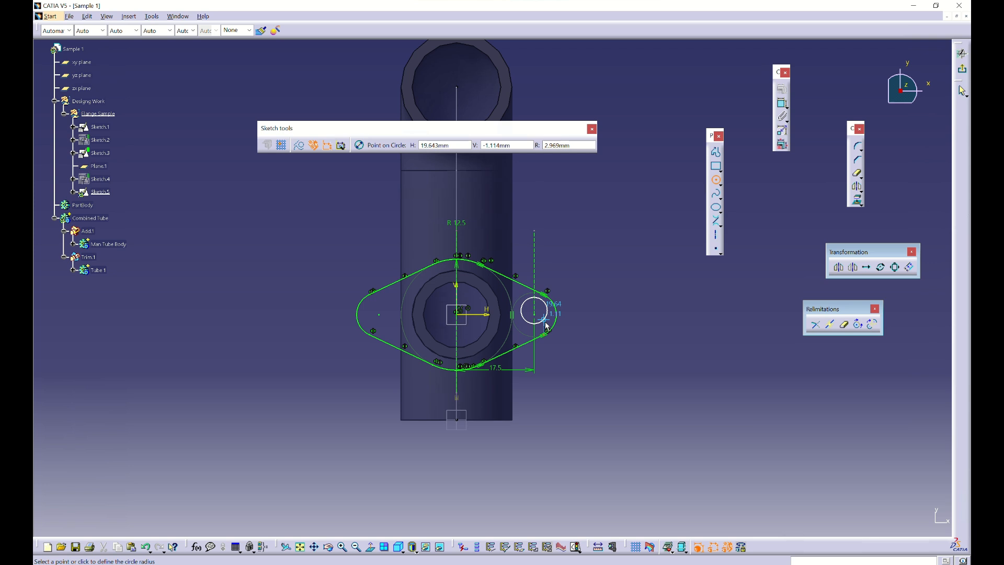
pyautogui.press('Escape')
# Draw a 2.5 mm radius circle centred on the flange's right end arc and move its radius dimension outside the outline
pyautogui.click(716, 180)
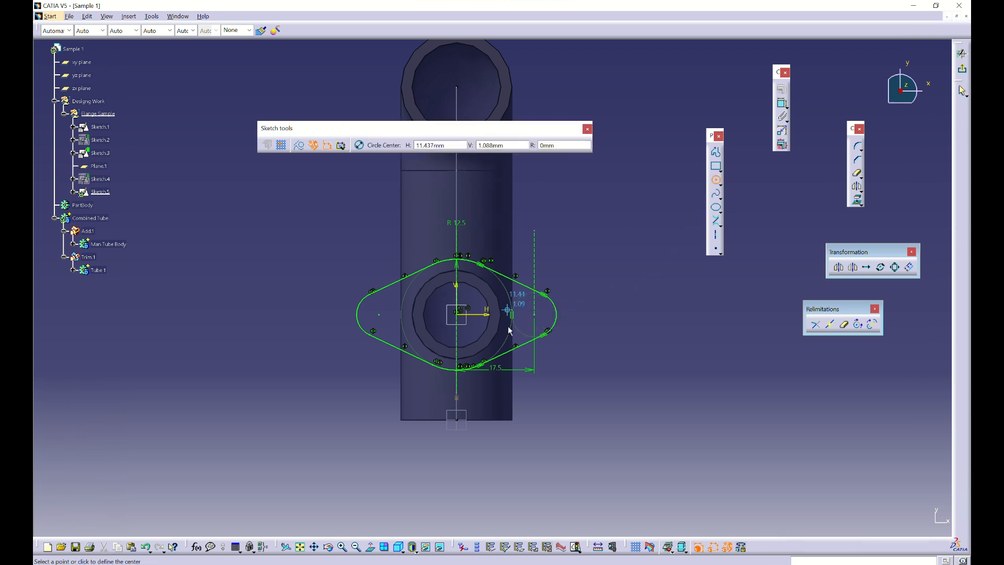
pyautogui.click(535, 314)
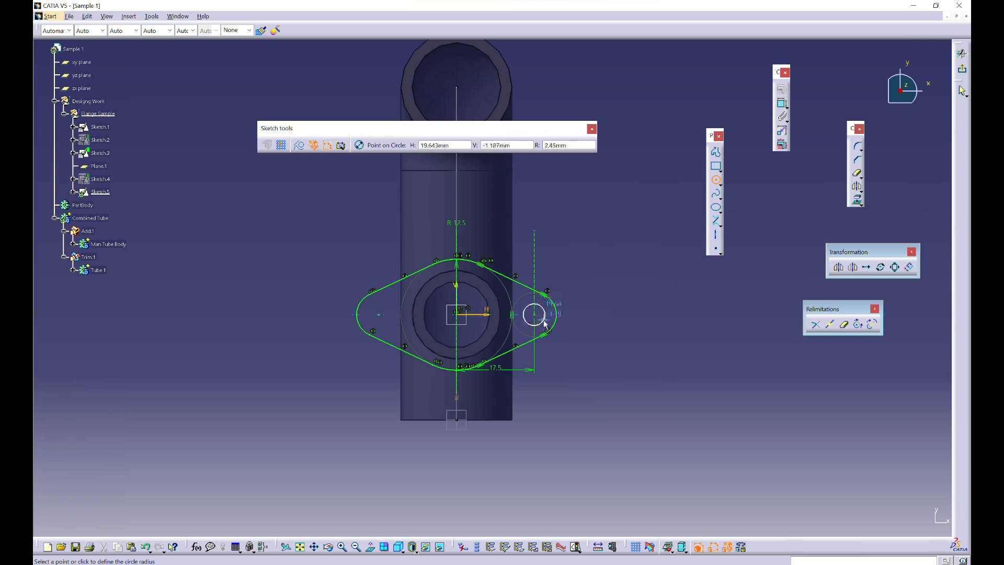
pyautogui.press('Tab')
pyautogui.write('2.5')
pyautogui.press('Return')
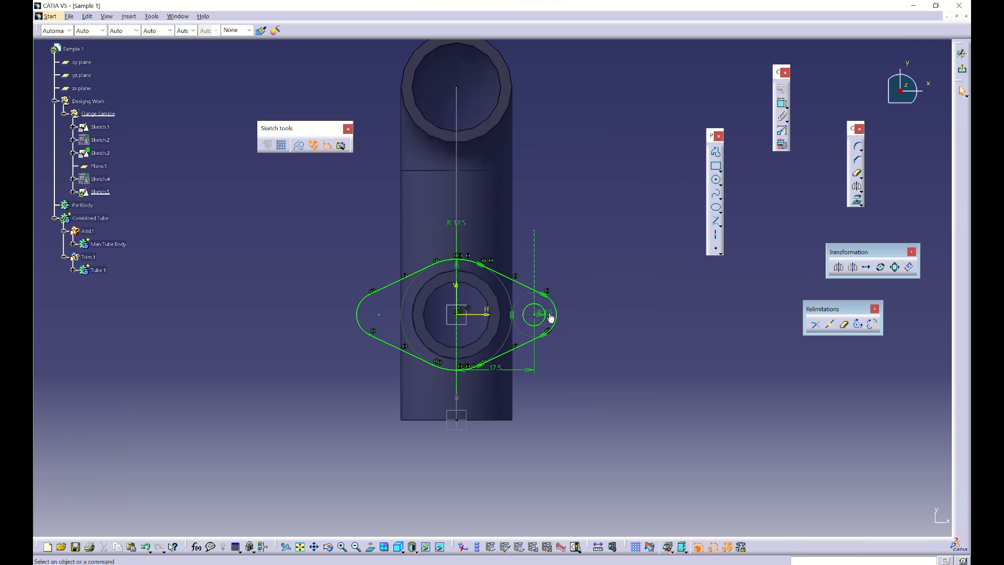
pyautogui.click(552, 314)
pyautogui.moveTo(564, 291); pyautogui.dragTo(586, 287)
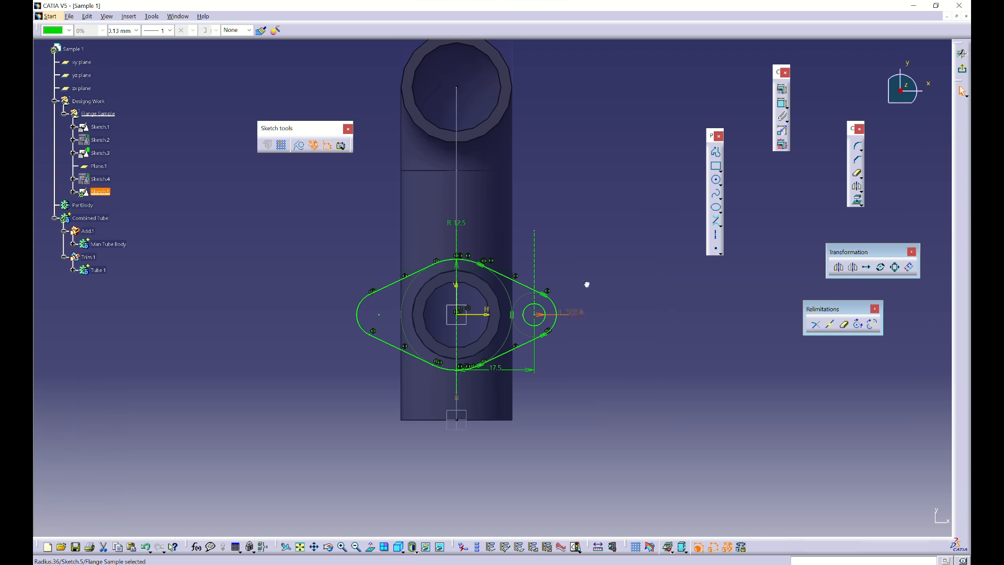
pyautogui.click(585, 287)
# Mirror the small hole circle about the vertical construction line and exit the sketch
pyautogui.click(547, 313)
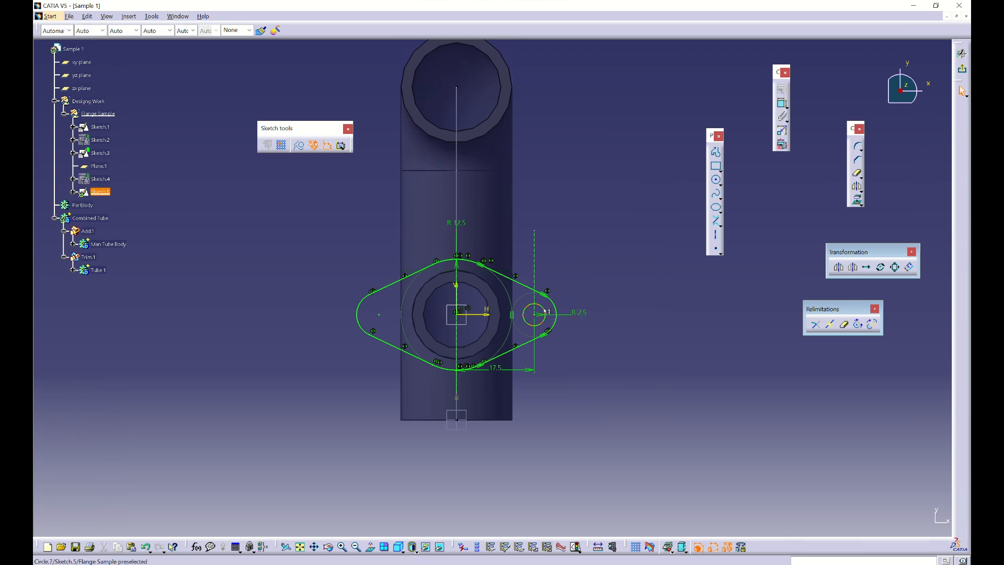
pyautogui.click(838, 267)
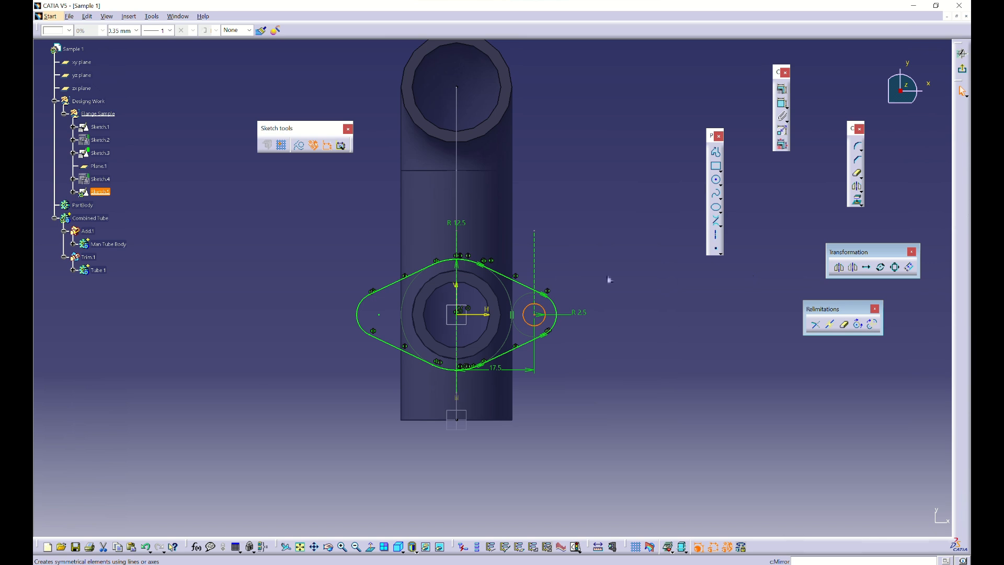
pyautogui.click(459, 278)
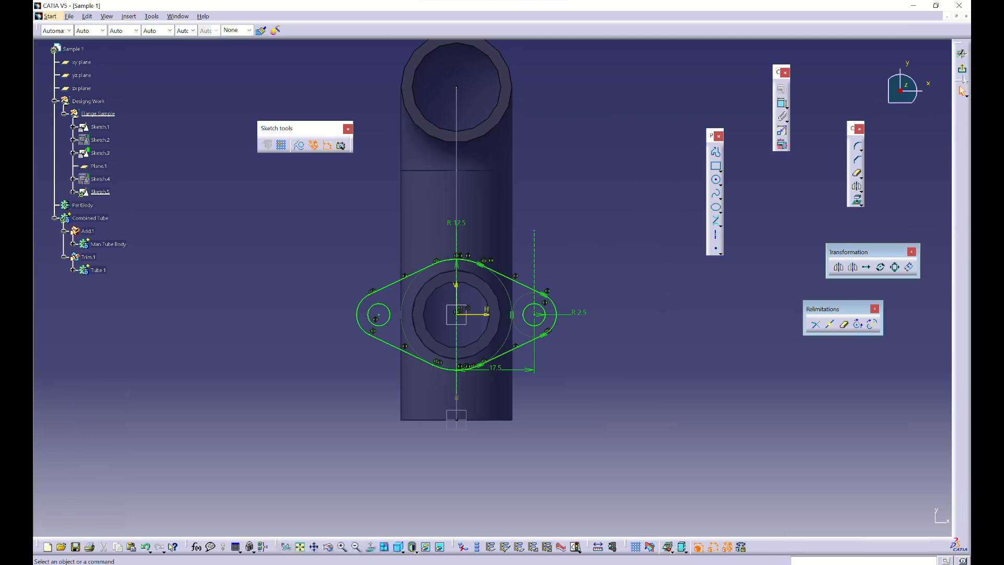
pyautogui.click(962, 68)
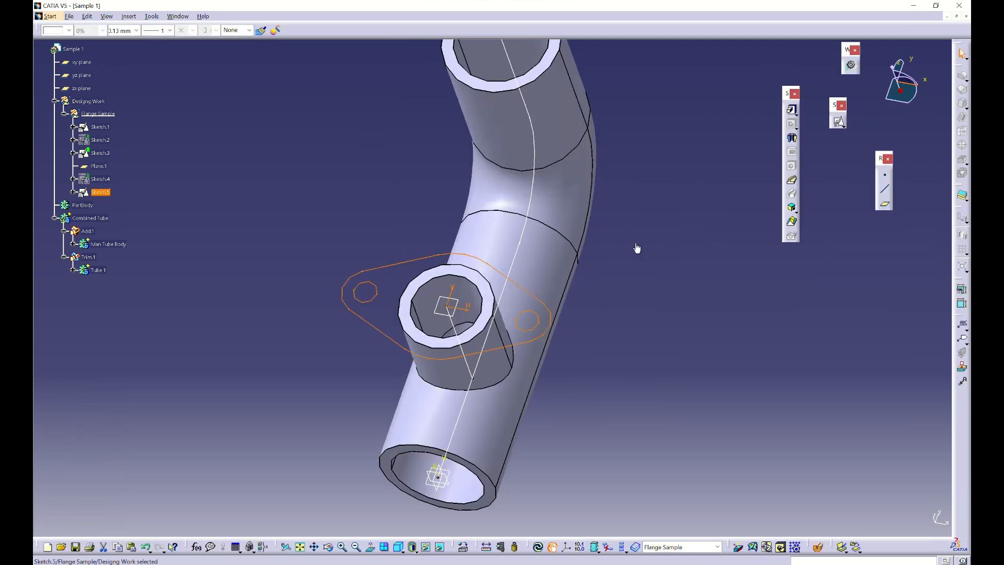
# Insert a new body into the part for the branch tube's flange
pyautogui.moveTo(438, 376); pyautogui.dragTo(128, 256, button='middle')
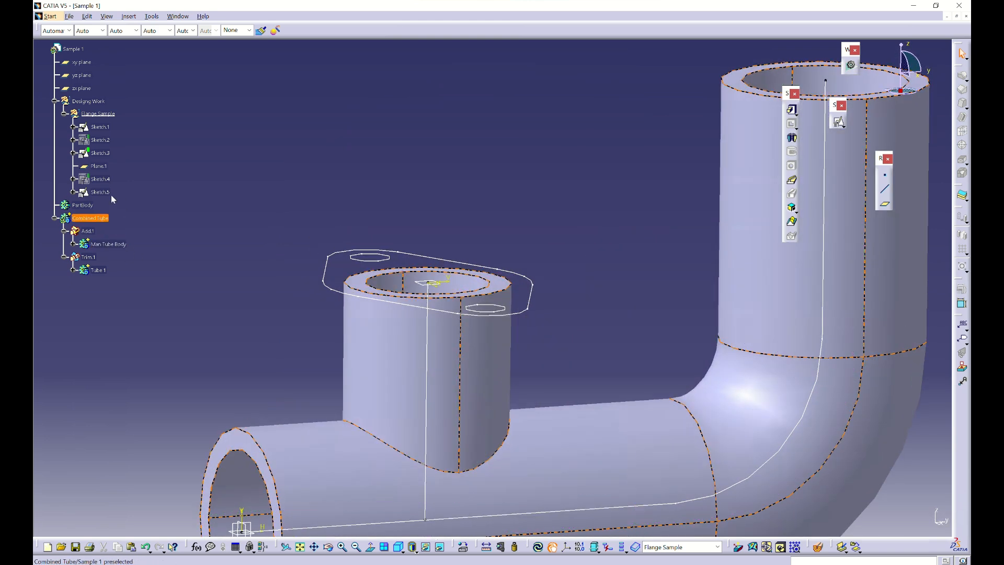
pyautogui.click(100, 192)
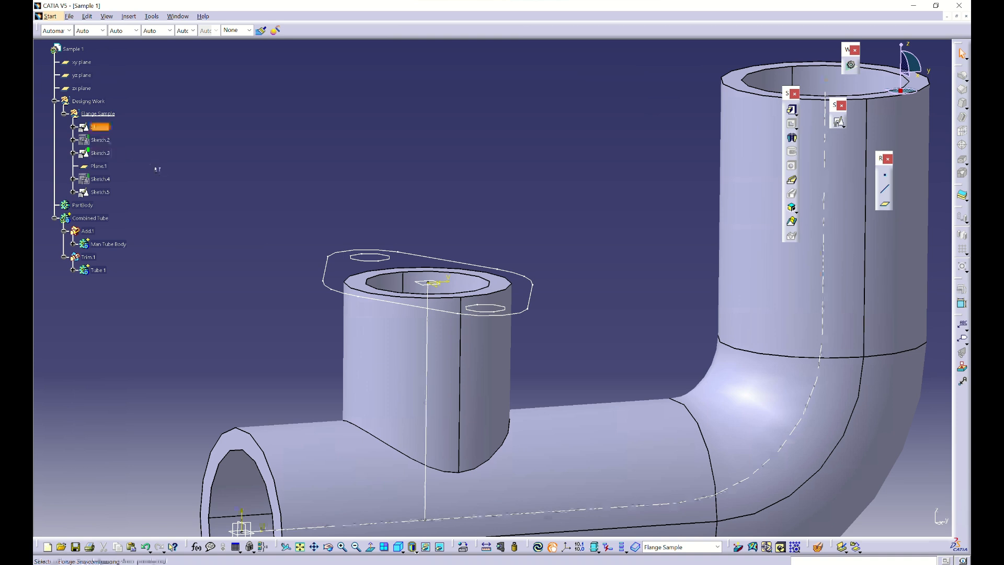
pyautogui.click(129, 16)
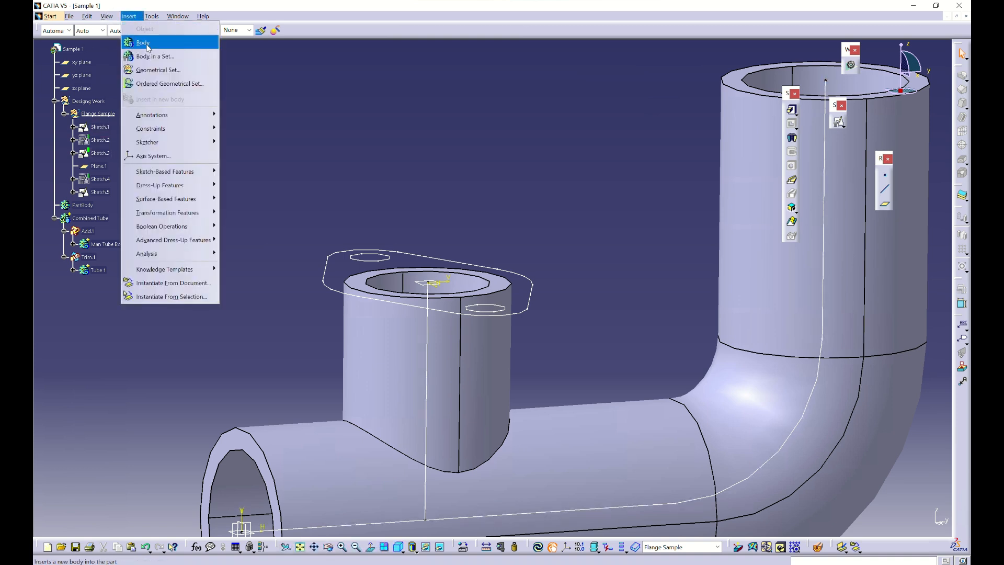
pyautogui.click(147, 48)
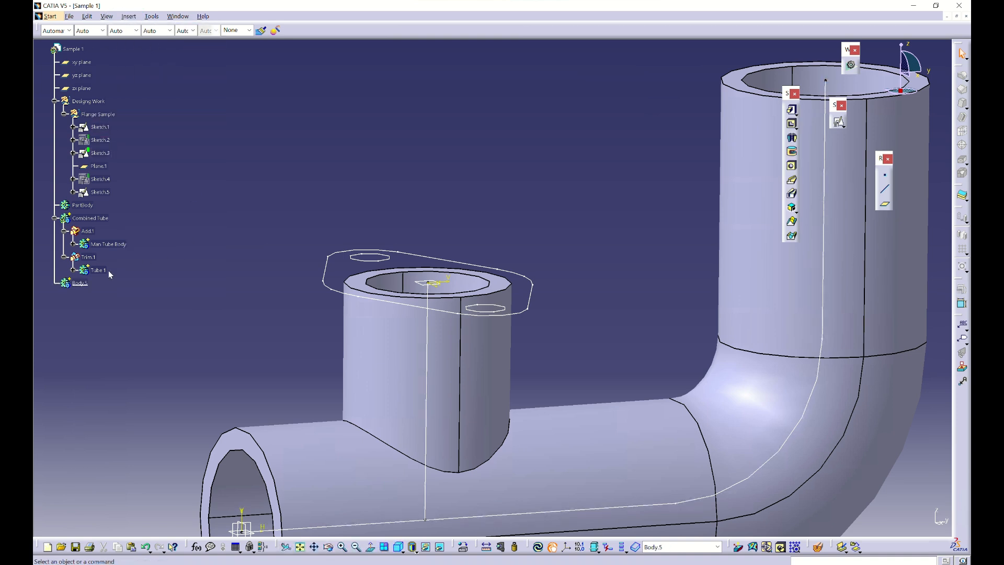
# Rename the new body as "Branch 1 -Flange"
pyautogui.rightClick(79, 282)
pyautogui.click(108, 332)
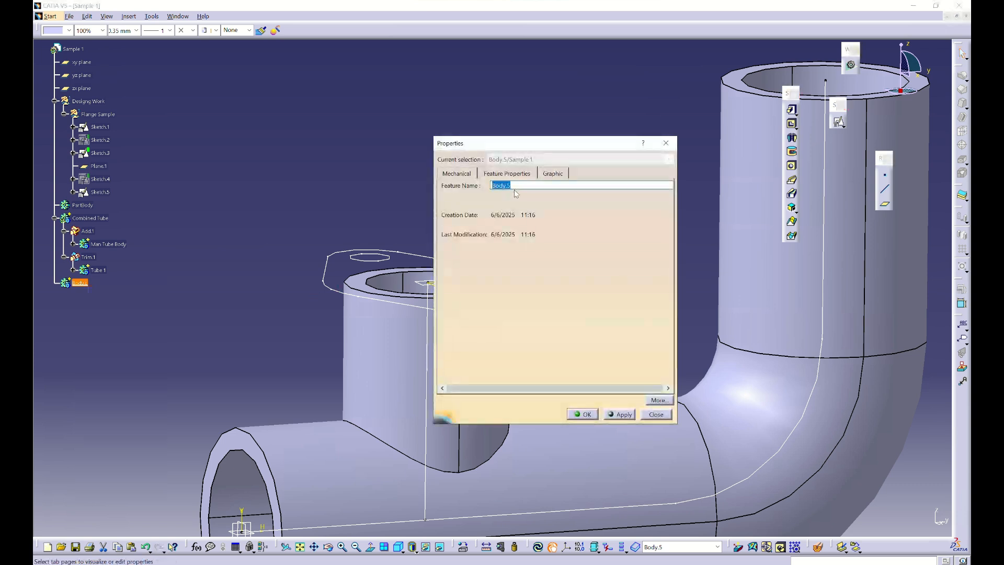
pyautogui.write('Branch 1 -Falnge')
pyautogui.press('BackSpace')
pyautogui.press('BackSpace')
pyautogui.press('BackSpace')
pyautogui.press('BackSpace')
pyautogui.press('BackSpace')
pyautogui.write('lange')
pyautogui.press('Return')
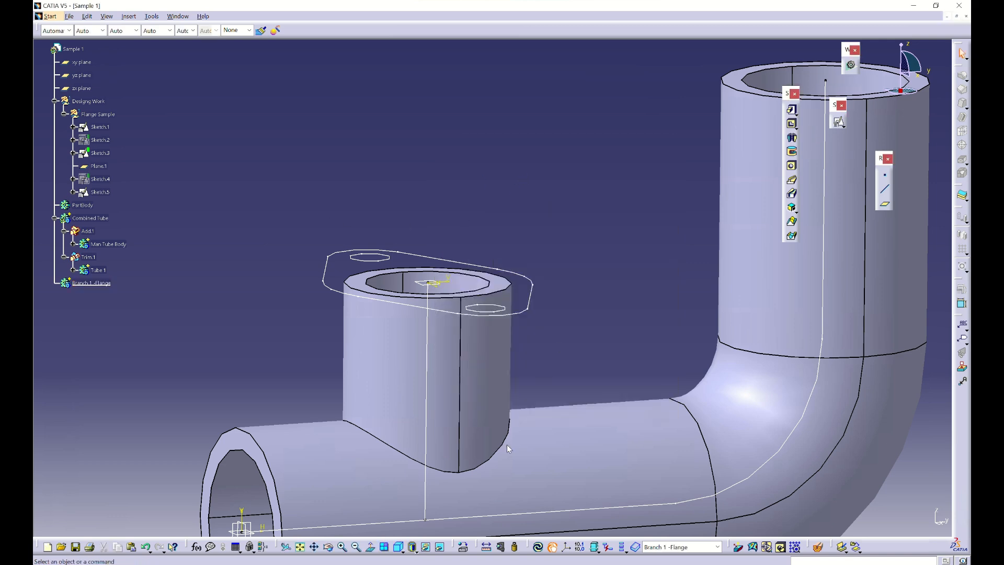
# Pad the oval flange sketch 3.75 mm in the reversed direction, down along the branch tube
pyautogui.hotkey('alt', 'Tab')
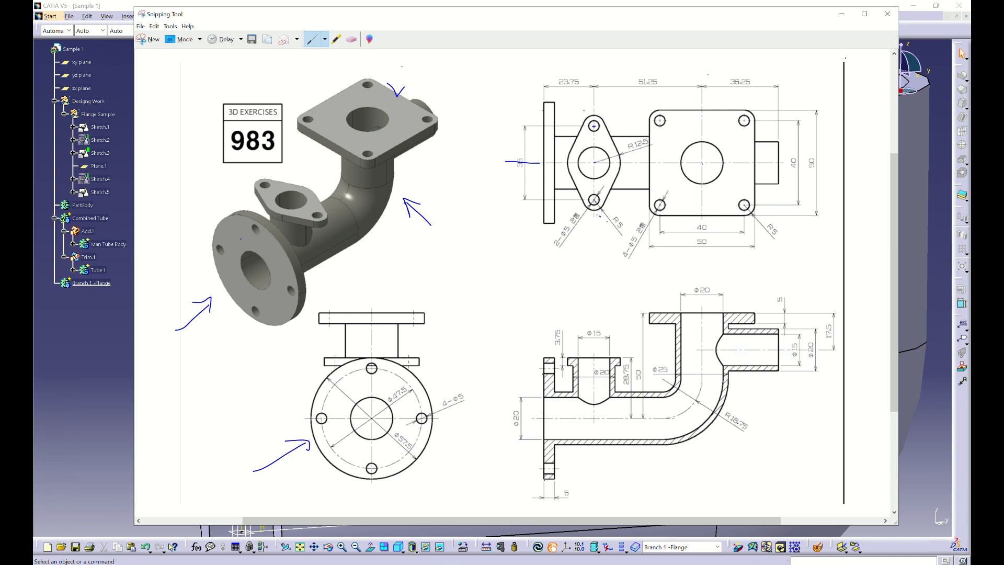
pyautogui.click(842, 14)
pyautogui.click(269, 282)
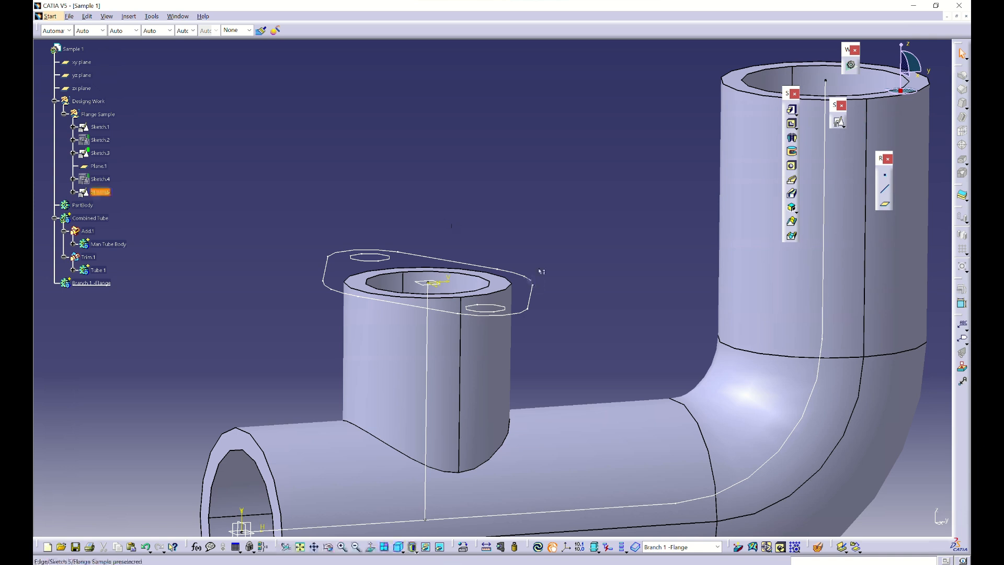
pyautogui.click(791, 109)
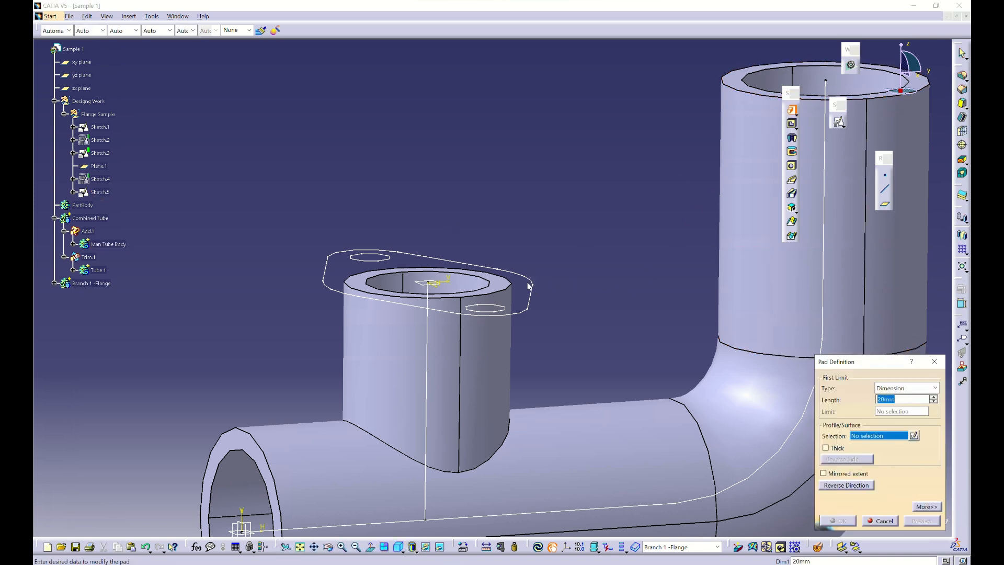
pyautogui.click(525, 276)
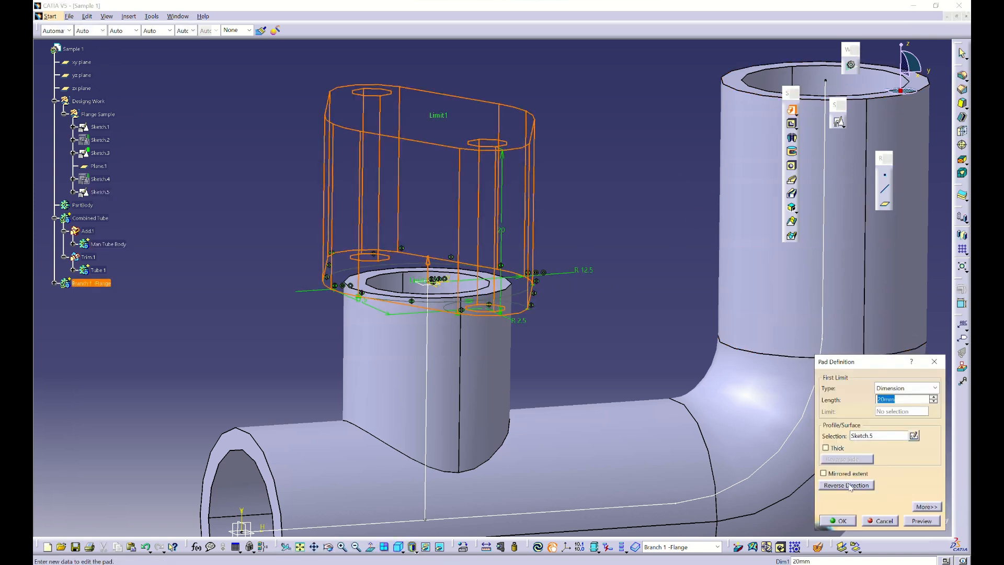
pyautogui.moveTo(836, 361); pyautogui.dragTo(667, 211)
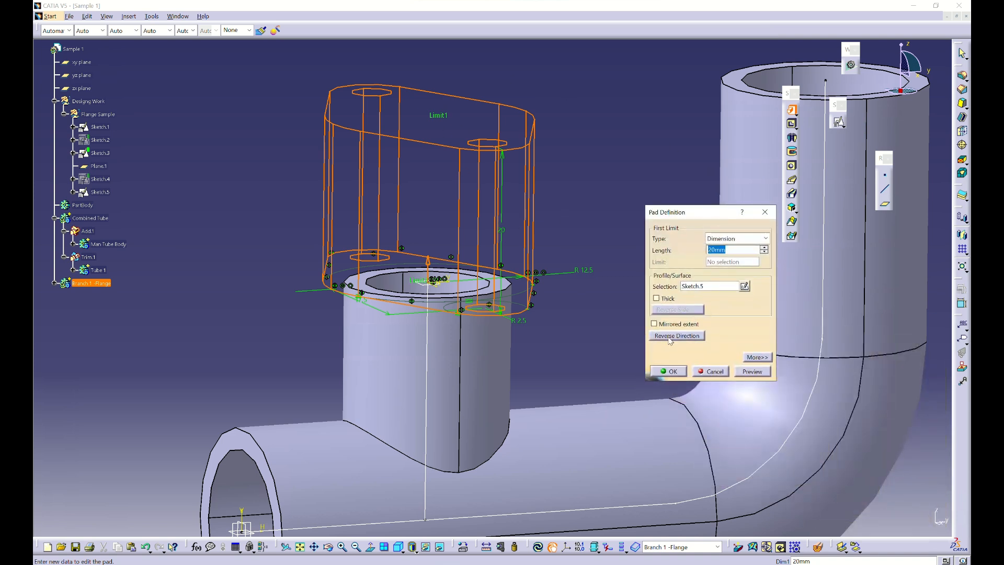
pyautogui.click(669, 337)
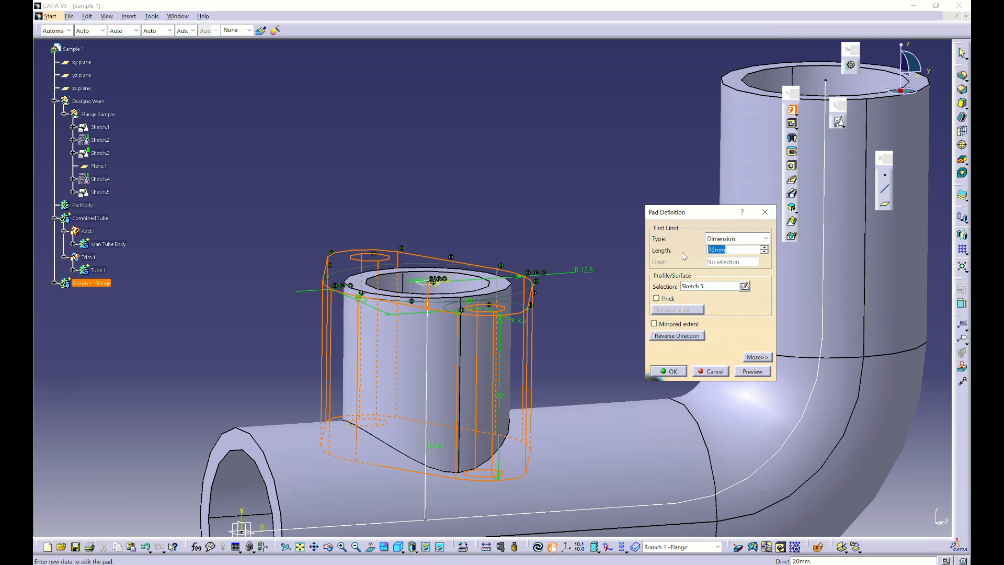
pyautogui.write('3.')
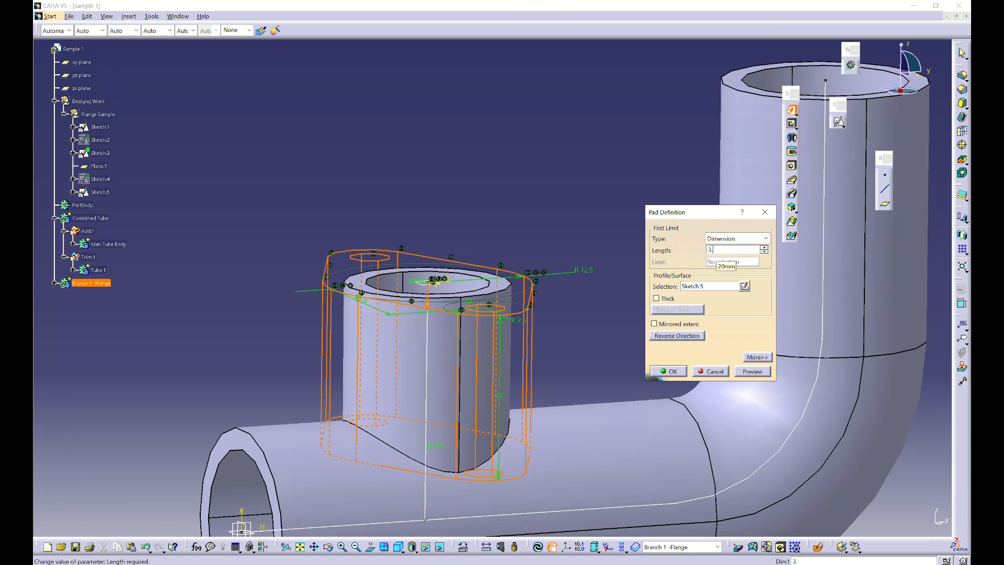
pyautogui.write('75')
pyautogui.press('Return')
# Compare the padded flange and its two holes on the branch tube with the exercise drawing
pyautogui.click(443, 564)
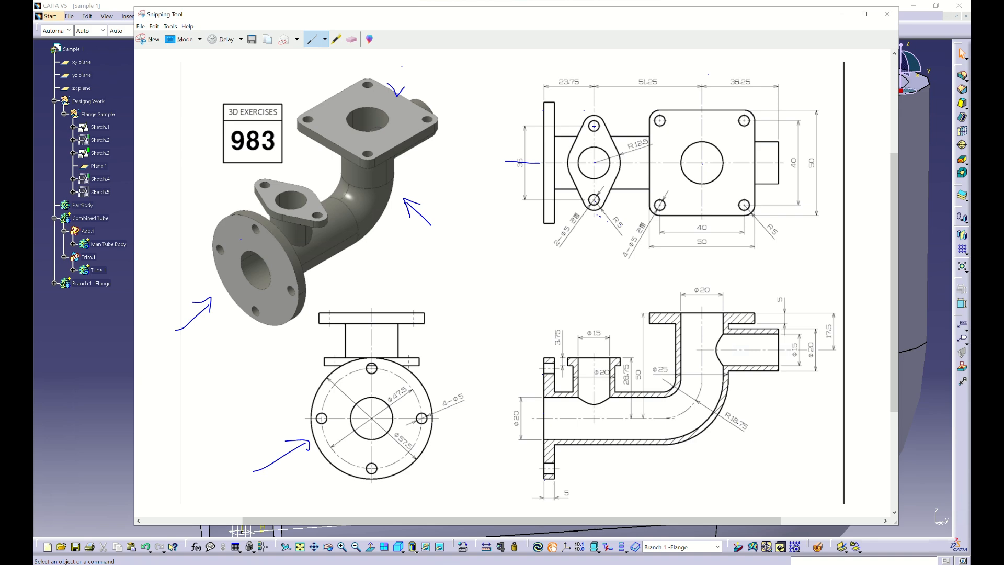
pyautogui.hotkey('alt', 'Tab')
pyautogui.moveTo(486, 306); pyautogui.dragTo(664, 264, button='middle')
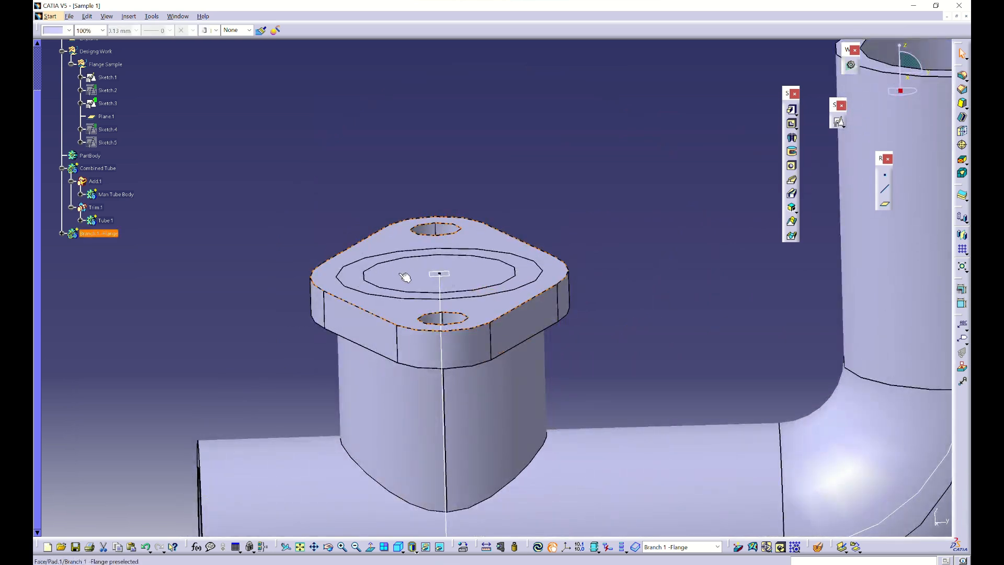
pyautogui.click(186, 353)
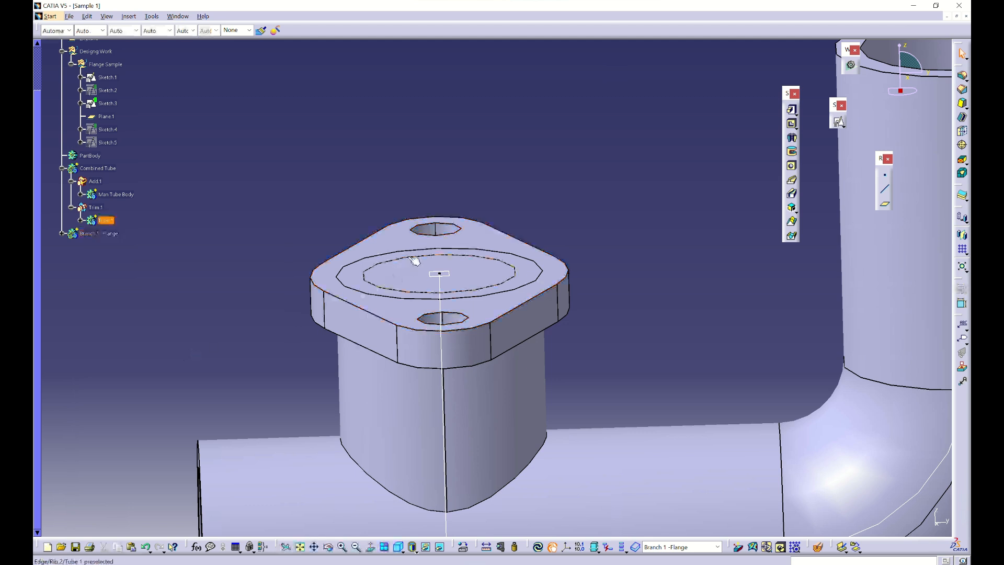
pyautogui.click(109, 142)
pyautogui.click(110, 144)
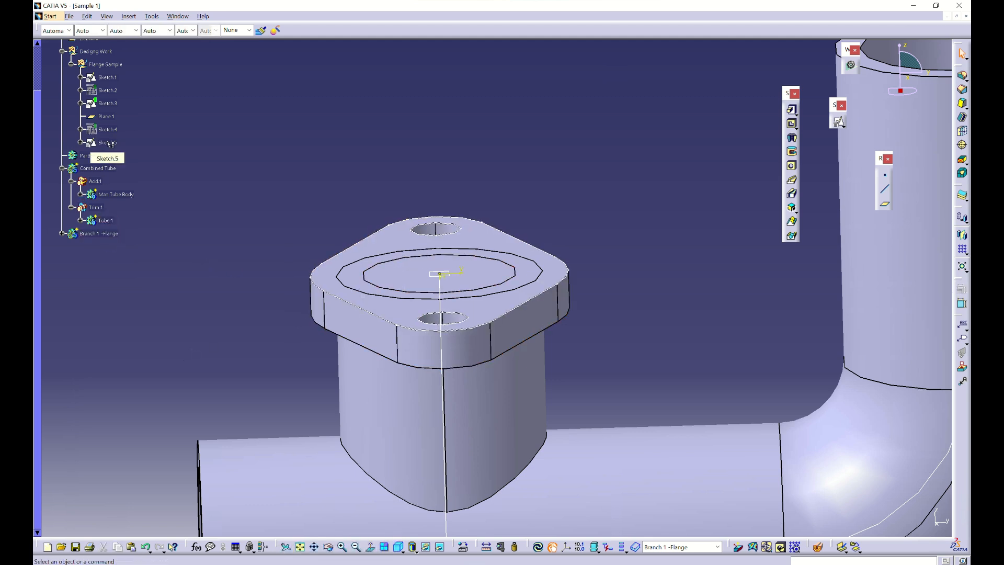
pyautogui.click(109, 144)
pyautogui.press('space')
pyautogui.click(111, 143)
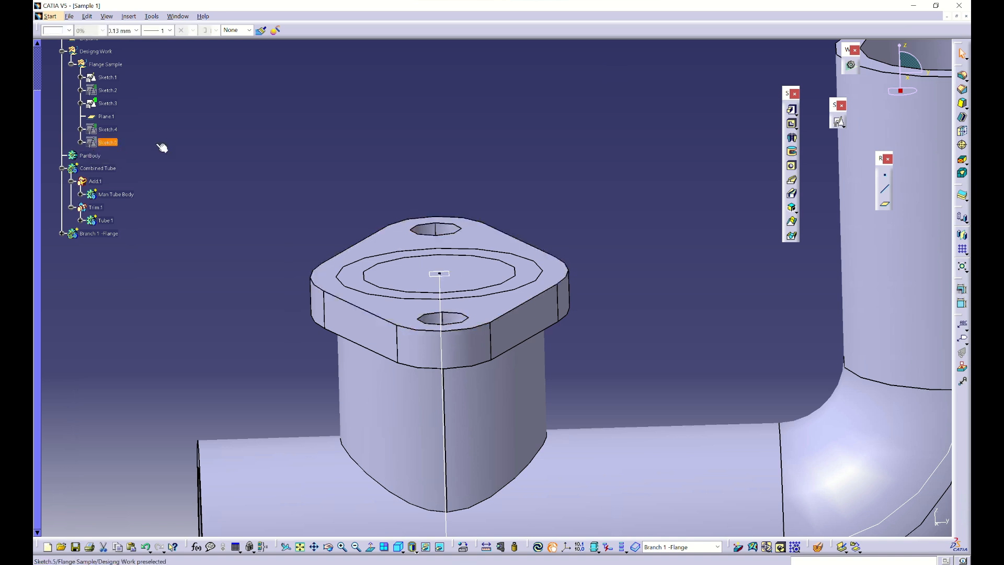
pyautogui.click(196, 154)
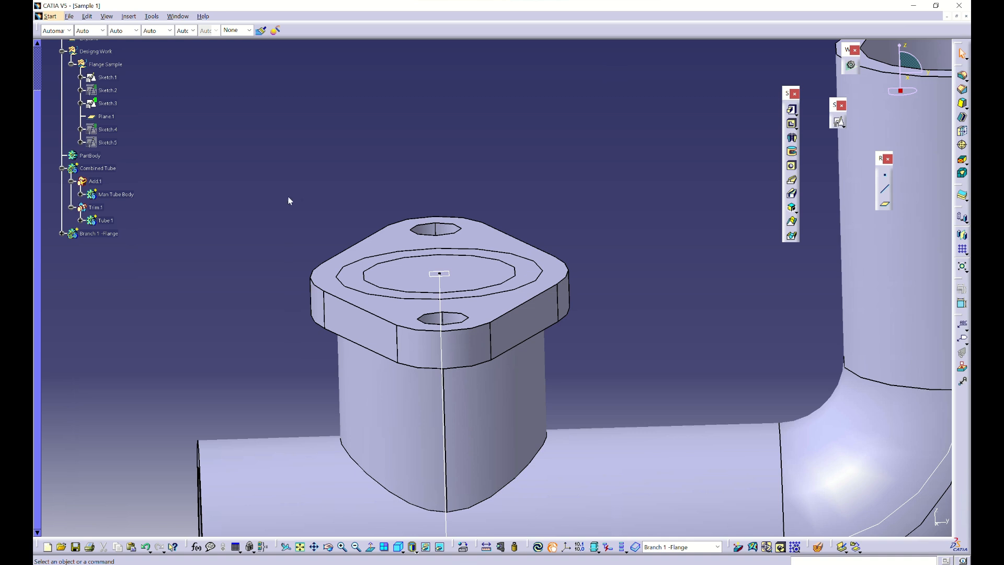
pyautogui.click(105, 209)
pyautogui.click(233, 193)
pyautogui.click(108, 234)
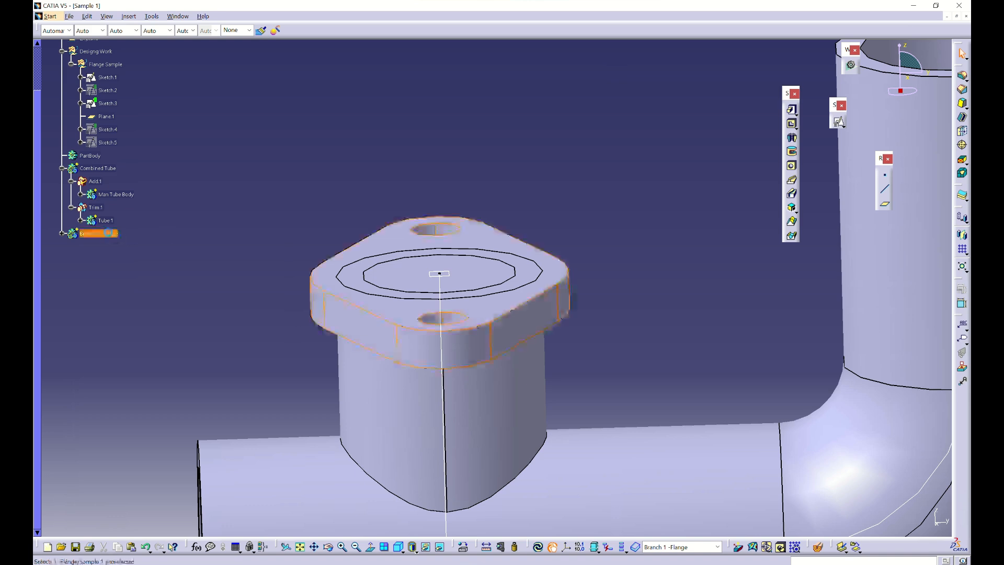
# Unhide the oval flange sketch and open it to examine its outline and bolt holes
pyautogui.click(108, 142)
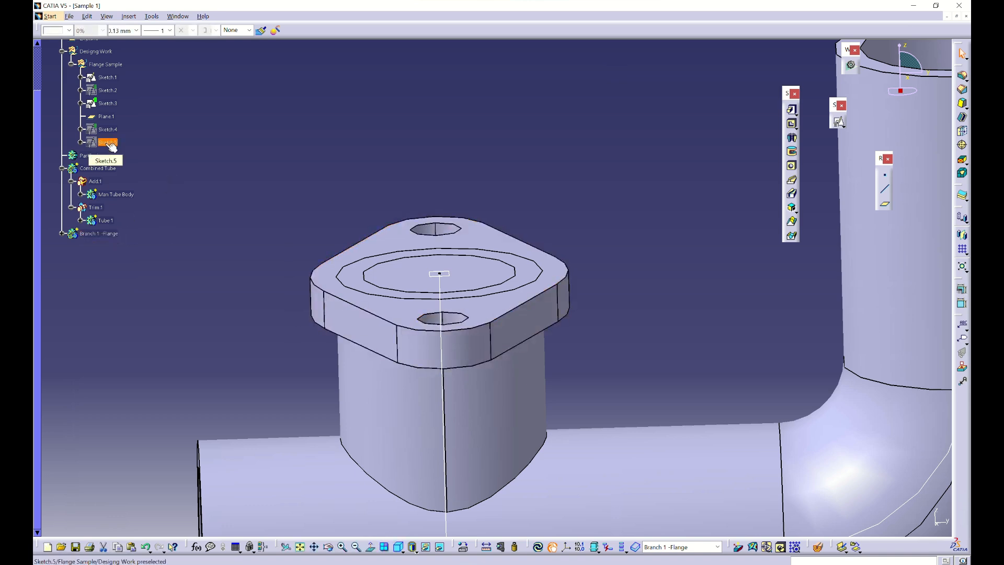
pyautogui.press('space')
pyautogui.doubleClick(108, 143)
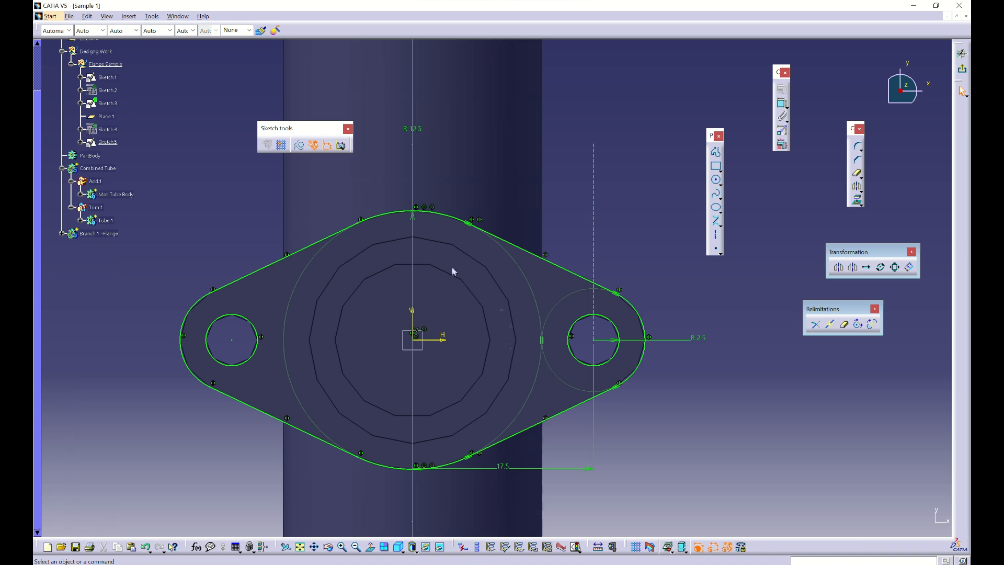
pyautogui.click(716, 193)
pyautogui.click(961, 69)
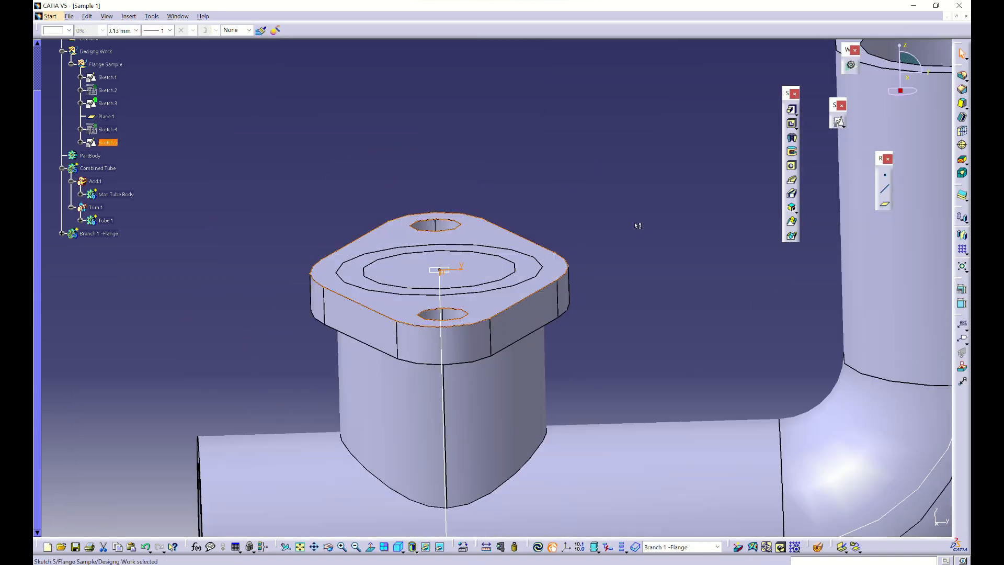
pyautogui.click(191, 278)
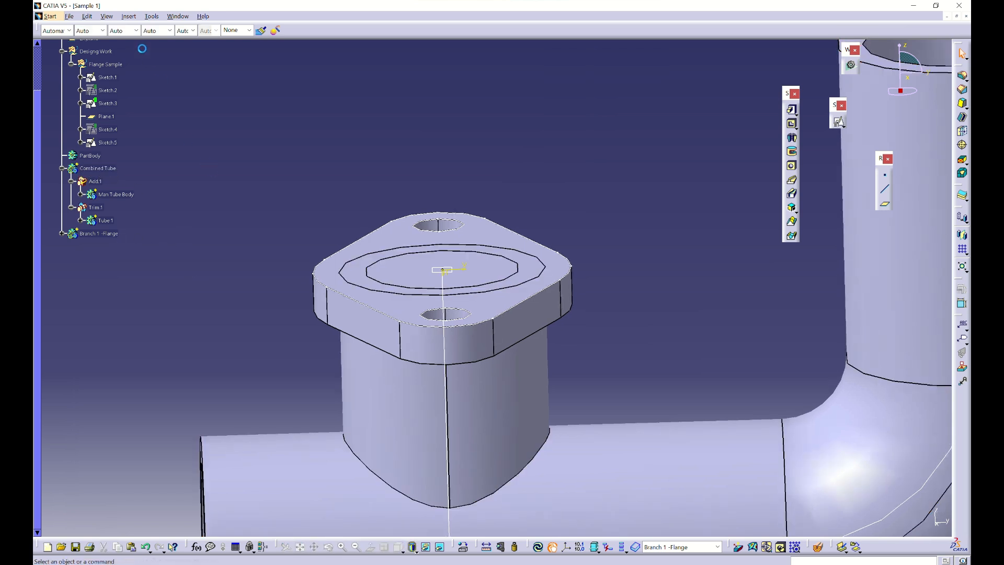
# Insert a new body into the part and add the Combined Tube body to it
pyautogui.click(129, 16)
pyautogui.click(151, 44)
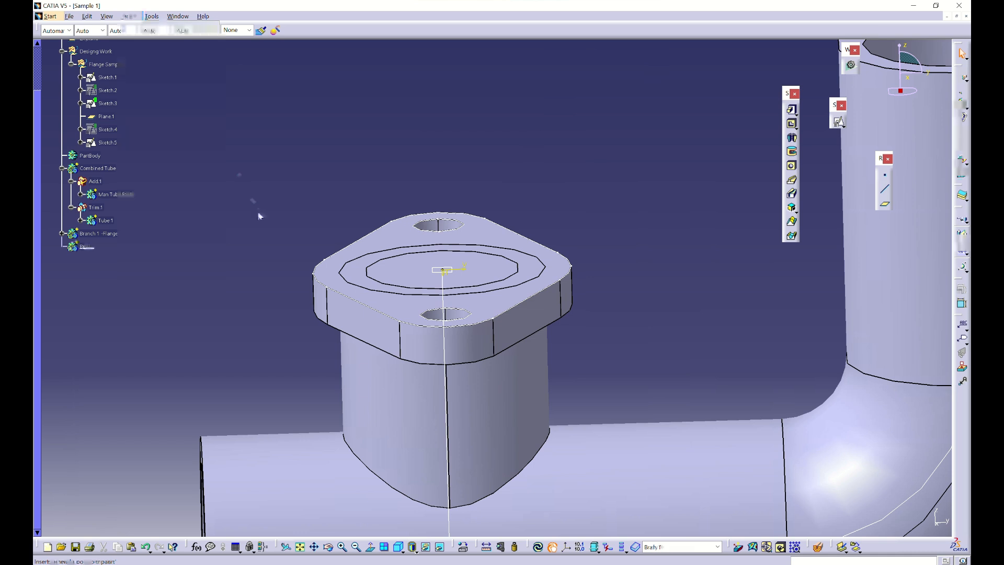
pyautogui.rightClick(111, 170)
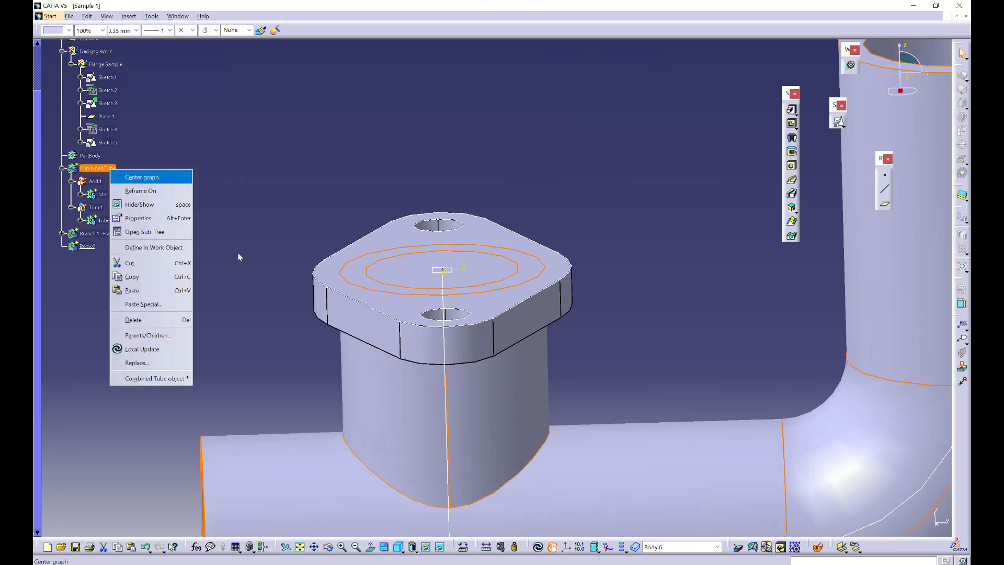
pyautogui.moveTo(157, 378)
pyautogui.click(224, 392)
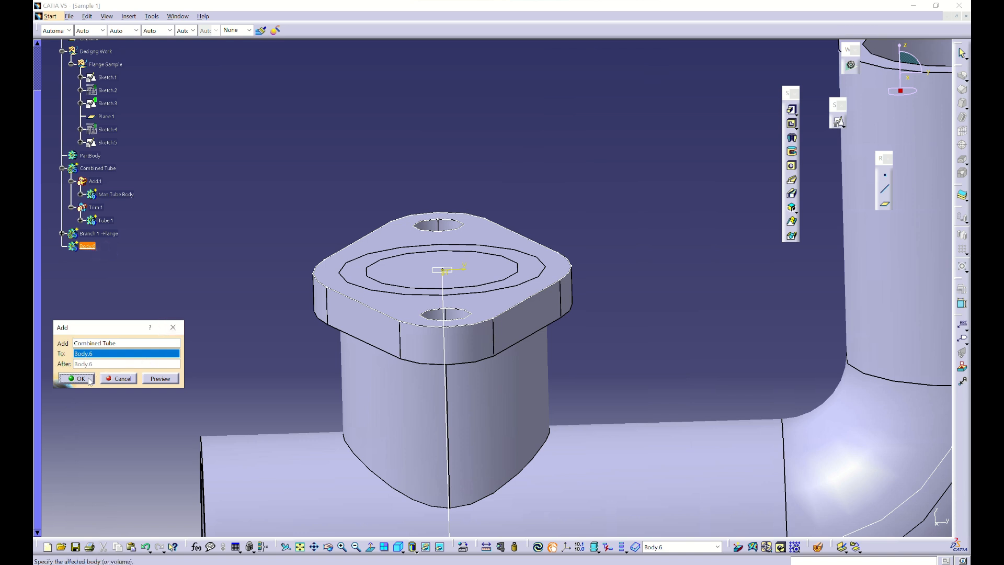
pyautogui.click(82, 379)
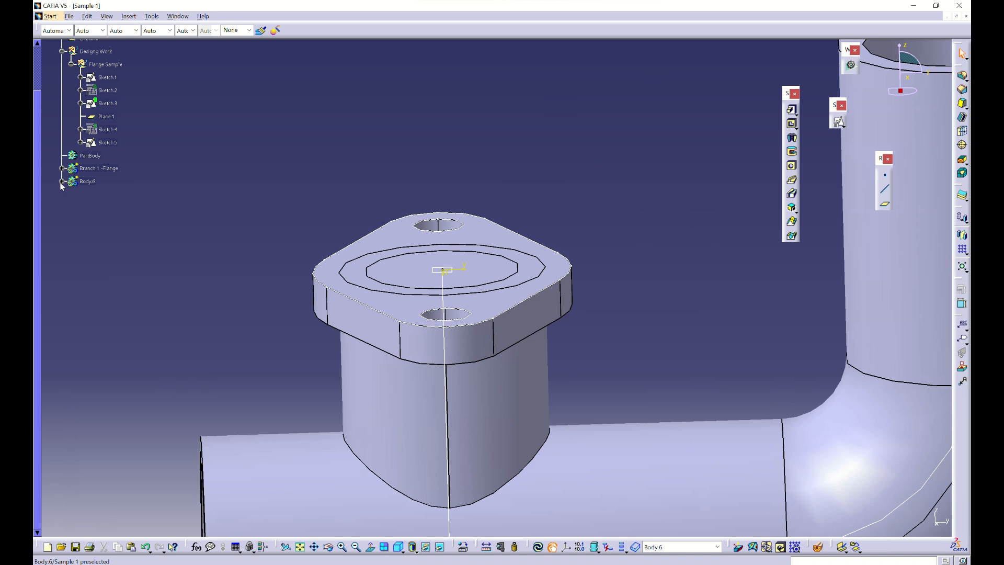
# Run a local update on the new body that holds the Combined Tube
pyautogui.click(61, 181)
pyautogui.click(87, 181)
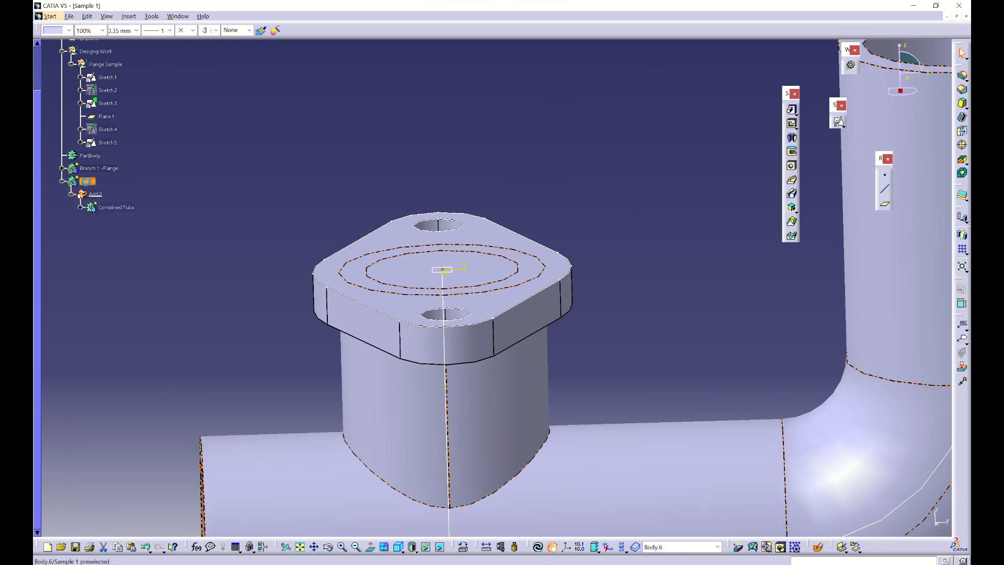
pyautogui.rightClick(86, 181)
pyautogui.click(120, 362)
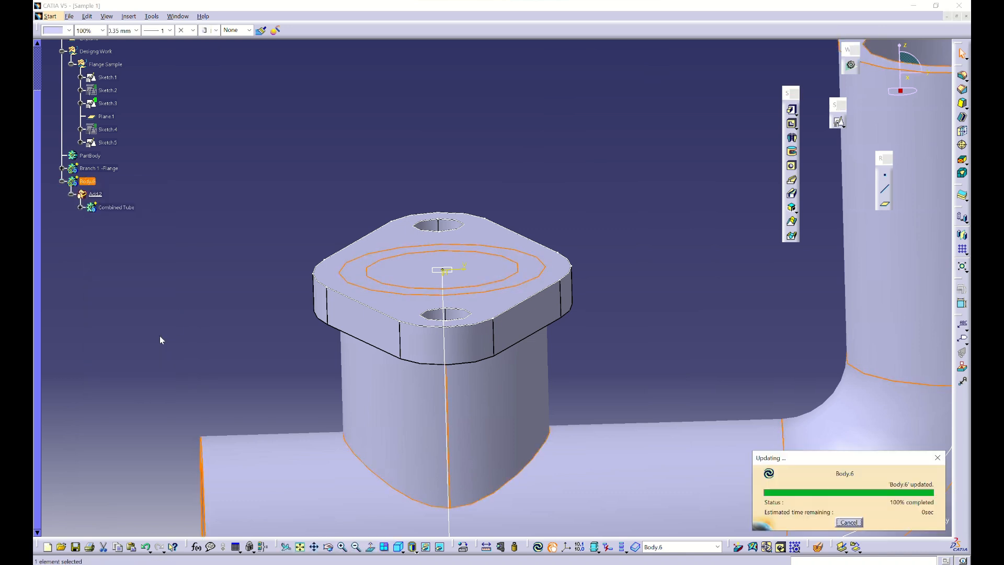
pyautogui.rightClick(98, 168)
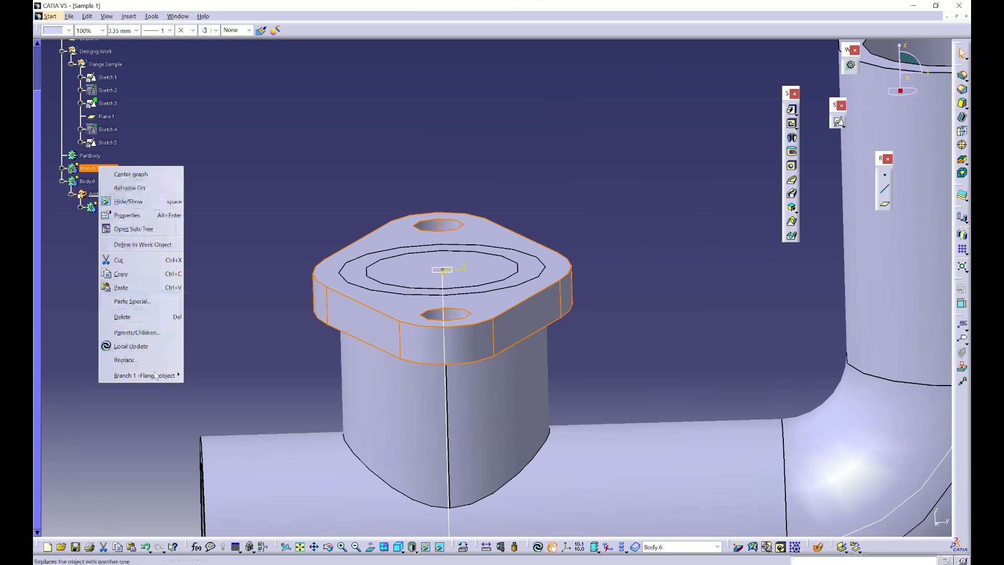
pyautogui.moveTo(154, 374)
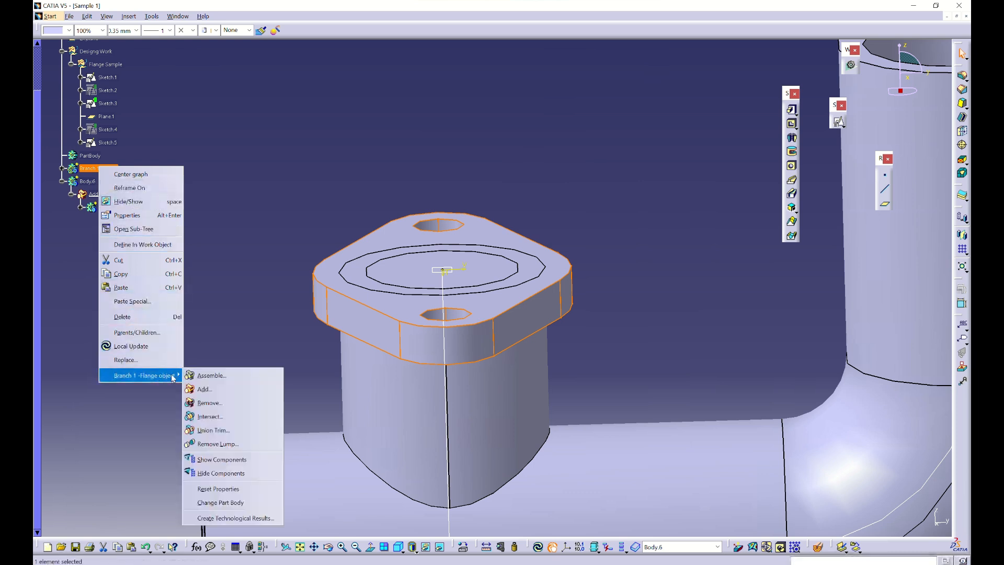
pyautogui.click(219, 430)
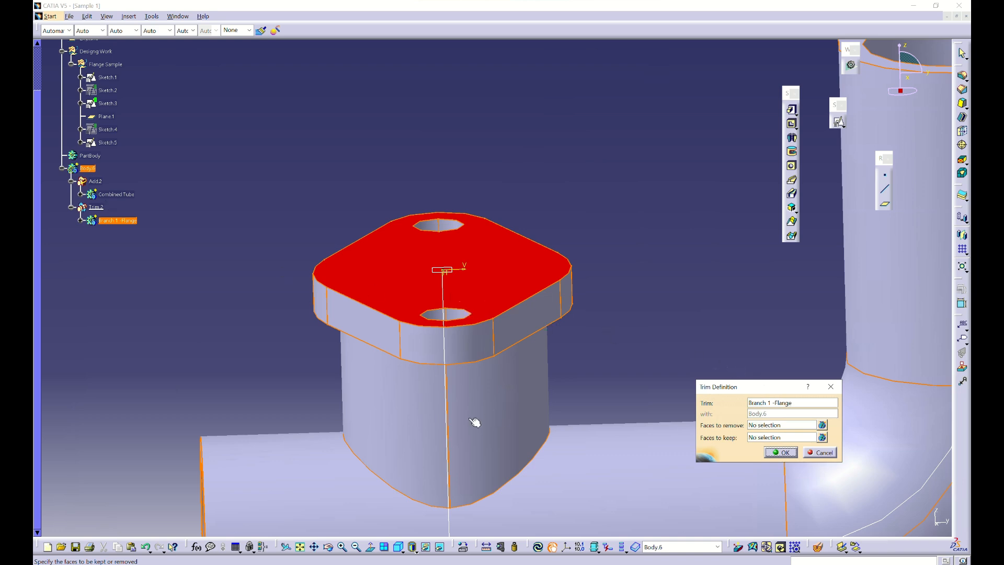
pyautogui.moveTo(461, 390); pyautogui.dragTo(486, 318, button='middle')
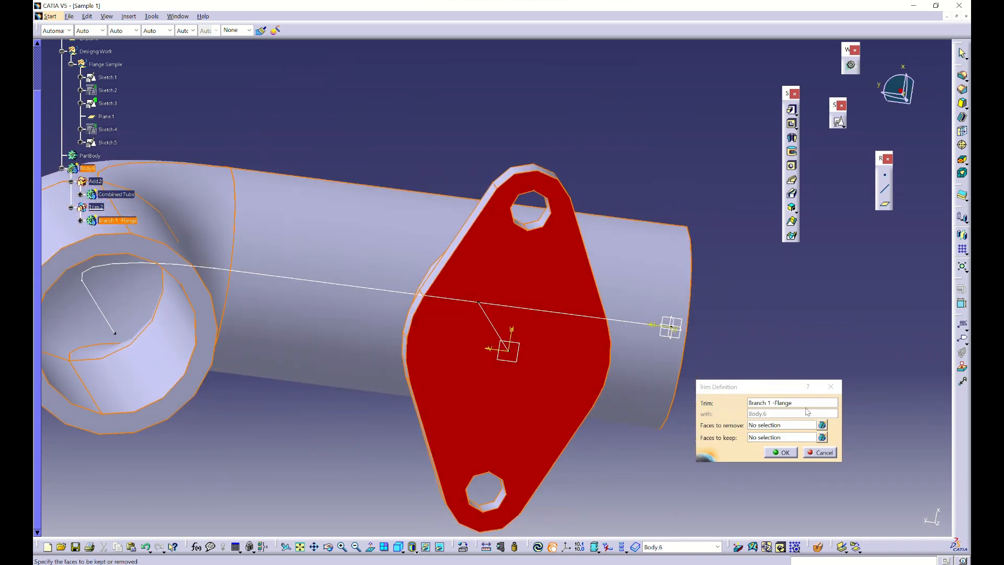
# Section the model across the branch tube to examine how the flange plate meets the tube's bore
pyautogui.click(819, 547)
pyautogui.moveTo(515, 326); pyautogui.dragTo(465, 326, button='middle')
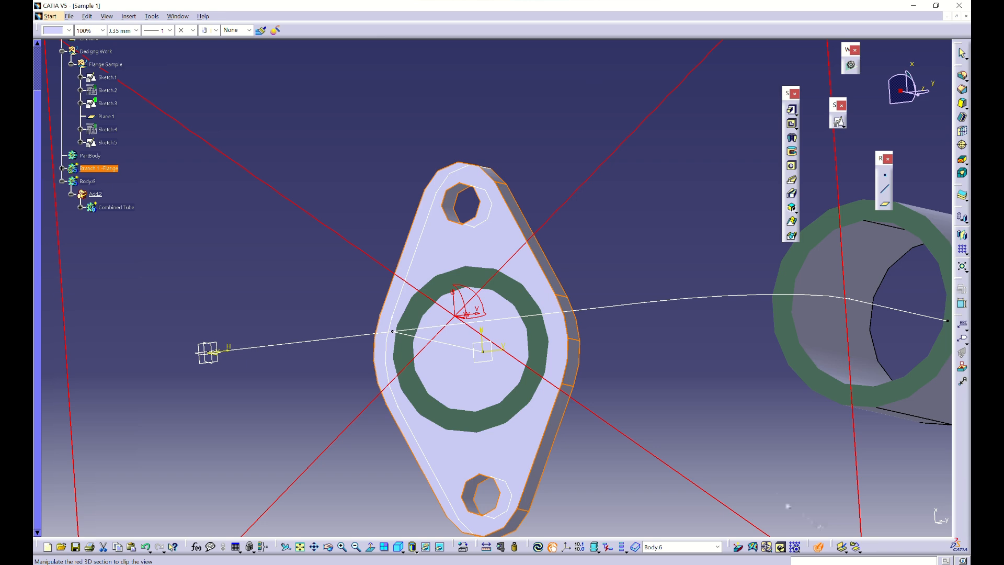
pyautogui.press('Escape')
pyautogui.click(610, 262)
pyautogui.click(309, 225)
pyautogui.moveTo(579, 283); pyautogui.dragTo(102, 167, button='middle')
# Open the oval flange sketch for editing and check the flange's central bore in the exercise drawing
pyautogui.click(97, 168)
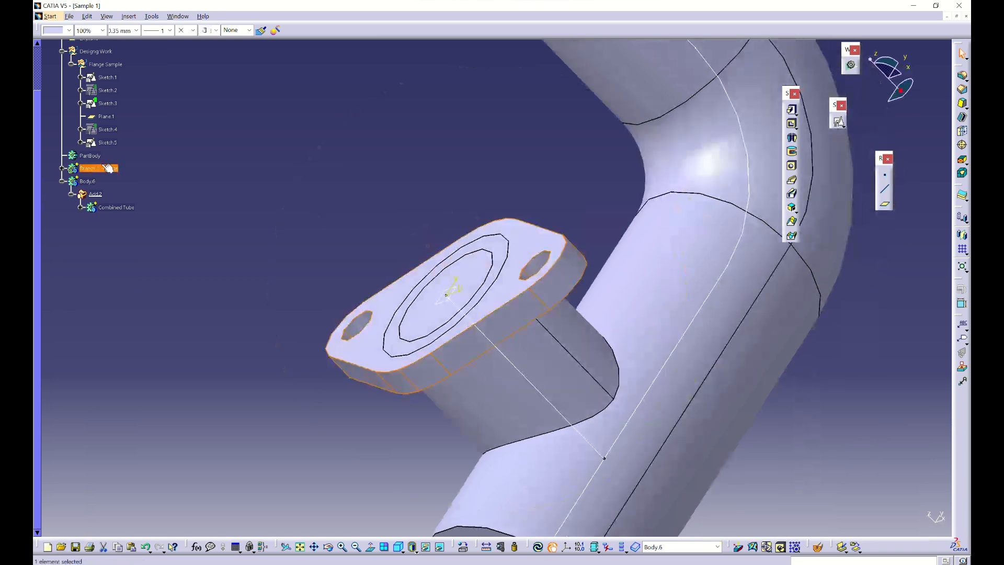
pyautogui.click(110, 143)
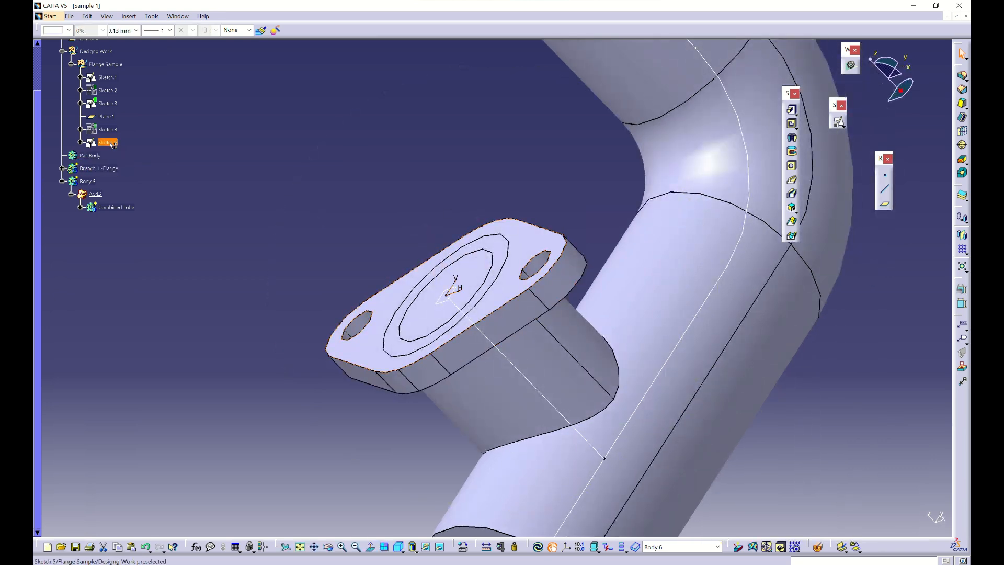
pyautogui.doubleClick(108, 143)
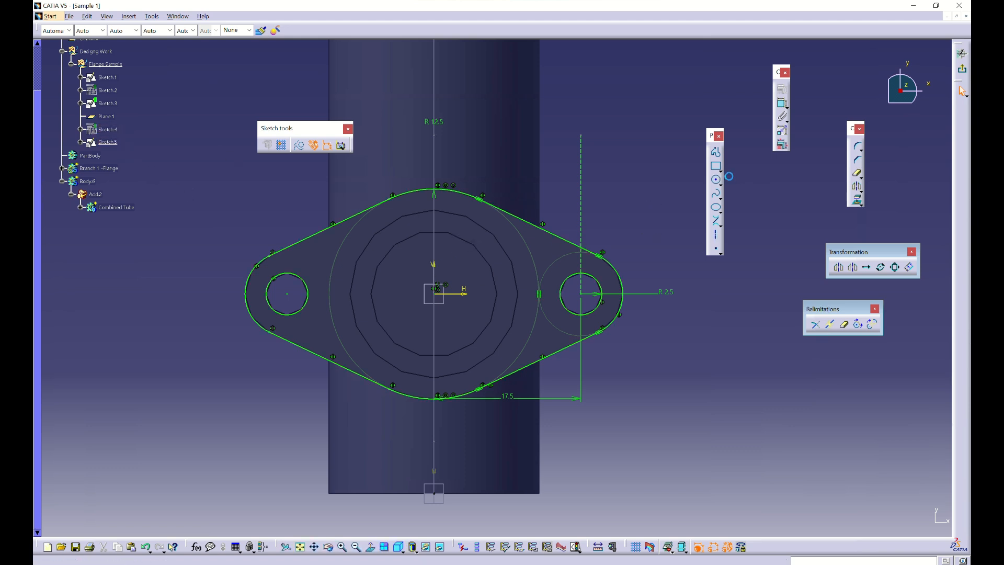
pyautogui.click(501, 562)
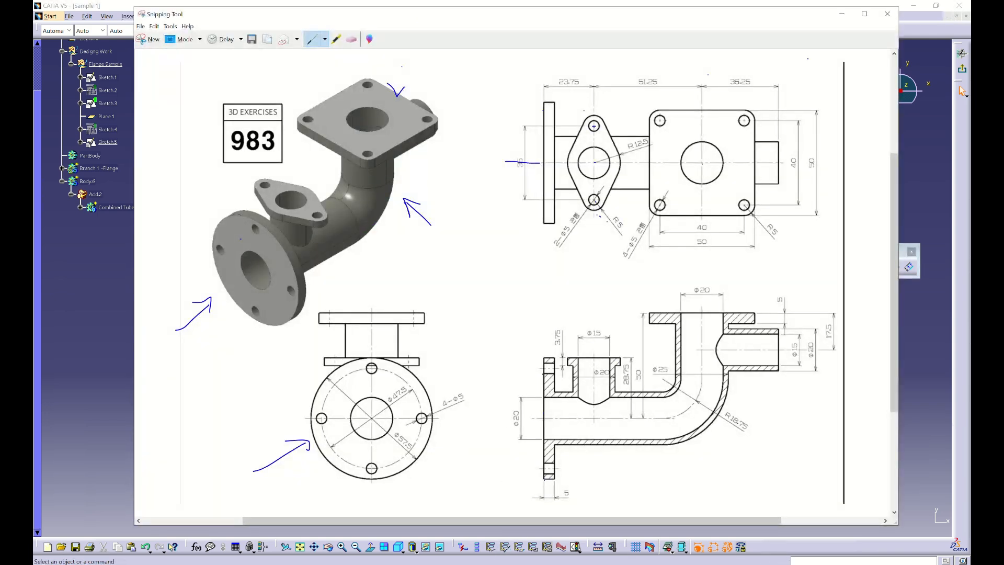
pyautogui.click(841, 14)
# Sketch a circle centred on the flange sketch's origin and constrain its radius to 7.5 mm
pyautogui.click(715, 180)
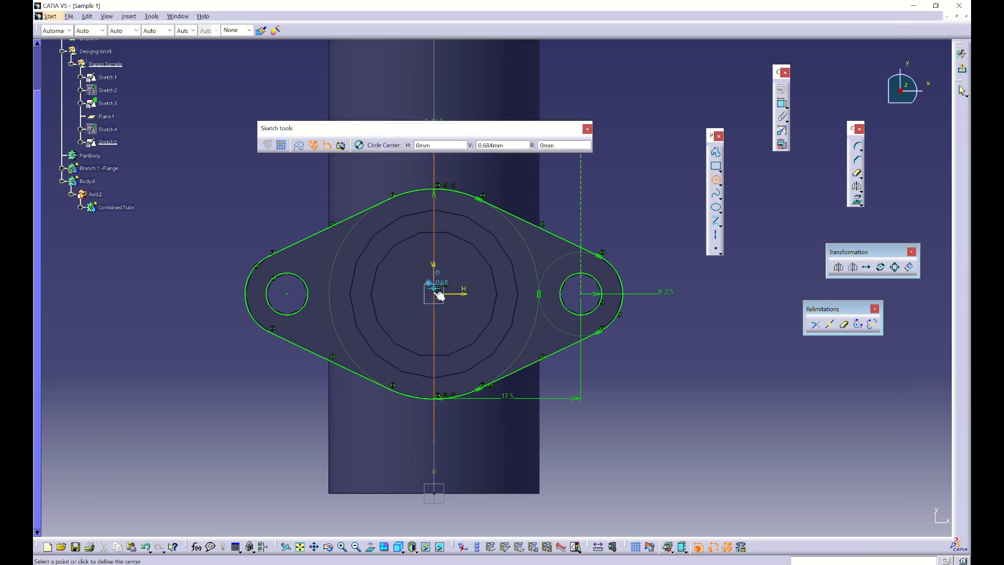
pyautogui.scroll(5, 437, 309)
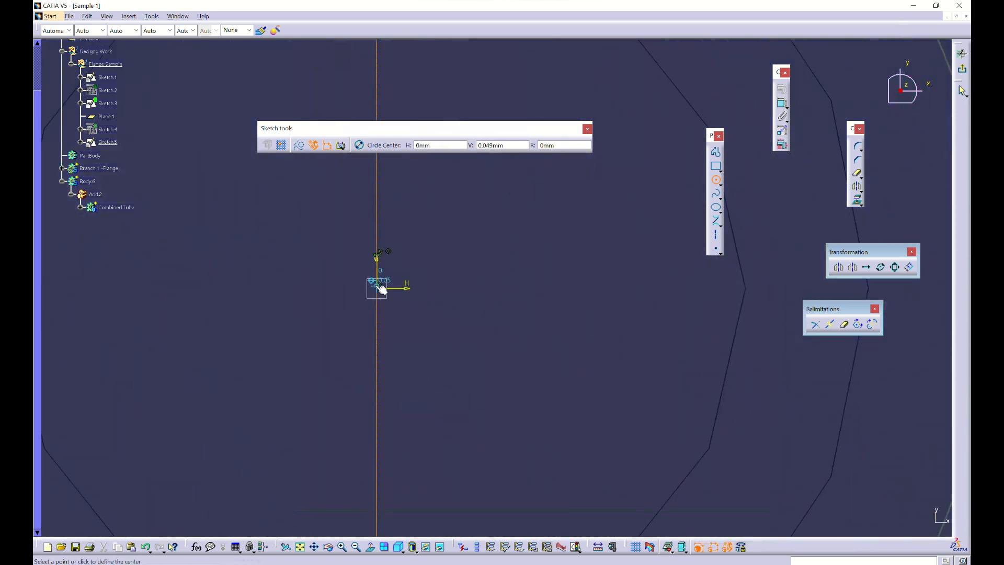
pyautogui.click(376, 288)
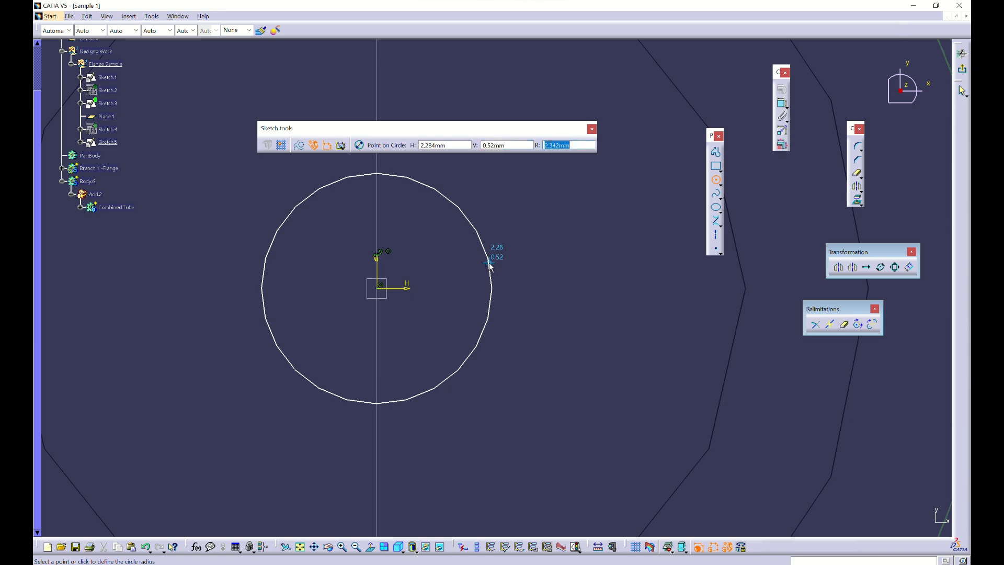
pyautogui.click(490, 265)
pyautogui.keyDown('ctrl'); pyautogui.moveTo(562, 323); pyautogui.dragTo(552, 412, button='middle'); pyautogui.keyUp('ctrl')
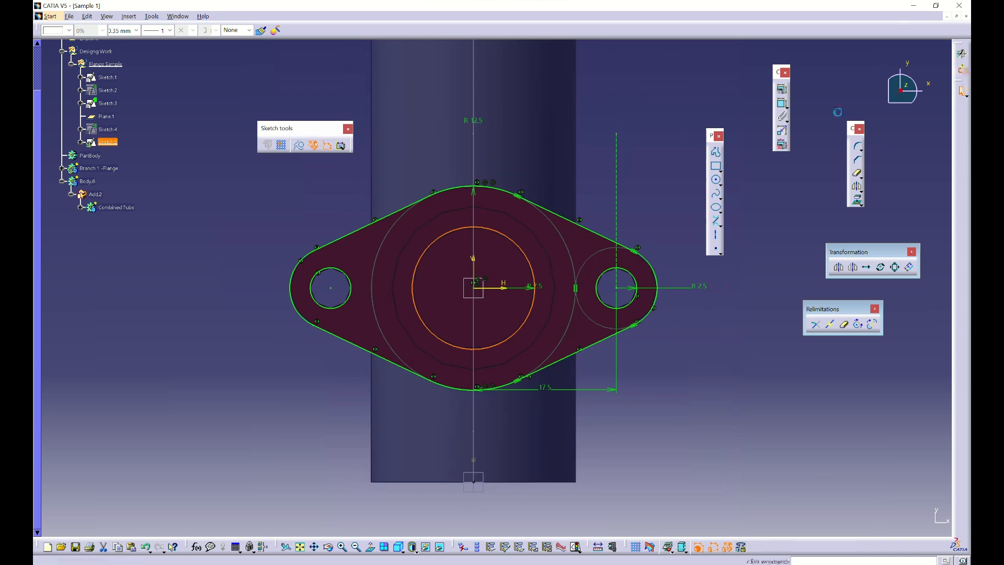
# Exit the sketch and locally update the Branch 1 -Flange body with its central hole
pyautogui.click(961, 53)
pyautogui.click(98, 167)
pyautogui.rightClick(98, 168)
pyautogui.click(136, 348)
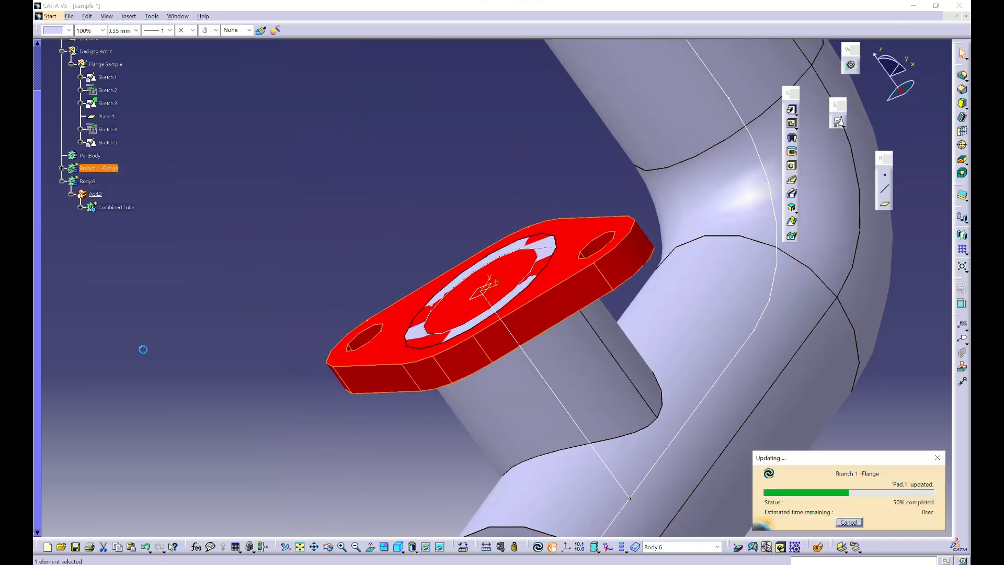
pyautogui.click(244, 300)
# Add the Branch 1 -Flange body to Body.6, after the combined tube
pyautogui.moveTo(544, 372); pyautogui.dragTo(183, 157, button='middle')
pyautogui.scroll(-1, 205, 172)
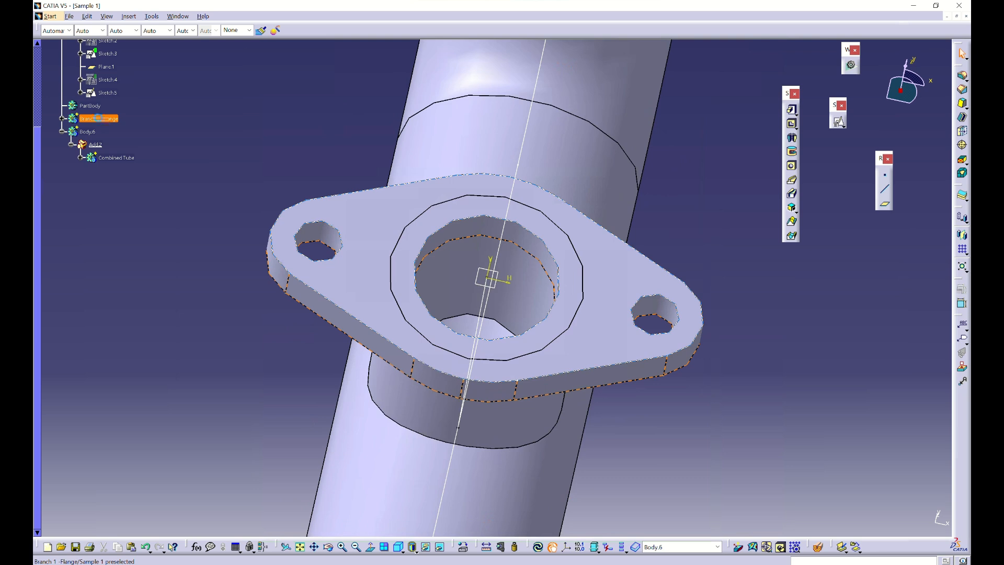
pyautogui.rightClick(98, 118)
pyautogui.moveTo(170, 328)
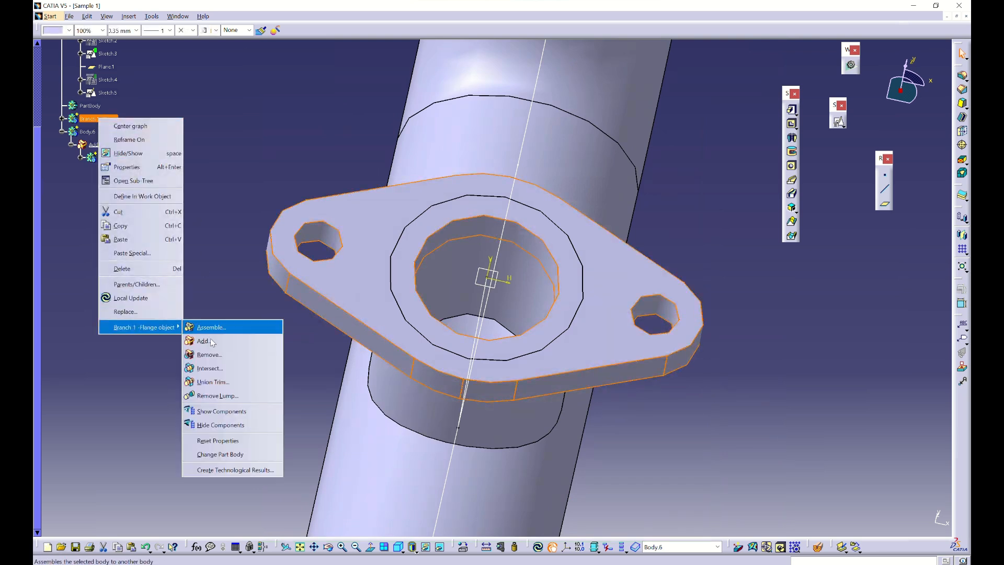
pyautogui.click(204, 341)
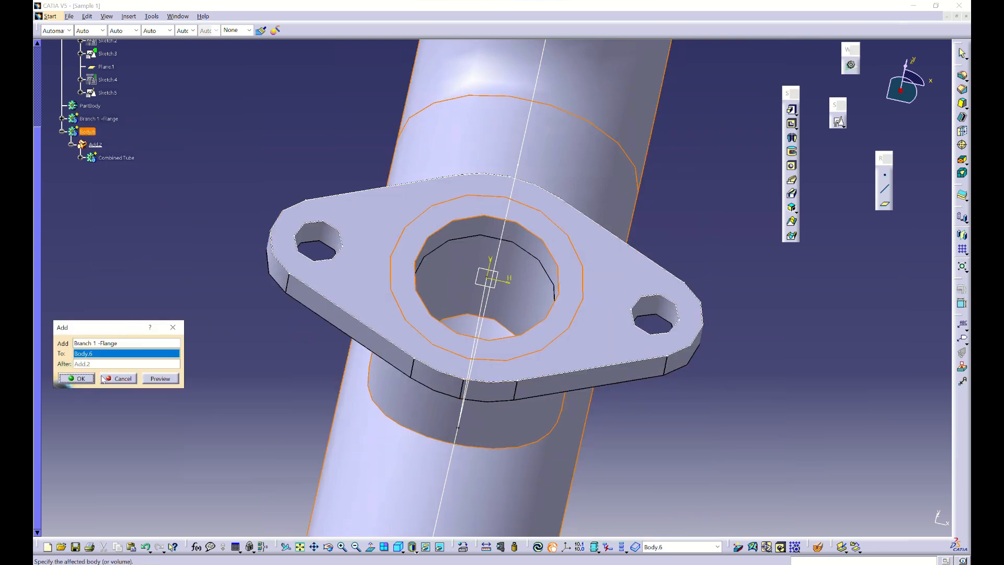
pyautogui.click(77, 378)
# Hide the oval flange sketch and review the combined tube and flange
pyautogui.moveTo(351, 401)
pyautogui.mouseDown(button='middle')
pyautogui.moveTo(327, 363)
pyautogui.moveTo(228, 287)
pyautogui.moveTo(167, 161)
pyautogui.mouseUp(button='middle')
pyautogui.scroll(3, 157, 159)
pyautogui.click(104, 194)
pyautogui.press('space')
pyautogui.moveTo(600, 253); pyautogui.dragTo(281, 246, button='middle')
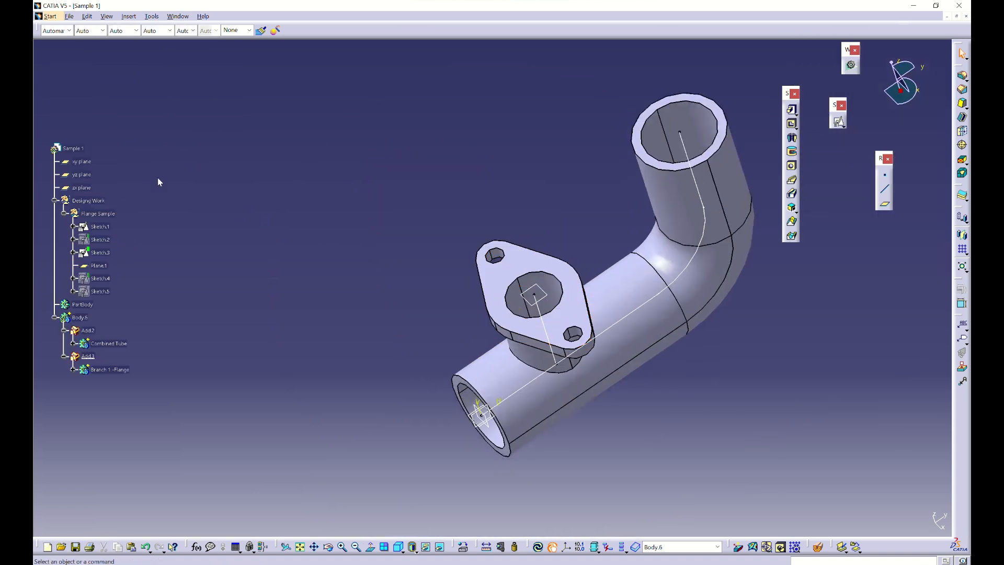
pyautogui.moveTo(378, 274)
pyautogui.mouseDown(button='middle')
pyautogui.moveTo(475, 265)
pyautogui.moveTo(453, 365)
pyautogui.moveTo(622, 341)
pyautogui.moveTo(683, 352)
pyautogui.moveTo(660, 335)
pyautogui.mouseUp(button='middle')
# Study the round end flange in the exercise drawing, link its two views with an arrow, and erase the mark around Ø57.5
pyautogui.click(478, 560)
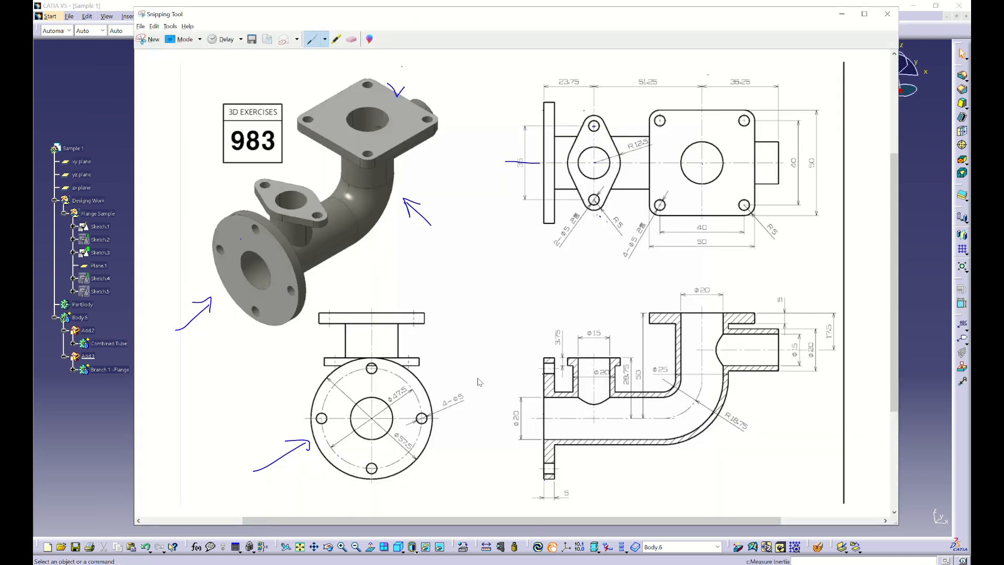
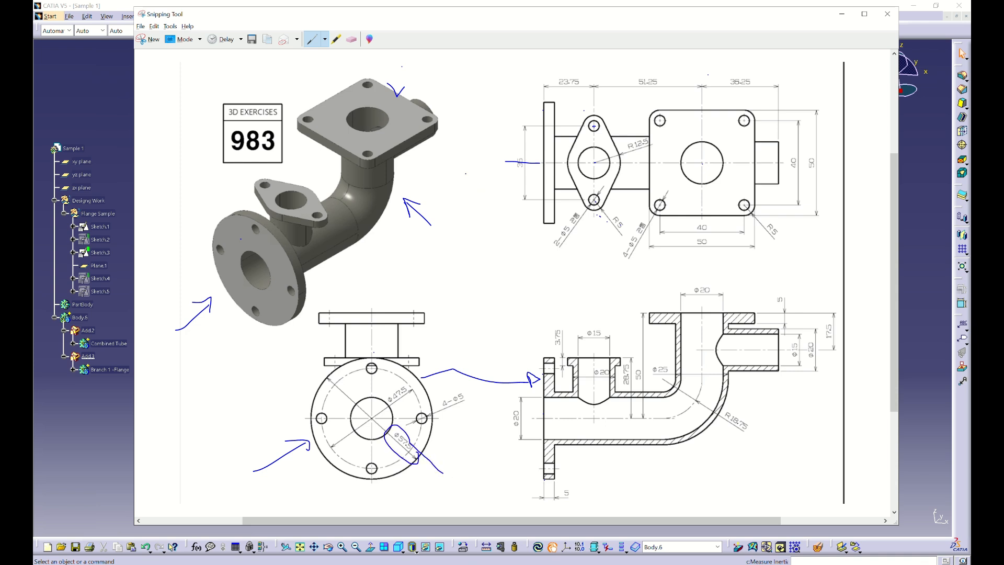
pyautogui.click(351, 38)
pyautogui.click(403, 439)
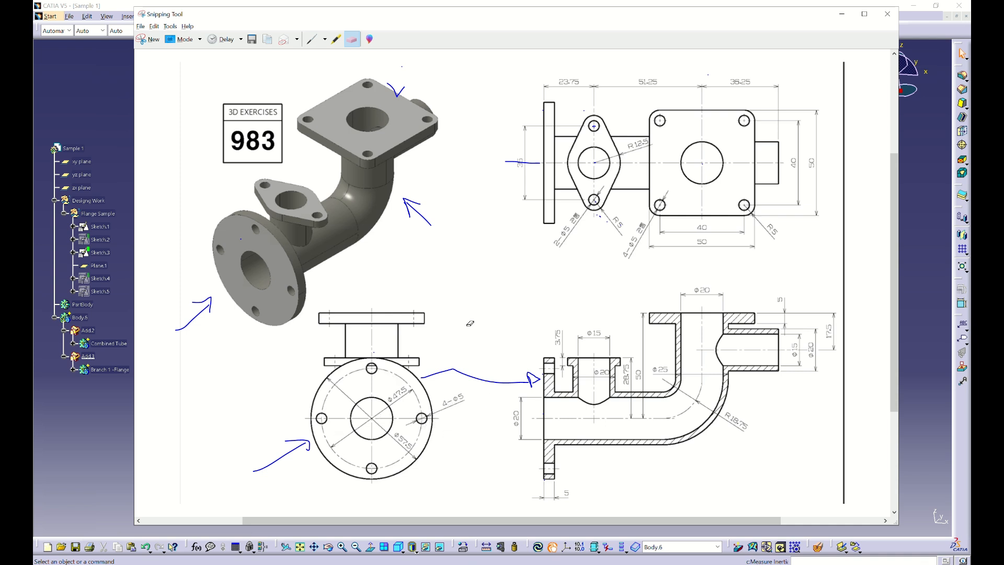
pyautogui.click(941, 150)
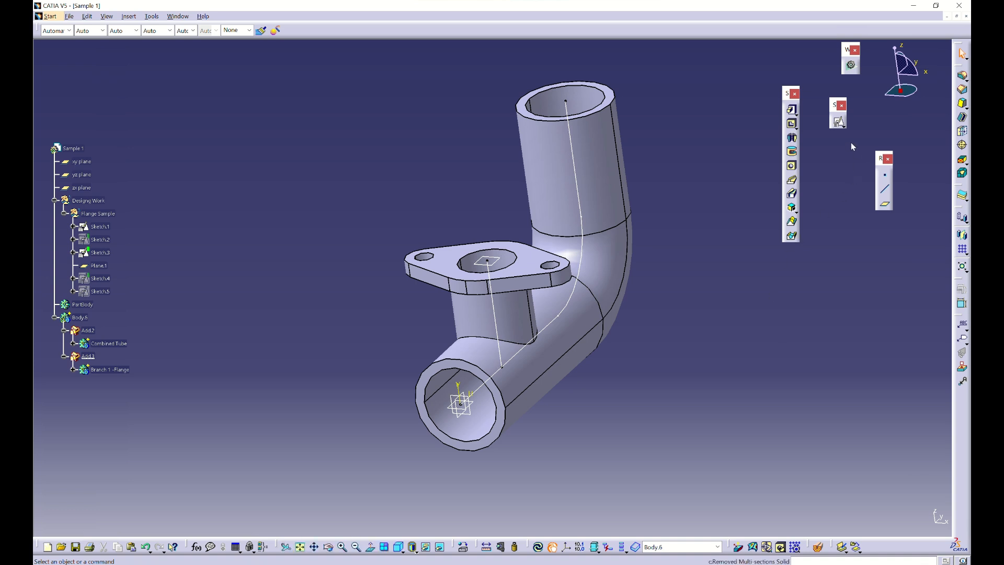
# Create a positioned sketch on the zx plane at the main tube's open end, with the horizontal direction reversed
pyautogui.click(838, 121)
pyautogui.moveTo(366, 315); pyautogui.dragTo(416, 314, button='middle')
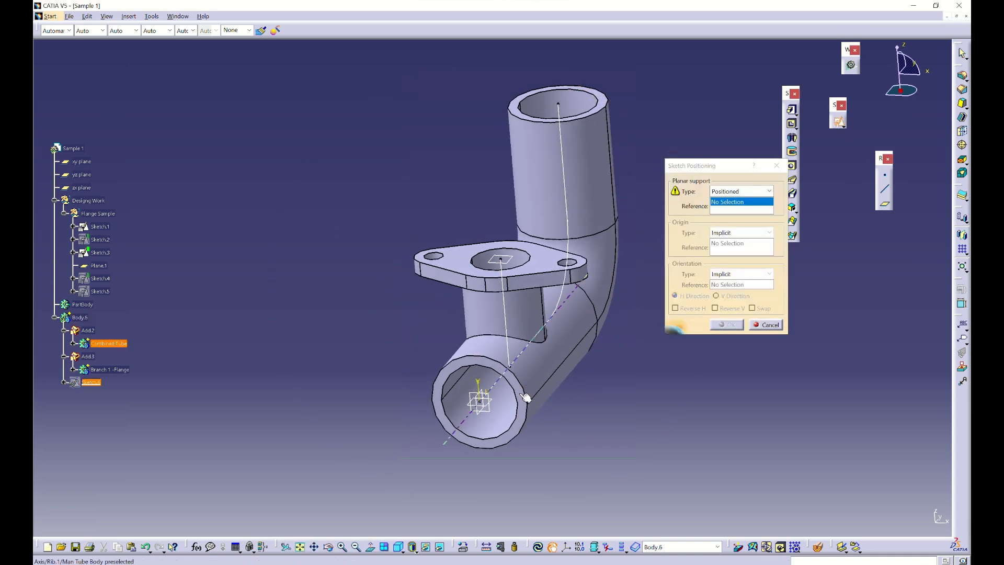
pyautogui.click(489, 411)
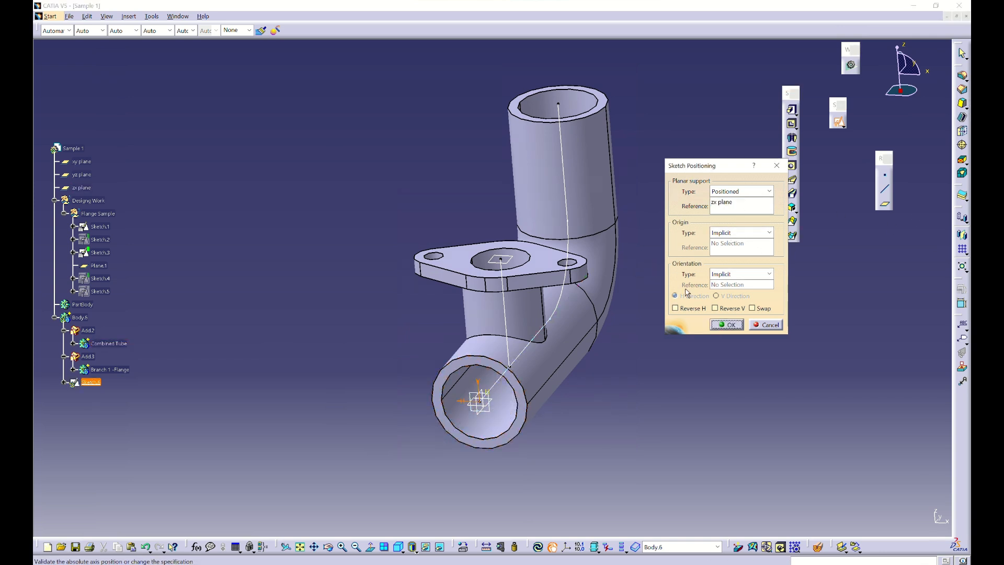
pyautogui.moveTo(402, 343)
pyautogui.mouseDown(button='middle')
pyautogui.moveTo(395, 354)
pyautogui.moveTo(406, 368)
pyautogui.moveTo(507, 366)
pyautogui.moveTo(507, 415)
pyautogui.moveTo(493, 376)
pyautogui.moveTo(499, 311)
pyautogui.mouseUp(button='middle')
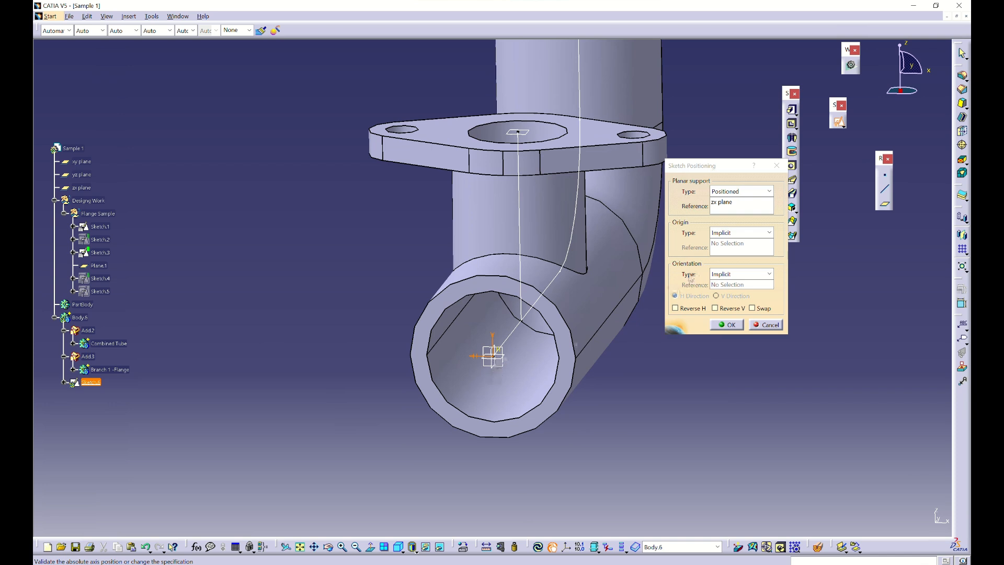
pyautogui.click(697, 308)
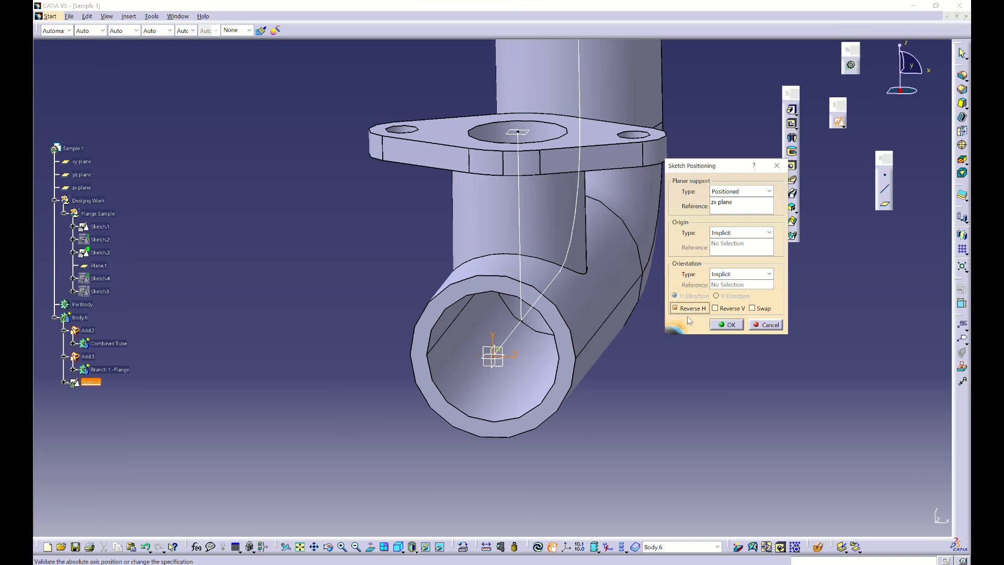
pyautogui.click(728, 324)
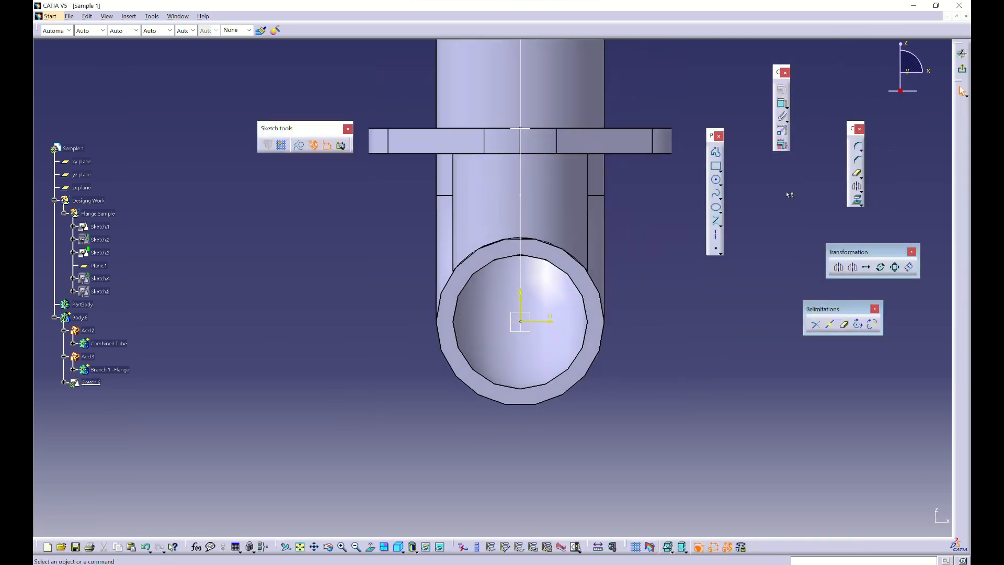
# Dim the background 3D geometry, draw a circle of radius 57.5 mm centred on the sketch origin, and move its radius dimension outside the circle
pyautogui.click(715, 179)
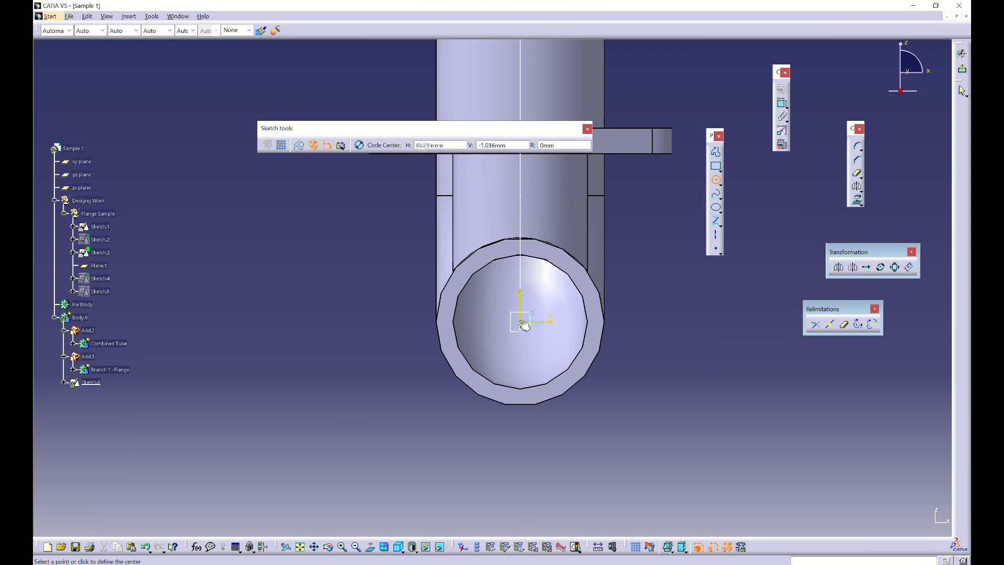
pyautogui.click(679, 547)
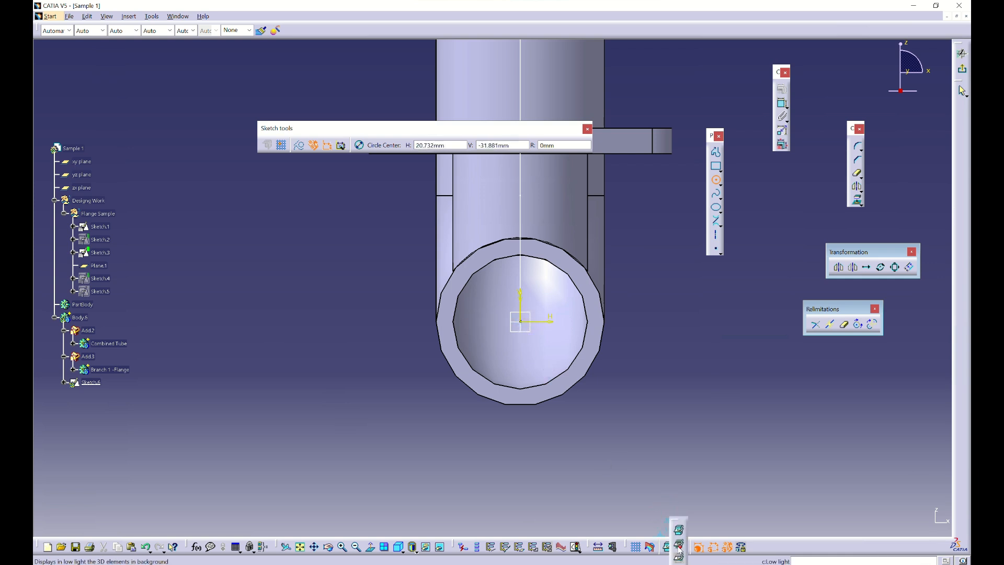
pyautogui.click(678, 529)
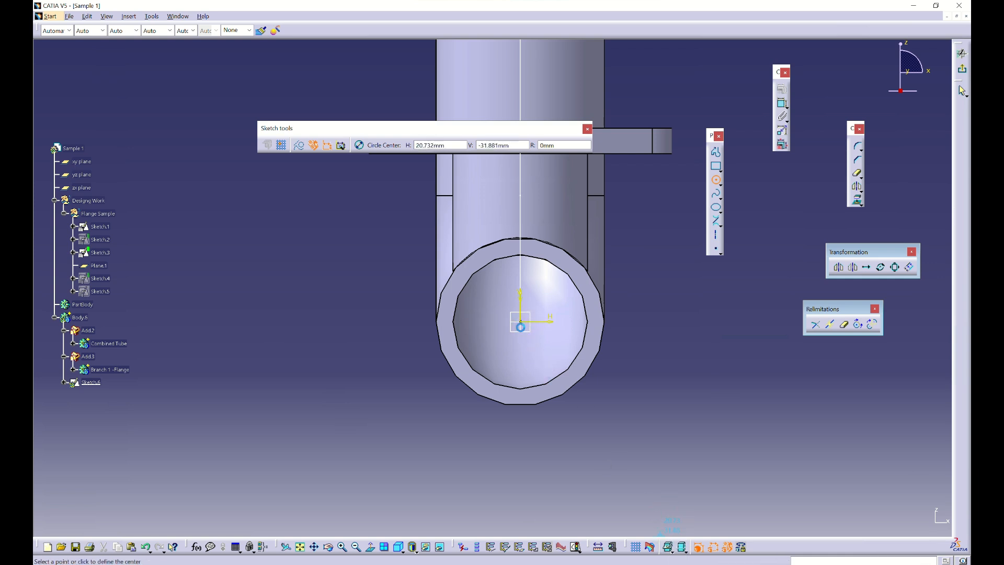
pyautogui.click(524, 322)
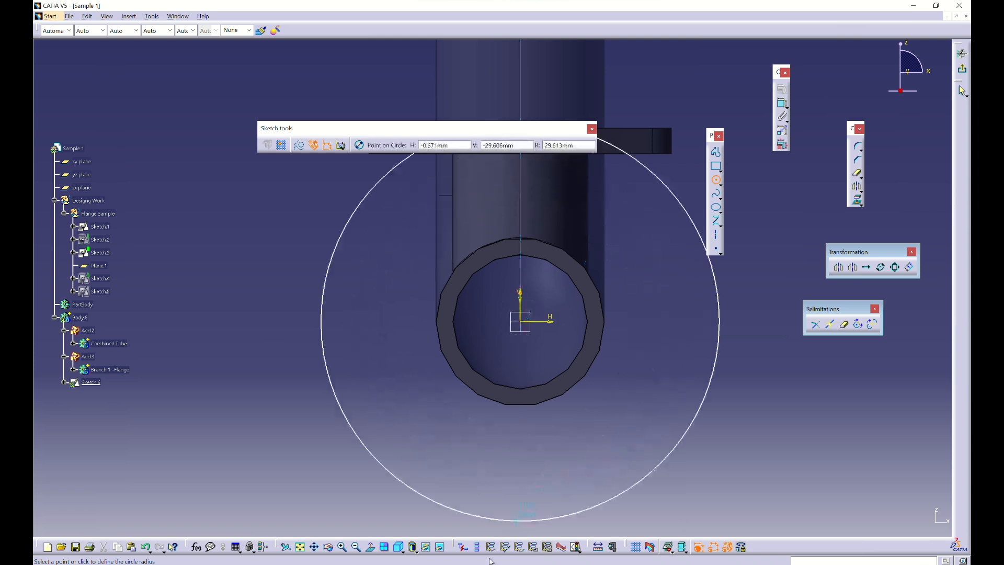
pyautogui.hotkey('alt', 'Tab')
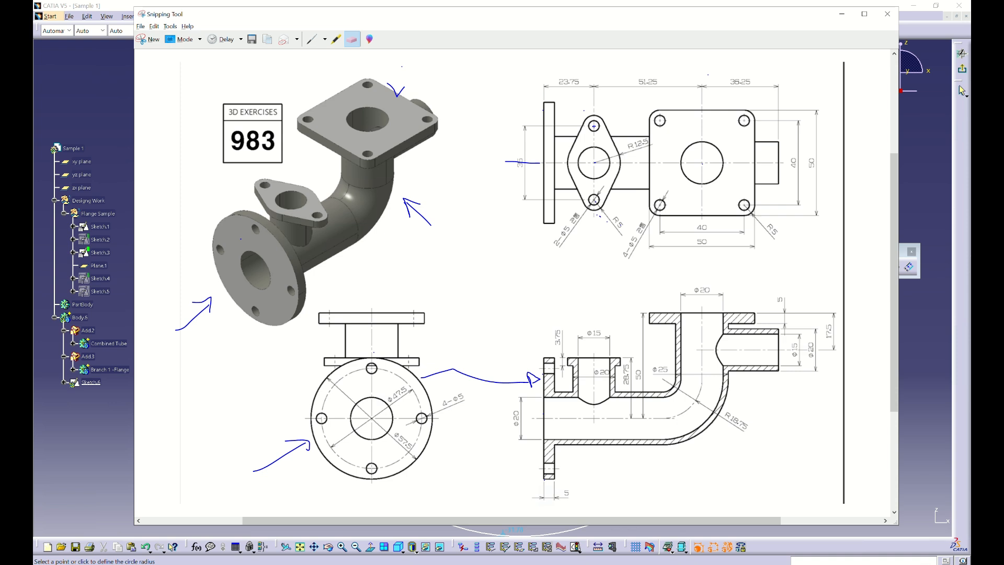
pyautogui.hotkey('alt', 'Tab')
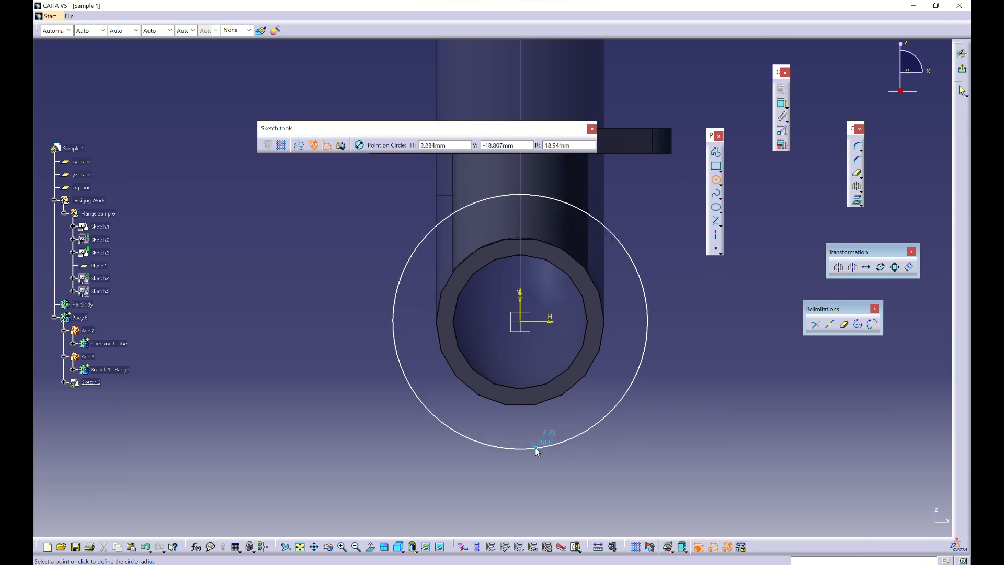
pyautogui.press('Tab')
pyautogui.press('Tab')
pyautogui.write('57')
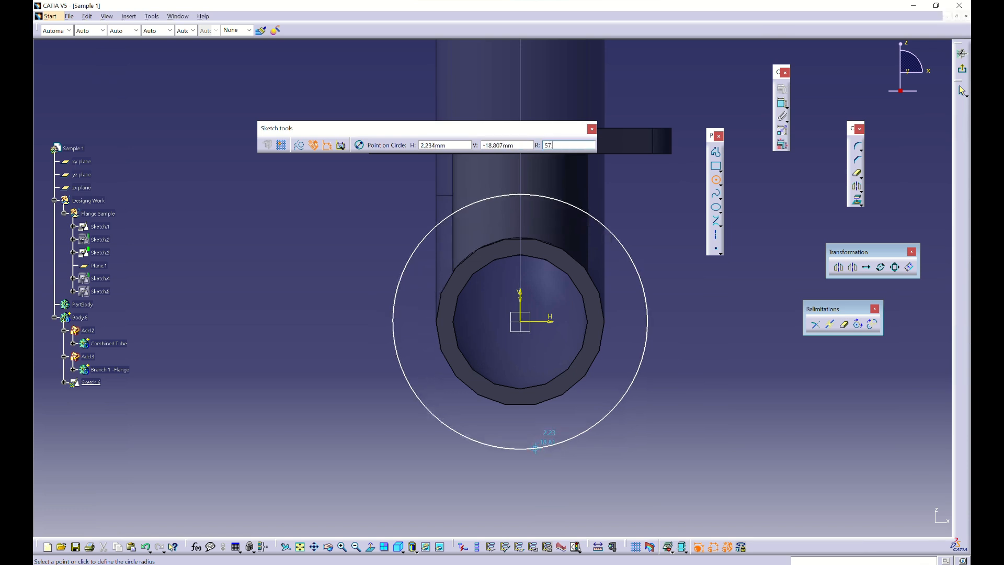
pyautogui.press('Return')
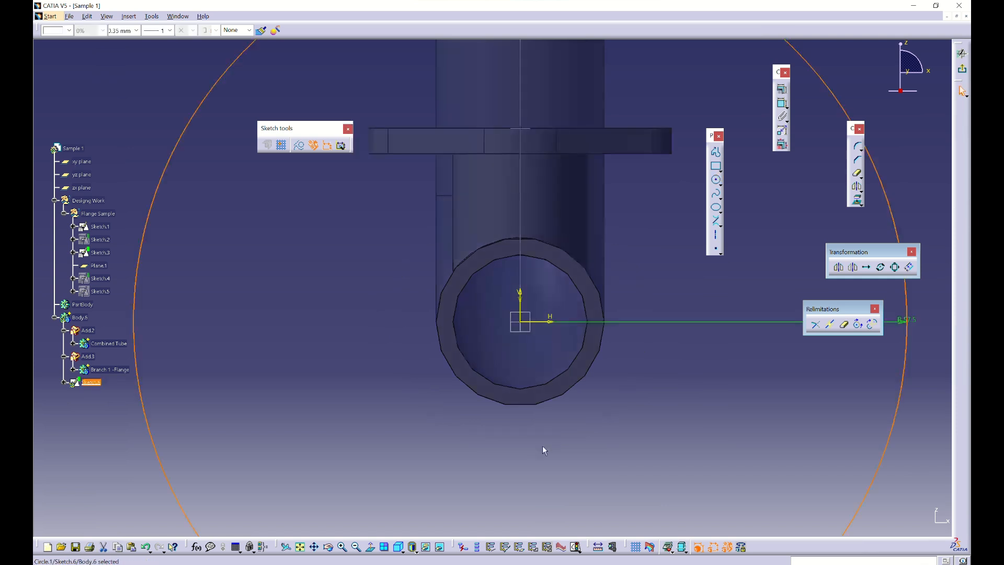
pyautogui.moveTo(625, 442); pyautogui.dragTo(618, 465, button='middle')
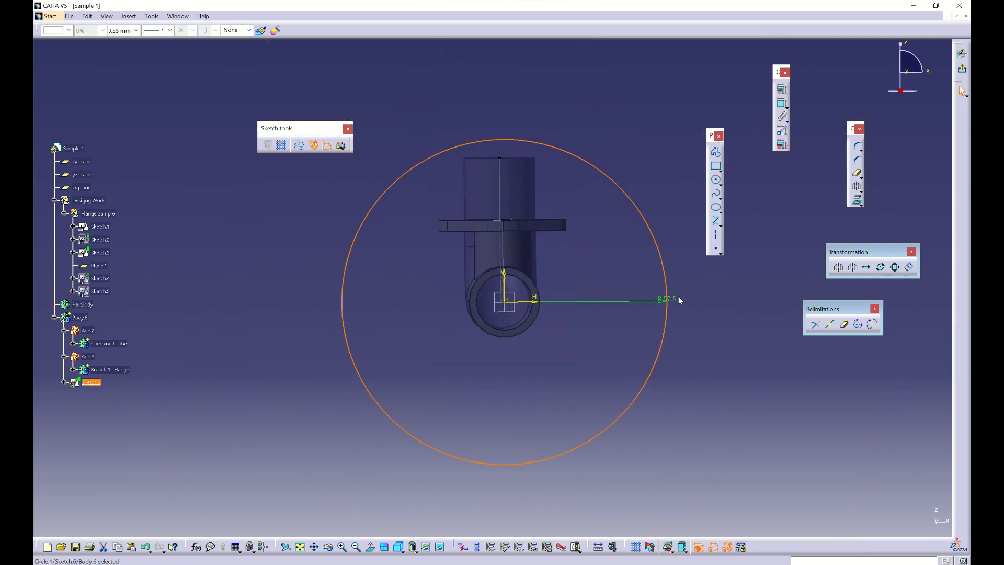
pyautogui.moveTo(679, 301); pyautogui.dragTo(731, 296)
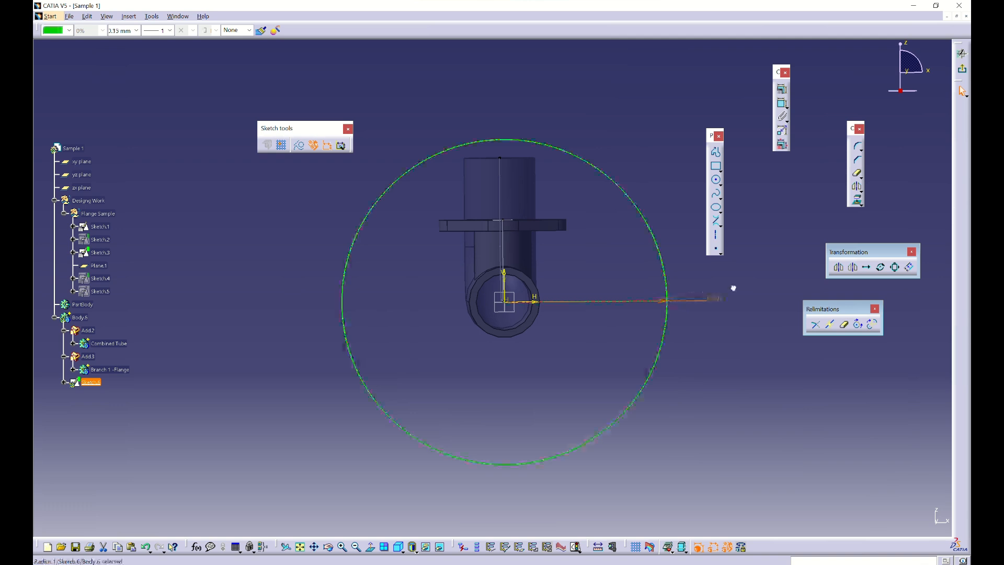
# Draw a concentric inner circle of radius 20 mm at the sketch origin
pyautogui.click(716, 179)
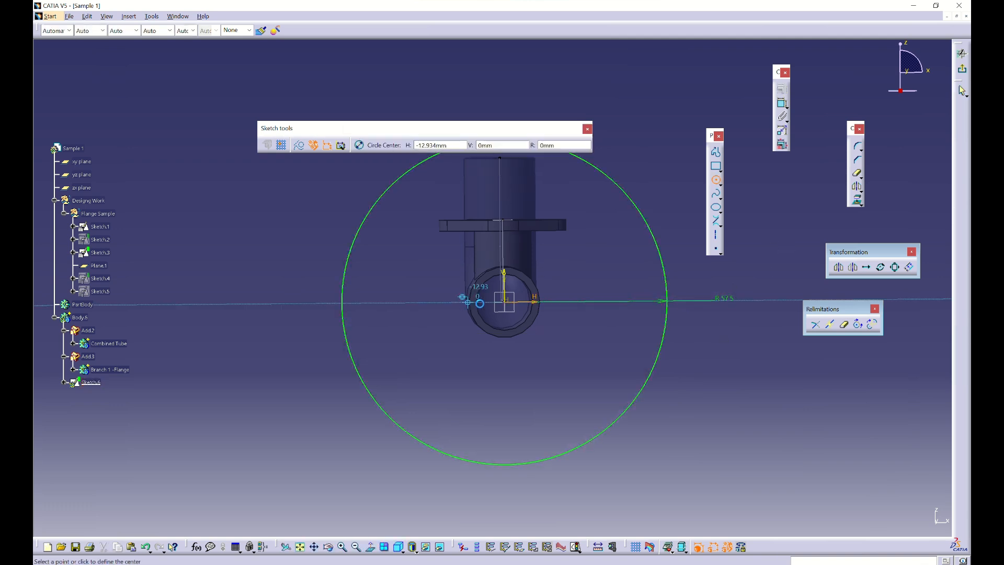
pyautogui.click(503, 301)
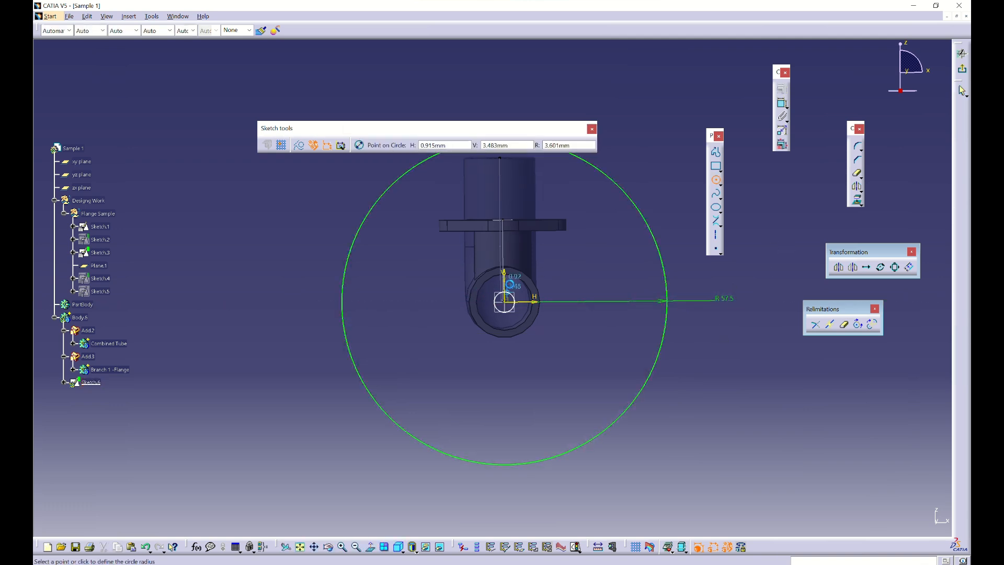
pyautogui.press('Tab')
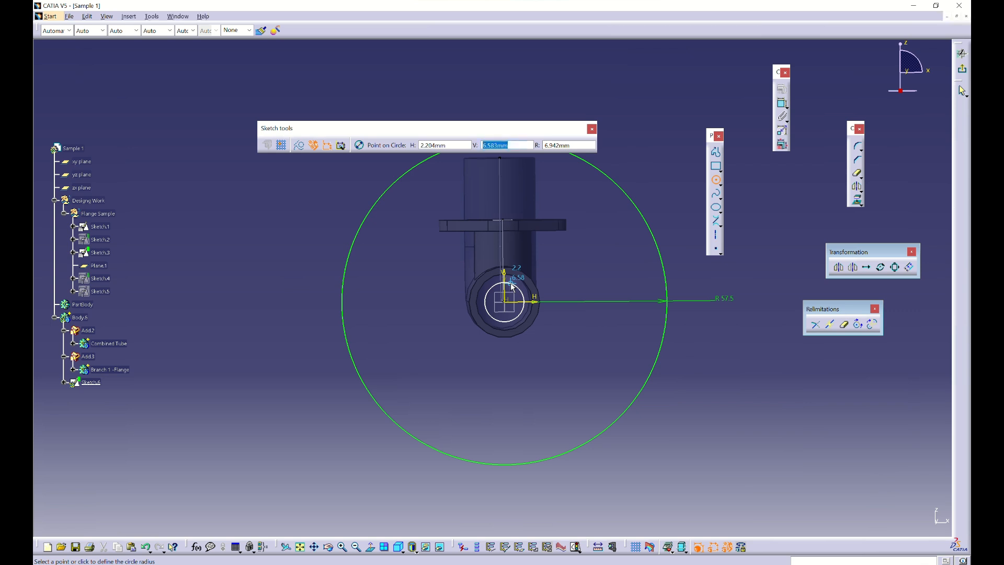
pyautogui.press('Tab')
pyautogui.write('20')
pyautogui.press('Return')
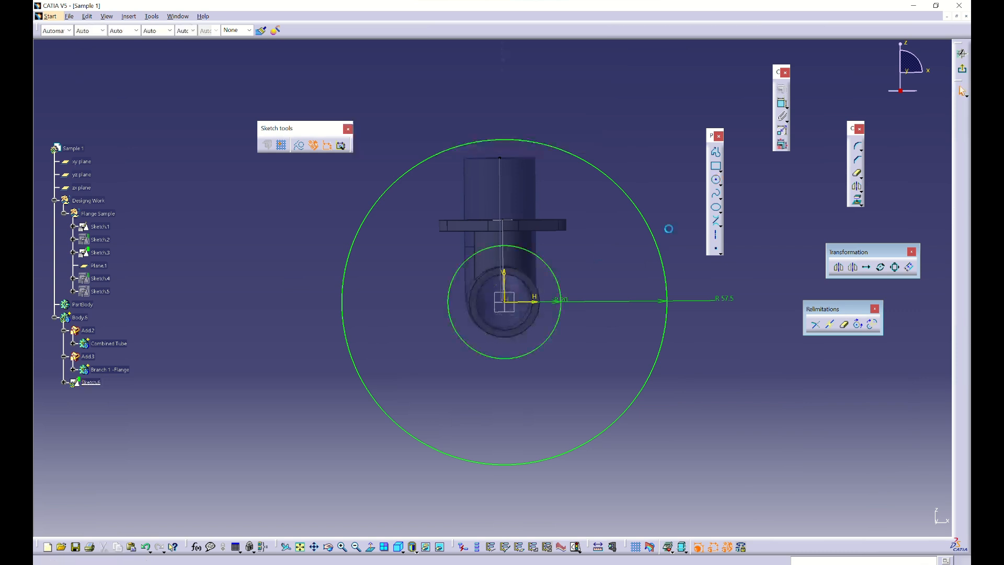
# Convert the inner circle to a construction element and set its radius to 10 mm
pyautogui.click(537, 258)
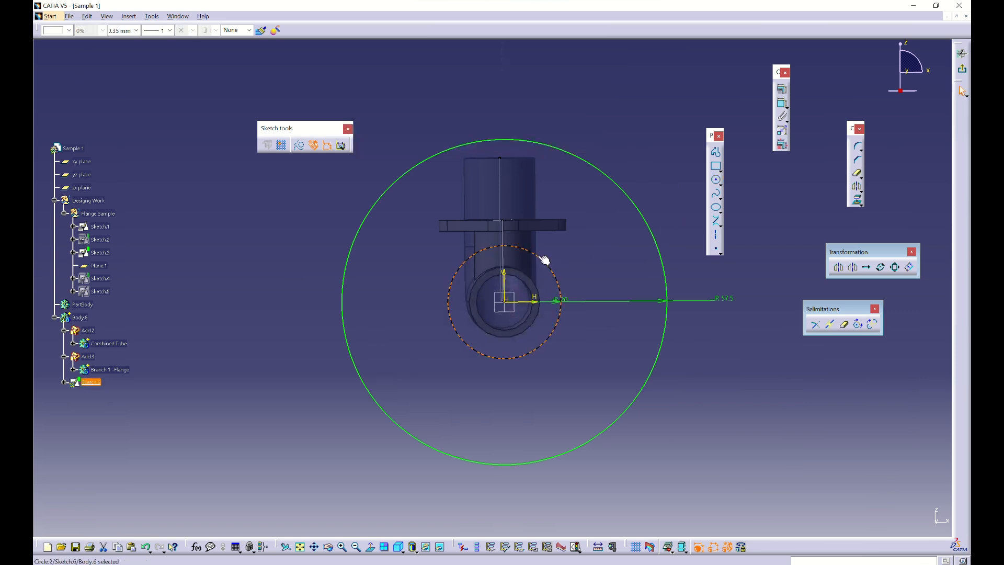
pyautogui.click(673, 179)
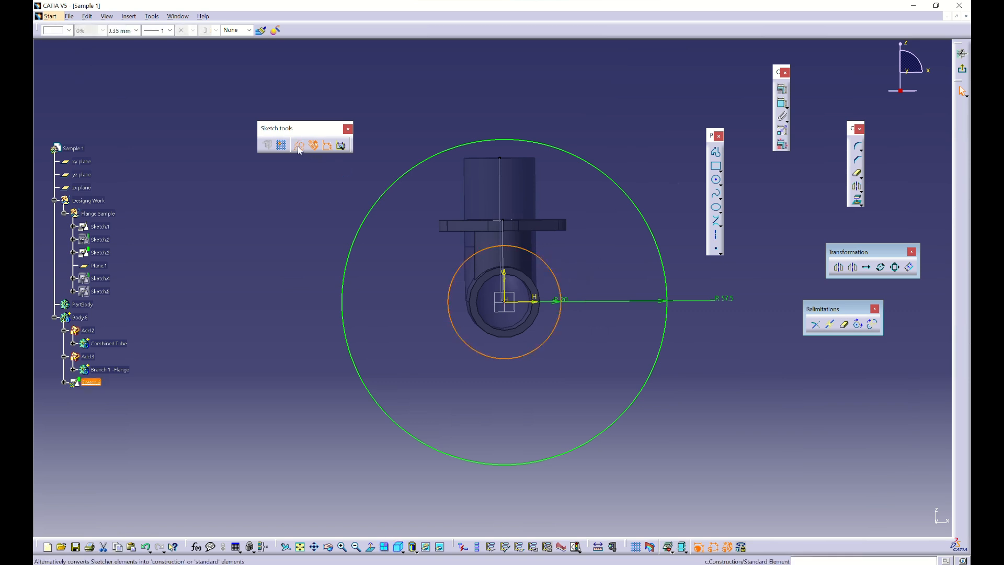
pyautogui.doubleClick(571, 300)
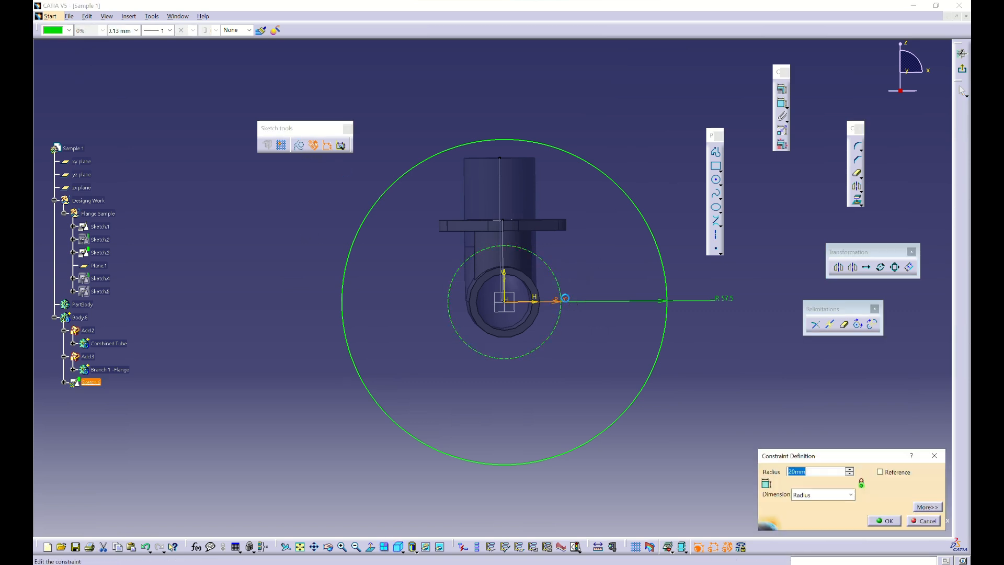
pyautogui.write('10')
pyautogui.press('Return')
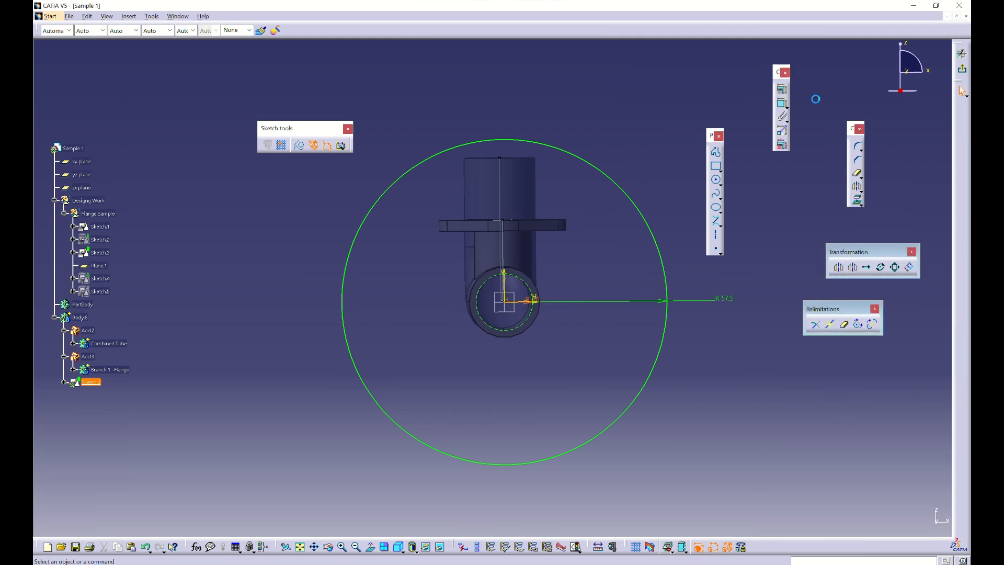
# Exit the sketch into the Flange Sample geometrical set and insert a new body for the round flange
pyautogui.click(961, 54)
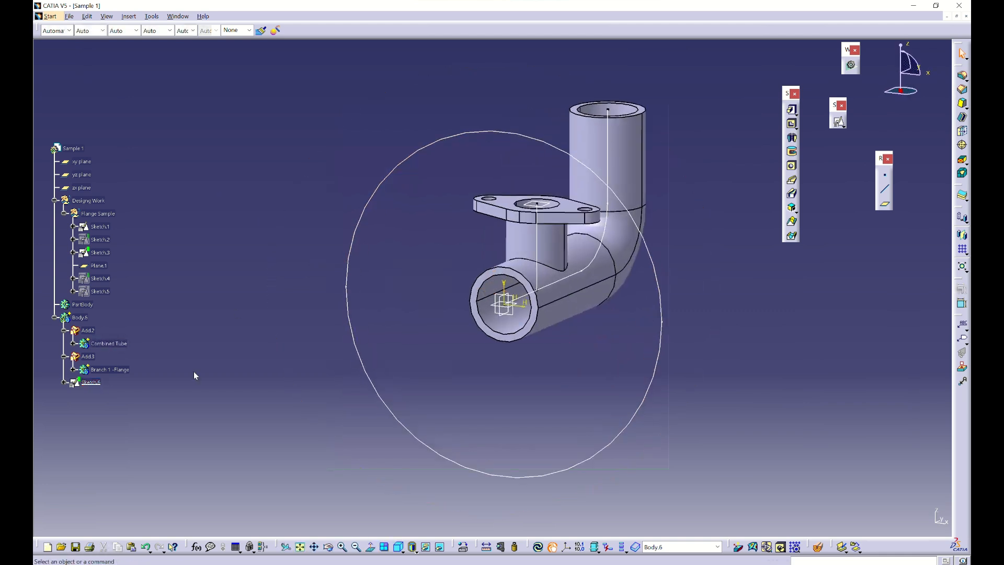
pyautogui.moveTo(90, 383)
pyautogui.mouseDown()
pyautogui.moveTo(171, 301)
pyautogui.moveTo(109, 218)
pyautogui.mouseUp()
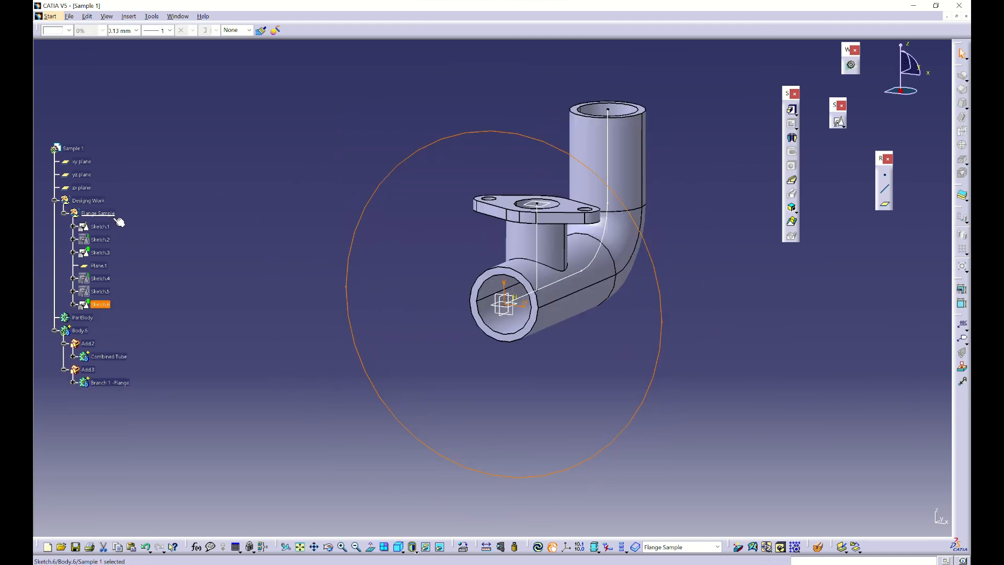
pyautogui.click(132, 17)
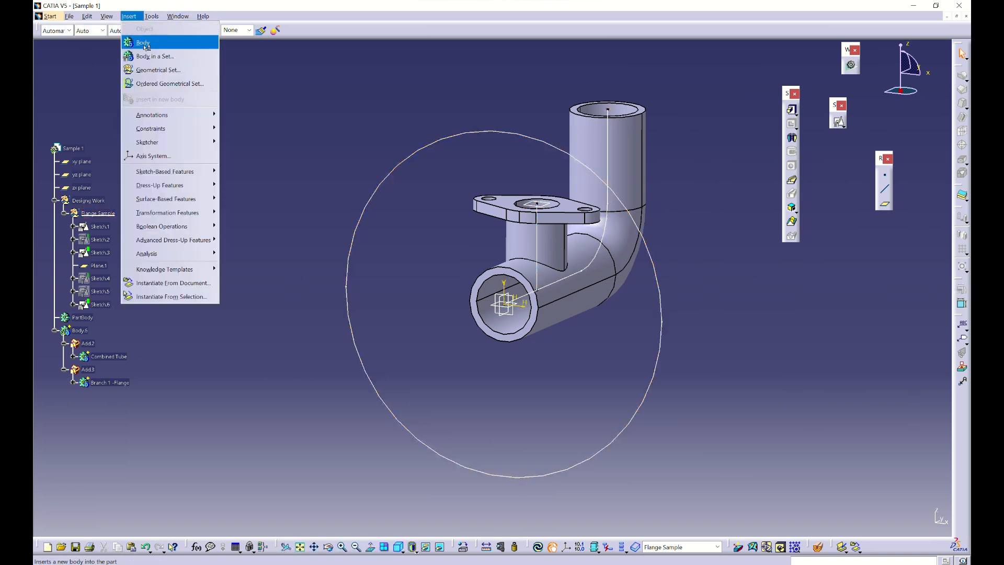
pyautogui.click(144, 44)
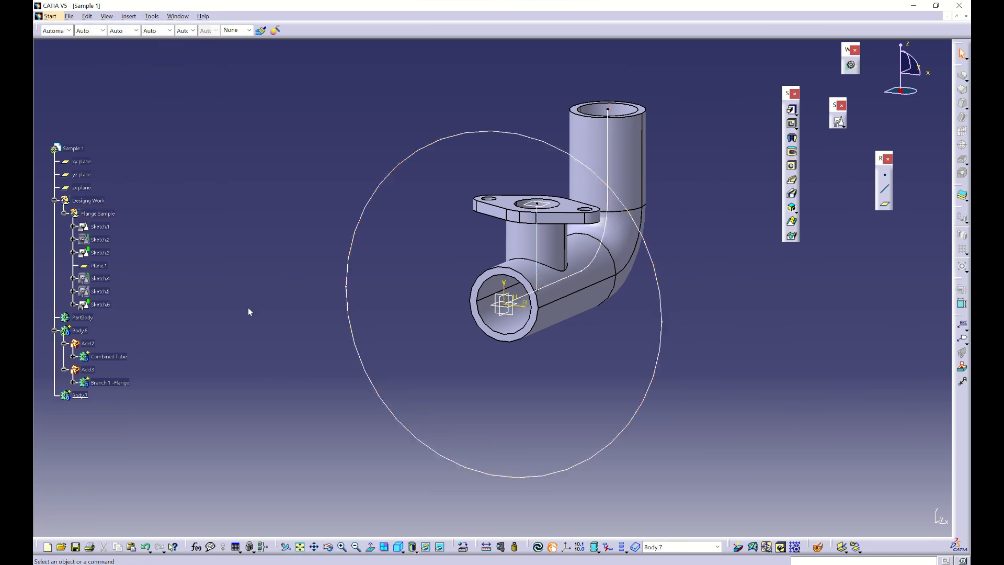
# Pad the large circle sketch 5 mm in the reversed direction, toward the tube, using the flange thickness from the exercise drawing
pyautogui.click(791, 111)
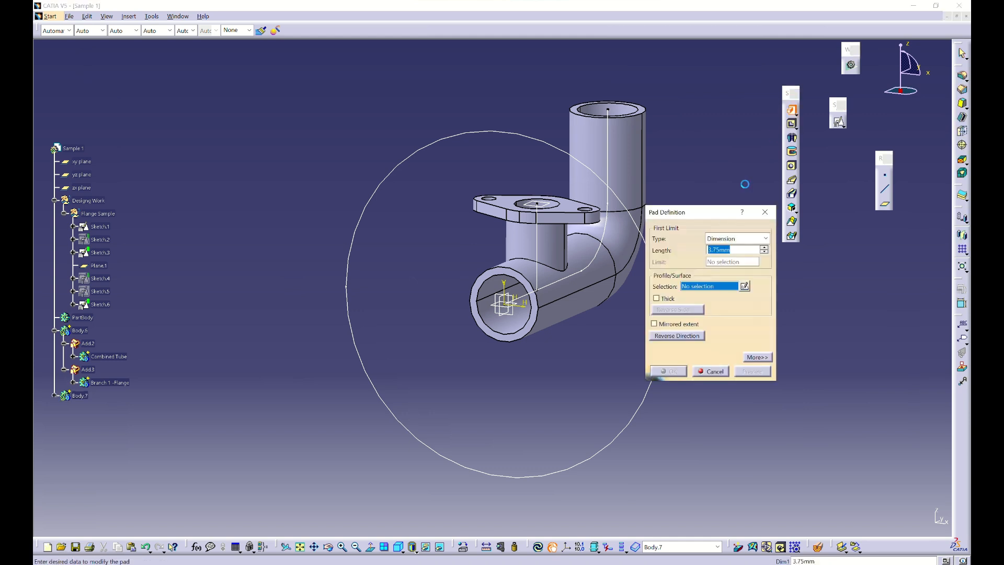
pyautogui.moveTo(693, 217); pyautogui.dragTo(805, 278)
pyautogui.moveTo(663, 275)
pyautogui.mouseDown(button='middle')
pyautogui.moveTo(536, 329)
pyautogui.moveTo(506, 208)
pyautogui.moveTo(510, 160)
pyautogui.mouseUp(button='middle')
pyautogui.click(510, 151)
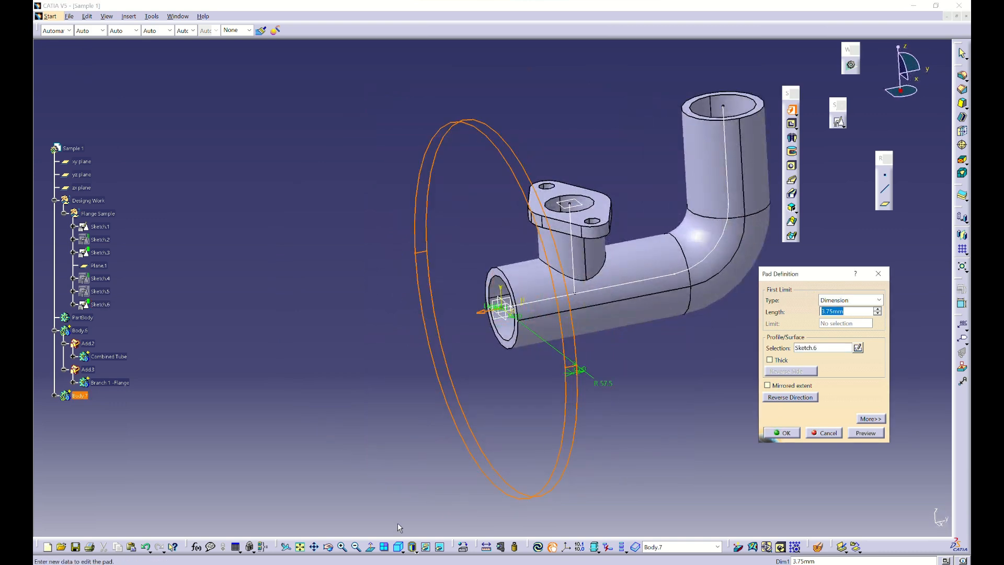
pyautogui.click(474, 563)
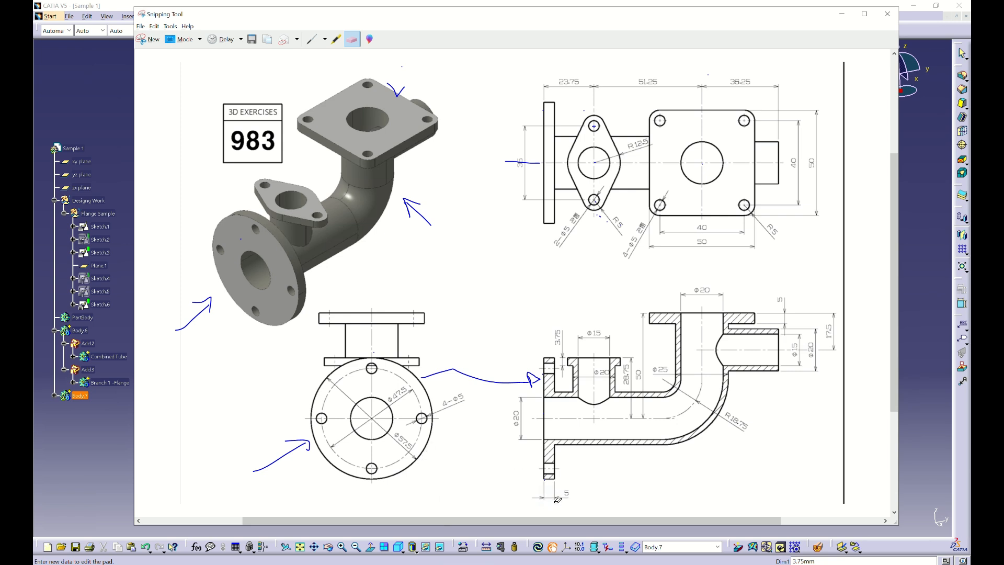
pyautogui.click(842, 14)
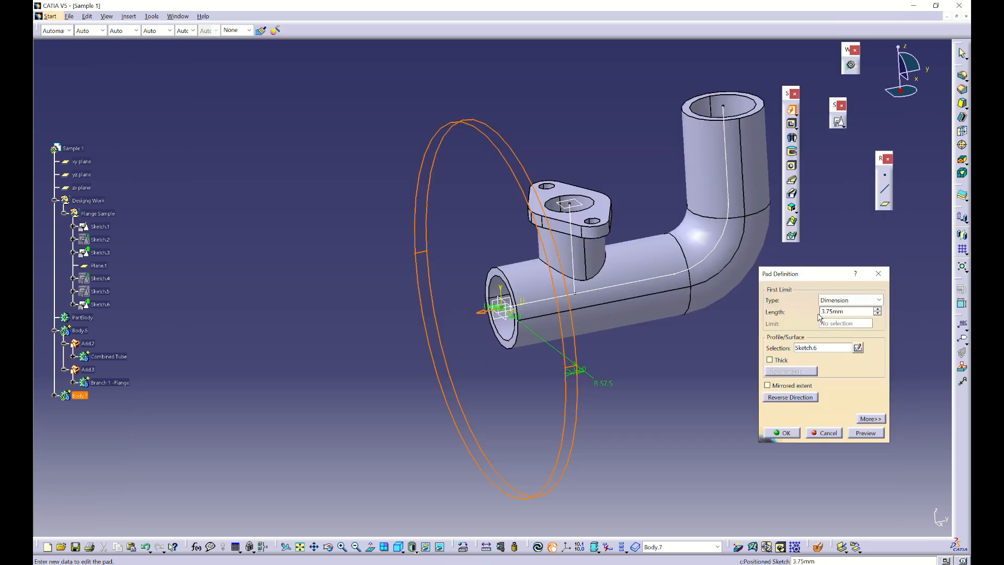
pyautogui.click(790, 397)
pyautogui.moveTo(469, 380); pyautogui.dragTo(466, 384, button='middle')
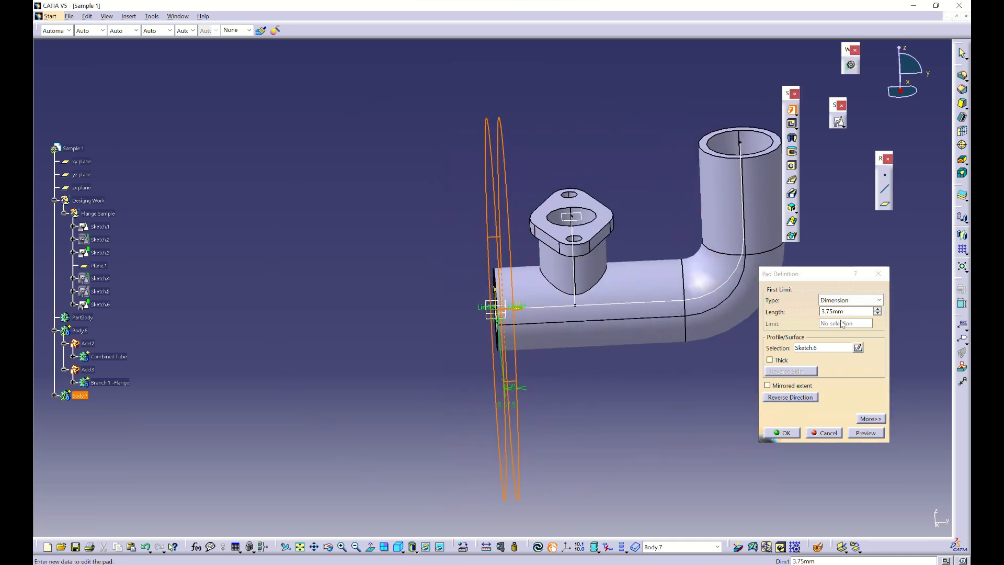
pyautogui.click(863, 312)
pyautogui.write('5')
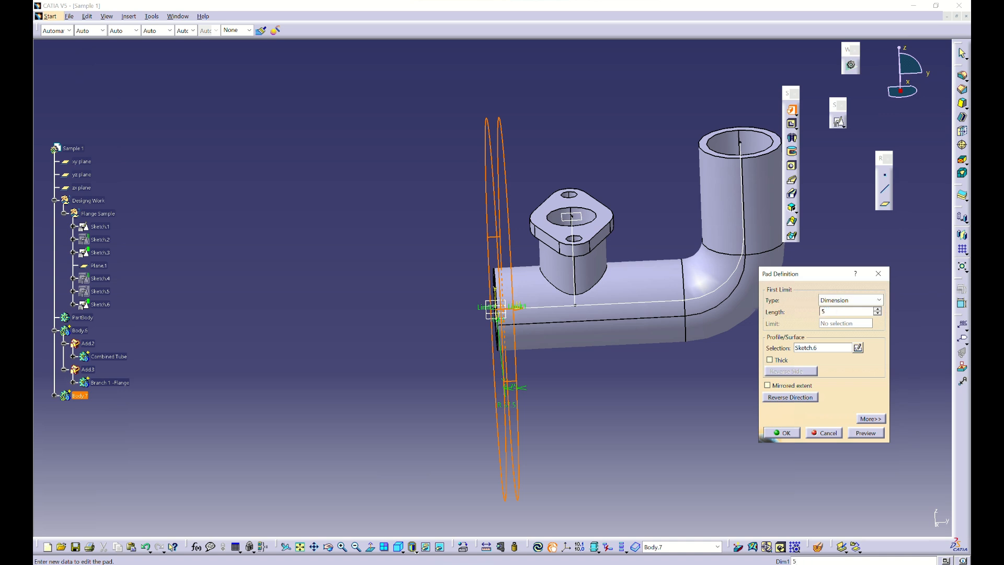
pyautogui.press('Return')
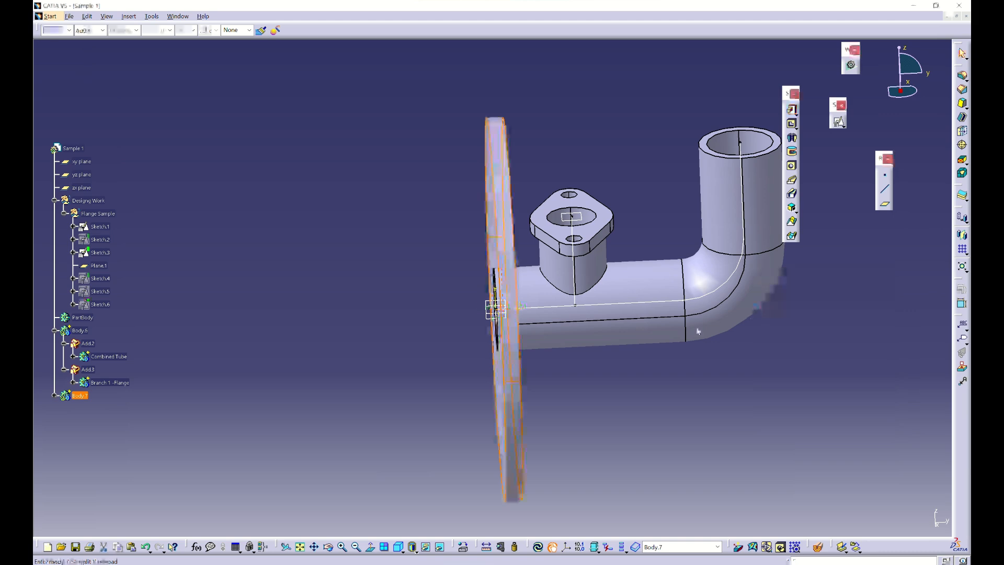
pyautogui.moveTo(530, 359); pyautogui.dragTo(347, 337, button='middle')
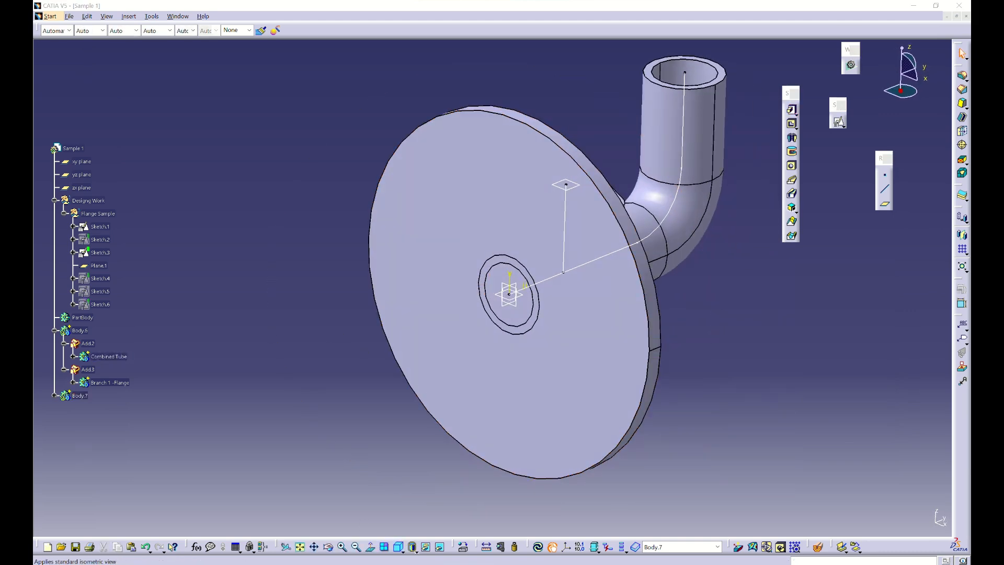
# Compare the flange with the exercise drawing, show the hidden flange circle sketch Sketch.6 and open it for editing
pyautogui.hotkey('alt', 'Tab')
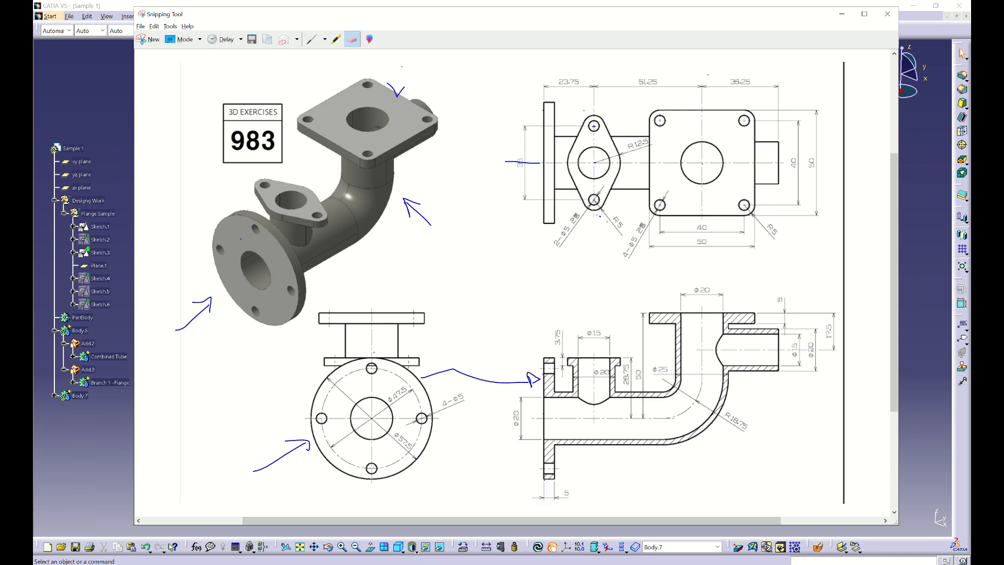
pyautogui.hotkey('alt', 'Tab')
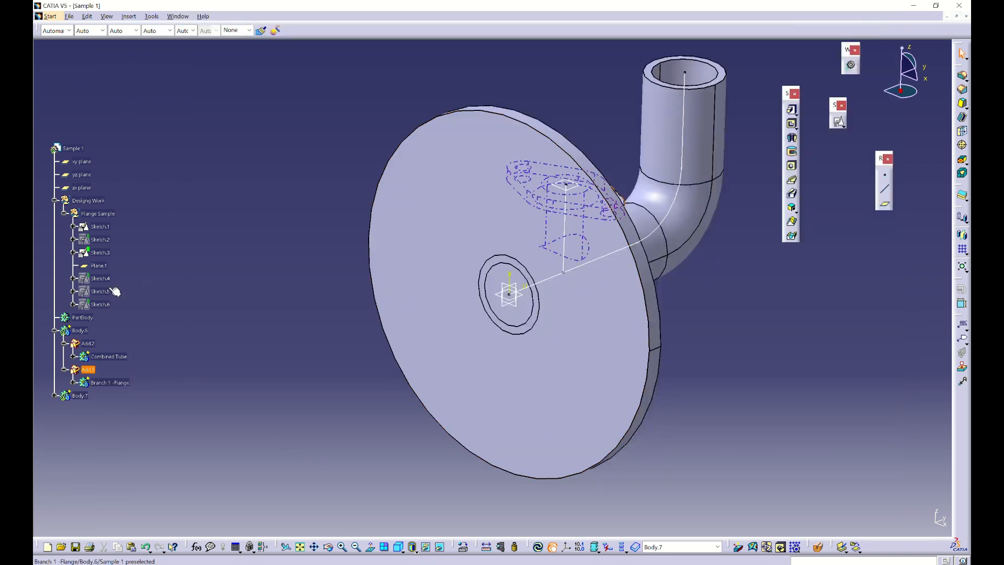
pyautogui.click(98, 305)
pyautogui.press('space')
pyautogui.doubleClick(98, 306)
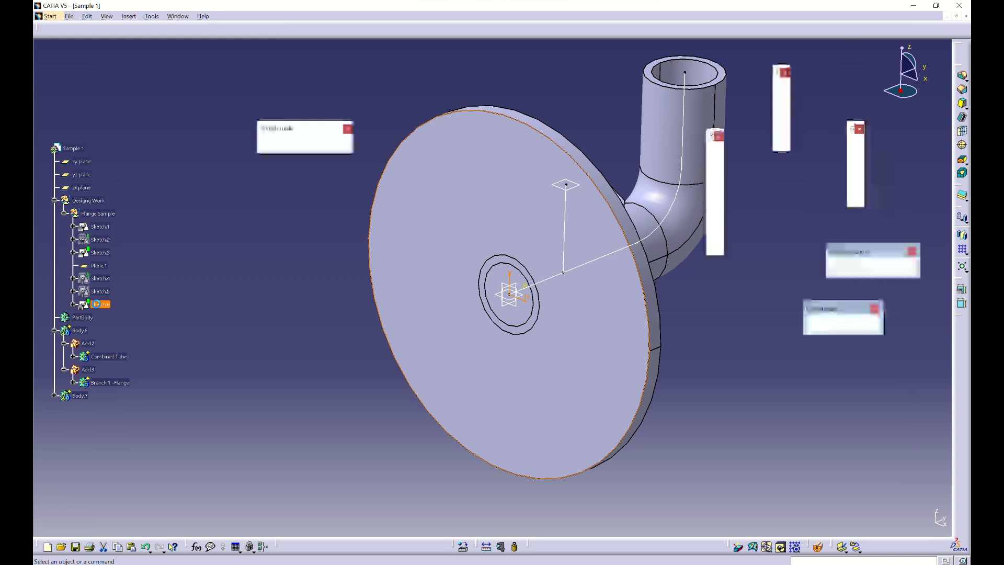
# Set the radius of the sketch's large outer circle to 57.5/2 mm
pyautogui.doubleClick(766, 292)
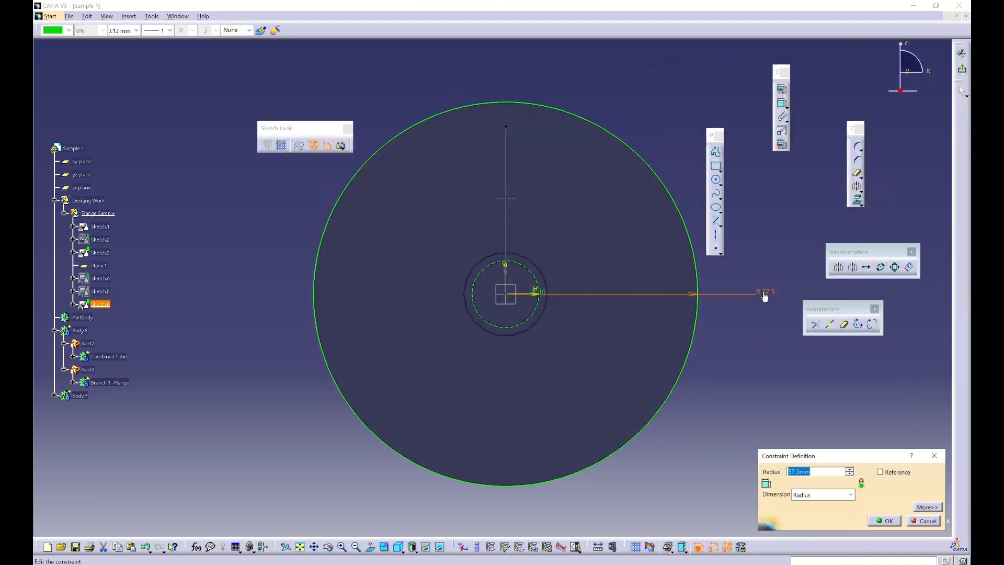
pyautogui.click(825, 471)
pyautogui.press('BackSpace')
pyautogui.press('BackSpace')
pyautogui.write('/2')
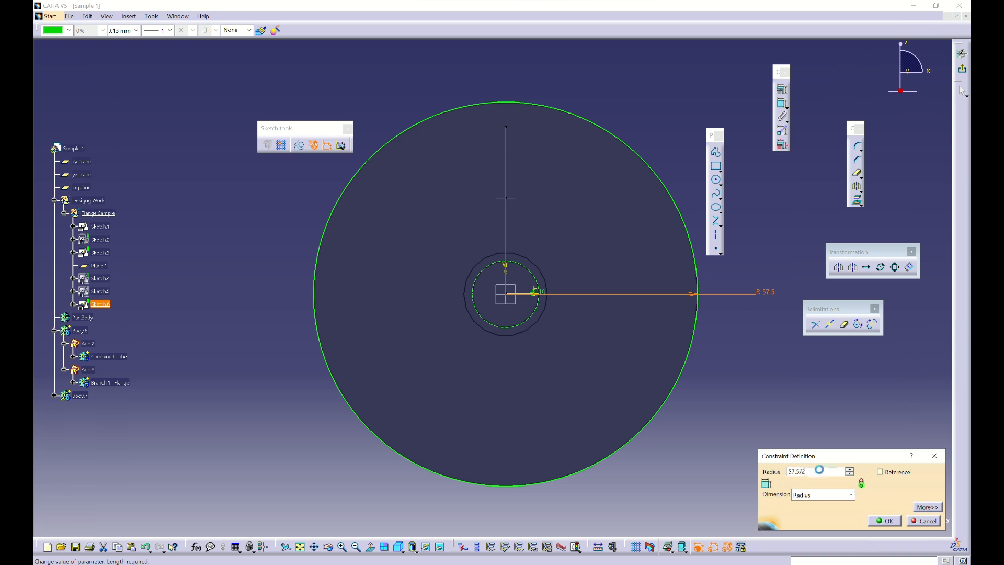
pyautogui.press('Return')
pyautogui.click(753, 411)
# Exit the sketch and make Body.7 the active work object
pyautogui.click(961, 70)
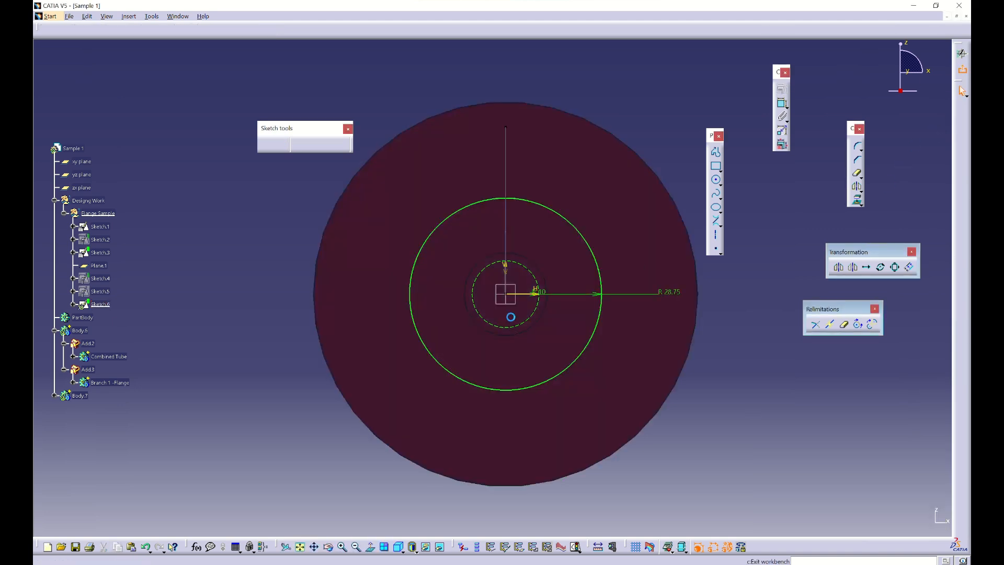
pyautogui.rightClick(79, 395)
pyautogui.click(111, 357)
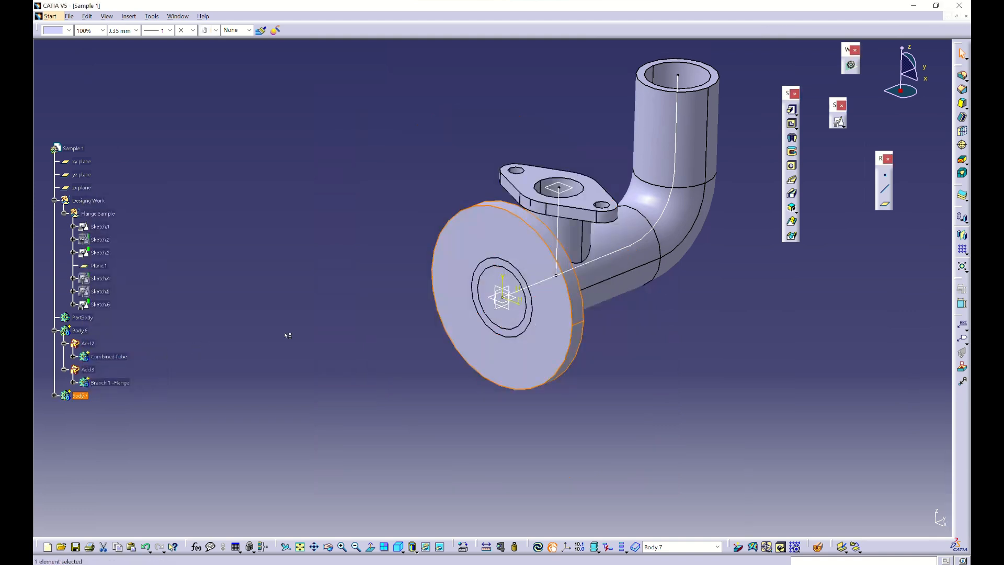
# Reopen the definition of the round flange's pad in Body.7, show its extended options and enable Thick
pyautogui.moveTo(514, 355); pyautogui.dragTo(528, 293, button='middle')
pyautogui.click(54, 395)
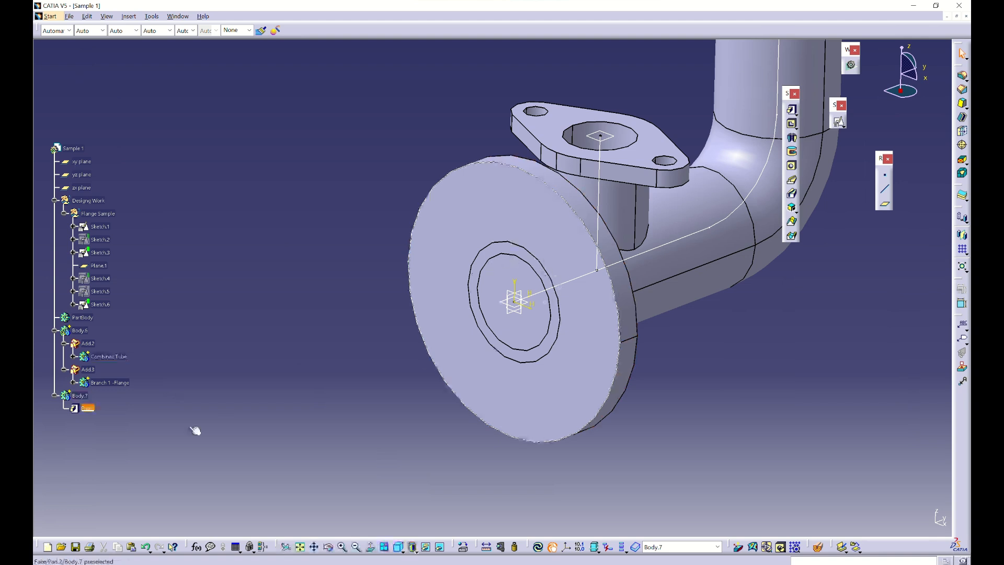
pyautogui.doubleClick(93, 410)
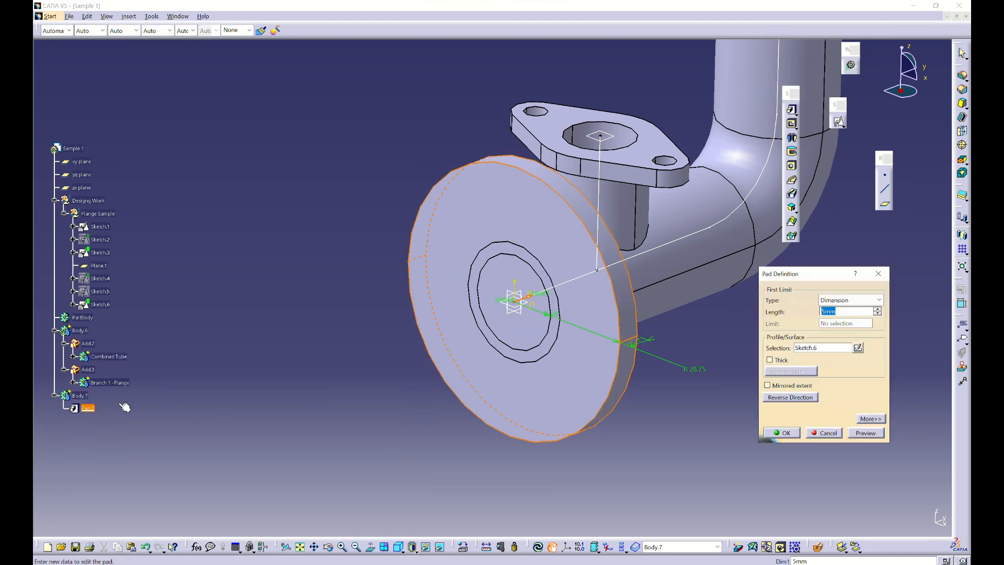
pyautogui.click(877, 421)
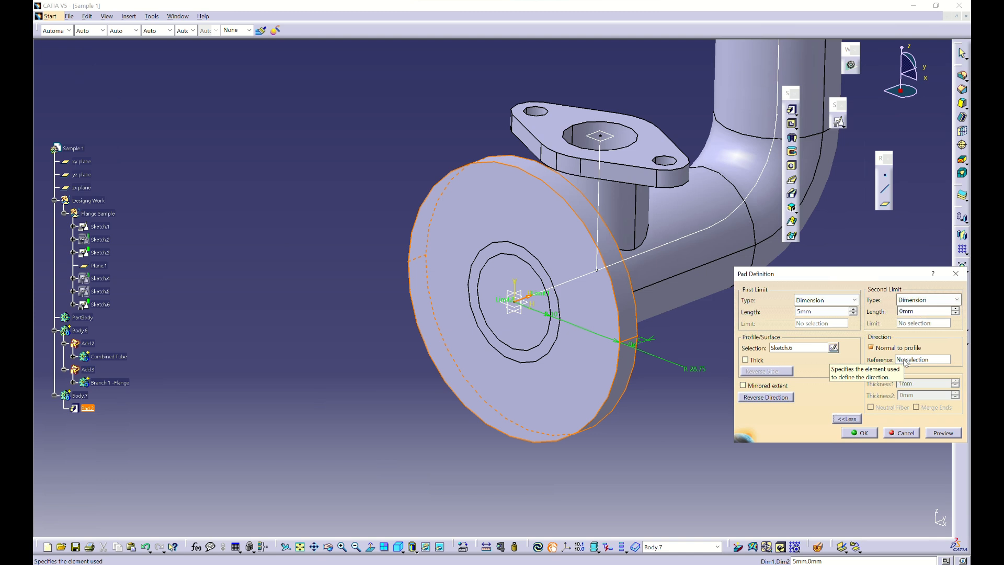
pyautogui.click(745, 359)
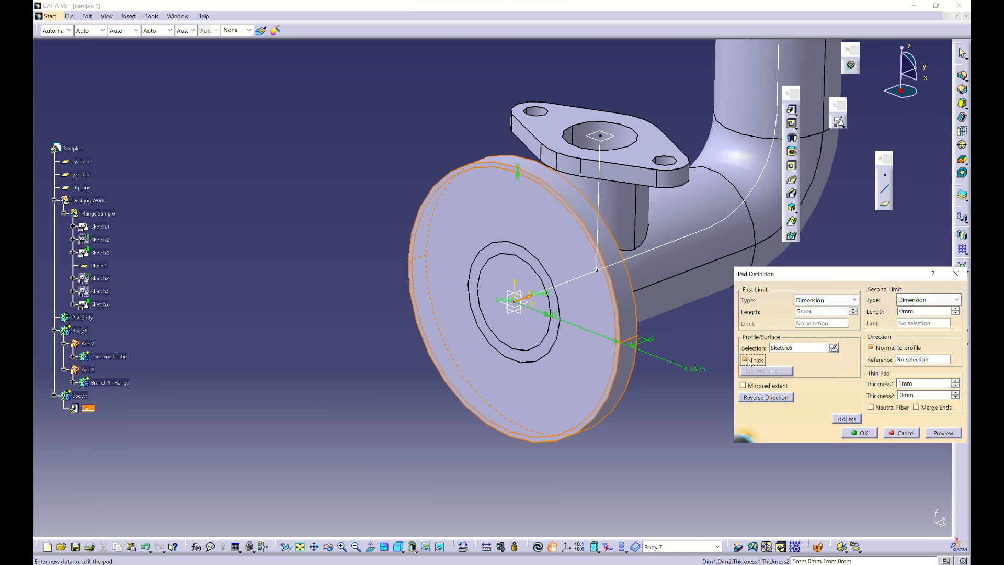
pyautogui.moveTo(446, 320); pyautogui.dragTo(575, 319, button='middle')
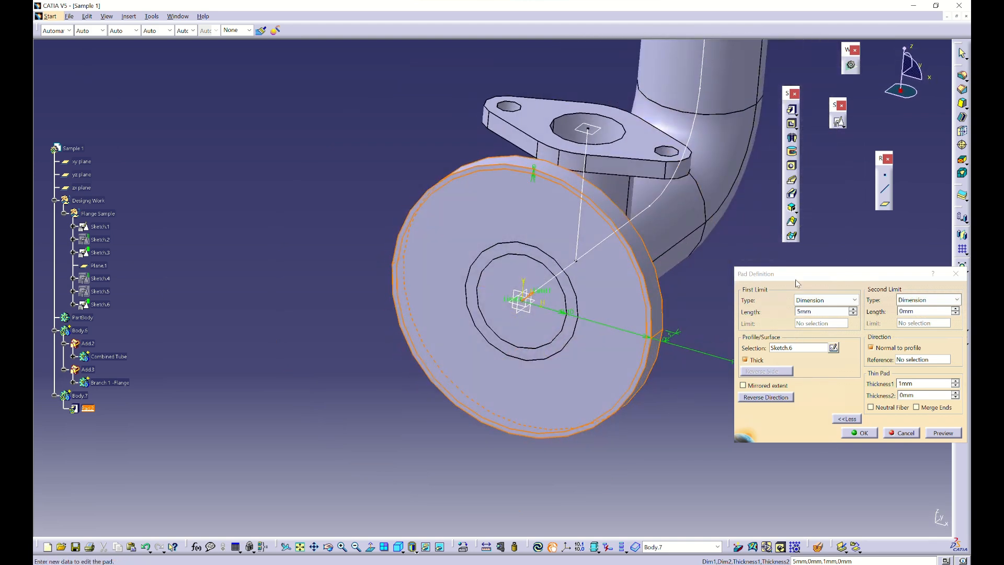
pyautogui.moveTo(787, 277); pyautogui.dragTo(768, 261)
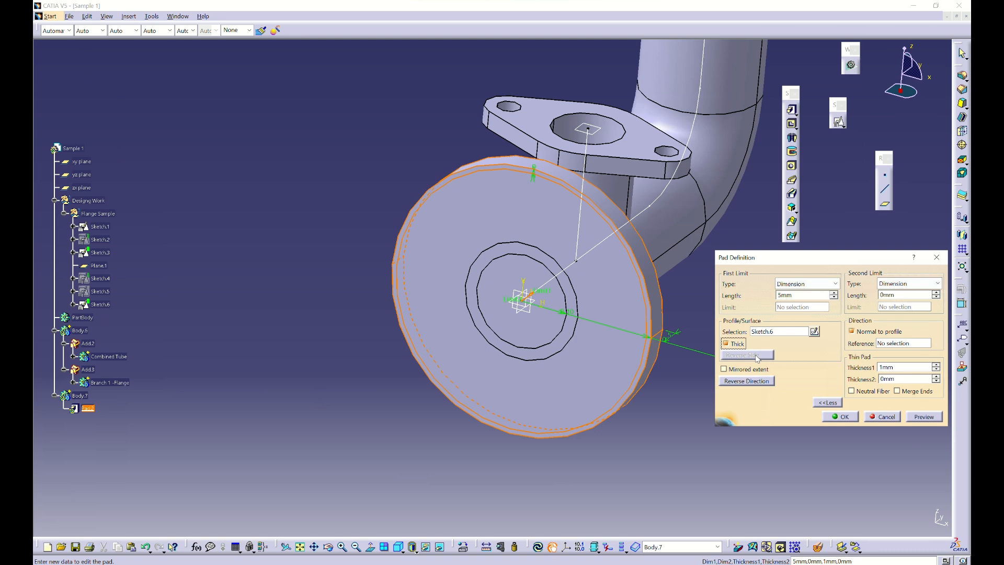
# Check the exercise drawing, set Thickness1 of the thin pad to 18.75 mm and apply it to open the flange's central bore
pyautogui.moveTo(542, 403); pyautogui.dragTo(376, 293, button='middle')
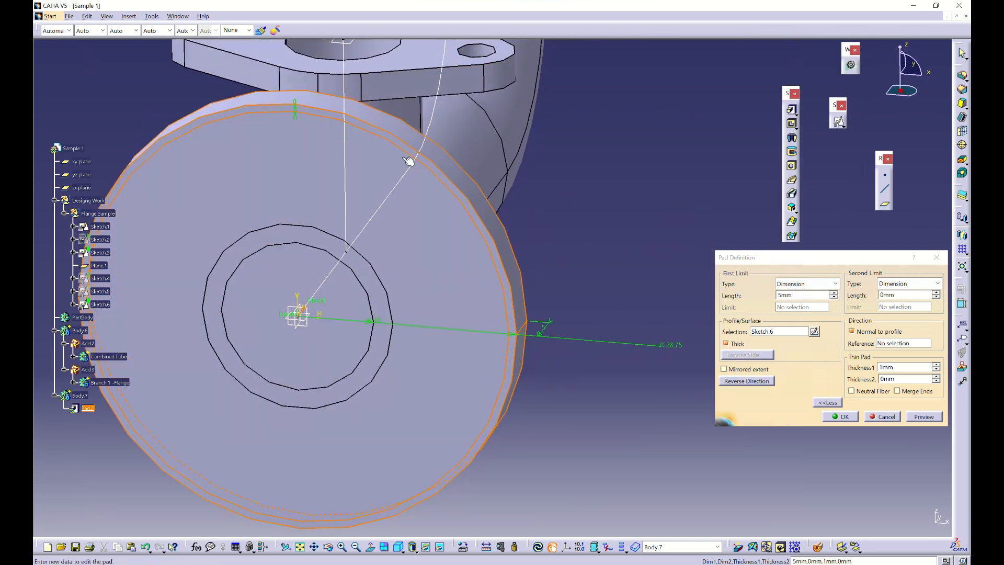
pyautogui.moveTo(296, 315); pyautogui.dragTo(302, 314, button='middle')
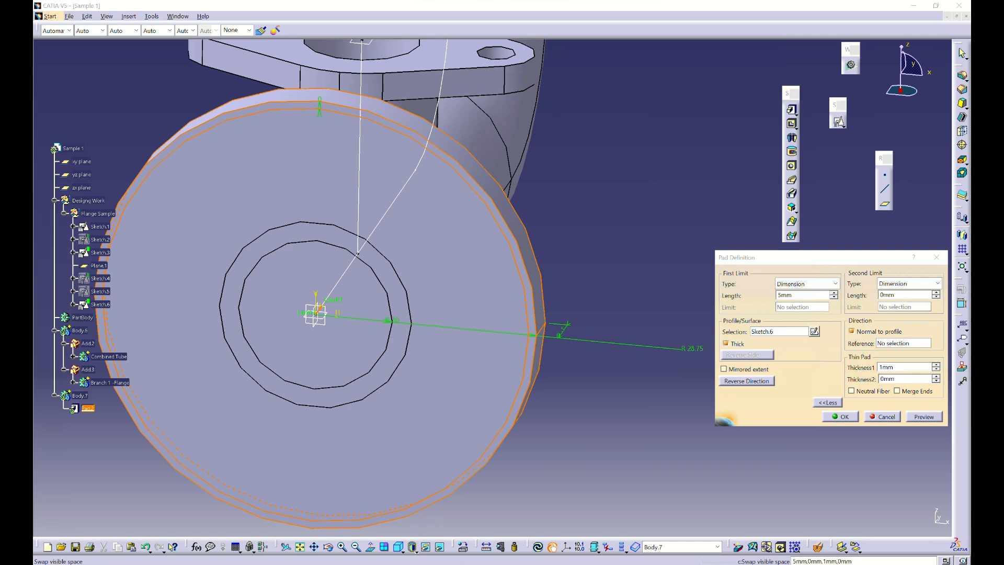
pyautogui.hotkey('alt', 'Tab')
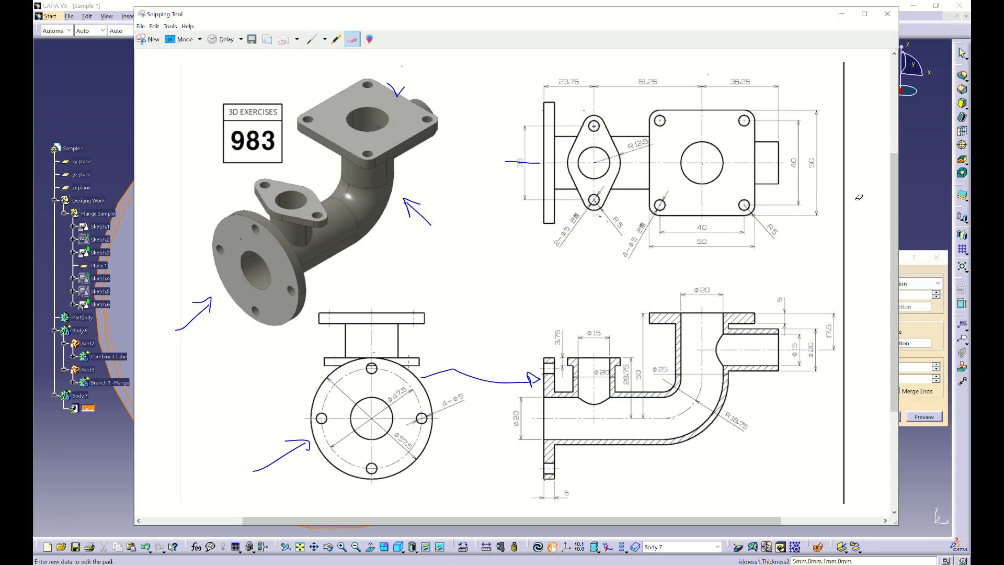
pyautogui.click(913, 263)
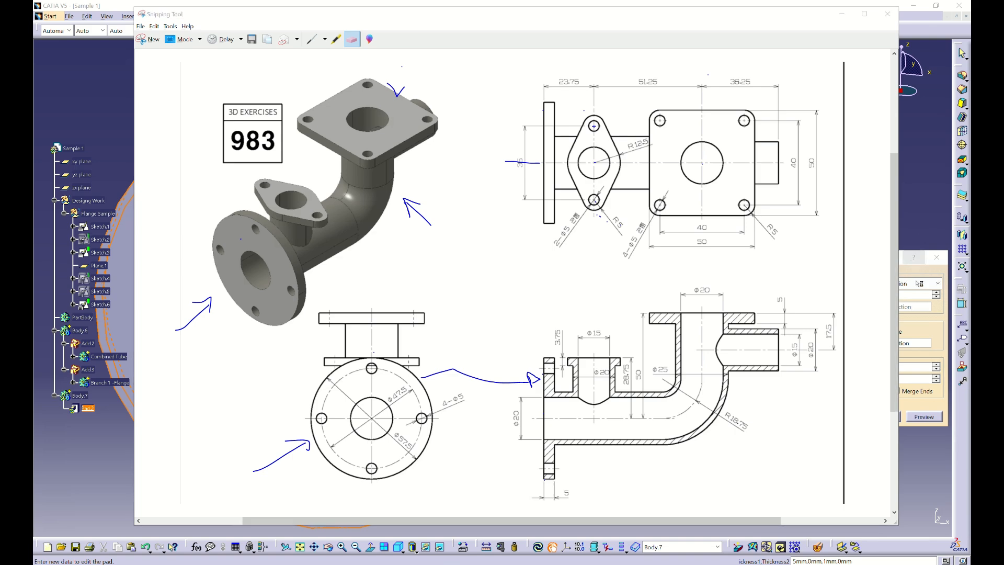
pyautogui.click(918, 283)
pyautogui.click(855, 261)
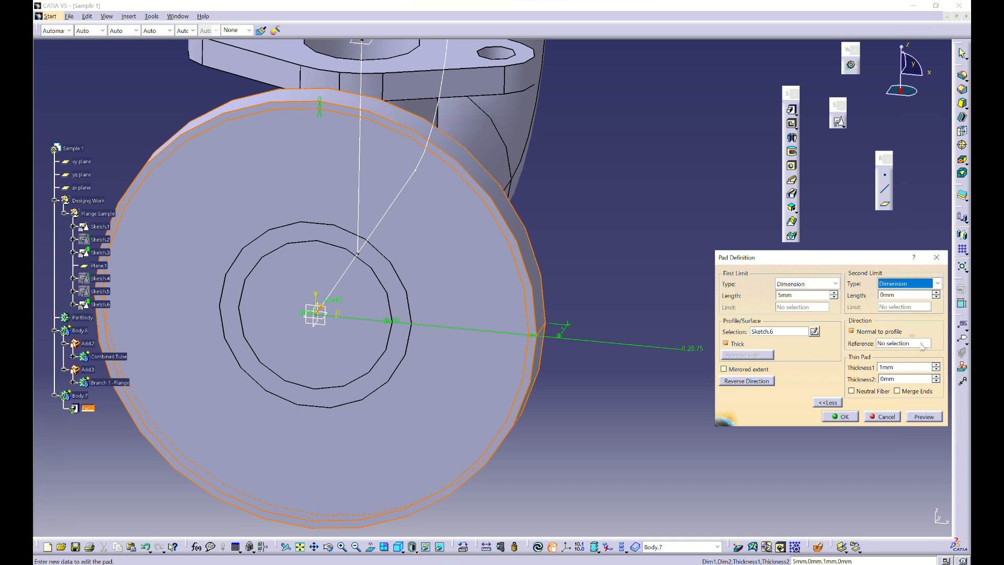
pyautogui.click(897, 369)
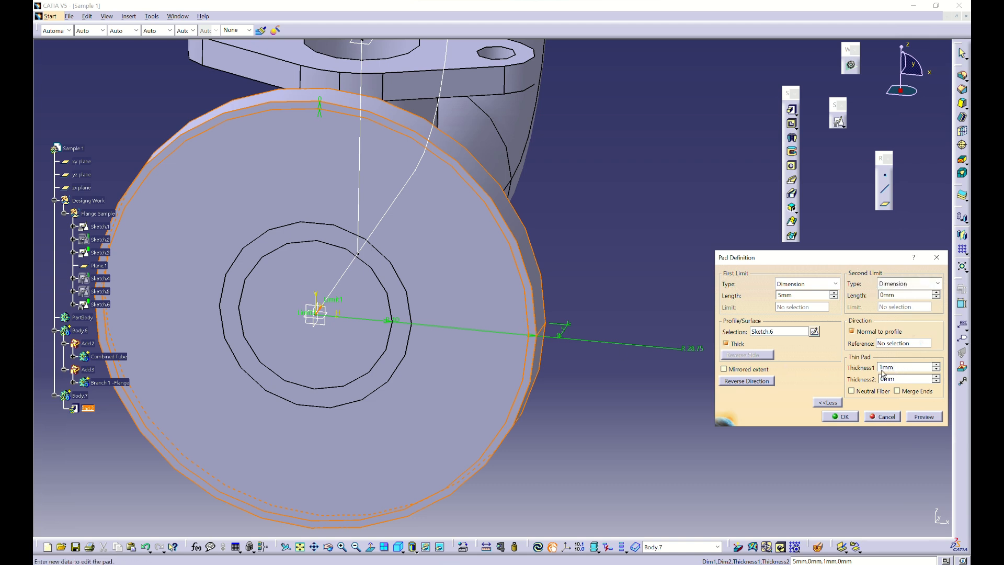
pyautogui.moveTo(815, 370); pyautogui.dragTo(809, 369)
pyautogui.write('18.75')
pyautogui.click(839, 416)
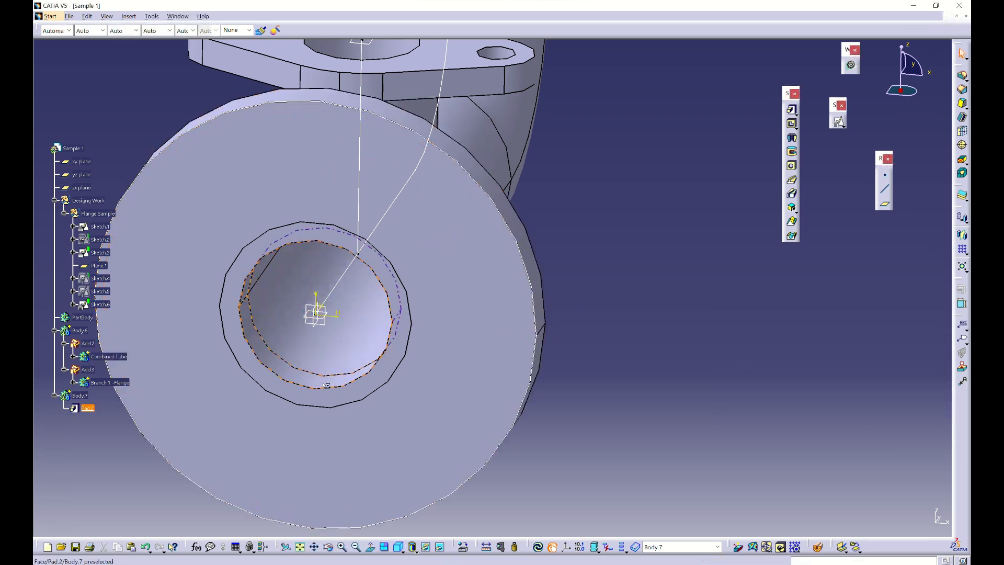
# Inspect the bored flange and hide its circle sketch Sketch.6
pyautogui.moveTo(336, 340); pyautogui.dragTo(519, 378, button='middle')
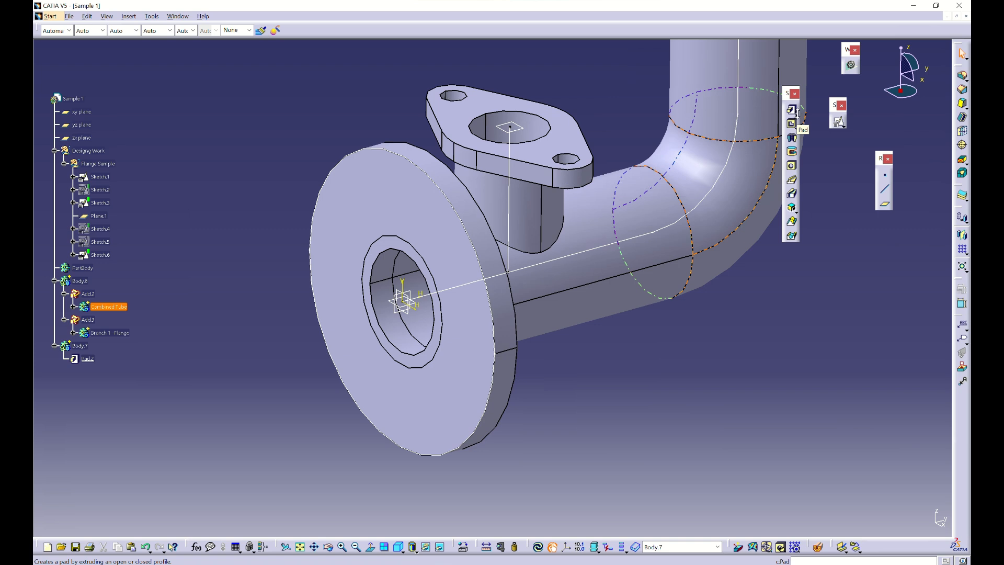
pyautogui.click(338, 166)
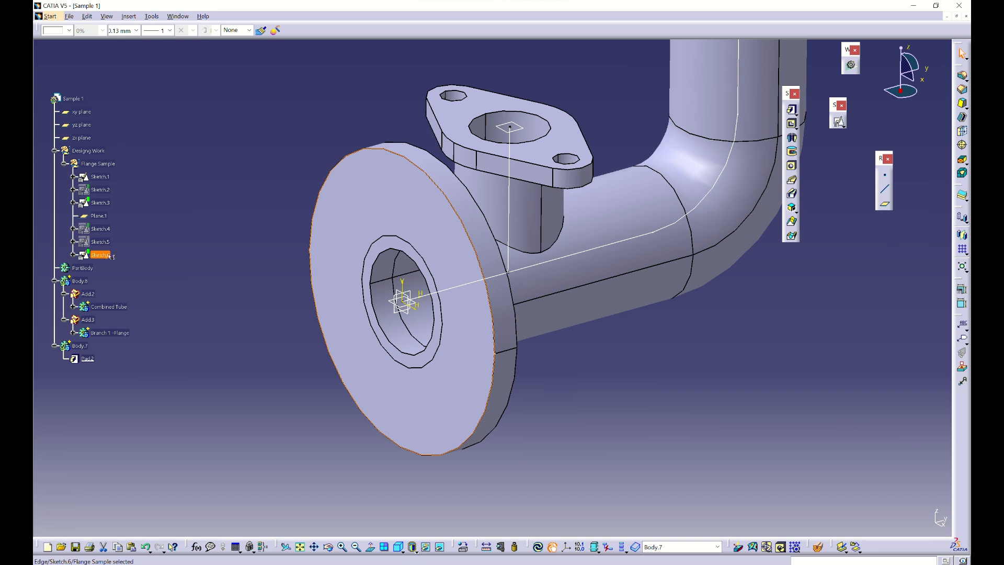
pyautogui.press('space')
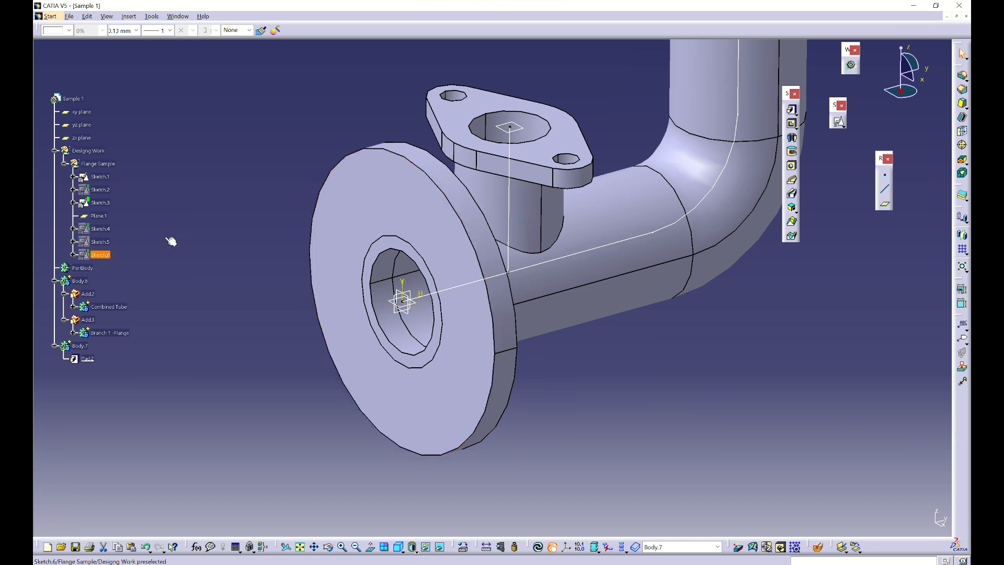
pyautogui.click(102, 203)
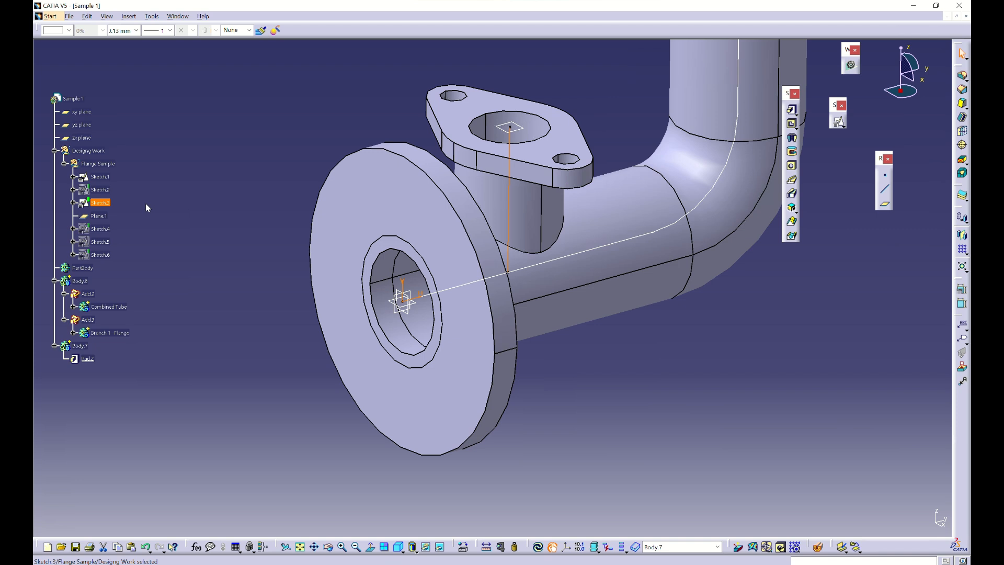
pyautogui.click(146, 207)
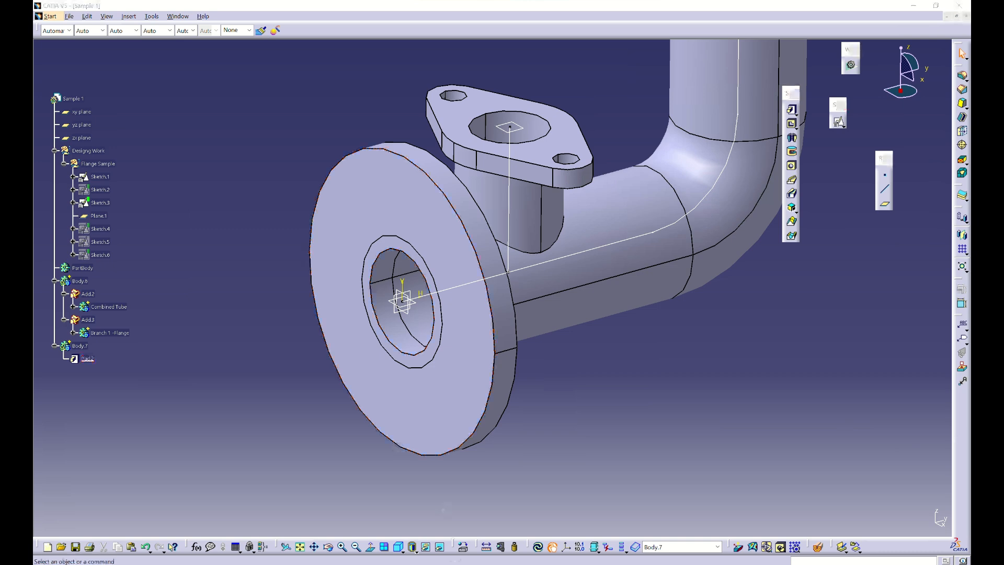
# Check the flange's bolt holes on the exercise drawing and return the work object to the Flange Sample geometrical set through Sketch.6
pyautogui.hotkey('alt', 'Tab')
pyautogui.hotkey('alt', 'Tab')
pyautogui.hotkey('alt', 'Tab')
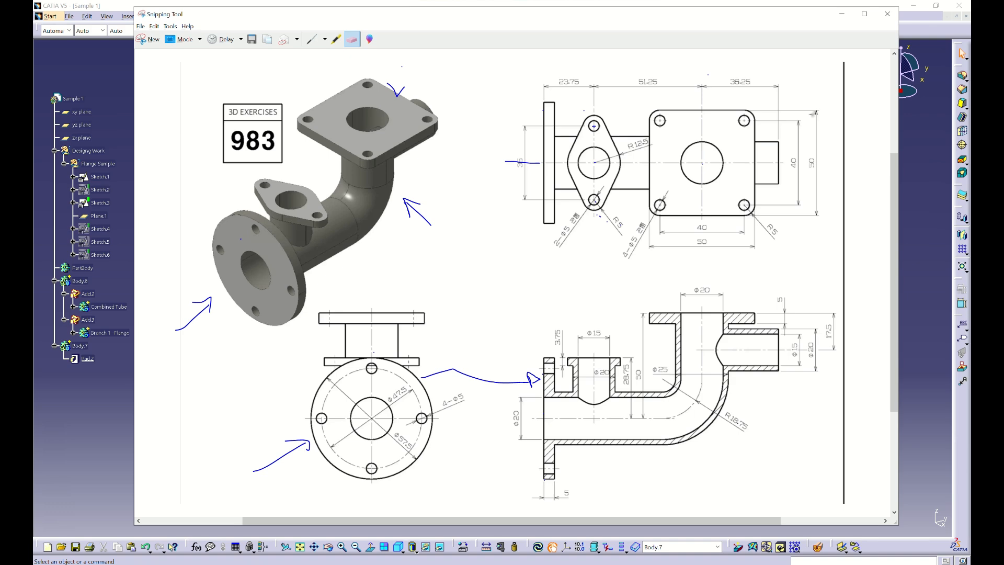
pyautogui.click(842, 20)
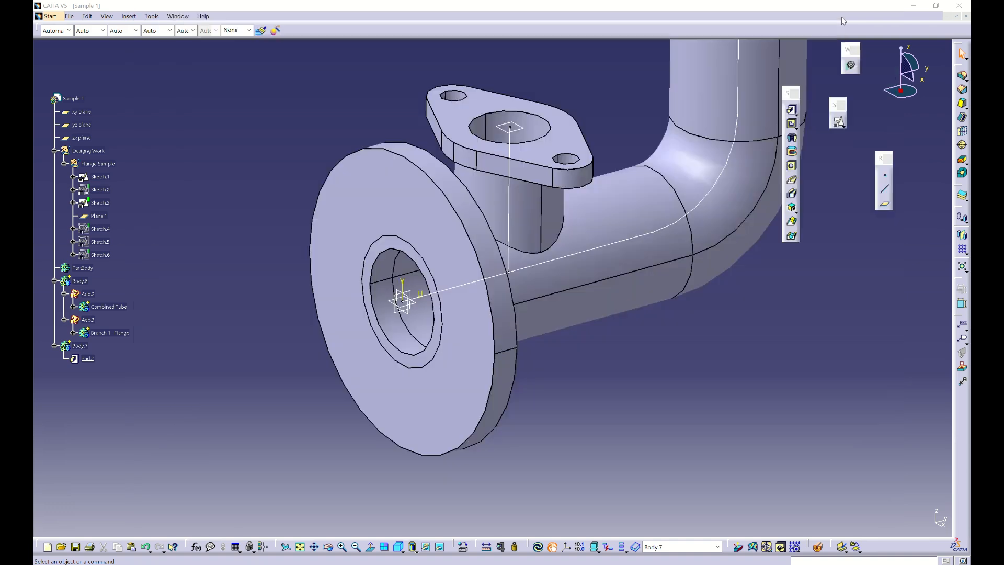
pyautogui.moveTo(334, 423); pyautogui.dragTo(470, 408, button='middle')
pyautogui.moveTo(608, 298); pyautogui.dragTo(647, 349, button='middle')
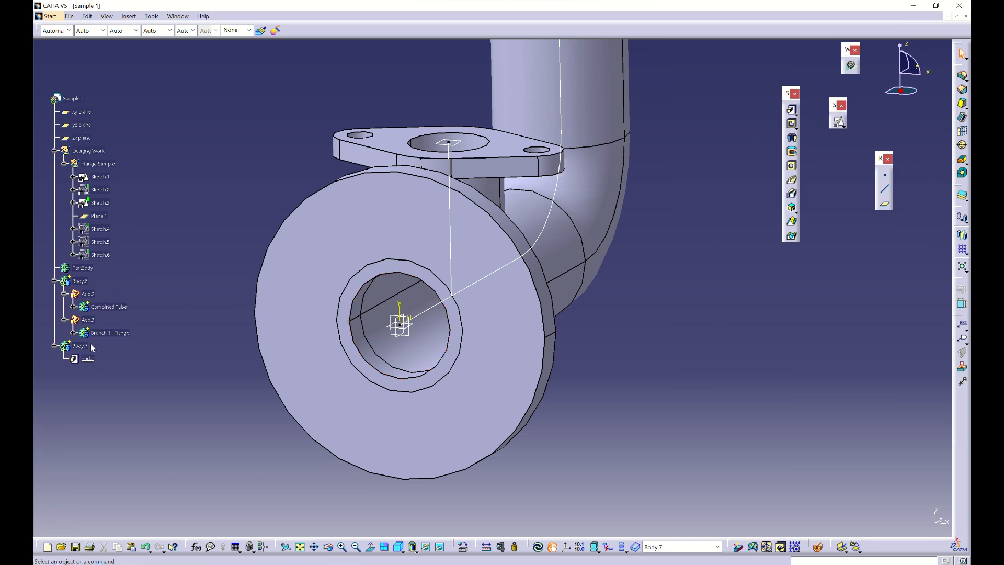
pyautogui.rightClick(104, 254)
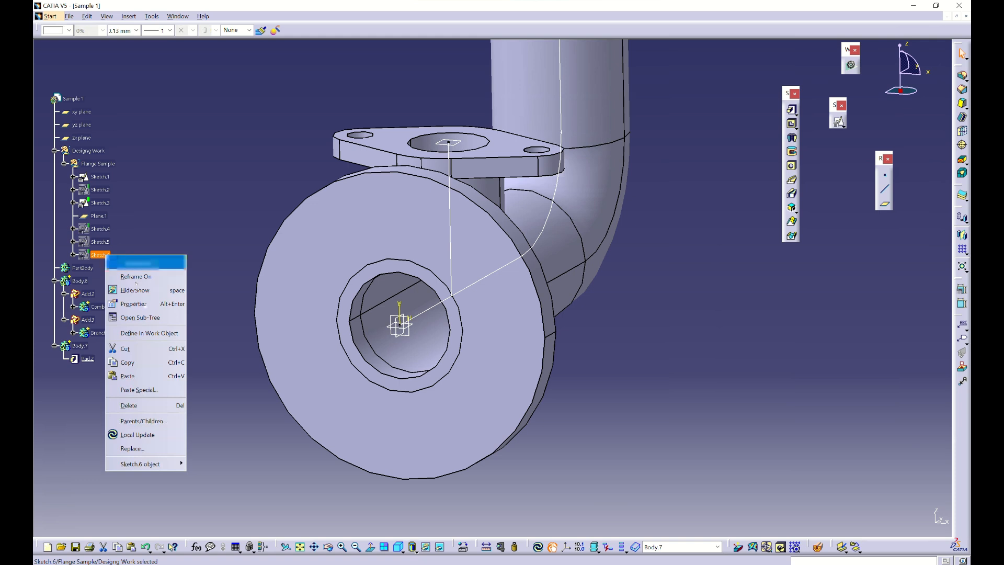
pyautogui.click(140, 332)
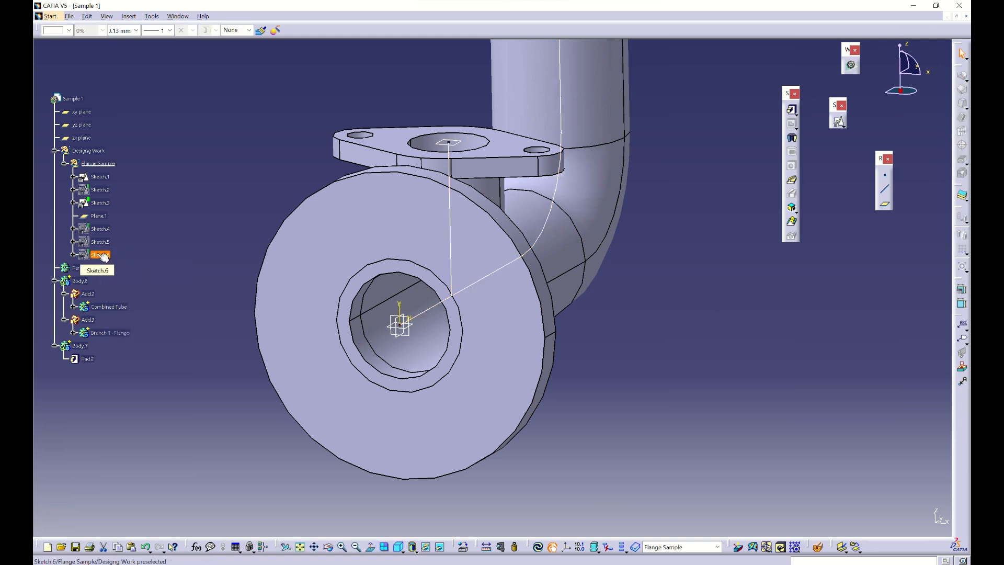
# Hide Plane.1, Sketch.3 and Sketch.1 in the Flange Sample set
pyautogui.click(99, 216)
pyautogui.keyDown('ctrl'); pyautogui.click(103, 202); pyautogui.keyUp('ctrl')
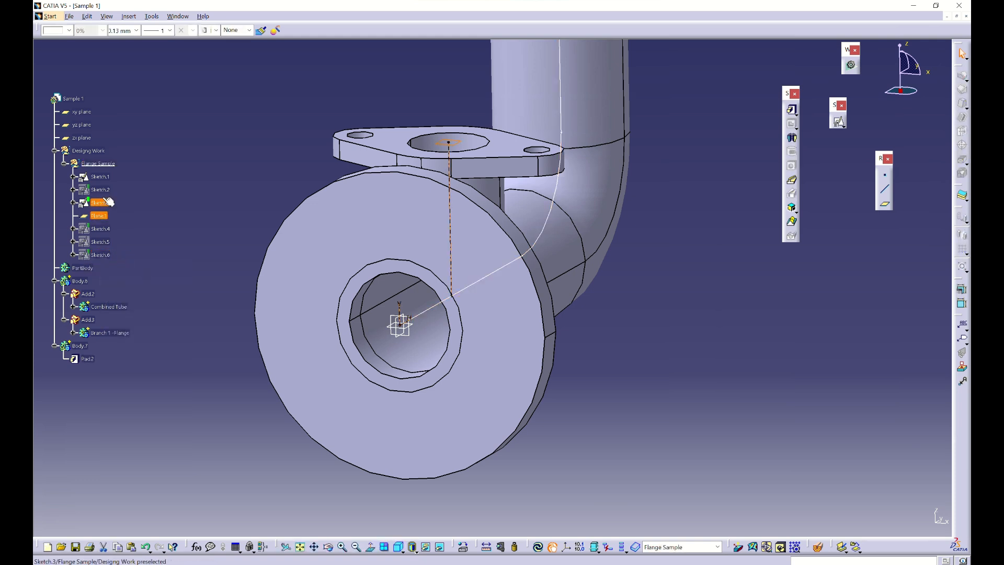
pyautogui.press('space')
pyautogui.click(101, 178)
pyautogui.press('space')
# Show Sketch.6, copy it and paste the copy into the Flange Sample geometrical set
pyautogui.click(98, 255)
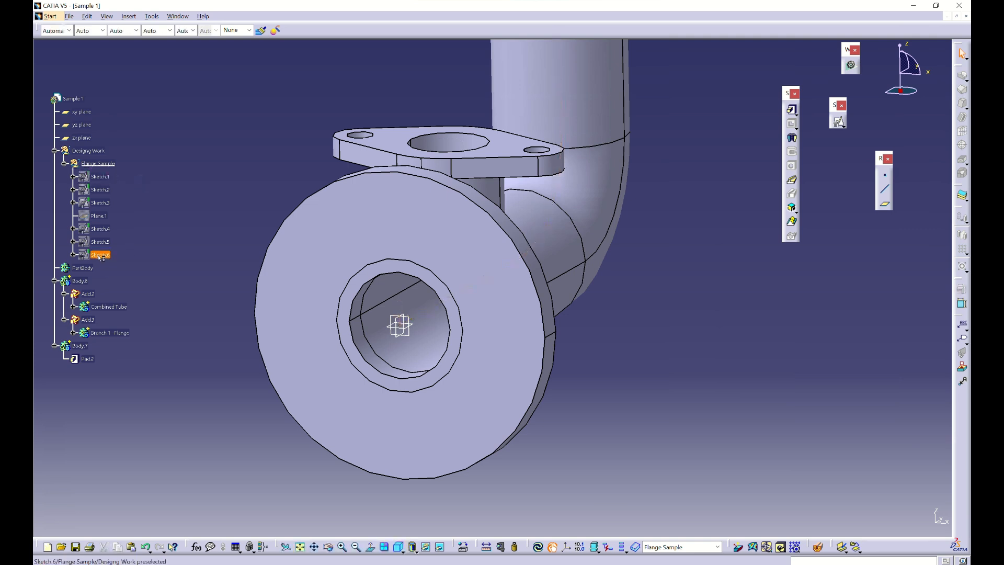
pyautogui.press('space')
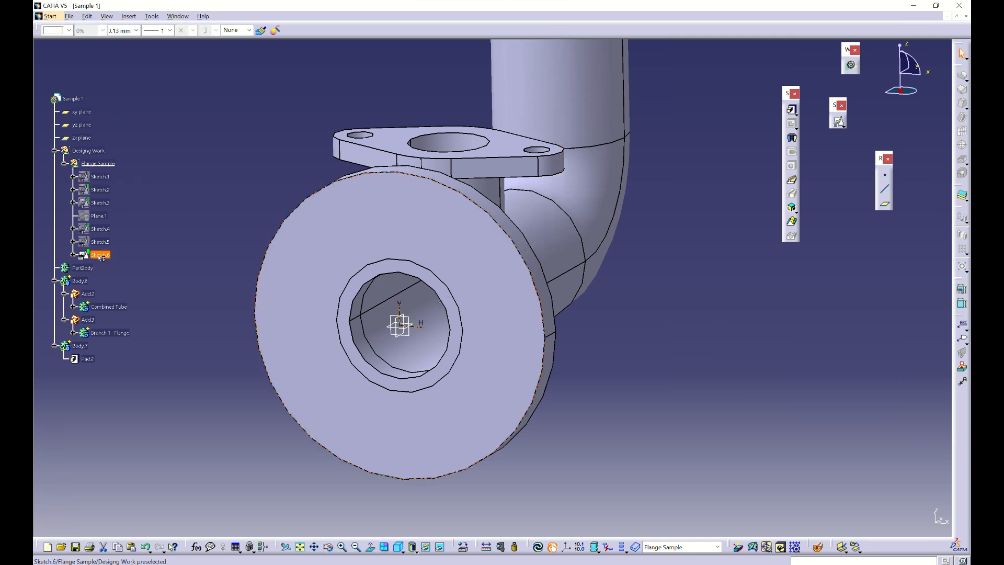
pyautogui.rightClick(101, 257)
pyautogui.click(126, 361)
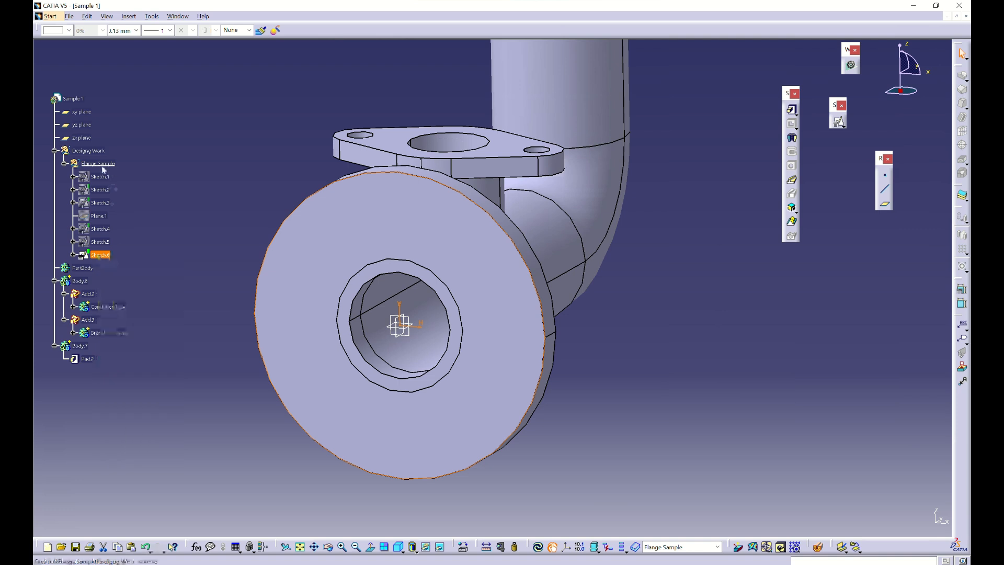
pyautogui.rightClick(100, 163)
pyautogui.click(133, 282)
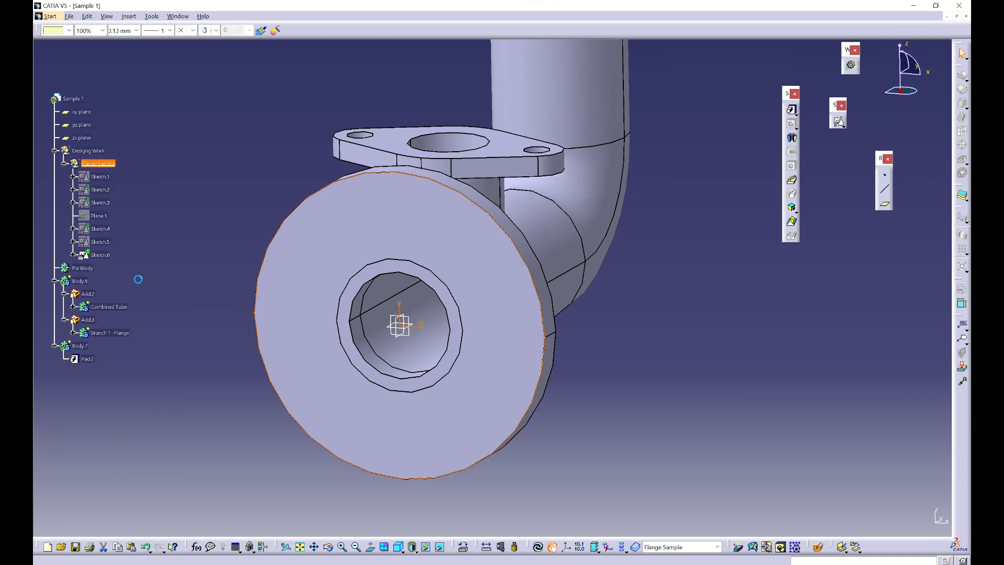
# Hide Sketch.6 in the Flange Sample set and open its pasted copy, Sketch.7, for editing
pyautogui.click(101, 255)
pyautogui.rightClick(100, 255)
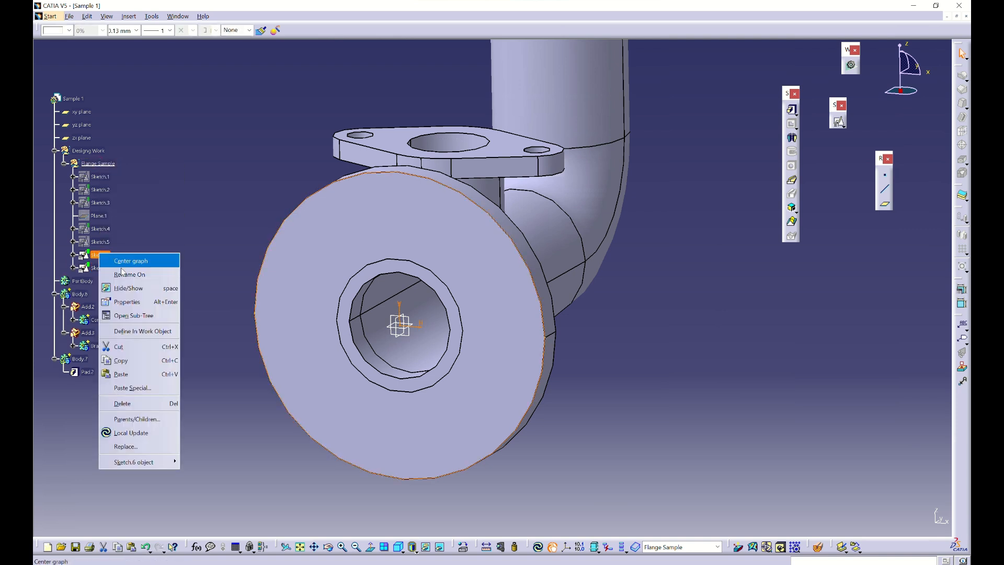
pyautogui.click(130, 301)
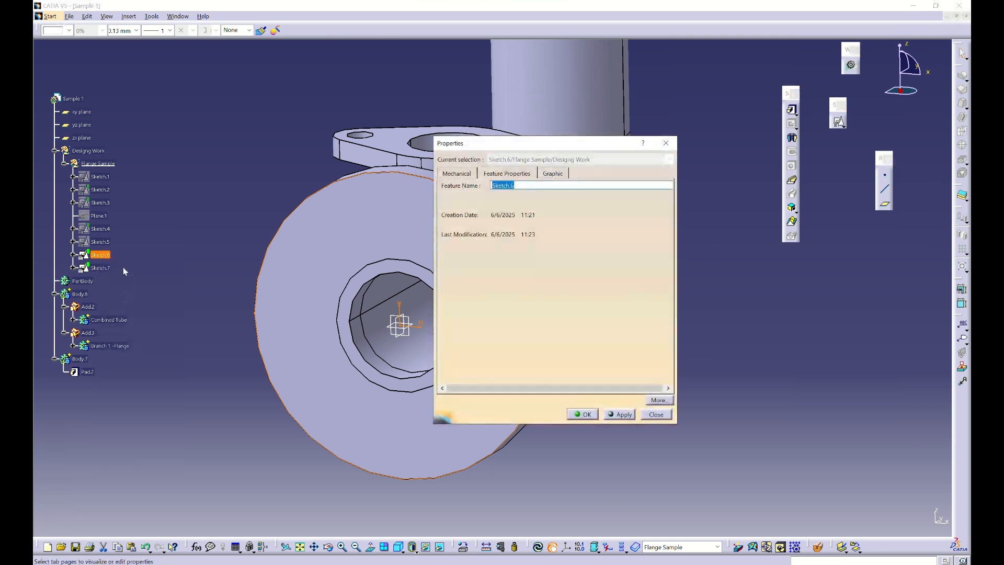
pyautogui.press('Escape')
pyautogui.click(101, 268)
pyautogui.rightClick(101, 268)
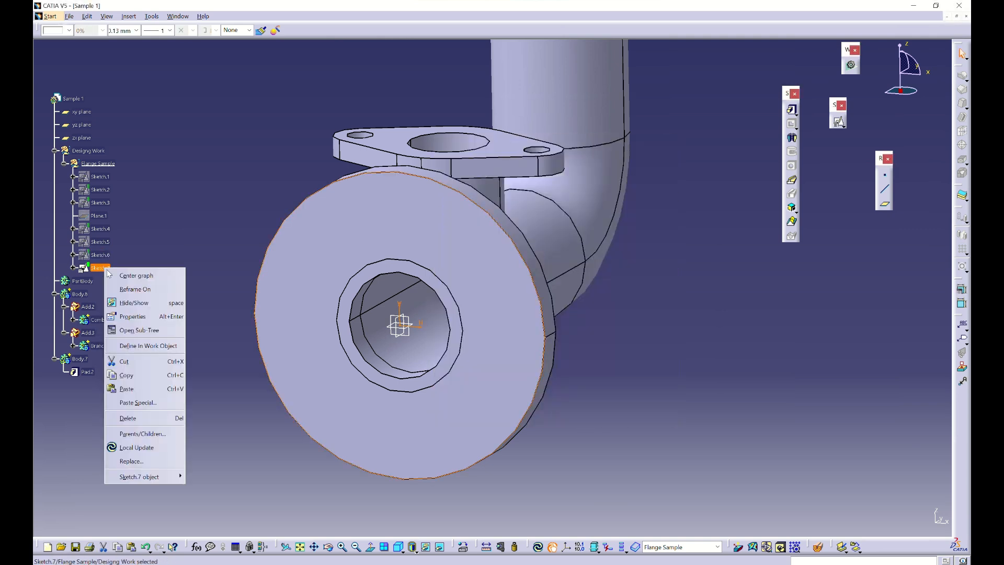
pyautogui.click(133, 303)
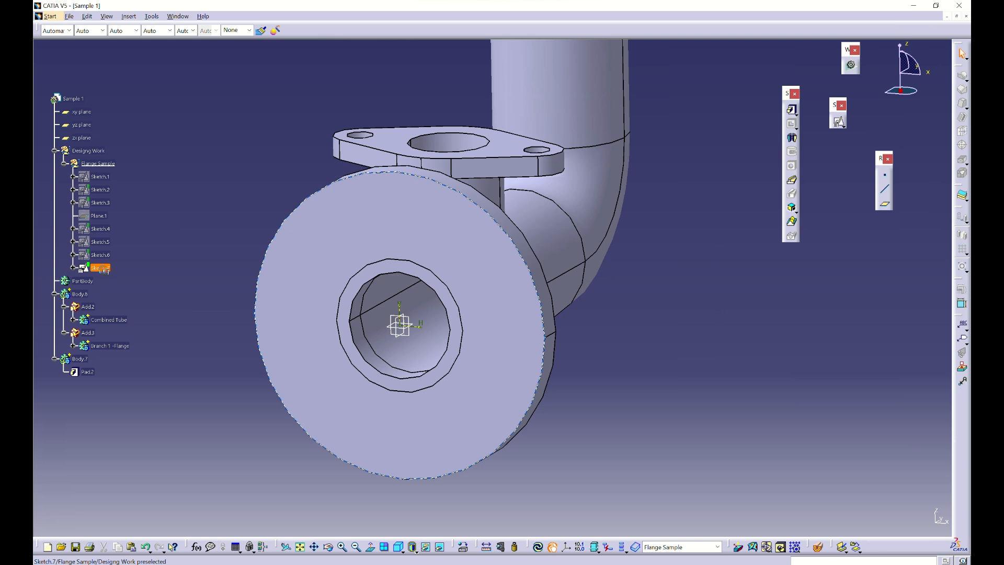
pyautogui.doubleClick(100, 267)
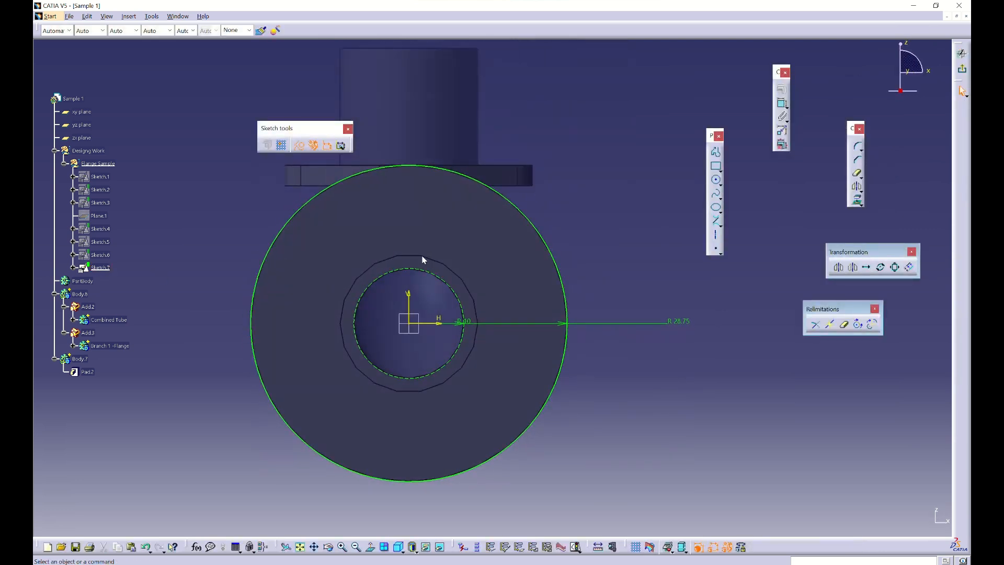
pyautogui.click(719, 224)
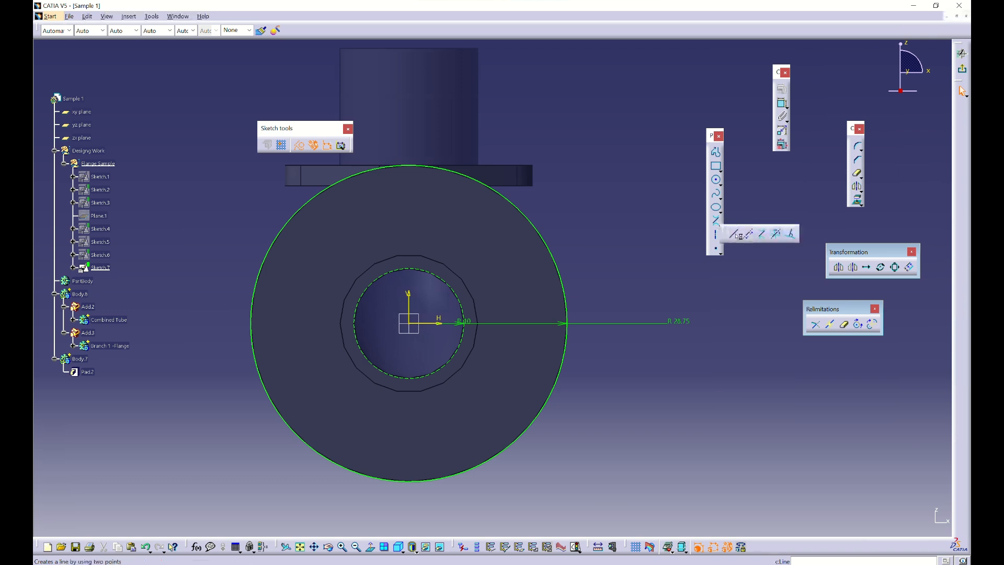
pyautogui.click(736, 235)
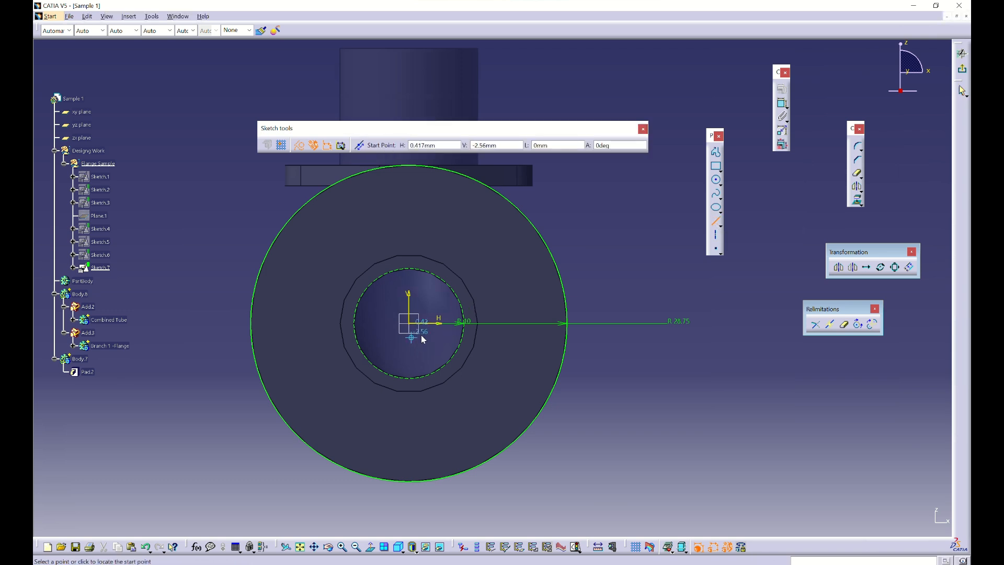
pyautogui.press('Escape')
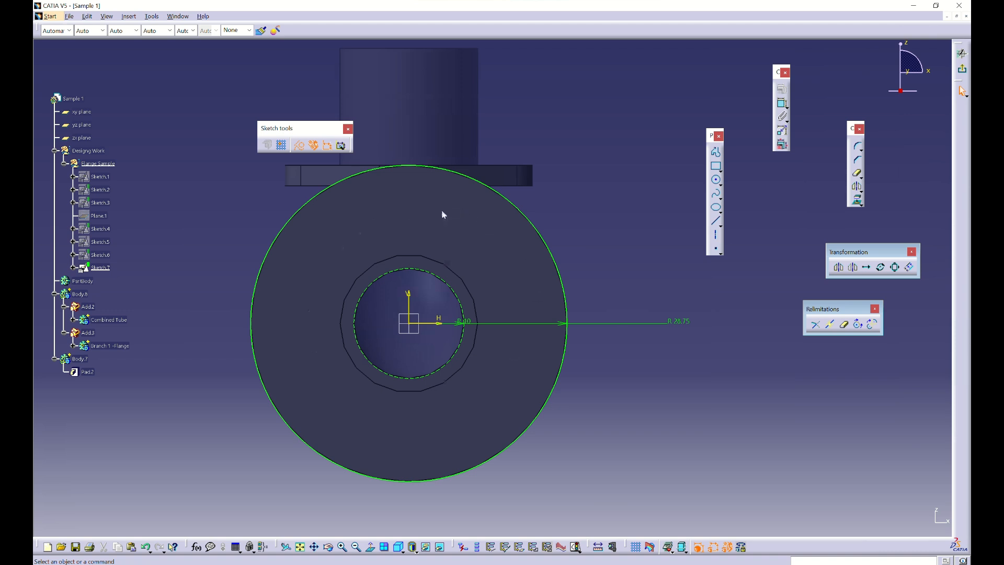
# Check the bolt circle on the exercise drawing and set the copied sketch's outer circle radius to 47.5/2
pyautogui.click(520, 564)
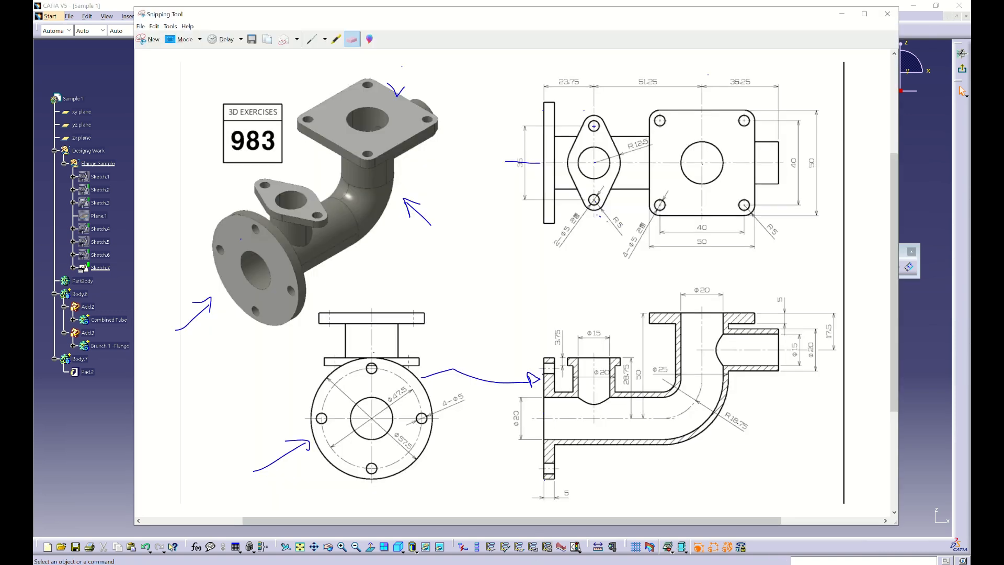
pyautogui.moveTo(175, 15)
pyautogui.mouseDown()
pyautogui.moveTo(226, 101)
pyautogui.moveTo(284, 365)
pyautogui.moveTo(260, 511)
pyautogui.mouseUp()
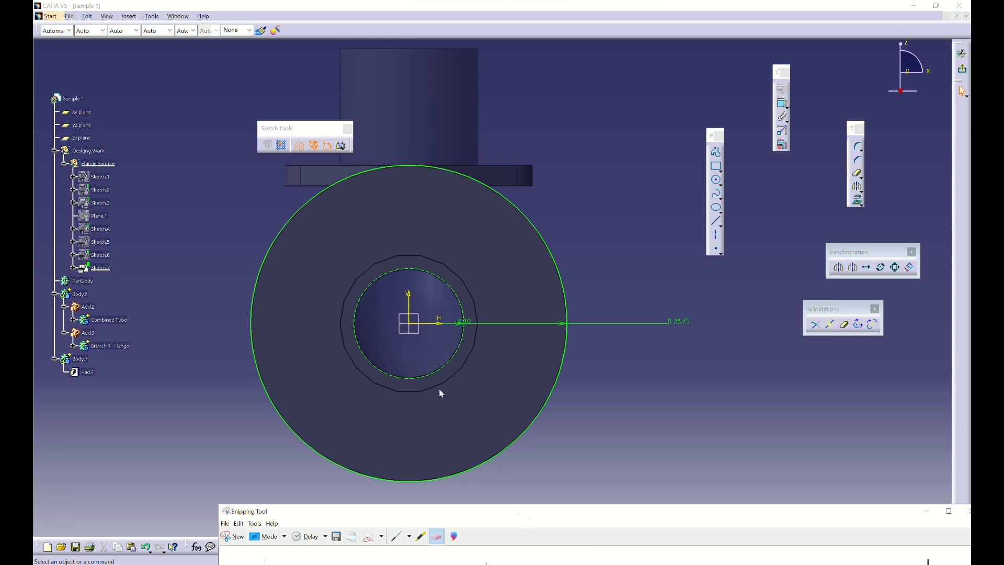
pyautogui.moveTo(505, 512)
pyautogui.mouseDown()
pyautogui.moveTo(417, 456)
pyautogui.moveTo(358, 352)
pyautogui.moveTo(476, 169)
pyautogui.moveTo(501, 85)
pyautogui.moveTo(487, 13)
pyautogui.moveTo(457, 12)
pyautogui.mouseUp()
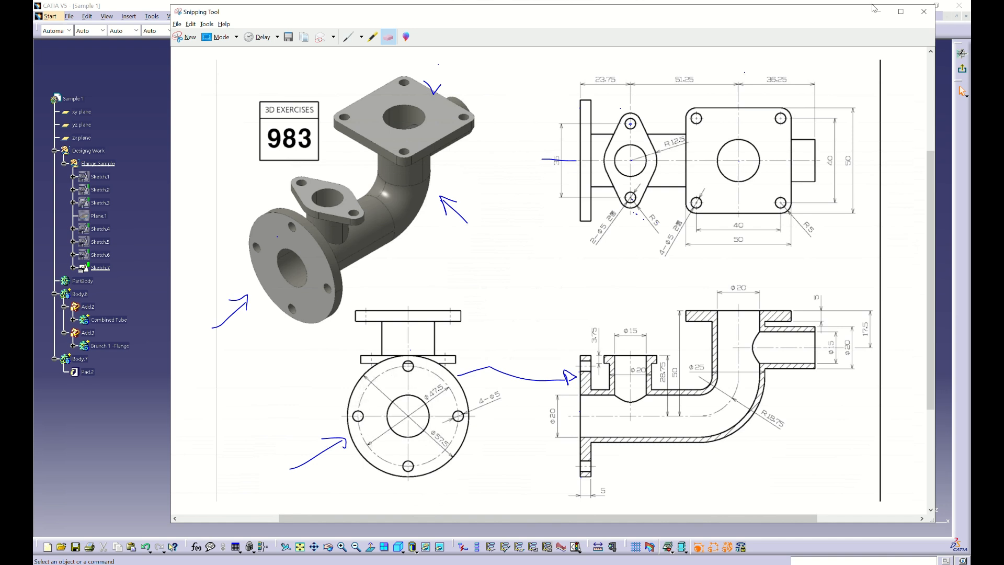
pyautogui.click(878, 12)
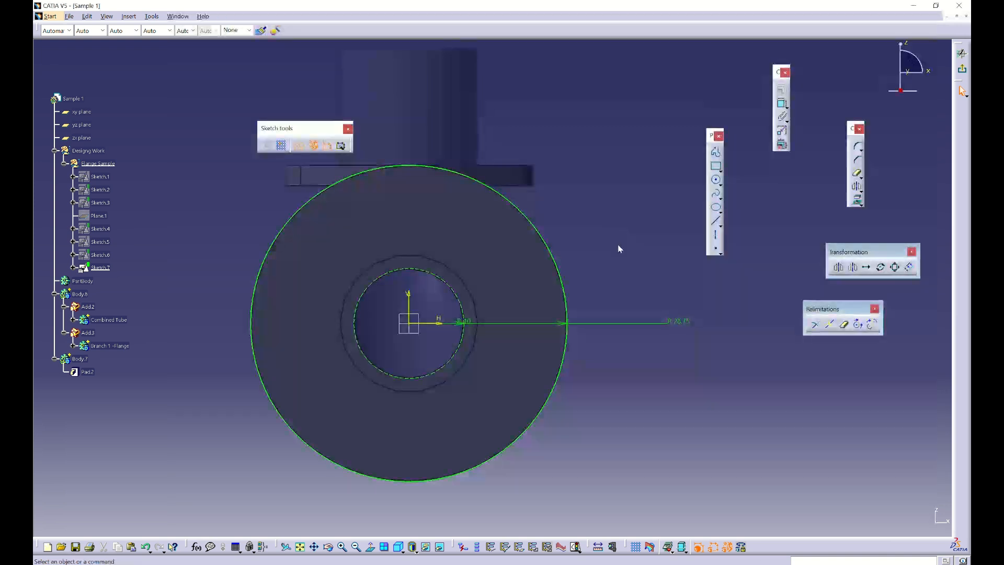
pyautogui.doubleClick(680, 321)
pyautogui.write('47.52')
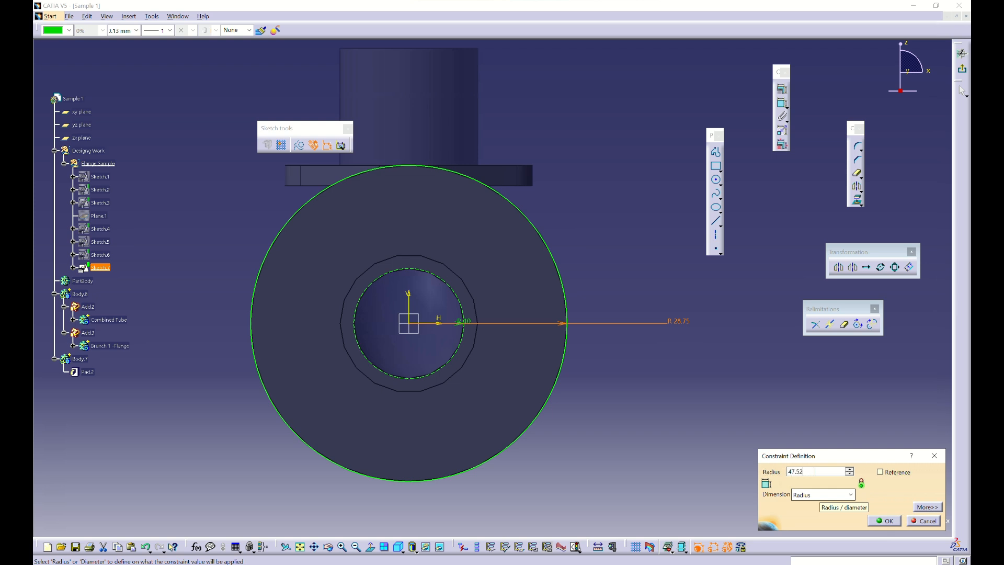
pyautogui.press('BackSpace')
pyautogui.write('/2')
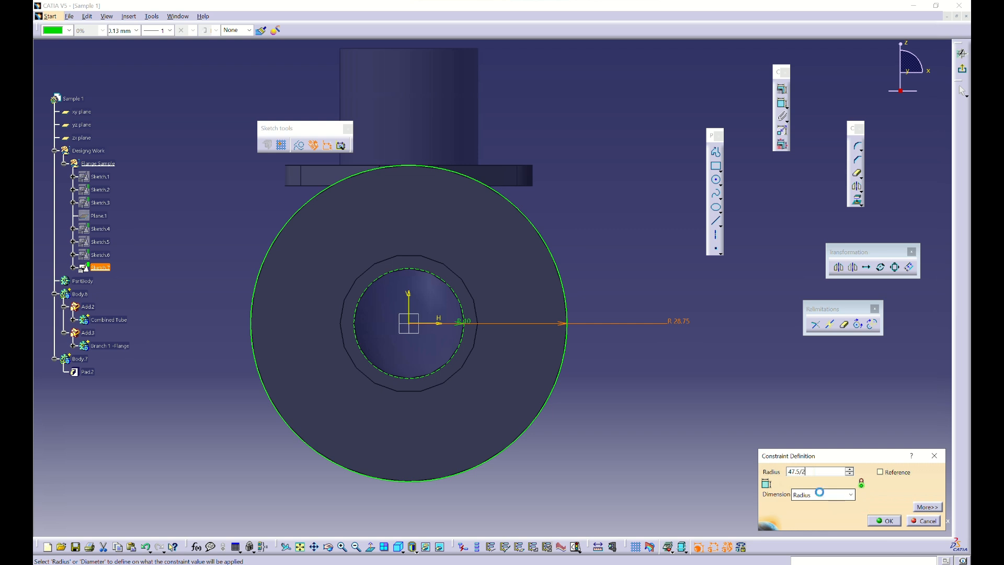
pyautogui.press('Return')
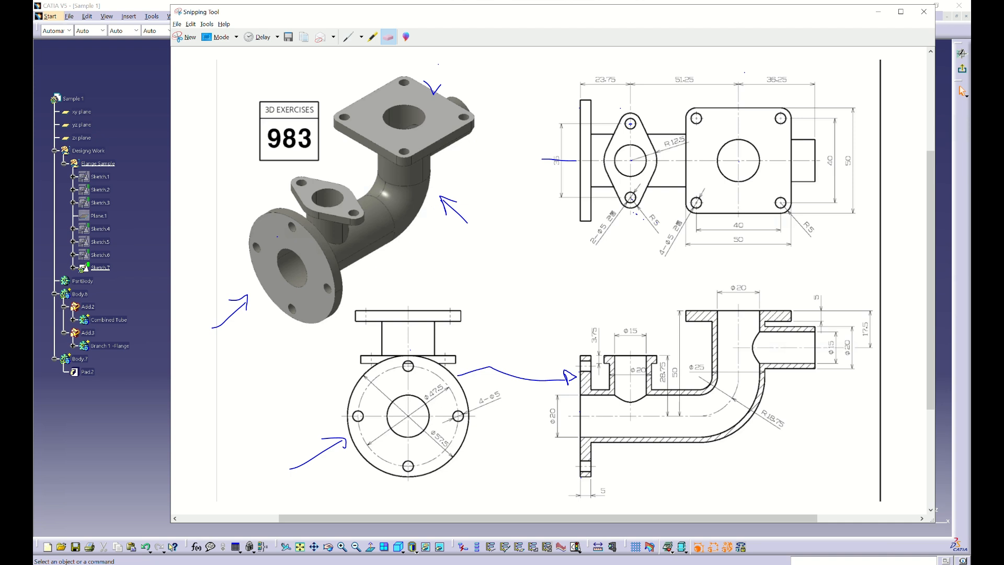
pyautogui.click(877, 12)
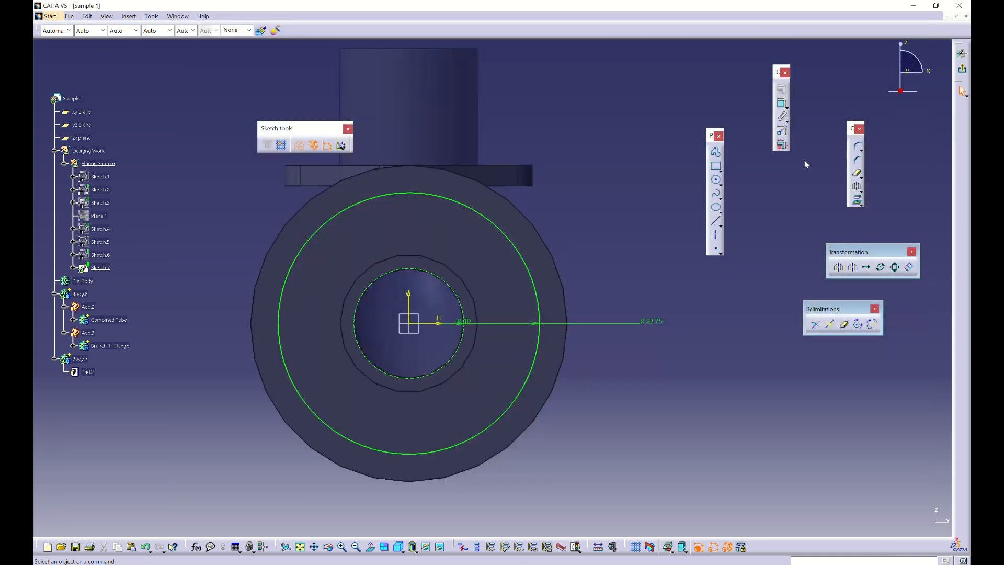
# Draw a vertical construction line from the sketch origin upward past the bolt circle, ending near the flange's outer edge
pyautogui.click(370, 547)
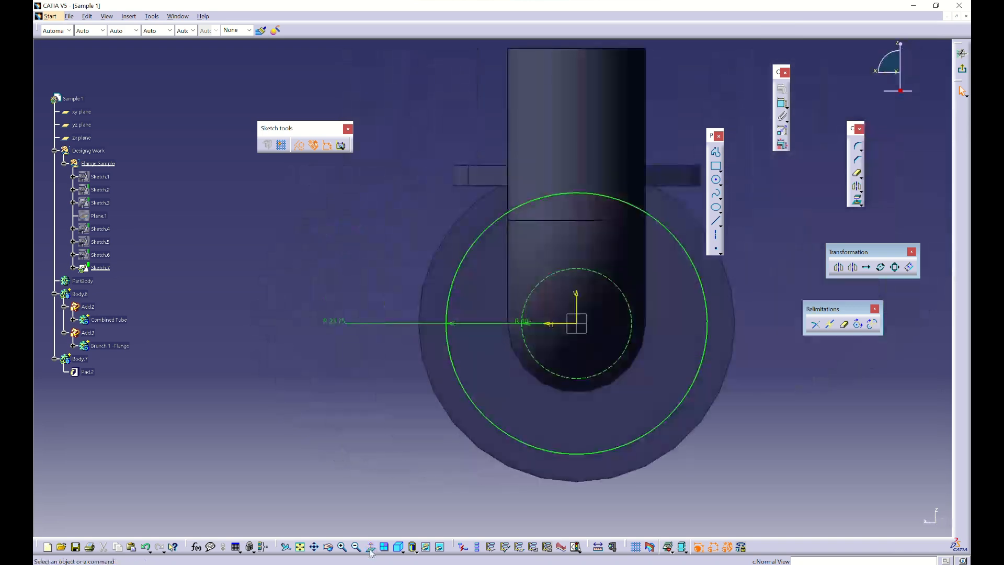
pyautogui.click(371, 547)
pyautogui.click(714, 223)
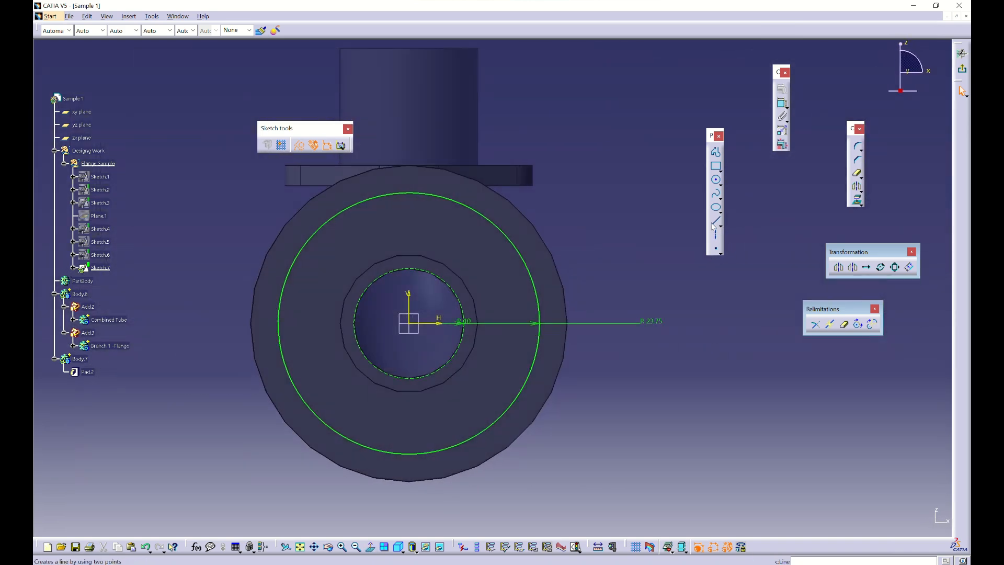
pyautogui.click(408, 325)
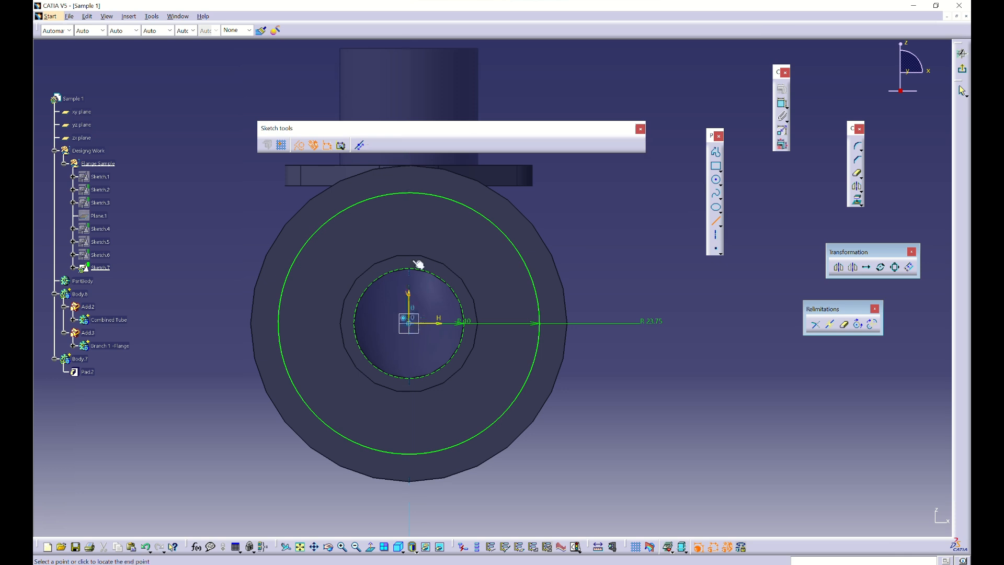
pyautogui.click(410, 171)
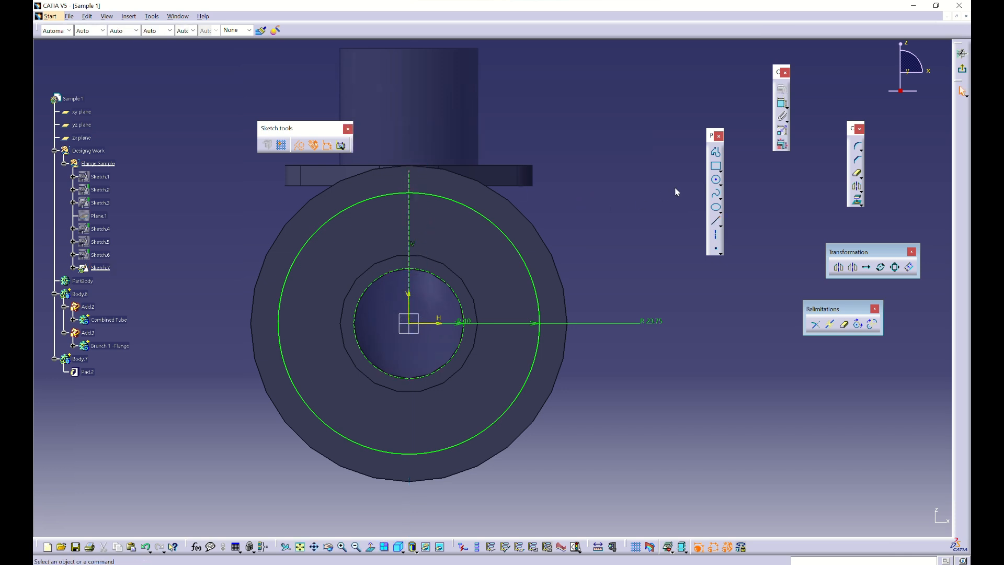
# Create intersection points between the vertical line and the bolt circle
pyautogui.click(721, 253)
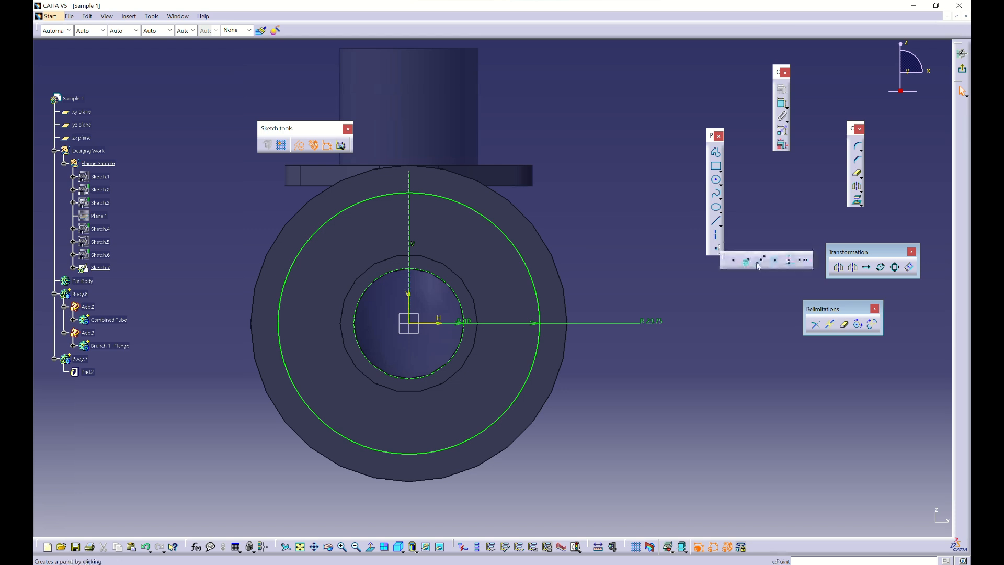
pyautogui.click(771, 263)
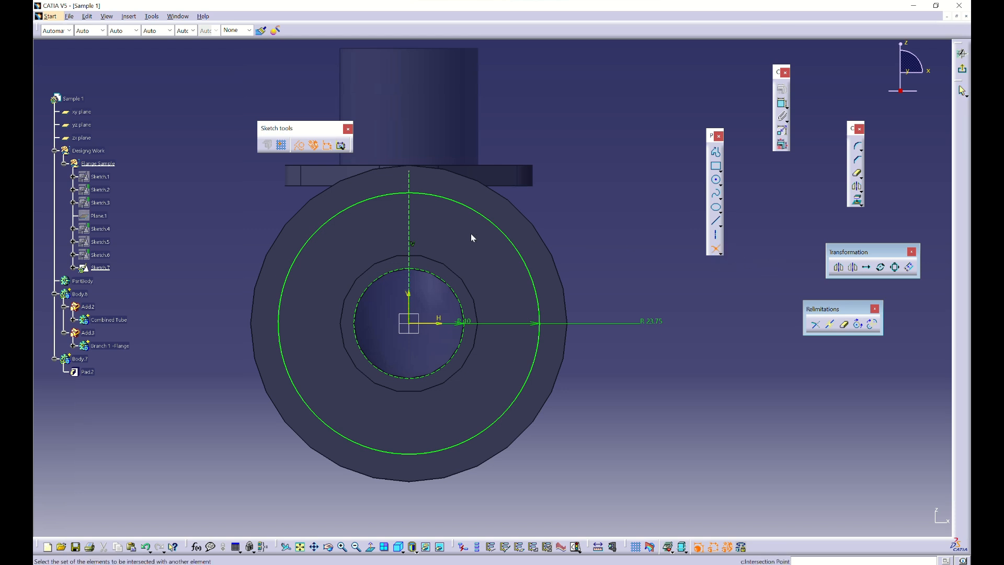
pyautogui.click(409, 216)
pyautogui.click(434, 197)
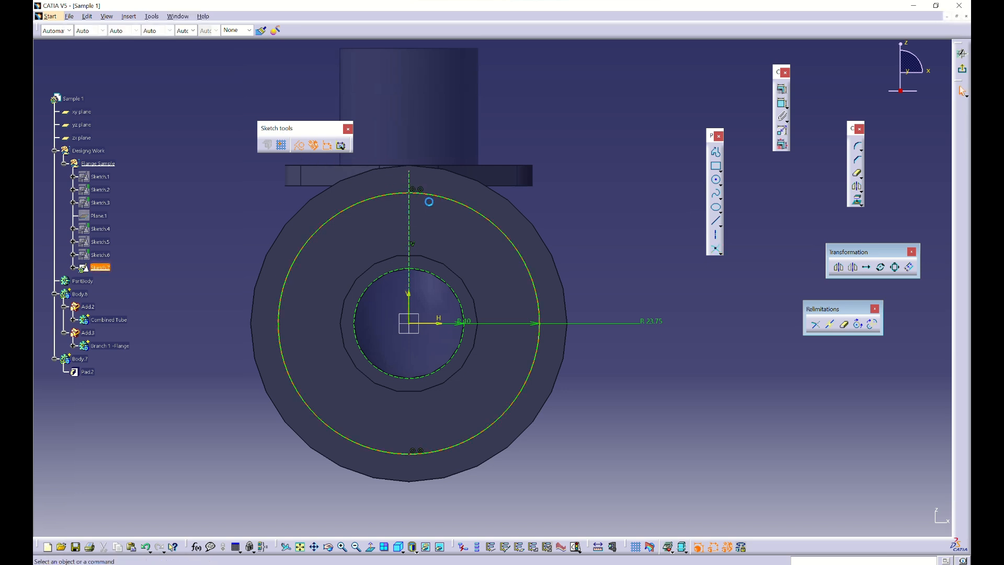
# Convert the bolt circle to construction geometry
pyautogui.click(437, 196)
pyautogui.click(423, 188)
pyautogui.moveTo(438, 179)
pyautogui.mouseDown()
pyautogui.moveTo(375, 213)
pyautogui.moveTo(428, 211)
pyautogui.moveTo(392, 186)
pyautogui.mouseUp()
pyautogui.press('Delete')
pyautogui.click(409, 201)
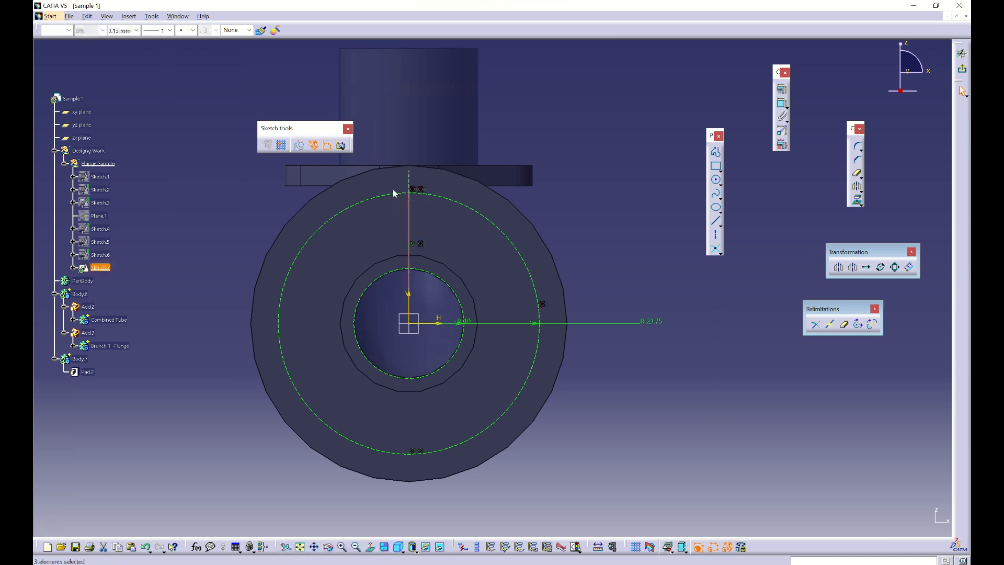
pyautogui.click(299, 145)
pyautogui.click(383, 246)
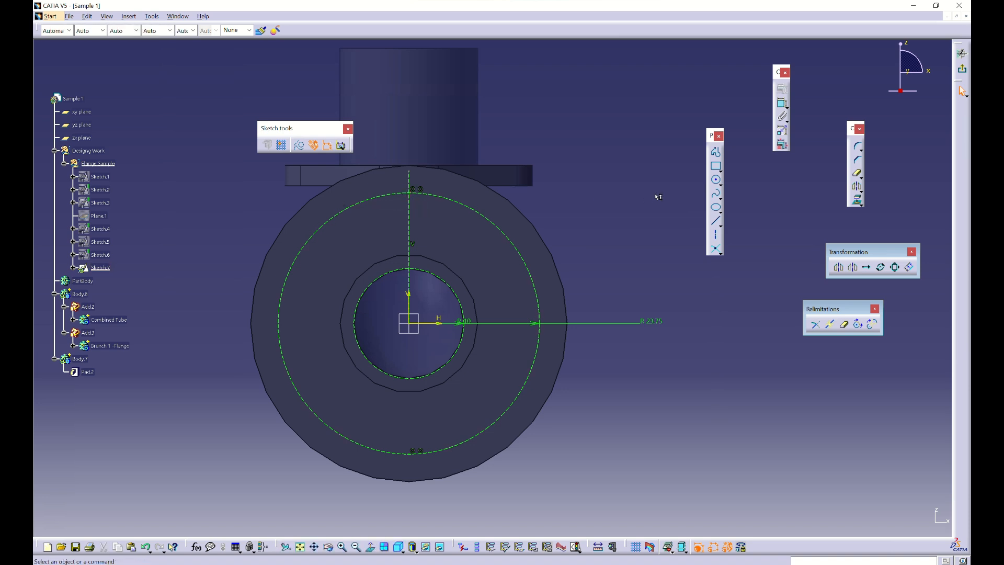
# Expand the geometry of Sketch.7 in the specification tree and examine its individual points
pyautogui.click(74, 267)
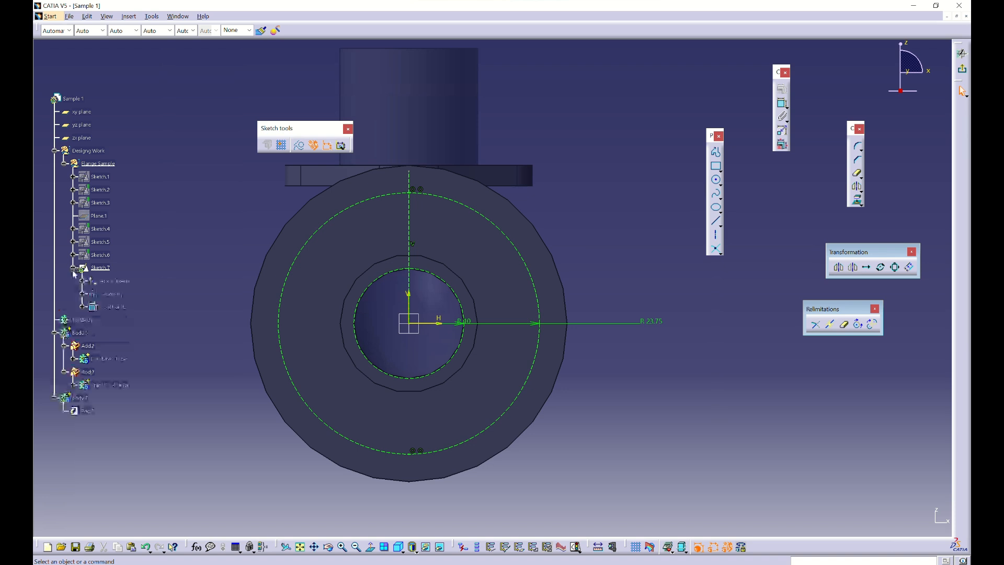
pyautogui.click(83, 294)
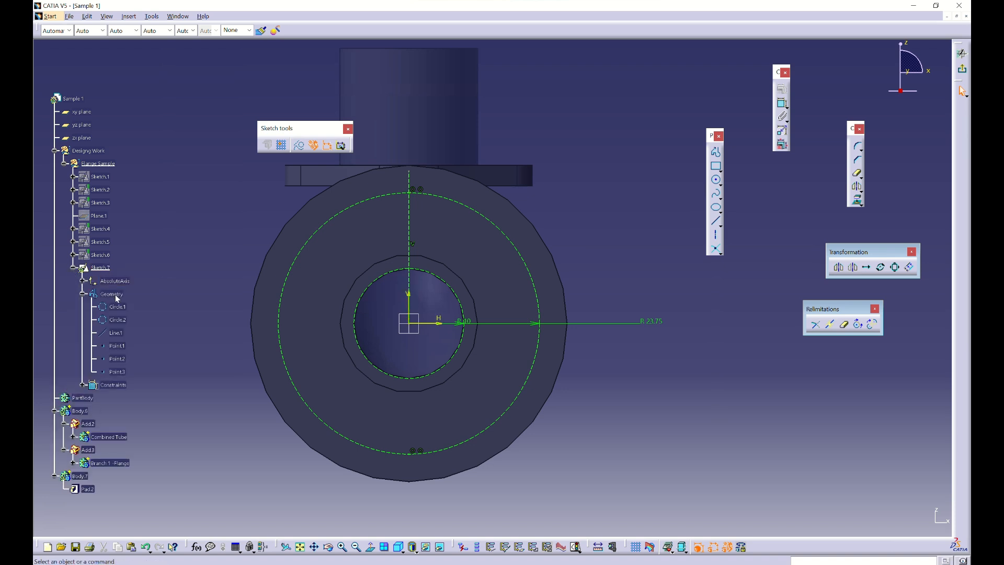
pyautogui.click(117, 371)
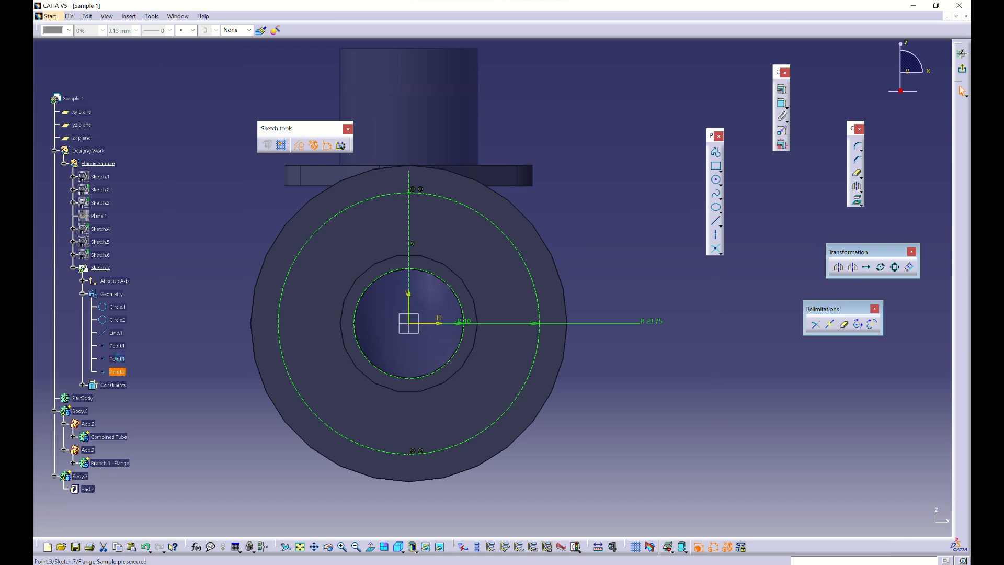
pyautogui.click(176, 367)
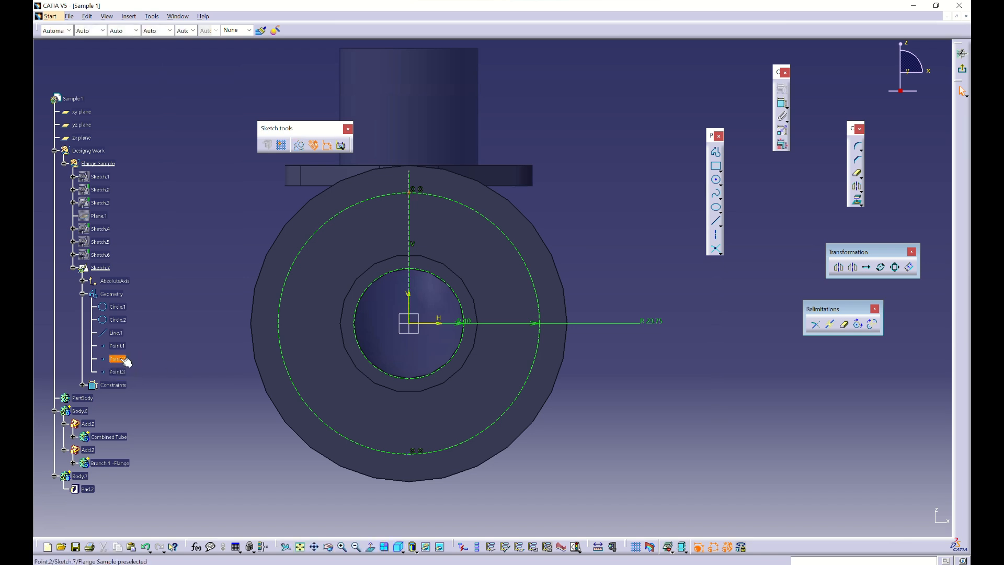
pyautogui.click(120, 359)
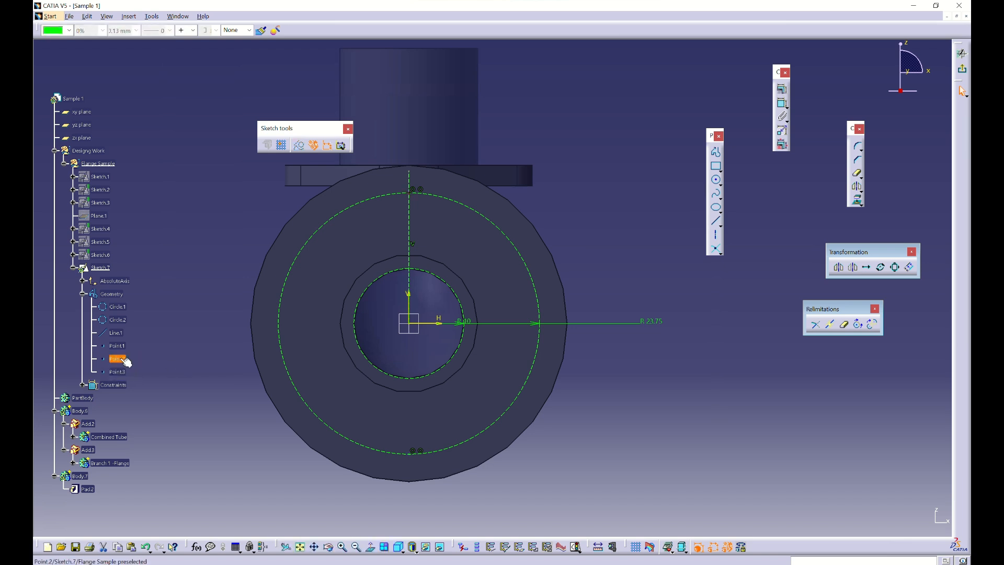
pyautogui.click(162, 351)
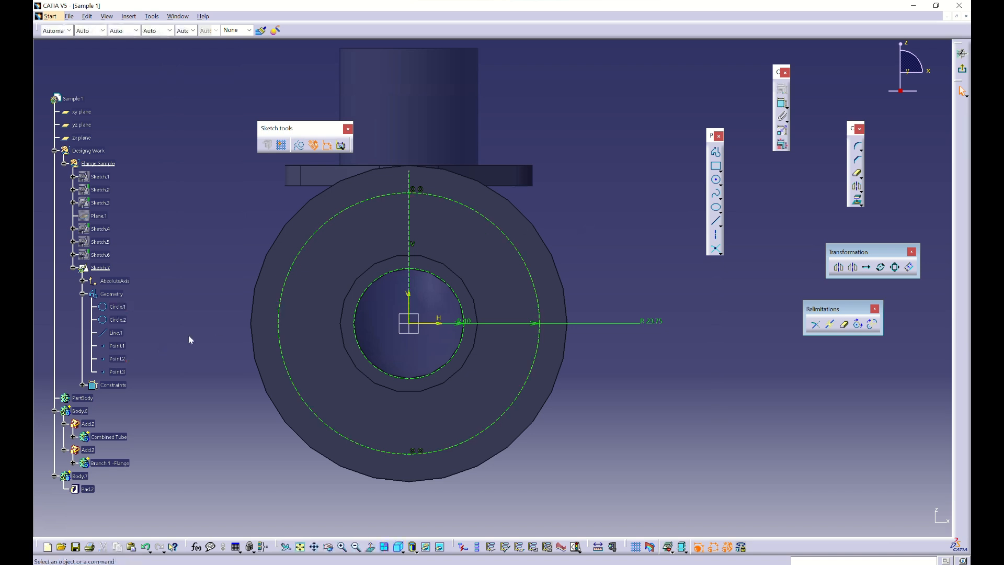
pyautogui.click(116, 359)
pyautogui.click(150, 354)
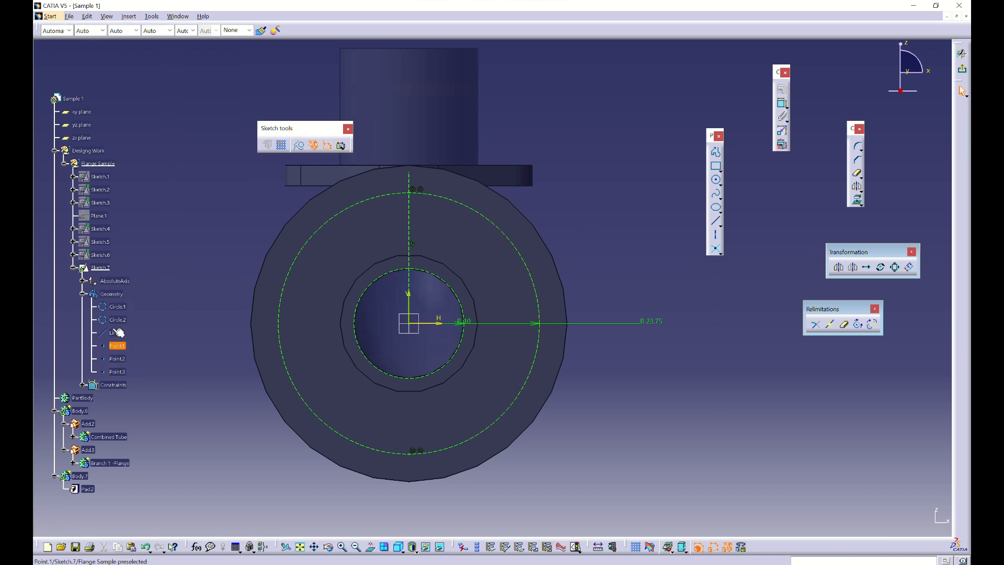
# Hide Circle.1, Circle.2 and Line.1 in Sketch.7 and exit the sketch
pyautogui.click(120, 323)
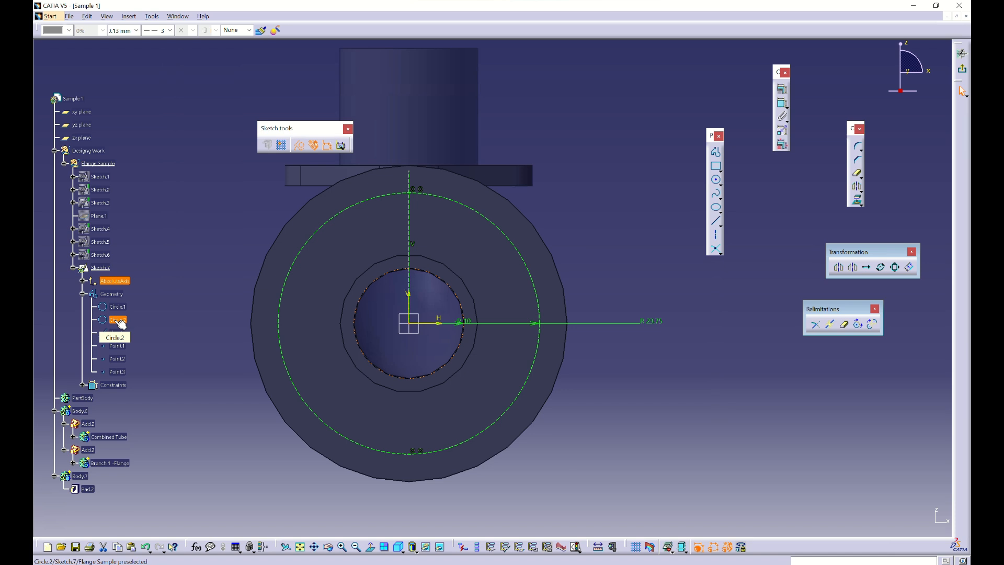
pyautogui.click(119, 309)
pyautogui.press('space')
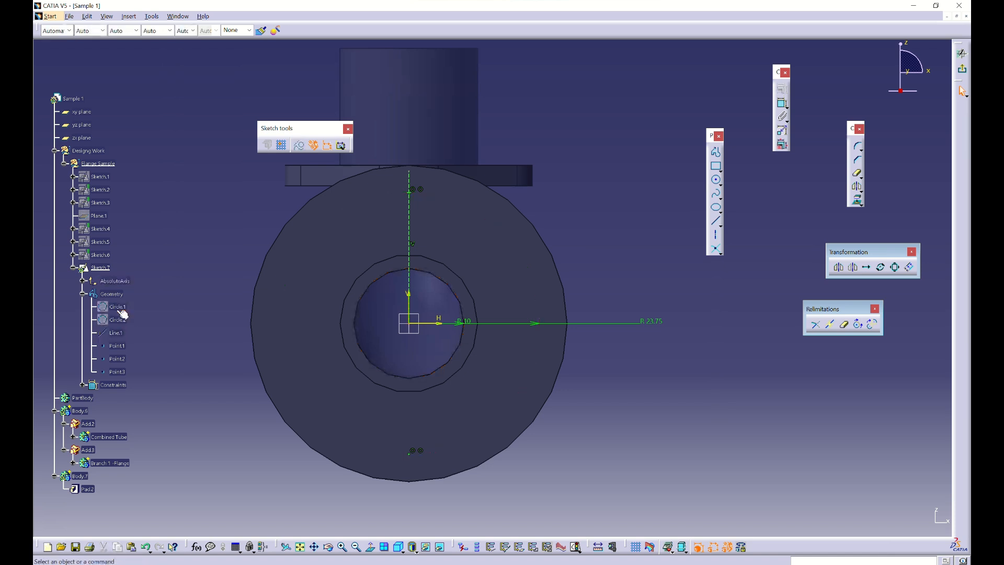
pyautogui.click(120, 335)
pyautogui.press('space')
pyautogui.click(962, 70)
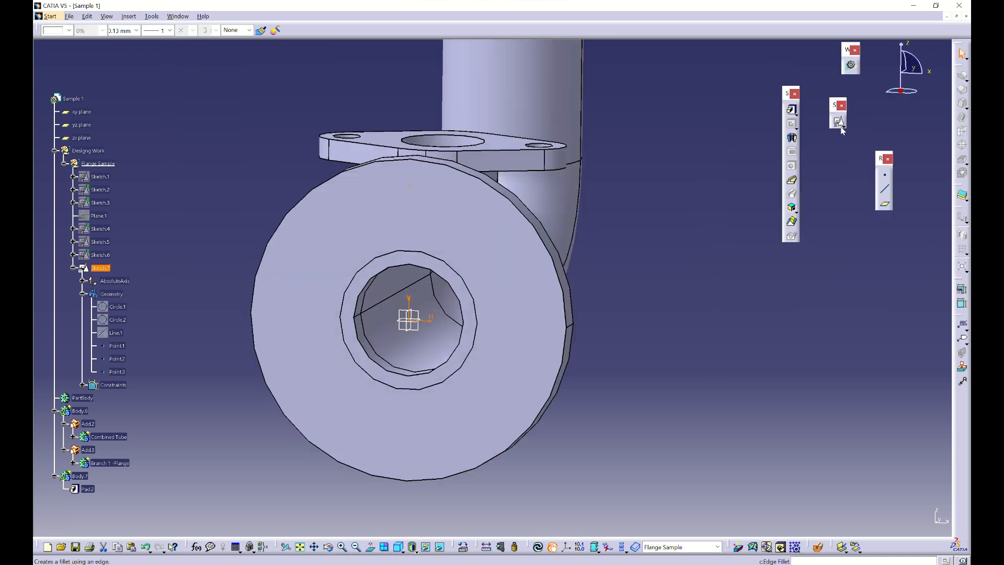
# Collapse Sketch.7 in the specification tree
pyautogui.moveTo(417, 346)
pyautogui.mouseDown(button='middle')
pyautogui.moveTo(303, 329)
pyautogui.moveTo(168, 256)
pyautogui.moveTo(291, 314)
pyautogui.mouseUp(button='middle')
pyautogui.moveTo(309, 258); pyautogui.dragTo(409, 260, button='middle')
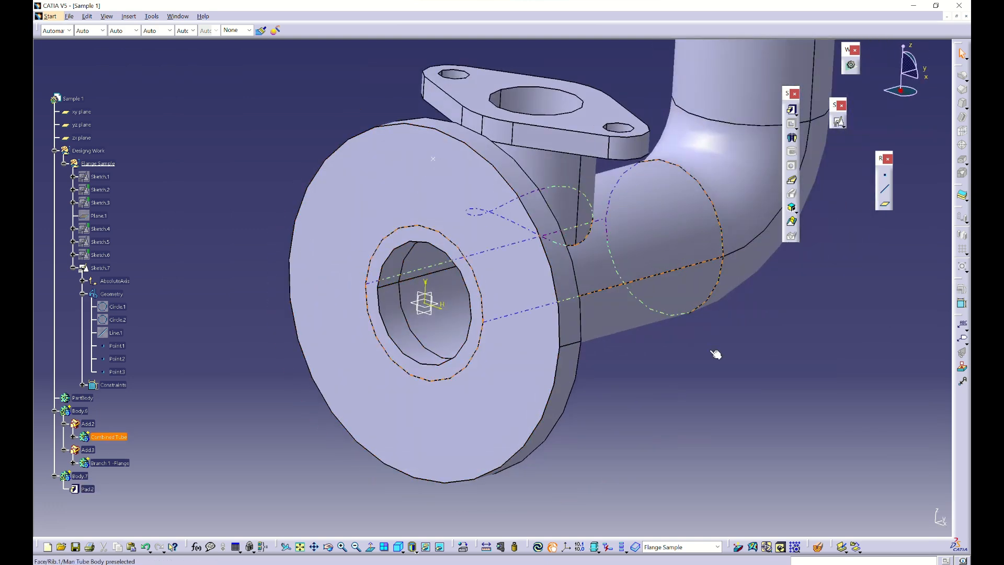
pyautogui.click(73, 268)
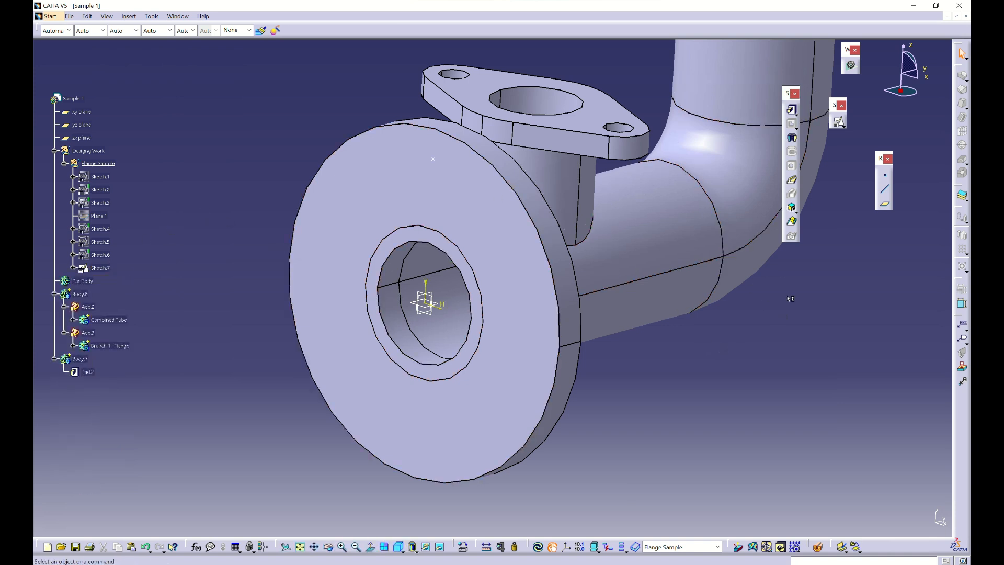
pyautogui.click(851, 66)
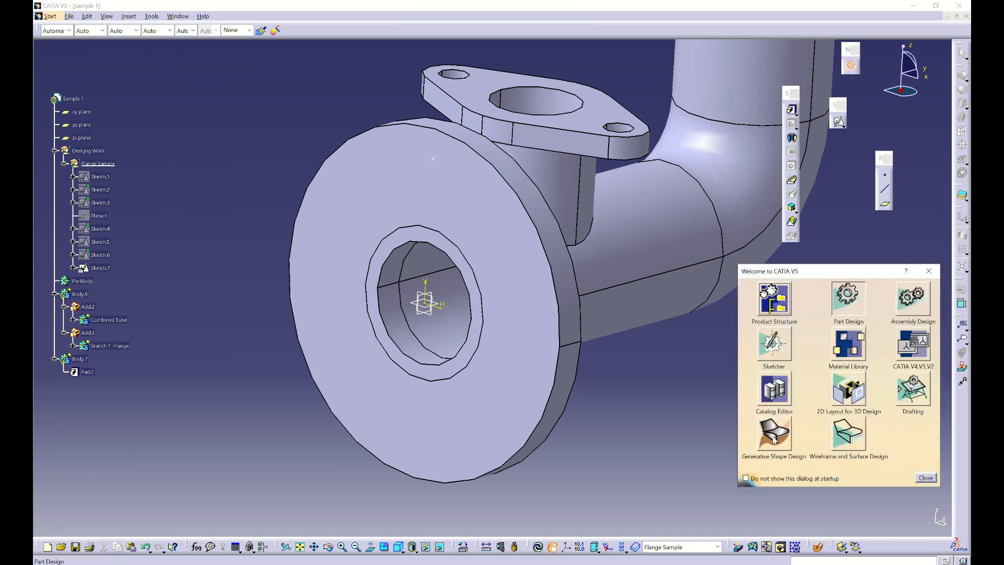
pyautogui.click(618, 451)
pyautogui.press('Escape')
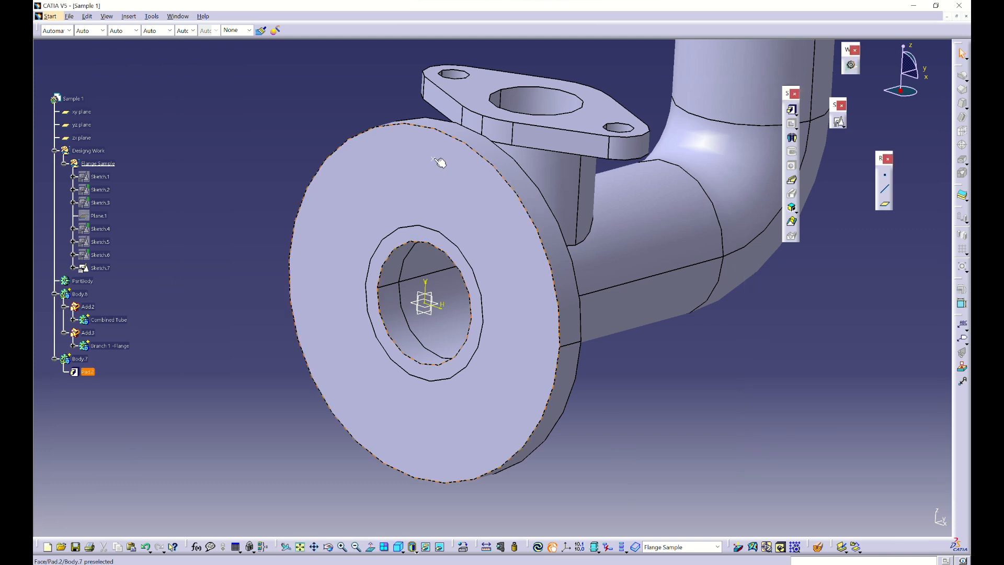
pyautogui.doubleClick(437, 161)
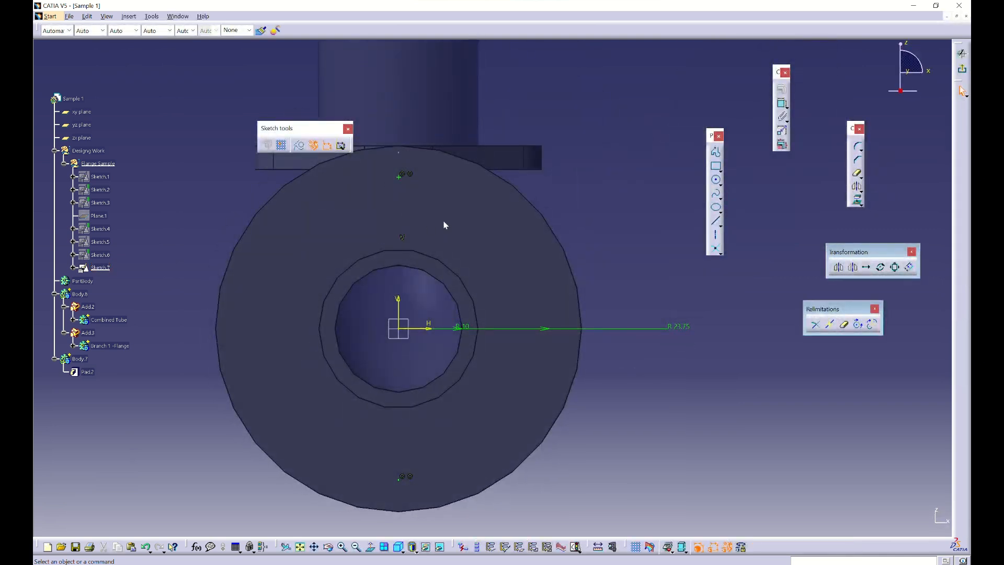
pyautogui.moveTo(439, 199); pyautogui.dragTo(377, 161)
pyautogui.click(581, 224)
pyautogui.click(961, 53)
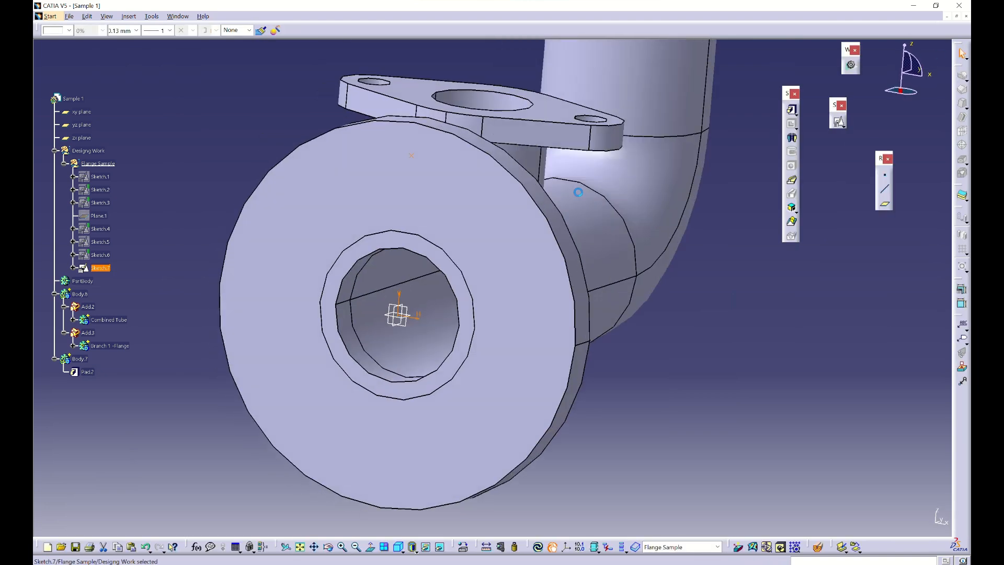
pyautogui.click(733, 334)
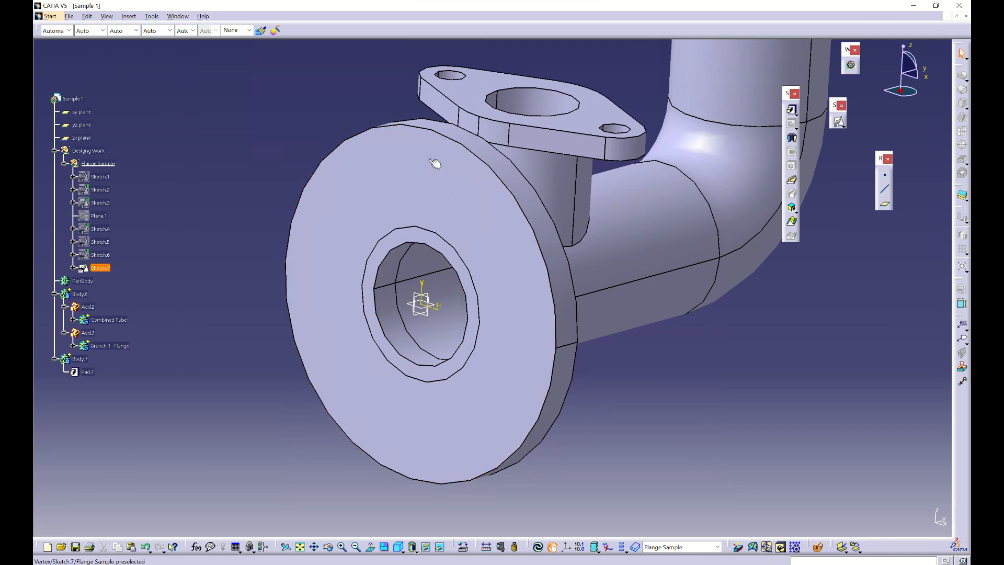
# Reopen Sketch.7 and convert the geometry at the upper bolt-circle point to construction elements
pyautogui.doubleClick(434, 164)
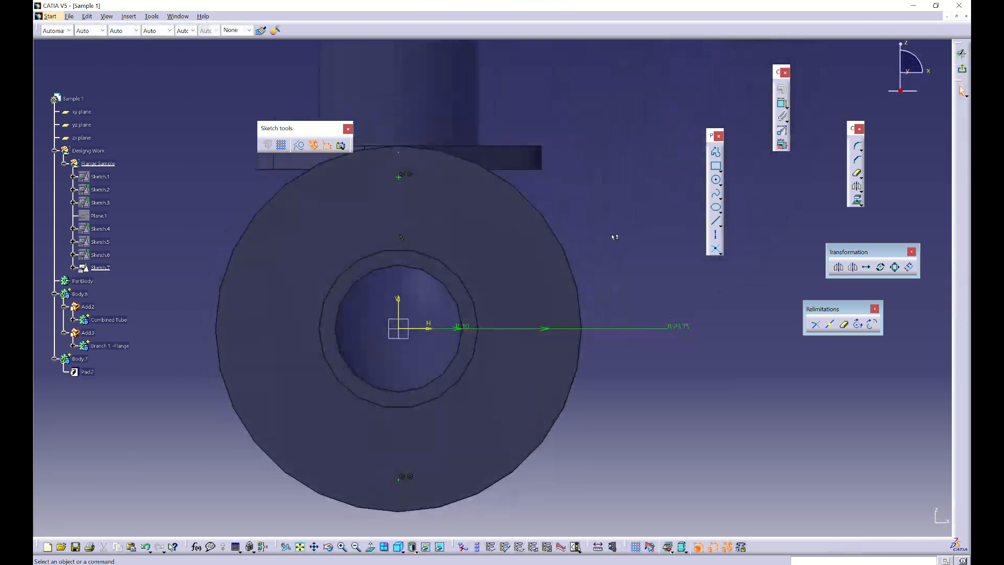
pyautogui.moveTo(427, 199); pyautogui.dragTo(382, 160)
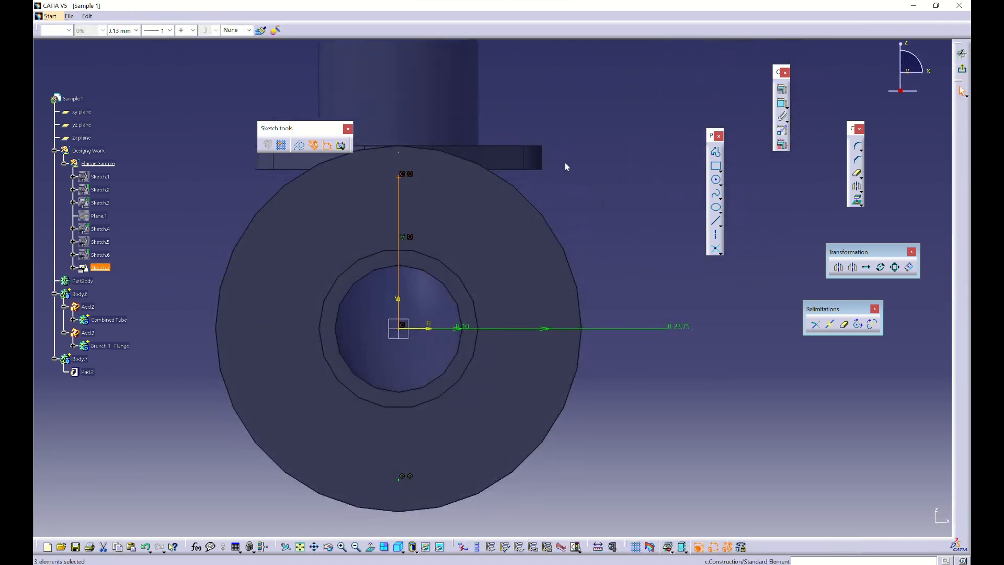
pyautogui.click(299, 147)
# Sketch a standard circle with a 2.5 mm radius centred on the upper bolt-circle point and exit the sketch
pyautogui.click(716, 180)
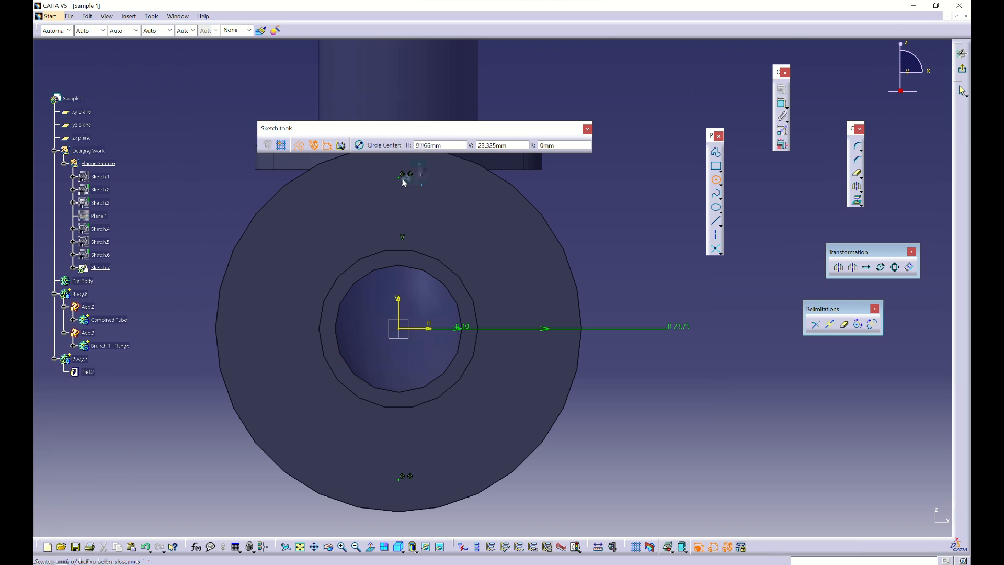
pyautogui.click(398, 178)
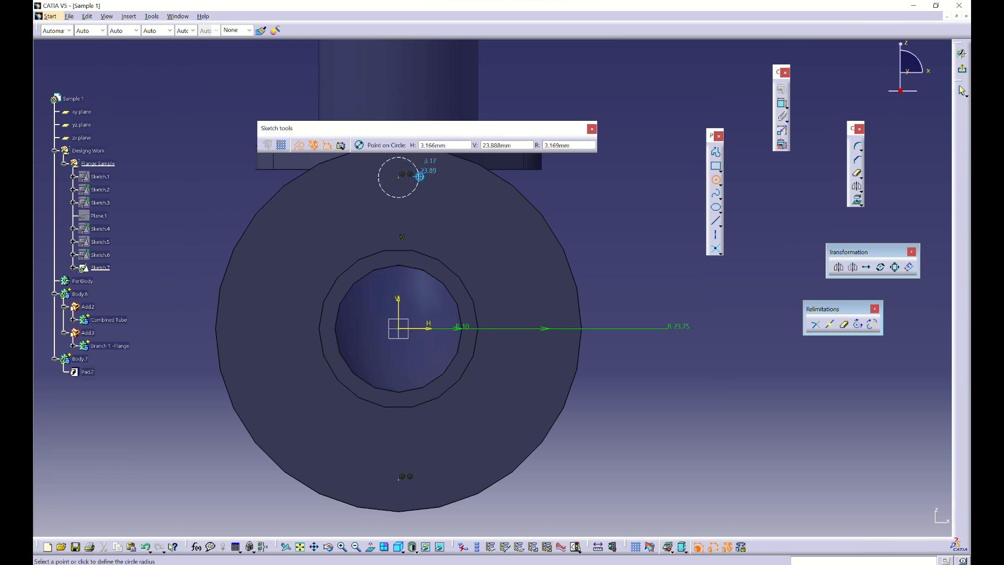
pyautogui.press('Tab')
pyautogui.write('2.5')
pyautogui.press('Return')
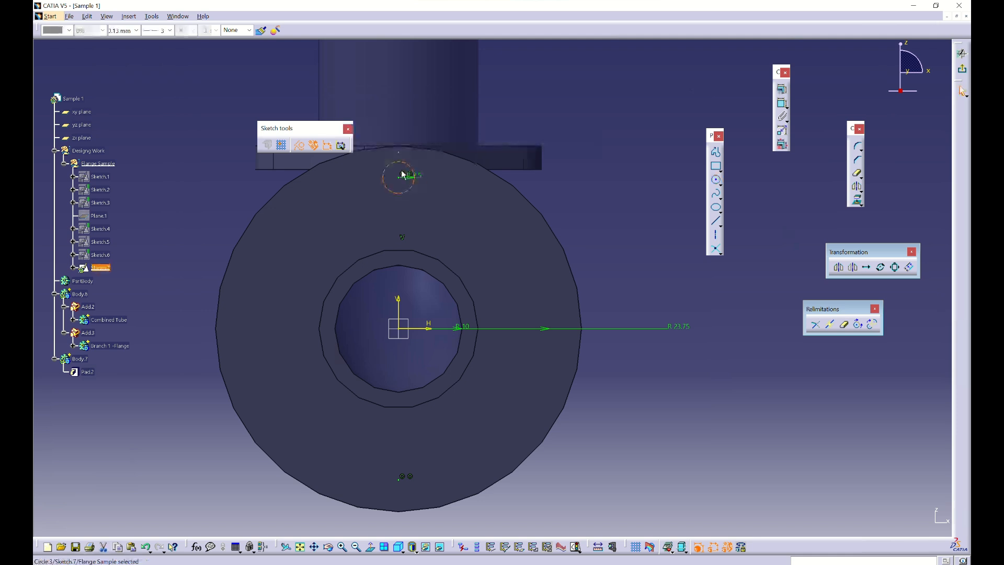
pyautogui.click(553, 159)
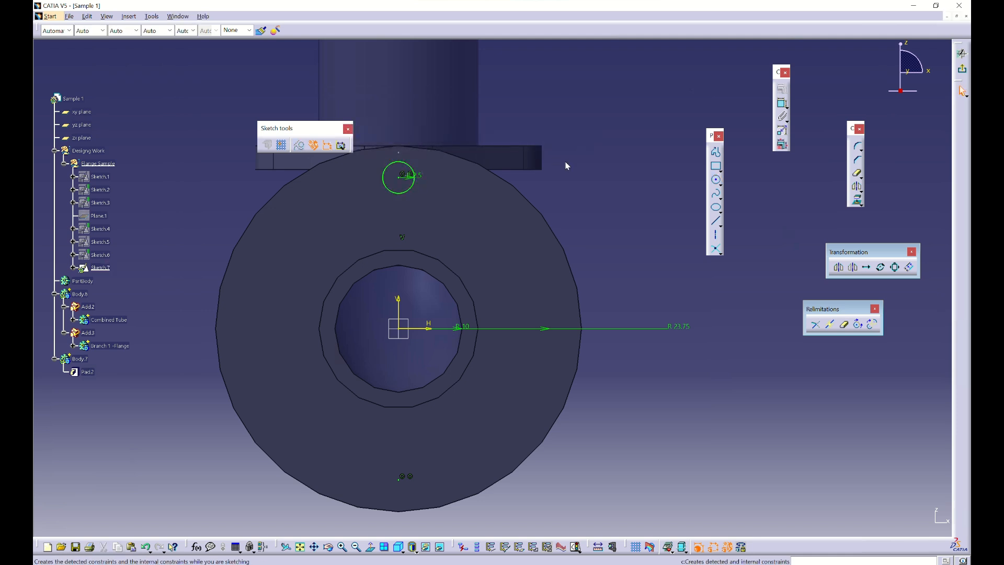
pyautogui.click(963, 71)
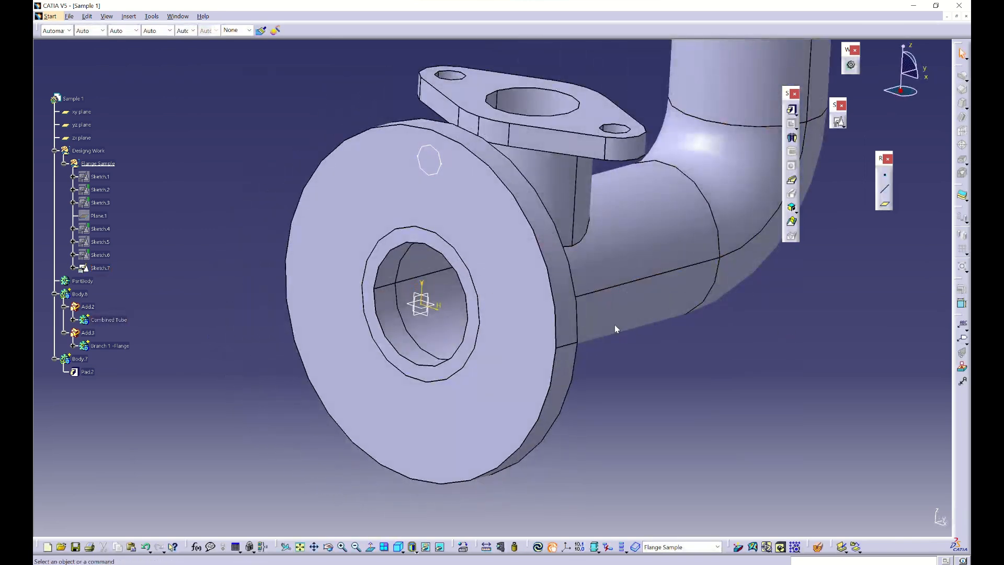
# Insert a new body into the part for the bolt-hole geometry
pyautogui.moveTo(471, 293)
pyautogui.mouseDown(button='middle')
pyautogui.moveTo(578, 285)
pyautogui.moveTo(419, 295)
pyautogui.moveTo(403, 381)
pyautogui.moveTo(549, 336)
pyautogui.moveTo(500, 378)
pyautogui.moveTo(497, 260)
pyautogui.moveTo(402, 228)
pyautogui.moveTo(441, 162)
pyautogui.moveTo(433, 165)
pyautogui.mouseUp(button='middle')
pyautogui.click(431, 156)
pyautogui.click(262, 127)
pyautogui.click(129, 16)
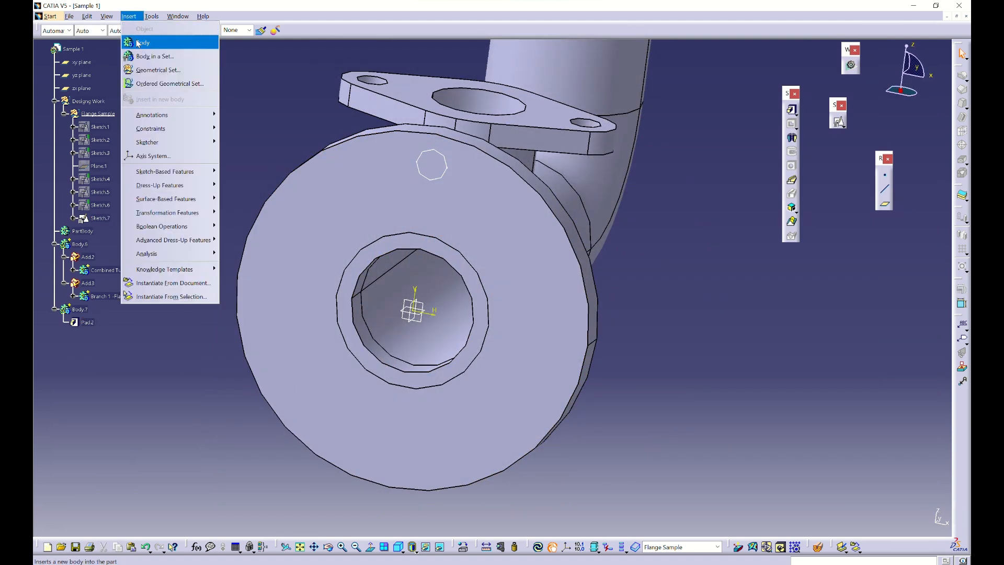
pyautogui.click(140, 41)
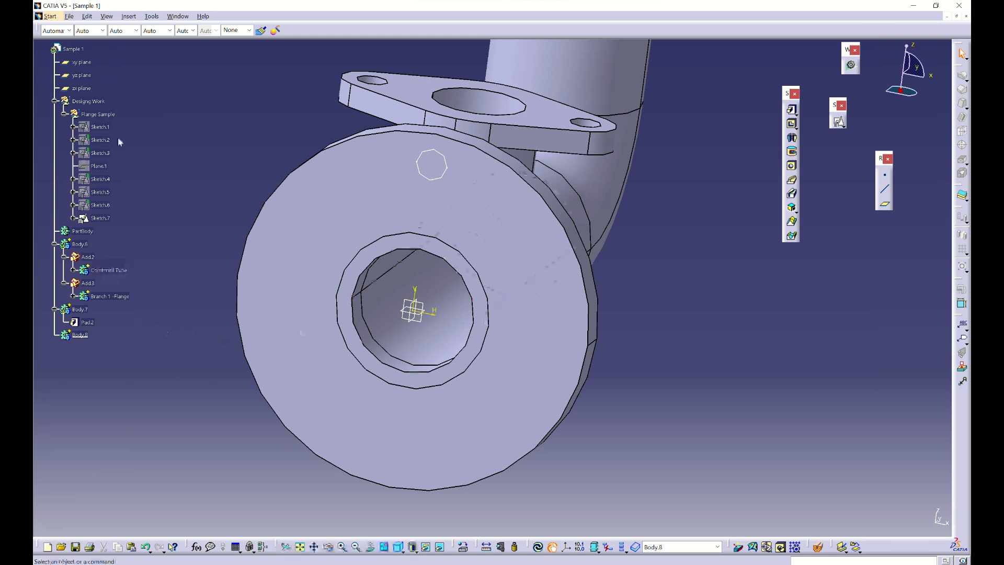
pyautogui.click(80, 334)
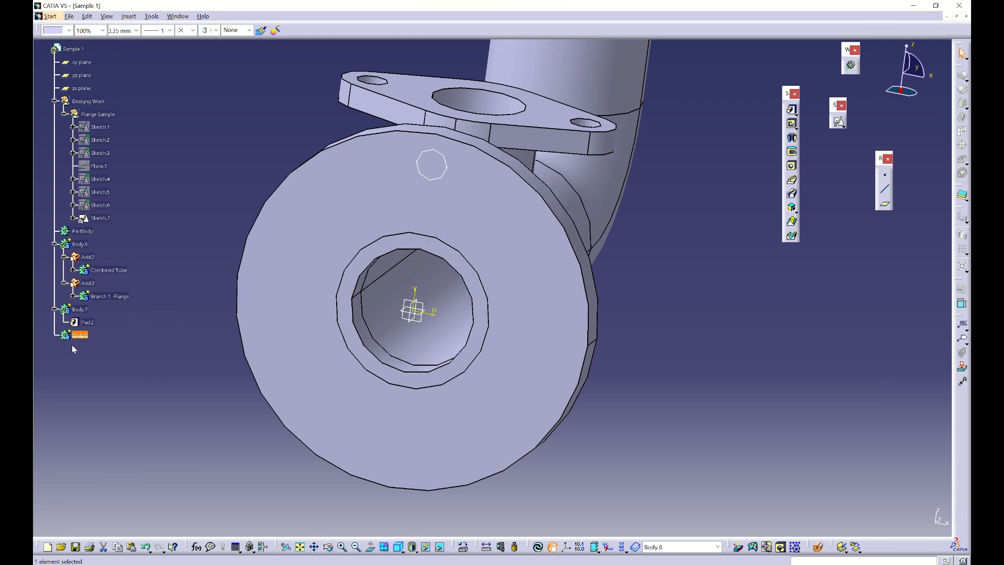
pyautogui.moveTo(521, 286); pyautogui.dragTo(455, 293, button='middle')
pyautogui.click(677, 319)
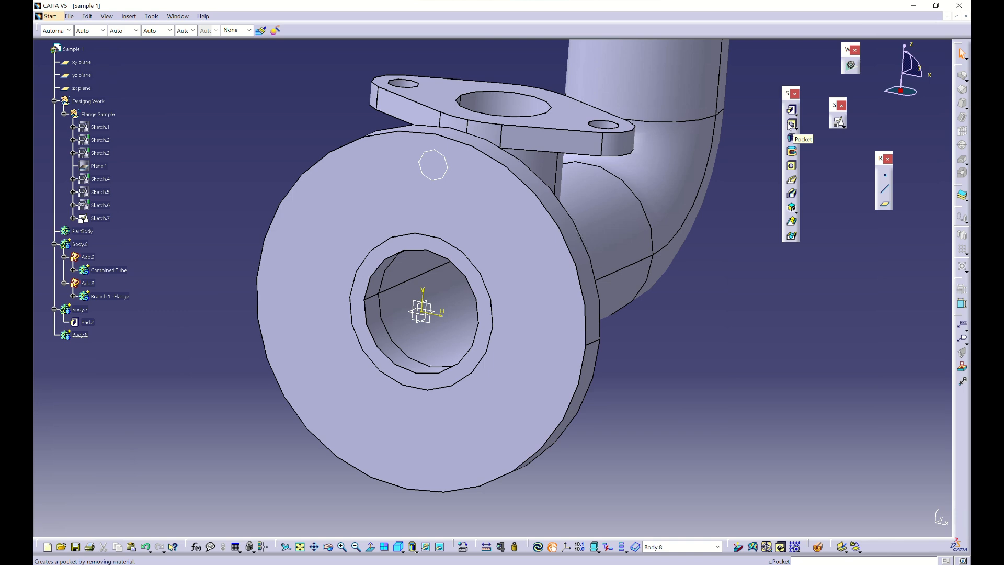
pyautogui.click(88, 257)
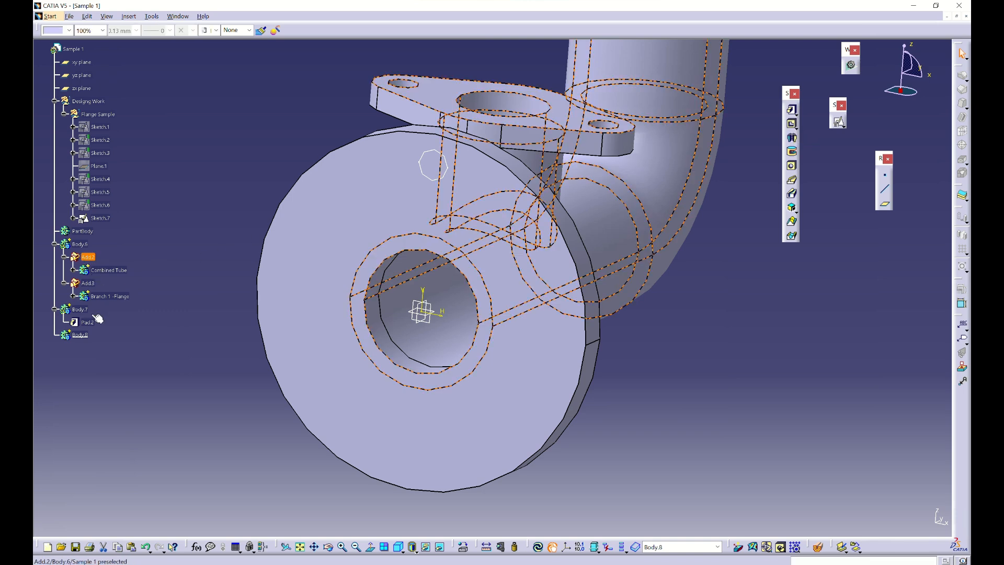
pyautogui.click(737, 291)
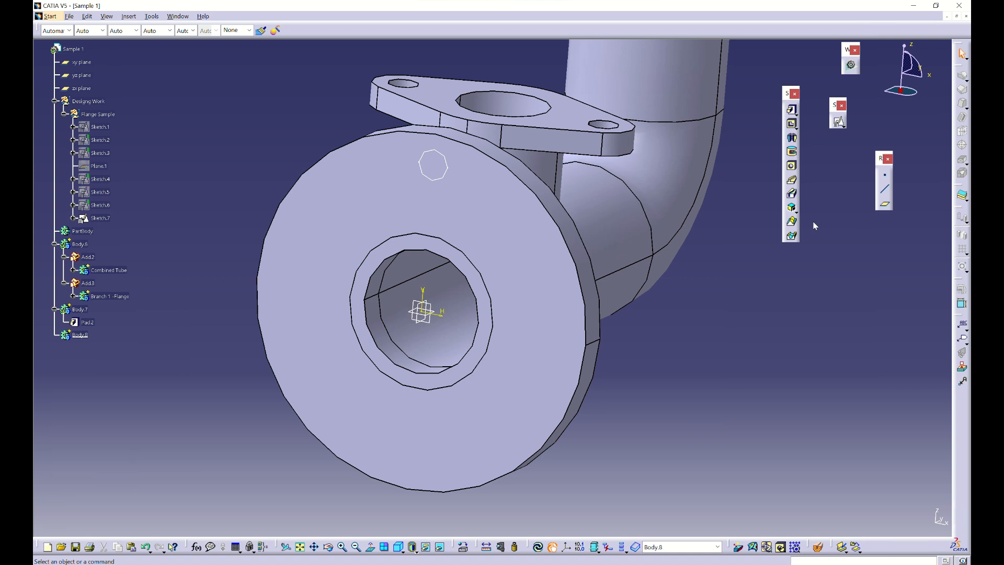
# Extrude the Sketch.7 circle as a pad with a 10 mm length and mirrored extent through the round flange
pyautogui.click(791, 109)
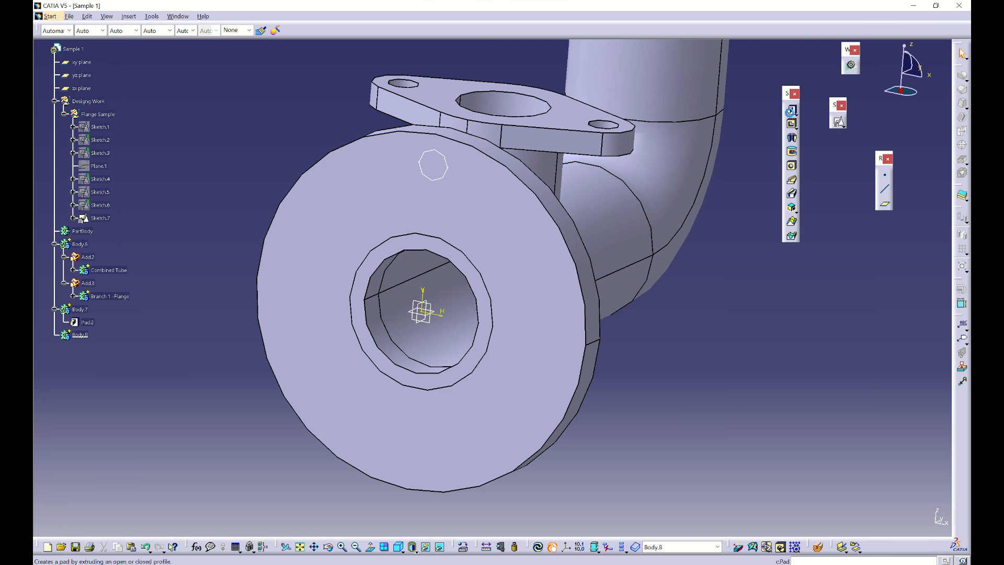
pyautogui.click(444, 158)
pyautogui.moveTo(527, 212)
pyautogui.mouseDown(button='middle')
pyautogui.moveTo(401, 276)
pyautogui.moveTo(334, 276)
pyautogui.moveTo(313, 242)
pyautogui.mouseUp(button='middle')
pyautogui.moveTo(588, 247); pyautogui.dragTo(695, 313, button='middle')
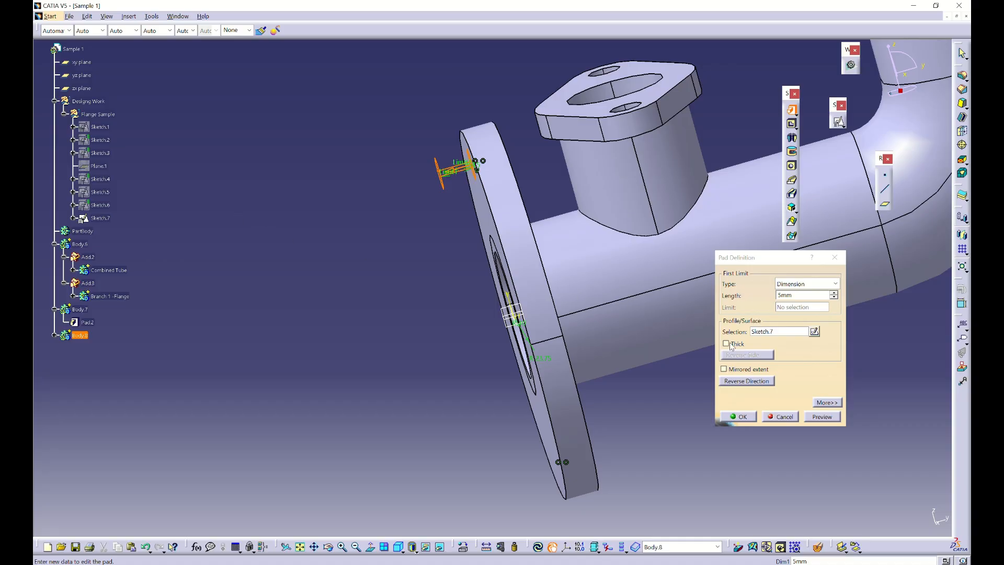
pyautogui.click(726, 344)
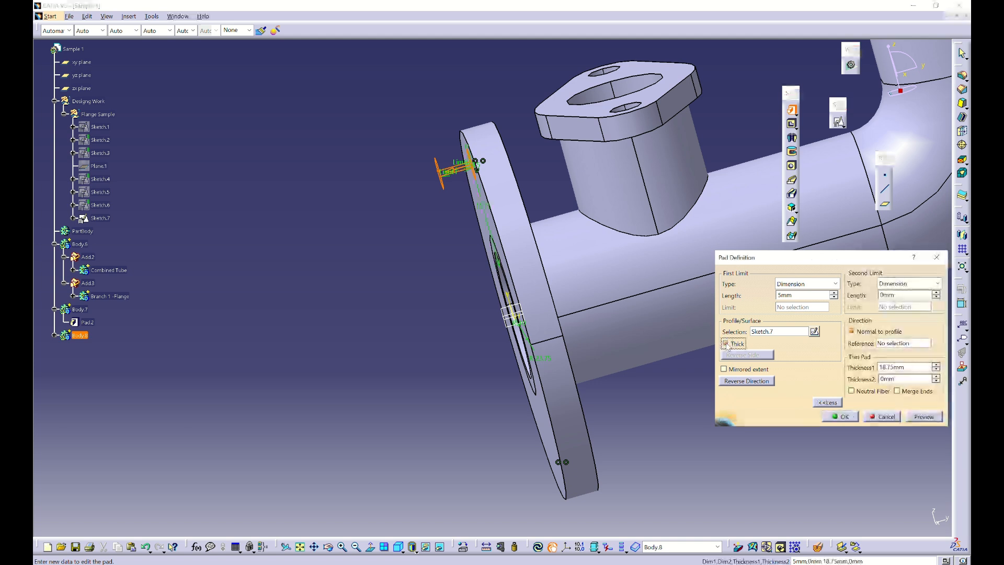
pyautogui.click(726, 344)
pyautogui.click(723, 369)
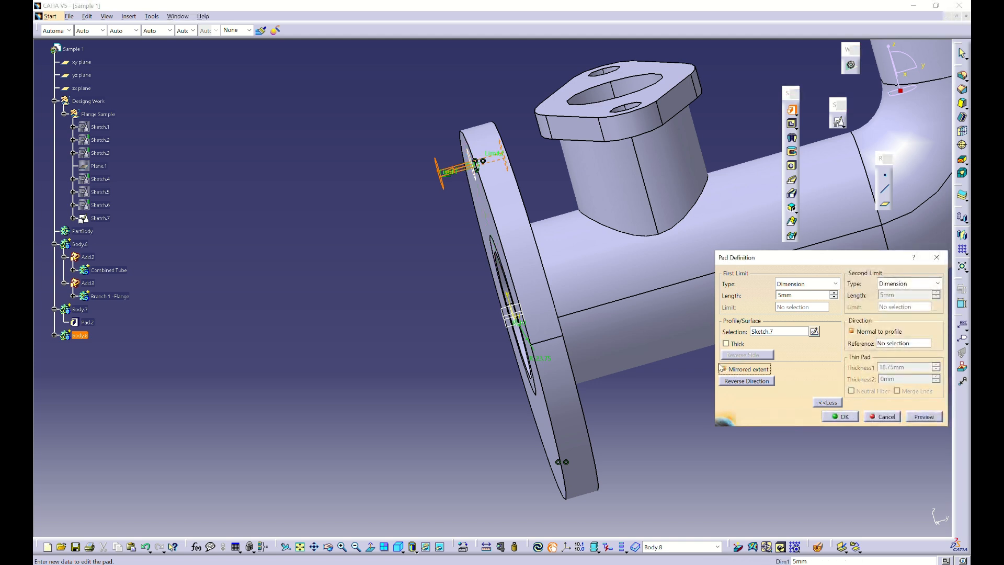
pyautogui.moveTo(508, 172)
pyautogui.mouseDown(button='middle')
pyautogui.moveTo(495, 183)
pyautogui.moveTo(501, 157)
pyautogui.mouseUp(button='middle')
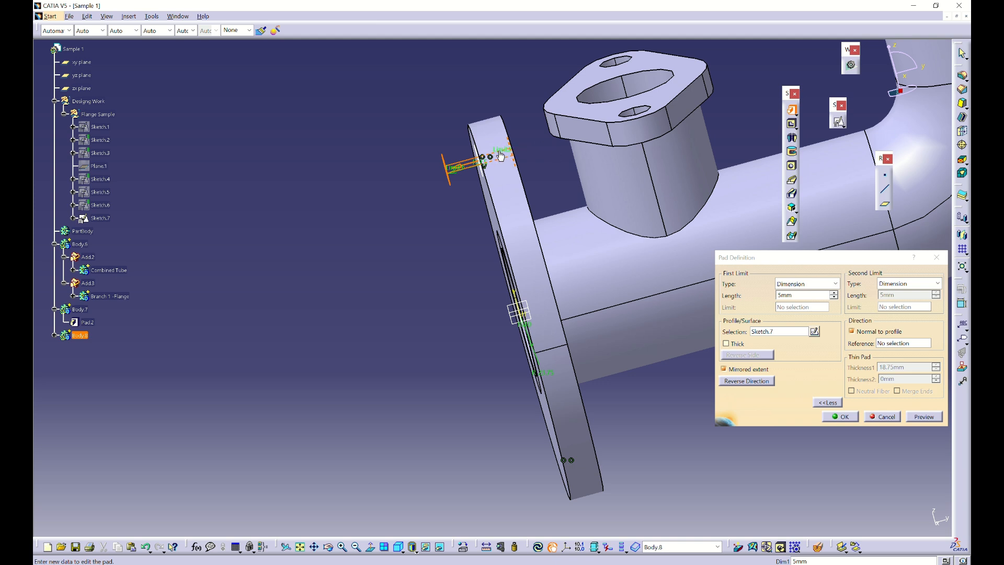
pyautogui.moveTo(802, 294); pyautogui.dragTo(733, 295)
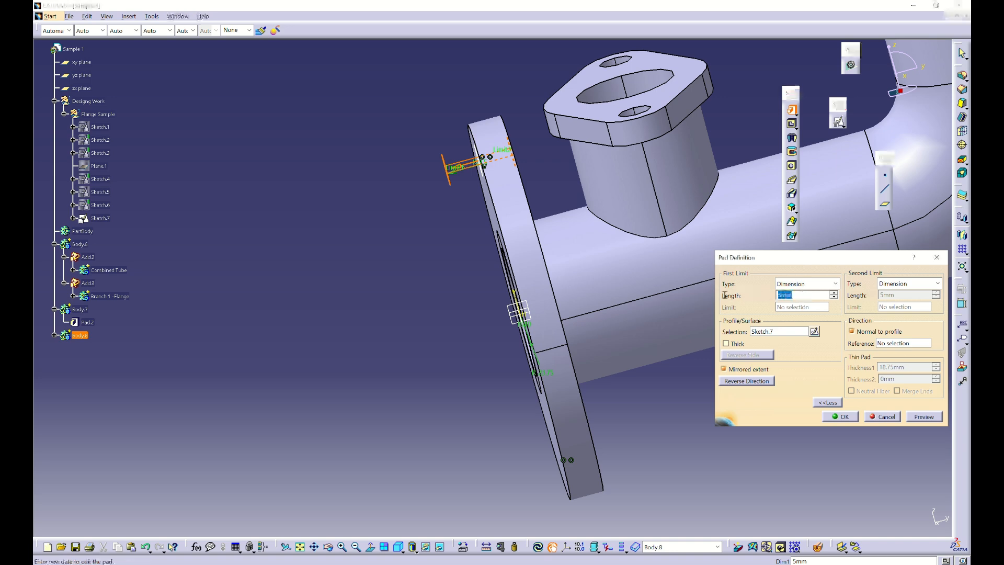
pyautogui.write('10')
pyautogui.press('Return')
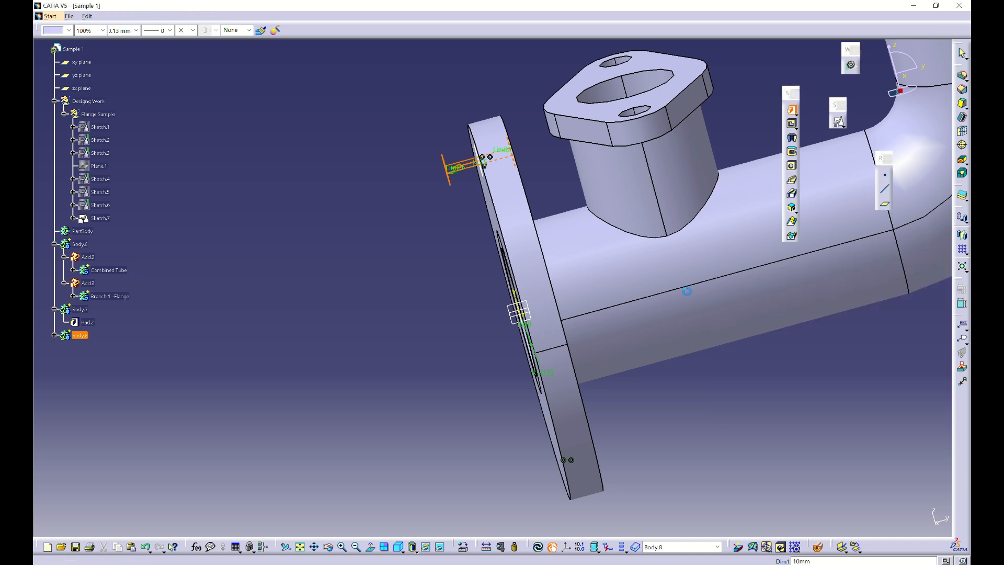
pyautogui.moveTo(438, 261); pyautogui.dragTo(412, 183, button='middle')
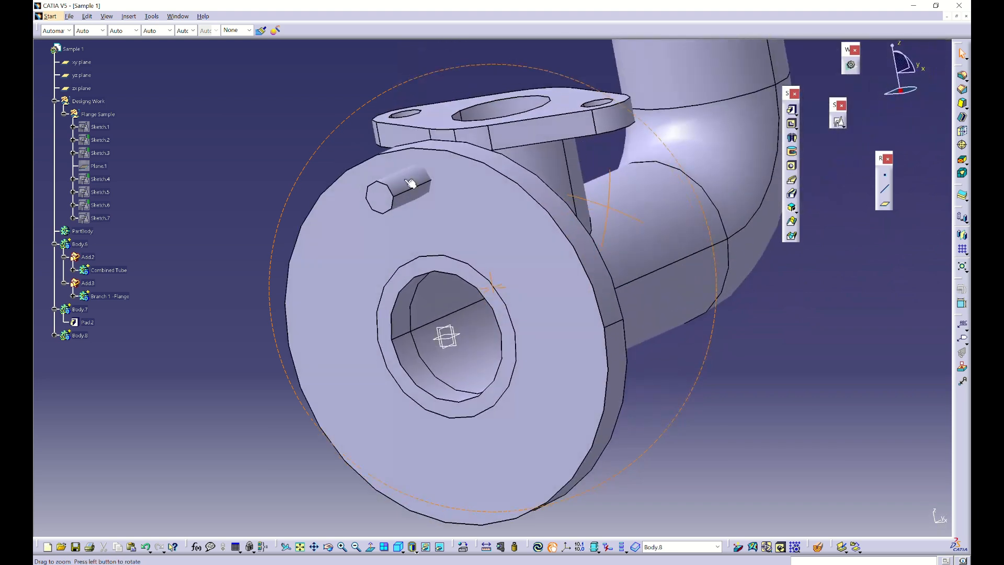
# Detach the pattern tools as a floating Patterns toolbar beside the model
pyautogui.click(79, 335)
pyautogui.middleClick(642, 368)
pyautogui.click(725, 394)
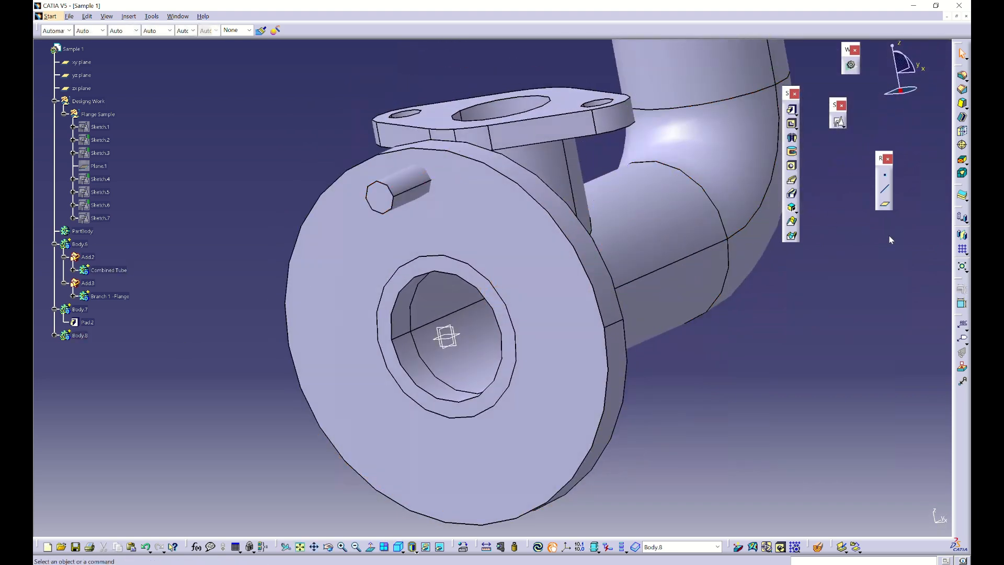
pyautogui.click(966, 253)
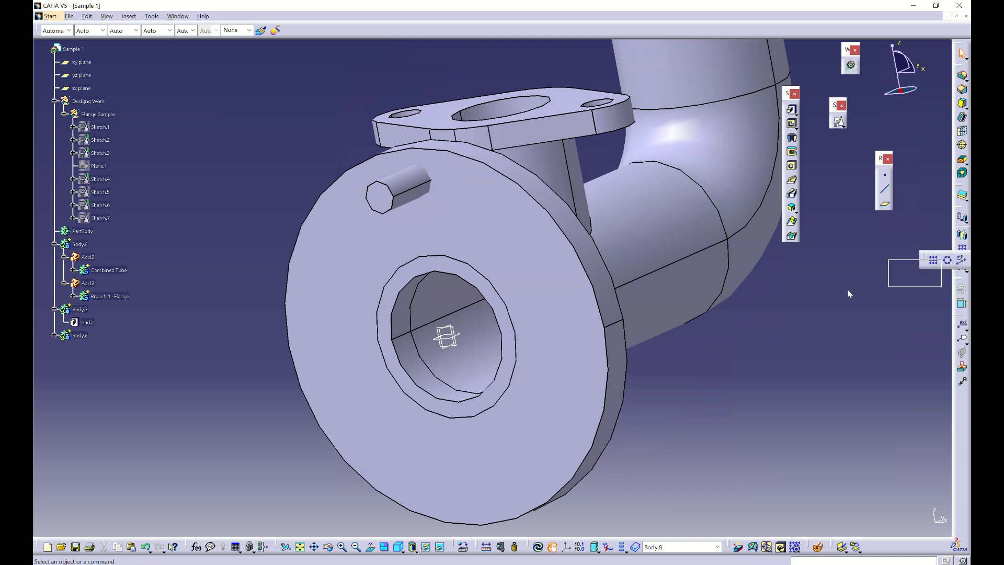
pyautogui.moveTo(920, 262); pyautogui.dragTo(828, 303)
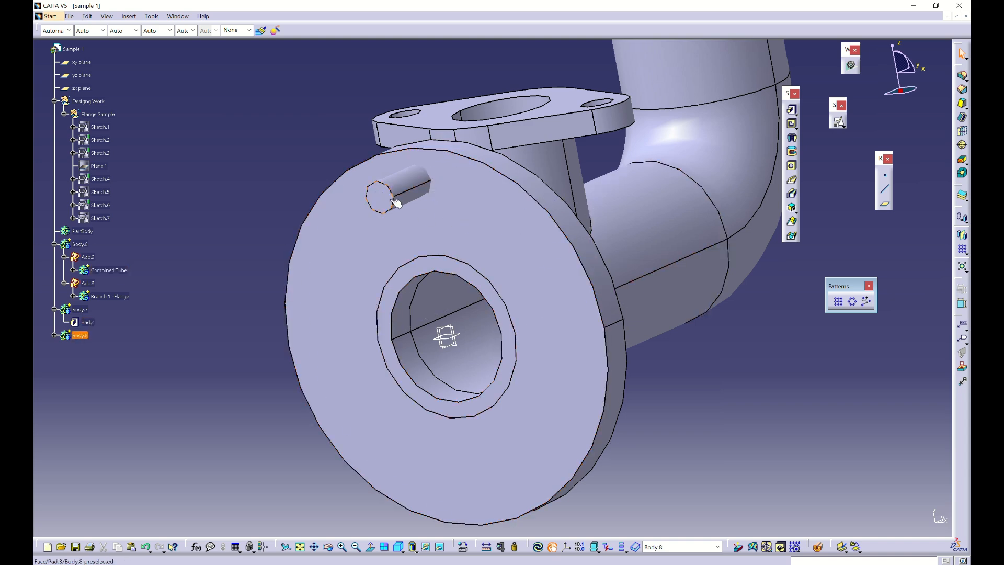
# Switch to the Snipping Tool to check the round flange's bolt-hole layout in the exercise drawing, and return to CATIA
pyautogui.moveTo(403, 209); pyautogui.dragTo(444, 214, button='middle')
pyautogui.hotkey('alt', 'Tab')
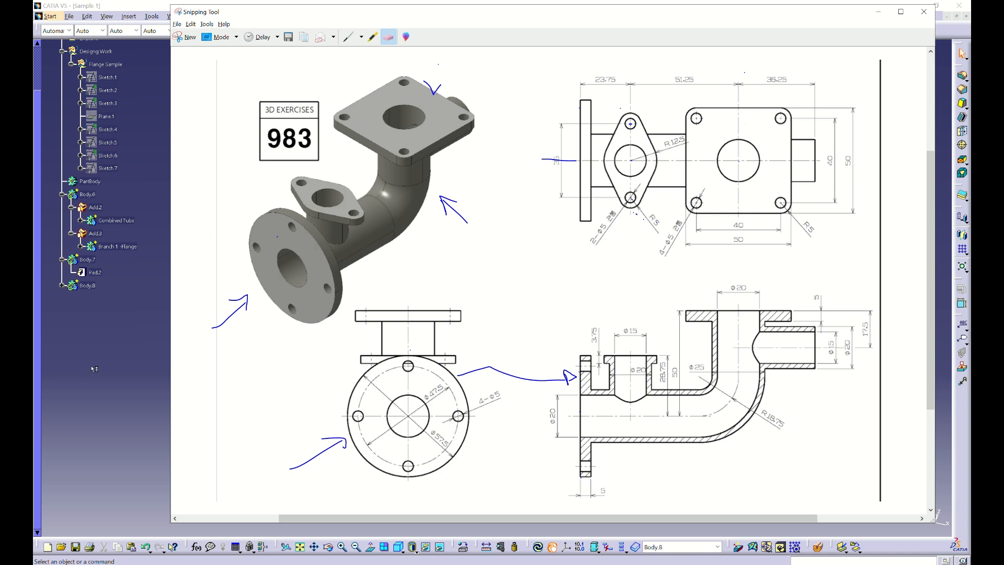
pyautogui.click(94, 368)
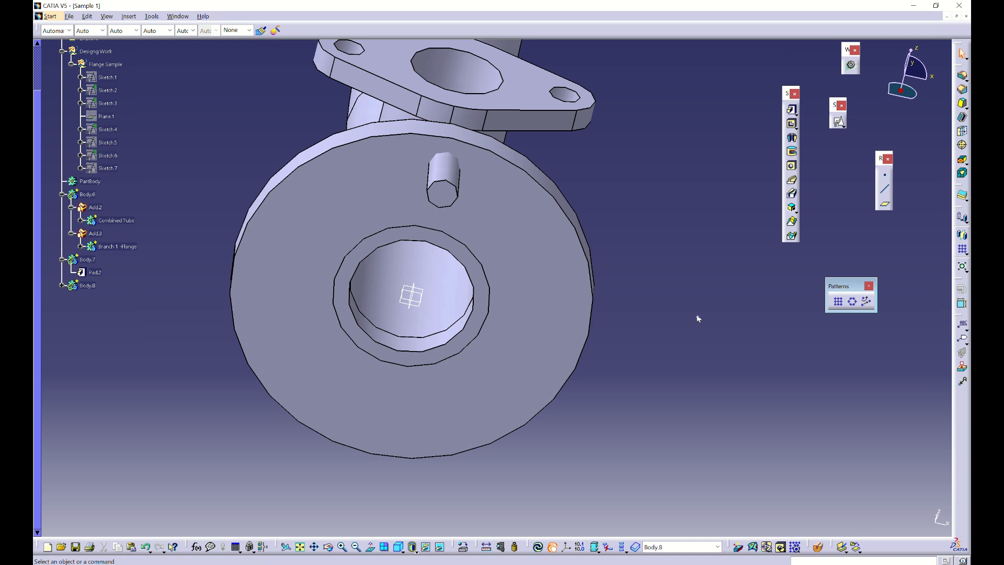
# Start a circular pattern of the cylindrical pad on the round flange with 4 instances
pyautogui.moveTo(641, 307); pyautogui.dragTo(732, 324, button='middle')
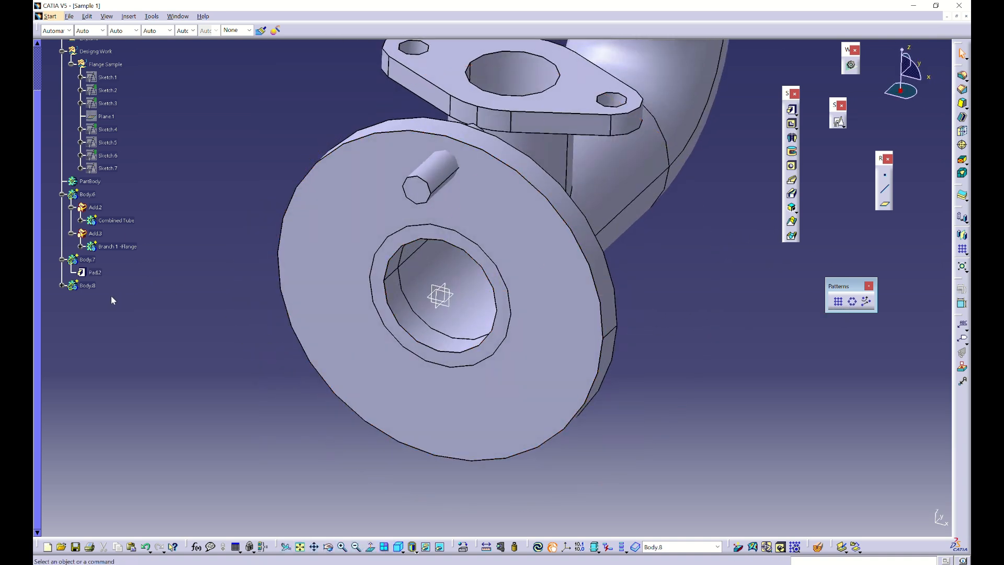
pyautogui.click(61, 286)
pyautogui.click(853, 302)
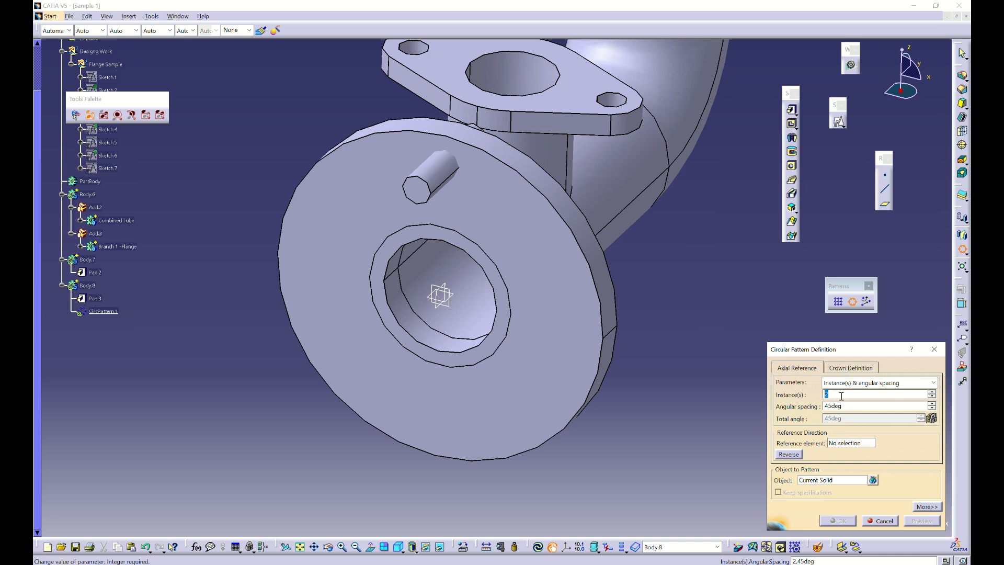
pyautogui.write('4')
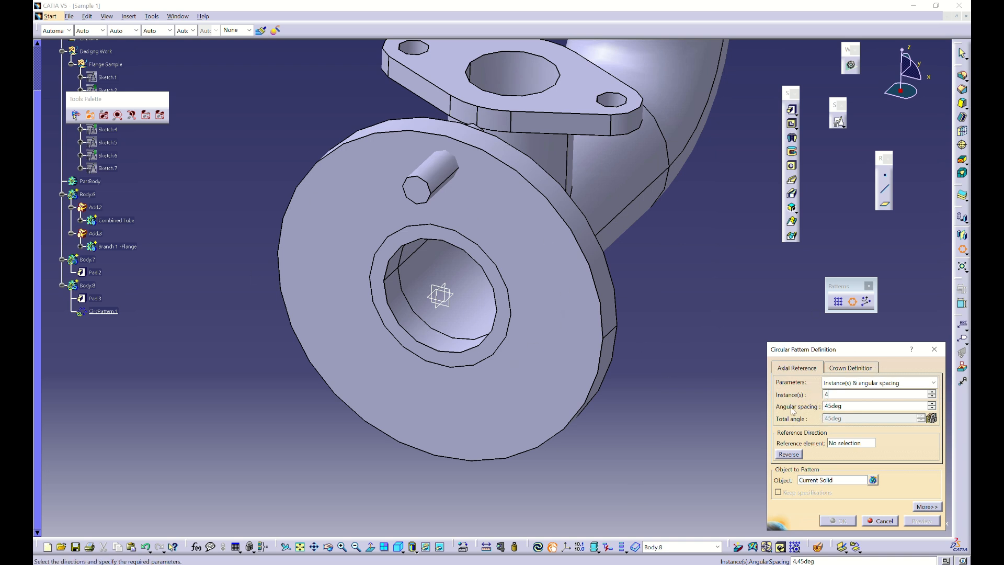
pyautogui.click(860, 405)
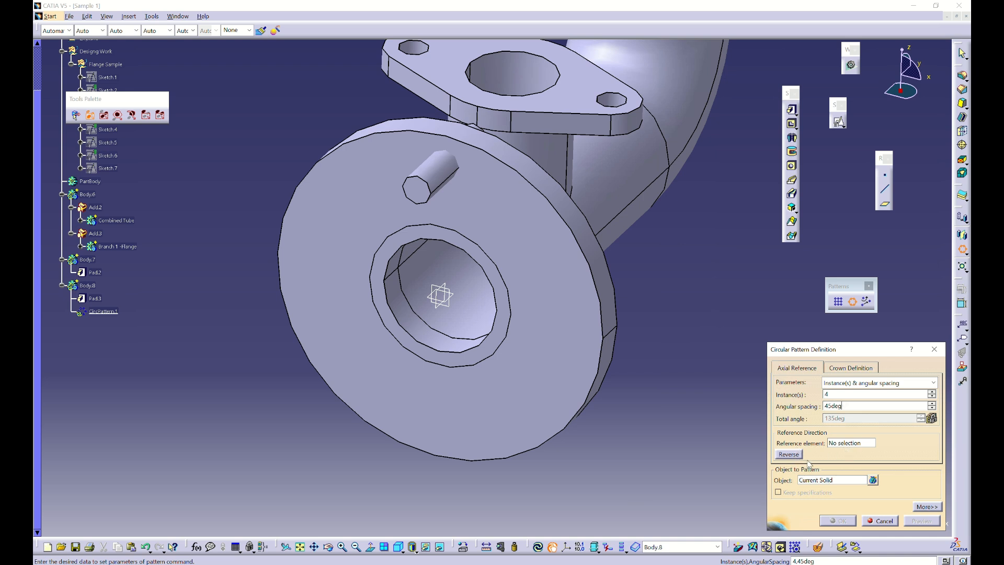
# Use the zx plane at the flange's centre as the circular pattern's reference element
pyautogui.click(857, 444)
pyautogui.moveTo(519, 415); pyautogui.dragTo(491, 220, button='middle')
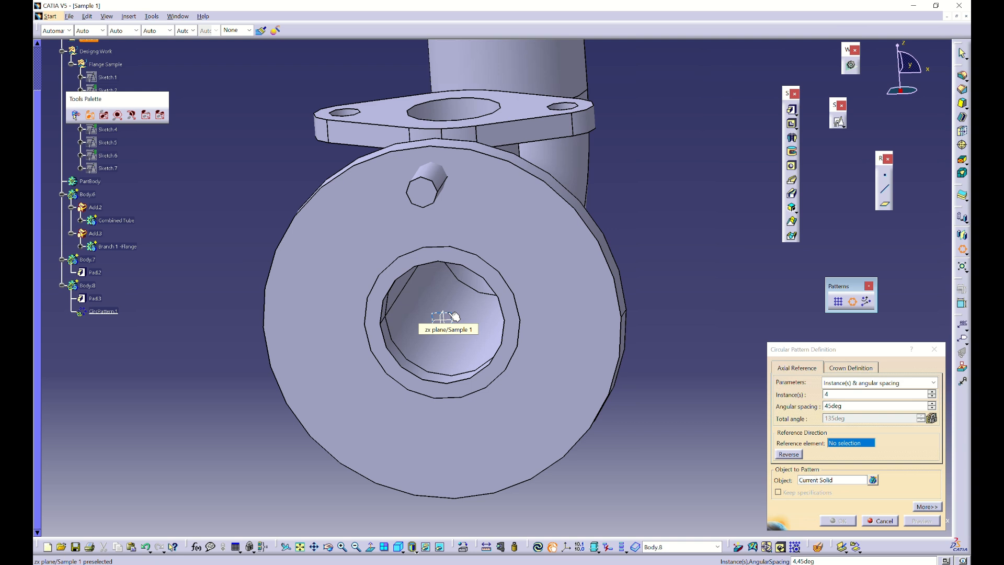
pyautogui.click(454, 317)
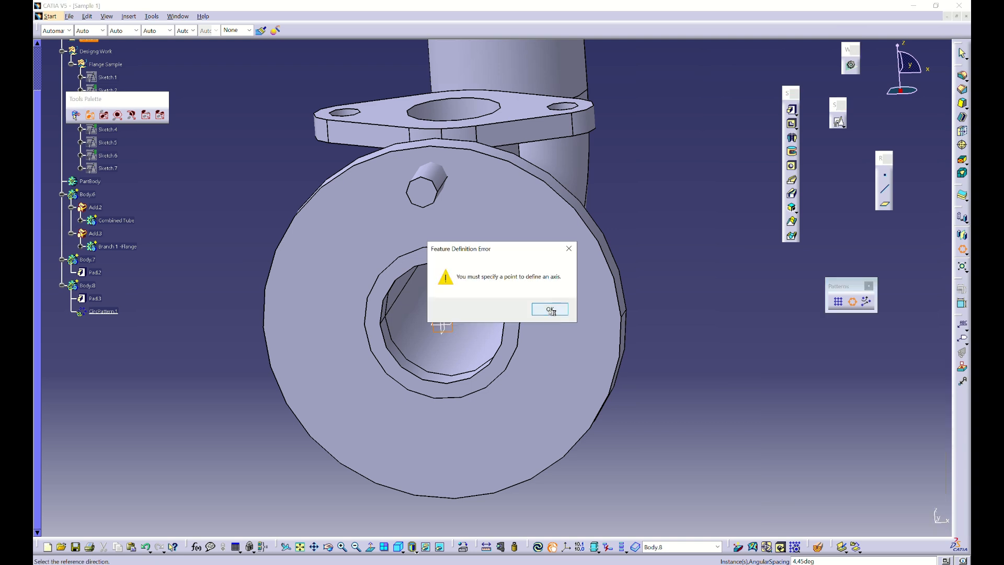
pyautogui.click(550, 309)
pyautogui.moveTo(478, 365); pyautogui.dragTo(517, 362, button='middle')
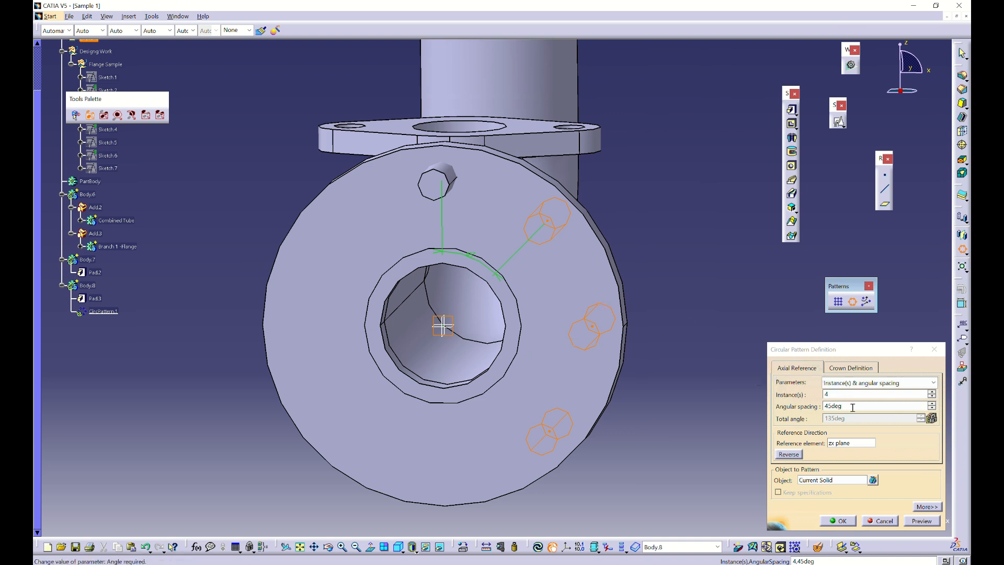
# Set the circular pattern's angular spacing to 90 deg
pyautogui.doubleClick(837, 405)
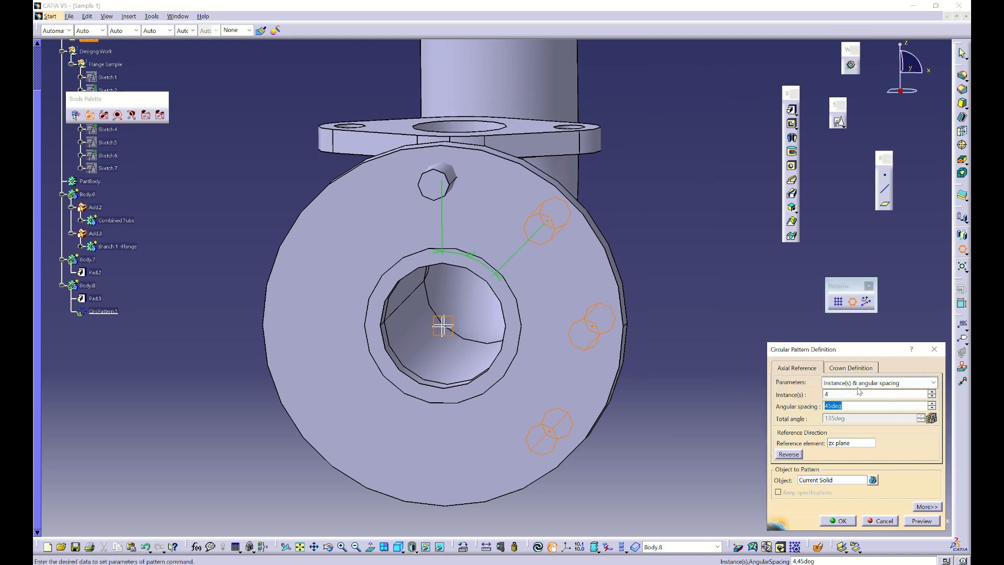
pyautogui.write('90')
pyautogui.press('Return')
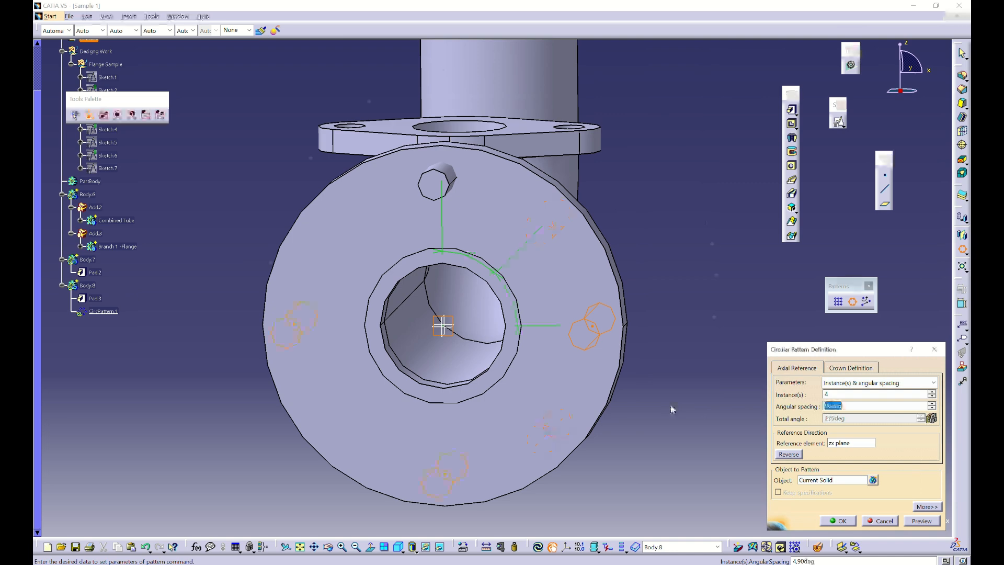
pyautogui.moveTo(416, 360); pyautogui.dragTo(313, 392, button='middle')
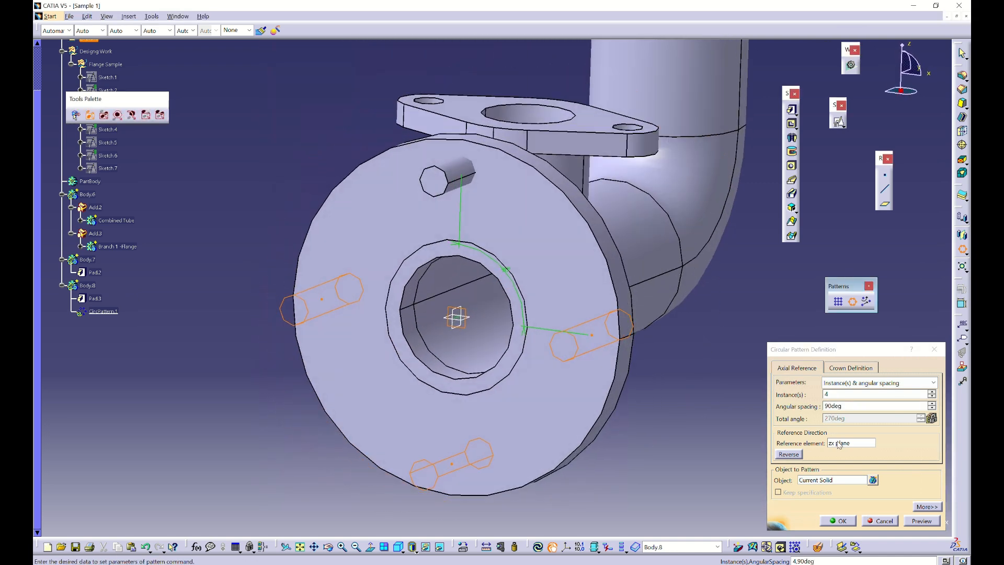
# Review the circular pattern's reference element and extended options, and create the pattern of cylinders on the flange
pyautogui.click(840, 445)
pyautogui.moveTo(502, 304); pyautogui.dragTo(601, 319, button='middle')
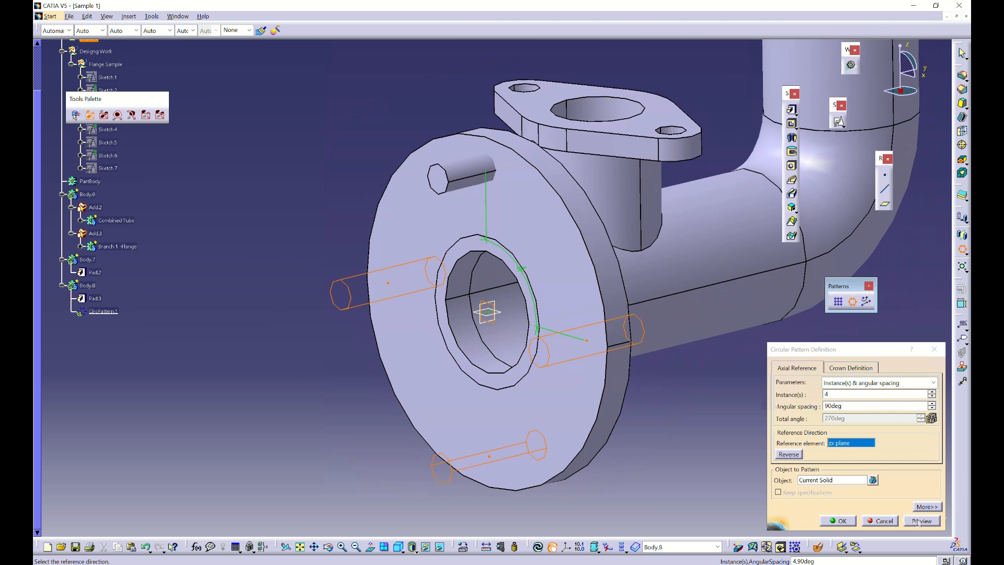
pyautogui.click(927, 507)
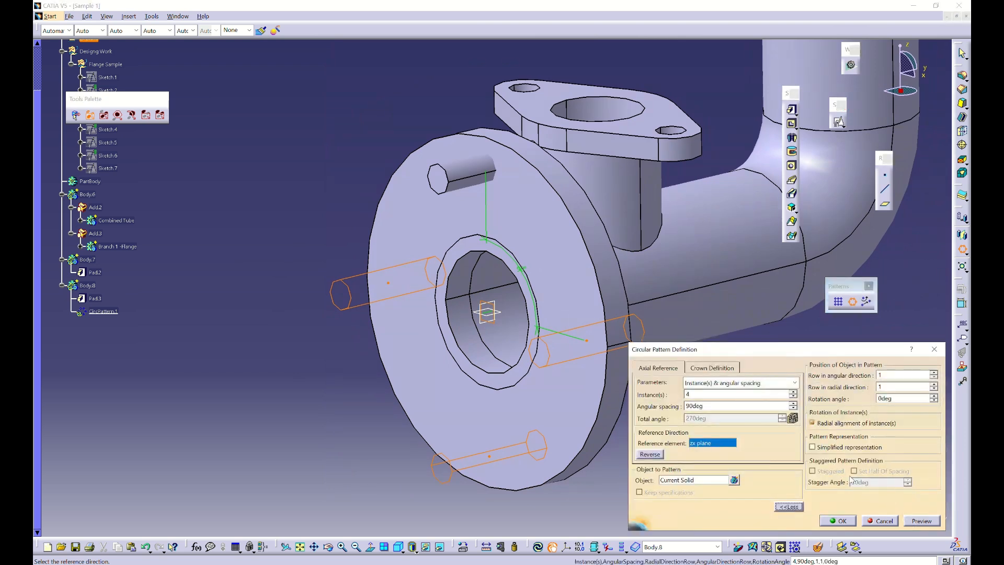
pyautogui.click(787, 507)
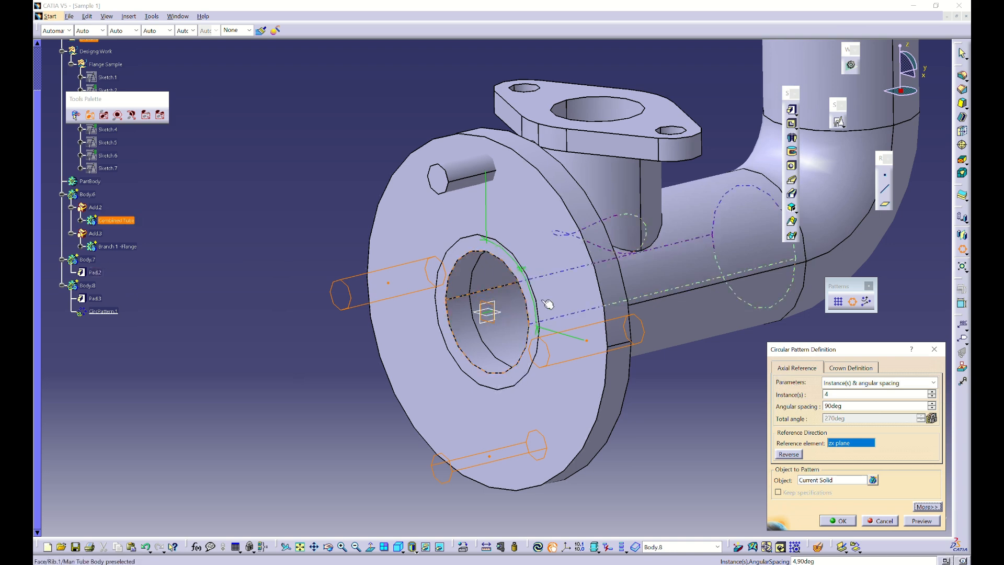
pyautogui.moveTo(569, 376); pyautogui.dragTo(587, 276, button='middle')
pyautogui.moveTo(478, 353); pyautogui.dragTo(465, 338, button='middle')
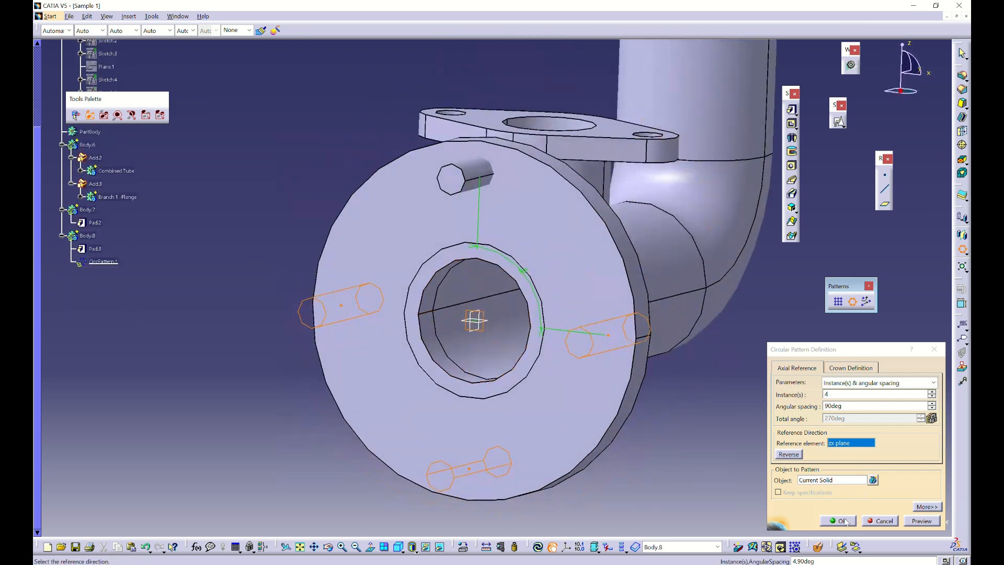
pyautogui.click(840, 521)
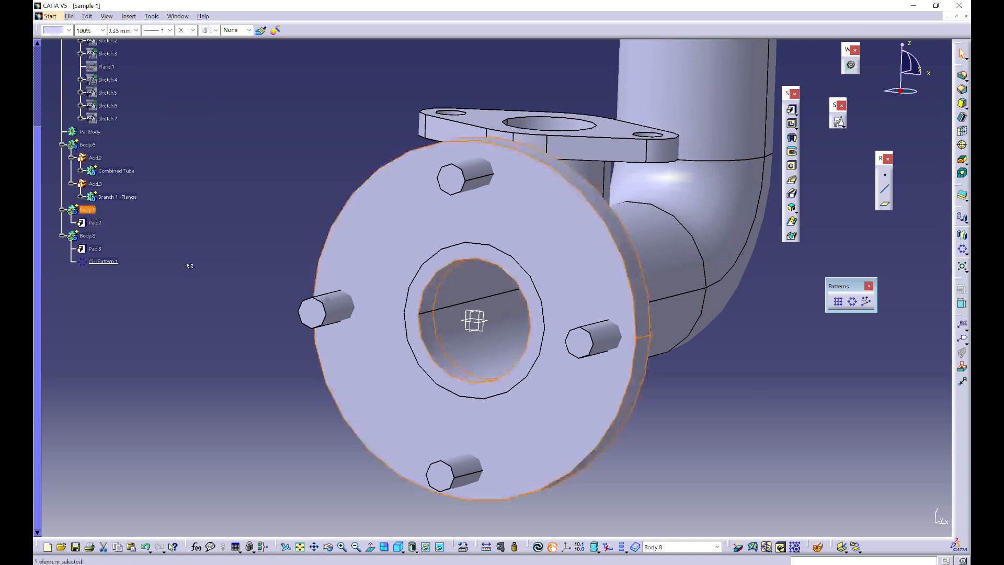
# Insert another new body into the part for combining the round flange with the patterned cylinders
pyautogui.click(87, 209)
pyautogui.rightClick(85, 235)
pyautogui.click(170, 208)
pyautogui.click(126, 16)
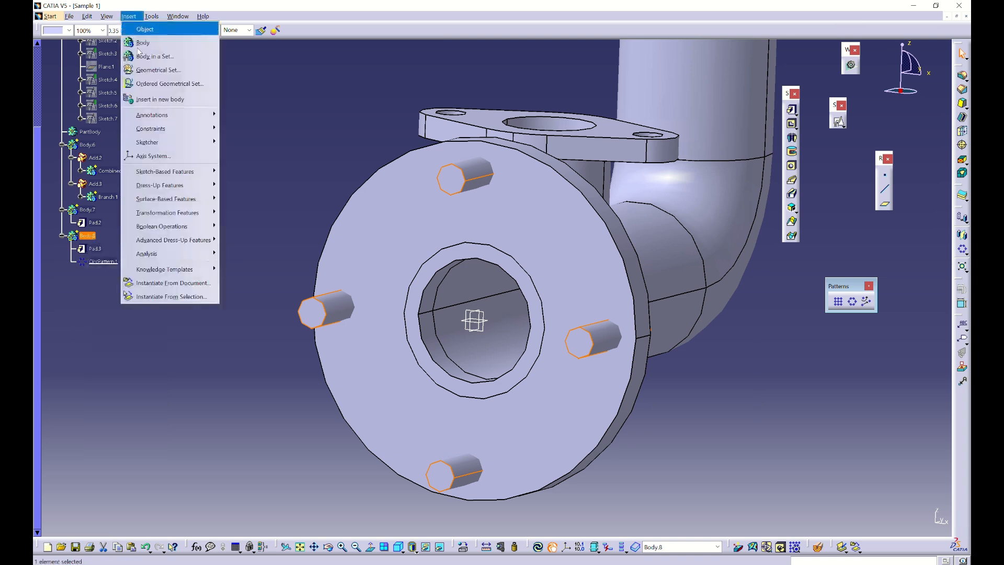
pyautogui.click(140, 44)
# Add the round flange body and the patterned cylinder body together into the new empty body with a Boolean Add
pyautogui.click(87, 209)
pyautogui.keyDown('ctrl'); pyautogui.click(87, 235); pyautogui.keyUp('ctrl')
pyautogui.rightClick(93, 235)
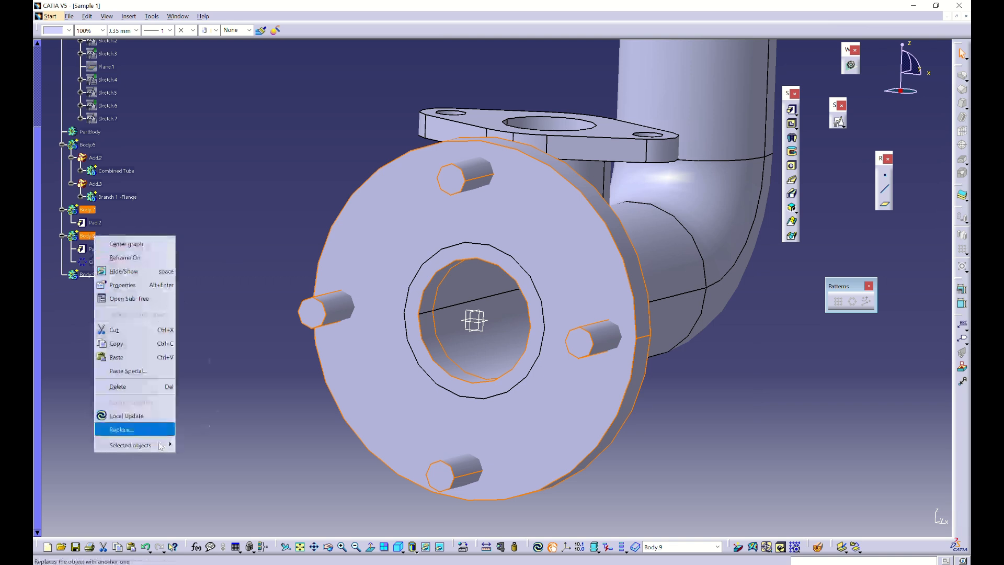
pyautogui.moveTo(162, 445)
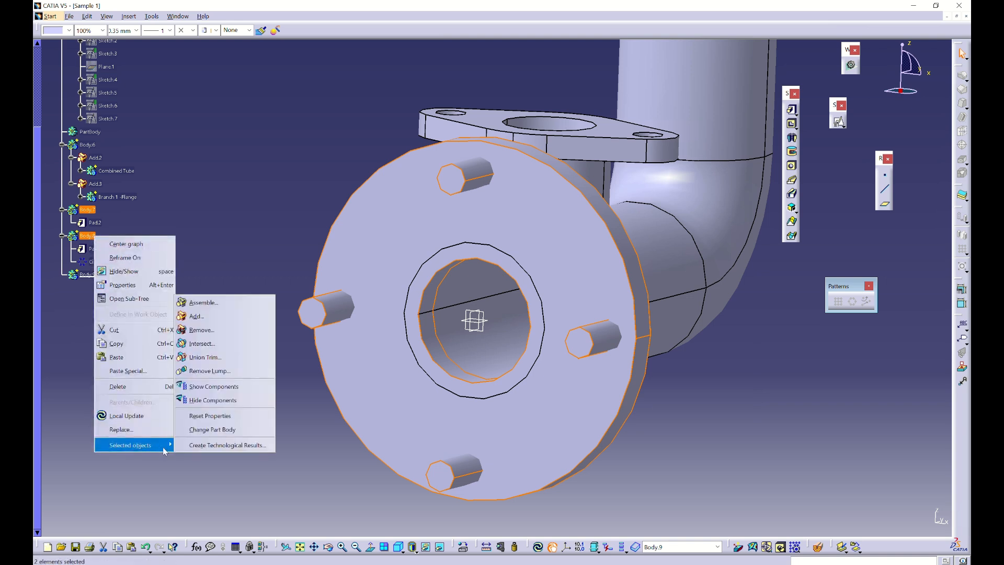
pyautogui.click(195, 316)
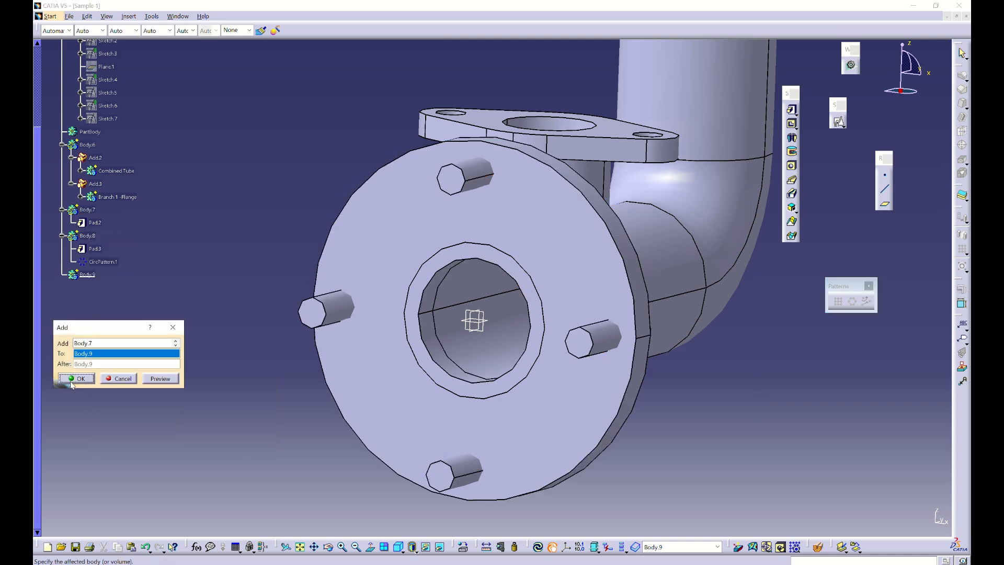
pyautogui.click(77, 378)
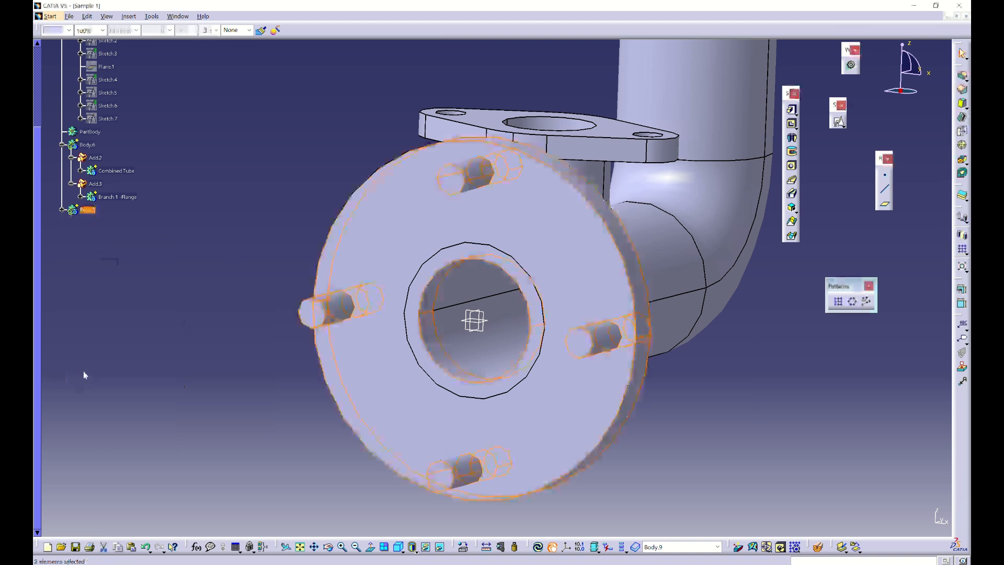
# Change the patterned cylinders' Boolean Add in the combined flange body to a Remove operation
pyautogui.click(61, 210)
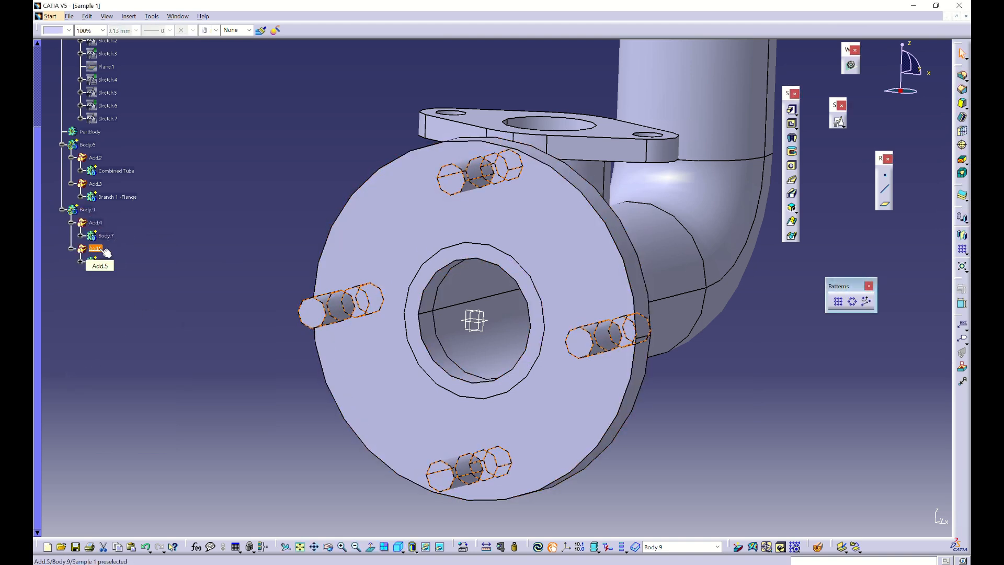
pyautogui.rightClick(101, 253)
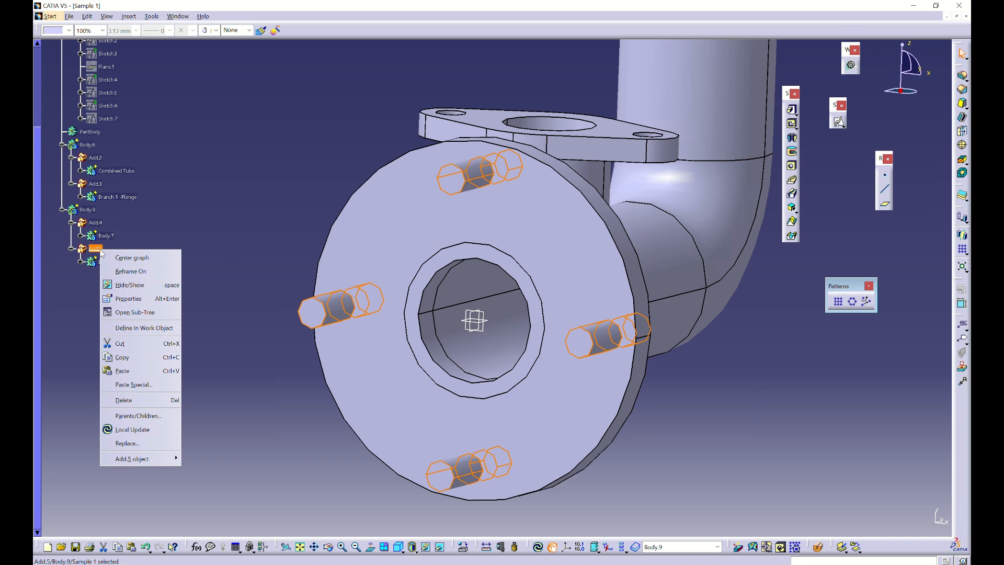
pyautogui.moveTo(158, 461)
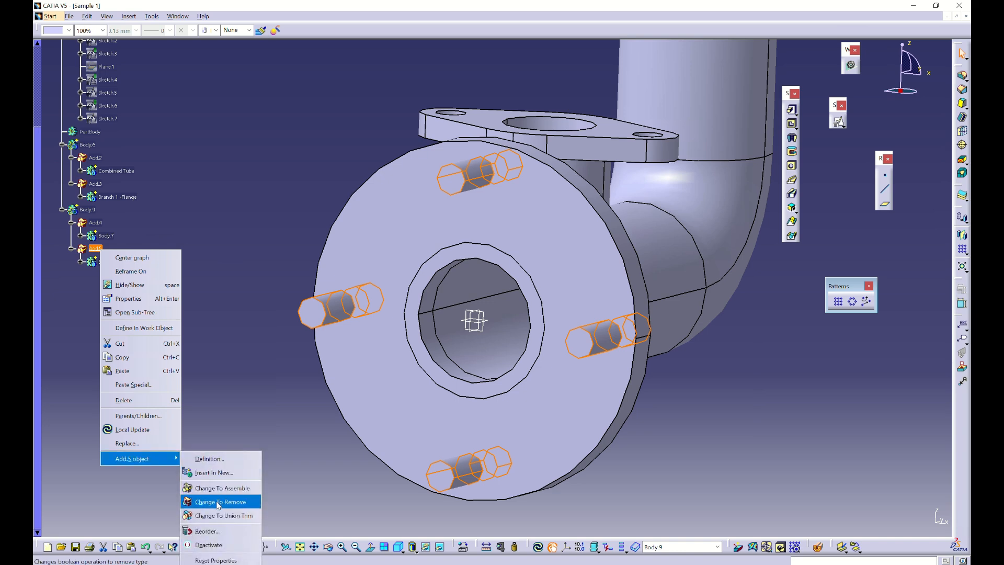
# Change the Add.5 boolean operation to Remove so Body.8 cuts the four bolt holes in the round flange
pyautogui.click(216, 501)
pyautogui.moveTo(540, 336); pyautogui.dragTo(692, 343, button='middle')
pyautogui.moveTo(634, 363); pyautogui.dragTo(672, 323, button='middle')
pyautogui.moveTo(525, 341)
pyautogui.mouseDown(button='middle')
pyautogui.moveTo(533, 341)
pyautogui.moveTo(471, 511)
pyautogui.mouseUp(button='middle')
# Make the Flange Sample set the work object and create a positioned sketch on the yz plane with implicit origin and orientation
pyautogui.hotkey('alt', 'Tab')
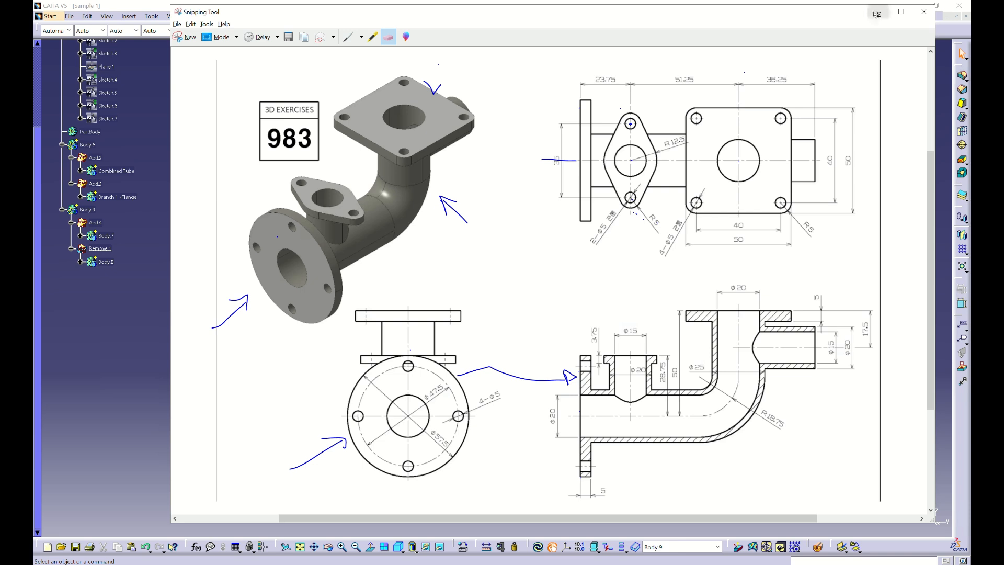
pyautogui.click(878, 11)
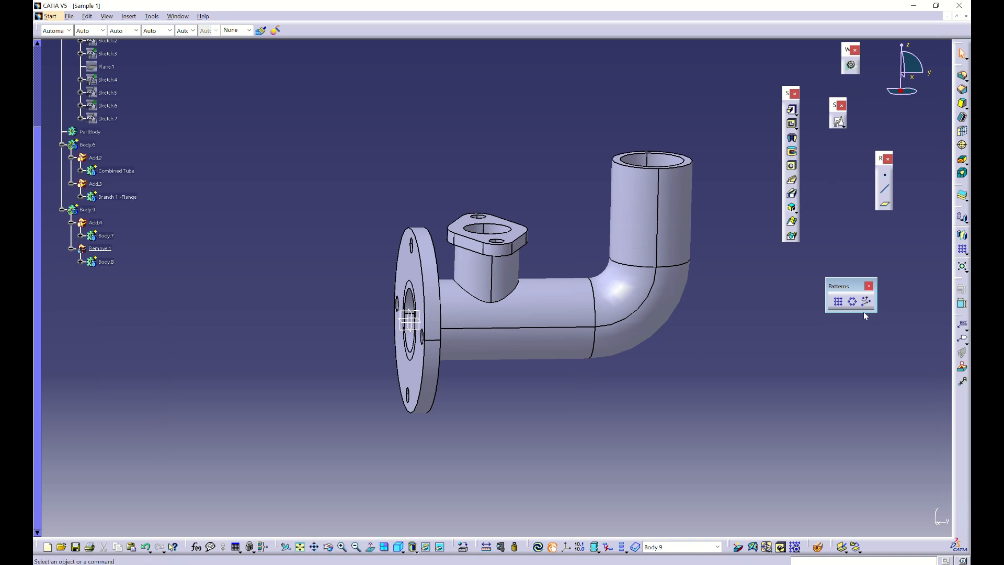
pyautogui.scroll(4, 119, 231)
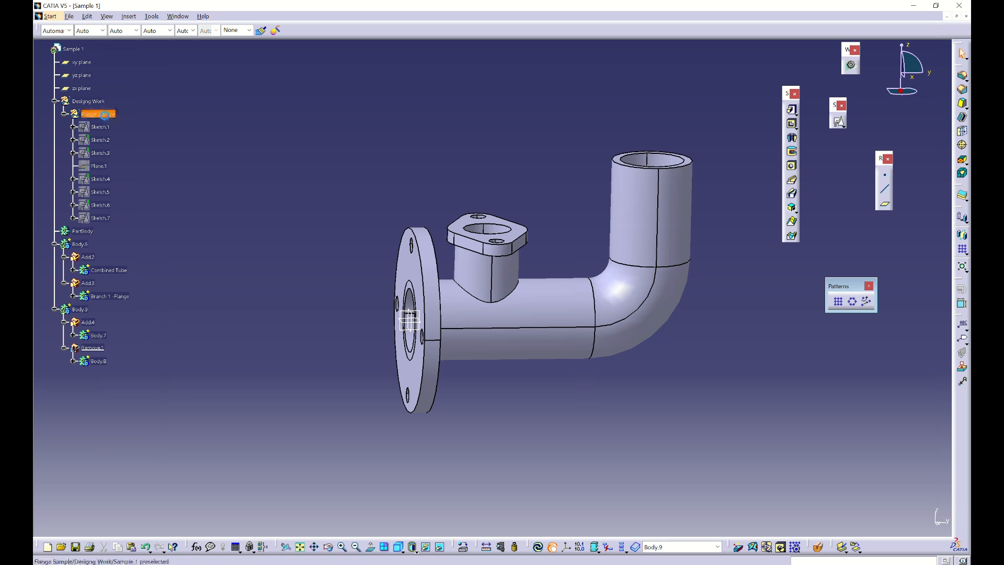
pyautogui.rightClick(106, 115)
pyautogui.click(160, 196)
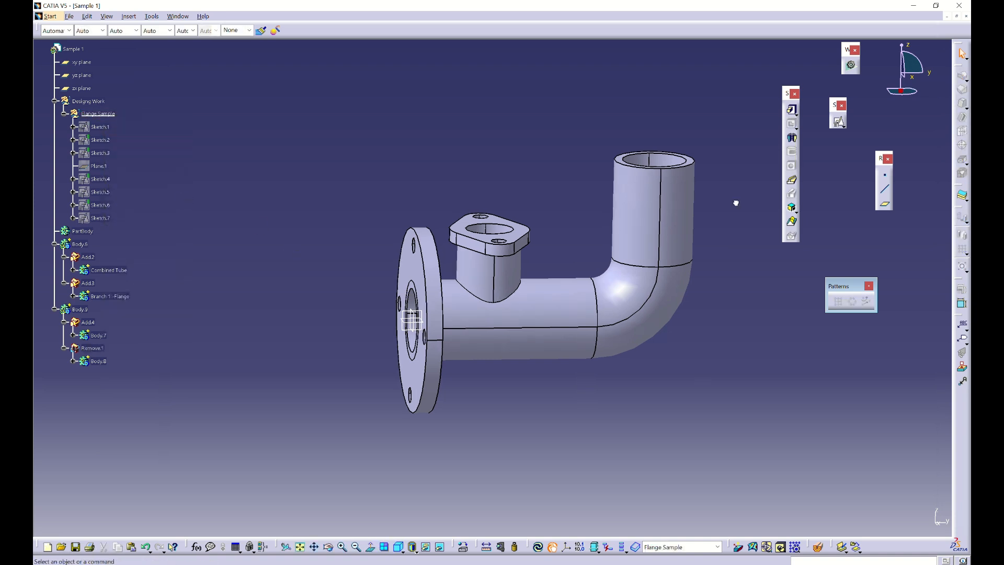
pyautogui.click(838, 124)
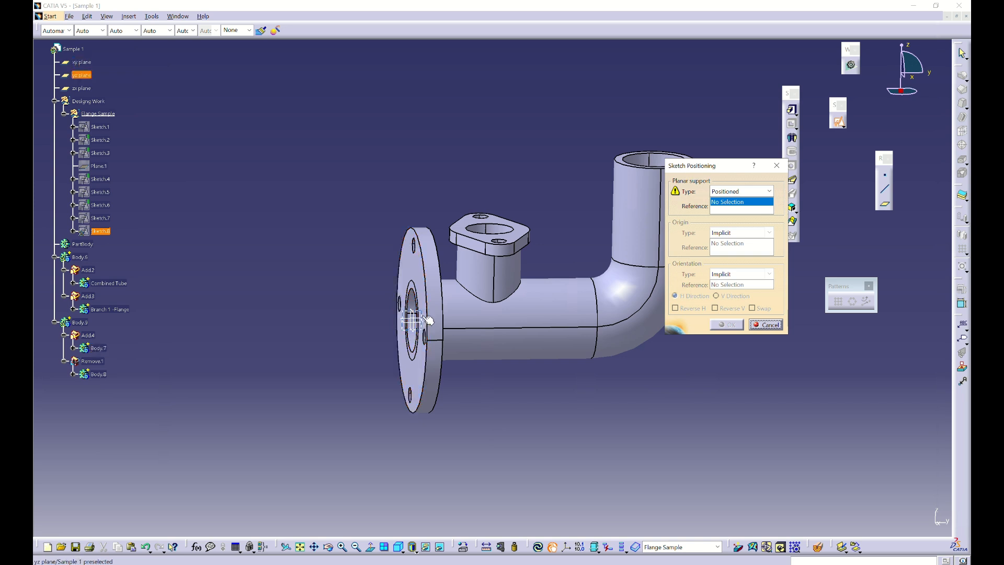
pyautogui.click(428, 320)
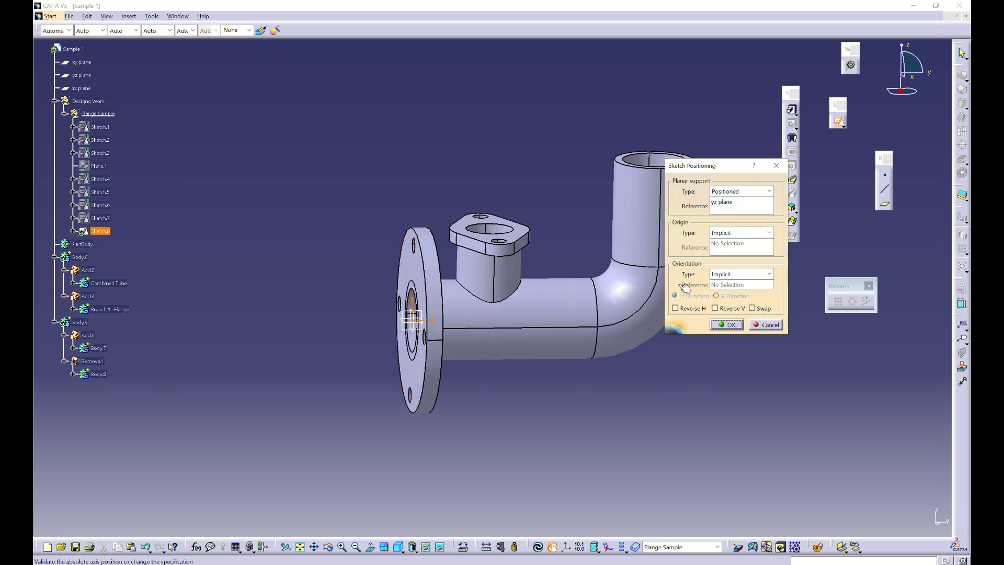
pyautogui.moveTo(566, 317); pyautogui.dragTo(553, 313, button='middle')
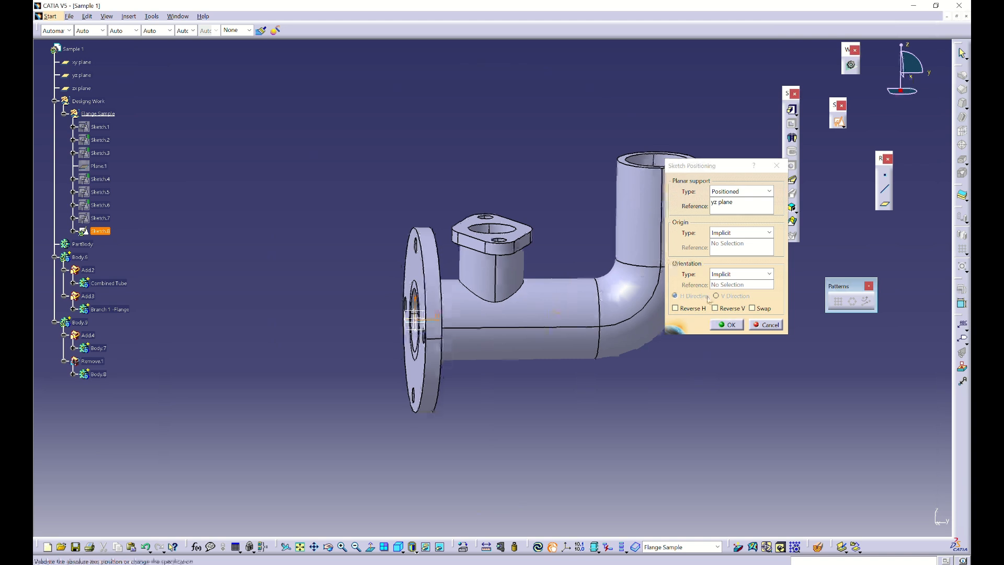
pyautogui.click(726, 325)
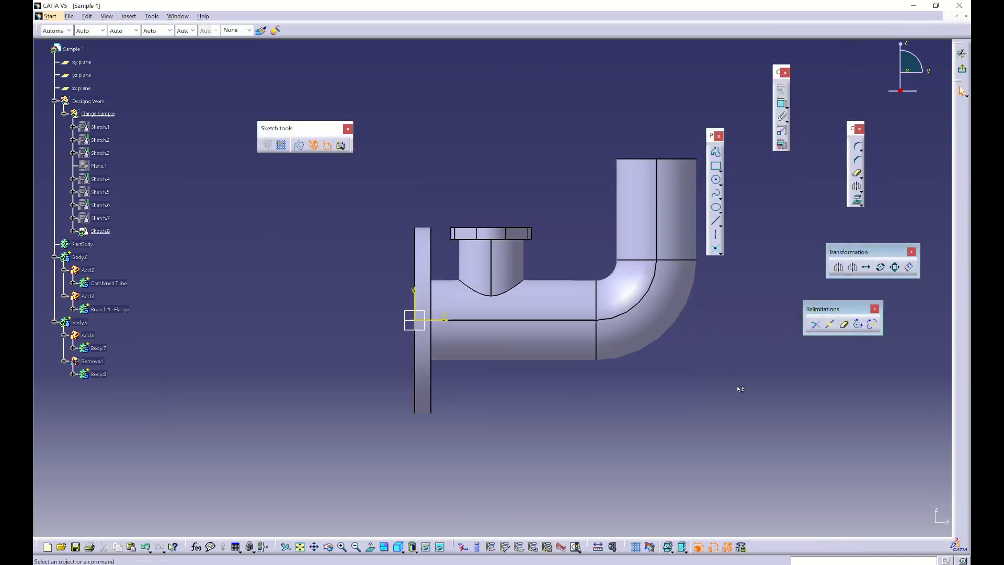
# Consult the reference drawing for the side branch, flip the sketch view to the opposite side and cut the part by the sketch plane
pyautogui.hotkey('alt', 'Tab')
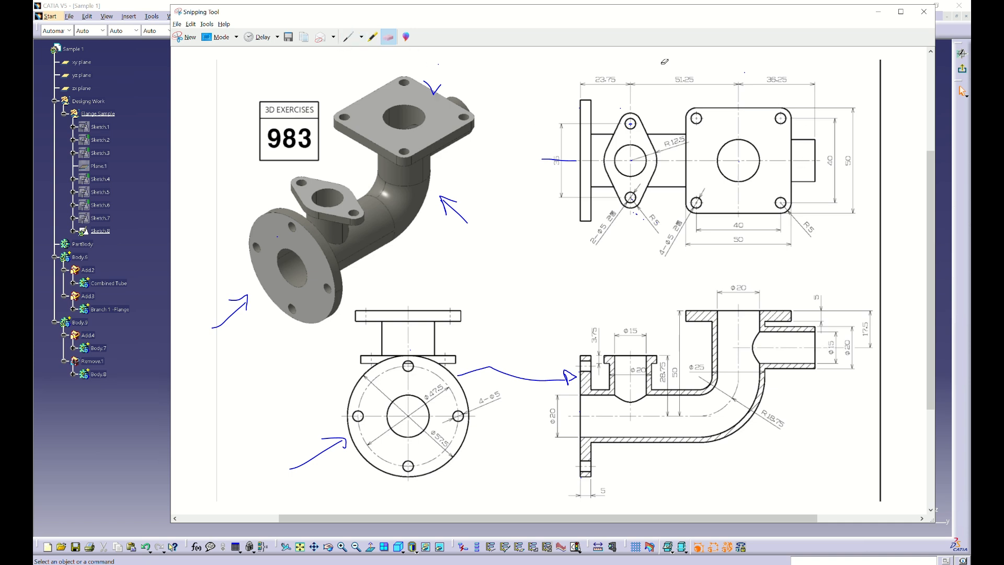
pyautogui.click(348, 38)
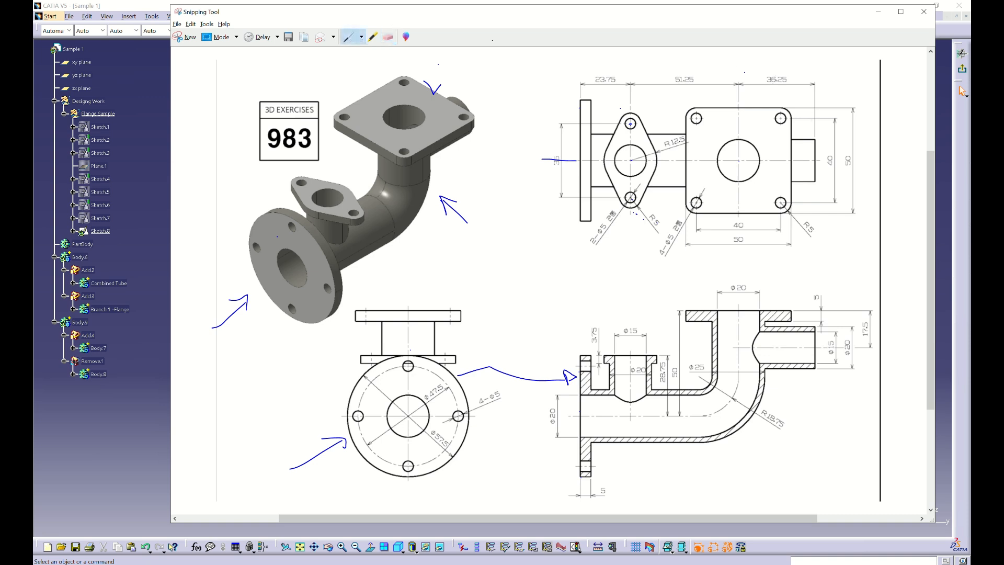
pyautogui.click(393, 36)
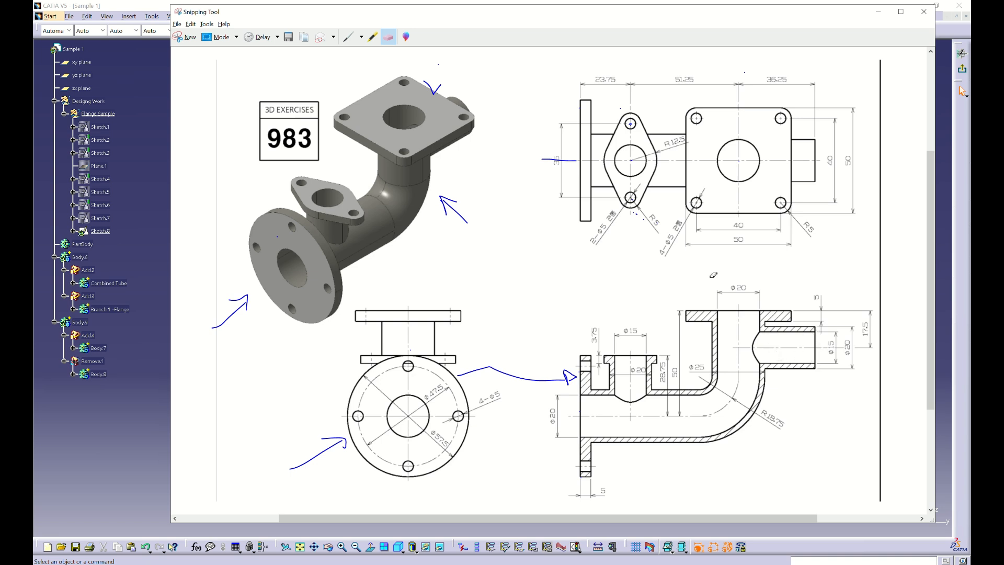
pyautogui.click(878, 12)
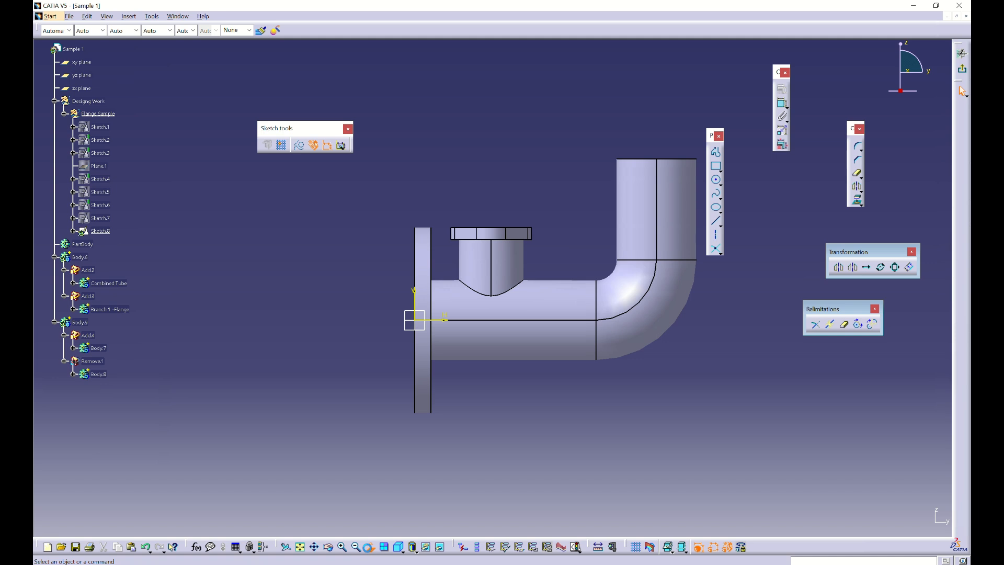
pyautogui.click(369, 547)
pyautogui.click(650, 546)
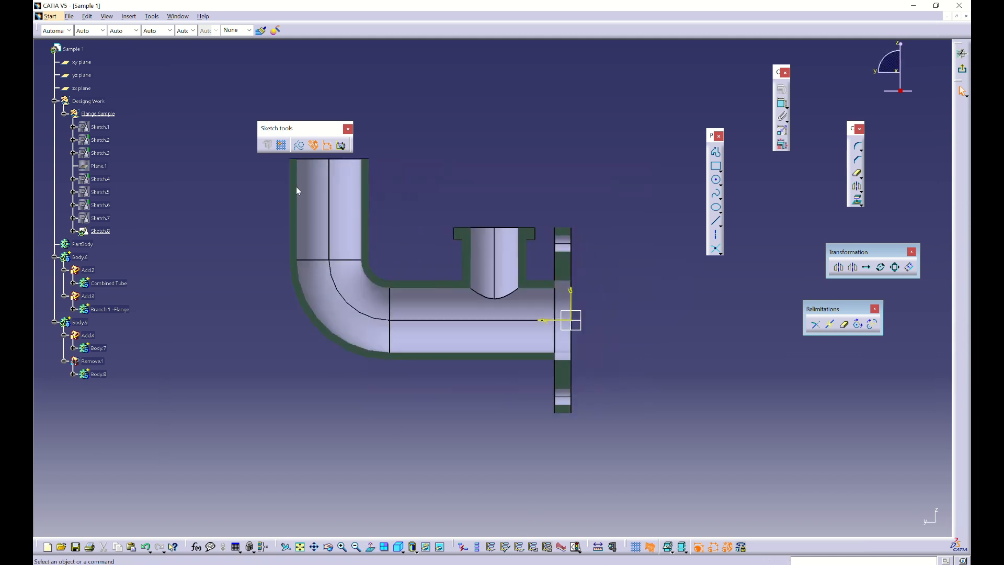
pyautogui.moveTo(316, 125); pyautogui.dragTo(432, 95)
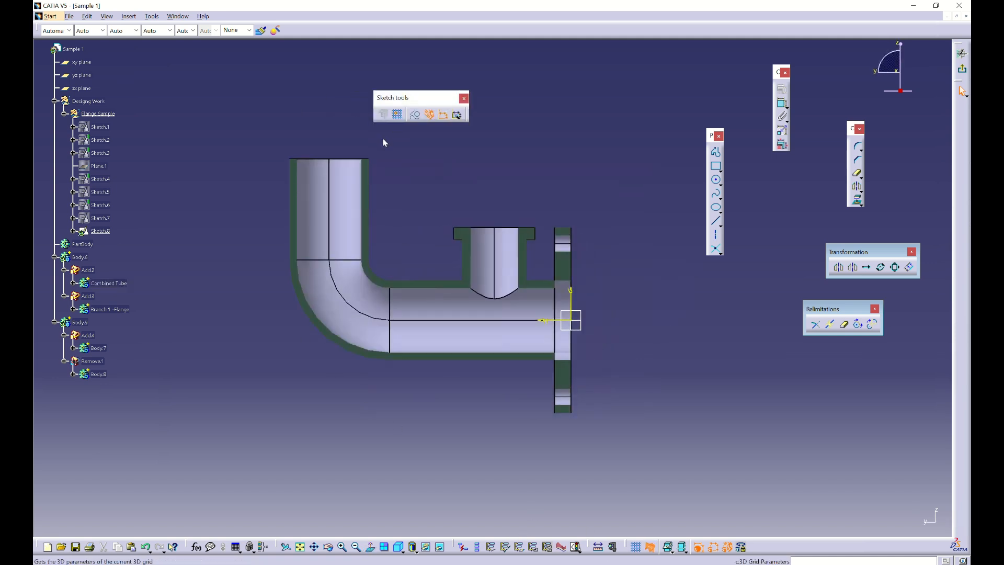
# Show Sketch.1 and project its vertical centreline segment into the current sketch
pyautogui.rightClick(99, 127)
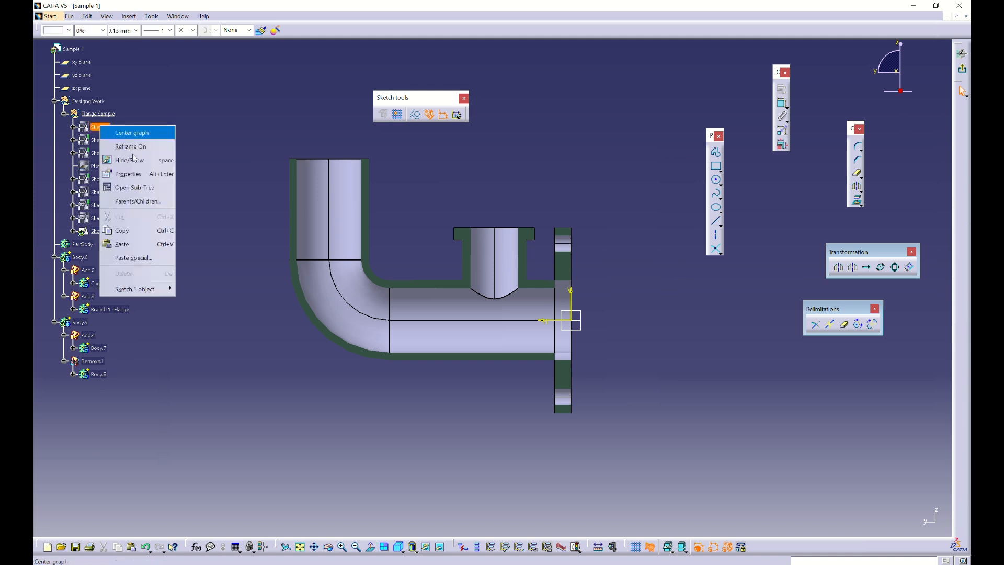
pyautogui.click(134, 160)
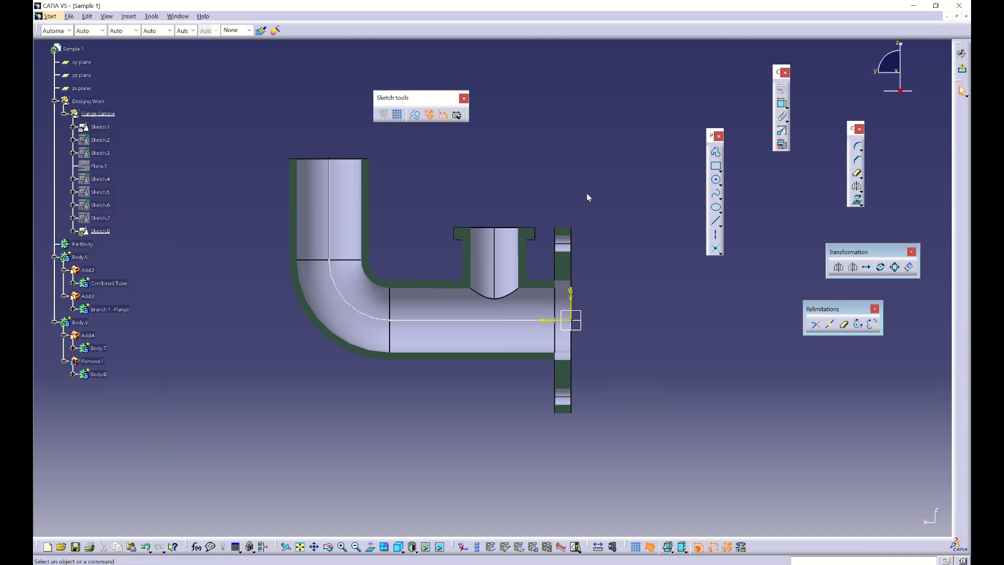
pyautogui.click(855, 205)
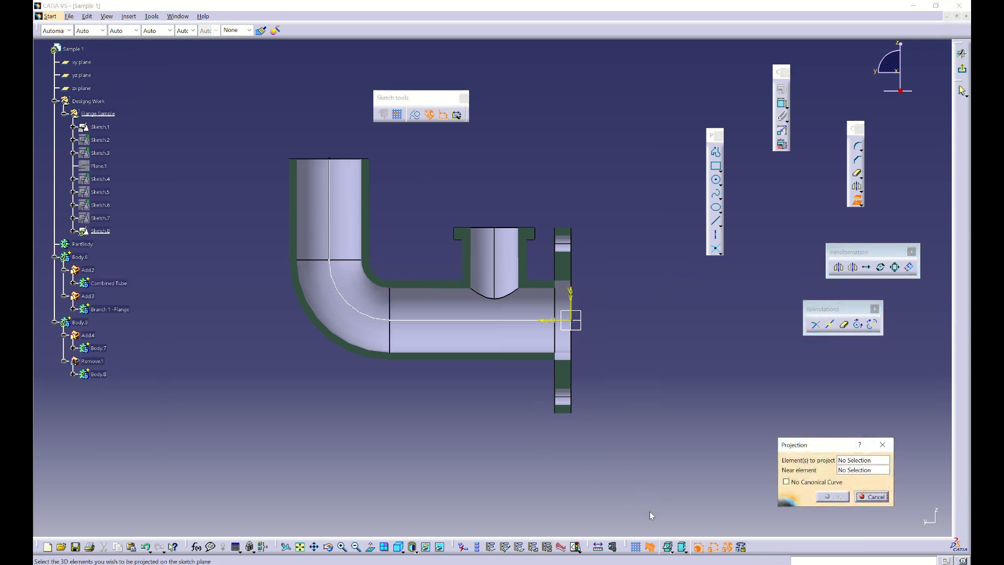
pyautogui.click(330, 200)
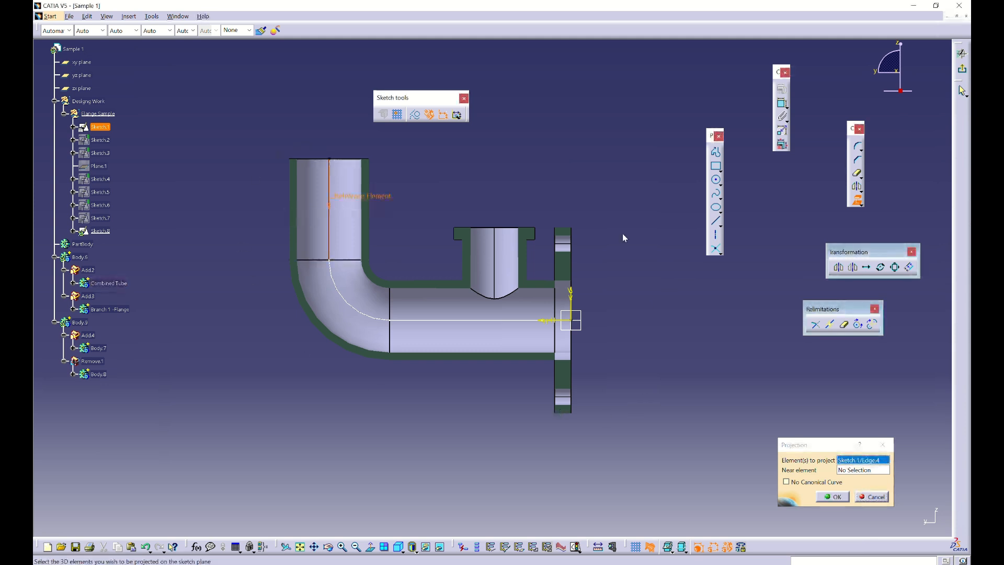
pyautogui.click(672, 552)
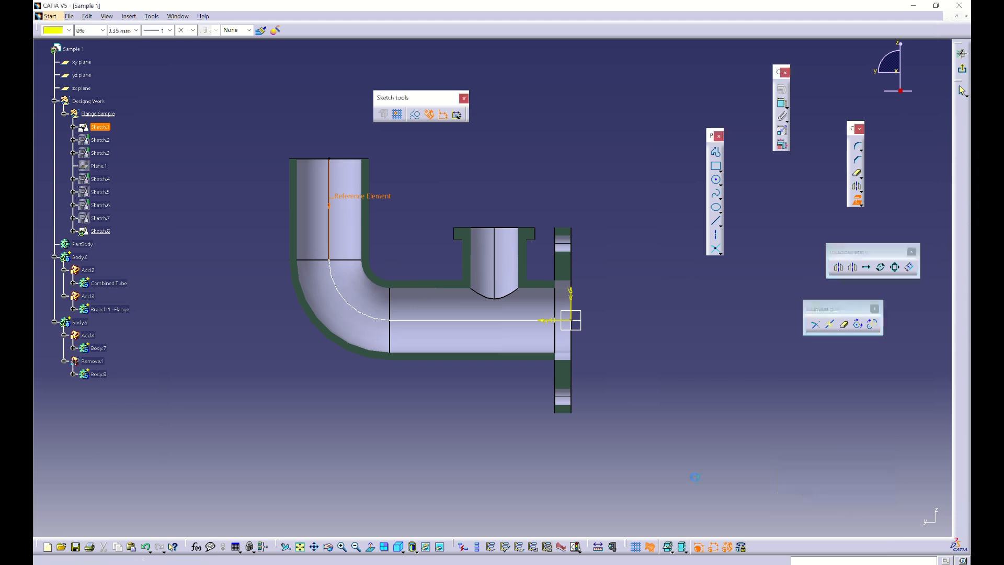
pyautogui.click(836, 497)
pyautogui.press('Escape')
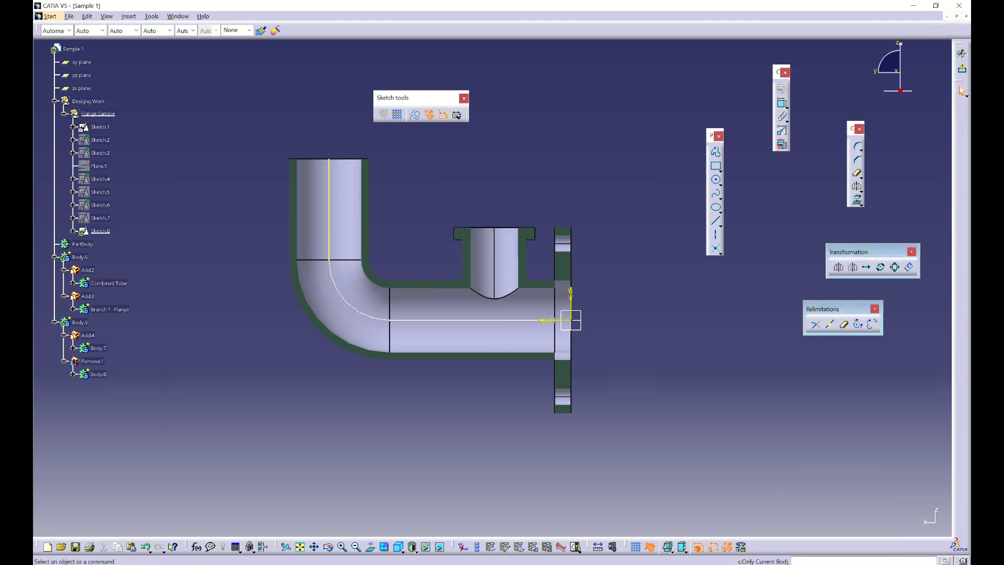
# Sketch a horizontal line about 30 mm long from the upper end of the vertical centreline towards the round flange
pyautogui.hotkey('alt', 'Tab')
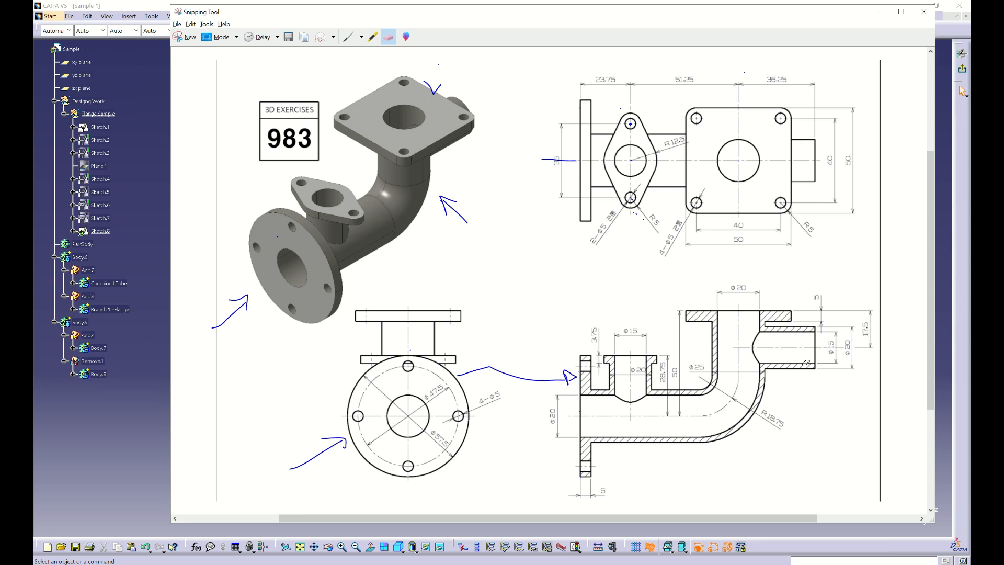
pyautogui.click(878, 12)
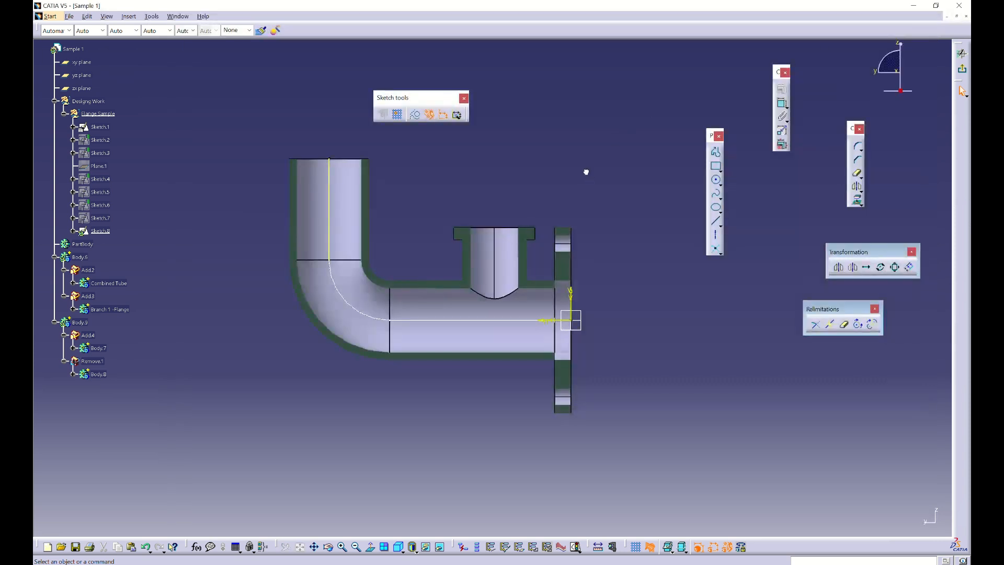
pyautogui.click(717, 222)
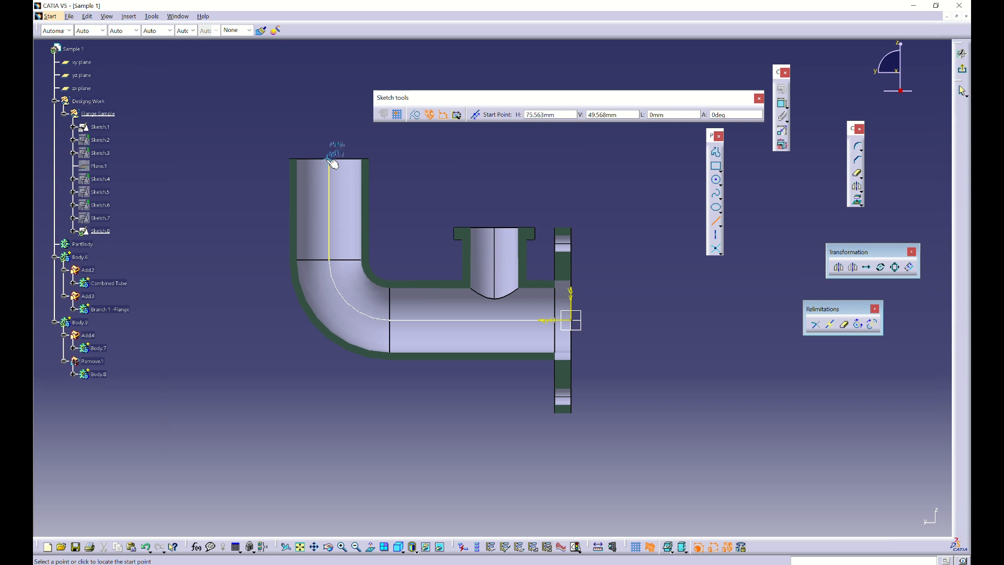
pyautogui.click(330, 159)
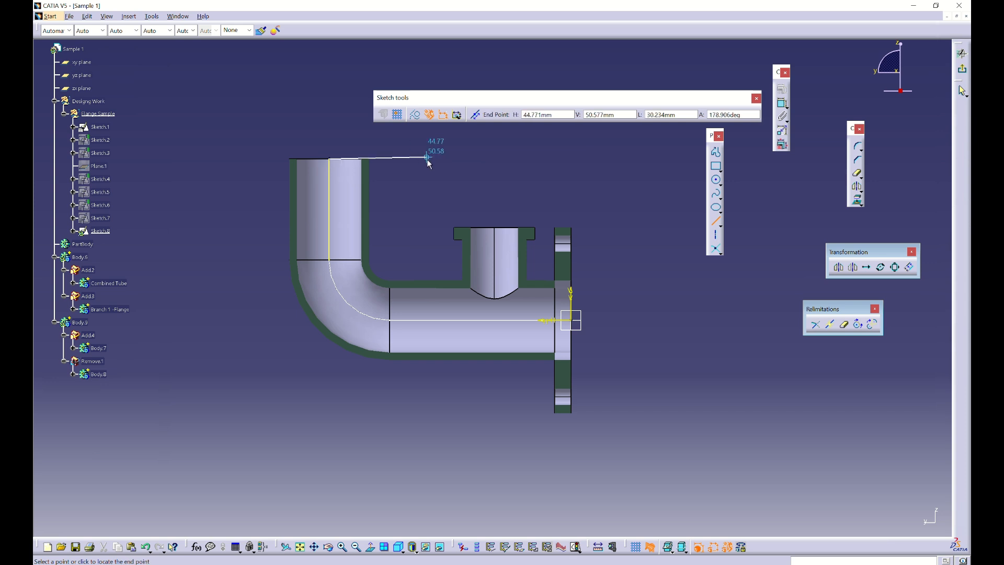
pyautogui.click(428, 158)
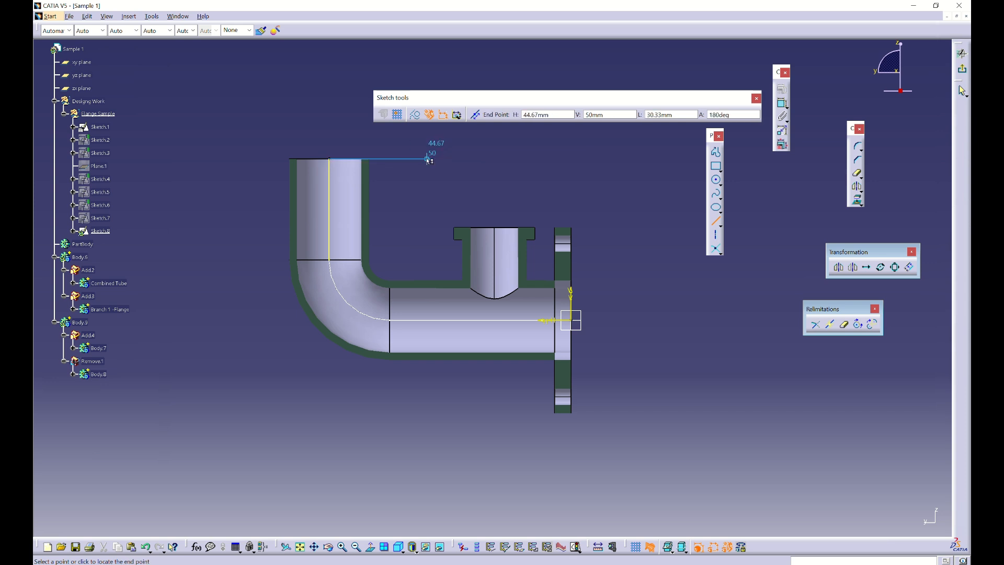
# Offset the horizontal line 17.5 mm downward from the pipe's upper end
pyautogui.click(783, 144)
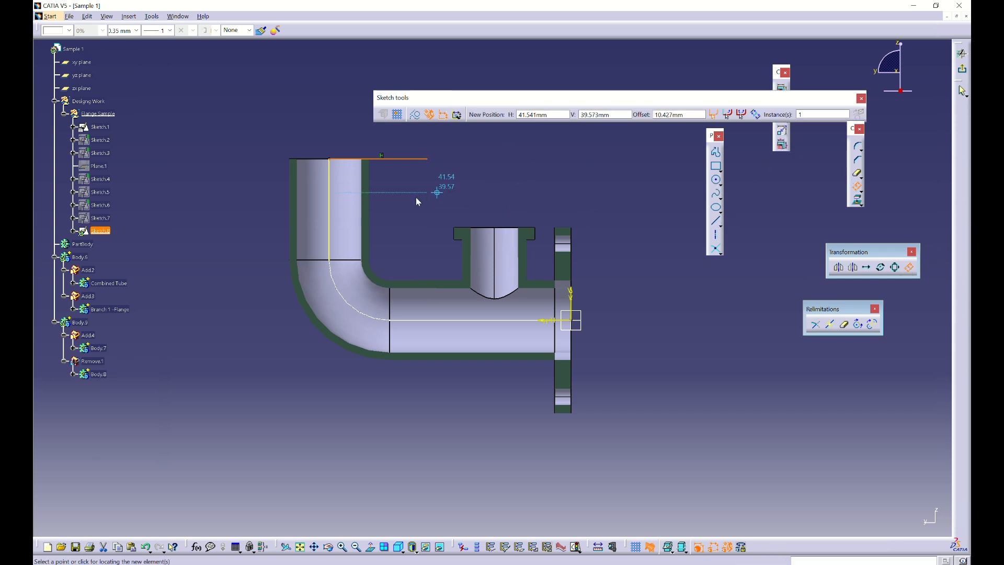
pyautogui.press('Tab')
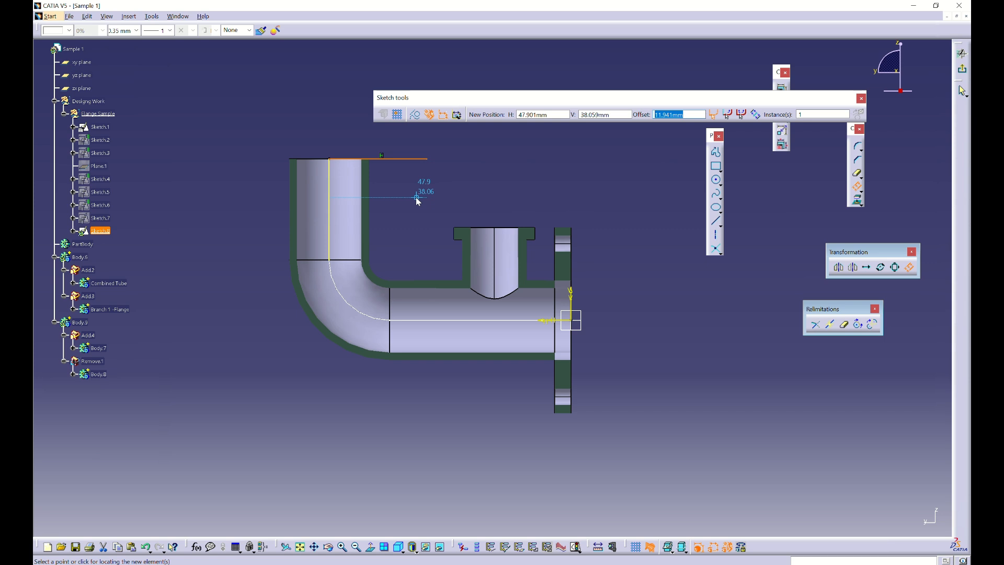
pyautogui.write('17.5')
pyautogui.press('Return')
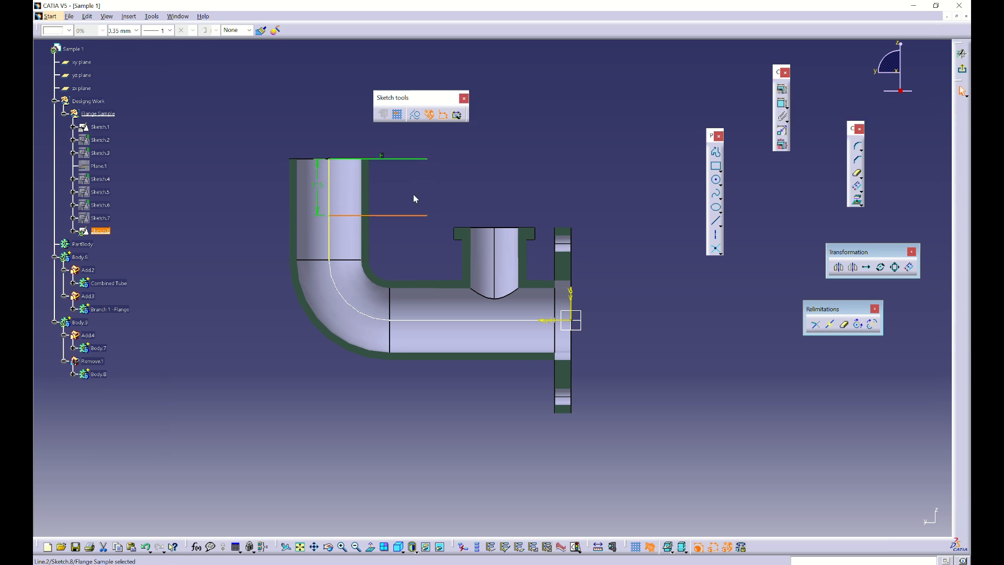
# Convert the upper horizontal line and the projected vertical line to construction elements
pyautogui.click(407, 159)
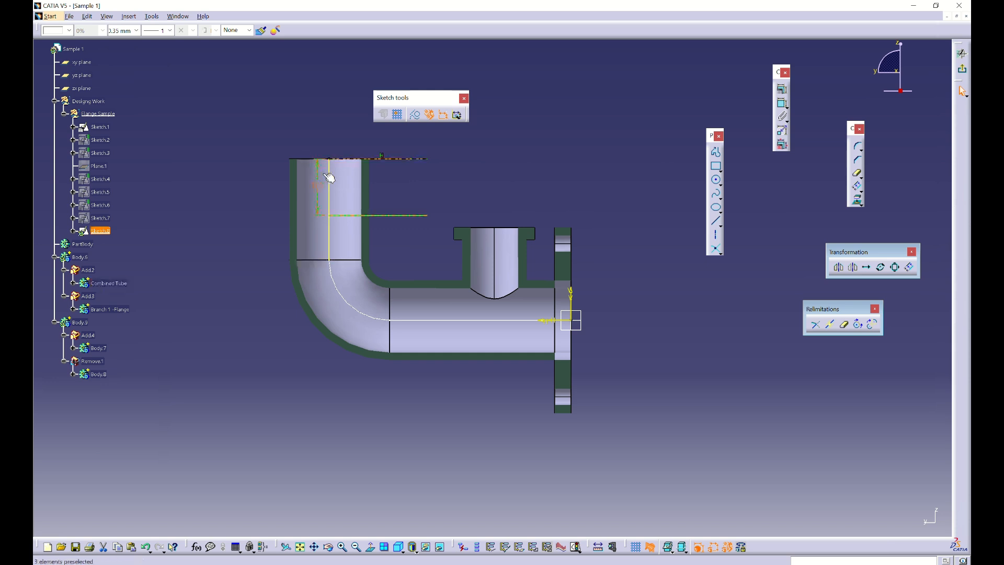
pyautogui.keyDown('ctrl'); pyautogui.click(330, 179); pyautogui.keyUp('ctrl')
pyautogui.click(415, 114)
pyautogui.click(464, 169)
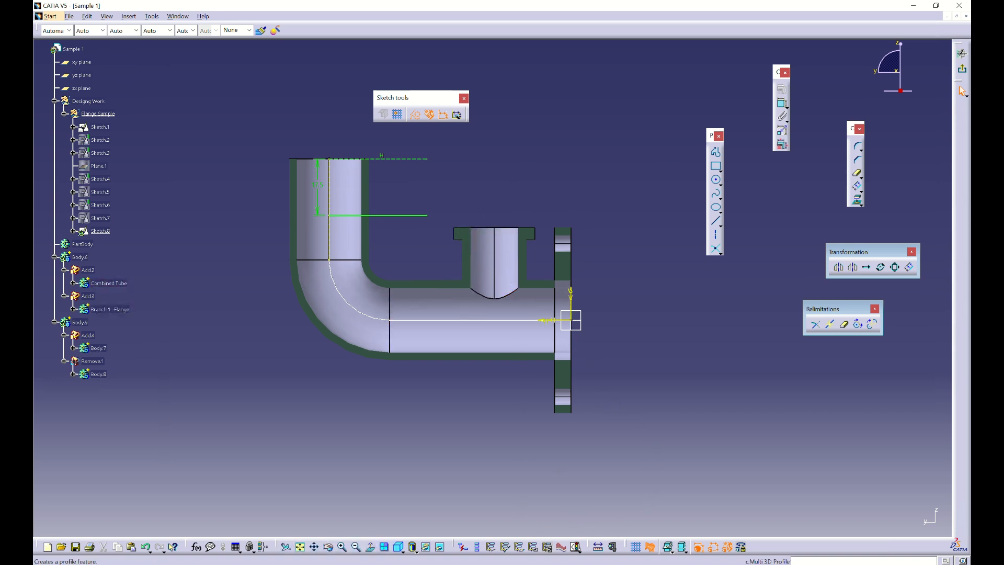
# Check the branch length on the reference drawing and set the offset line's length to 36.25 mm
pyautogui.hotkey('alt', 'Tab')
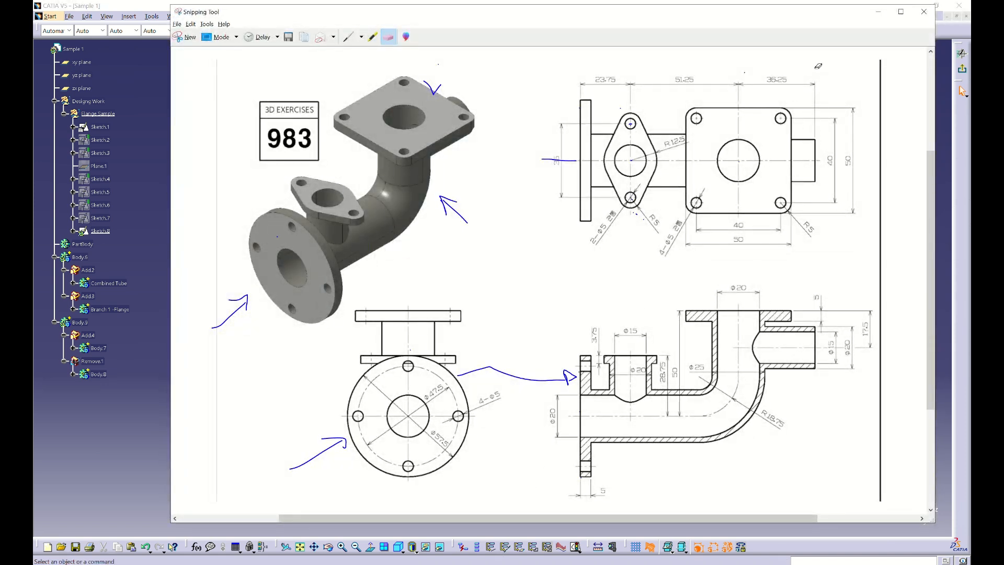
pyautogui.click(944, 135)
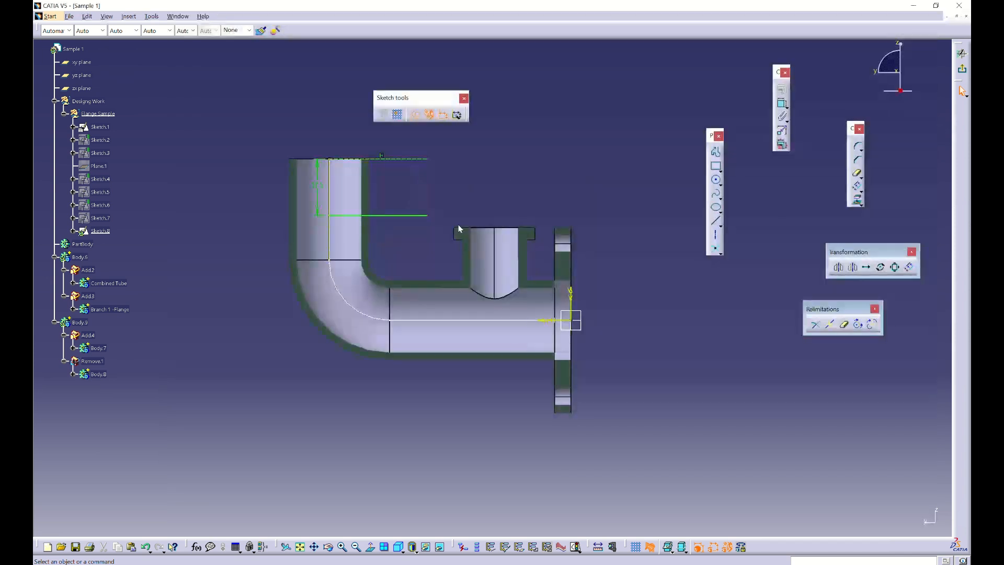
pyautogui.doubleClick(397, 215)
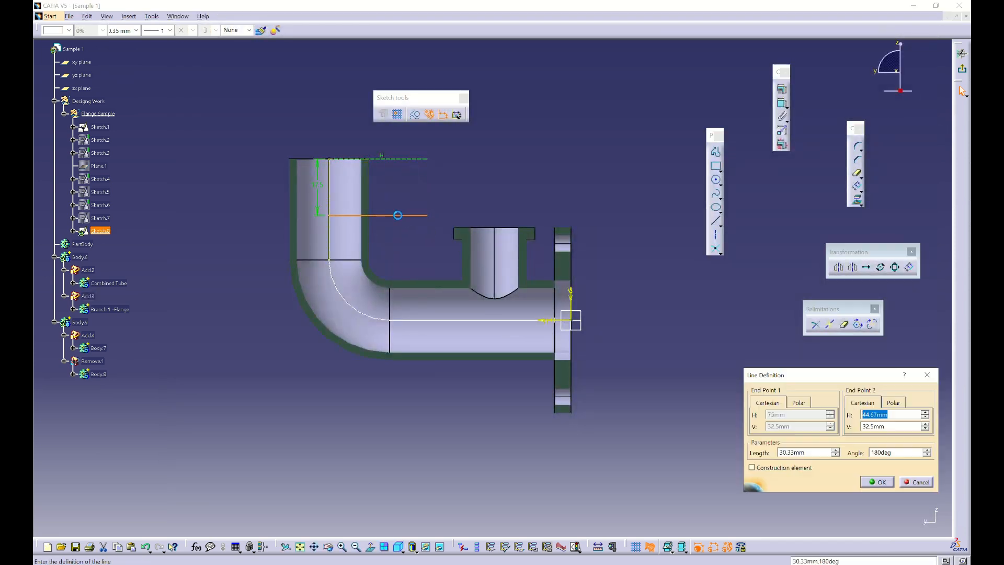
pyautogui.doubleClick(795, 451)
pyautogui.write('36.25')
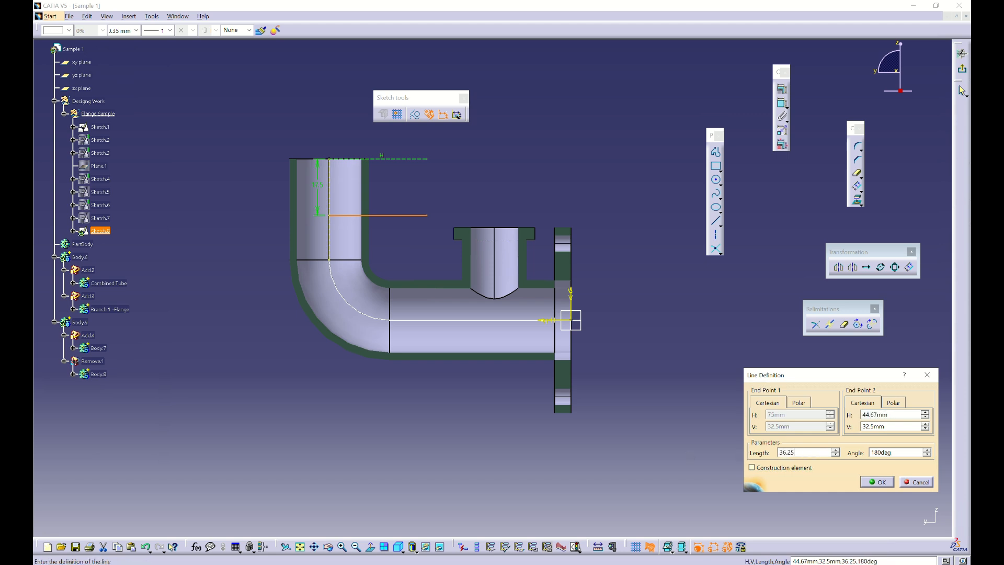
pyautogui.press('Return')
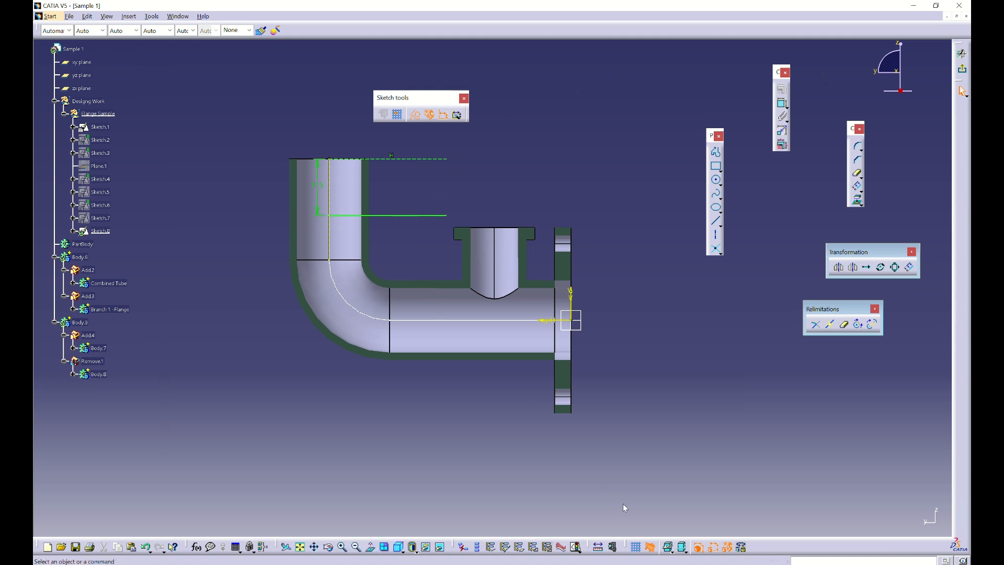
# Check the branch on the reference drawing and dimension the length of the lower horizontal line
pyautogui.hotkey('alt', 'Tab')
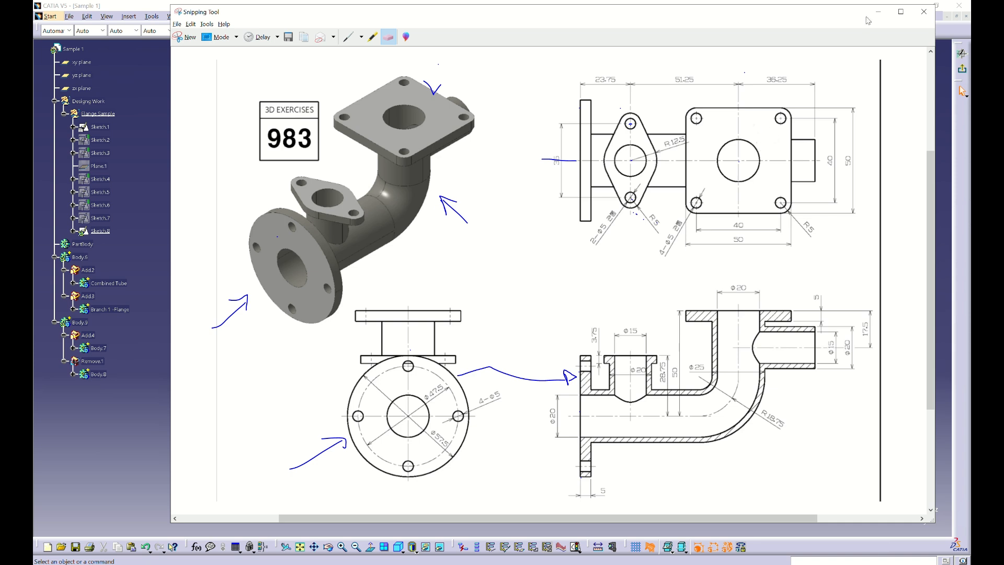
pyautogui.click(878, 11)
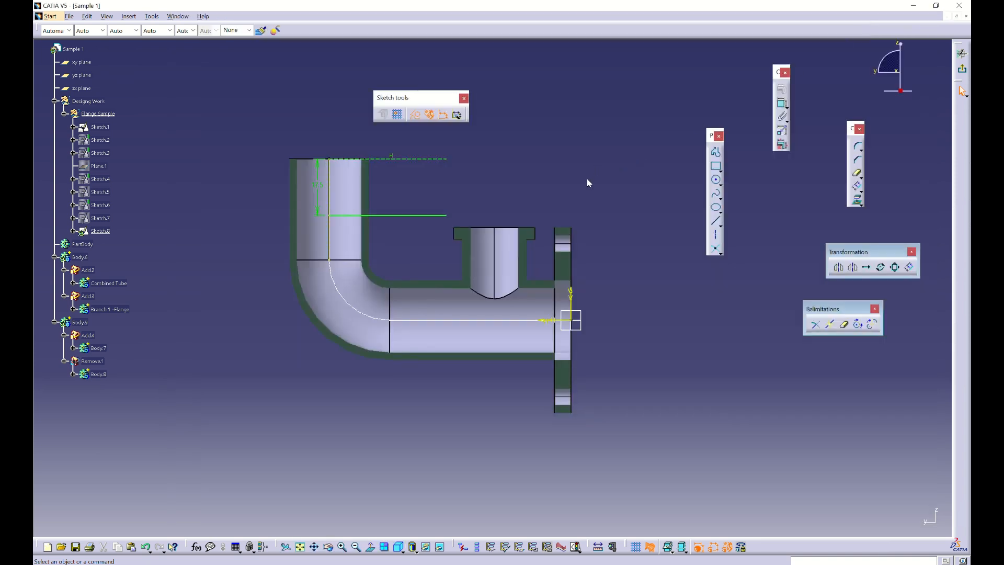
pyautogui.click(372, 548)
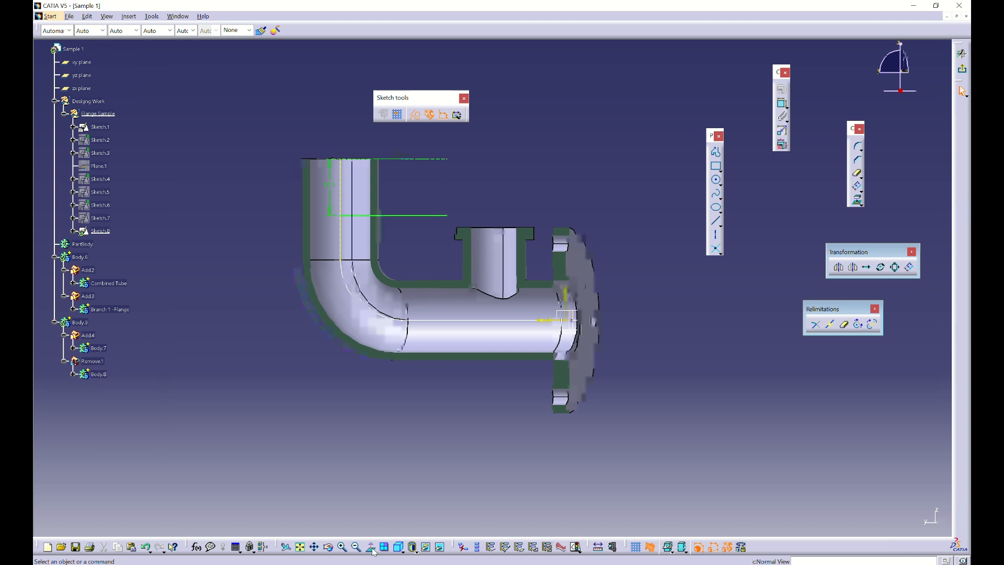
pyautogui.moveTo(571, 256); pyautogui.dragTo(453, 288, button='middle')
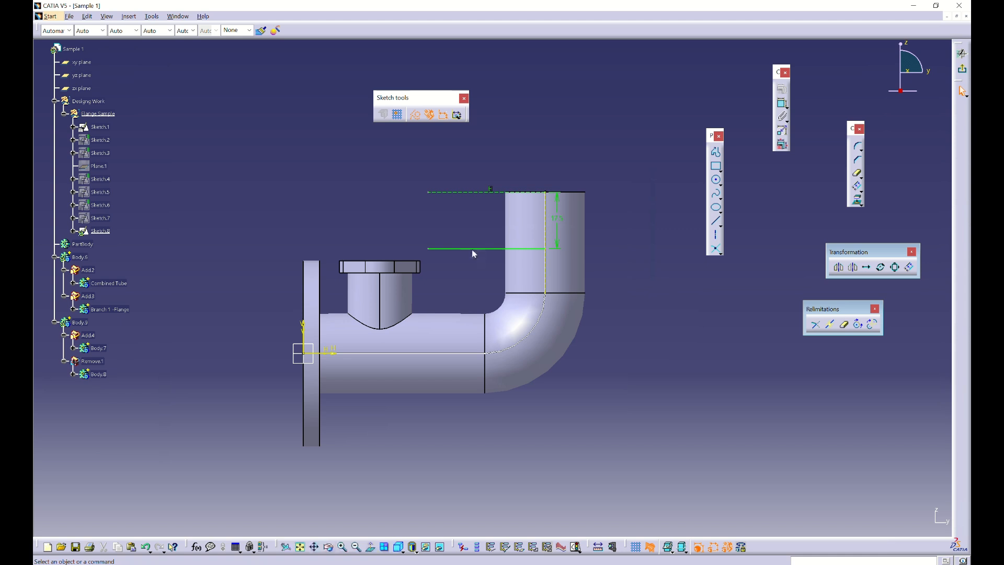
pyautogui.click(473, 249)
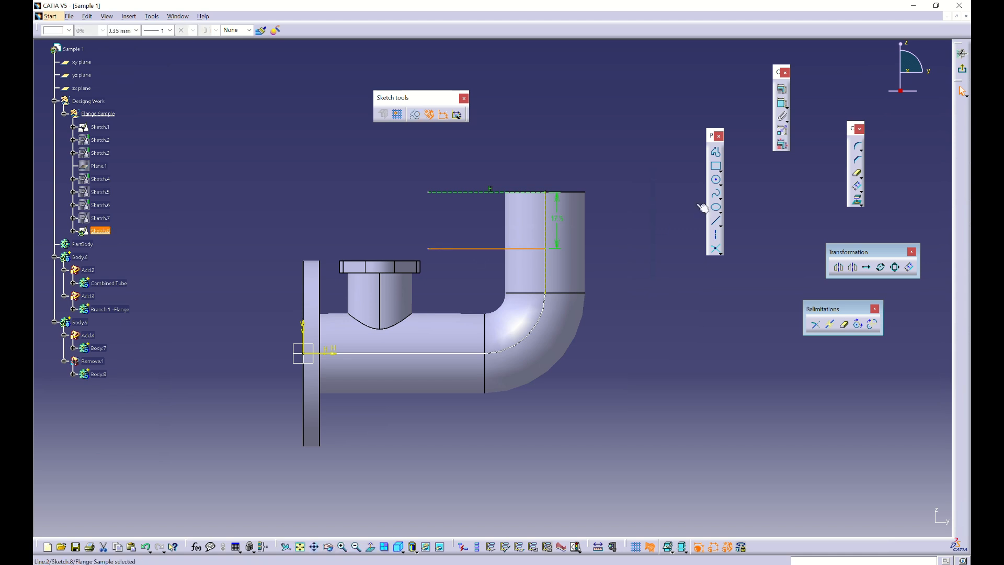
pyautogui.click(782, 104)
pyautogui.click(505, 221)
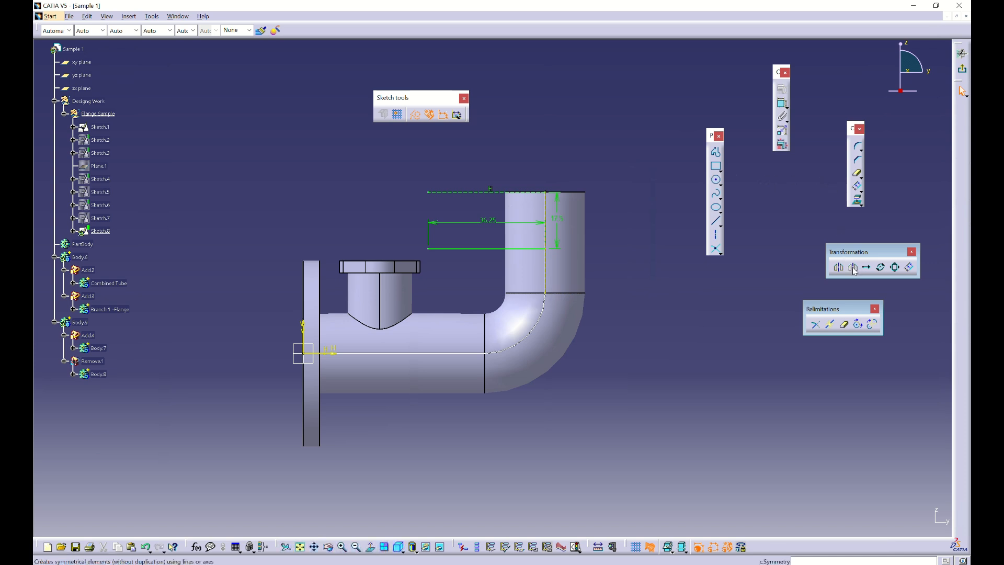
# Flip the lower horizontal line to the outer side of the elbow with Symmetry about the pipe's vertical centreline, dimming the background geometry
pyautogui.moveTo(844, 248); pyautogui.dragTo(766, 261)
pyautogui.moveTo(750, 314); pyautogui.dragTo(669, 287)
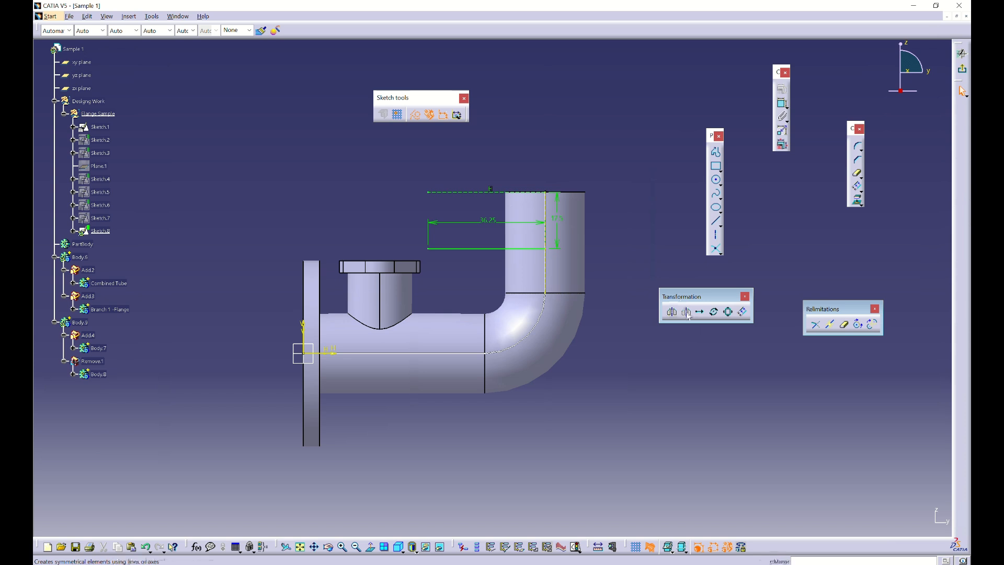
pyautogui.click(686, 312)
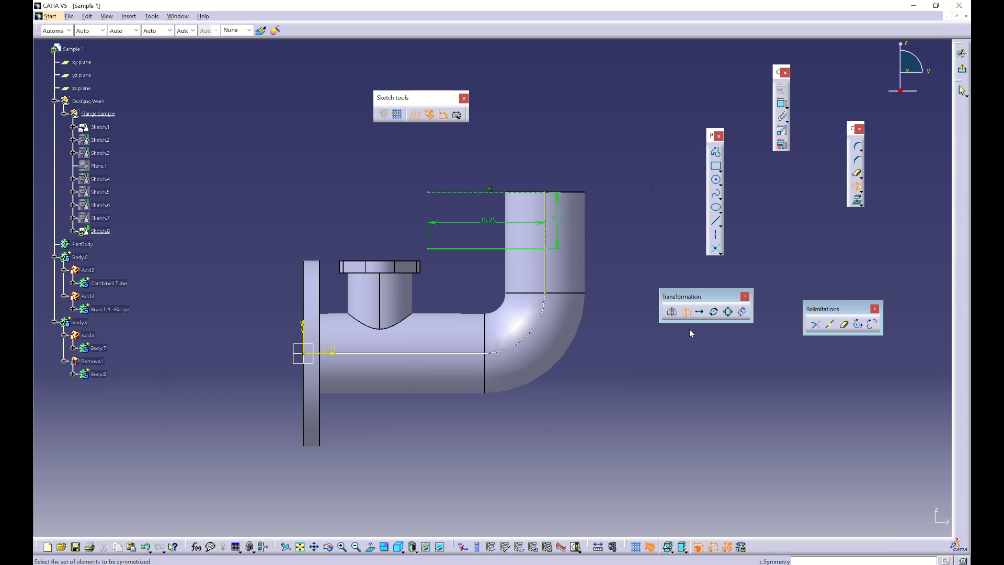
pyautogui.click(473, 249)
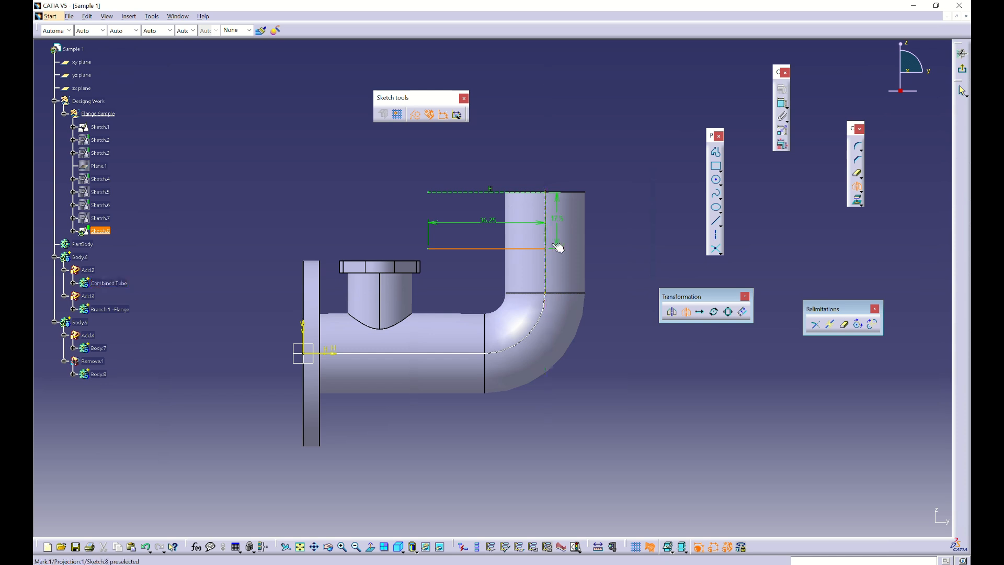
pyautogui.click(672, 552)
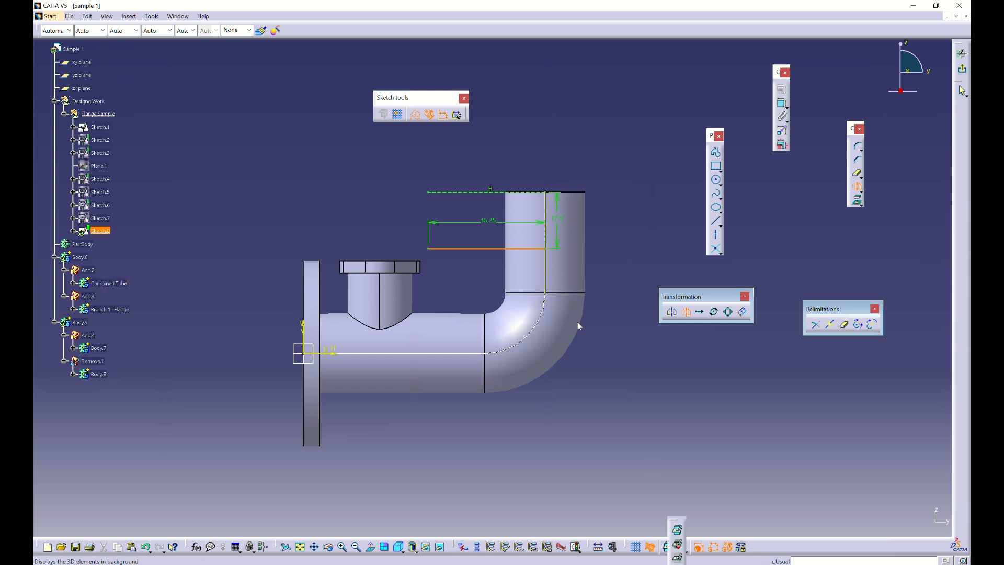
pyautogui.click(545, 210)
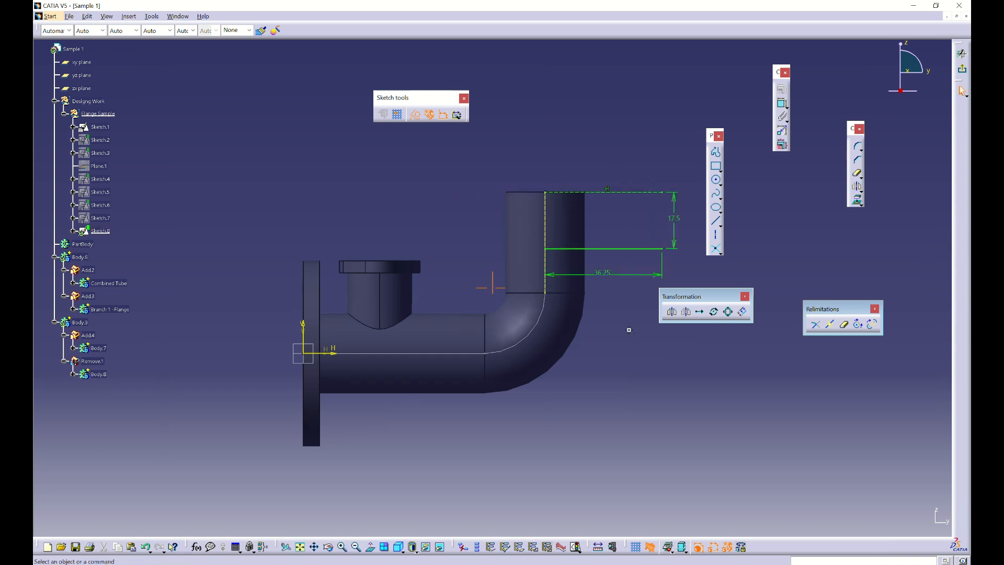
pyautogui.scroll(-2, 491, 282)
pyautogui.moveTo(675, 298); pyautogui.dragTo(794, 392)
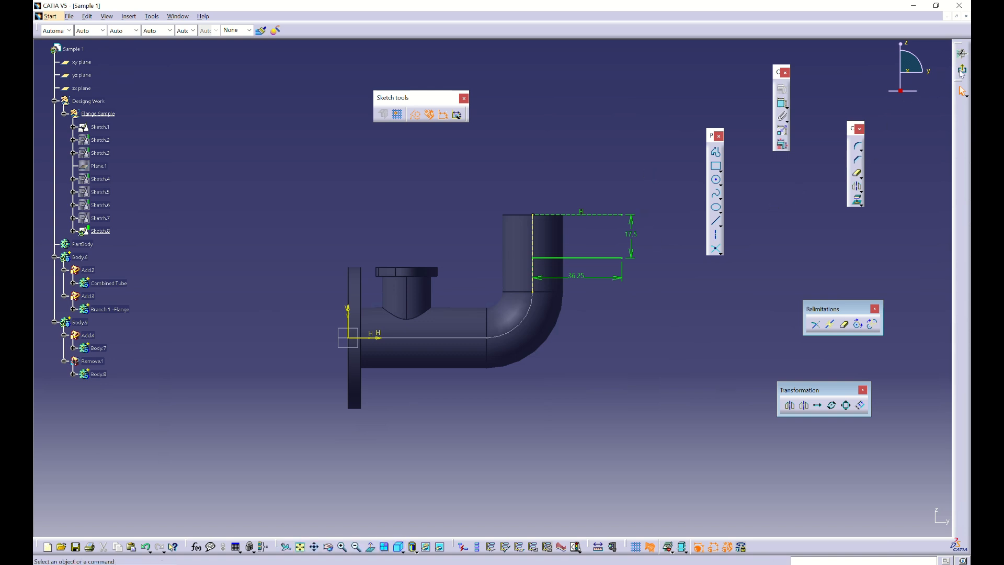
# Exit the sketch and create a plane normal to the branch centreline at its free end
pyautogui.click(962, 90)
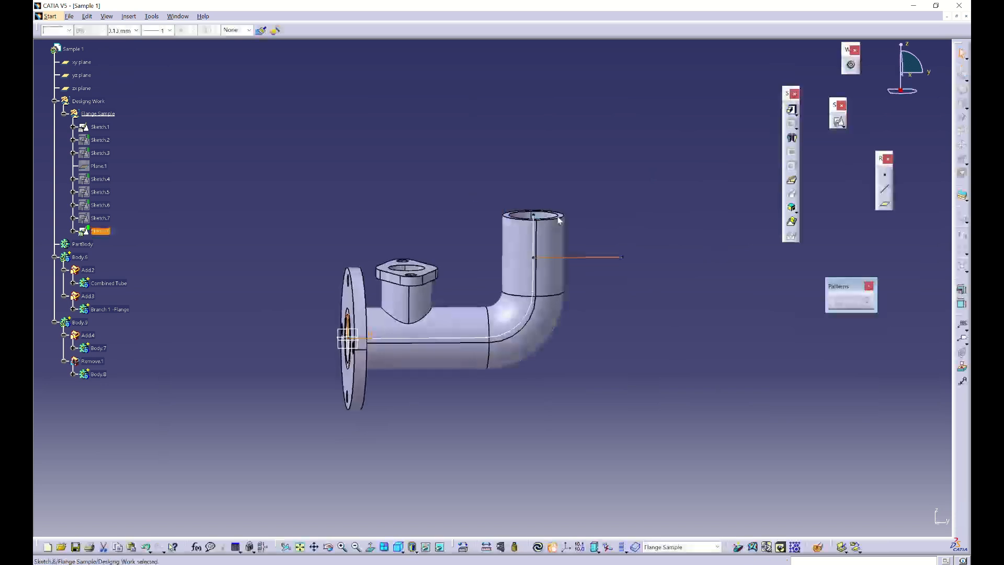
pyautogui.moveTo(303, 283)
pyautogui.mouseDown(button='middle')
pyautogui.moveTo(333, 278)
pyautogui.moveTo(312, 328)
pyautogui.moveTo(323, 437)
pyautogui.moveTo(564, 376)
pyautogui.moveTo(557, 224)
pyautogui.moveTo(619, 193)
pyautogui.mouseUp(button='middle')
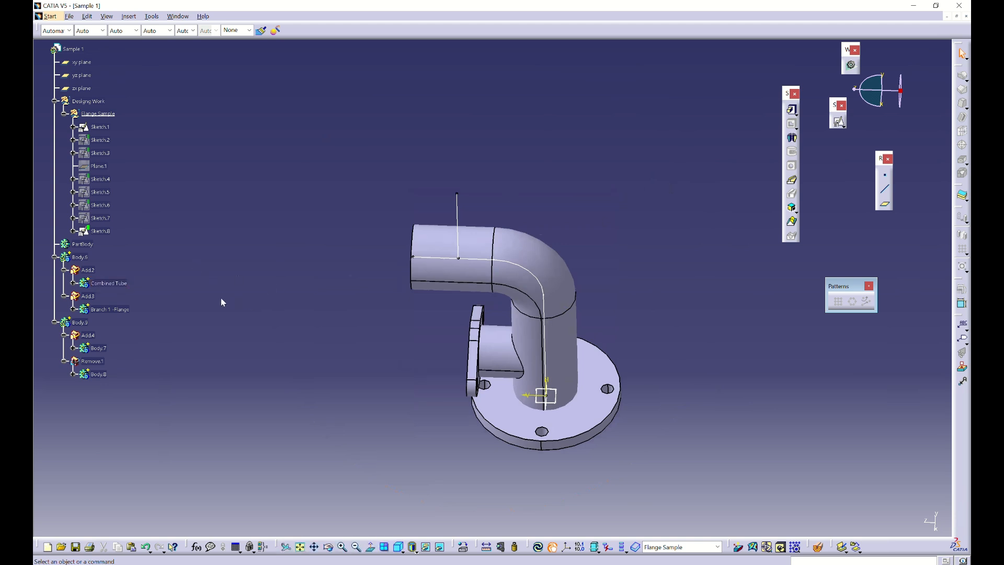
pyautogui.click(884, 203)
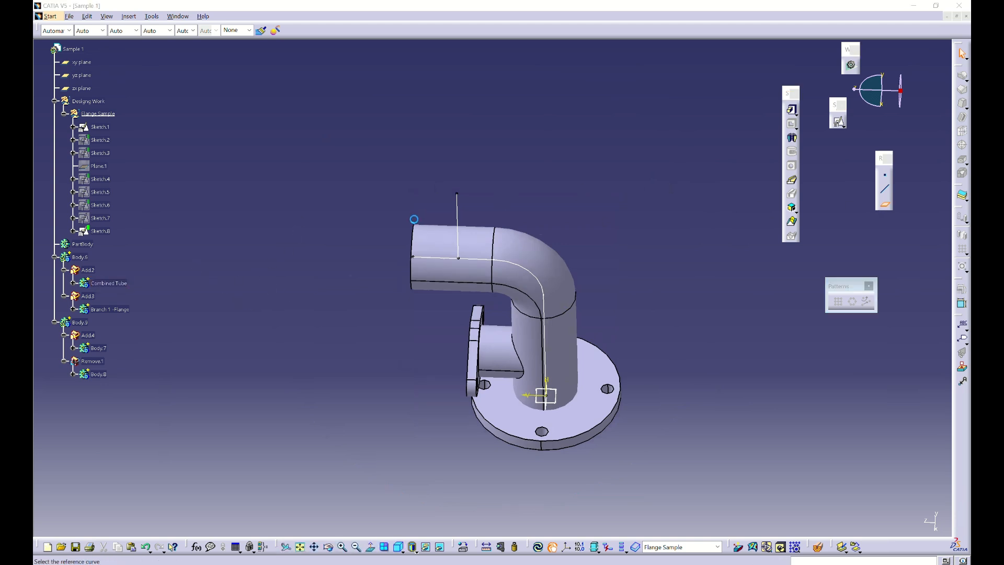
pyautogui.click(462, 207)
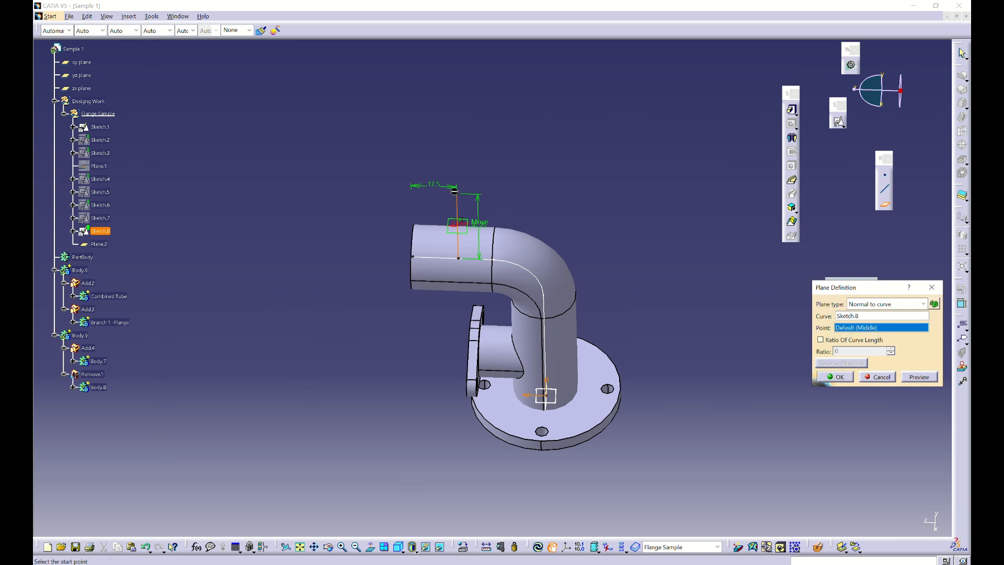
pyautogui.click(457, 195)
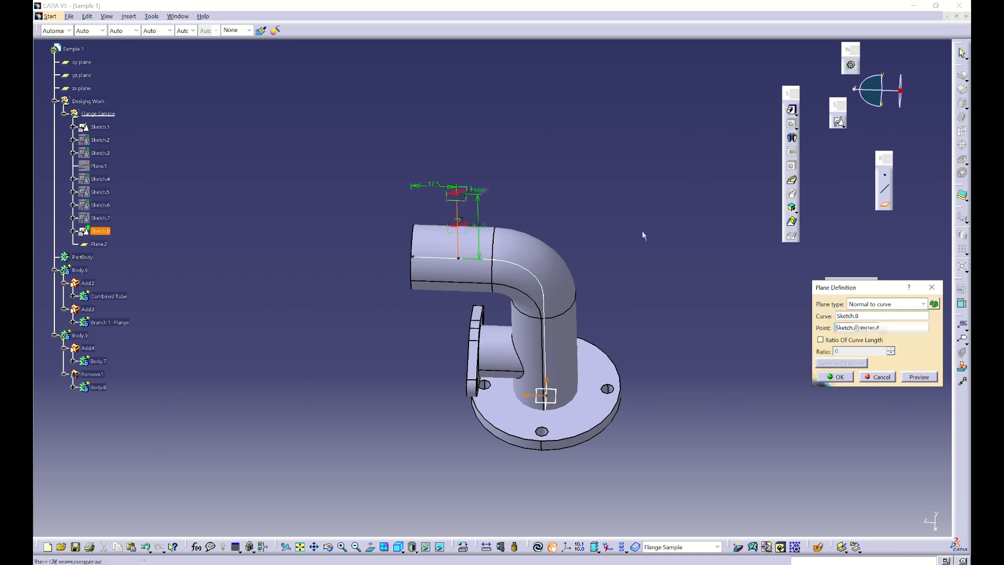
pyautogui.click(838, 377)
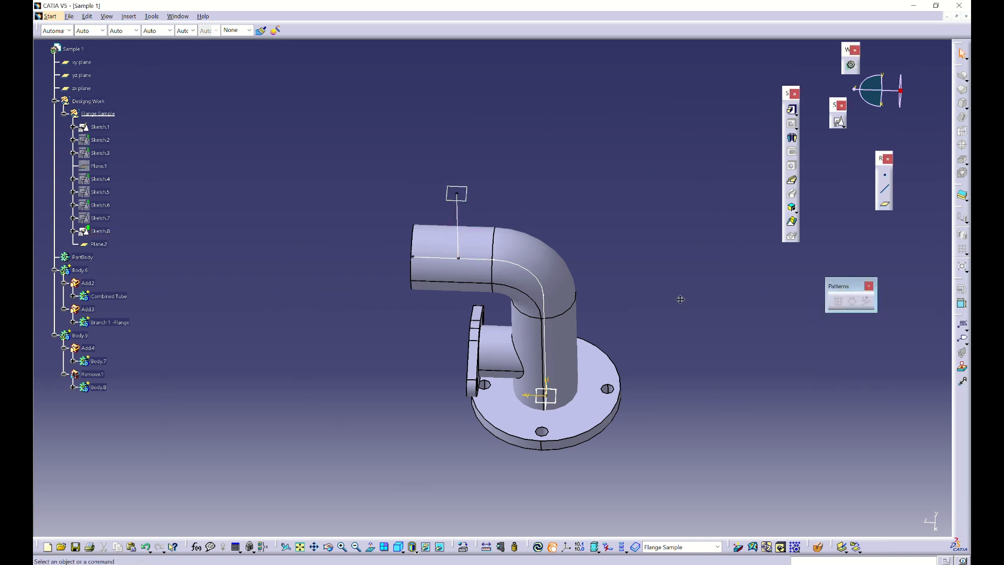
# Check the branch diameter on the reference drawing and open a positioned sketch on the new plane, its origin projected from the centreline's free end
pyautogui.moveTo(680, 299); pyautogui.dragTo(682, 299, button='middle')
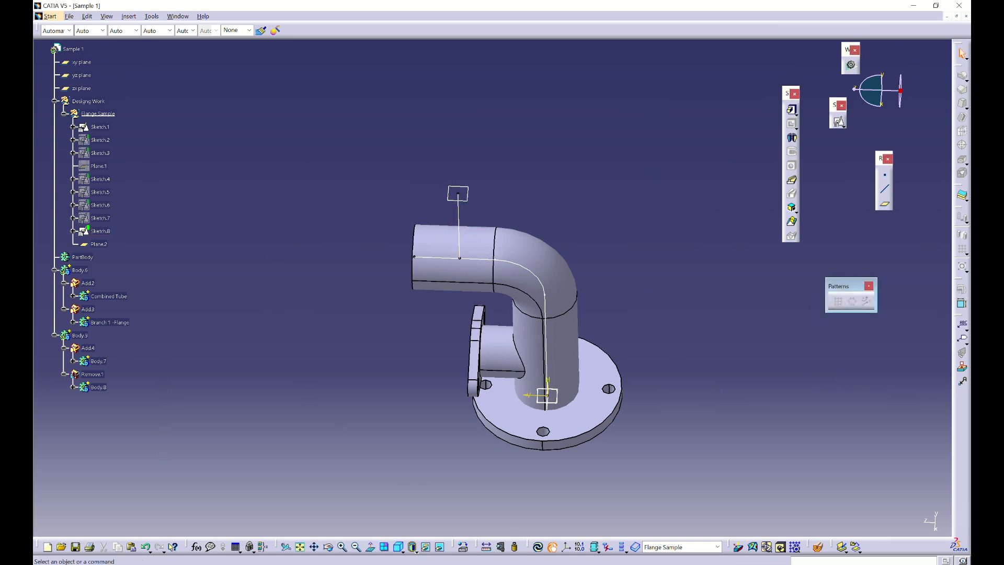
pyautogui.click(481, 563)
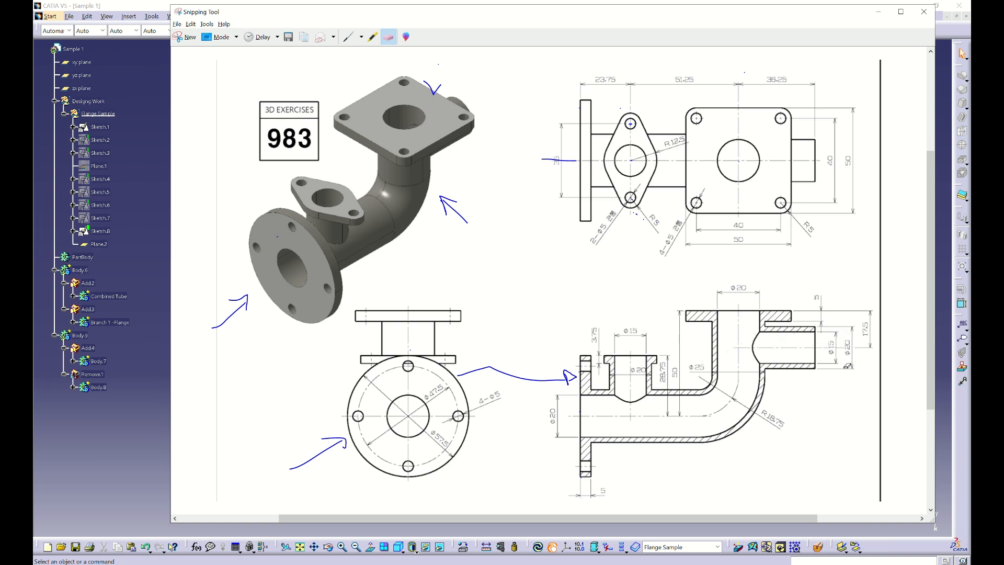
pyautogui.click(879, 11)
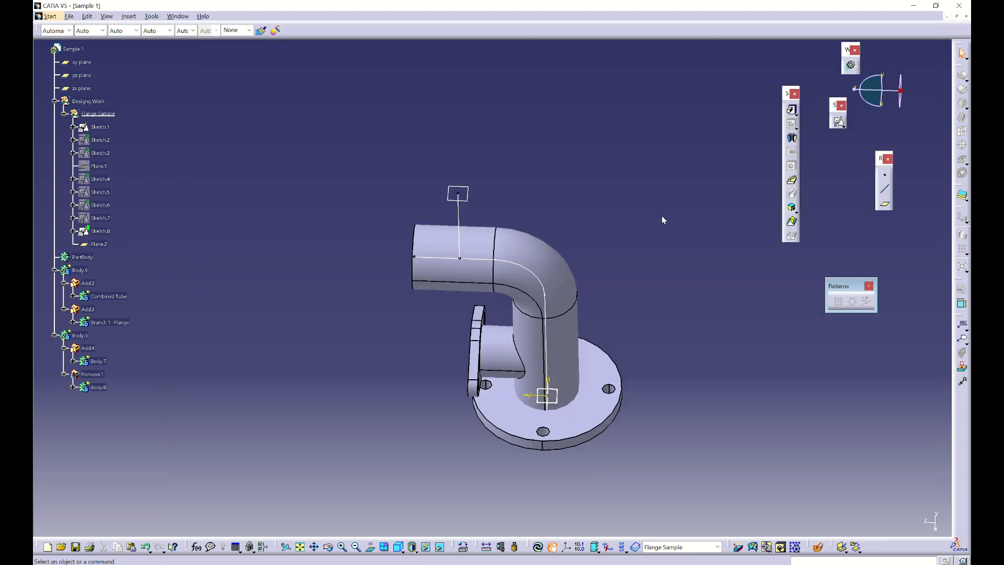
pyautogui.click(838, 121)
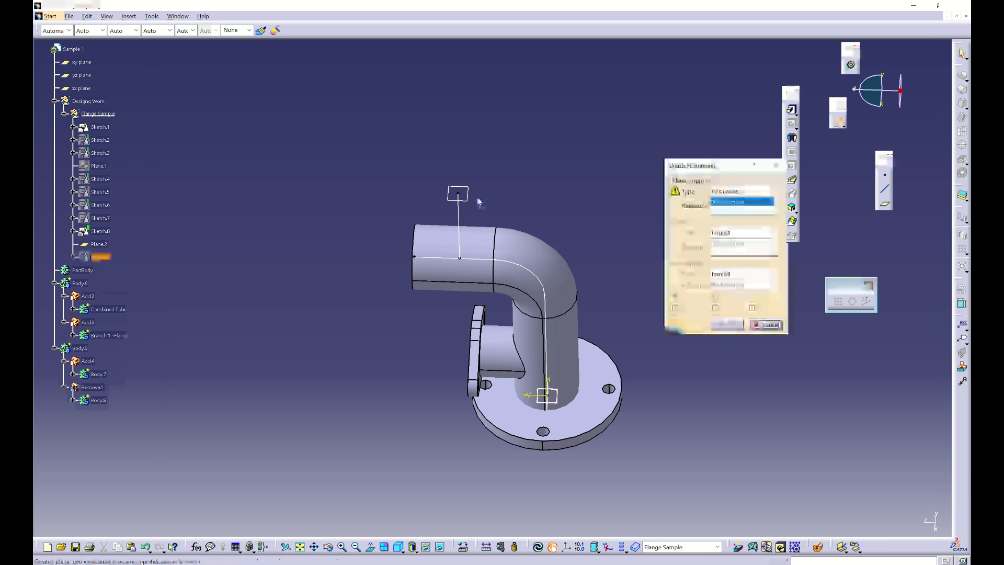
pyautogui.click(464, 188)
pyautogui.click(727, 233)
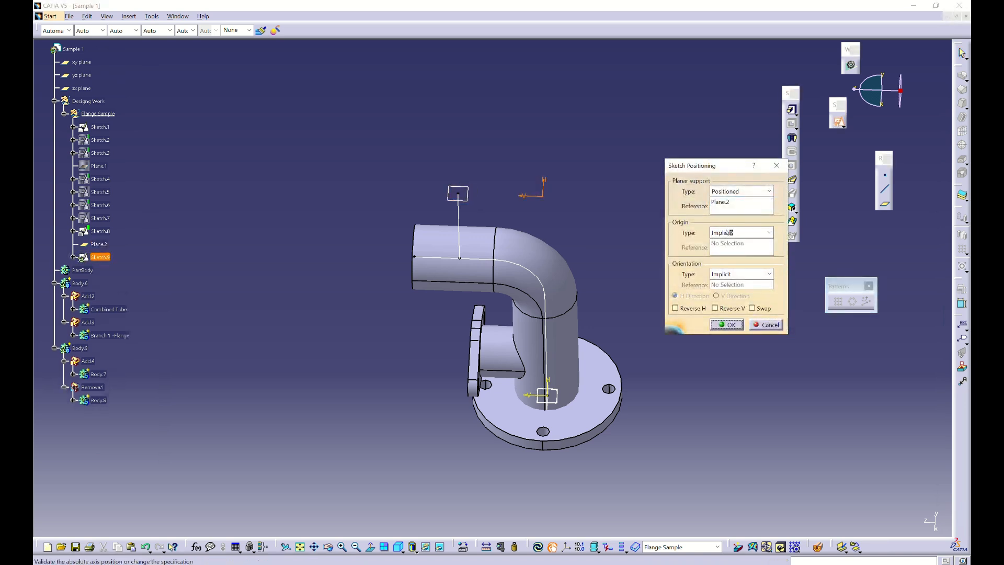
pyautogui.click(728, 233)
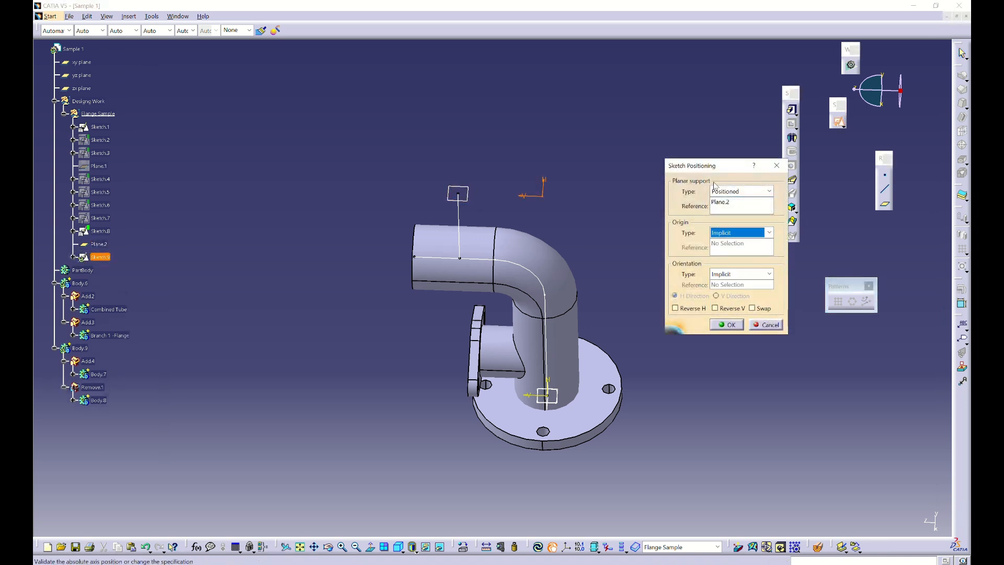
pyautogui.click(729, 233)
pyautogui.click(743, 263)
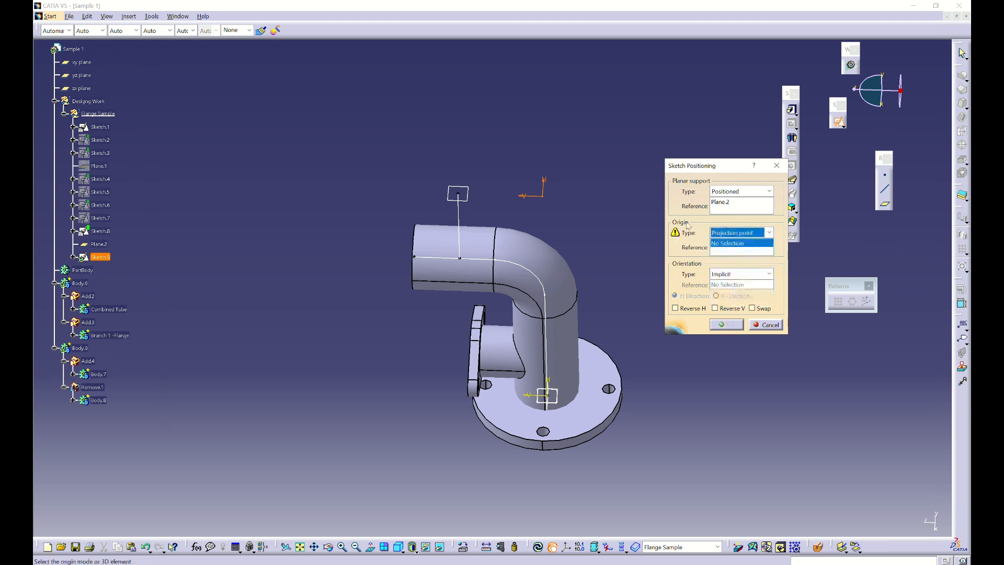
pyautogui.click(462, 196)
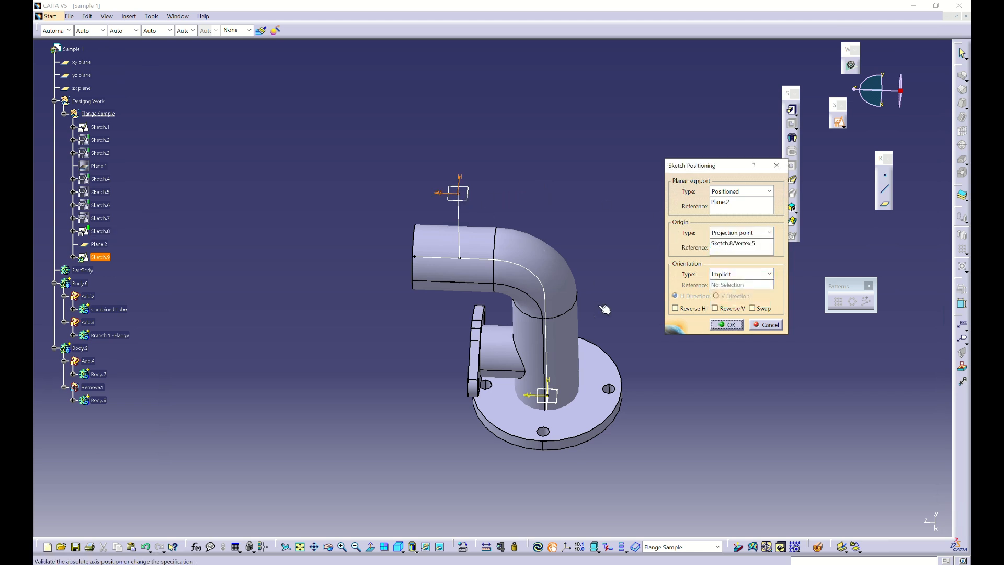
pyautogui.moveTo(570, 467)
pyautogui.mouseDown(button='middle')
pyautogui.moveTo(446, 462)
pyautogui.moveTo(289, 381)
pyautogui.moveTo(379, 328)
pyautogui.moveTo(471, 335)
pyautogui.moveTo(614, 304)
pyautogui.moveTo(422, 313)
pyautogui.moveTo(575, 322)
pyautogui.mouseUp(button='middle')
pyautogui.click(727, 324)
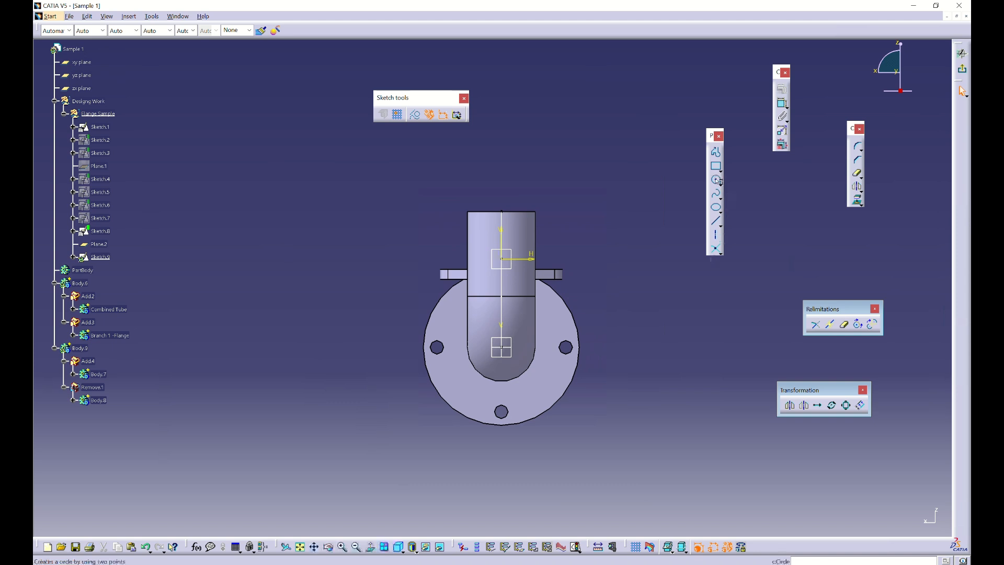
# Sketch a circle of 10 mm radius centred on the sketch origin with the background geometry dimmed, and exit the sketch
pyautogui.click(715, 179)
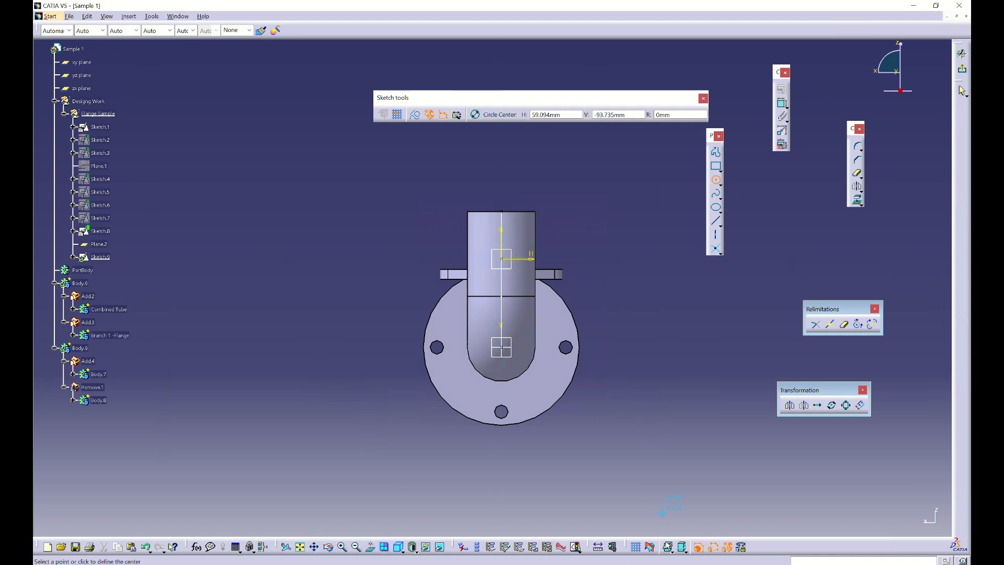
pyautogui.click(672, 551)
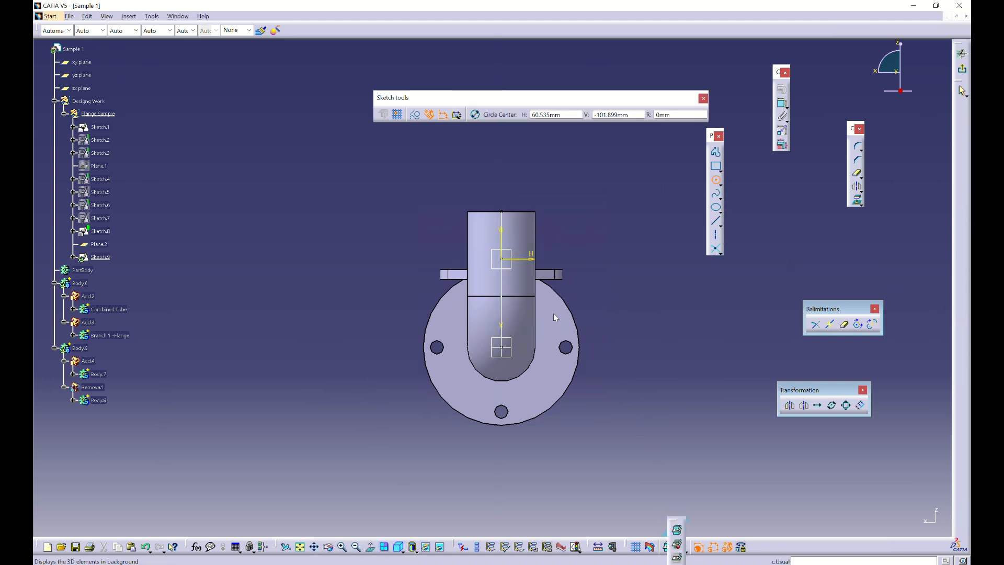
pyautogui.click(678, 544)
pyautogui.click(502, 259)
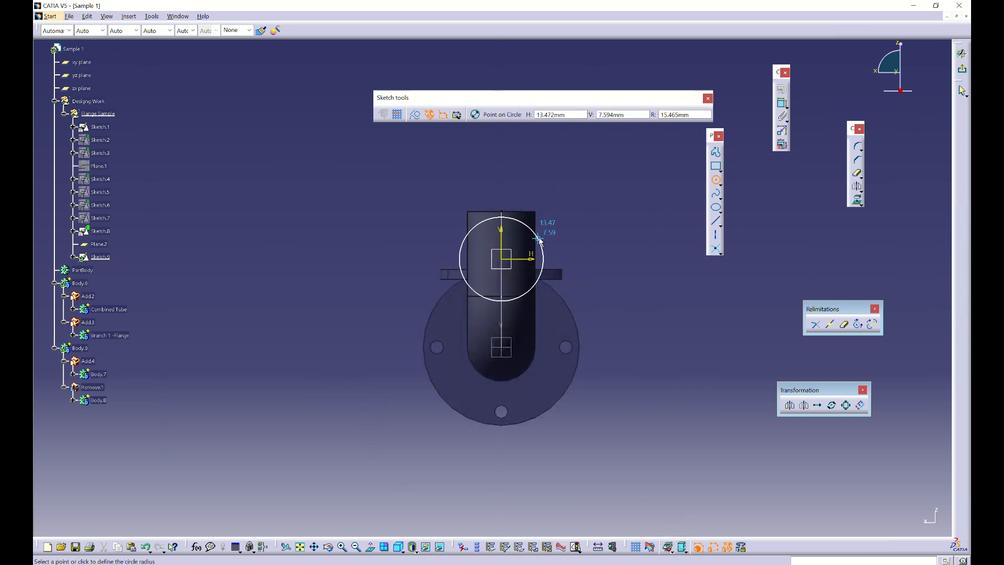
pyautogui.press('Tab')
pyautogui.press('Tab')
pyautogui.press('Tab')
pyautogui.write('10')
pyautogui.press('Return')
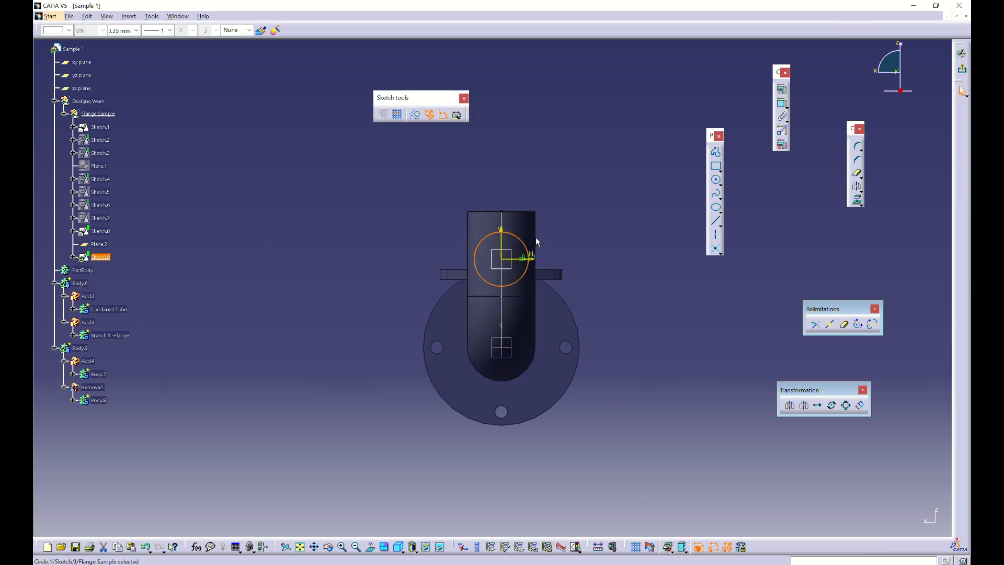
pyautogui.click(626, 261)
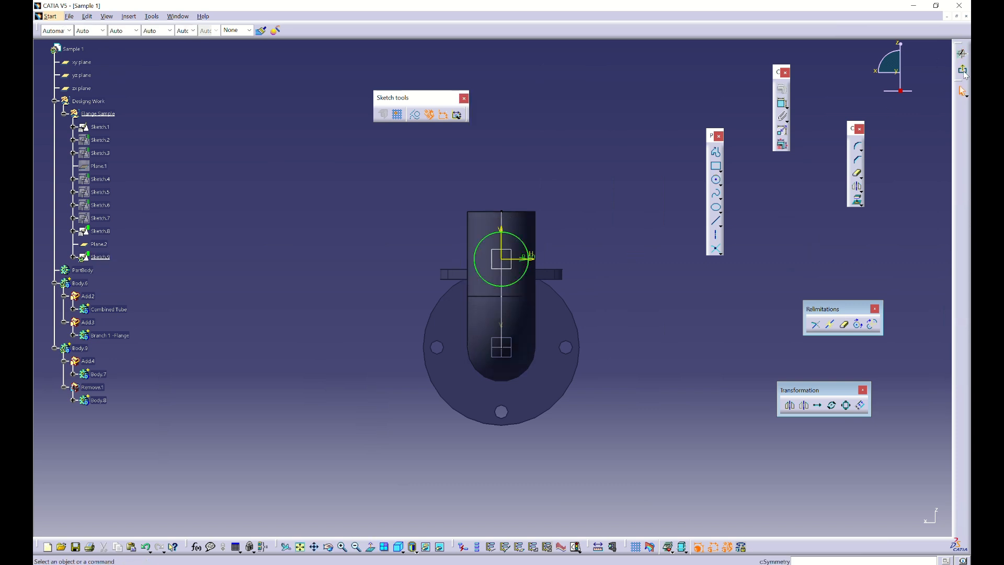
pyautogui.click(963, 91)
# Inspect the branch circle and its centreline, and insert a new body into the part
pyautogui.moveTo(517, 298)
pyautogui.mouseDown(button='middle')
pyautogui.moveTo(461, 332)
pyautogui.moveTo(366, 272)
pyautogui.moveTo(536, 352)
pyautogui.moveTo(428, 363)
pyautogui.moveTo(533, 256)
pyautogui.moveTo(515, 251)
pyautogui.mouseUp(button='middle')
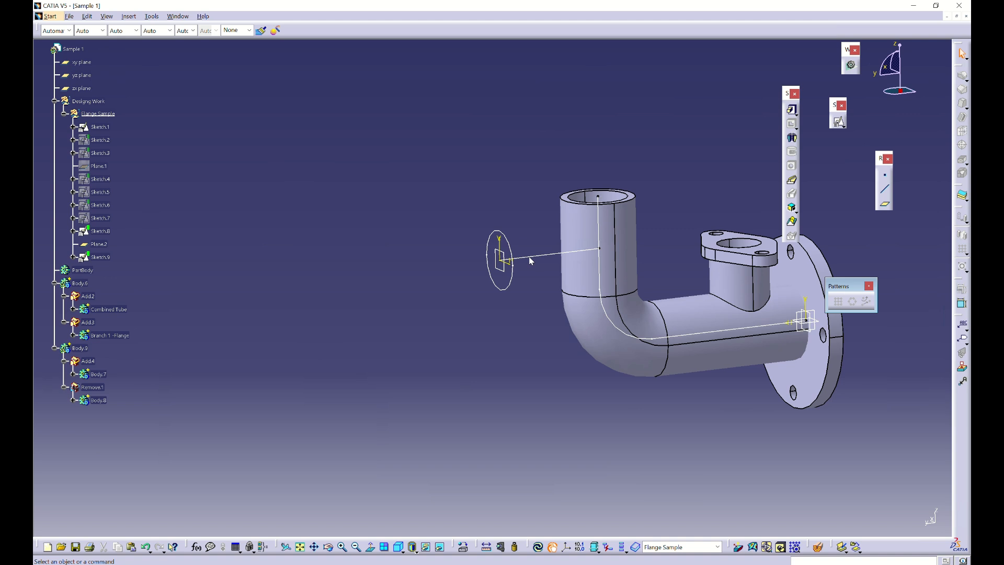
pyautogui.click(507, 237)
pyautogui.click(388, 283)
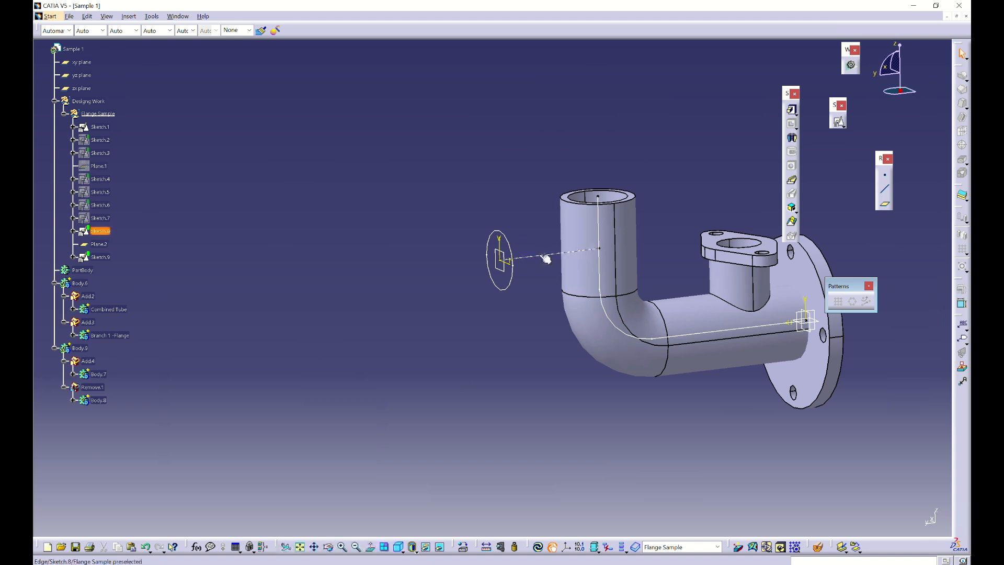
pyautogui.click(128, 17)
pyautogui.click(149, 48)
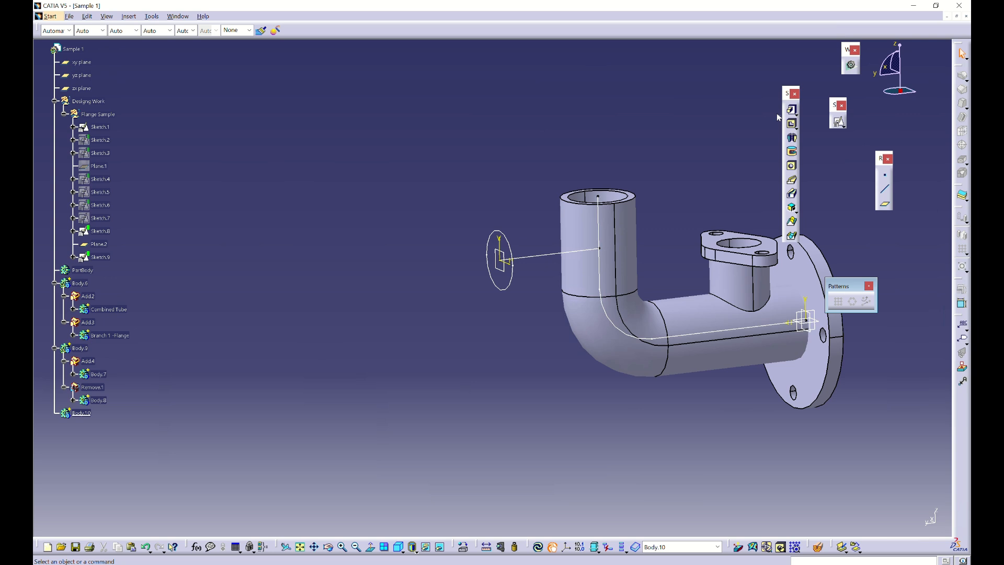
# Pad the branch circle 41 mm in the reversed direction so it runs into the vertical pipe
pyautogui.click(791, 109)
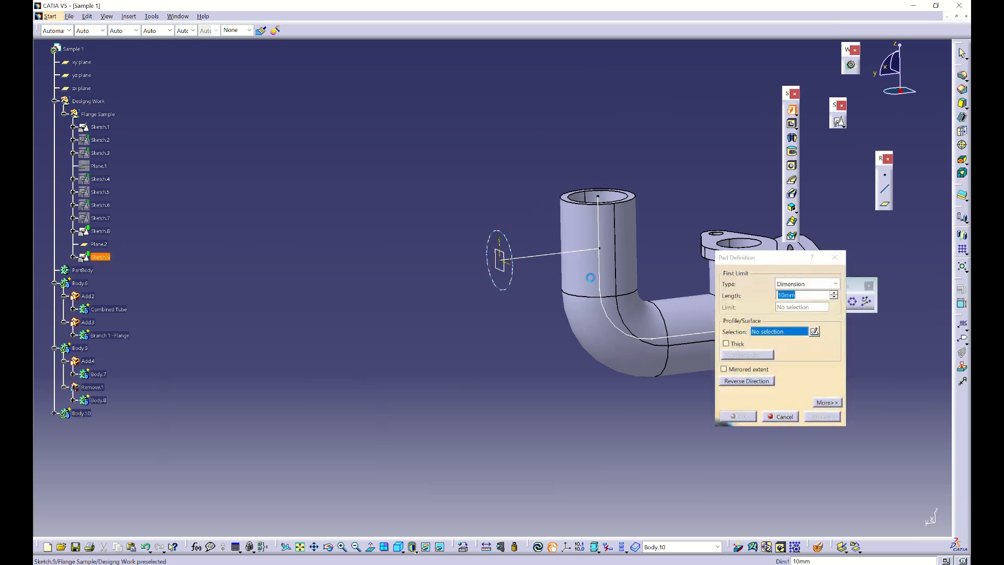
pyautogui.click(510, 245)
pyautogui.click(746, 382)
pyautogui.moveTo(524, 264); pyautogui.dragTo(627, 255)
pyautogui.moveTo(607, 261); pyautogui.dragTo(554, 366, button='middle')
pyautogui.scroll(-1, 562, 408)
pyautogui.click(738, 417)
# Edit the branch pad to make it a thick profile with Thickness1 set to 2.5 mm
pyautogui.moveTo(667, 339)
pyautogui.mouseDown(button='middle')
pyautogui.moveTo(570, 280)
pyautogui.moveTo(699, 255)
pyautogui.moveTo(607, 287)
pyautogui.moveTo(539, 246)
pyautogui.mouseUp(button='middle')
pyautogui.doubleClick(539, 246)
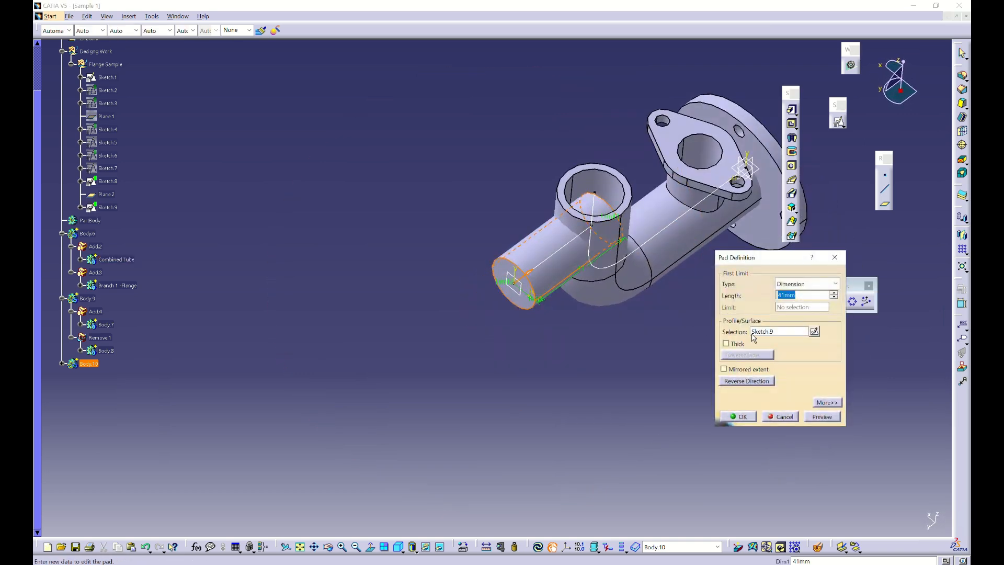
pyautogui.click(827, 403)
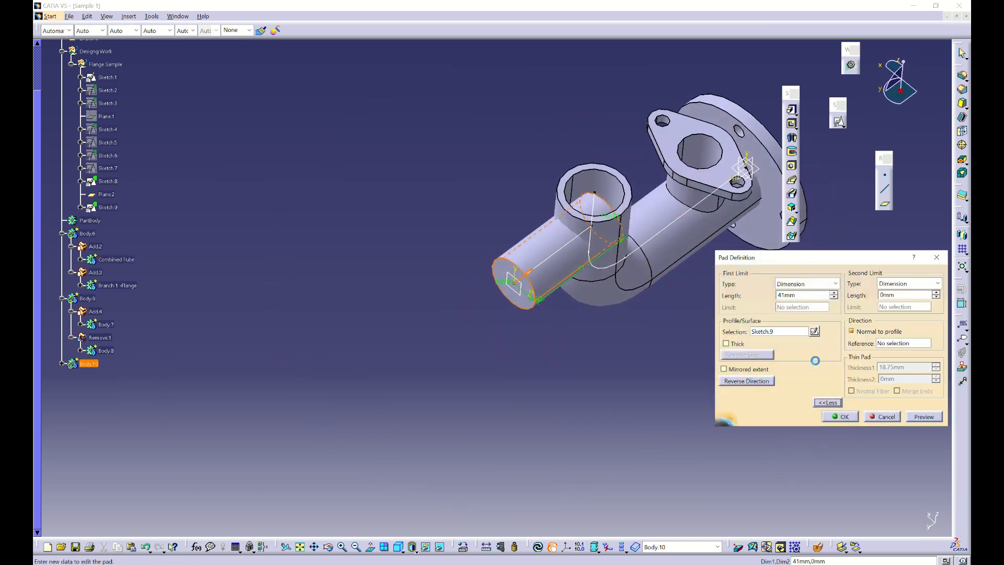
pyautogui.click(726, 344)
pyautogui.moveTo(730, 260); pyautogui.dragTo(674, 255)
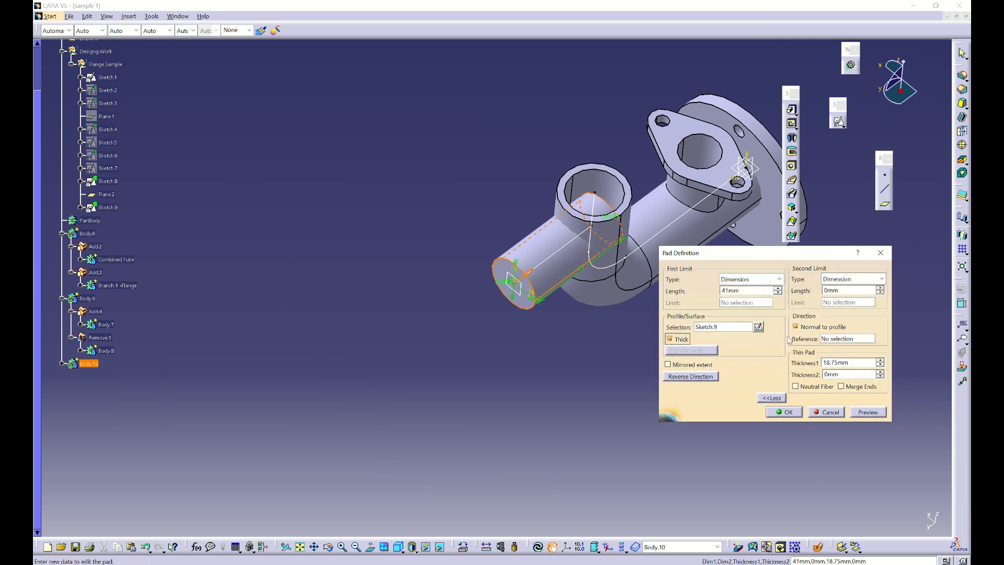
pyautogui.click(859, 366)
pyautogui.write('2')
pyautogui.press('Return')
# Review the hollow branch pad's definition without changing it and compare the branch with the reference drawing
pyautogui.moveTo(556, 367); pyautogui.dragTo(576, 256, button='middle')
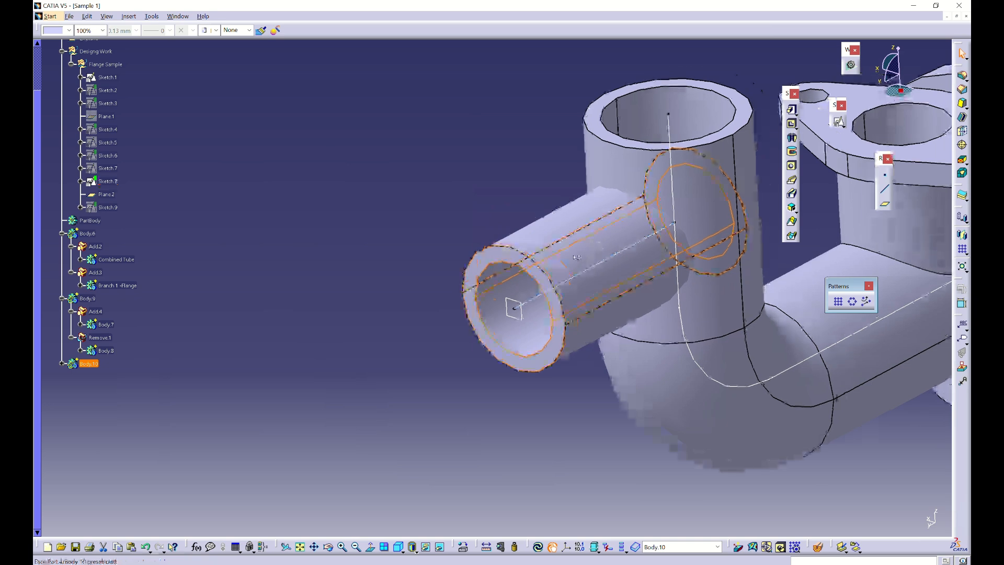
pyautogui.doubleClick(576, 257)
pyautogui.press('Escape')
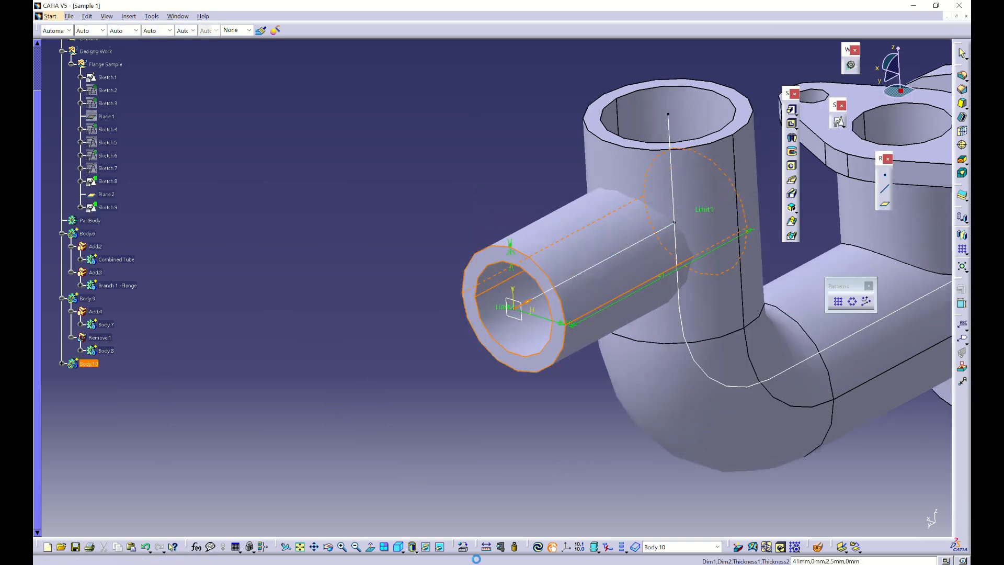
pyautogui.click(479, 562)
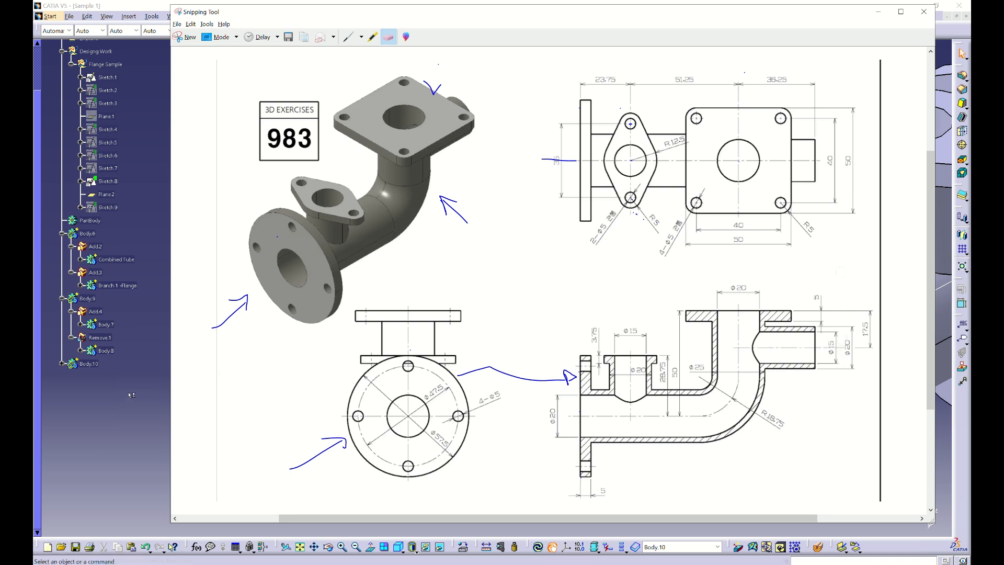
pyautogui.click(131, 395)
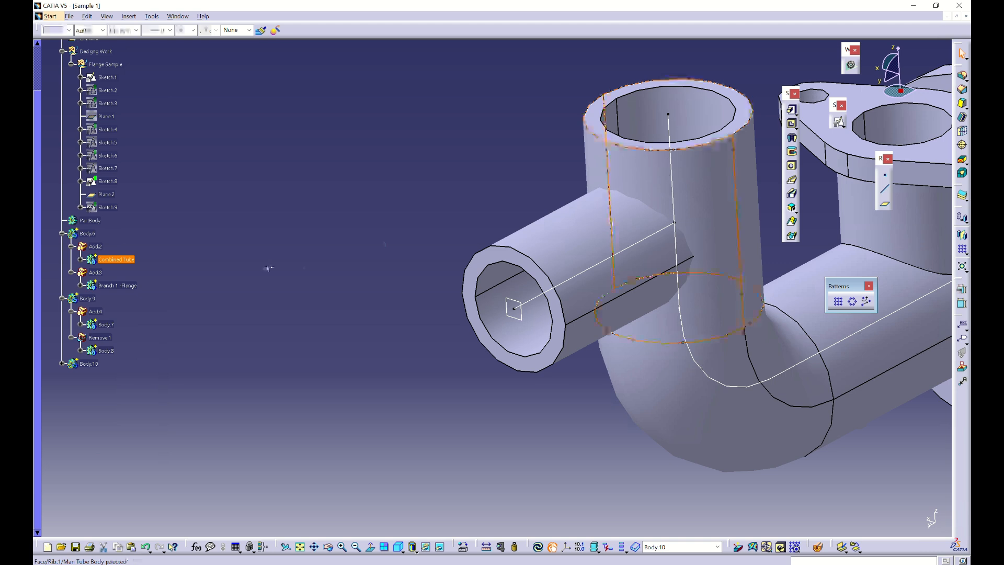
# Start a Union Trim of the new branch body with the main body containing the combined tube
pyautogui.click(80, 258)
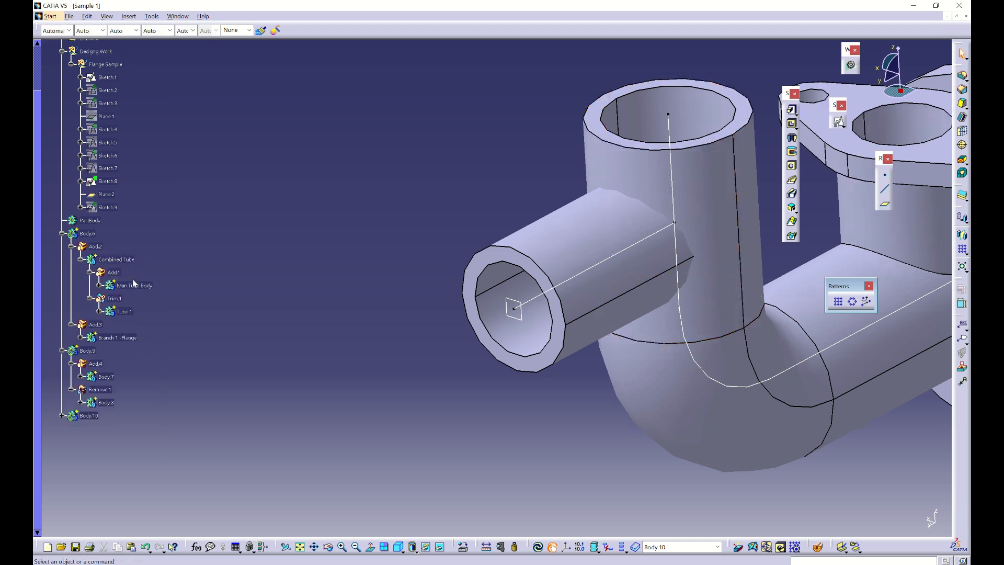
pyautogui.rightClick(98, 418)
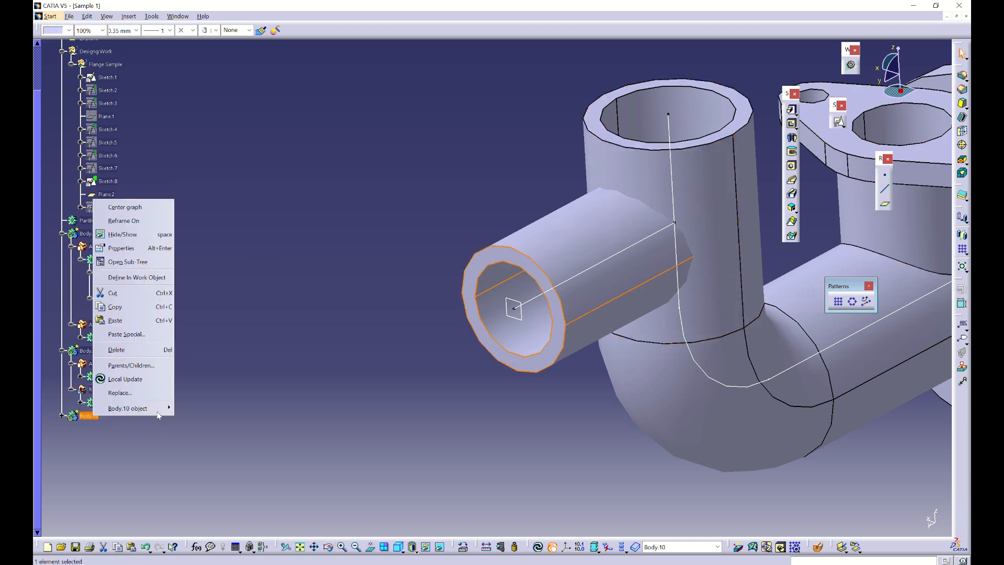
pyautogui.moveTo(147, 408)
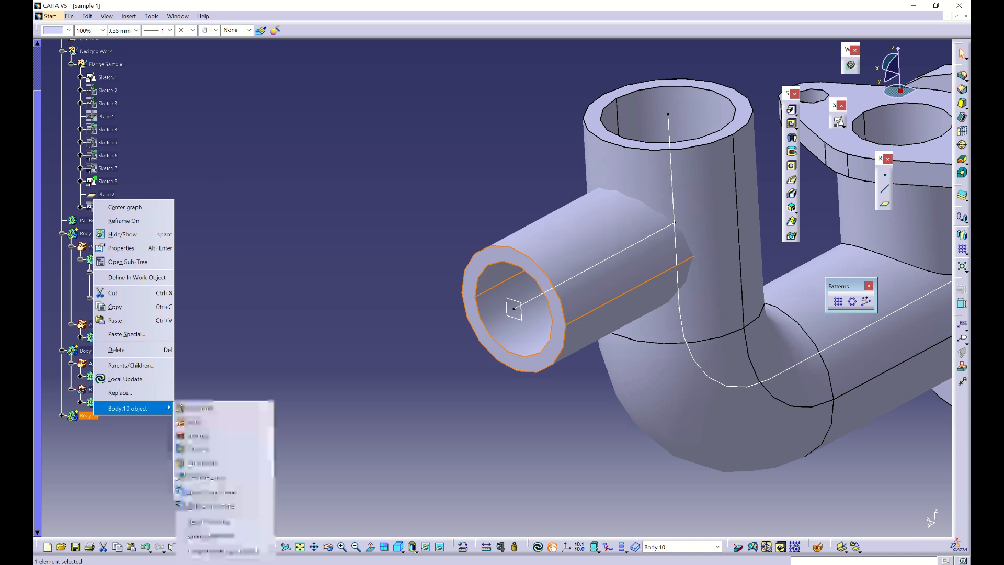
pyautogui.click(212, 463)
pyautogui.click(116, 259)
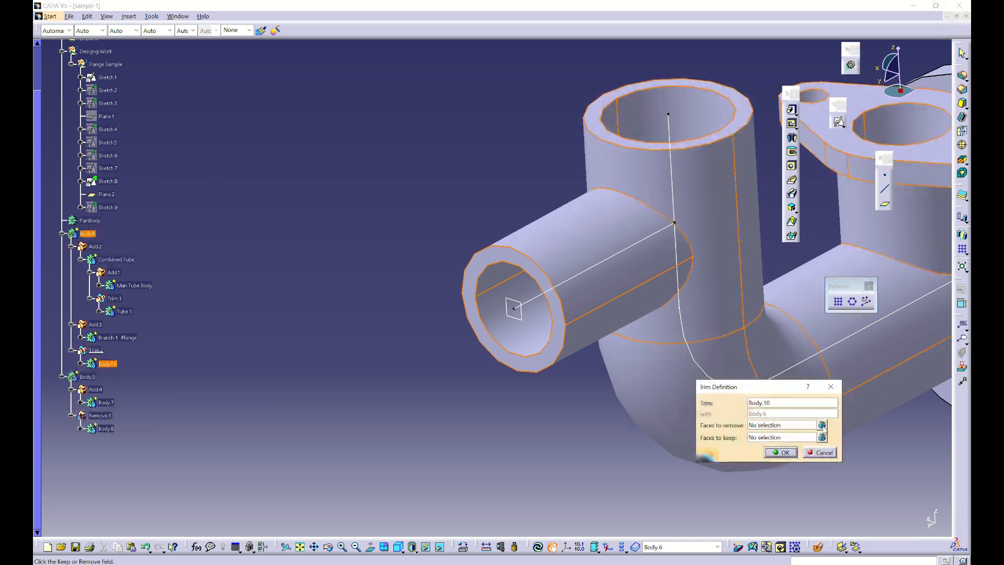
# Choose the branch face and the main-body face at the pipe junction as faces to remove, and apply the trim
pyautogui.click(822, 425)
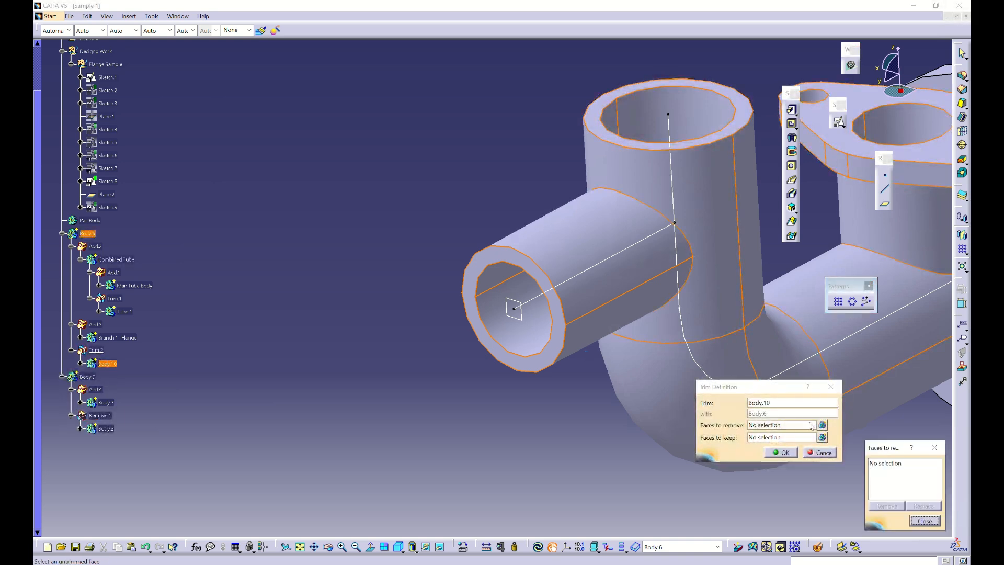
pyautogui.moveTo(443, 352); pyautogui.dragTo(557, 267, button='middle')
pyautogui.click(557, 268)
pyautogui.moveTo(556, 341); pyautogui.dragTo(641, 291, button='middle')
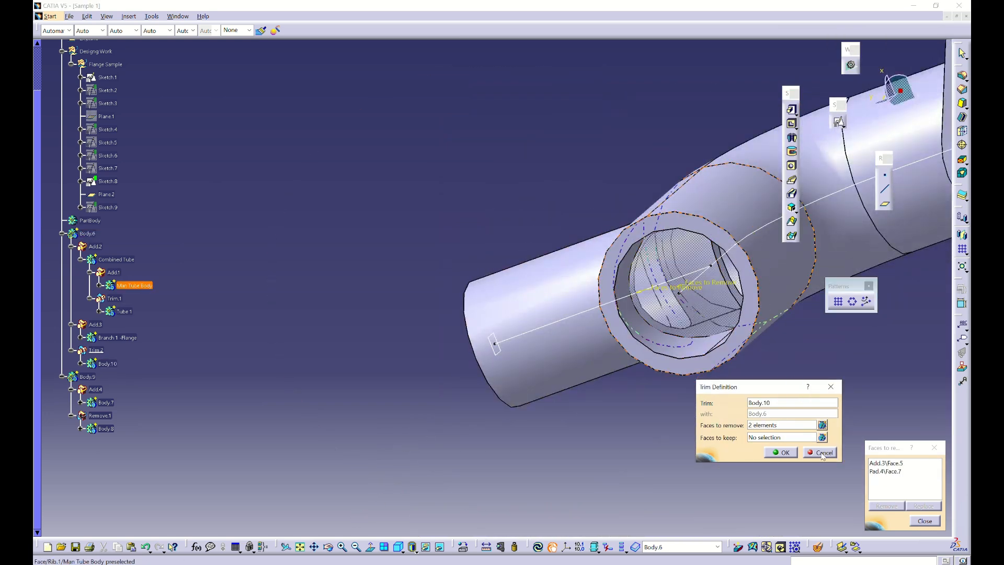
pyautogui.click(781, 452)
# Examine the trimmed branch junction from several angles and consult the reference drawing for the remaining flange
pyautogui.click(477, 437)
pyautogui.moveTo(477, 437); pyautogui.dragTo(569, 314, button='middle')
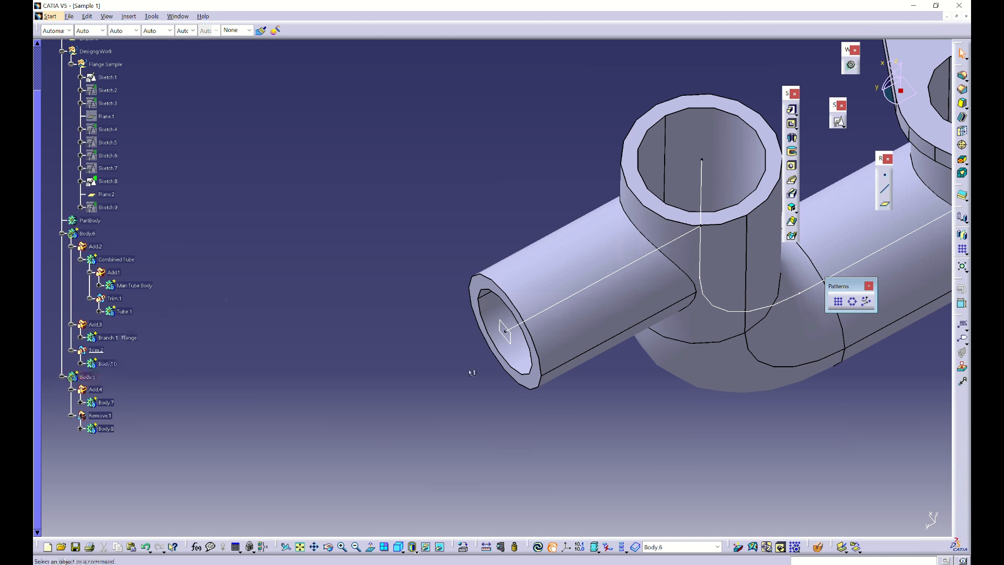
pyautogui.moveTo(523, 403); pyautogui.dragTo(464, 316, button='middle')
pyautogui.scroll(-1, 543, 359)
pyautogui.moveTo(508, 344); pyautogui.dragTo(397, 334, button='middle')
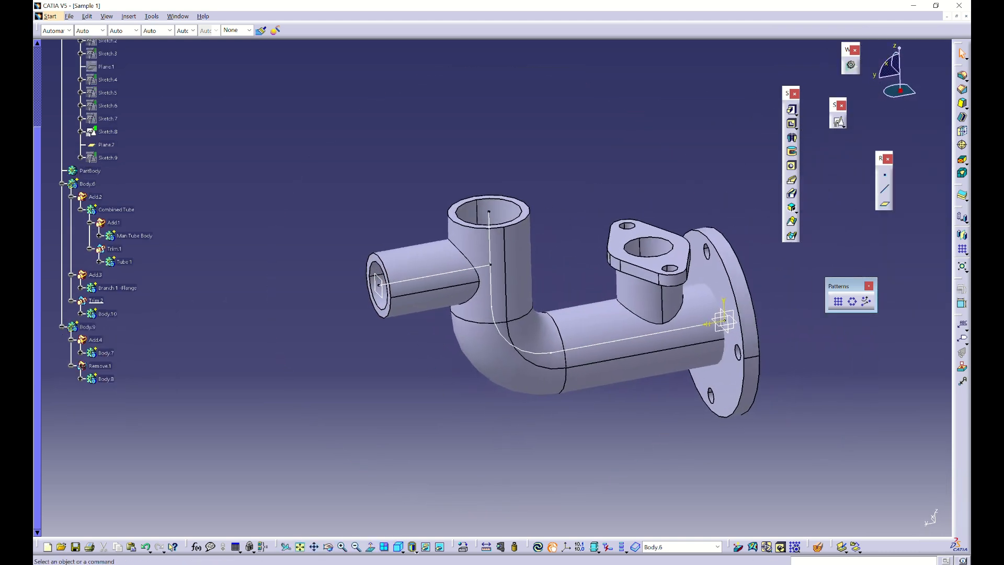
pyautogui.hotkey('alt', 'Tab')
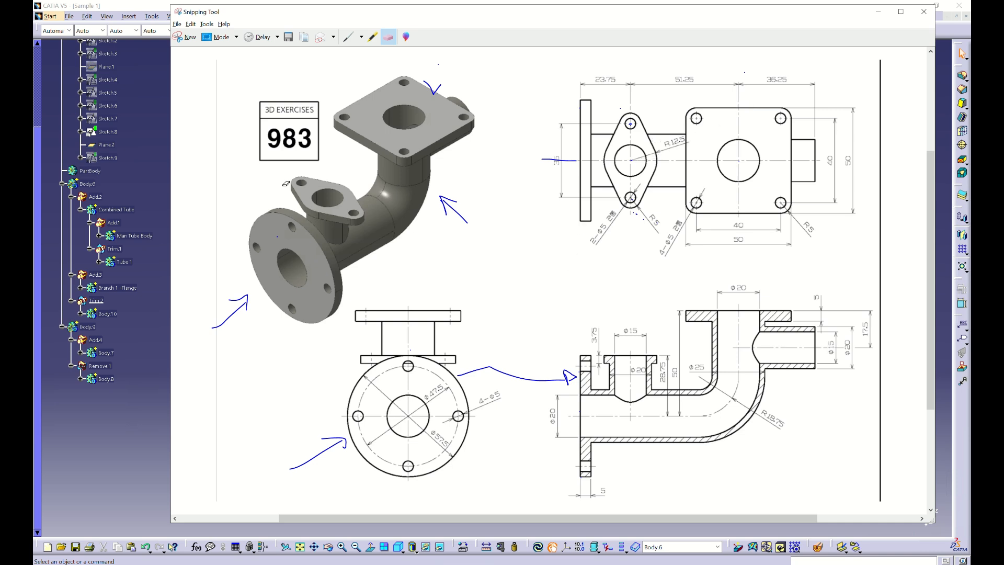
pyautogui.click(155, 148)
pyautogui.moveTo(354, 273)
pyautogui.mouseDown(button='middle')
pyautogui.moveTo(421, 308)
pyautogui.moveTo(117, 157)
pyautogui.mouseUp(button='middle')
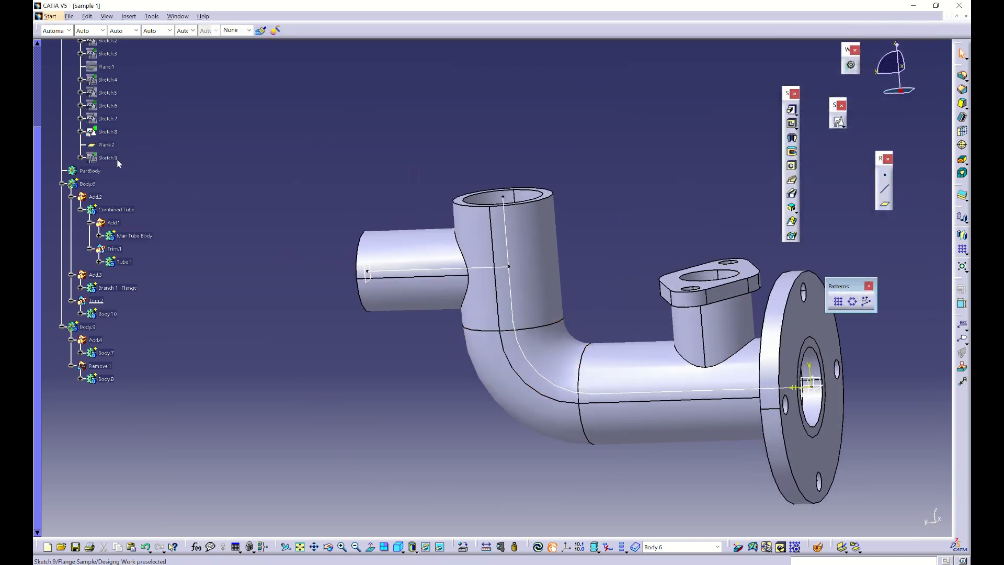
# Make the Flange Sample geometrical set the in-work object
pyautogui.rightClick(107, 157)
pyautogui.click(239, 165)
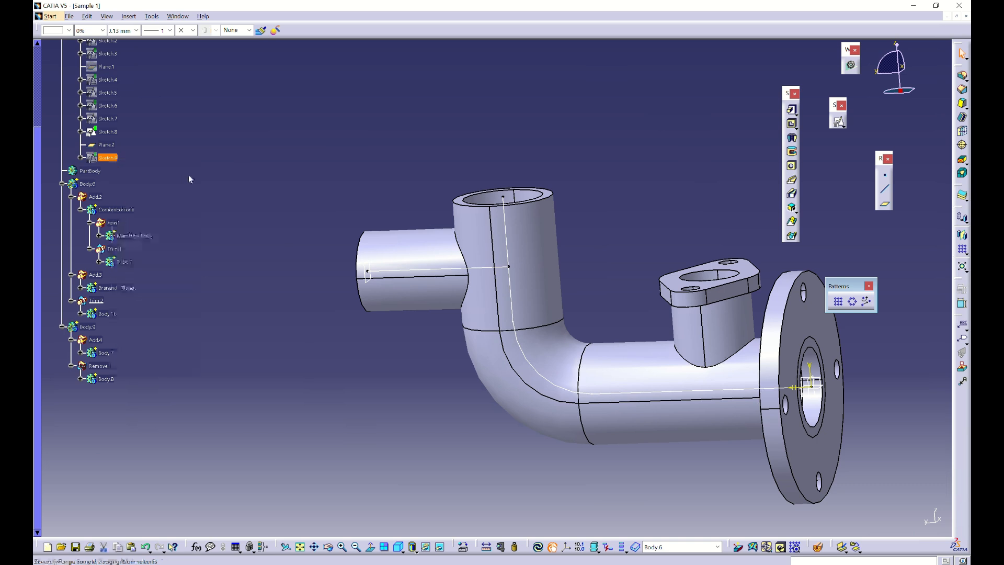
pyautogui.scroll(1, 146, 162)
pyautogui.rightClick(109, 207)
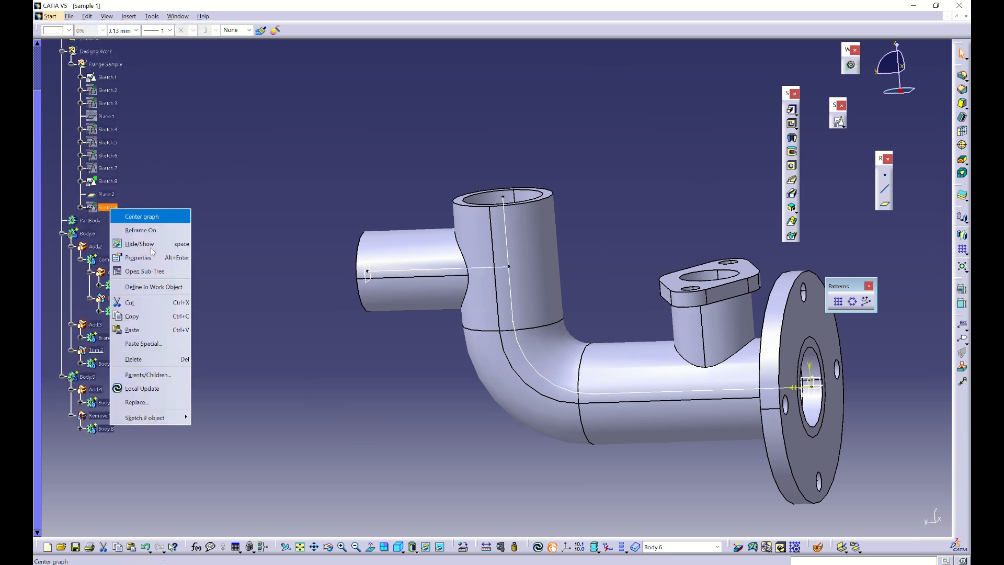
pyautogui.click(167, 287)
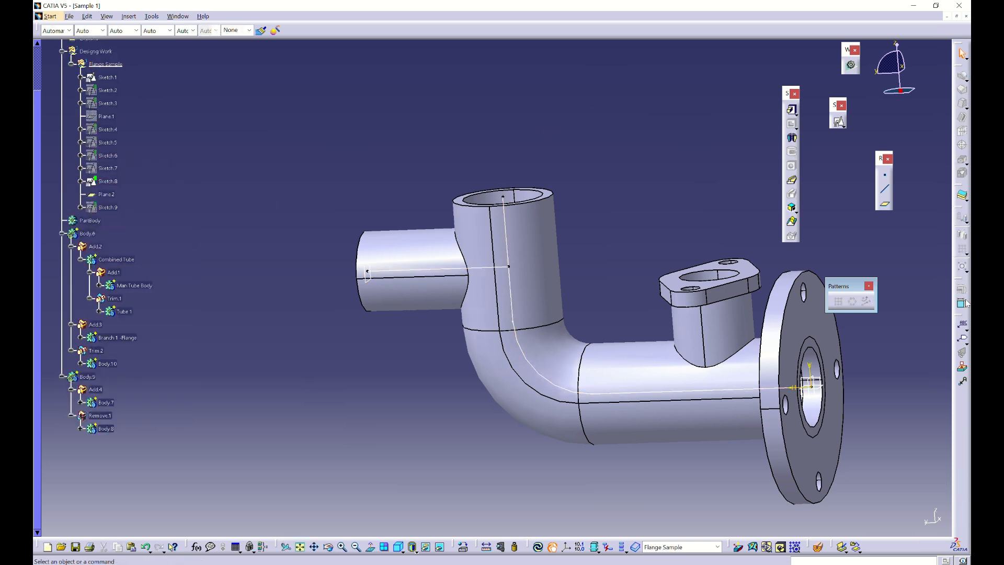
pyautogui.click(885, 204)
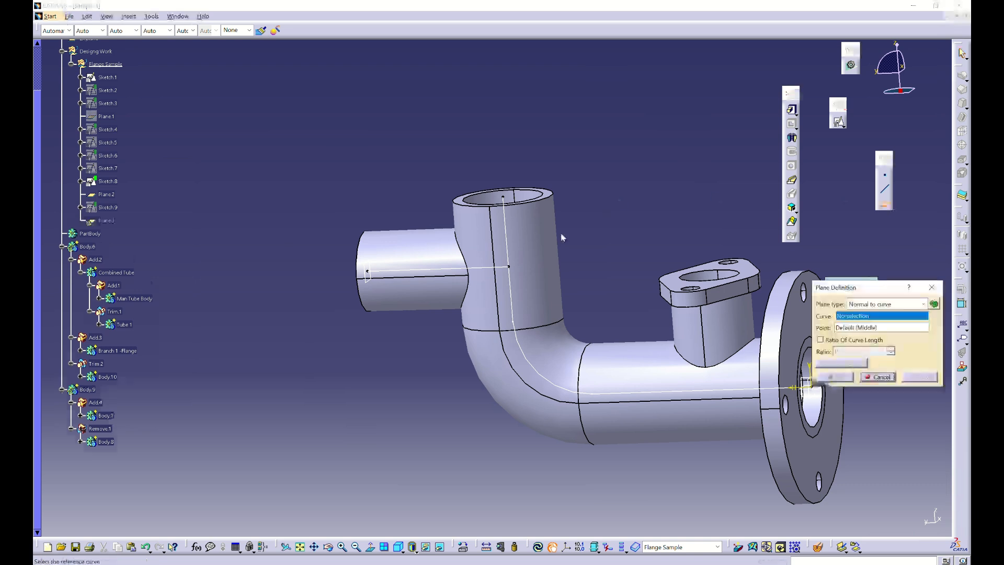
pyautogui.click(507, 224)
pyautogui.press('Escape')
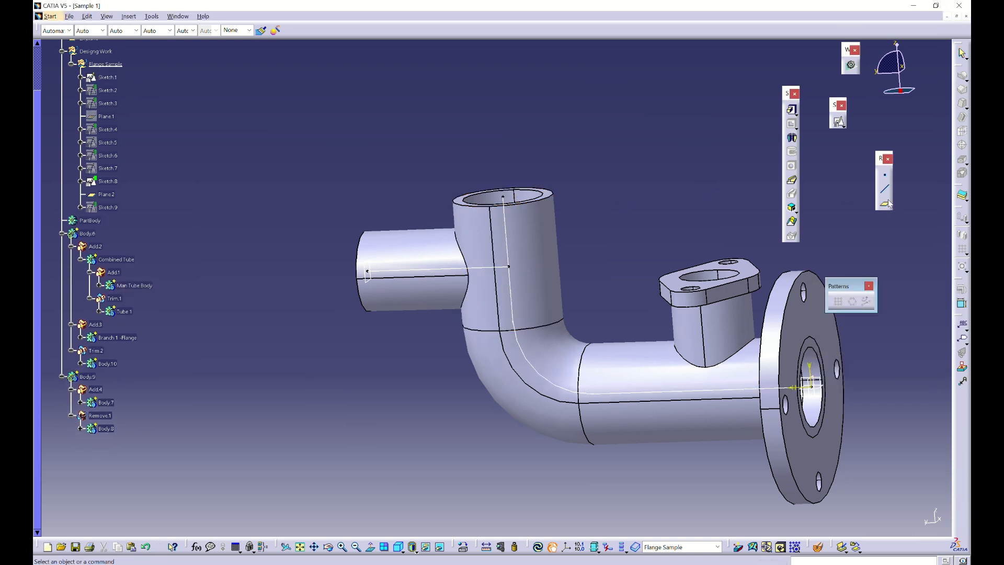
# Create a plane normal to the main pipe centreline at the upper endpoint of its vertical leg
pyautogui.click(885, 205)
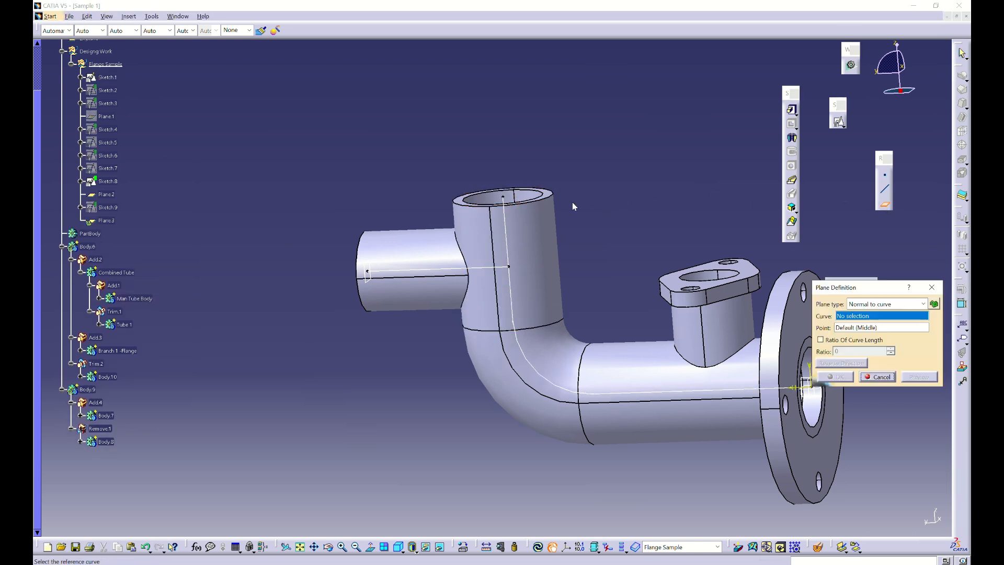
pyautogui.click(505, 230)
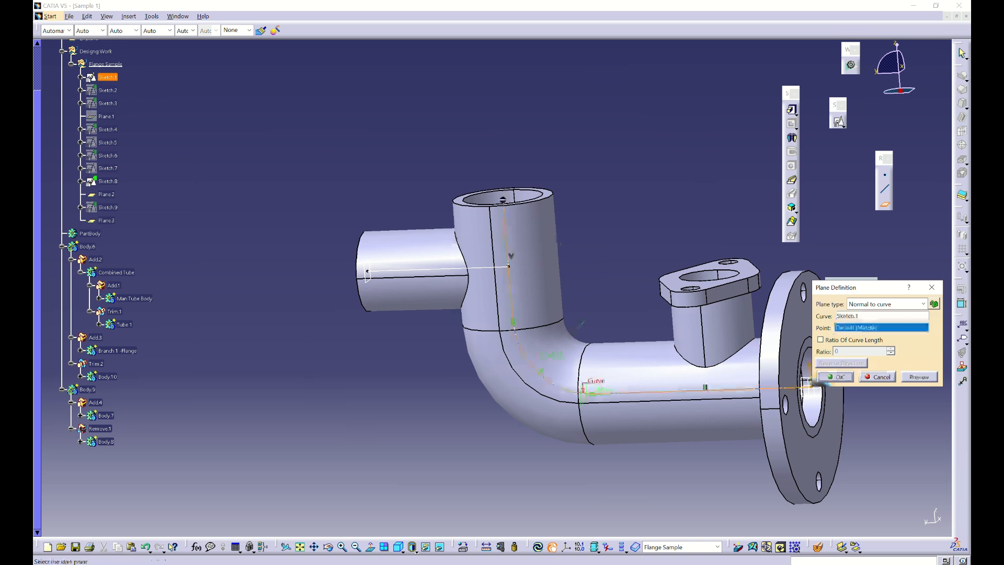
pyautogui.click(503, 197)
pyautogui.click(838, 377)
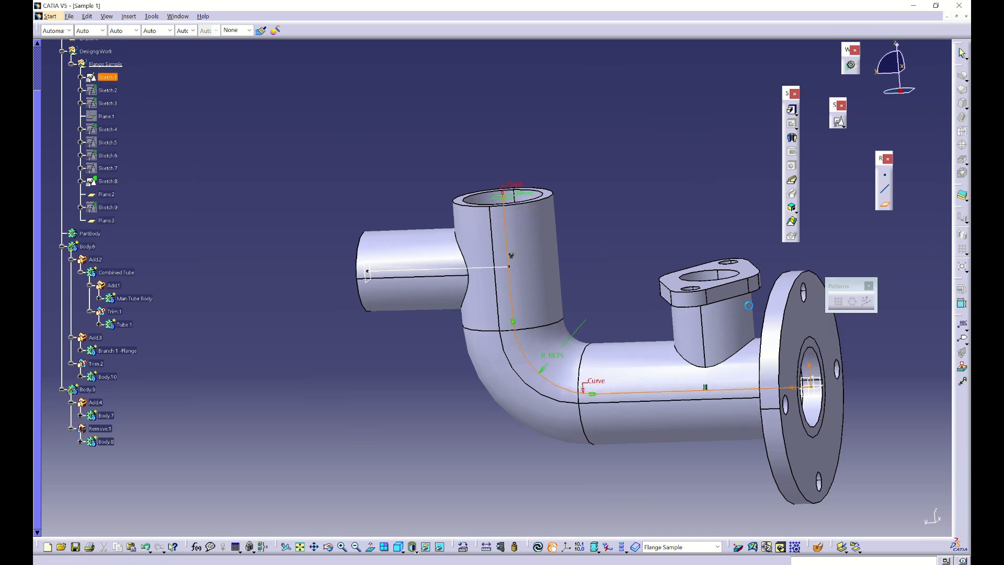
# Open a positioned sketch on the new plane, its origin projected from the centreline's upper endpoint, and check the square flange dimensions on the reference drawing
pyautogui.moveTo(584, 230); pyautogui.dragTo(648, 413, button='middle')
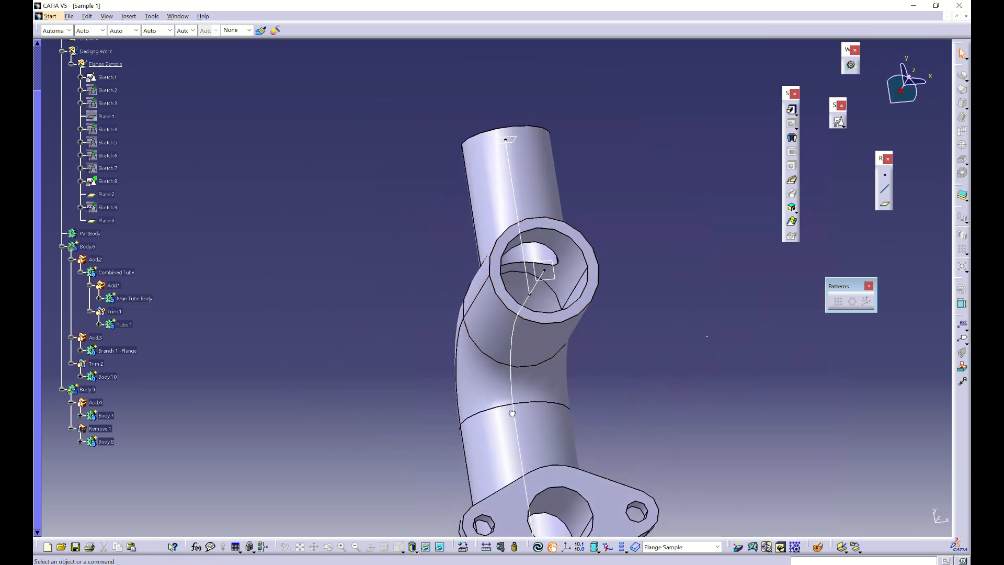
pyautogui.click(838, 121)
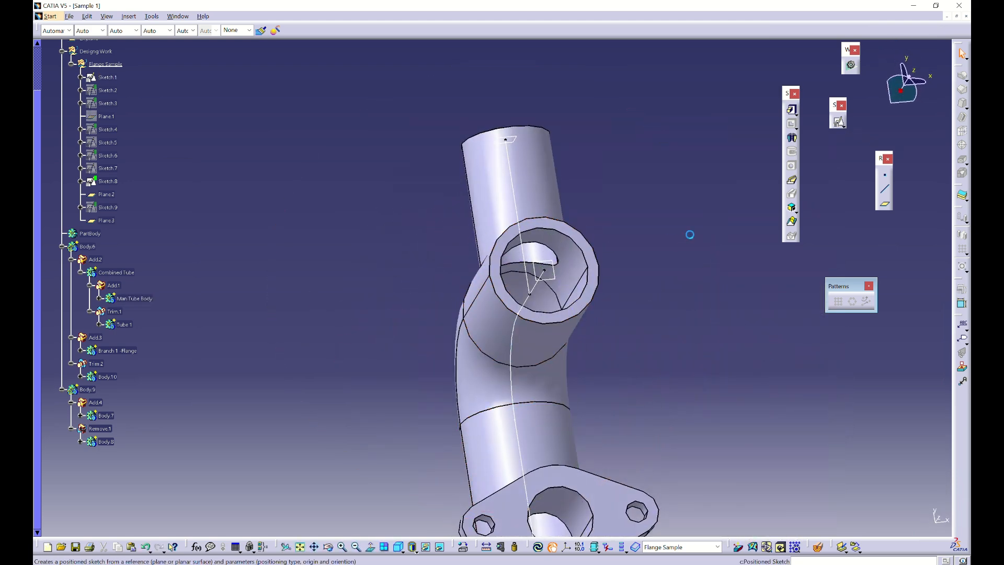
pyautogui.click(560, 274)
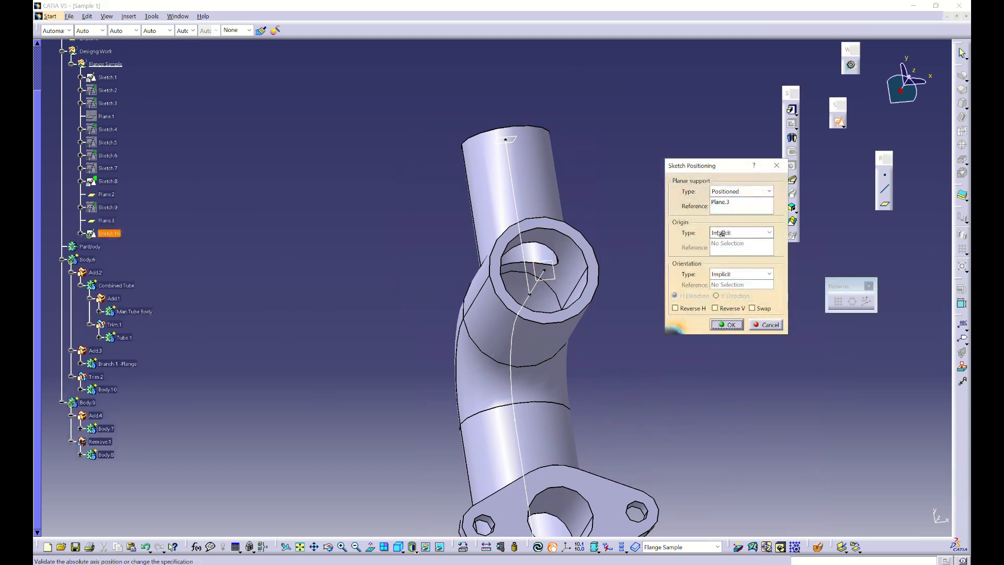
pyautogui.click(724, 233)
pyautogui.click(728, 266)
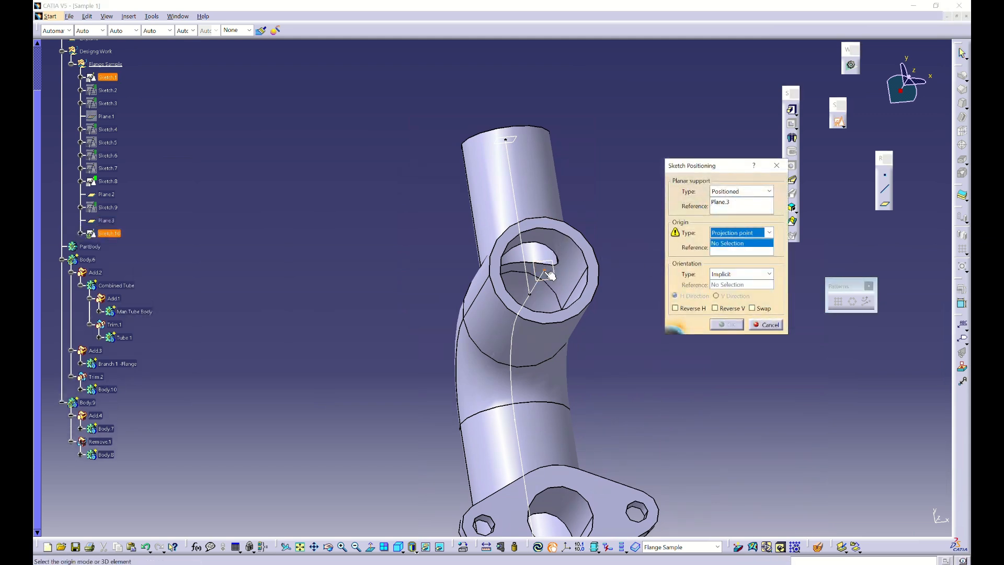
pyautogui.click(545, 271)
pyautogui.moveTo(606, 335); pyautogui.dragTo(626, 368, button='middle')
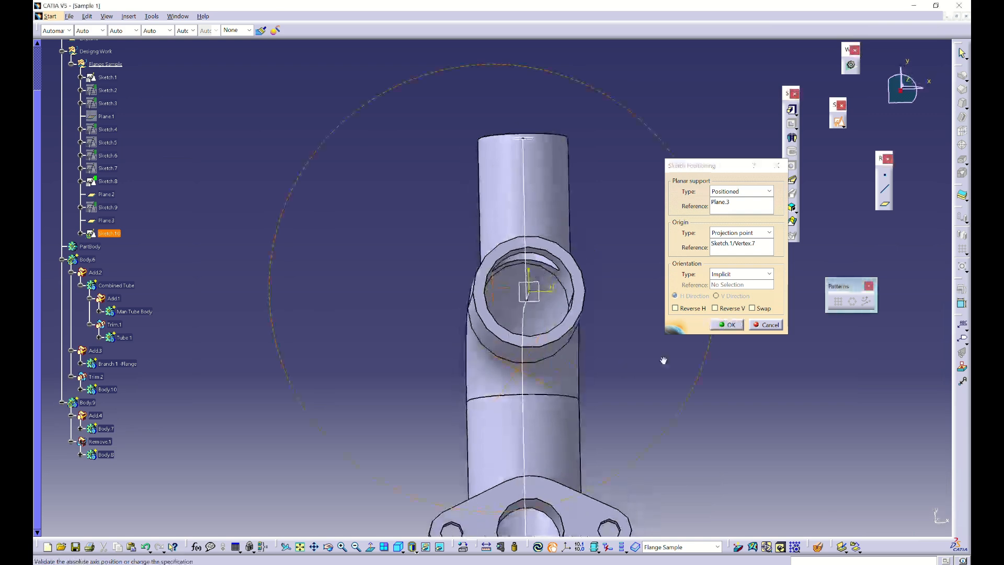
pyautogui.click(726, 324)
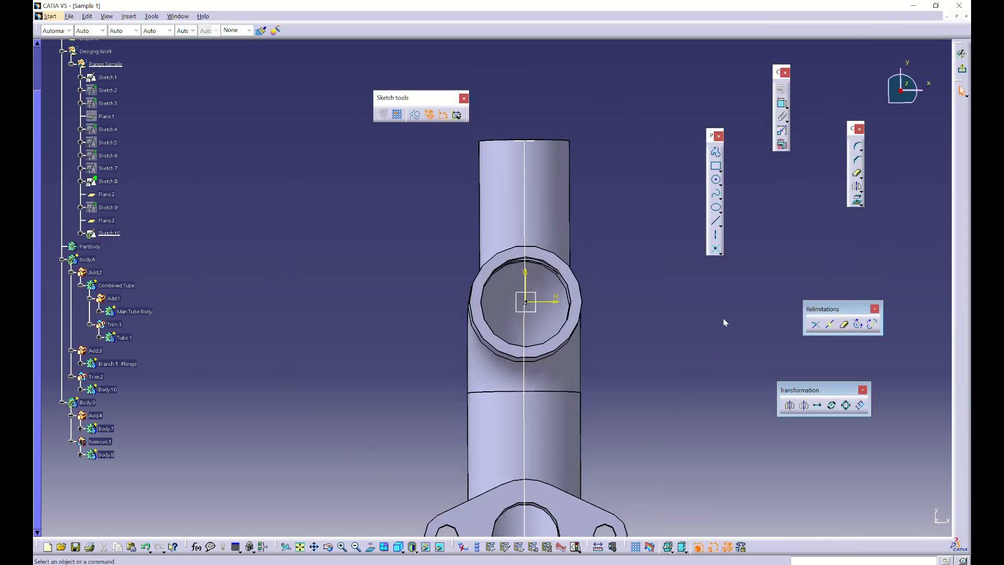
pyautogui.hotkey('alt', 'Tab')
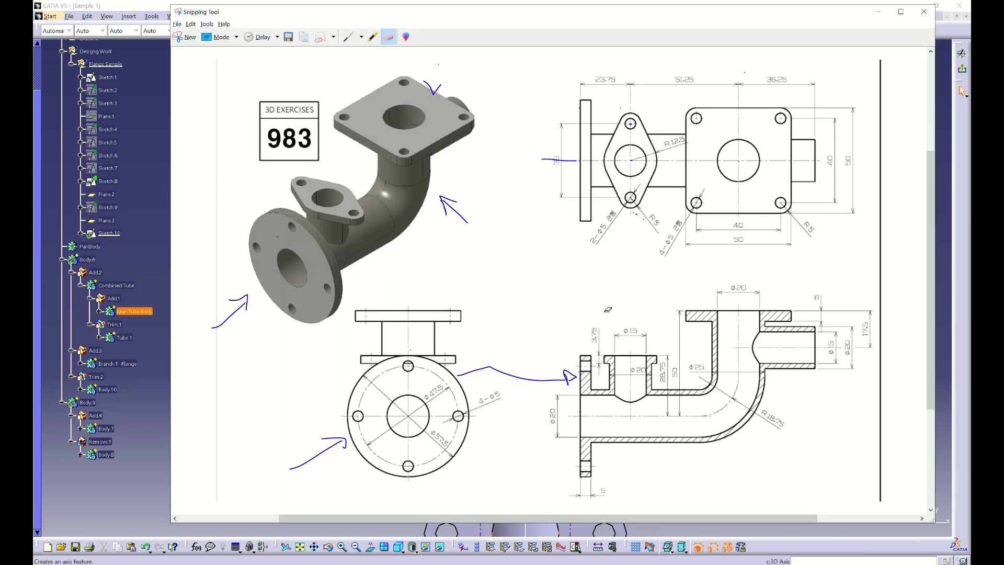
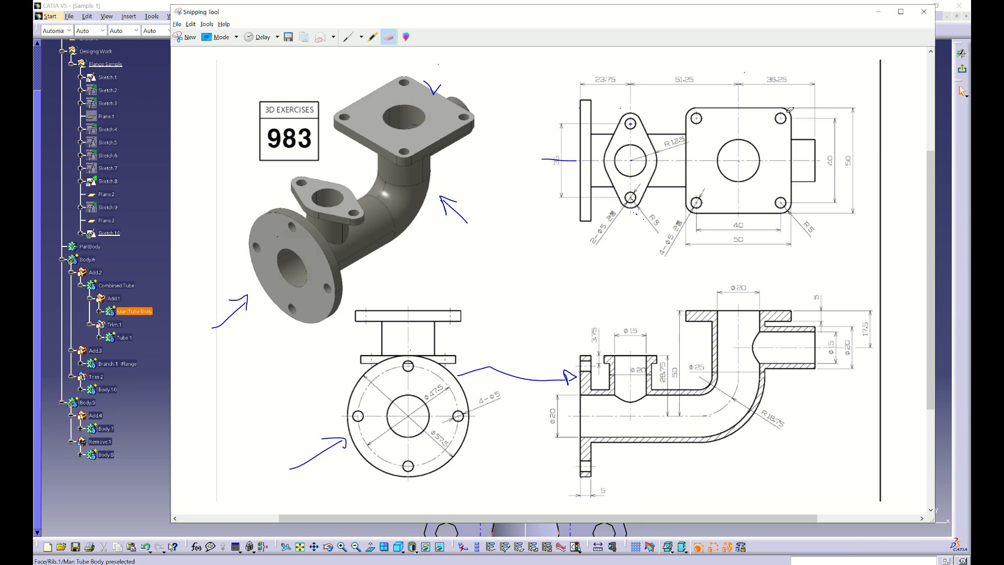
pyautogui.click(879, 12)
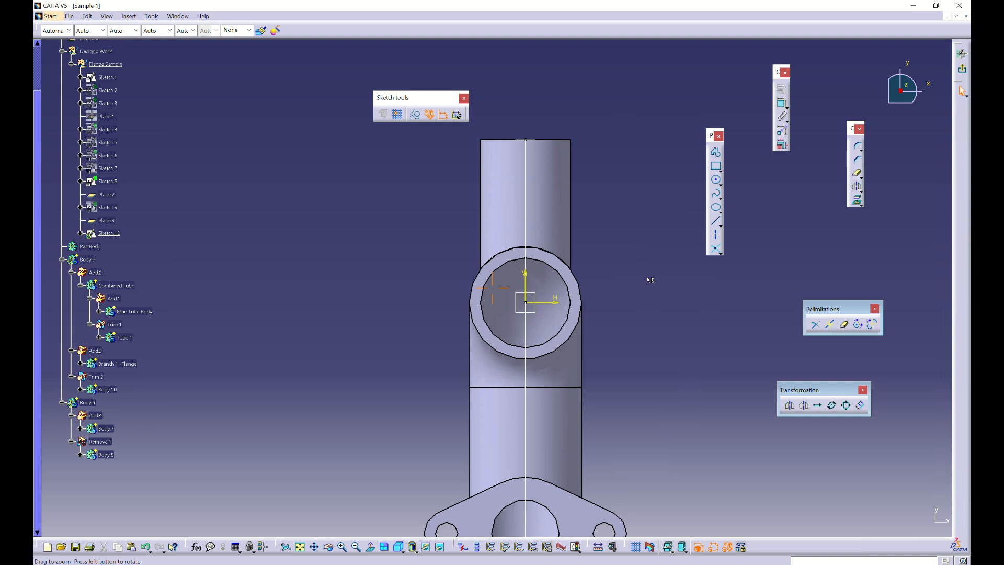
# Draw a 50 x 50 mm square in the open sketch, in empty space beside the pipe
pyautogui.click(716, 166)
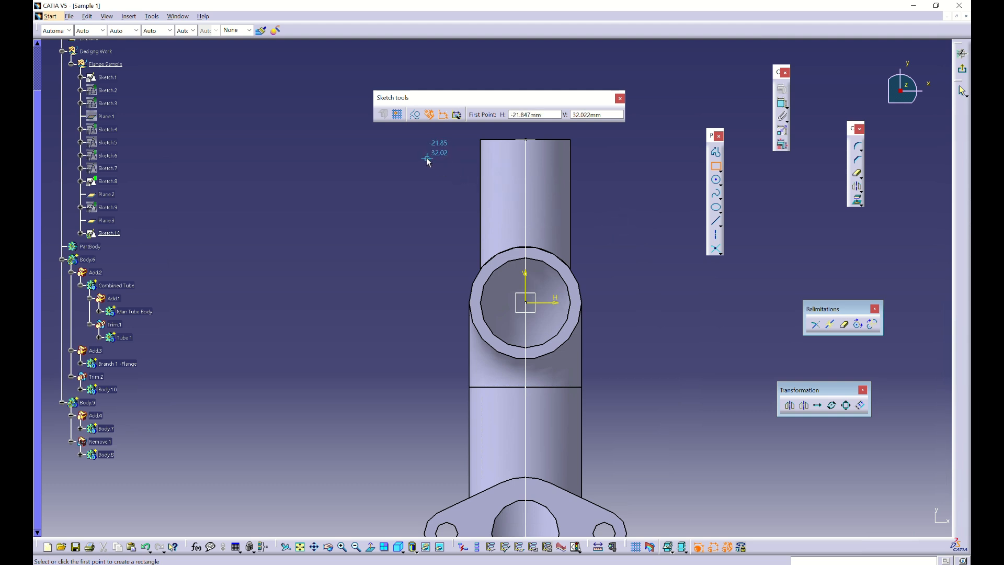
pyautogui.keyDown('ctrl'); pyautogui.moveTo(629, 321); pyautogui.dragTo(630, 343, button='middle'); pyautogui.keyUp('ctrl')
pyautogui.click(586, 201)
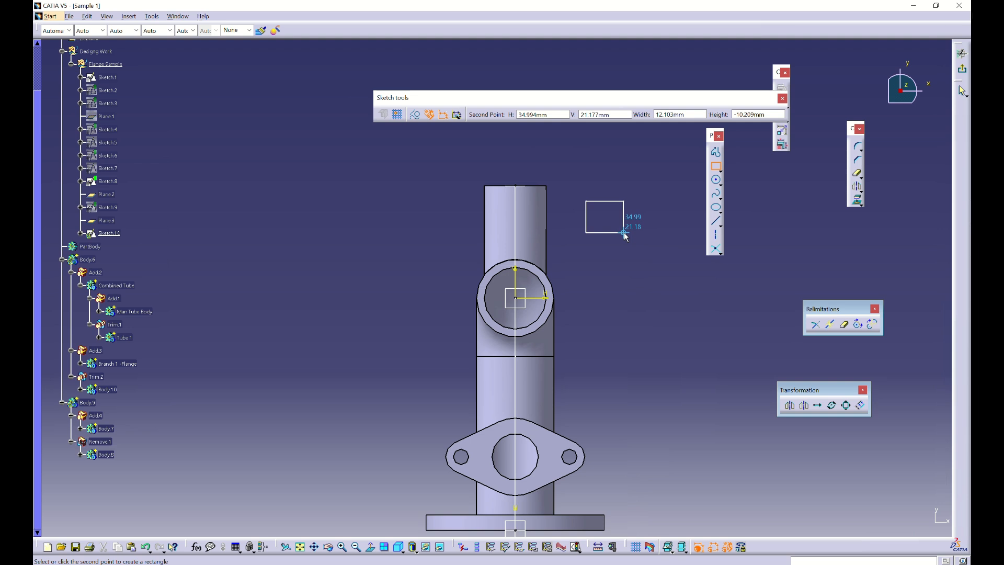
pyautogui.press('Tab')
pyautogui.press('Tab')
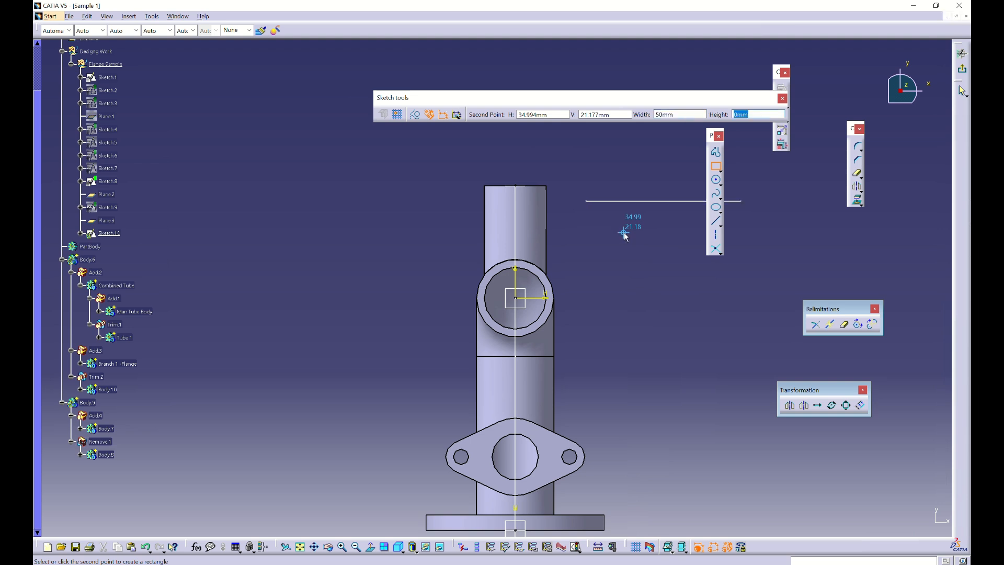
pyautogui.write('50')
pyautogui.press('Return')
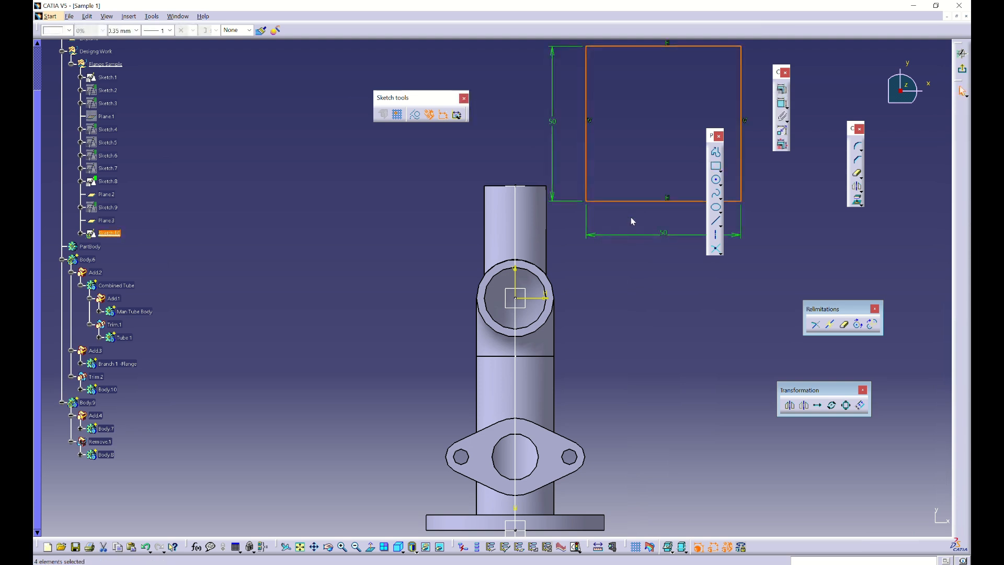
pyautogui.moveTo(626, 232)
pyautogui.mouseDown(button='middle')
pyautogui.moveTo(629, 248)
pyautogui.moveTo(608, 200)
pyautogui.mouseUp(button='middle')
pyautogui.click(608, 181)
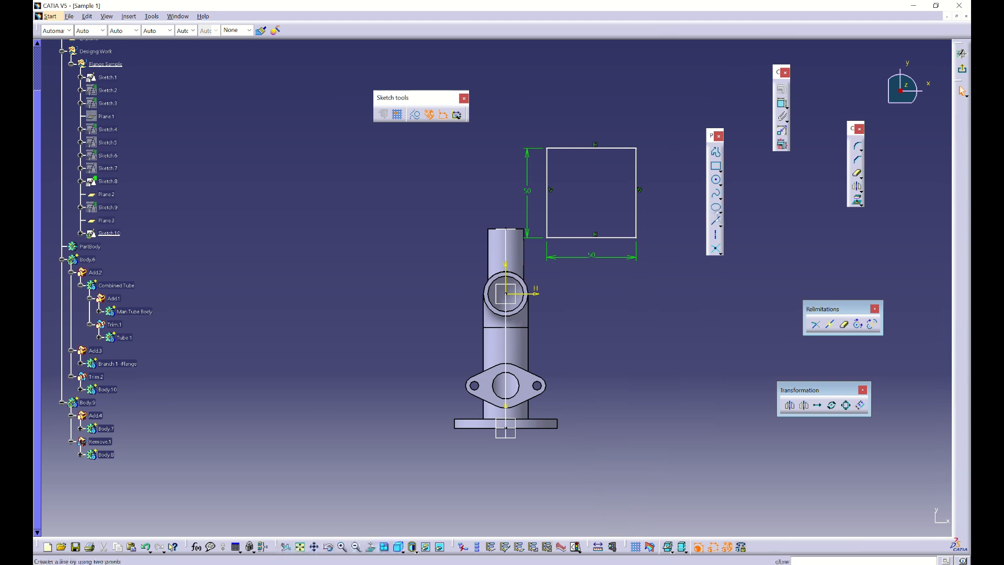
# Draw a diagonal line between two opposite corners of the square and convert it to a construction element
pyautogui.click(716, 221)
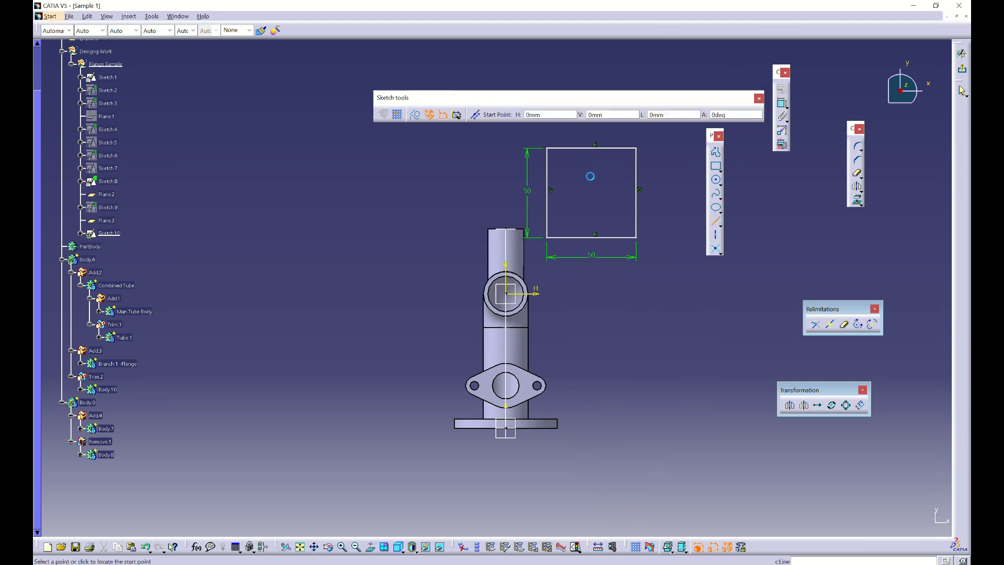
pyautogui.click(547, 149)
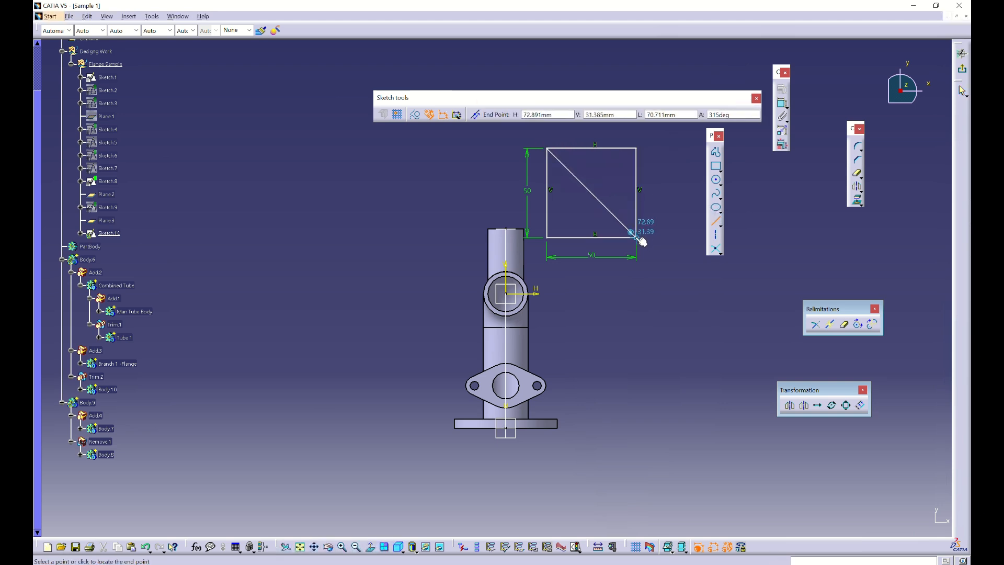
pyautogui.click(637, 238)
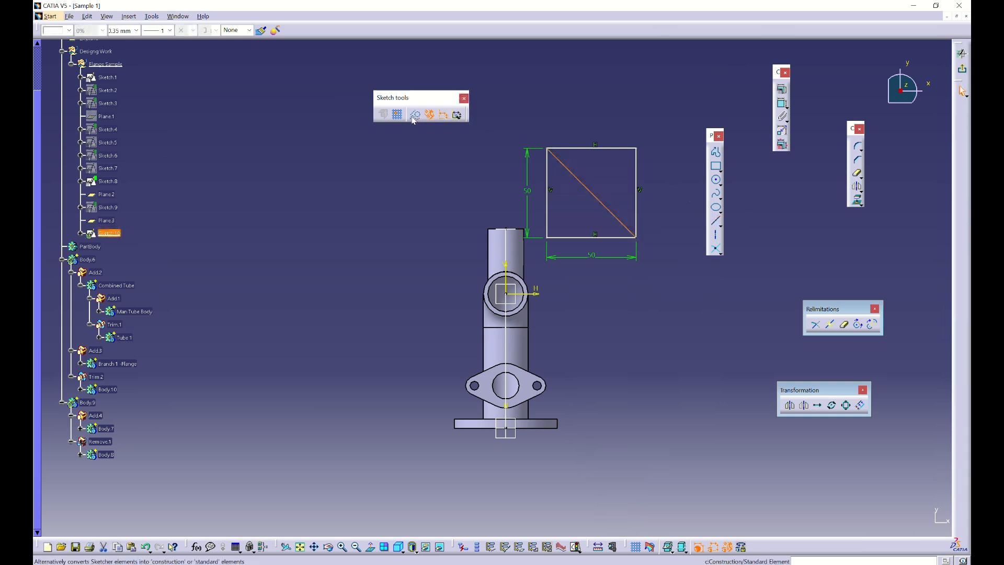
# Place a point at the midpoint of the construction diagonal and delete the diagonal
pyautogui.click(718, 251)
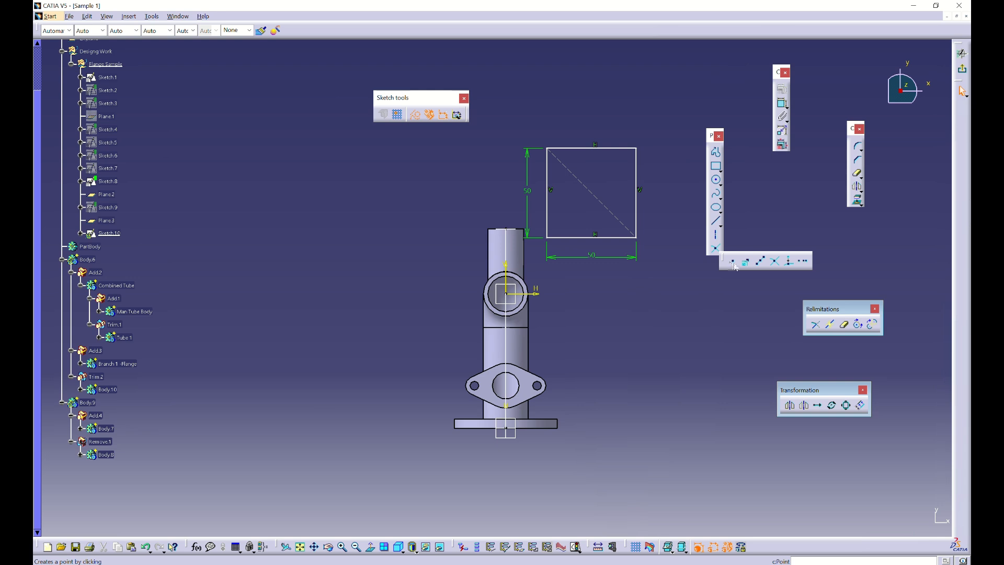
pyautogui.click(733, 261)
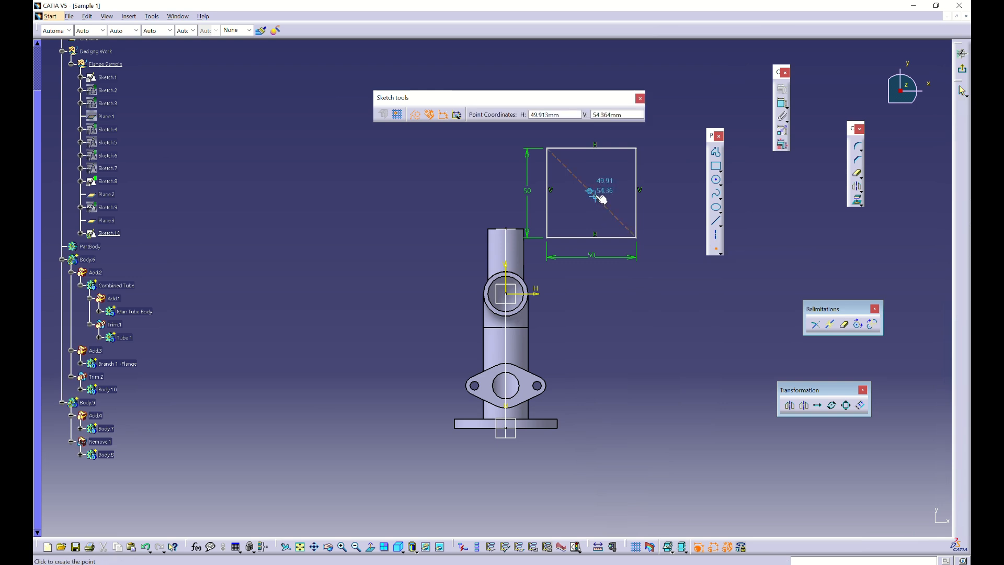
pyautogui.click(594, 191)
pyautogui.rightClick(596, 194)
pyautogui.click(636, 261)
pyautogui.click(614, 178)
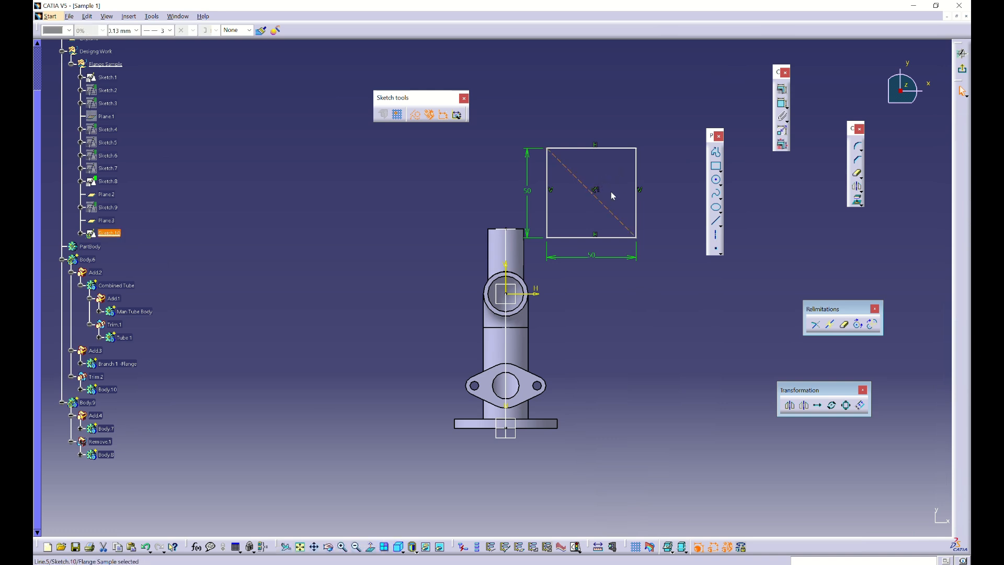
pyautogui.click(604, 204)
pyautogui.press('Delete')
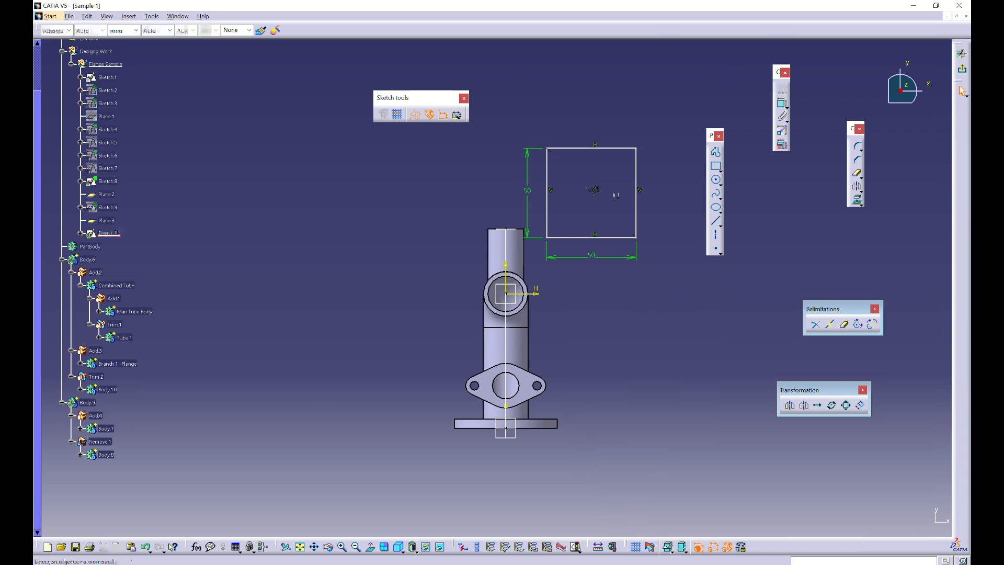
# Translate the square with Duplicate mode off, moving it from its centre point onto the sketch origin at the pipe axis
pyautogui.click(616, 149)
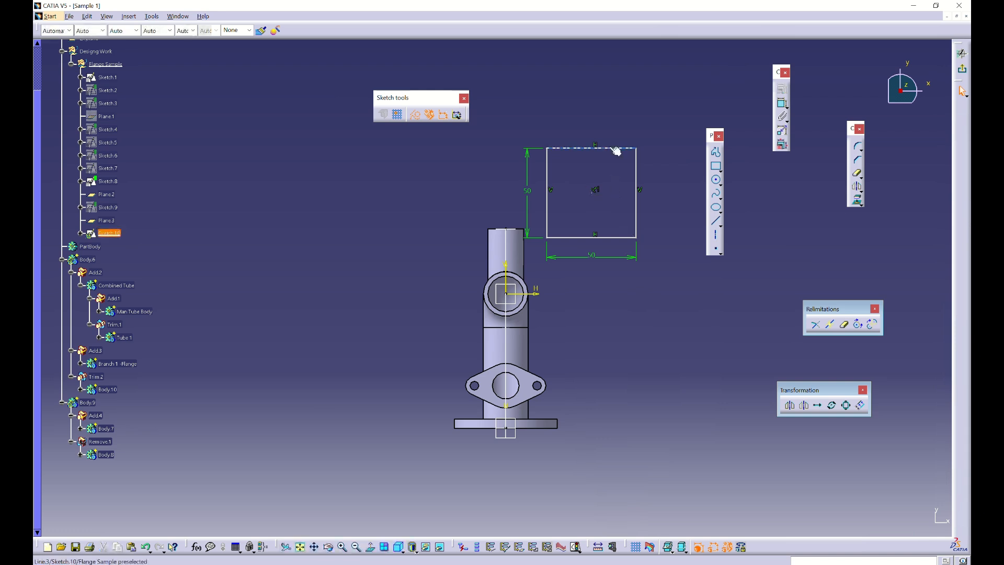
pyautogui.keyDown('ctrl'); pyautogui.click(604, 237); pyautogui.keyUp('ctrl')
pyautogui.keyDown('ctrl'); pyautogui.click(549, 169); pyautogui.keyUp('ctrl')
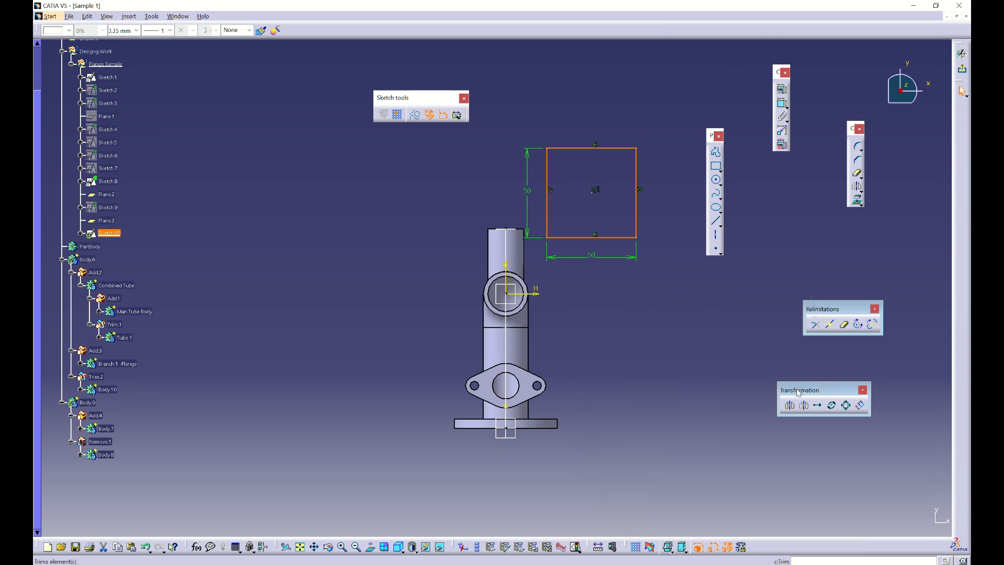
pyautogui.click(820, 406)
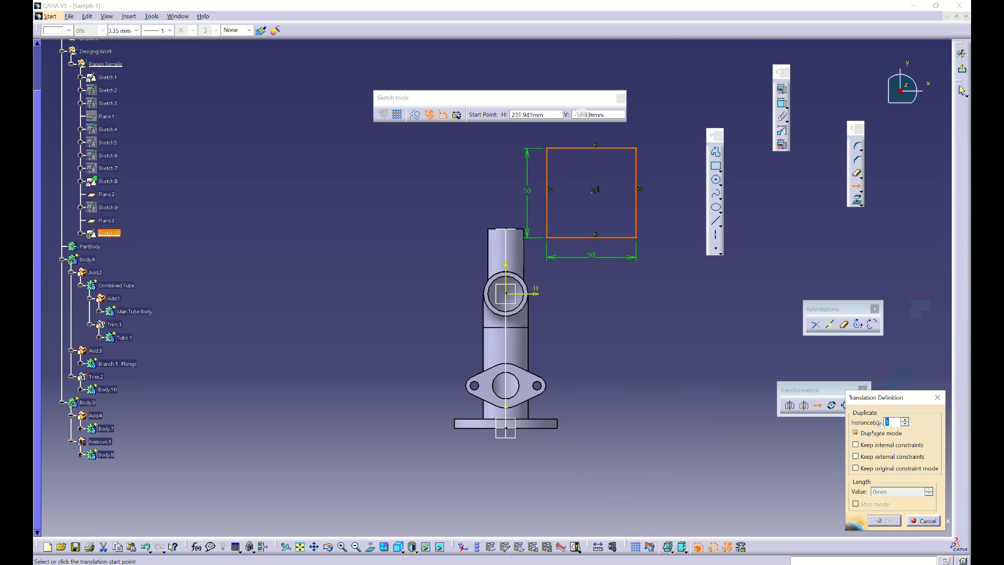
pyautogui.click(856, 433)
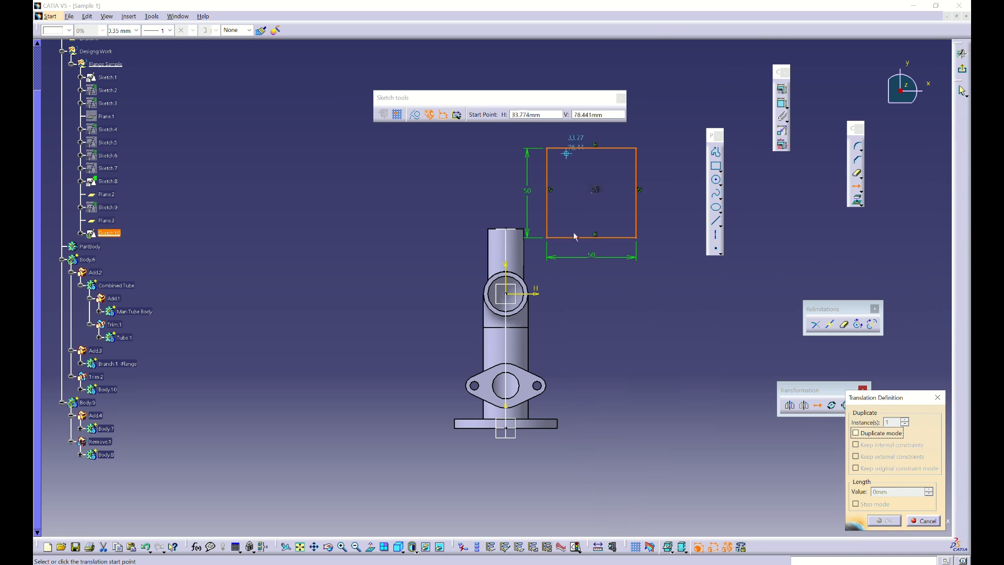
pyautogui.click(592, 192)
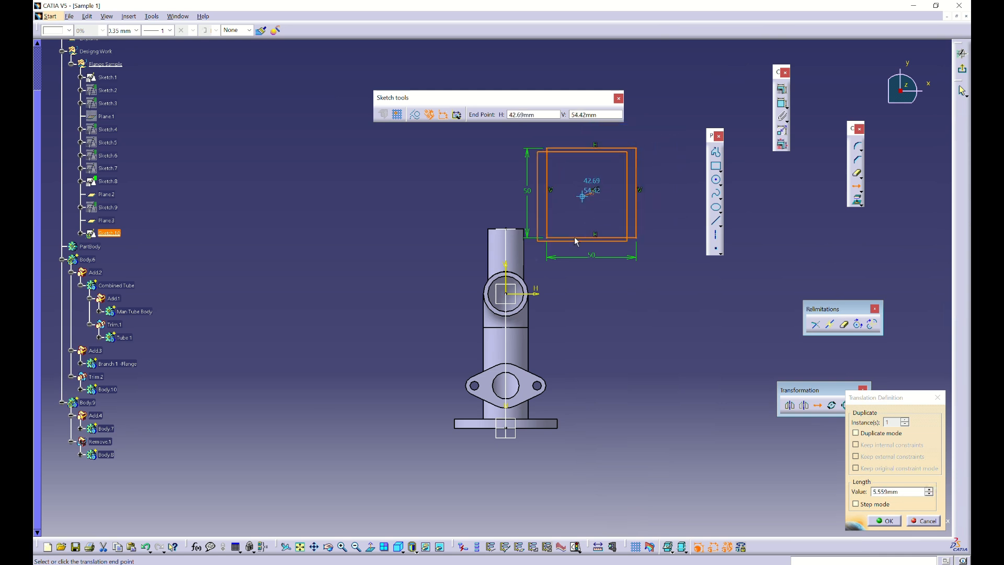
pyautogui.click(513, 298)
pyautogui.click(652, 309)
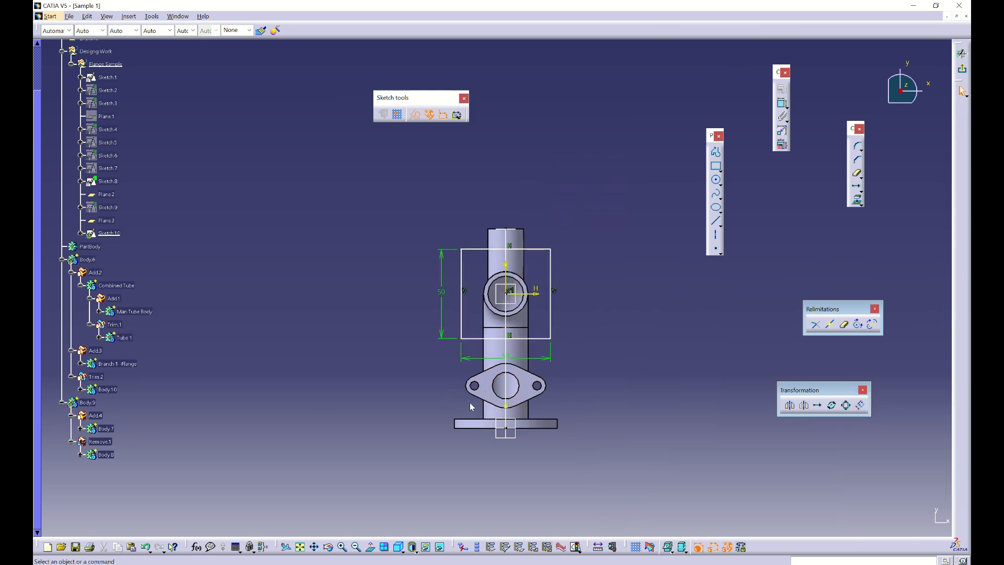
# Exit the square flange sketch and check the flange's thickness and position on the reference drawing
pyautogui.moveTo(448, 403); pyautogui.dragTo(584, 296, button='middle')
pyautogui.click(961, 69)
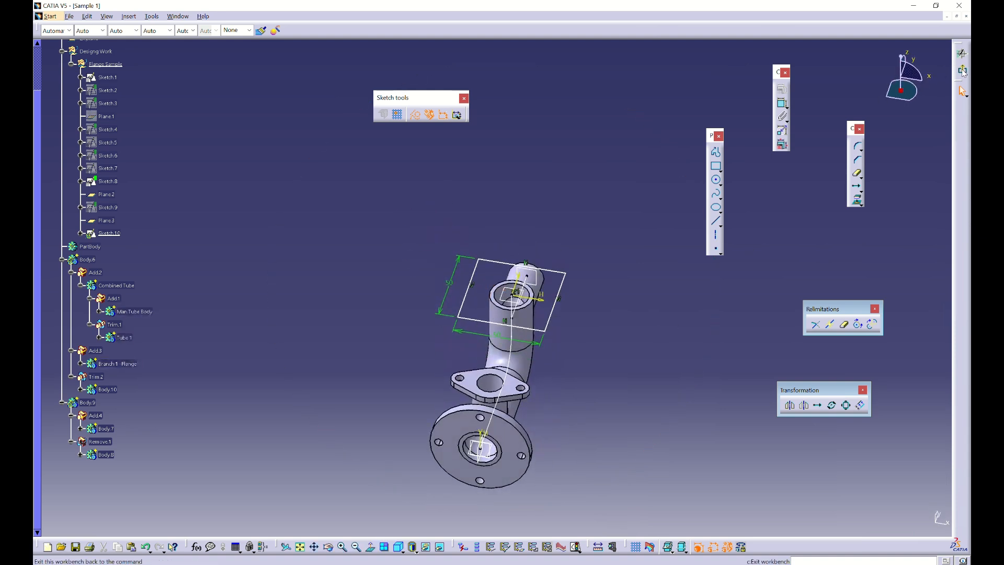
pyautogui.moveTo(366, 272); pyautogui.dragTo(481, 516, button='middle')
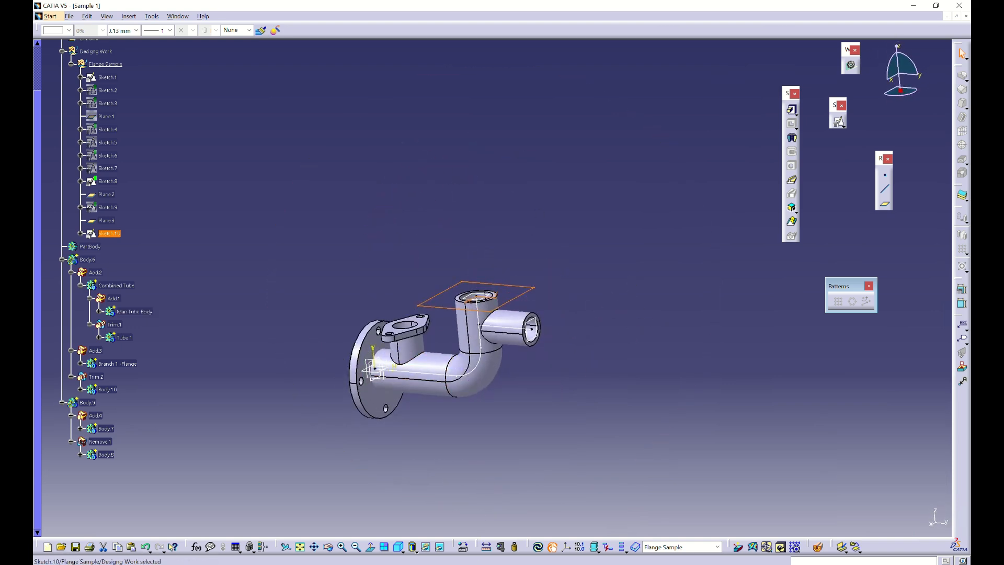
pyautogui.click(476, 563)
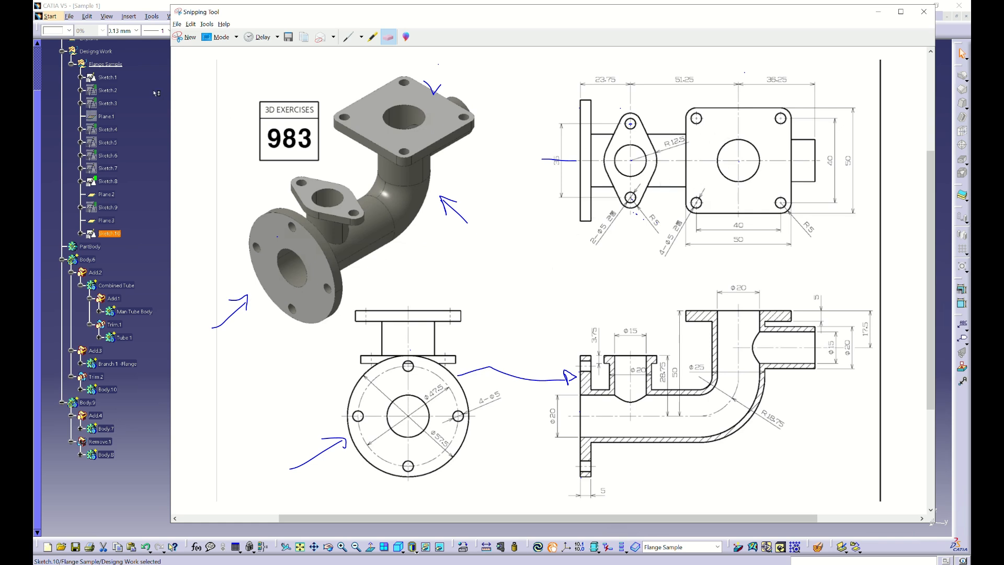
pyautogui.click(153, 91)
pyautogui.moveTo(530, 332); pyautogui.dragTo(450, 410, button='middle')
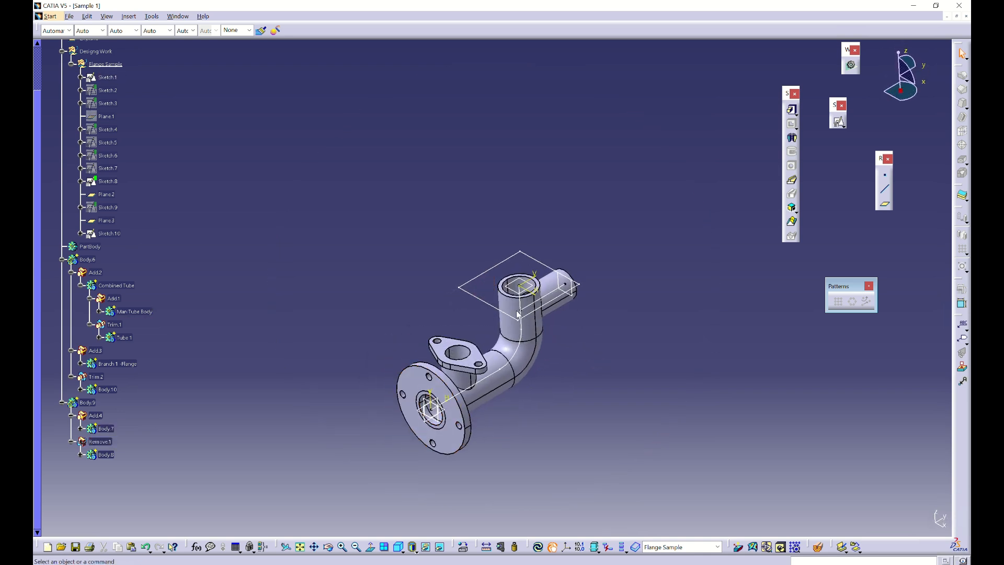
pyautogui.moveTo(549, 304); pyautogui.dragTo(650, 347, button='middle')
pyautogui.moveTo(486, 289); pyautogui.dragTo(429, 225, button='middle')
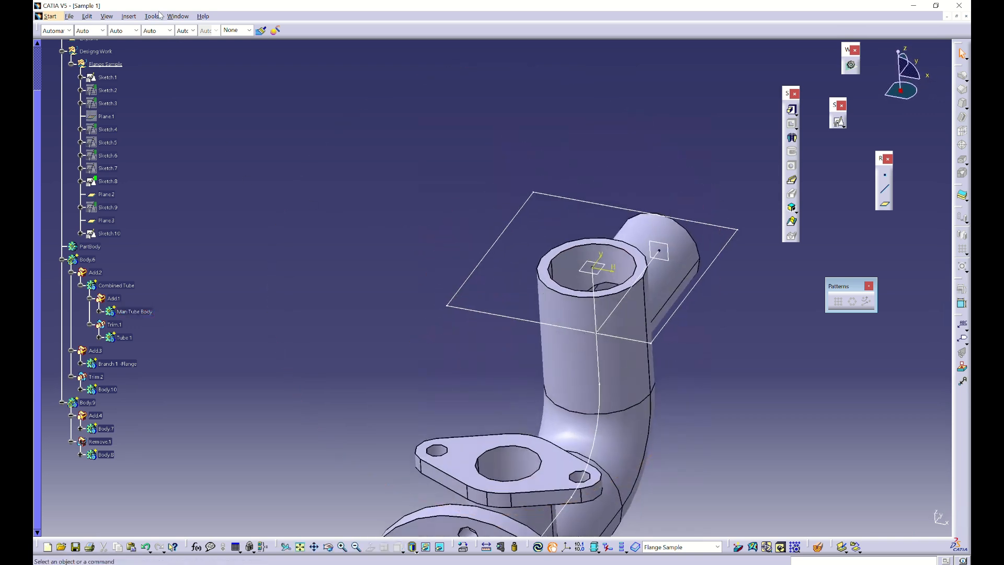
# Insert a new body and pad the square flange sketch 5 mm in the reversed direction, down along the pipe
pyautogui.click(129, 16)
pyautogui.click(142, 43)
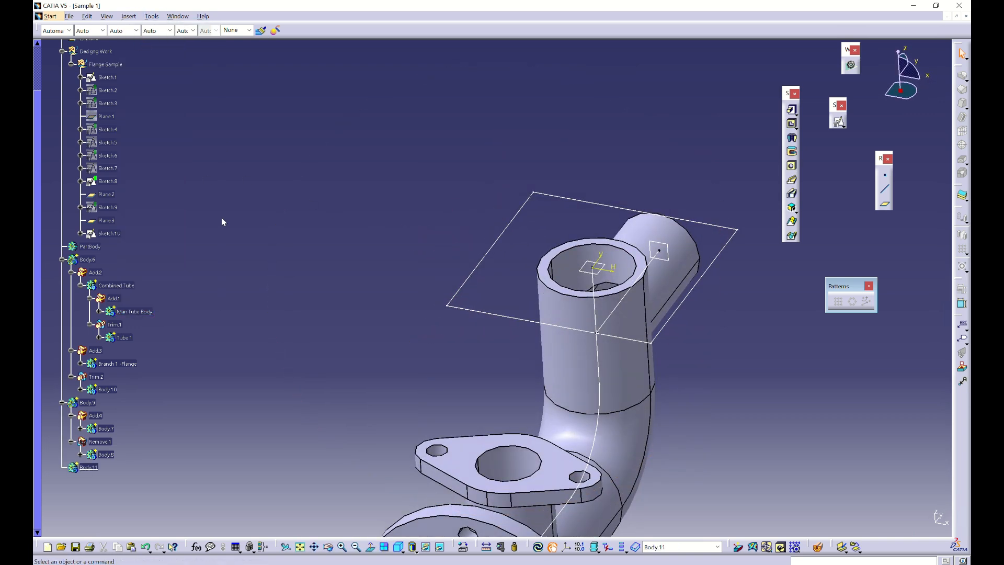
pyautogui.click(792, 109)
pyautogui.click(570, 202)
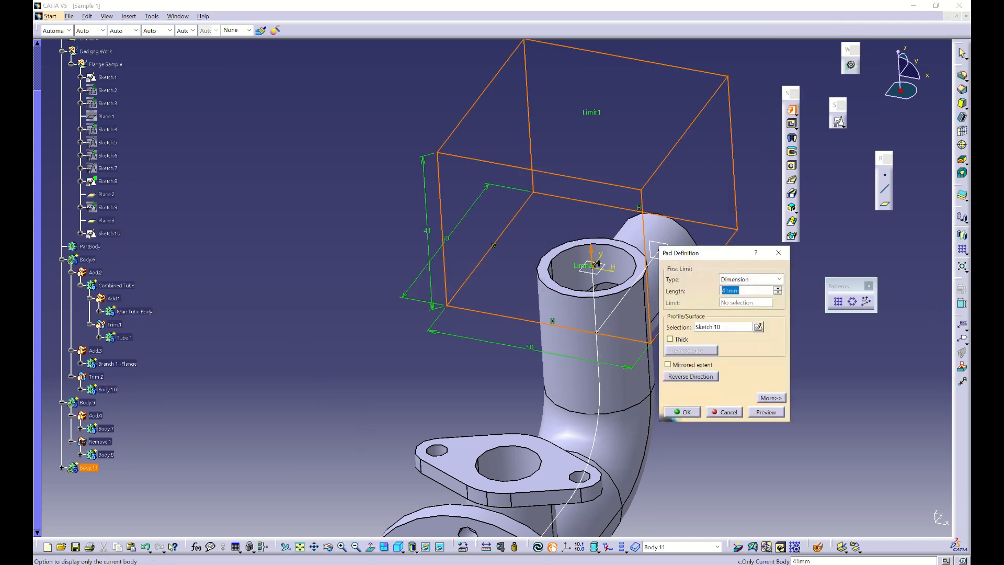
pyautogui.hotkey('alt', 'Tab')
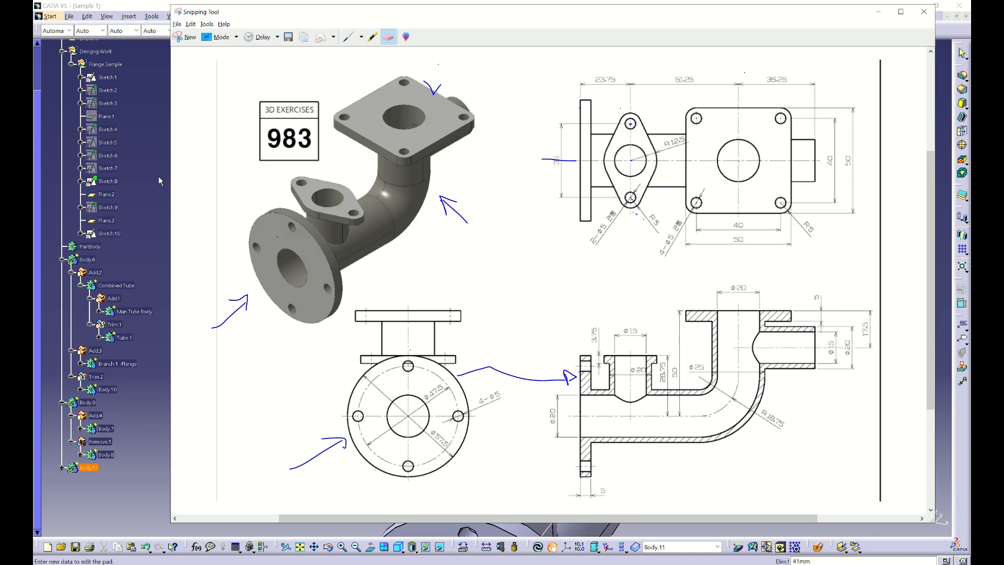
pyautogui.hotkey('alt', 'Tab')
pyautogui.click(688, 377)
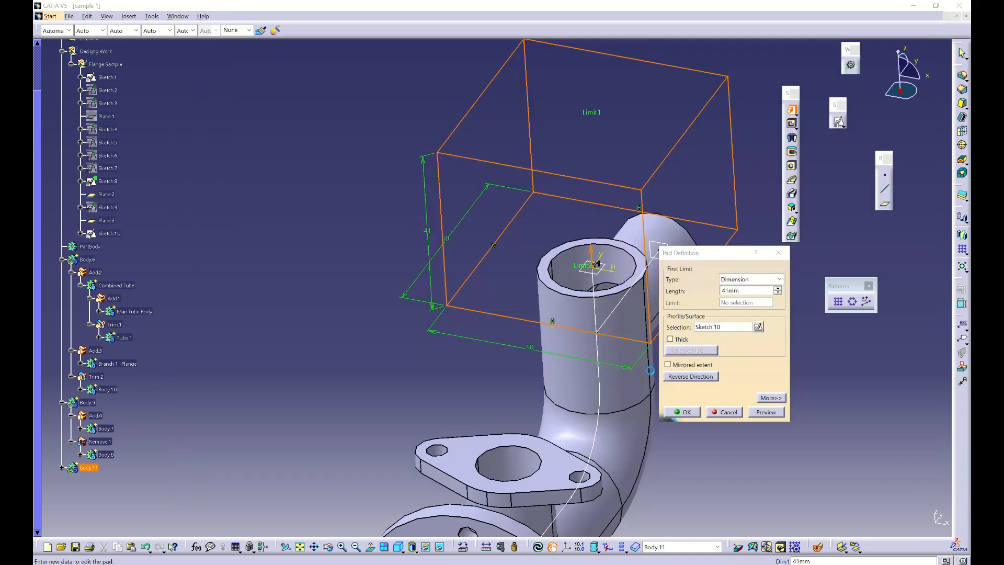
pyautogui.click(753, 291)
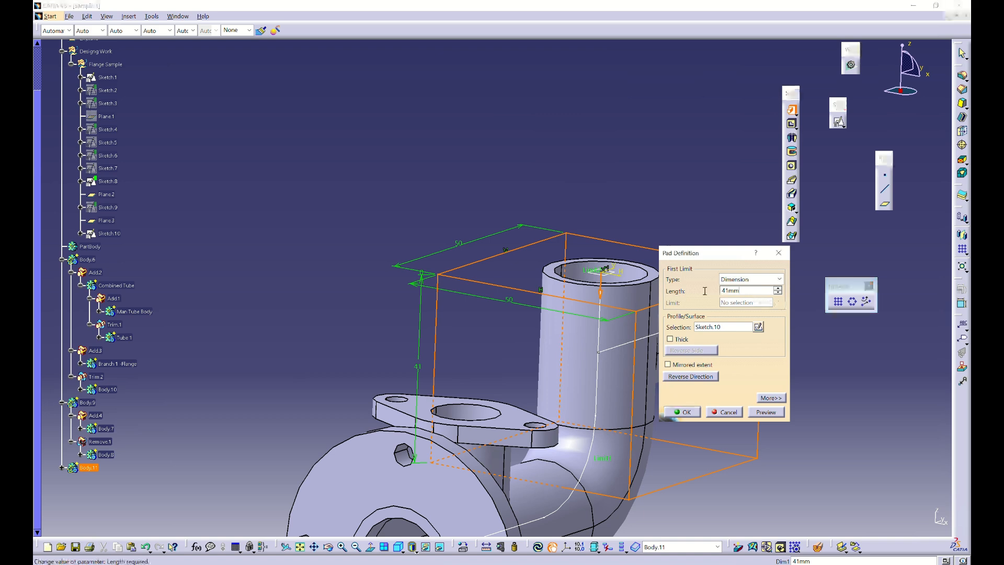
pyautogui.press('Return')
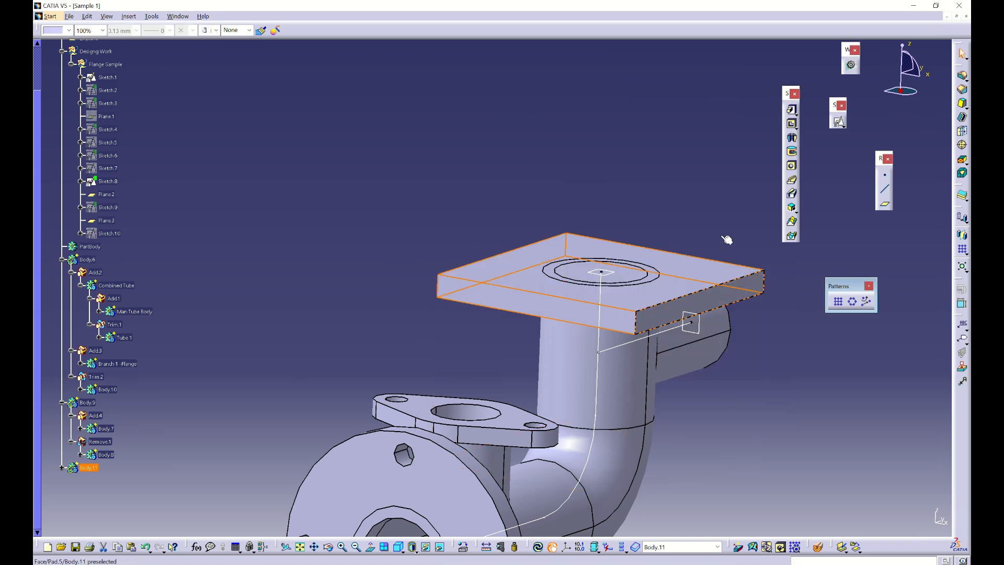
# Reopen the square flange sketch, add a circle of 10 mm radius centred on the origin, and exit the sketch
pyautogui.moveTo(478, 302); pyautogui.dragTo(498, 345, button='middle')
pyautogui.scroll(-1, 476, 313)
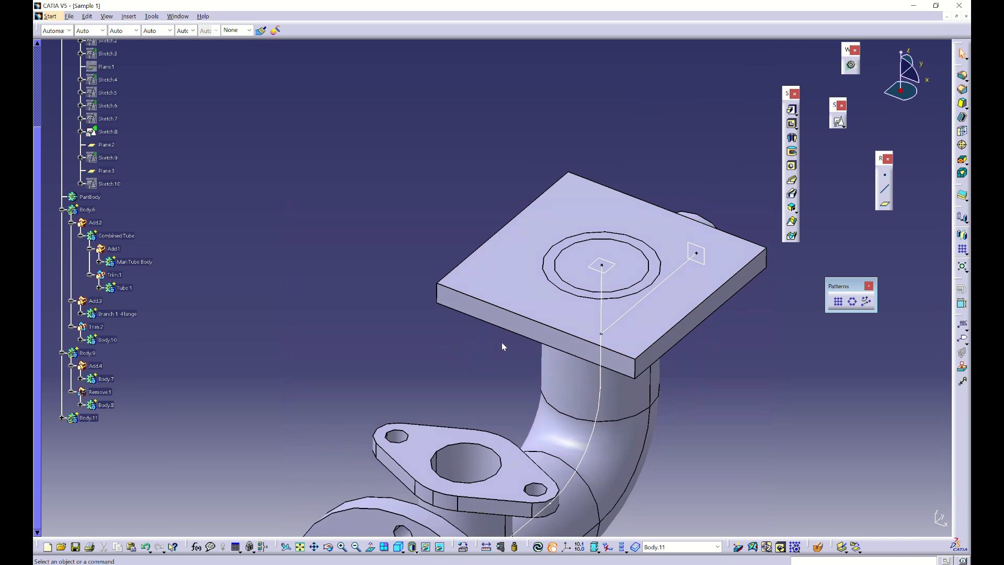
pyautogui.moveTo(500, 341); pyautogui.dragTo(540, 228, button='middle')
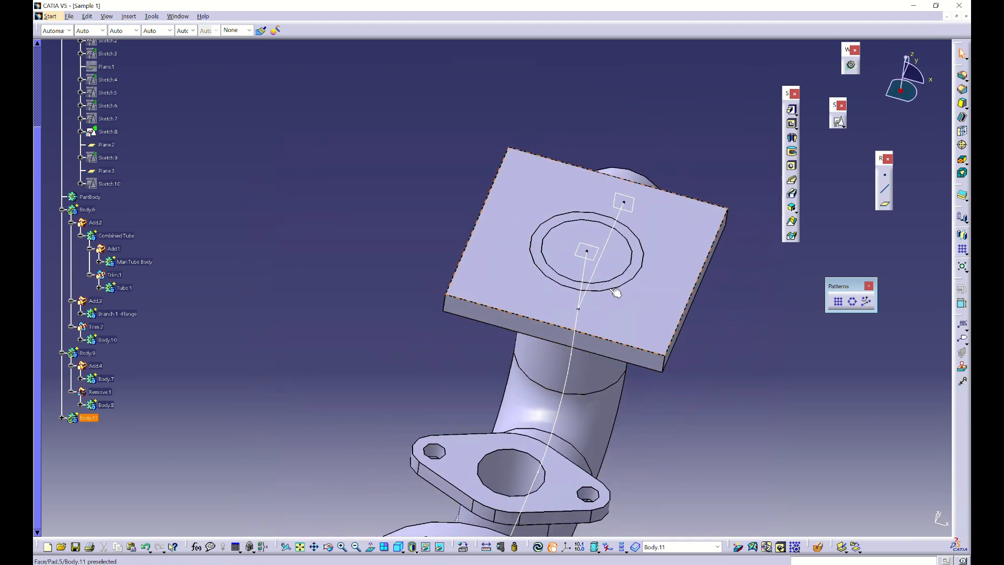
pyautogui.moveTo(418, 303); pyautogui.dragTo(455, 235, button='middle')
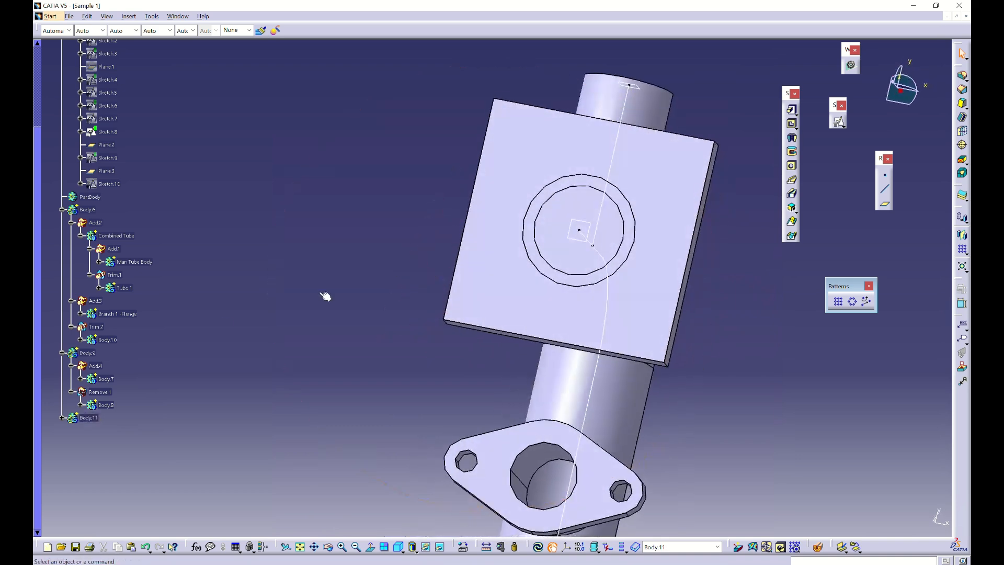
pyautogui.click(115, 184)
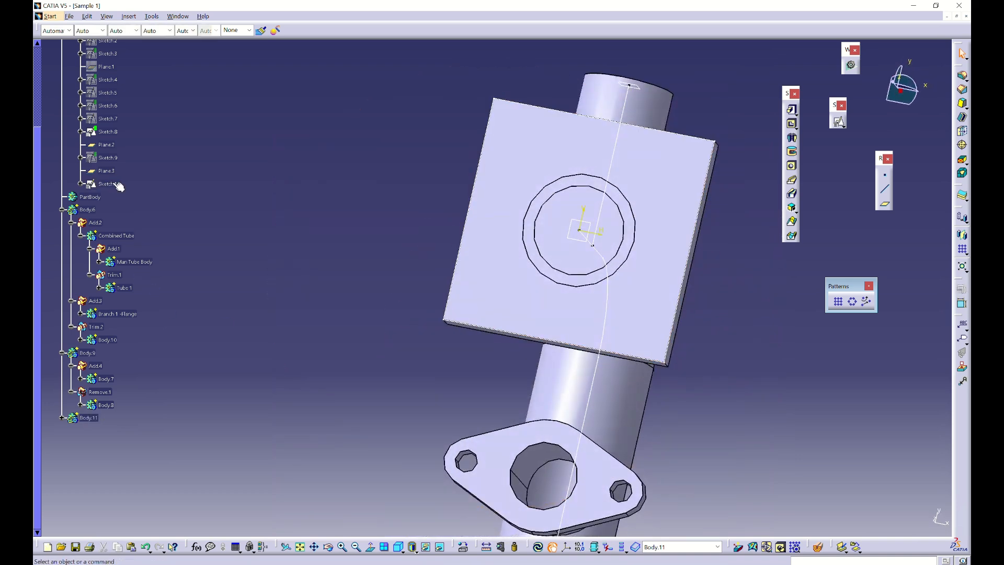
pyautogui.doubleClick(115, 184)
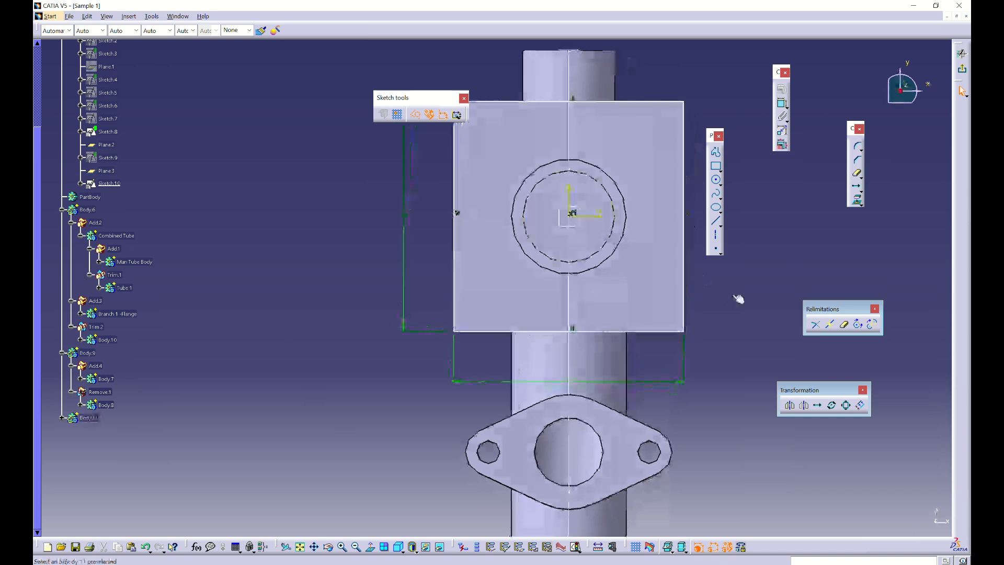
pyautogui.click(716, 180)
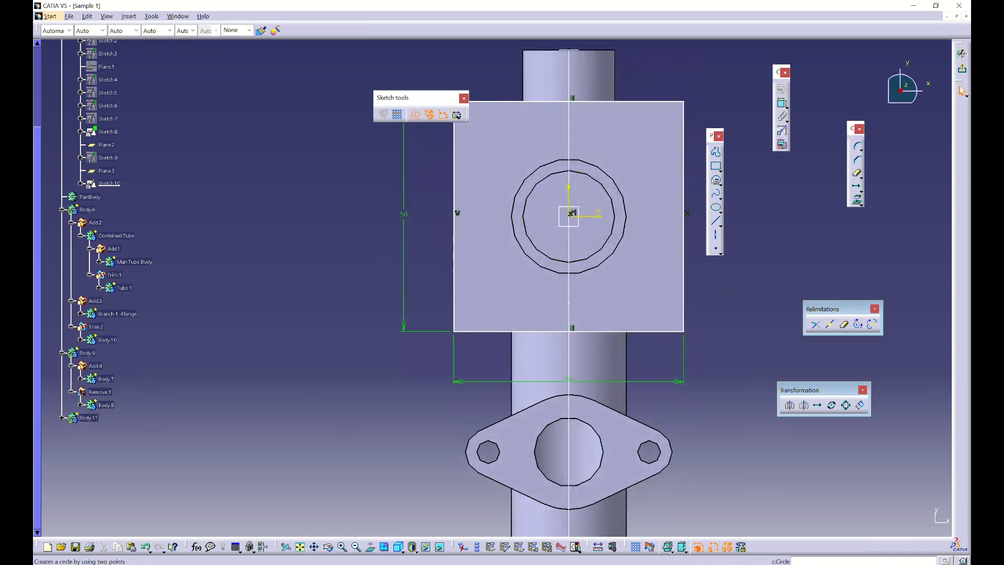
pyautogui.click(571, 219)
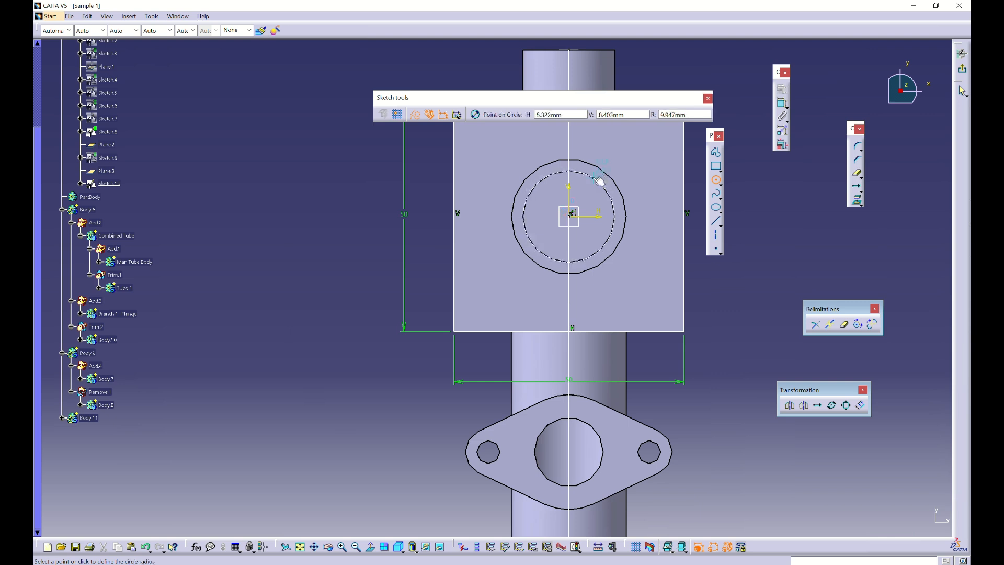
pyautogui.press('Tab')
pyautogui.write('10')
pyautogui.press('Return')
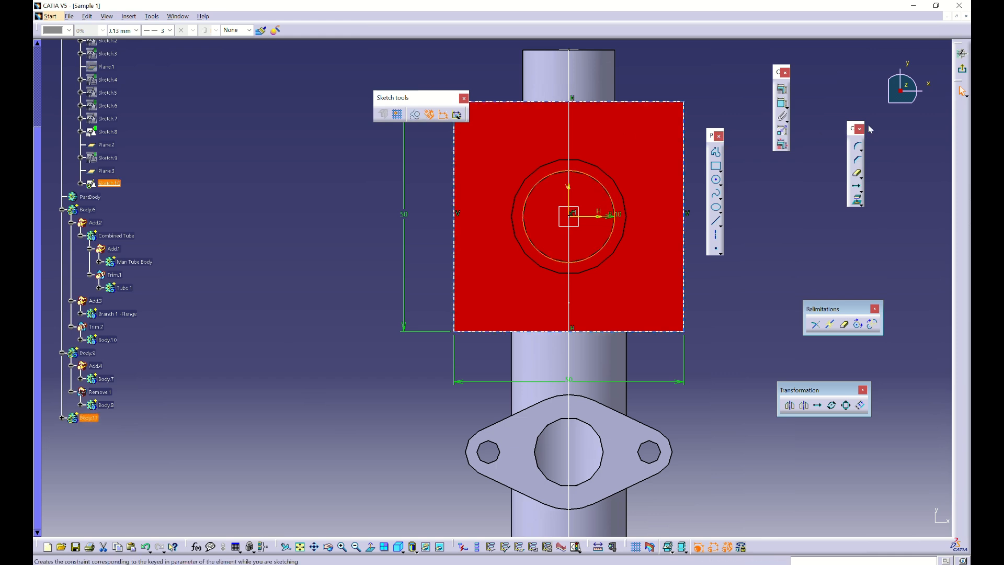
pyautogui.click(962, 69)
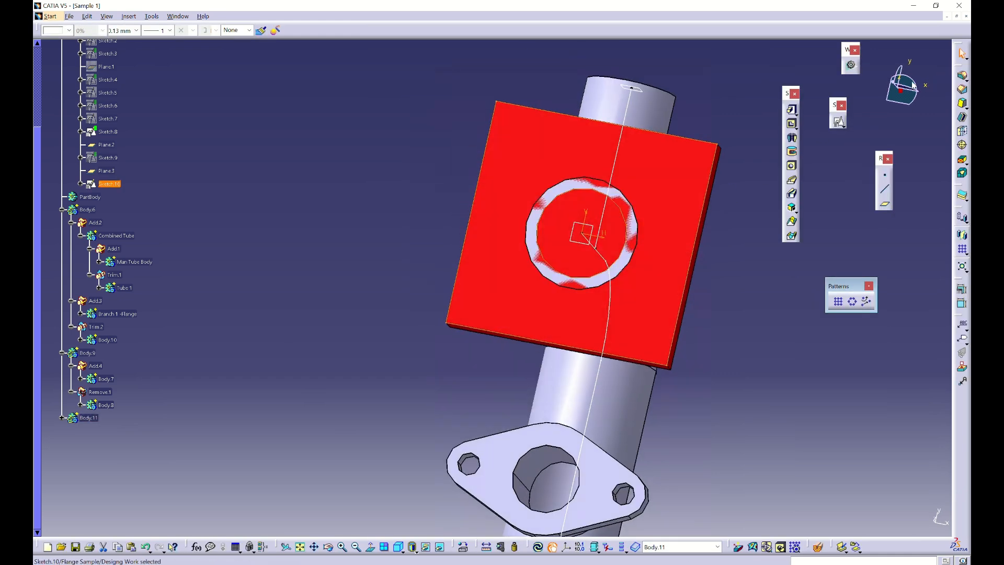
# Locally update the square flange's body, then hide its sketch
pyautogui.rightClick(89, 417)
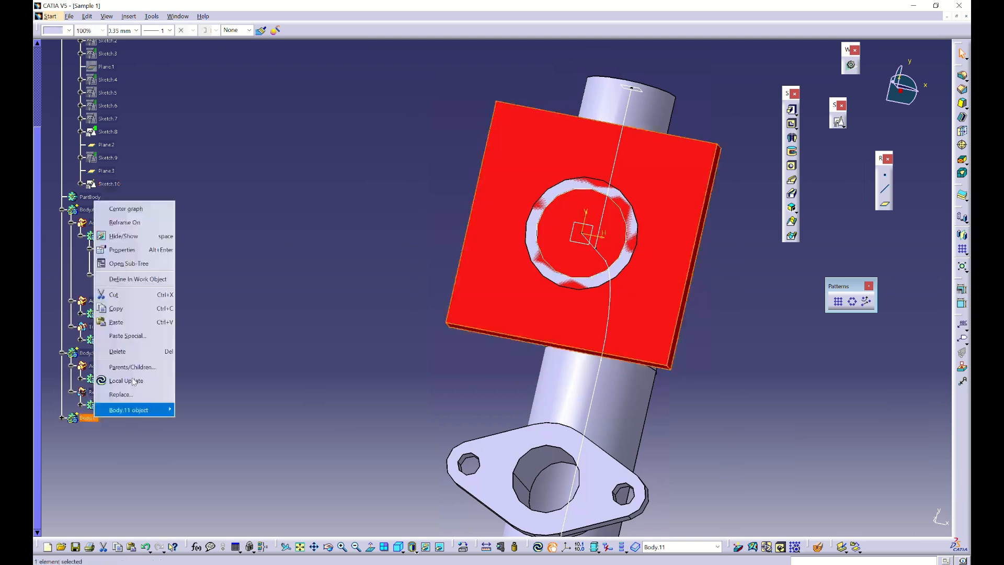
pyautogui.click(132, 377)
pyautogui.click(472, 281)
pyautogui.moveTo(472, 316); pyautogui.dragTo(297, 232, button='middle')
pyautogui.click(108, 183)
pyautogui.press('space')
pyautogui.moveTo(419, 314); pyautogui.dragTo(466, 280, button='middle')
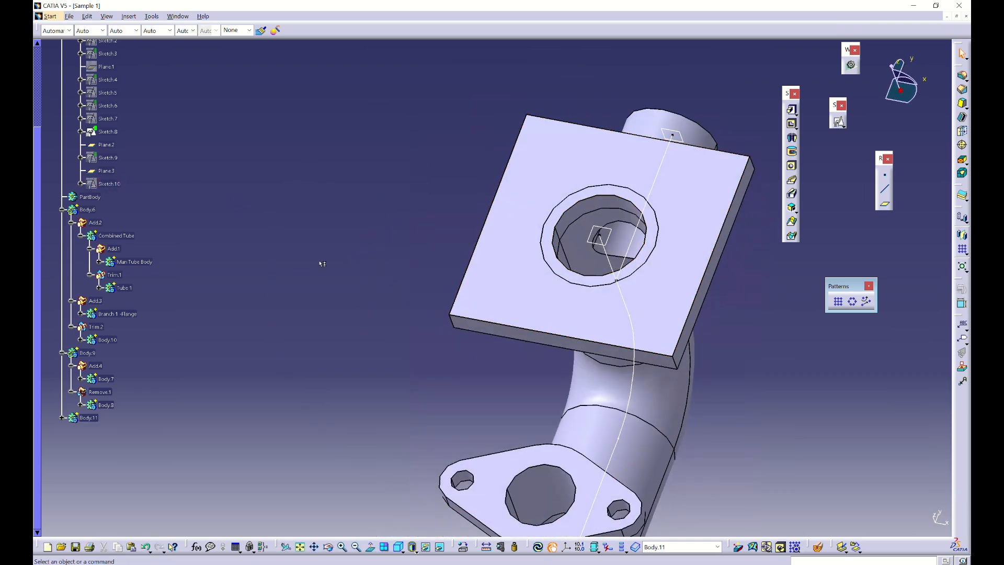
# Expand the square flange's body in the tree and check the flange's corner radius and hole dimensions on the reference drawing
pyautogui.moveTo(255, 360); pyautogui.dragTo(266, 339, button='middle')
pyautogui.click(62, 417)
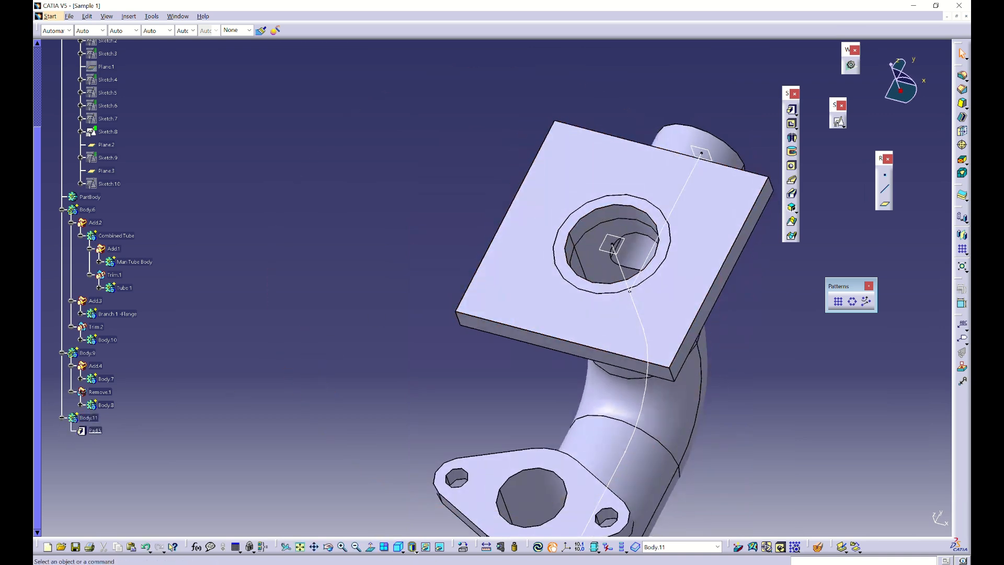
pyautogui.hotkey('alt', 'Tab')
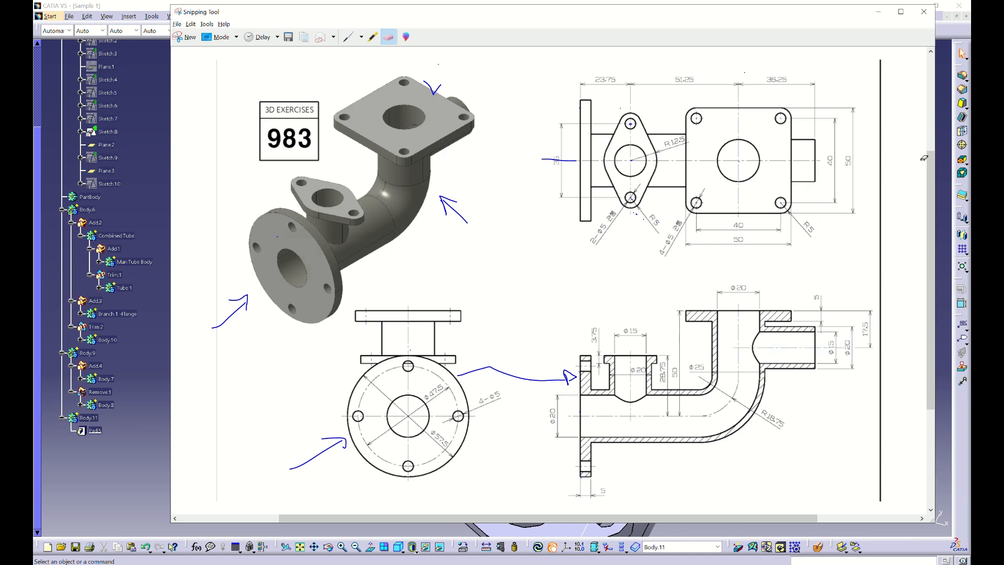
pyautogui.click(946, 103)
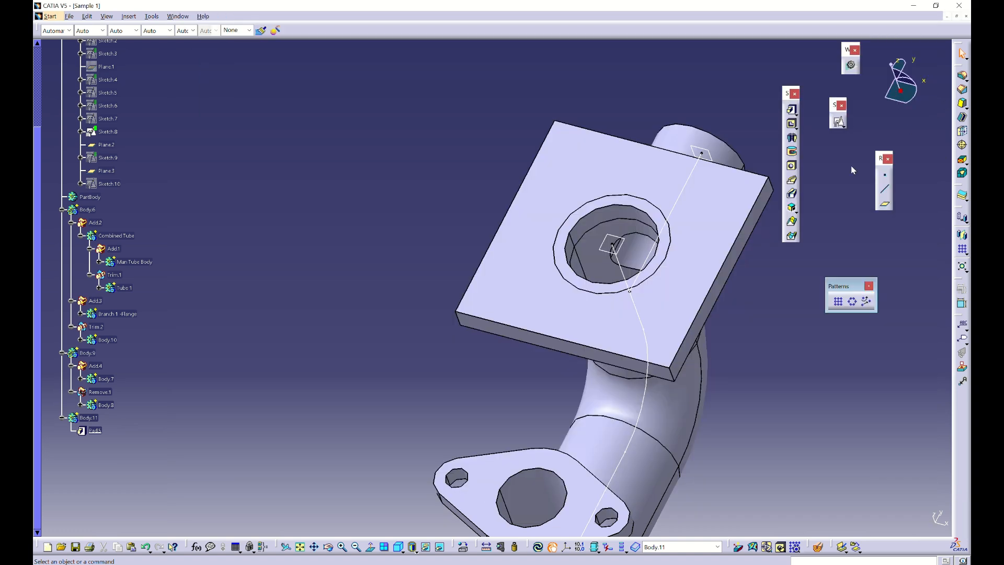
pyautogui.click(730, 345)
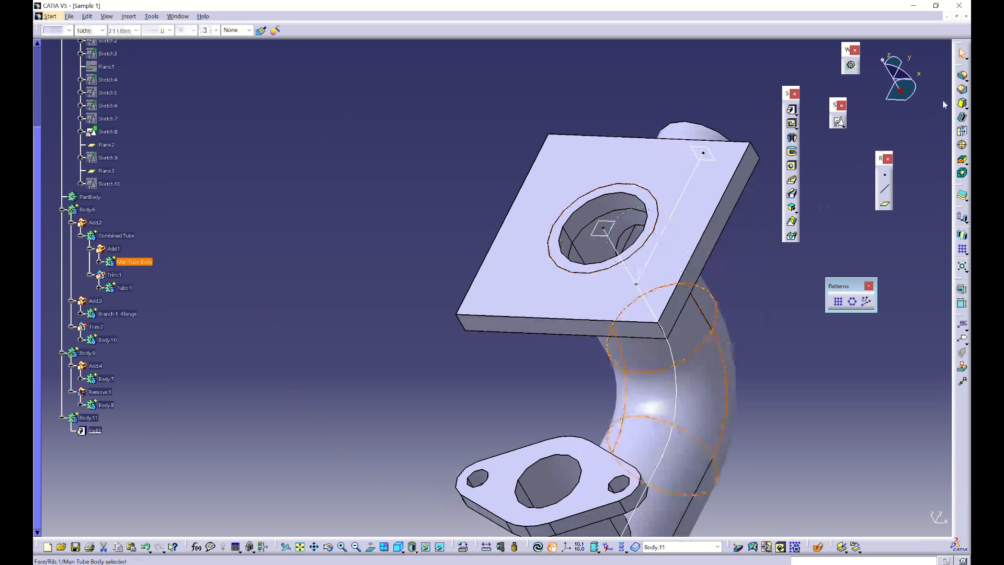
# Undock the dress-up feature tools beside the model and review the available dress-up commands
pyautogui.moveTo(958, 67); pyautogui.dragTo(417, 84)
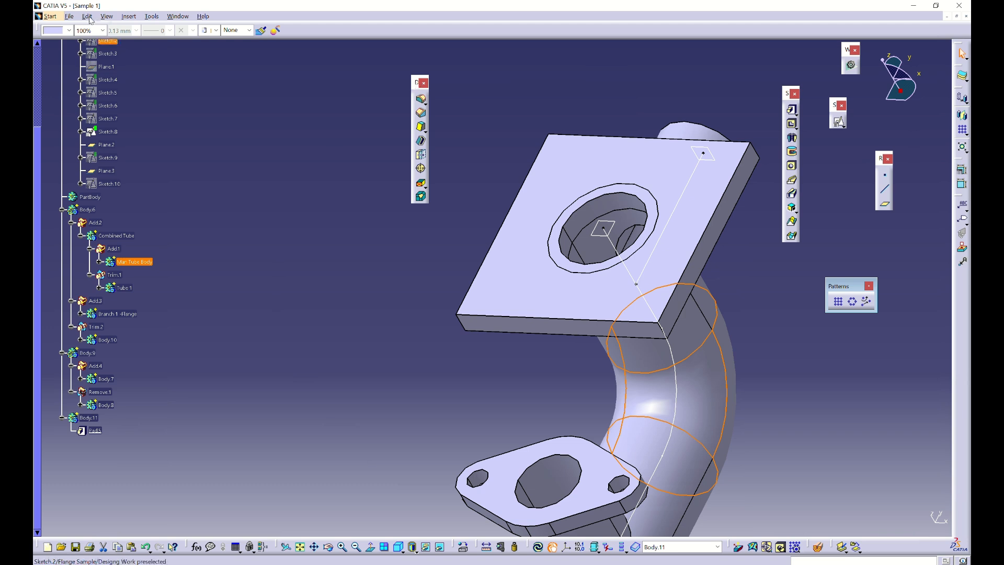
pyautogui.click(125, 18)
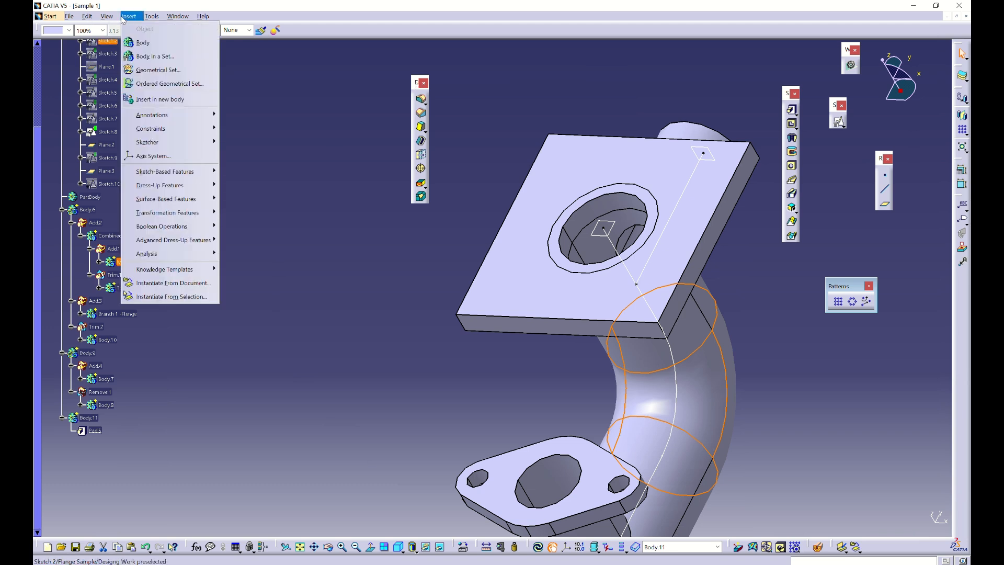
pyautogui.moveTo(107, 18)
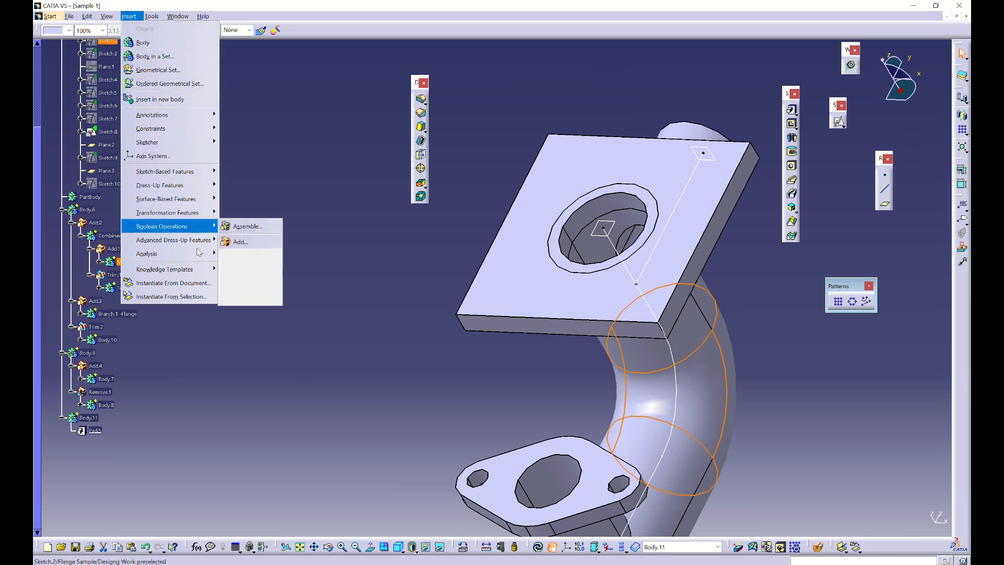
pyautogui.moveTo(199, 256)
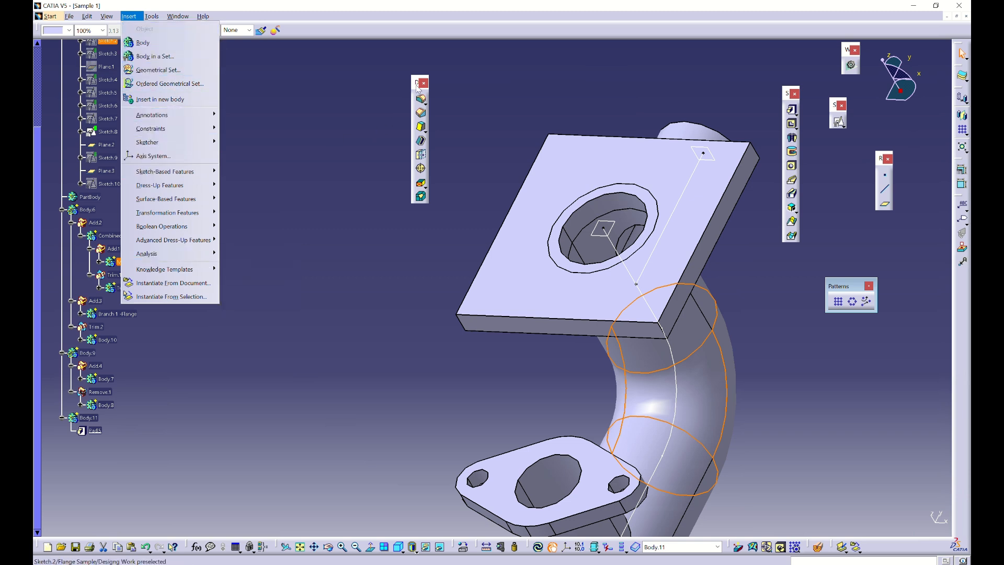
pyautogui.moveTo(182, 177)
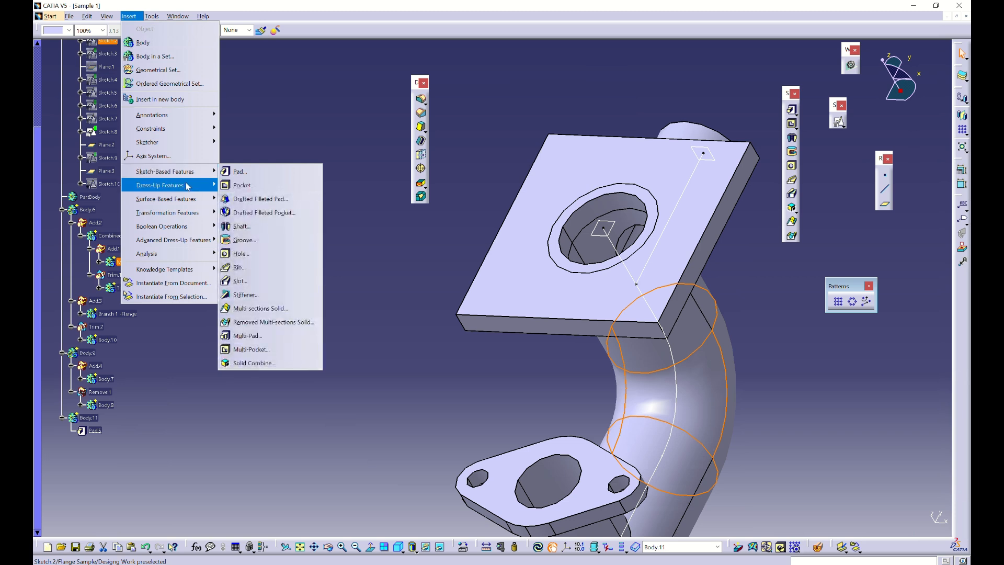
pyautogui.moveTo(190, 194)
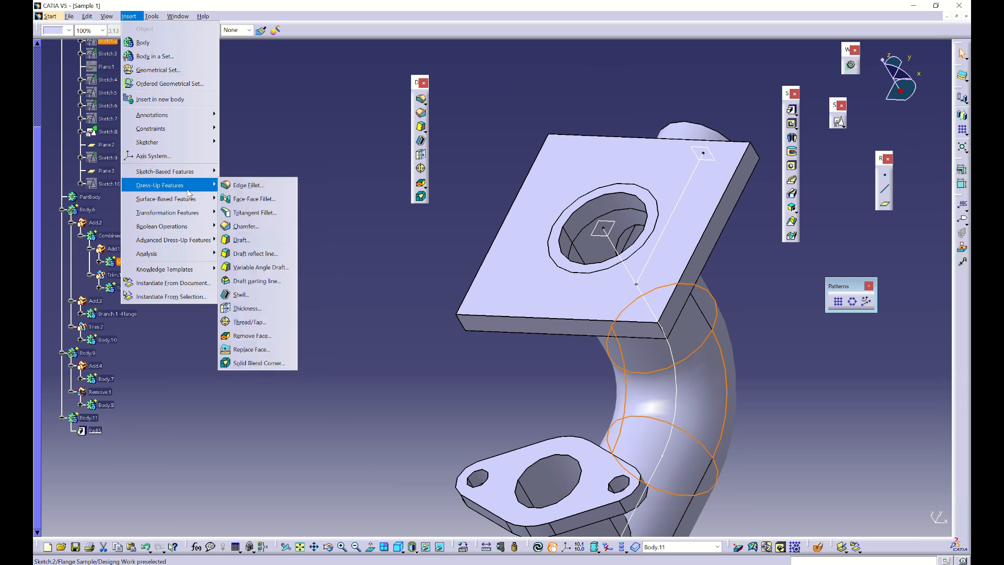
# Round the four vertical corner edges of the square flange with a 5 mm edge fillet
pyautogui.click(250, 192)
pyautogui.moveTo(464, 316); pyautogui.dragTo(656, 148, button='middle')
pyautogui.click(653, 146)
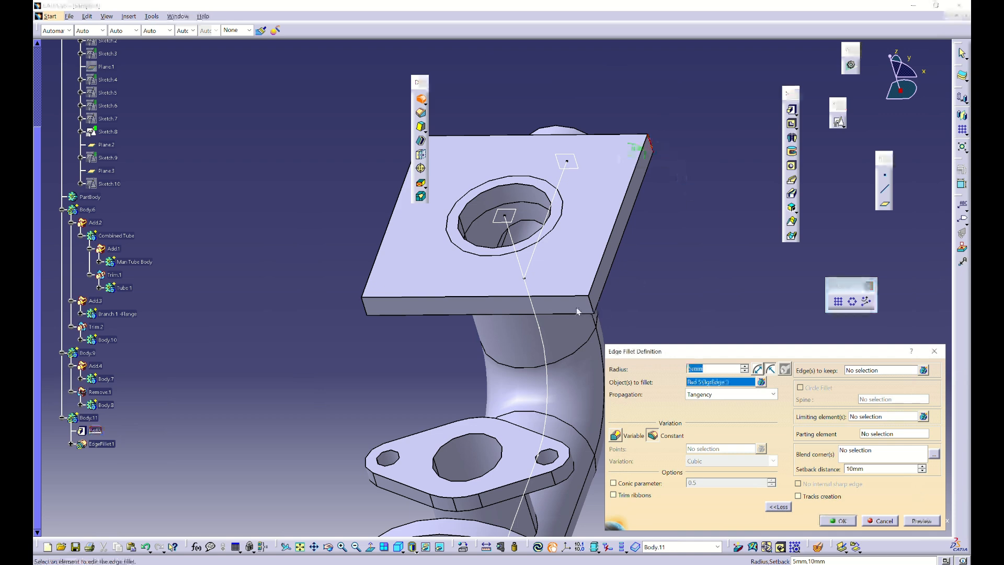
pyautogui.click(595, 305)
pyautogui.click(365, 307)
pyautogui.moveTo(418, 334); pyautogui.dragTo(523, 342, button='middle')
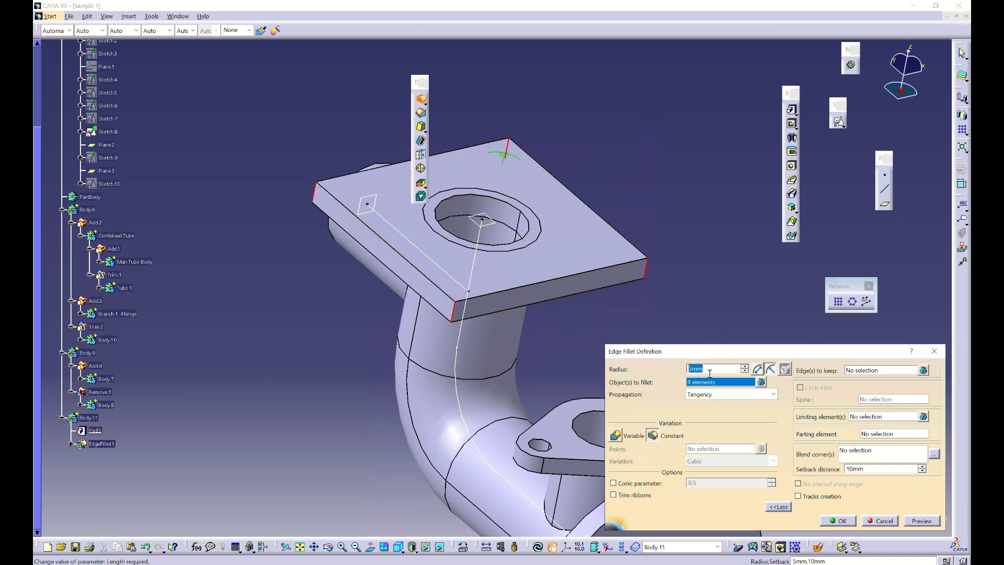
pyautogui.click(928, 523)
pyautogui.click(838, 520)
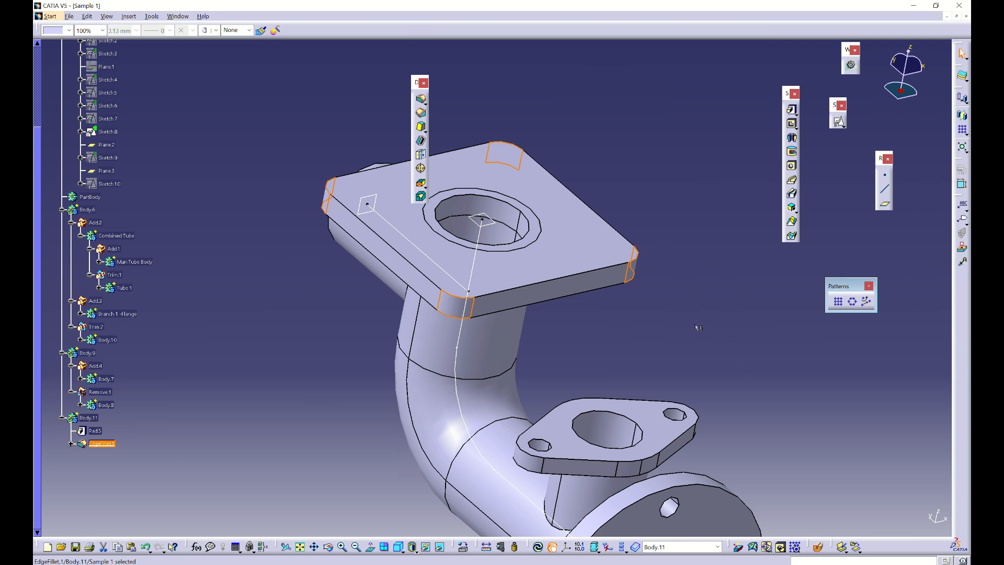
# Make the Flange Sample set the in-work object by defining the square flange's Sketch.10 in work
pyautogui.moveTo(345, 398)
pyautogui.mouseDown(button='middle')
pyautogui.moveTo(334, 391)
pyautogui.moveTo(444, 347)
pyautogui.moveTo(425, 387)
pyautogui.moveTo(438, 346)
pyautogui.moveTo(605, 320)
pyautogui.moveTo(204, 242)
pyautogui.mouseUp(button='middle')
pyautogui.scroll(3, 147, 252)
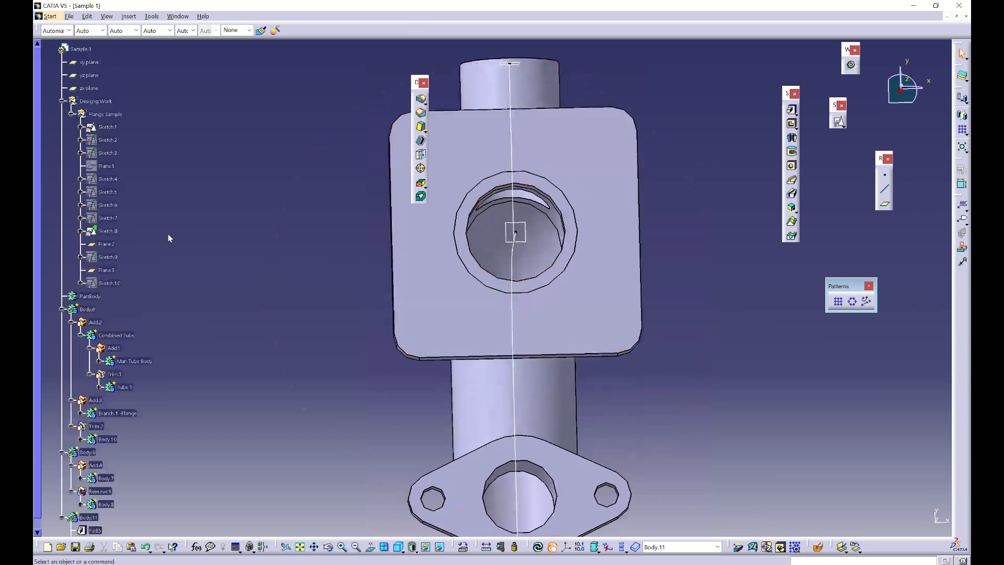
pyautogui.rightClick(116, 284)
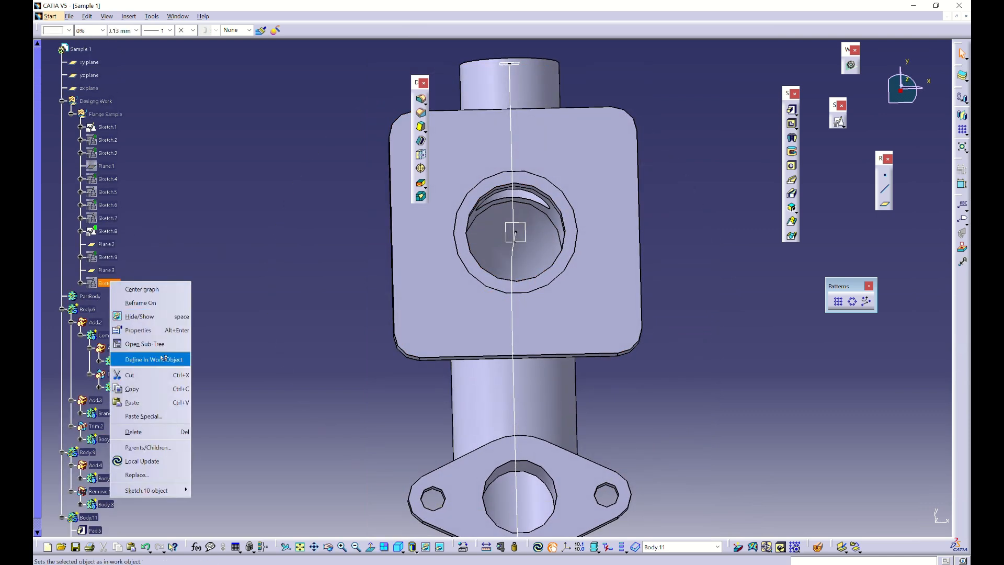
pyautogui.click(149, 359)
pyautogui.click(114, 284)
pyautogui.doubleClick(110, 281)
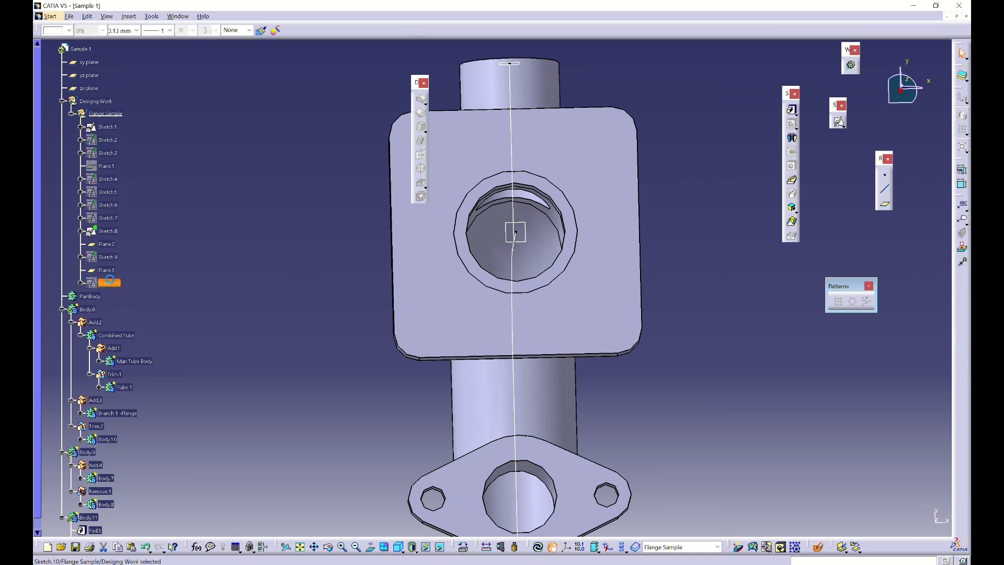
# Copy the square flange sketch, Sketch.10, and paste it into the Flange Sample set
pyautogui.rightClick(116, 287)
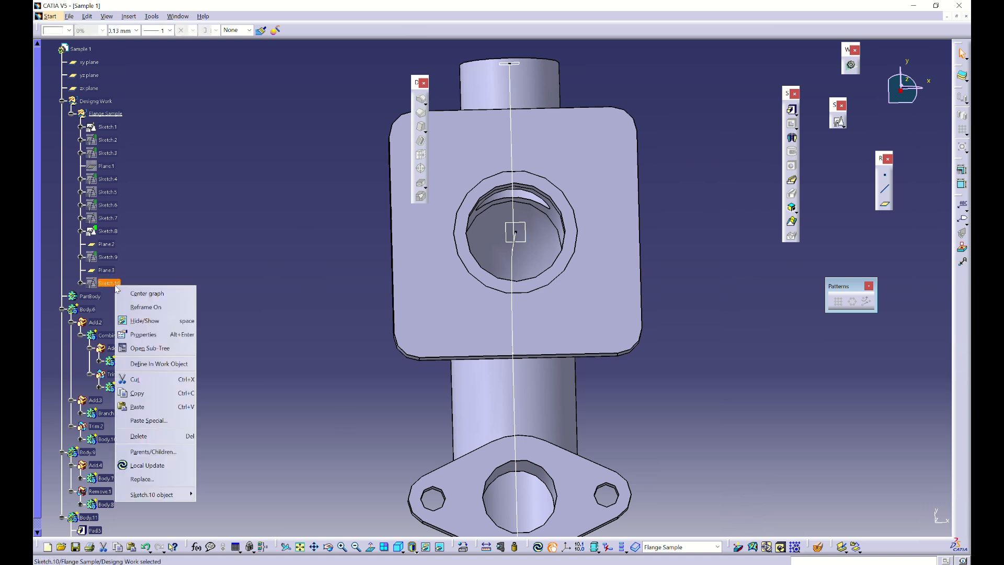
pyautogui.click(158, 395)
pyautogui.click(106, 114)
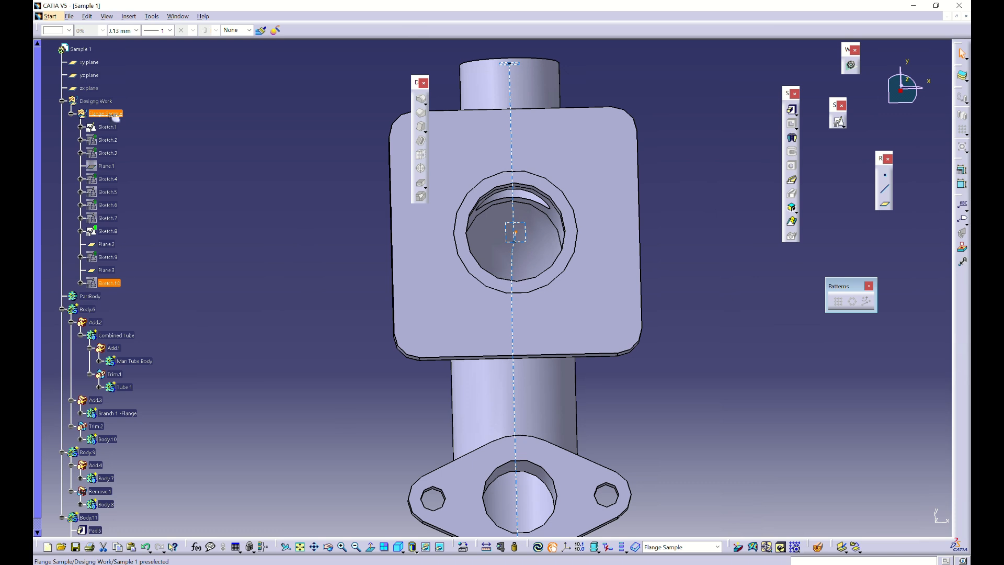
pyautogui.rightClick(108, 114)
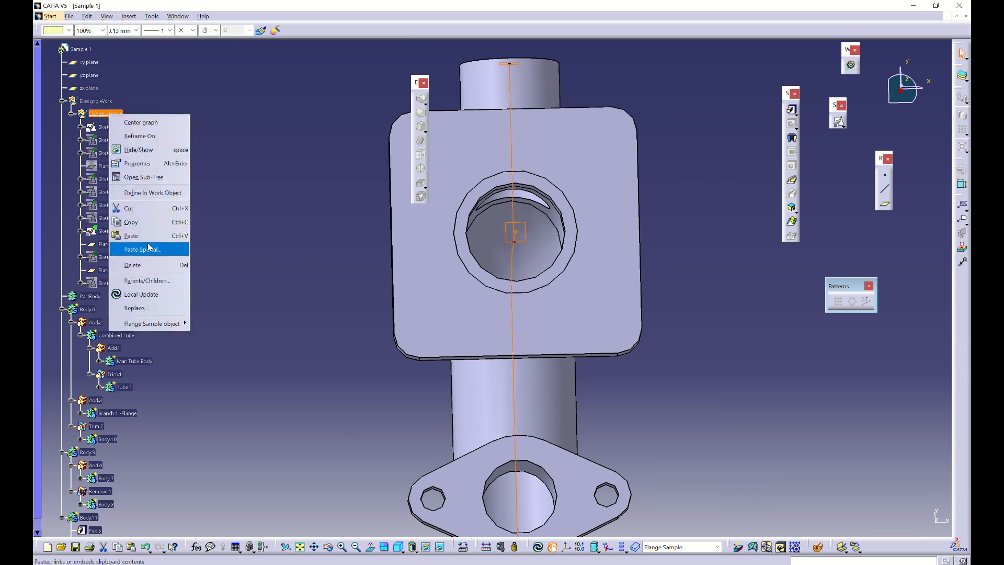
pyautogui.click(155, 236)
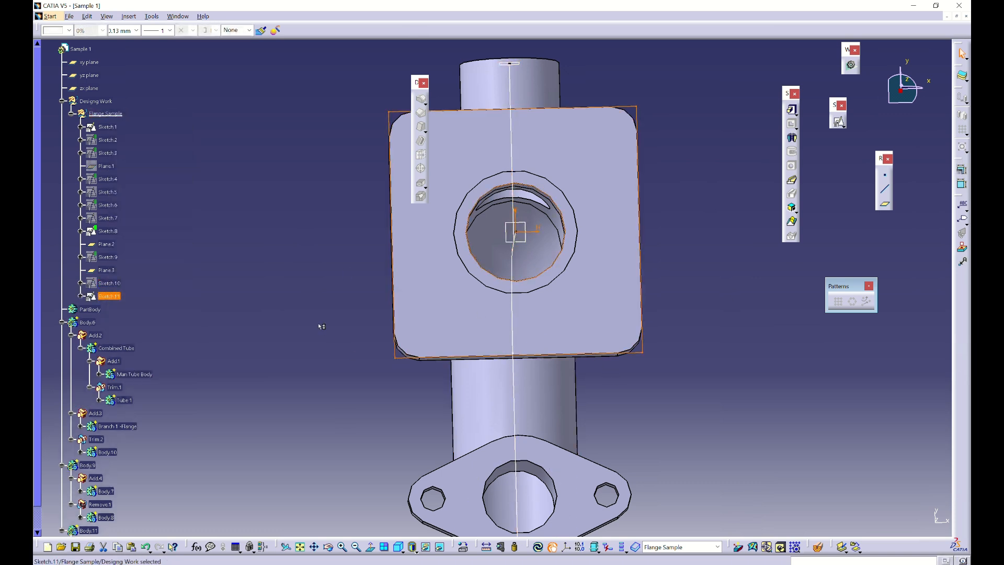
# Open the copied Sketch.11 for editing and dim the surrounding 3D geometry in the sketch view
pyautogui.click(263, 227)
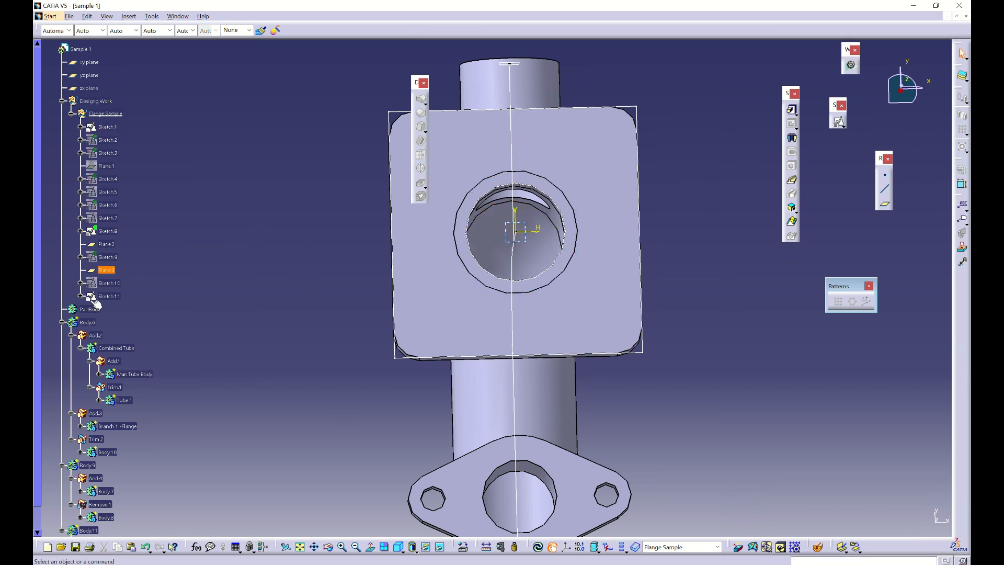
pyautogui.click(112, 271)
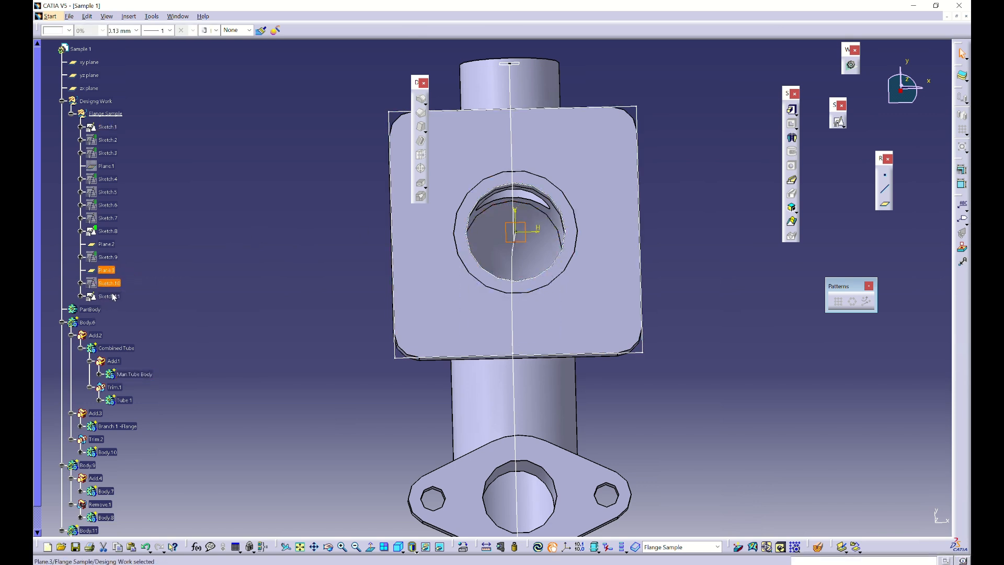
pyautogui.click(131, 296)
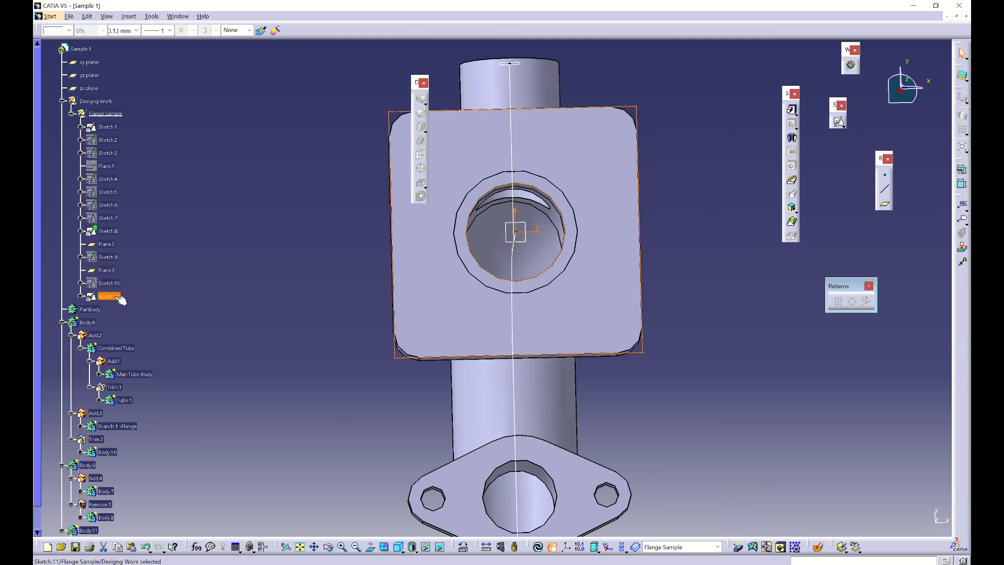
pyautogui.doubleClick(111, 297)
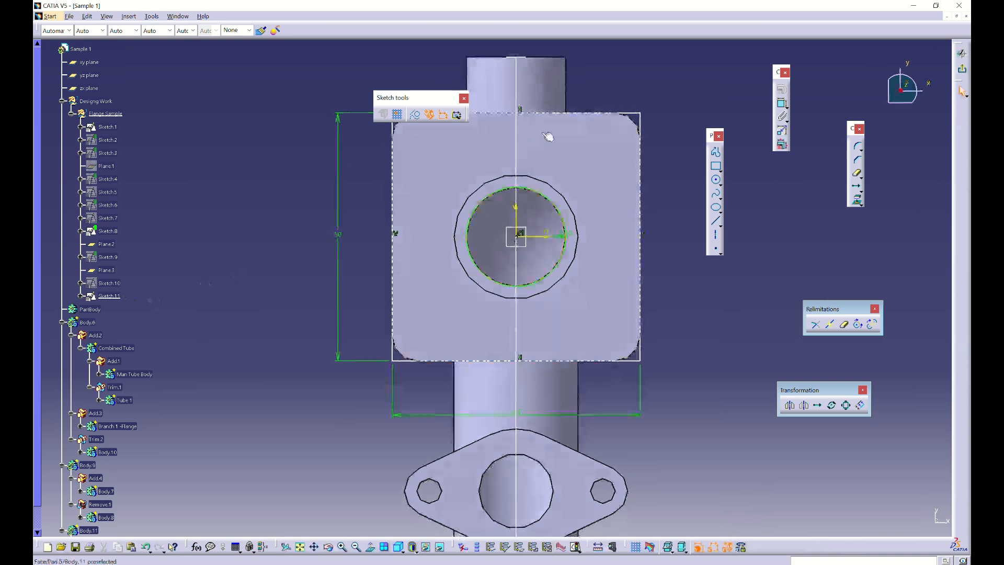
pyautogui.click(671, 550)
pyautogui.click(679, 543)
# Convert the central circle of Sketch.11 into construction geometry
pyautogui.moveTo(669, 86); pyautogui.dragTo(614, 428)
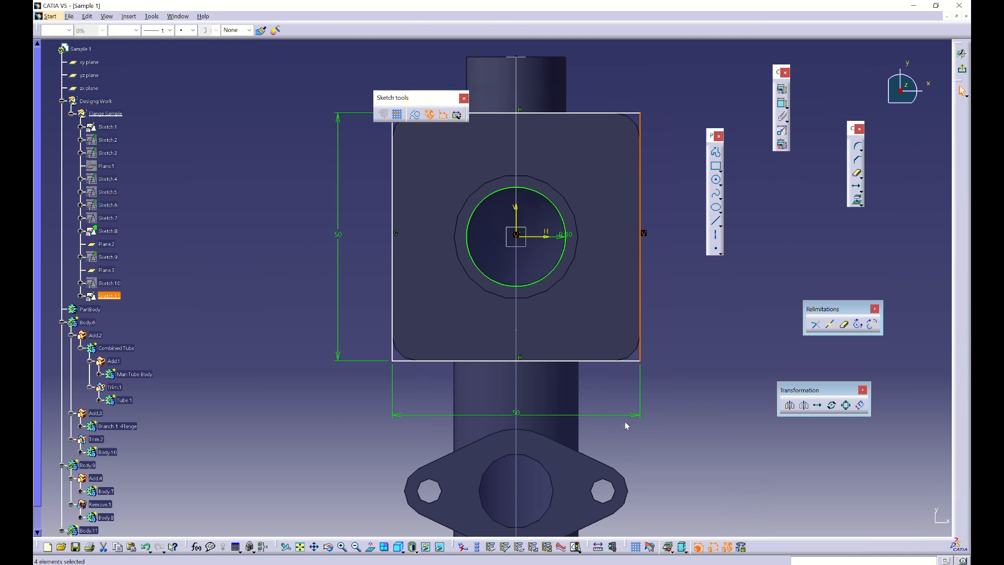
pyautogui.click(627, 426)
pyautogui.click(547, 199)
pyautogui.click(415, 115)
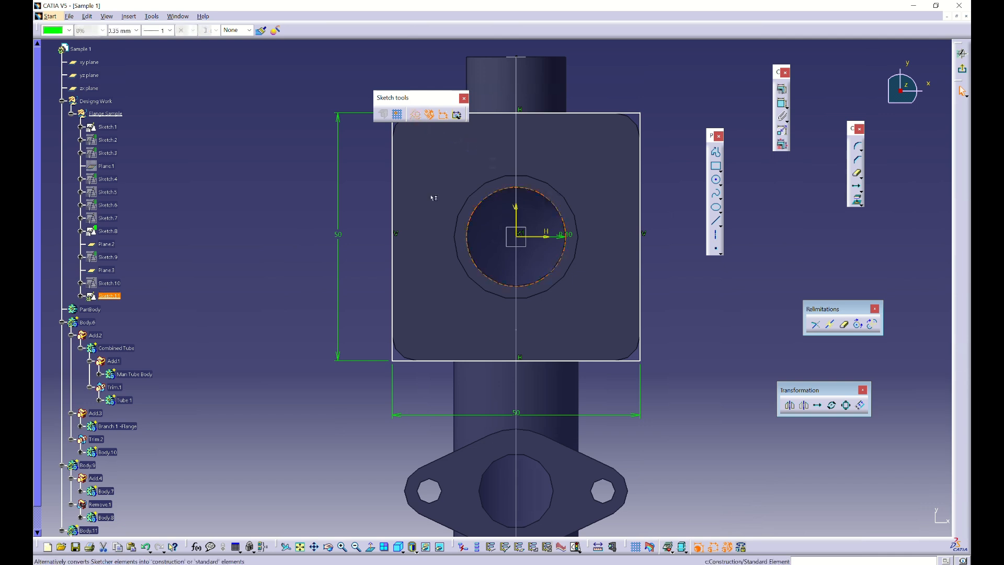
pyautogui.click(631, 377)
# Set the copied square's horizontal and vertical dimensions to 40 mm each
pyautogui.doubleClick(518, 414)
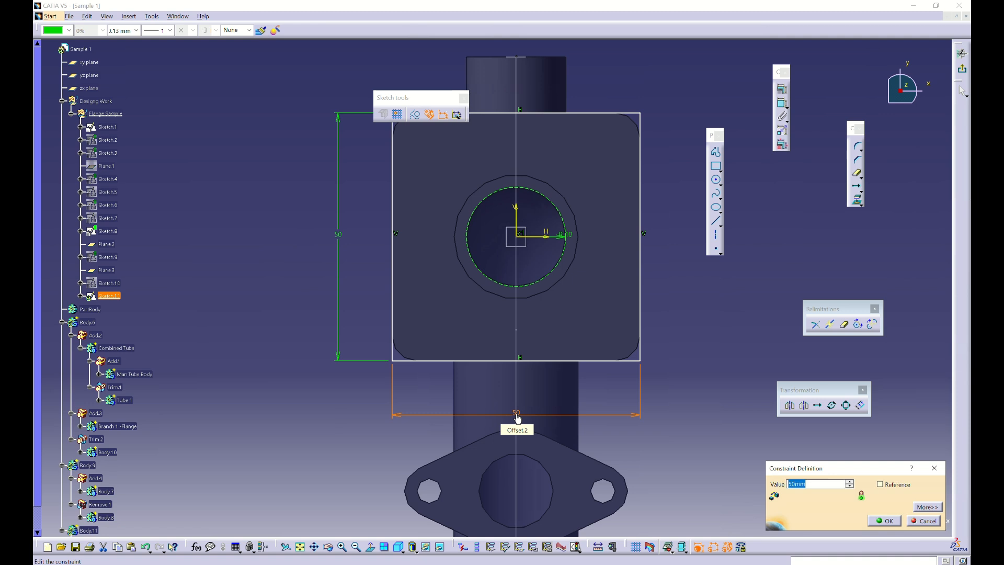
pyautogui.write('40mm')
pyautogui.press('Return')
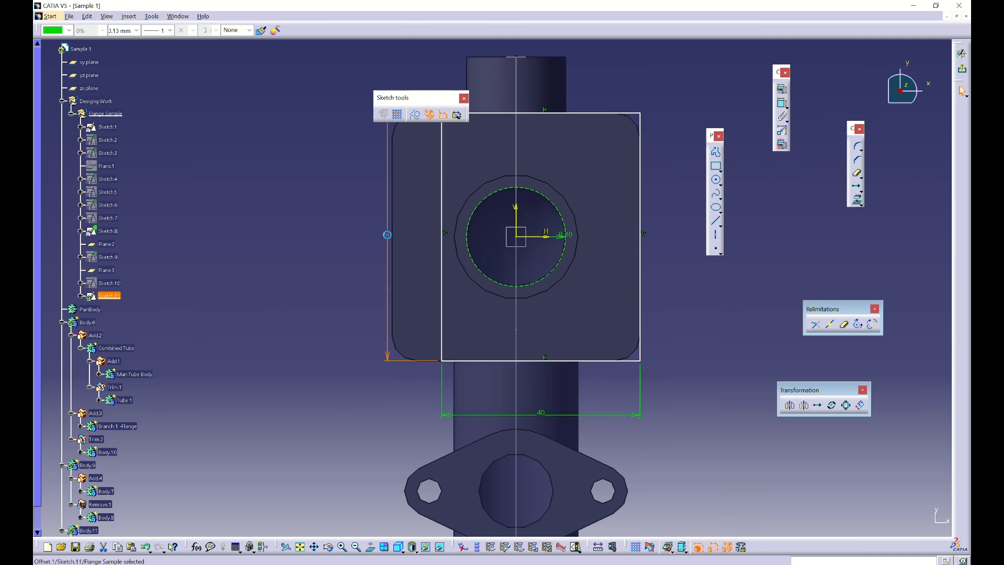
pyautogui.doubleClick(400, 244)
pyautogui.write('50')
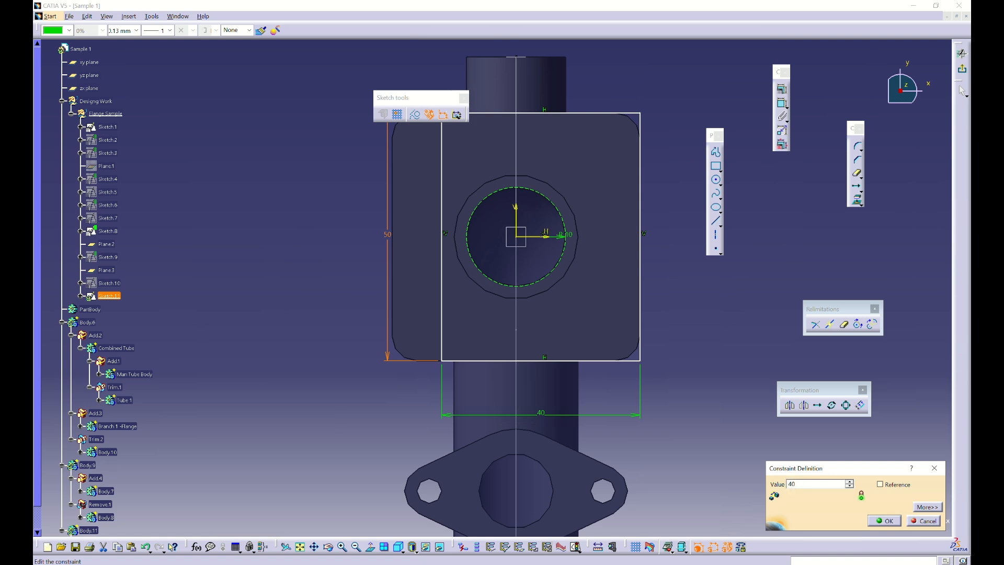
pyautogui.press('Return')
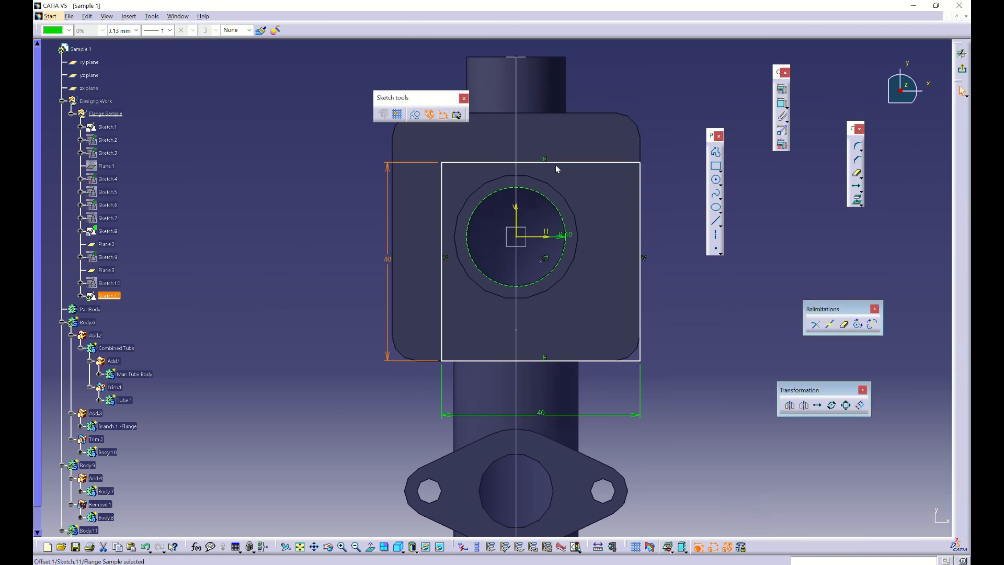
# Translate the four lines of the 40 mm square so that its centre lies on the sketch origin
pyautogui.moveTo(567, 166)
pyautogui.mouseDown()
pyautogui.moveTo(599, 202)
pyautogui.moveTo(711, 277)
pyautogui.moveTo(704, 257)
pyautogui.moveTo(725, 272)
pyautogui.mouseUp()
pyautogui.click(607, 297)
pyautogui.click(617, 297)
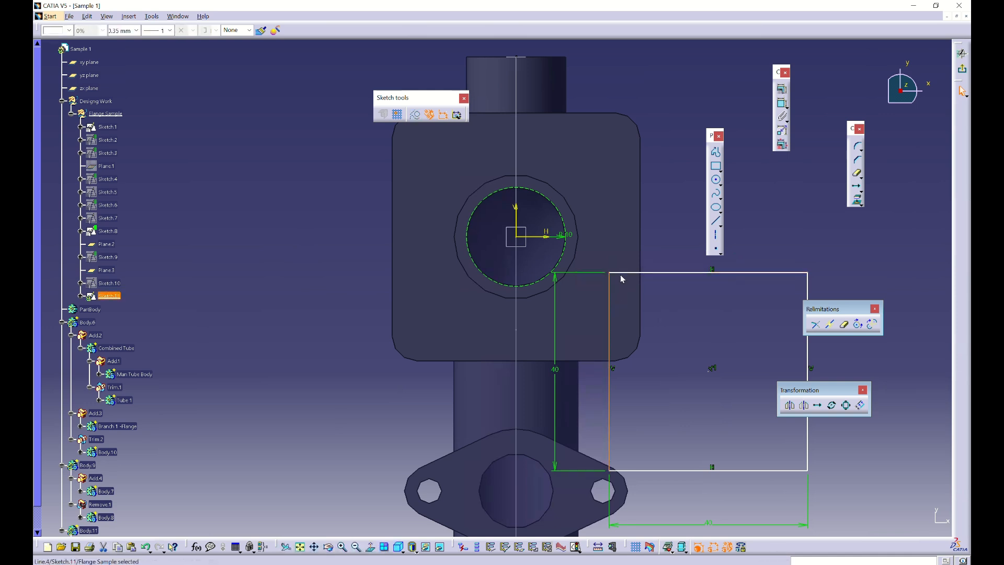
pyautogui.keyDown('ctrl'); pyautogui.click(620, 274); pyautogui.keyUp('ctrl')
pyautogui.keyDown('ctrl'); pyautogui.click(757, 471); pyautogui.keyUp('ctrl')
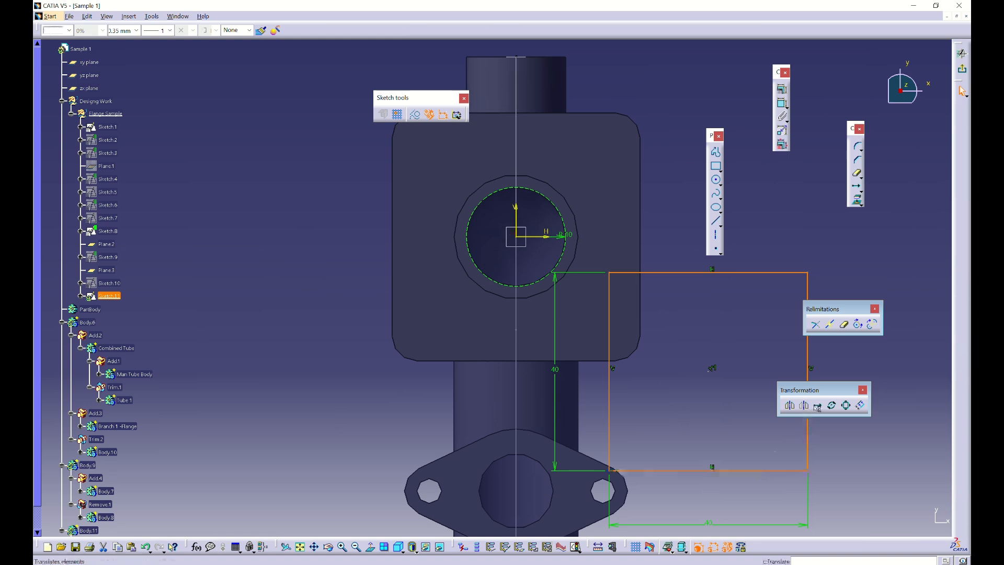
pyautogui.click(817, 406)
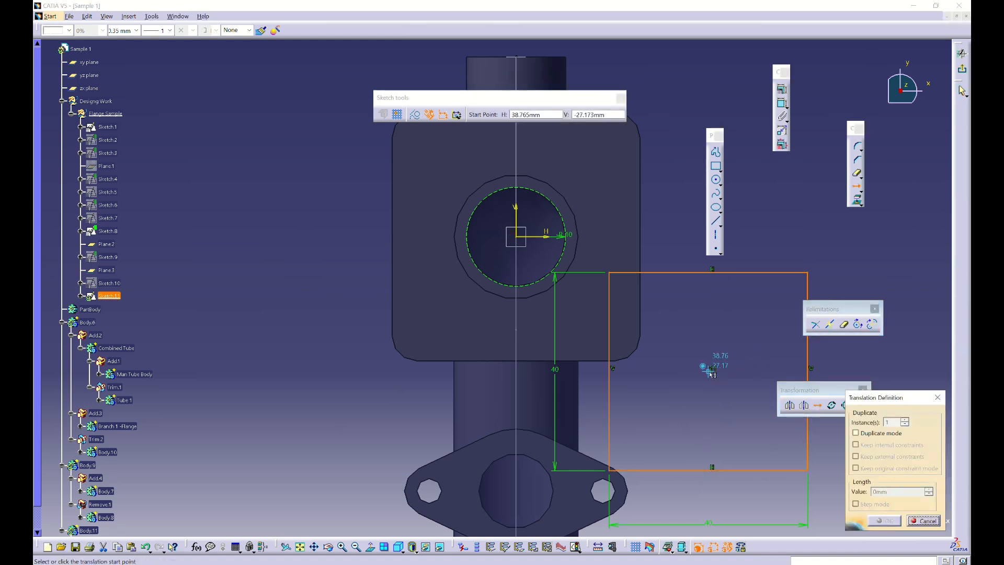
pyautogui.click(709, 370)
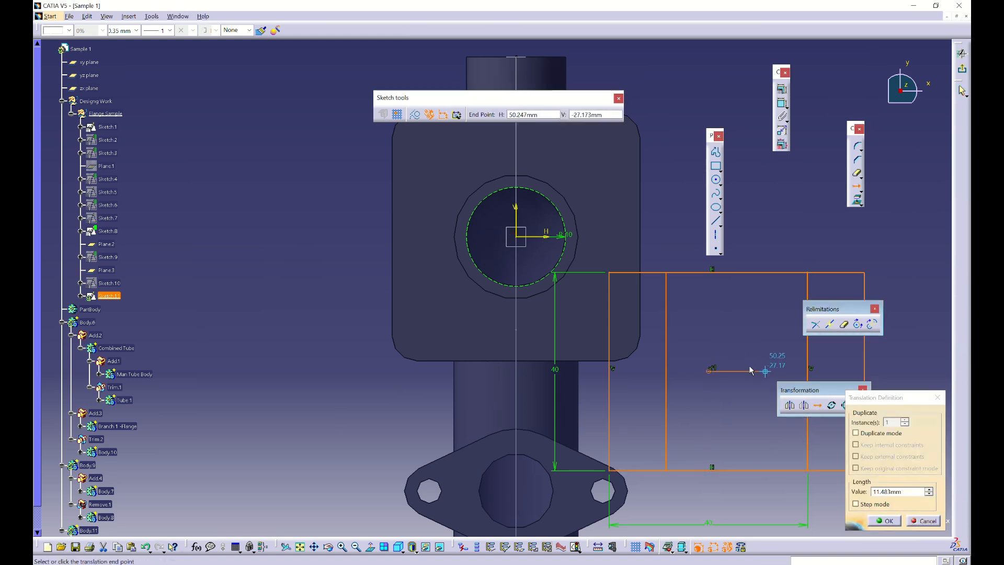
pyautogui.click(516, 236)
pyautogui.click(667, 245)
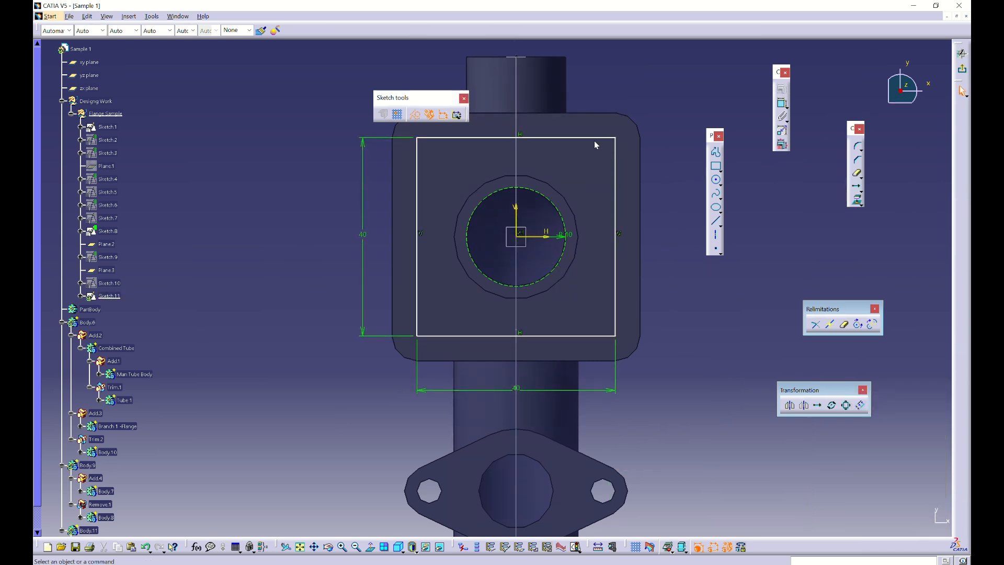
# Convert all four sides of the centred 40 mm square into construction geometry
pyautogui.click(615, 154)
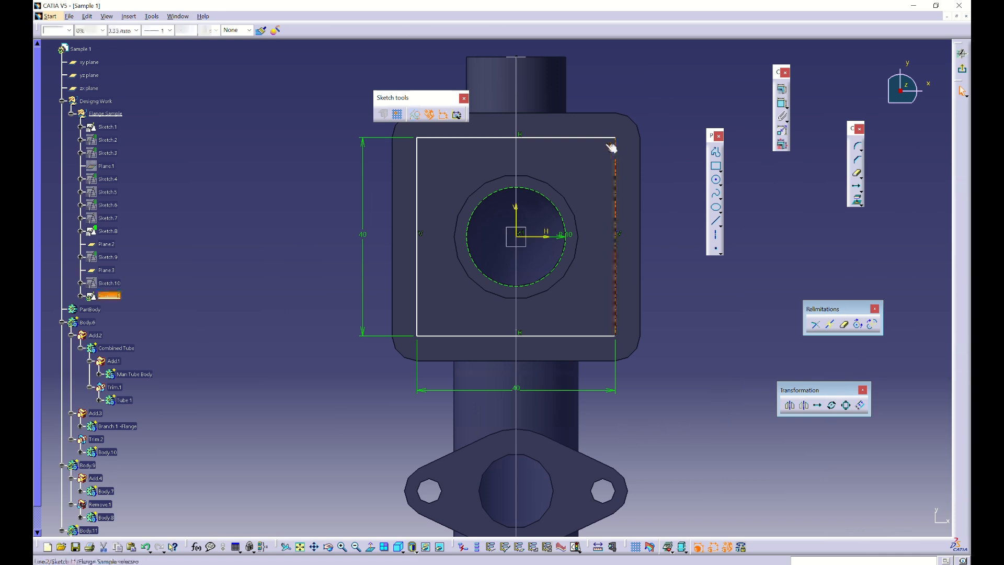
pyautogui.keyDown('ctrl'); pyautogui.click(604, 137); pyautogui.keyUp('ctrl')
pyautogui.keyDown('ctrl'); pyautogui.click(417, 157); pyautogui.keyUp('ctrl')
pyautogui.keyDown('ctrl'); pyautogui.click(582, 335); pyautogui.keyUp('ctrl')
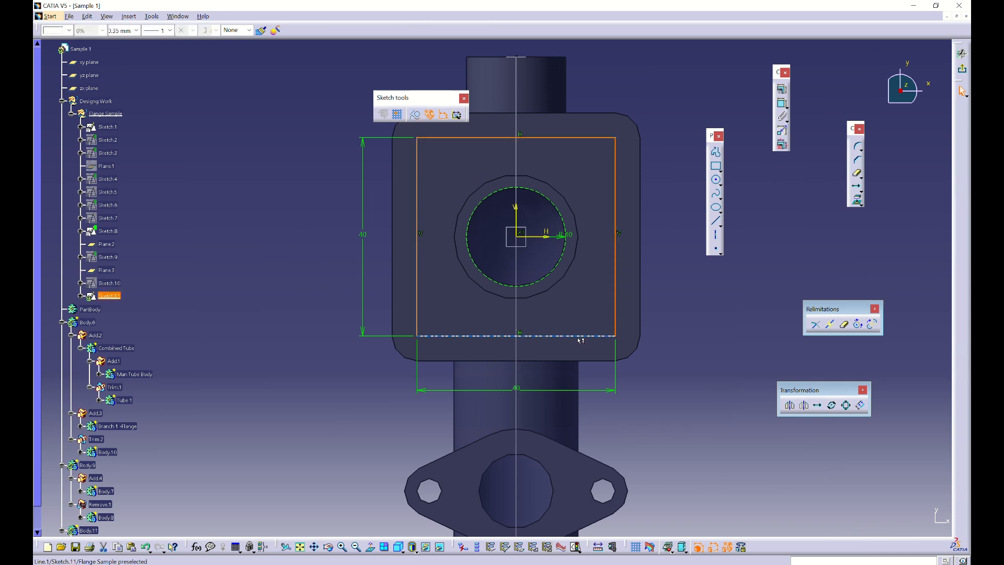
pyautogui.click(414, 115)
pyautogui.click(575, 211)
pyautogui.click(596, 294)
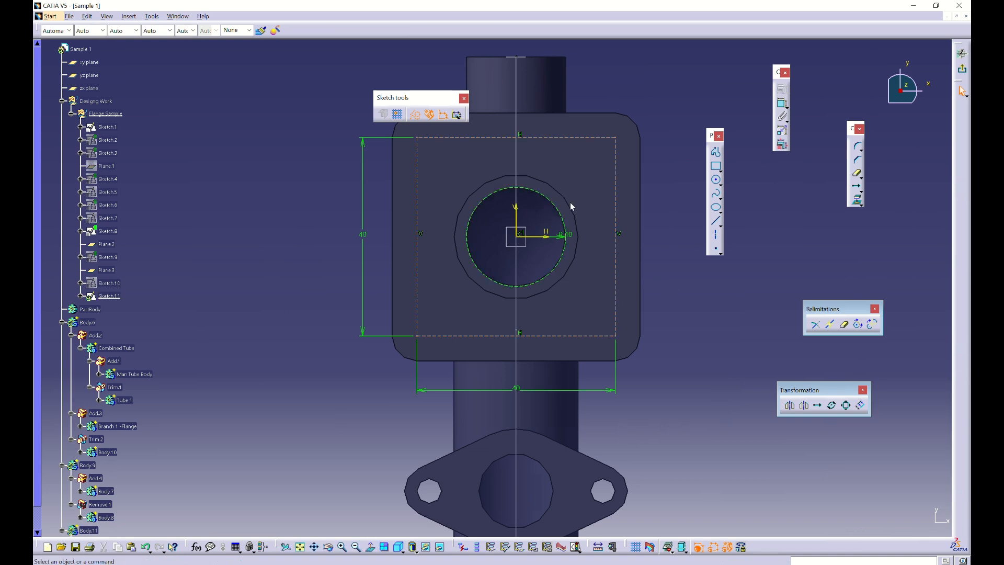
# Try to translate the central construction circle away from the sketch origin with duplicate mode off
pyautogui.click(549, 202)
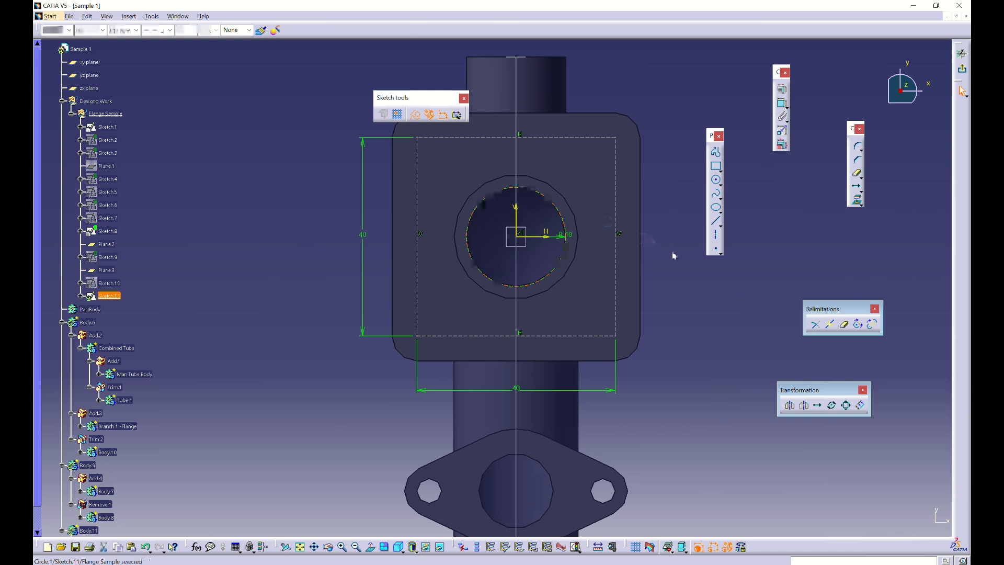
pyautogui.click(823, 407)
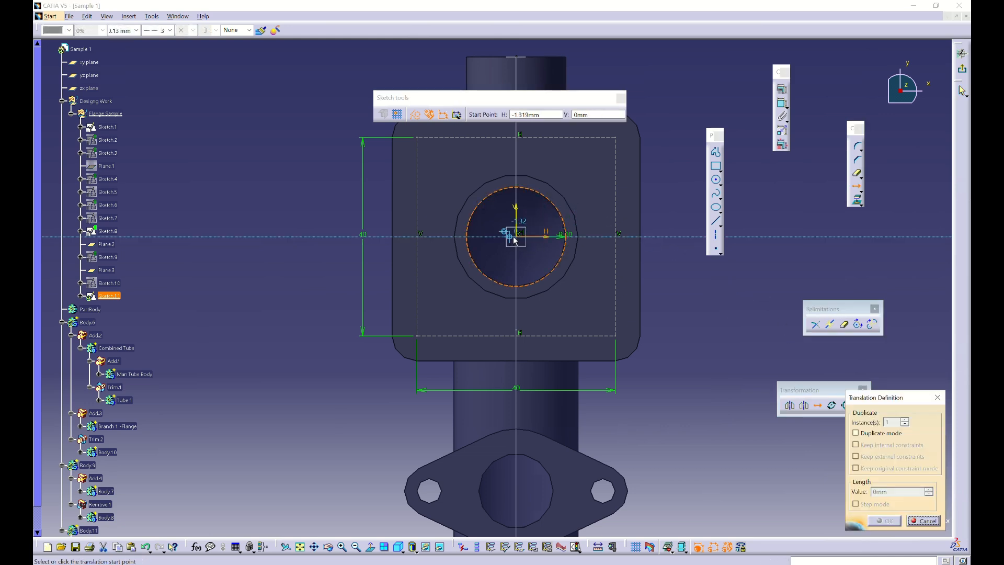
pyautogui.click(523, 240)
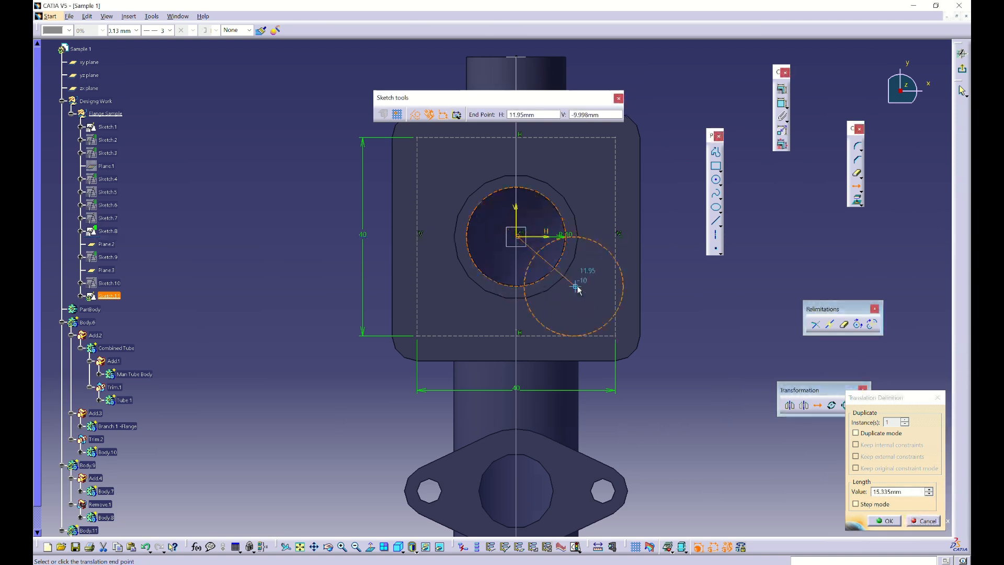
pyautogui.click(606, 289)
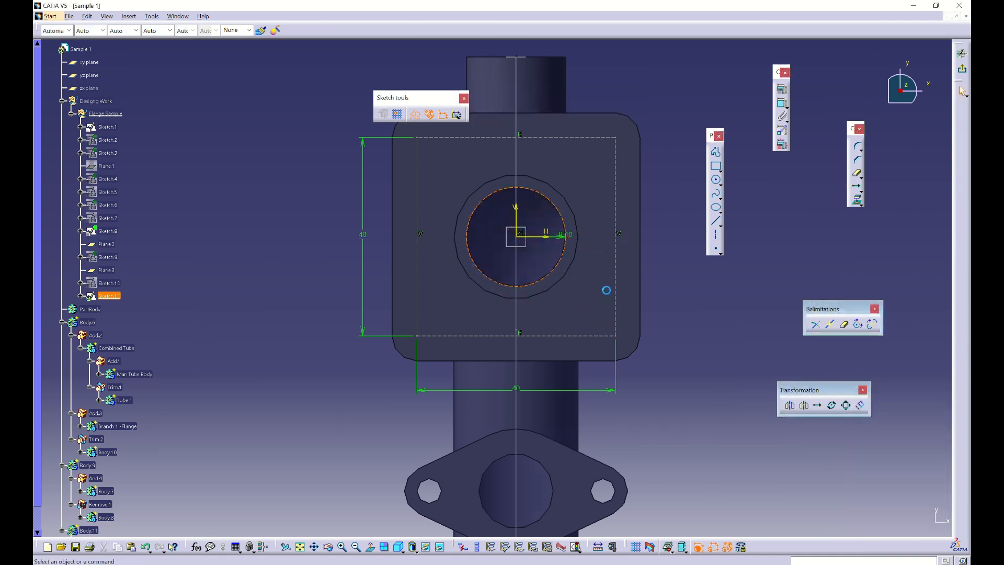
pyautogui.click(553, 207)
pyautogui.click(817, 405)
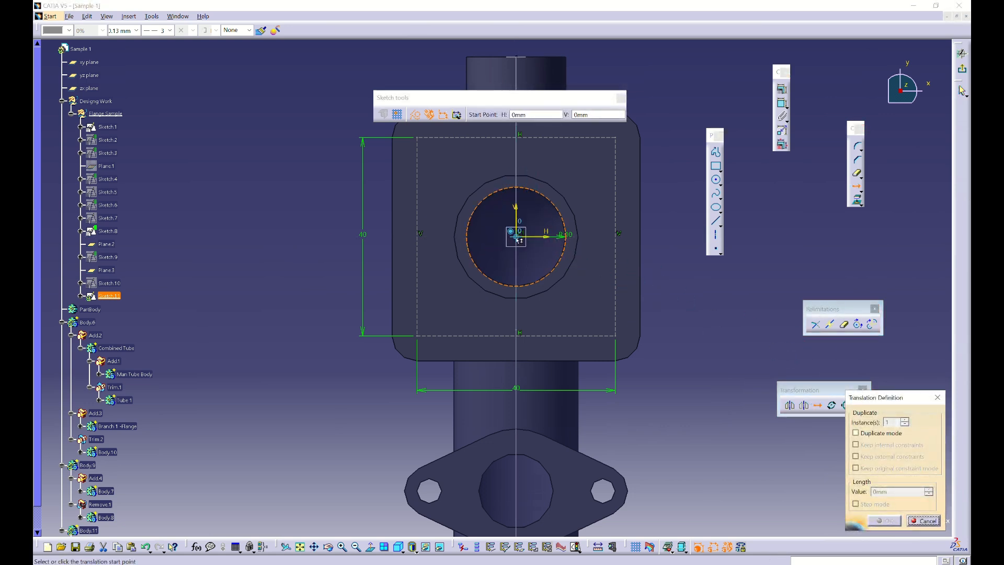
pyautogui.click(517, 239)
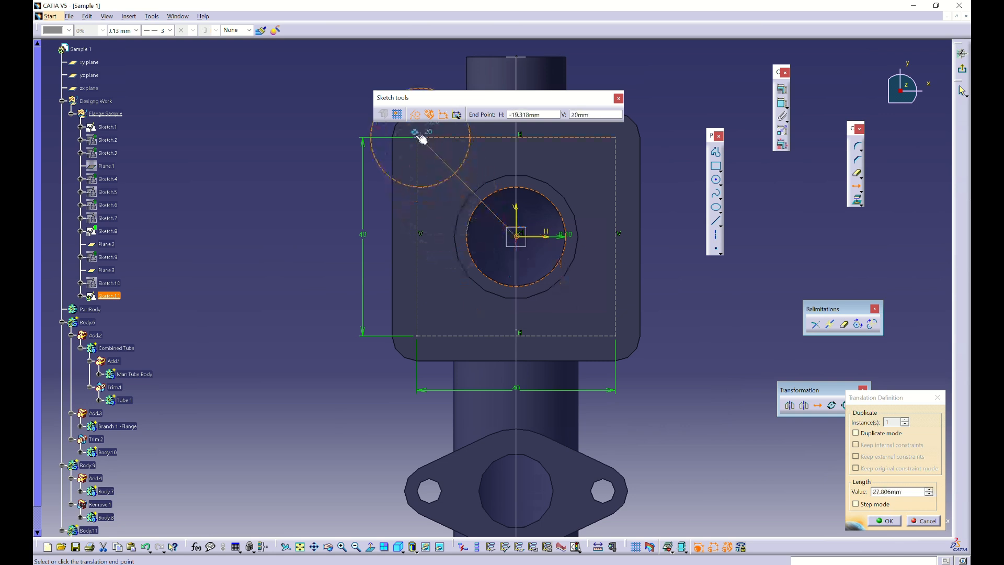
pyautogui.press('Escape')
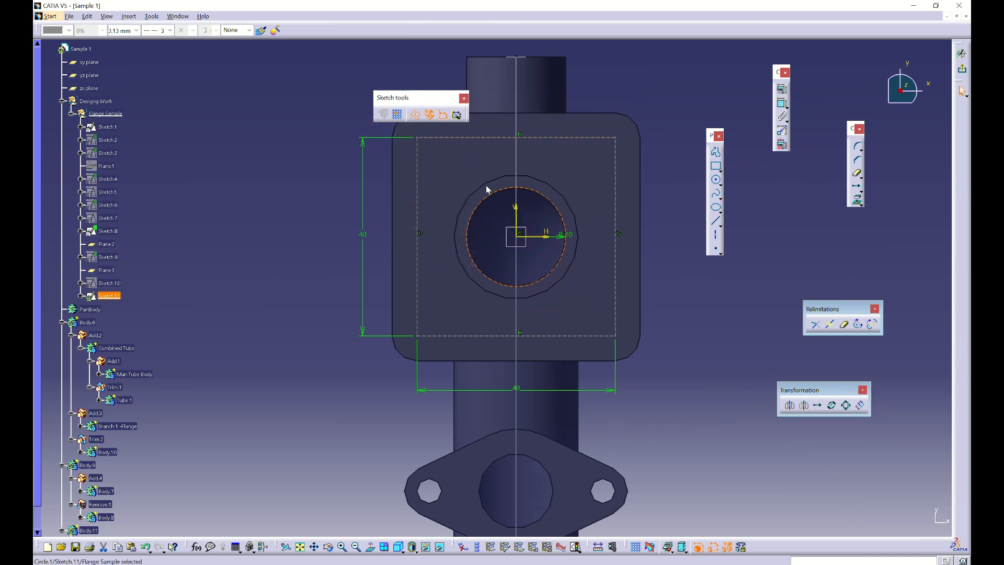
# Translate a duplicate of the central circle from the sketch origin to the upper-left corner of the construction square
pyautogui.click(817, 404)
pyautogui.moveTo(543, 380)
pyautogui.mouseDown(button='middle')
pyautogui.moveTo(579, 424)
pyautogui.moveTo(586, 453)
pyautogui.mouseUp(button='middle')
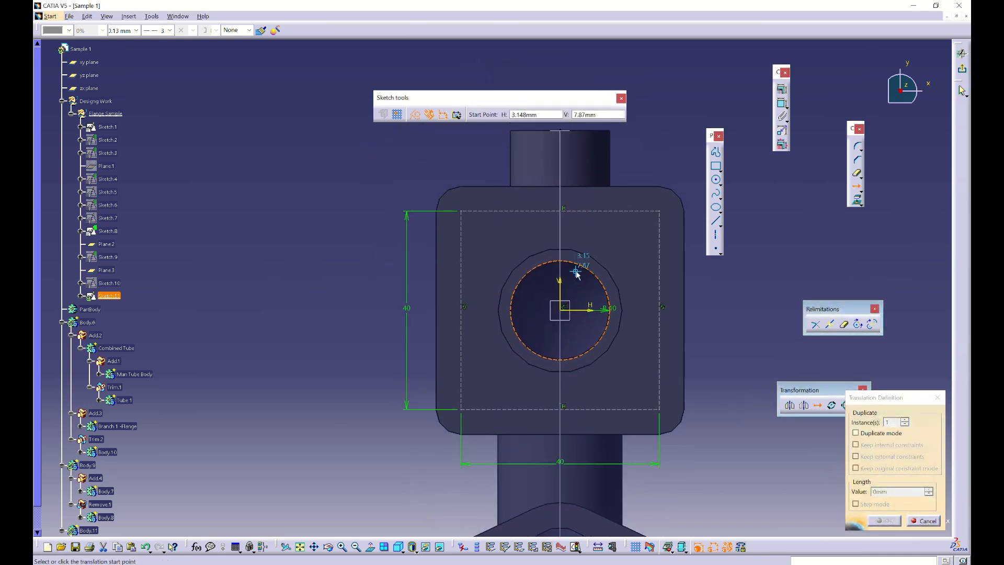
pyautogui.click(856, 433)
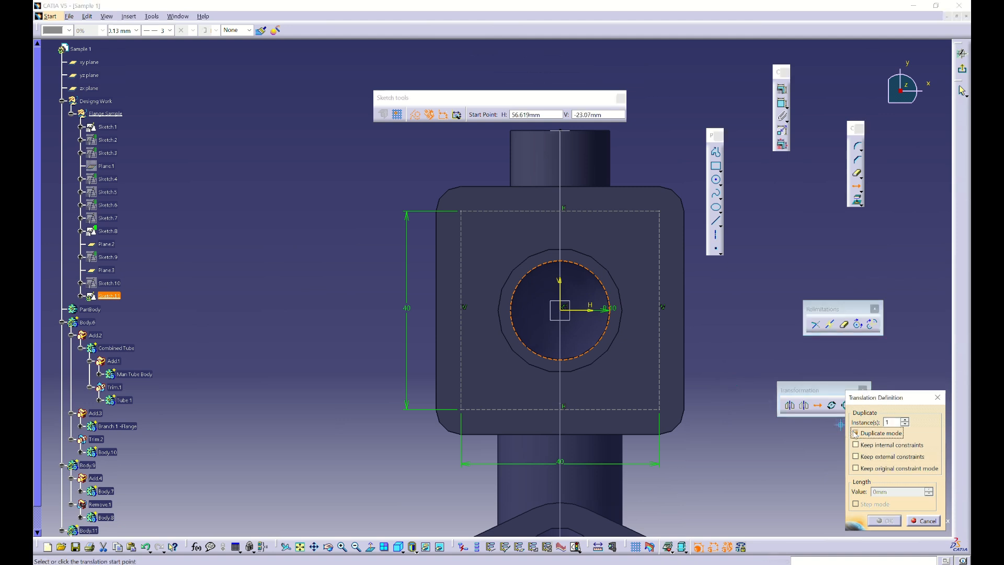
pyautogui.click(560, 309)
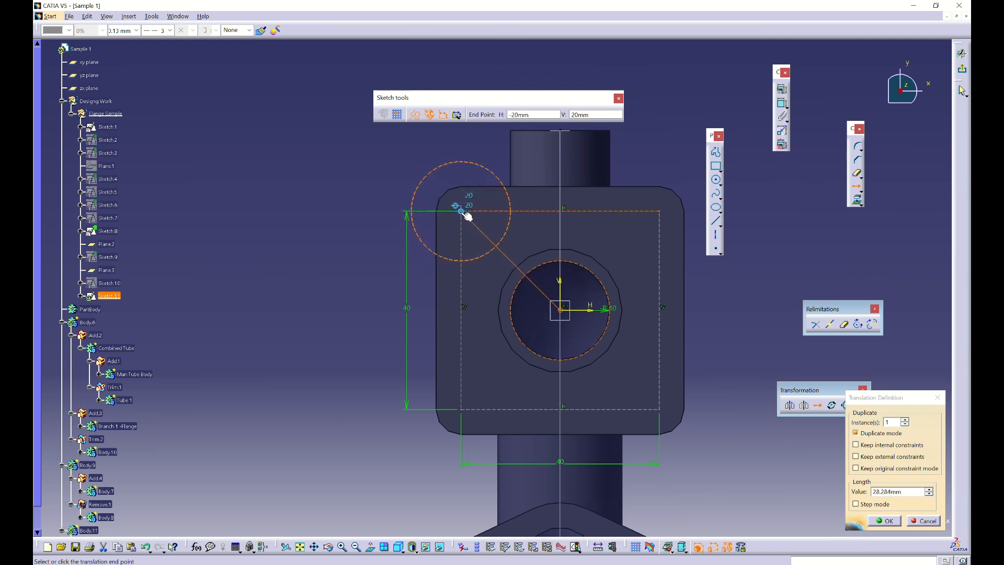
pyautogui.click(462, 212)
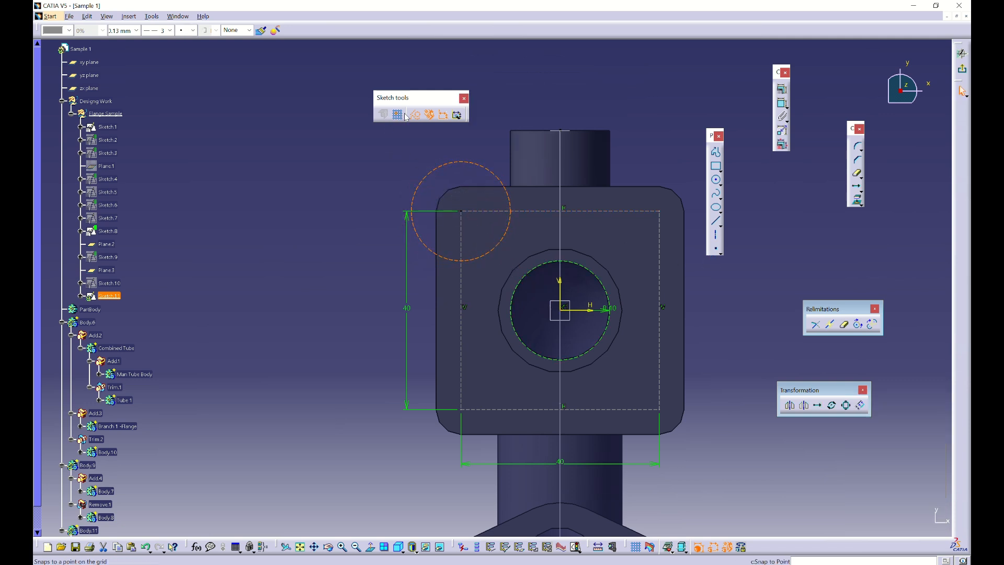
# Convert the duplicated corner circle to standard geometry, toggling its centre point between standard and construction as well
pyautogui.click(359, 189)
pyautogui.moveTo(466, 197); pyautogui.dragTo(449, 226)
pyautogui.click(415, 115)
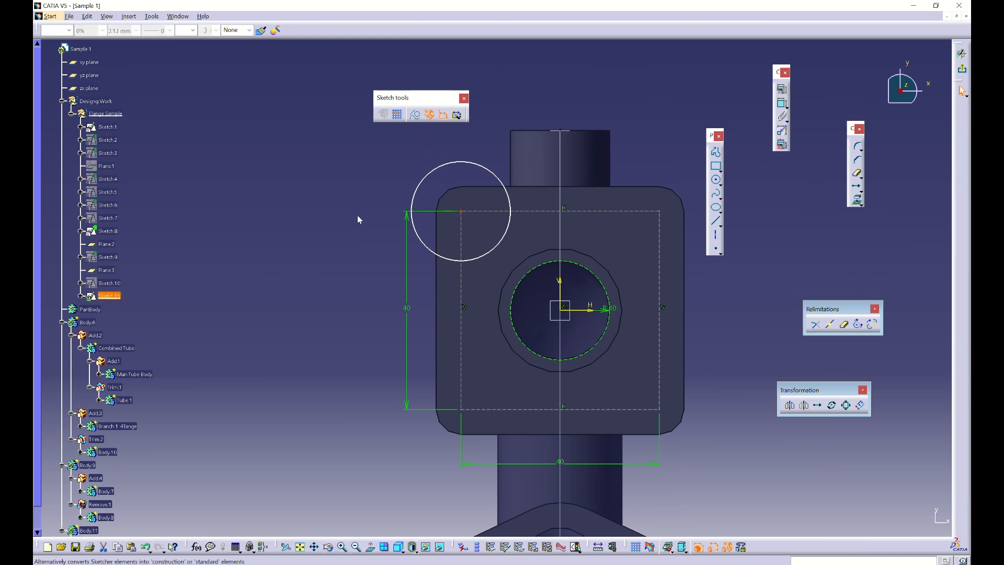
pyautogui.click(356, 215)
pyautogui.moveTo(471, 197); pyautogui.dragTo(452, 222)
pyautogui.click(420, 120)
pyautogui.click(359, 184)
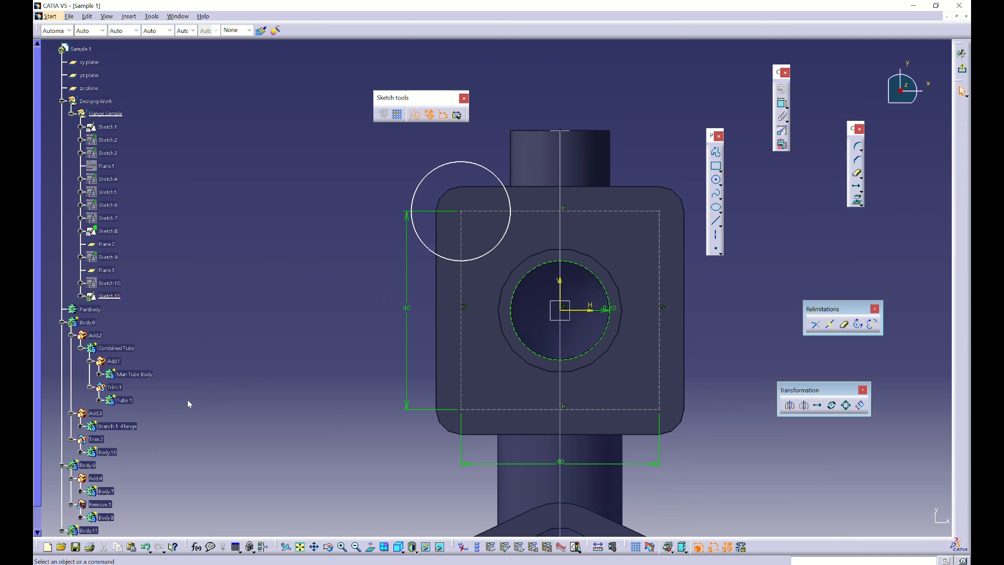
pyautogui.scroll(-4, 157, 402)
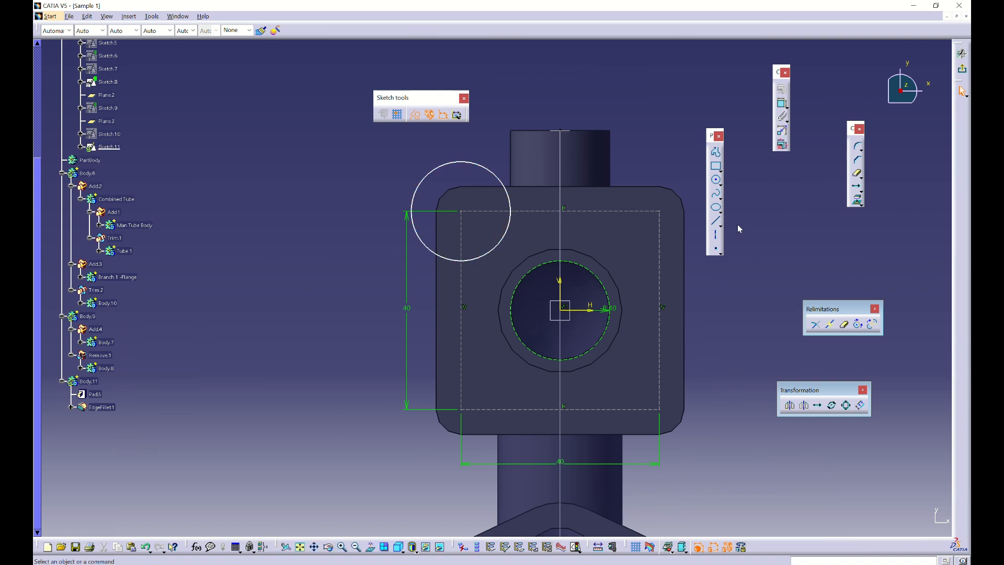
pyautogui.click(715, 235)
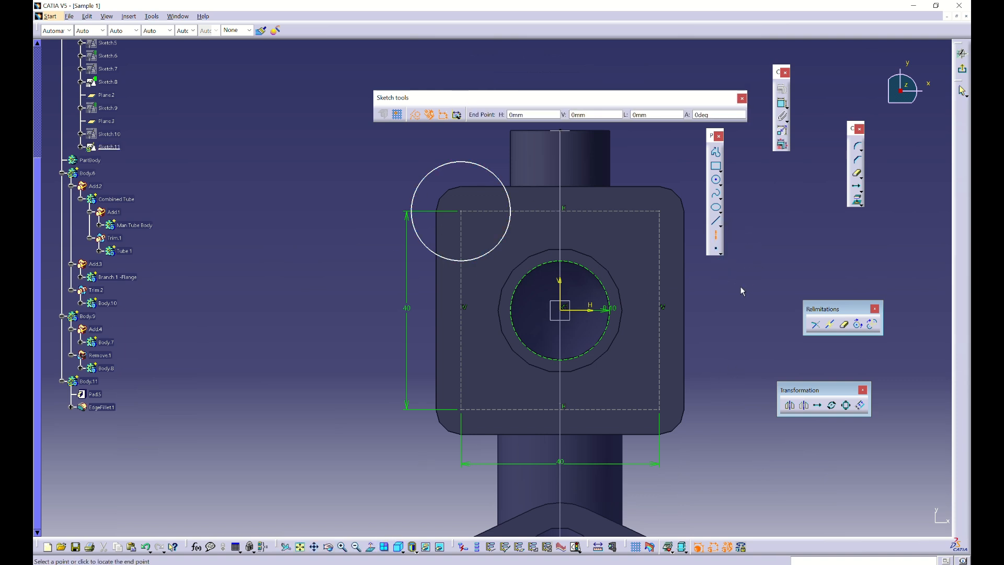
pyautogui.press('Escape')
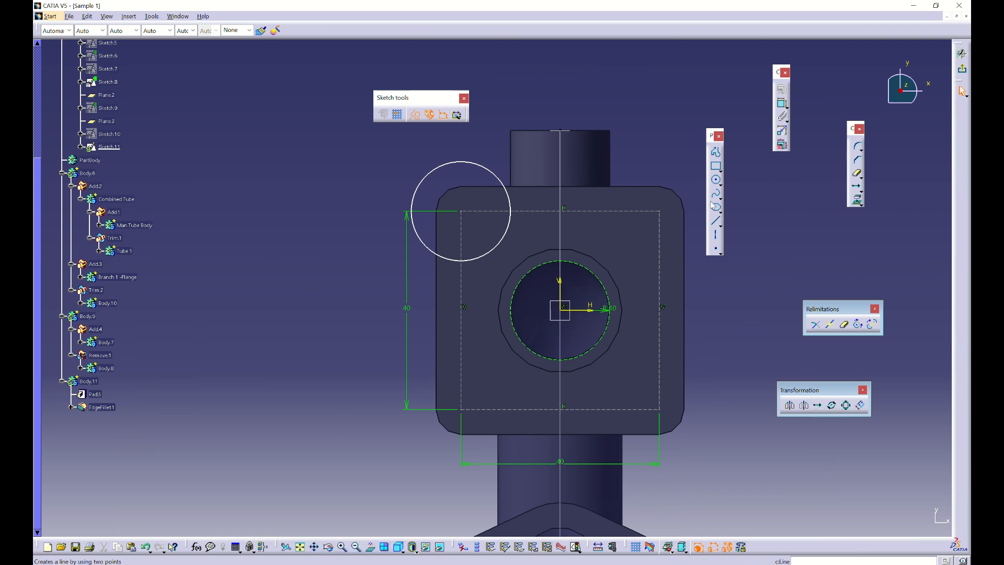
pyautogui.click(720, 183)
pyautogui.click(782, 103)
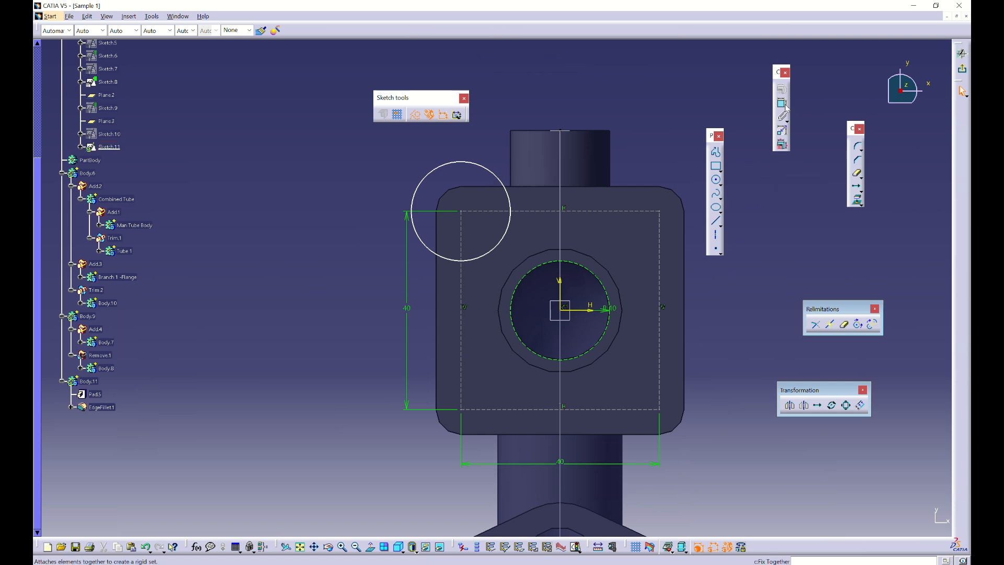
# Dimension the corner circle's diameter as 2.5 mm
pyautogui.click(491, 172)
pyautogui.doubleClick(506, 146)
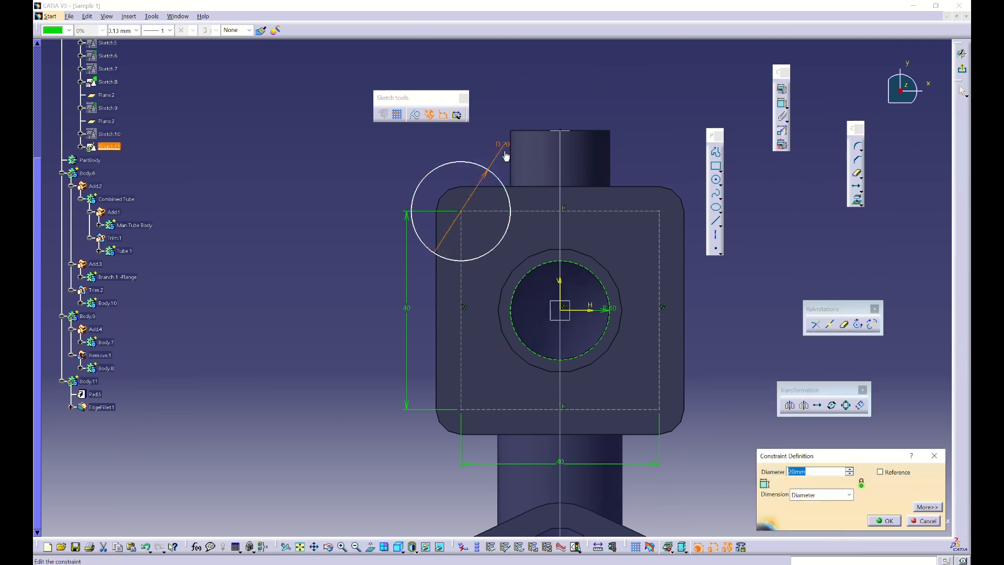
pyautogui.write('2.5')
pyautogui.press('Return')
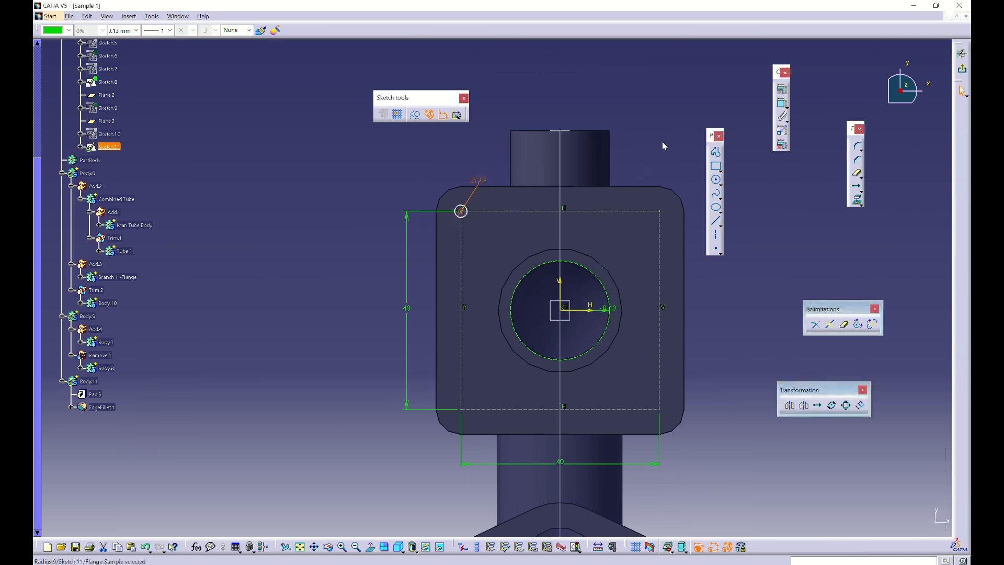
# Check the bolt-hole size on the exercise drawing and set the corner circle's diameter to 5 mm
pyautogui.hotkey('alt', 'Tab')
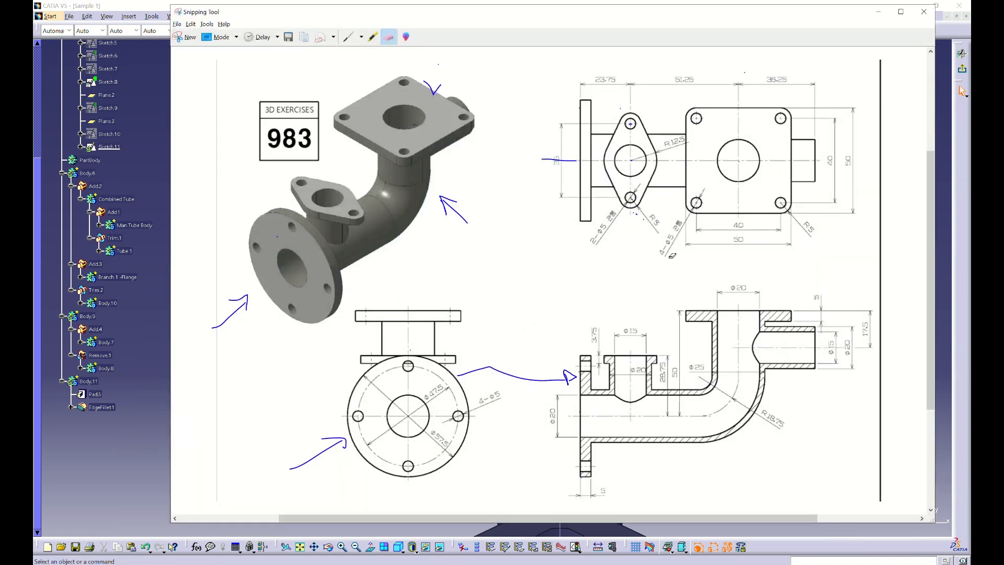
pyautogui.click(879, 11)
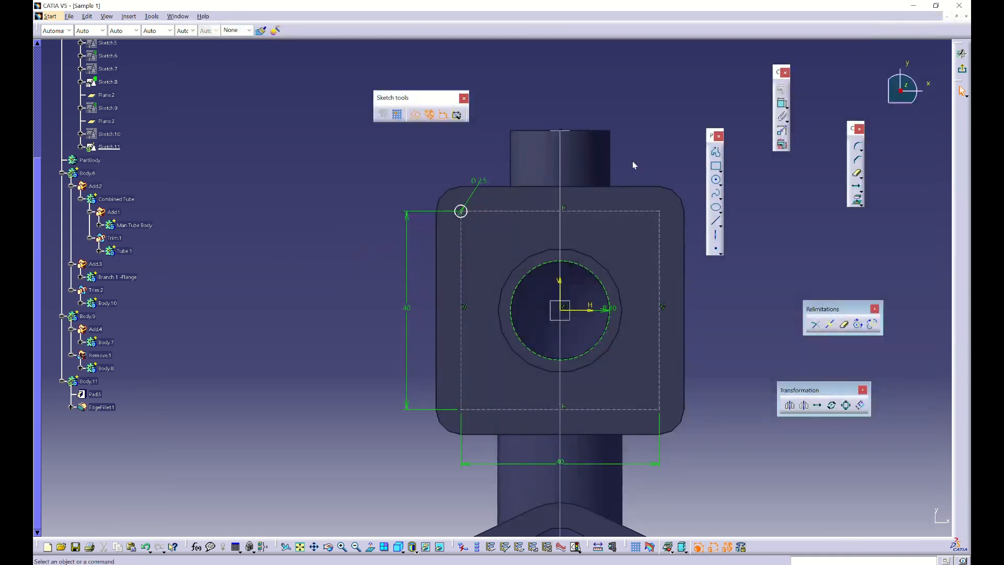
pyautogui.click(715, 248)
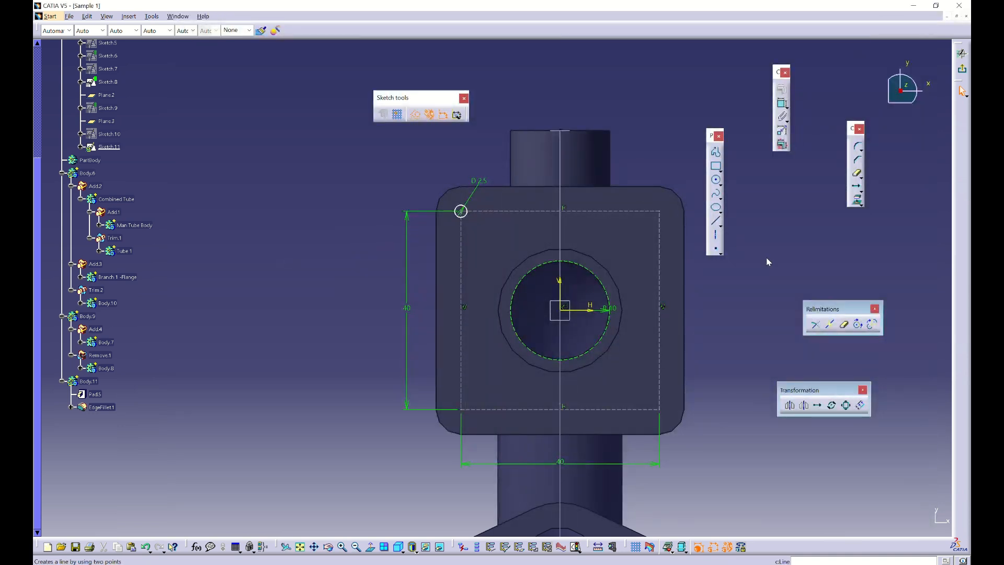
pyautogui.doubleClick(484, 181)
pyautogui.write('5')
pyautogui.press('Return')
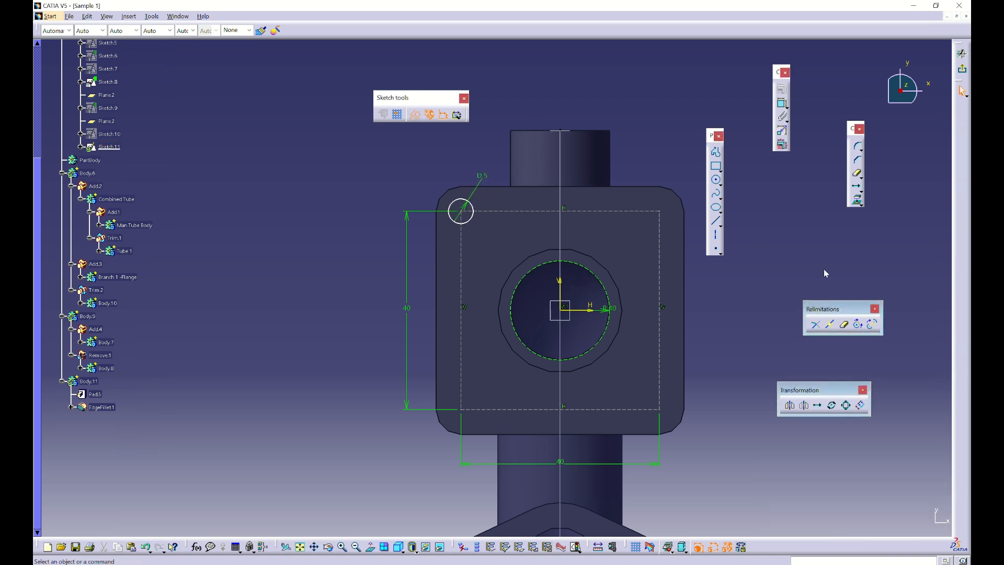
# Exit the bolt-hole sketch and insert a new body into the part
pyautogui.click(962, 70)
pyautogui.moveTo(471, 491)
pyautogui.mouseDown(button='middle')
pyautogui.moveTo(442, 327)
pyautogui.moveTo(374, 282)
pyautogui.mouseUp(button='middle')
pyautogui.click(129, 16)
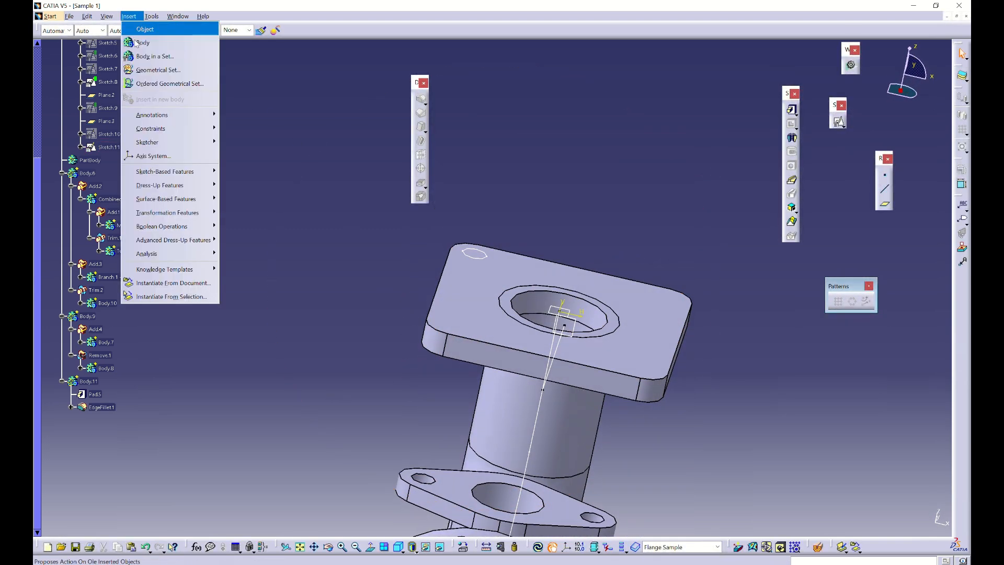
pyautogui.click(139, 48)
# Pad the corner circle sketch with mirrored extent, pulling its limit out so the pin passes fully through the square flange
pyautogui.click(791, 110)
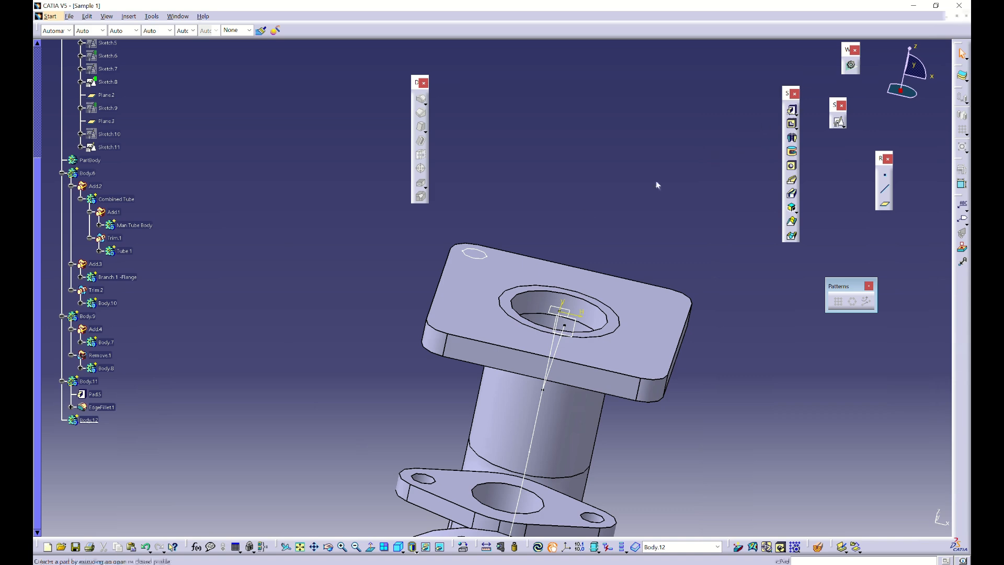
pyautogui.click(590, 313)
pyautogui.moveTo(589, 338); pyautogui.dragTo(628, 303, button='middle')
pyautogui.click(669, 364)
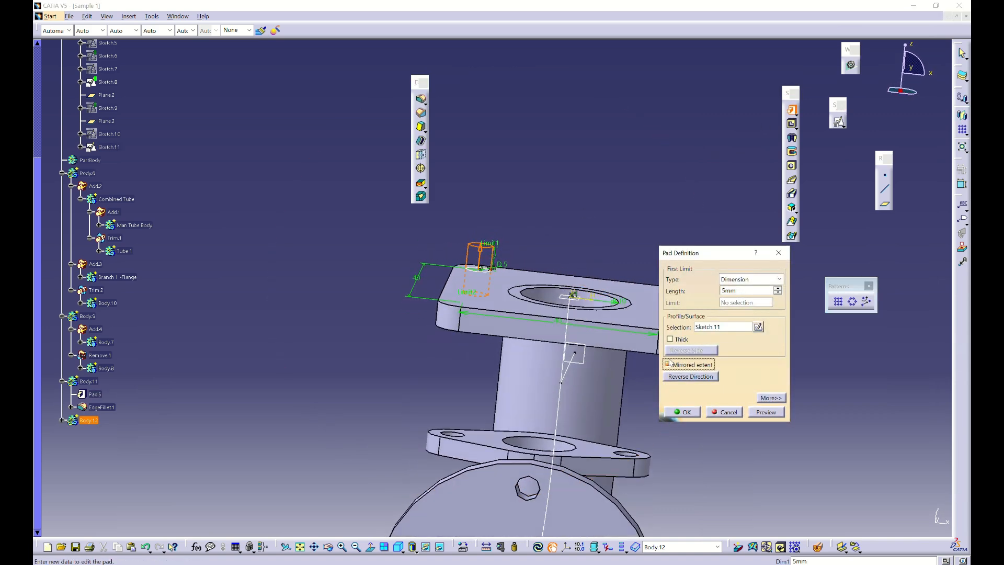
pyautogui.moveTo(457, 339); pyautogui.dragTo(469, 307, button='middle')
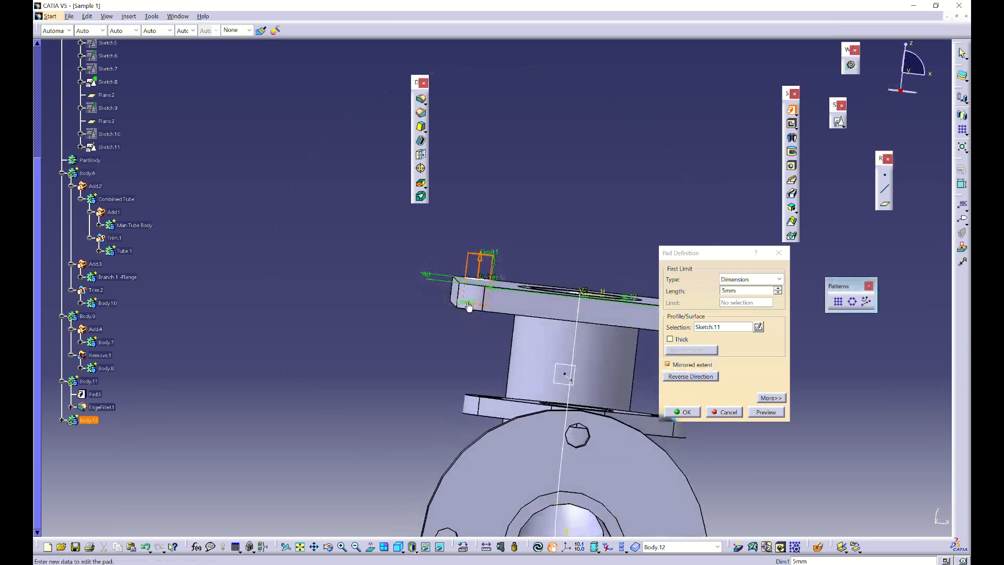
pyautogui.moveTo(481, 259); pyautogui.dragTo(491, 232)
pyautogui.click(682, 412)
# Start a rectangular pattern of the corner pin using Plane.3 on the square flange as the reference element
pyautogui.moveTo(515, 219); pyautogui.dragTo(413, 418, button='middle')
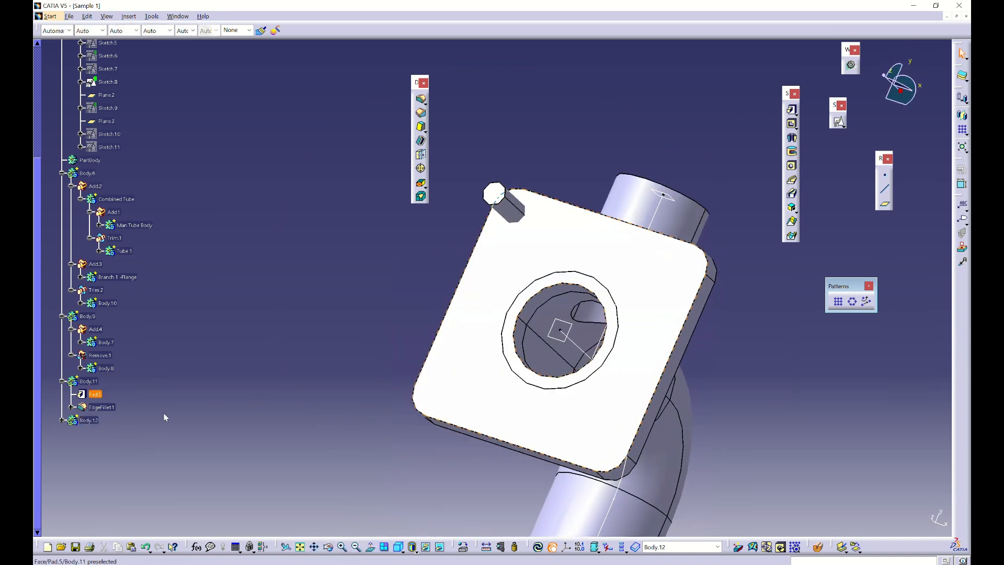
pyautogui.click(62, 420)
pyautogui.moveTo(395, 459); pyautogui.dragTo(674, 392, button='middle')
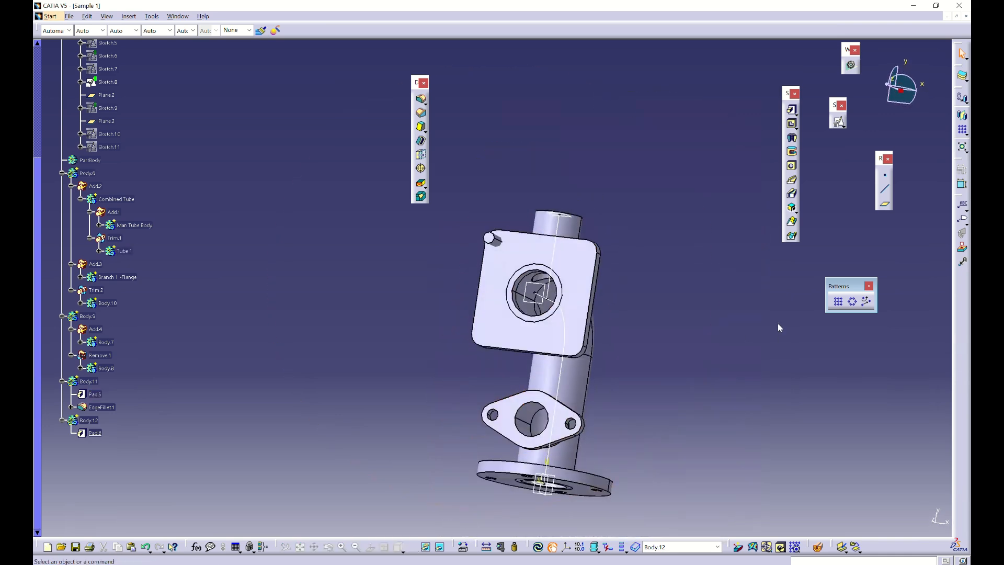
pyautogui.click(839, 303)
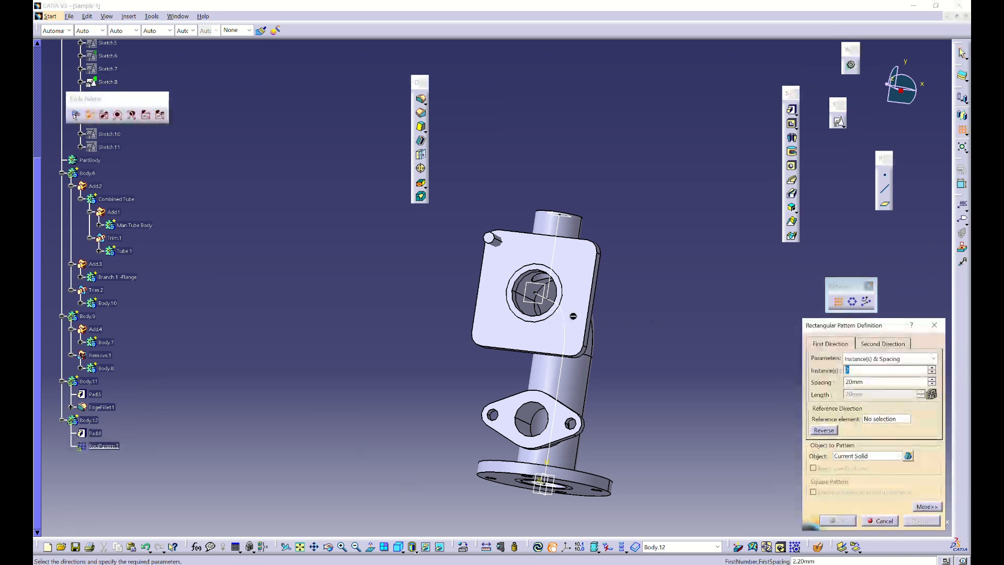
pyautogui.click(867, 417)
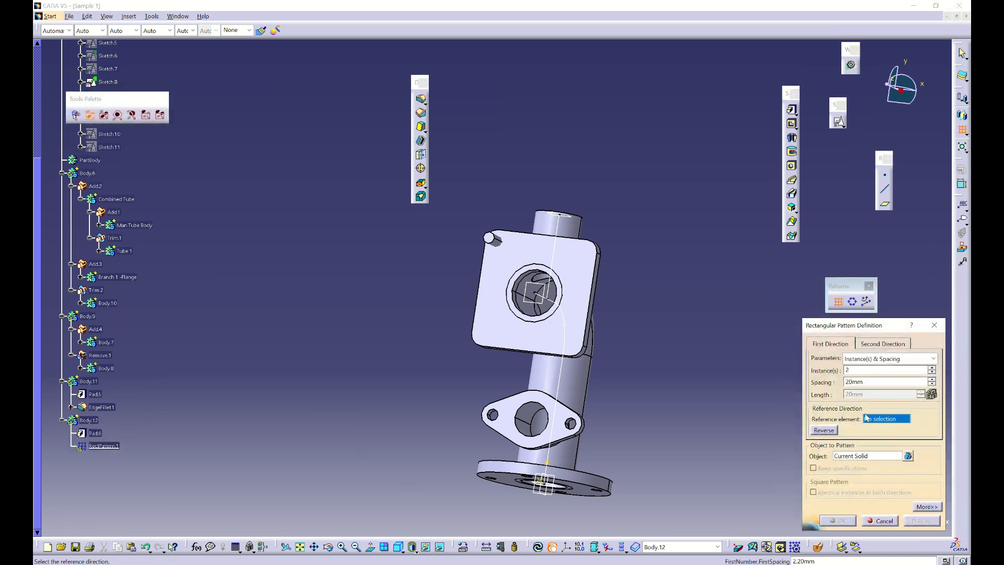
pyautogui.click(537, 289)
pyautogui.moveTo(458, 343); pyautogui.dragTo(585, 294, button='middle')
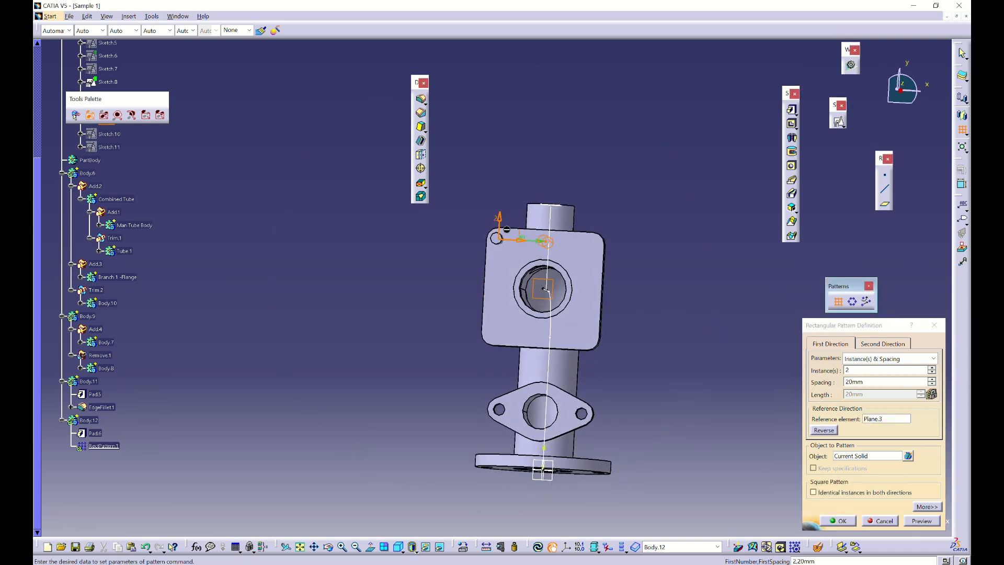
# Reverse the pattern's second direction so it runs from the corner pin down across the square flange
pyautogui.click(500, 222)
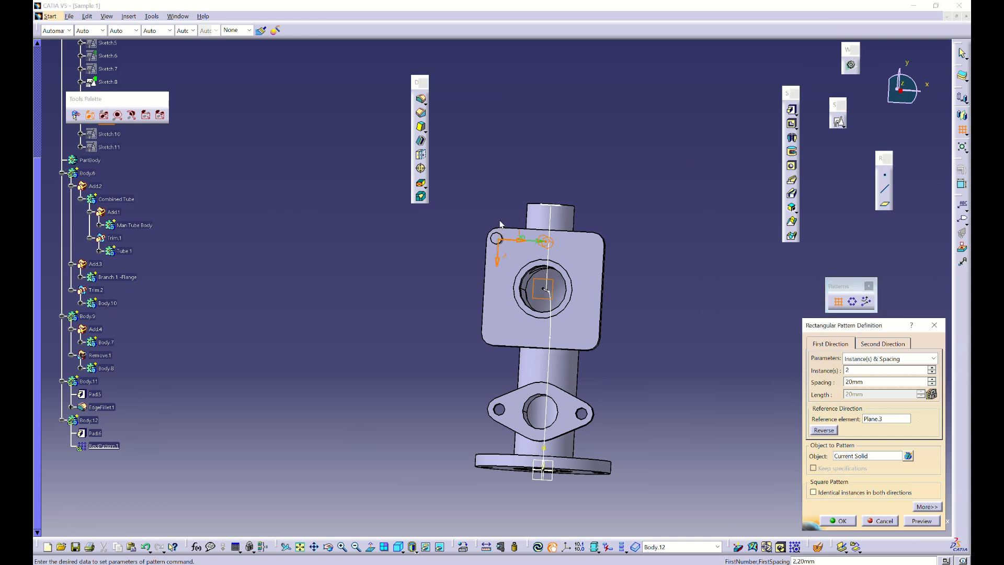
pyautogui.click(498, 263)
pyautogui.click(500, 221)
pyautogui.moveTo(469, 332); pyautogui.dragTo(496, 347, button='middle')
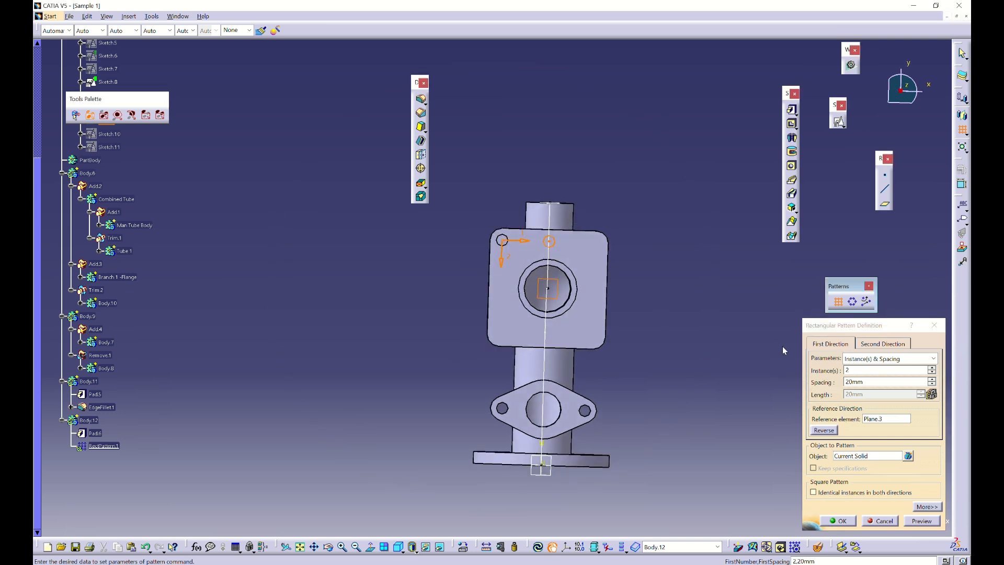
# Set the pattern's second direction to 2 instances with 40 mm spacing
pyautogui.click(873, 373)
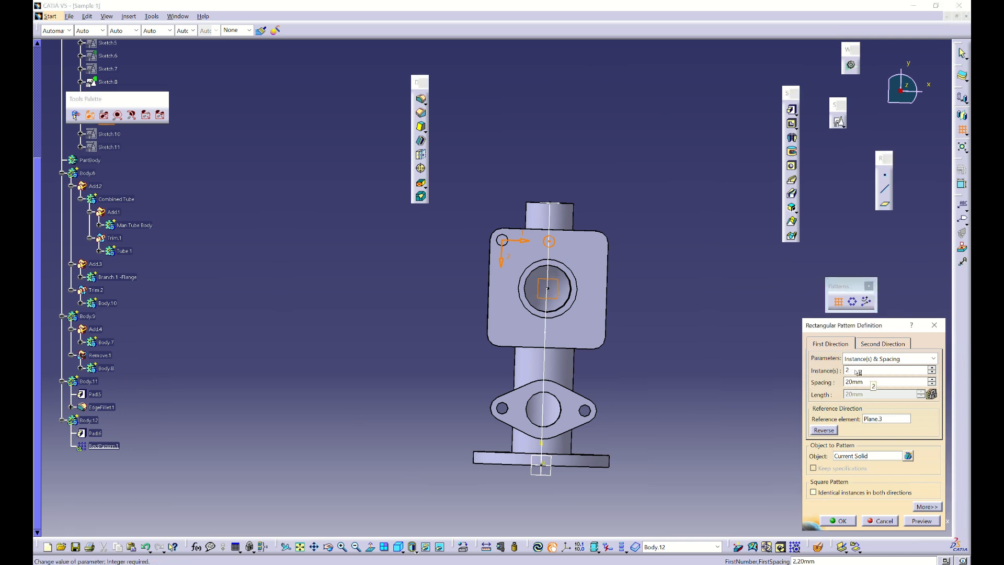
pyautogui.moveTo(857, 372); pyautogui.dragTo(821, 368)
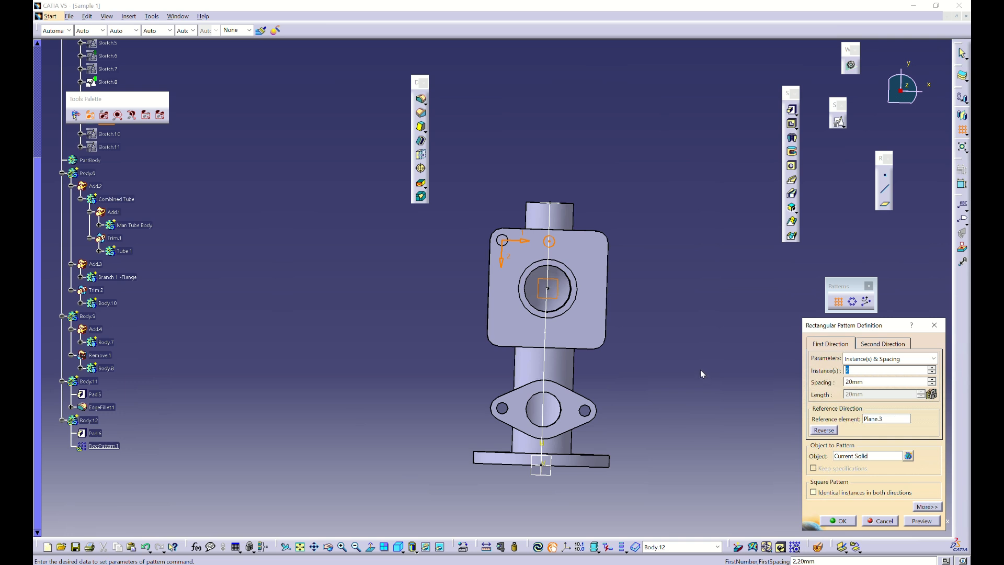
pyautogui.click(928, 508)
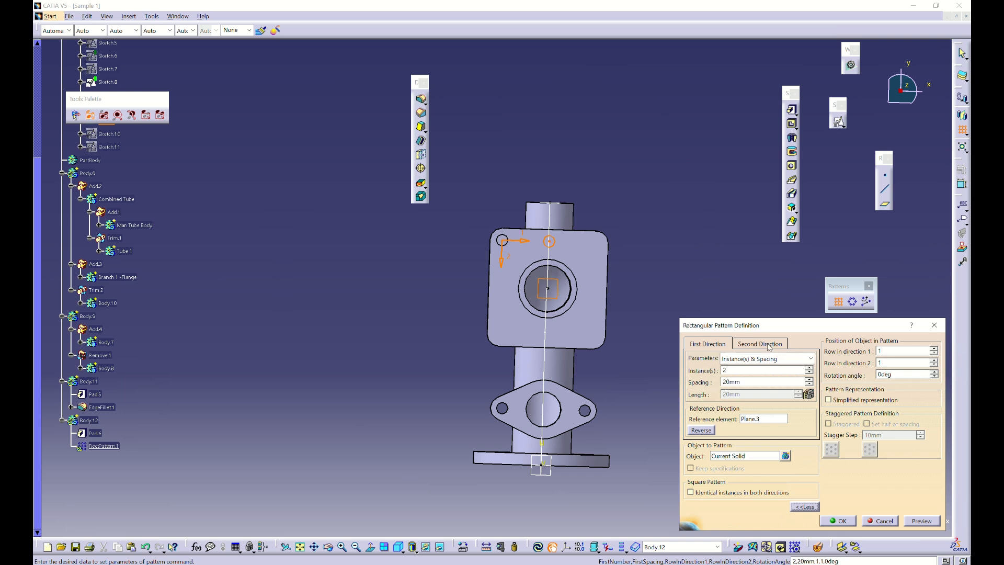
pyautogui.click(769, 345)
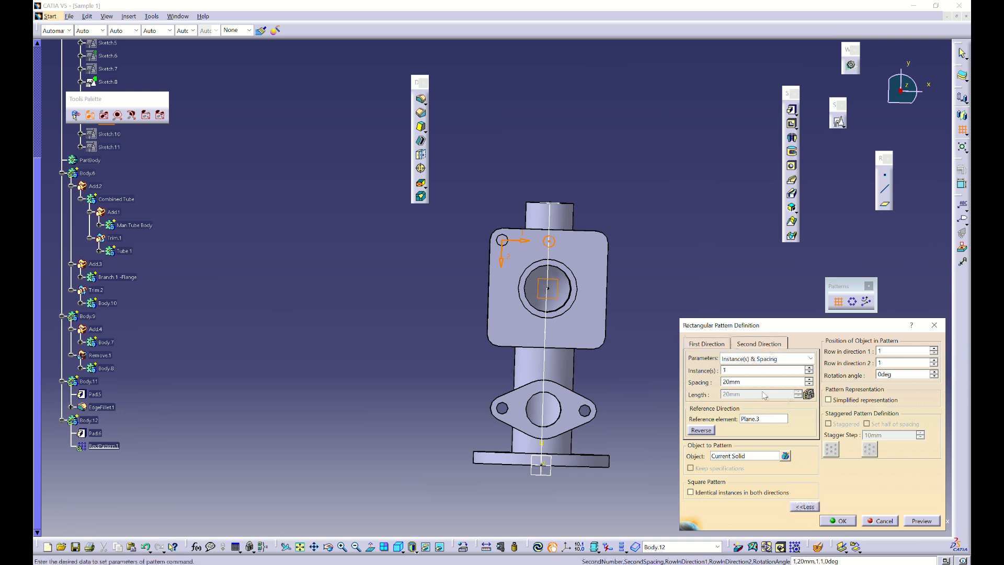
pyautogui.click(749, 369)
pyautogui.moveTo(574, 301); pyautogui.dragTo(481, 229)
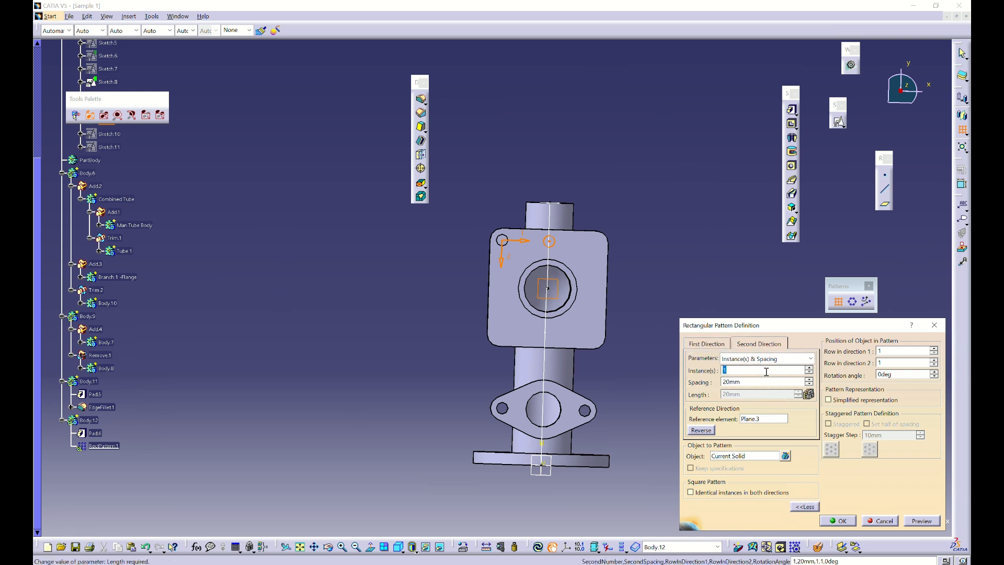
pyautogui.write('2')
pyautogui.click(662, 411)
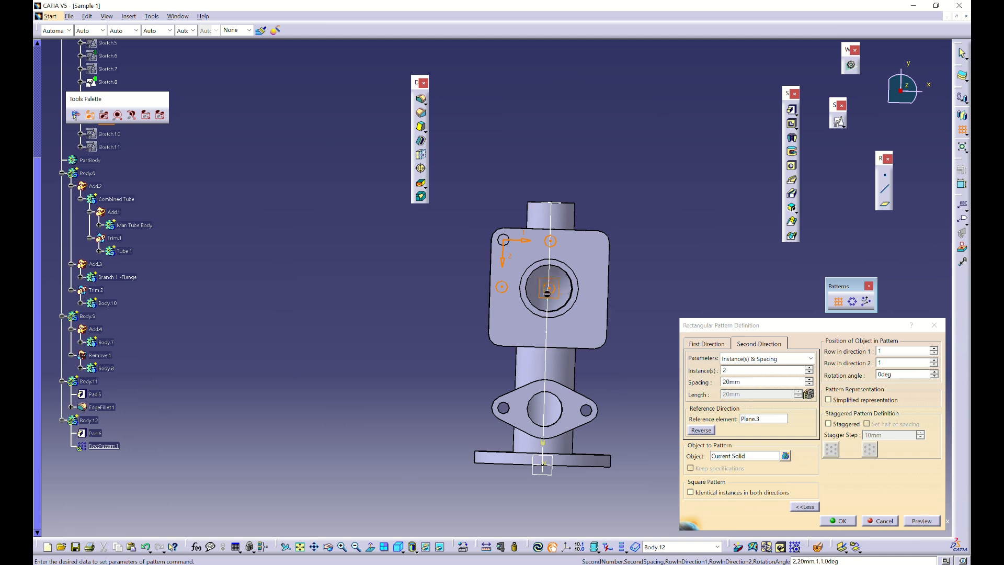
pyautogui.click(752, 382)
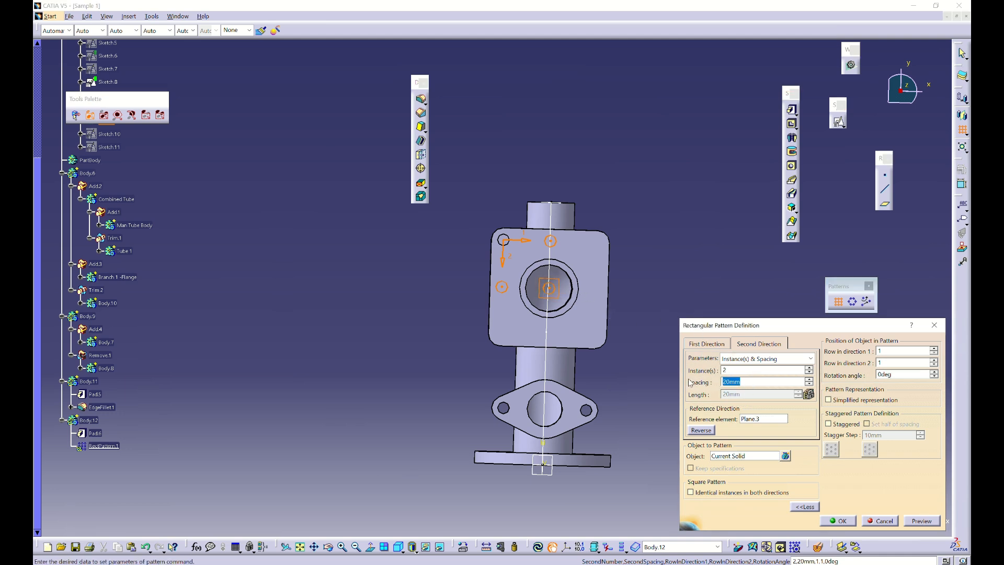
pyautogui.write('40')
pyautogui.press('Return')
# Set the first direction's spacing to 40 mm and create the pattern of pins at the flange corners
pyautogui.click(706, 344)
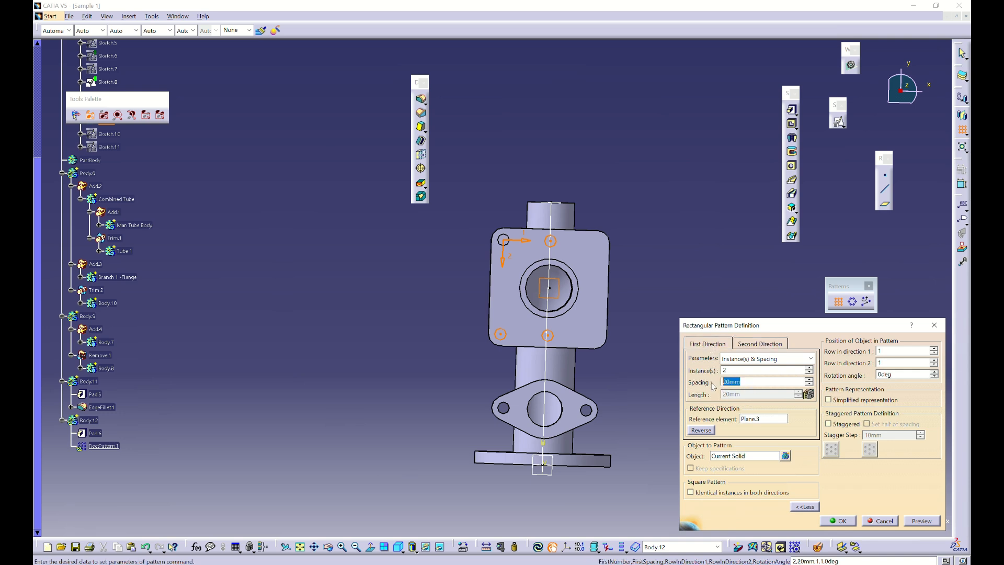
pyautogui.write('40')
pyautogui.moveTo(539, 319); pyautogui.dragTo(360, 364, button='middle')
pyautogui.click(838, 521)
pyautogui.moveTo(412, 321); pyautogui.dragTo(359, 325, button='middle')
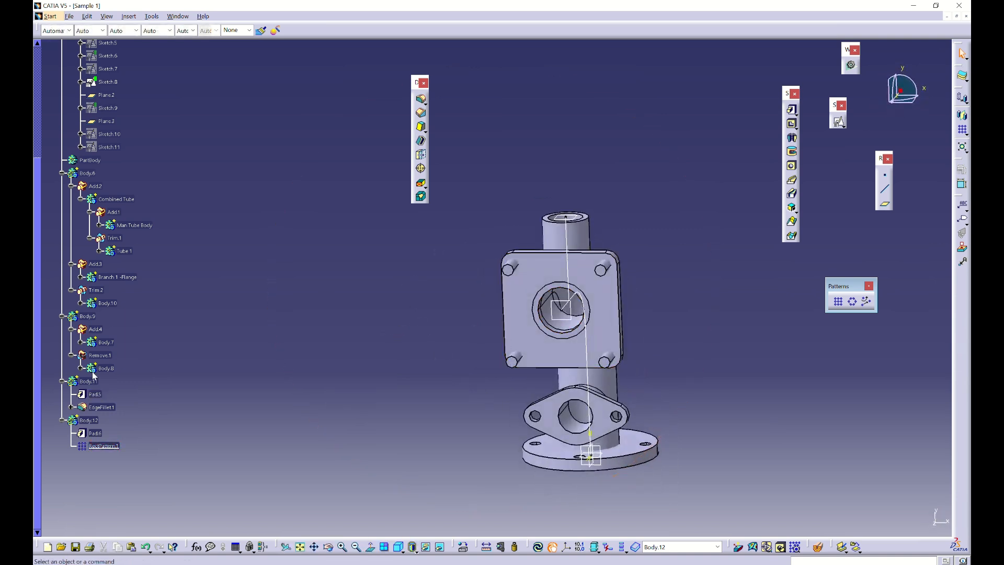
# Insert a new body and add the square flange body and the pin pattern body to it
pyautogui.click(128, 16)
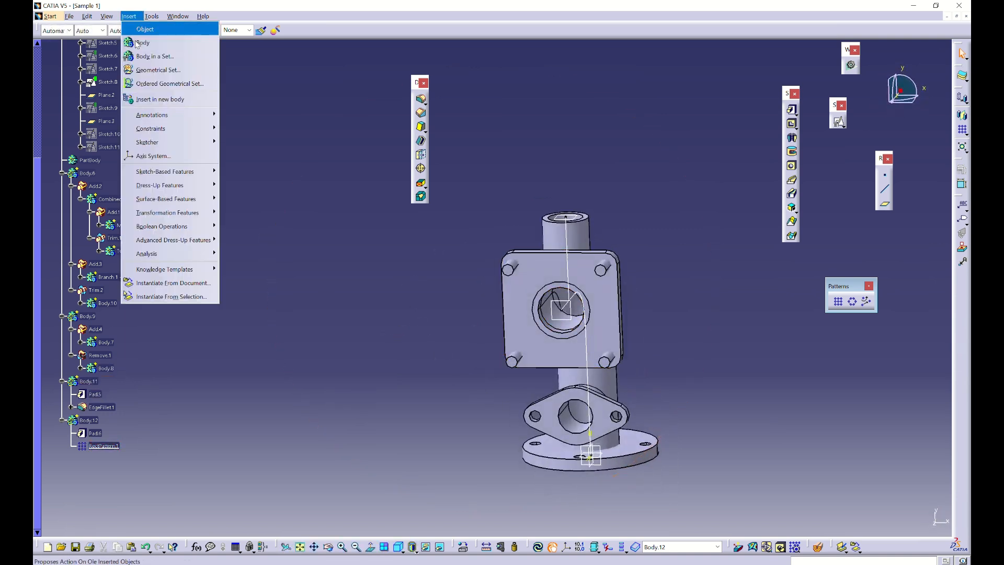
pyautogui.click(137, 44)
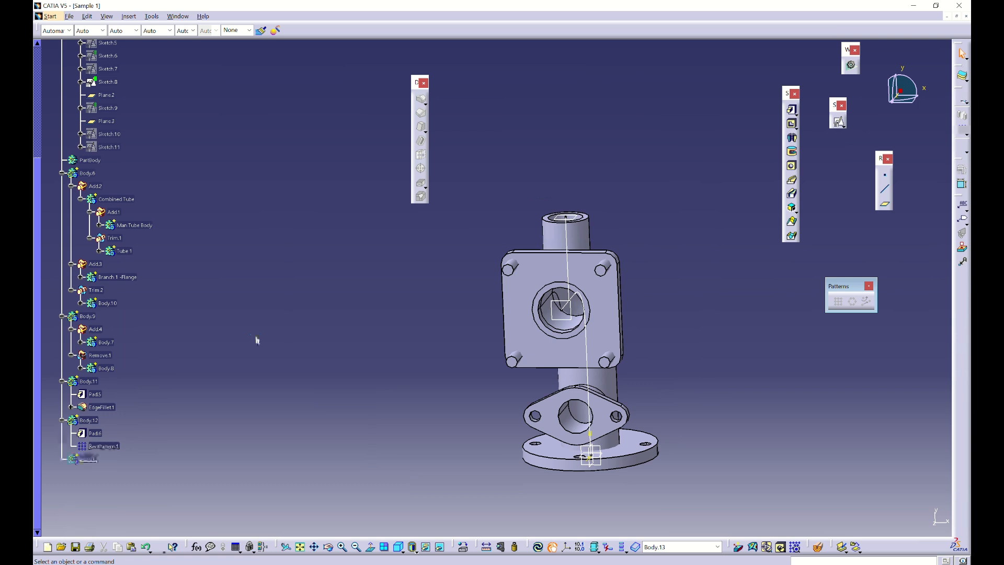
pyautogui.click(93, 383)
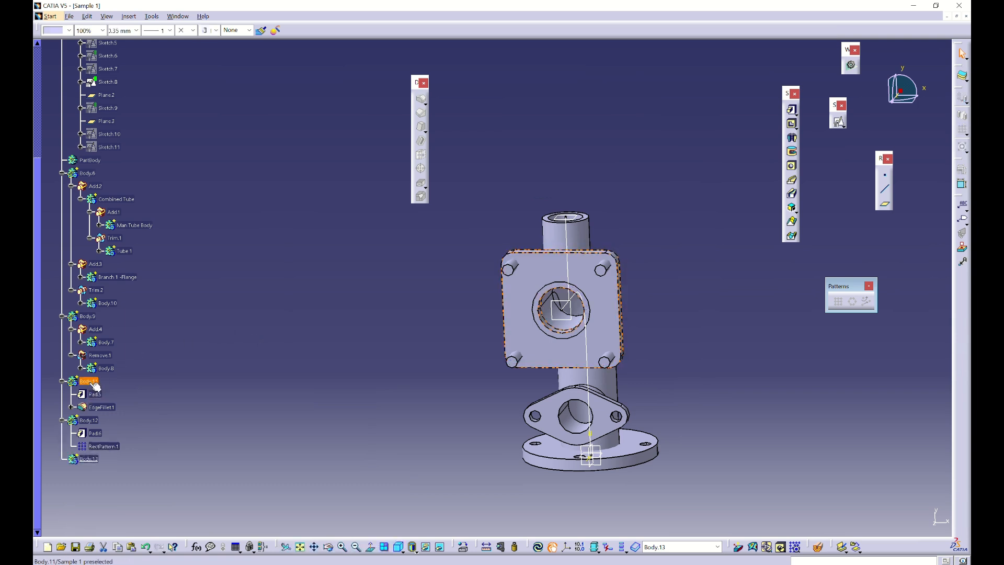
pyautogui.keyDown('ctrl'); pyautogui.click(90, 420); pyautogui.keyUp('ctrl')
pyautogui.rightClick(94, 424)
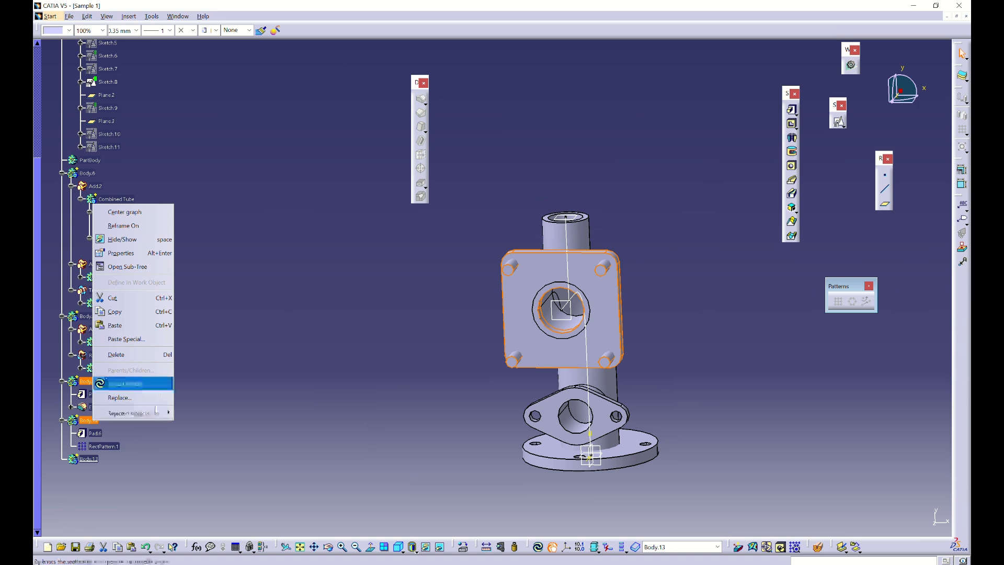
pyautogui.moveTo(157, 413)
pyautogui.click(198, 427)
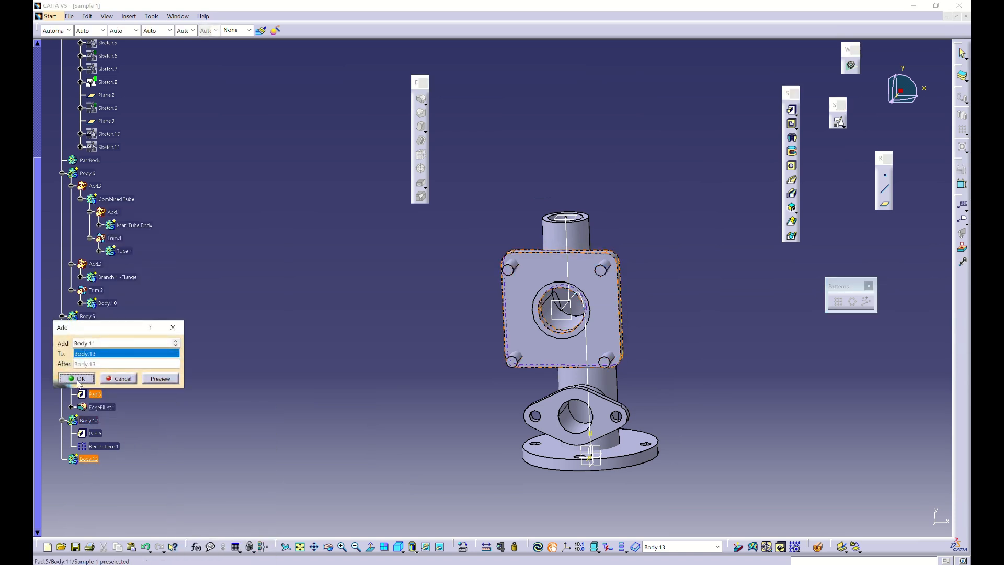
pyautogui.click(75, 382)
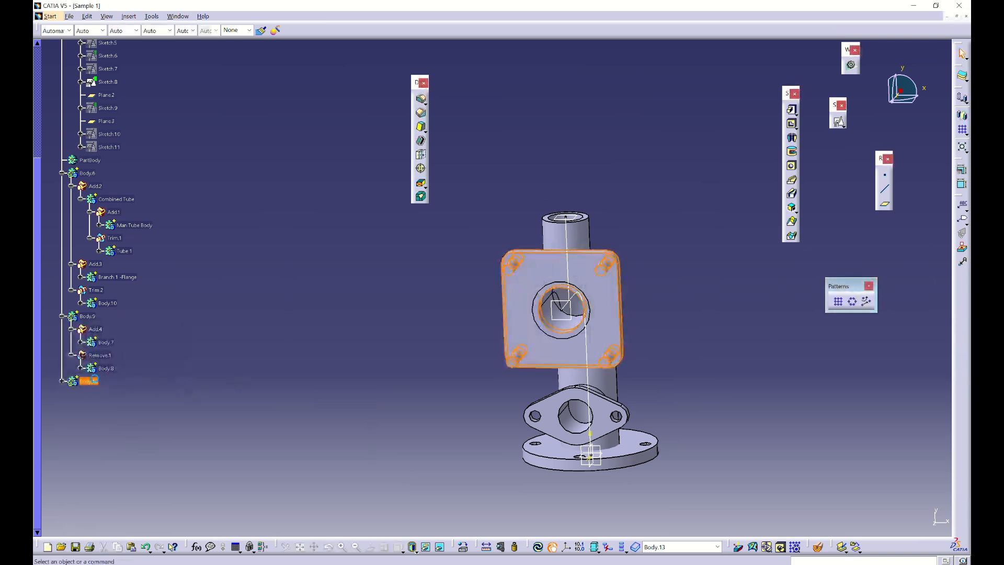
# Expand the new combined body's branch in the specification tree
pyautogui.click(61, 381)
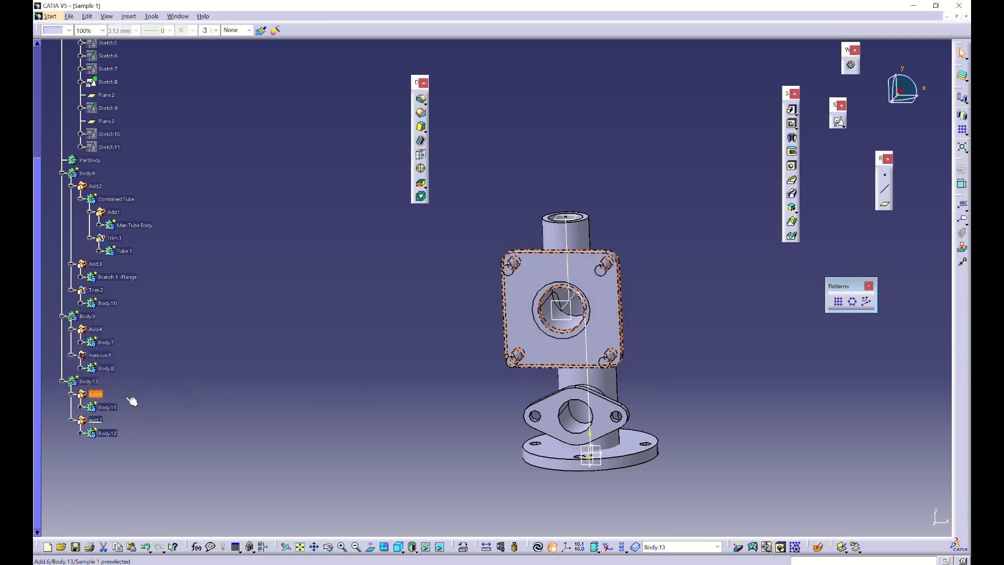
pyautogui.rightClick(97, 418)
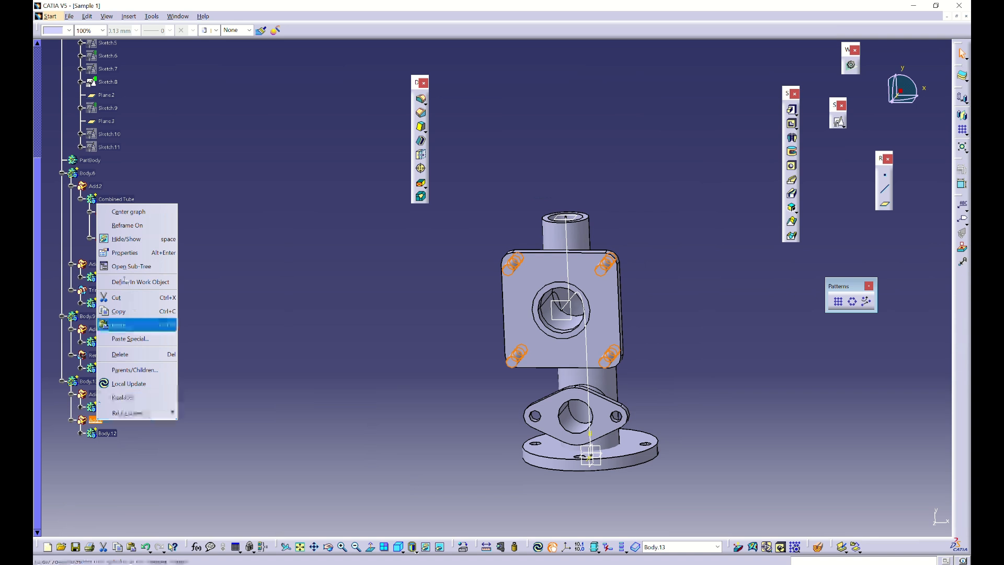
pyautogui.click(125, 254)
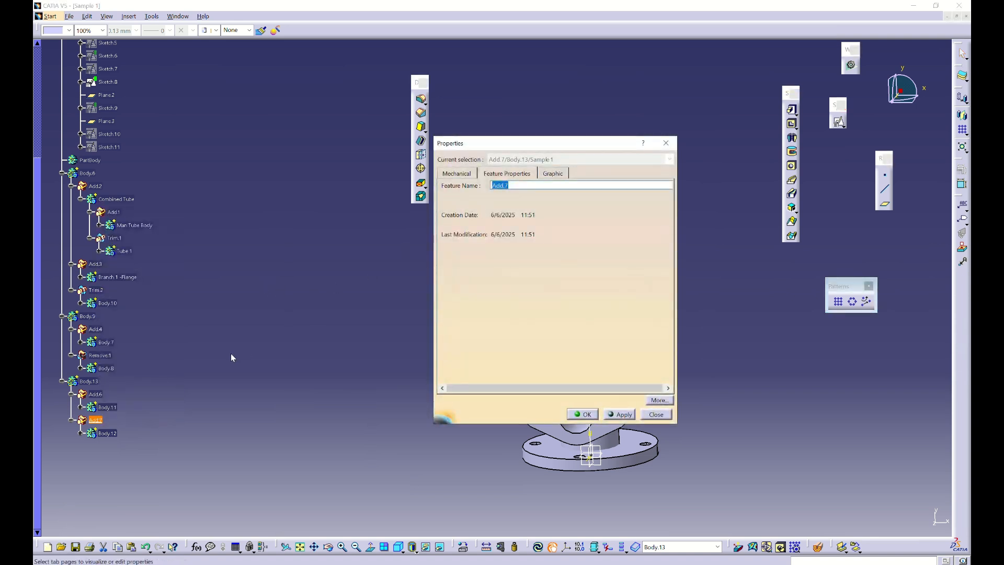
pyautogui.press('Escape')
# Rename the pin pattern body inside the new body as "Rectangular holes"
pyautogui.rightClick(110, 434)
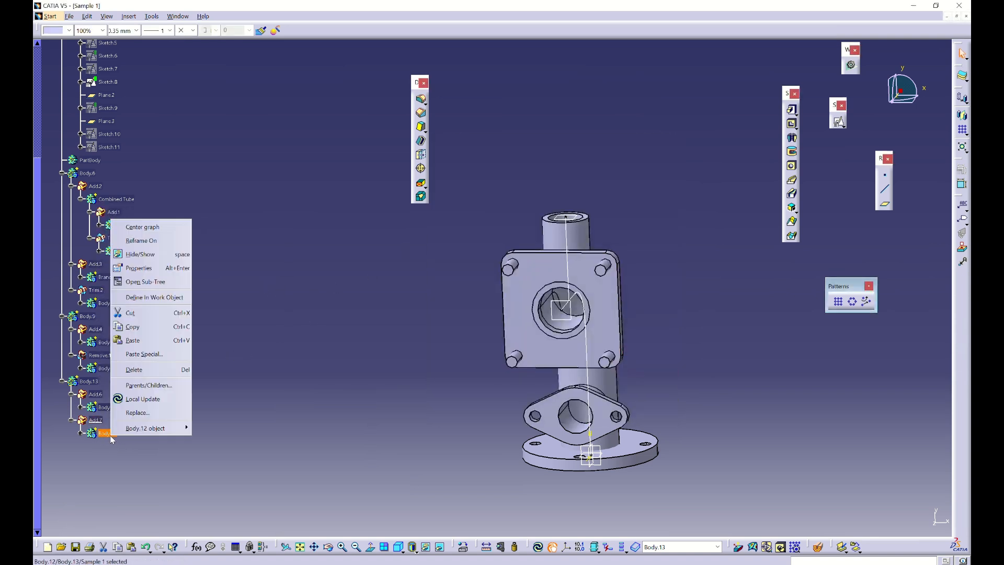
pyautogui.click(139, 268)
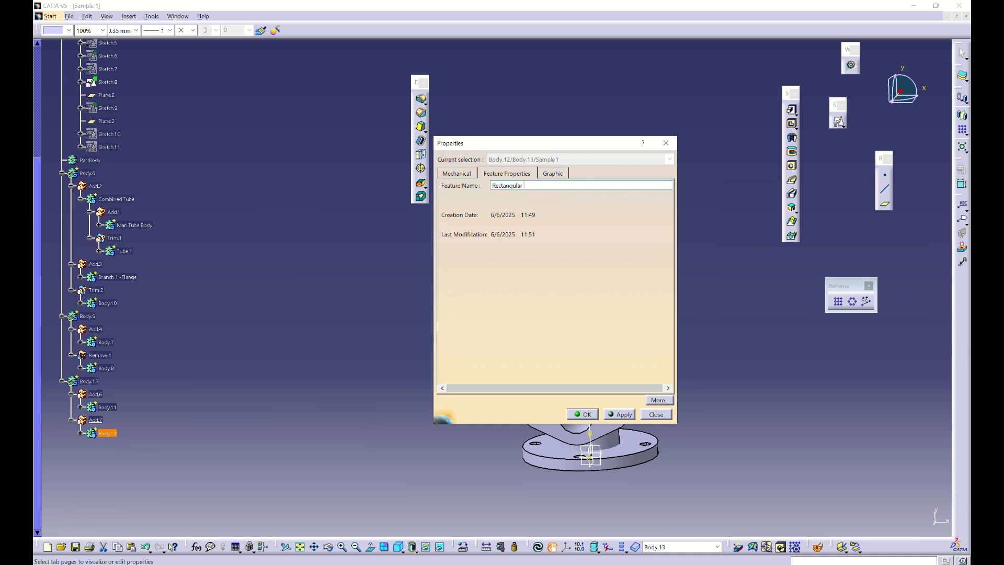
pyautogui.write('s')
pyautogui.press('Return')
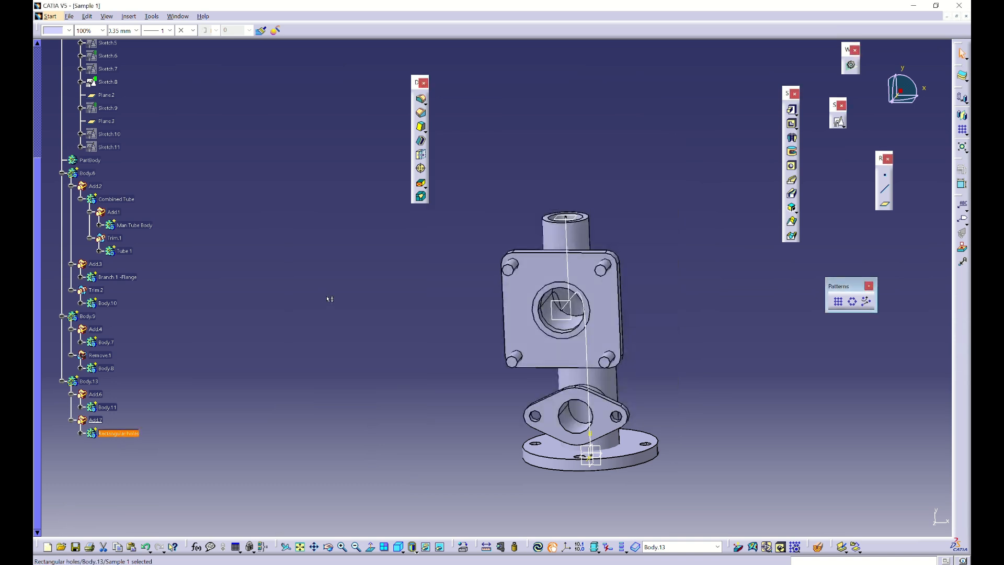
pyautogui.click(221, 341)
# Rename the square flange body inside the new body as "Rectangular Flange"
pyautogui.click(108, 407)
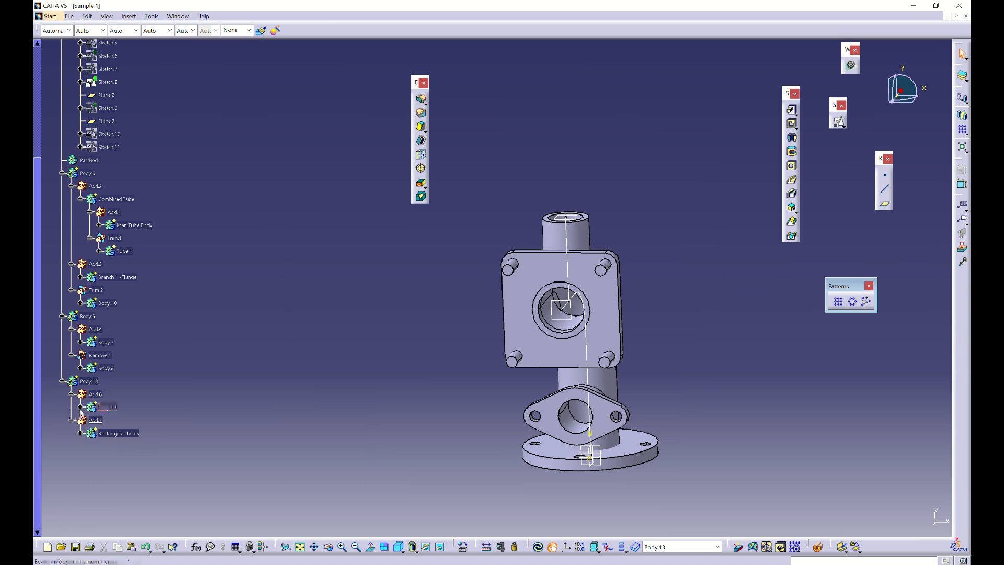
pyautogui.click(81, 407)
pyautogui.rightClick(107, 407)
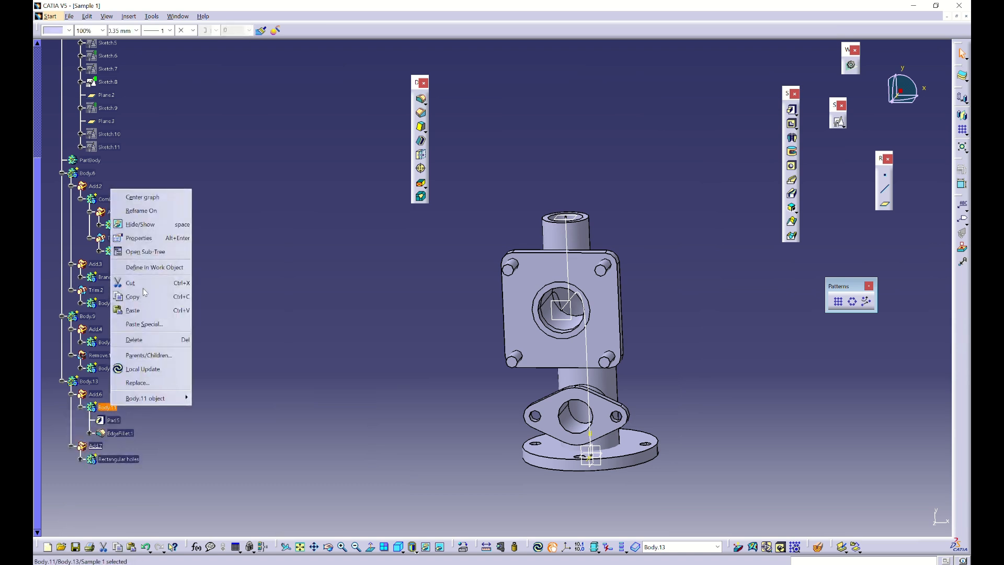
pyautogui.click(140, 238)
pyautogui.write('Rectangular Flange')
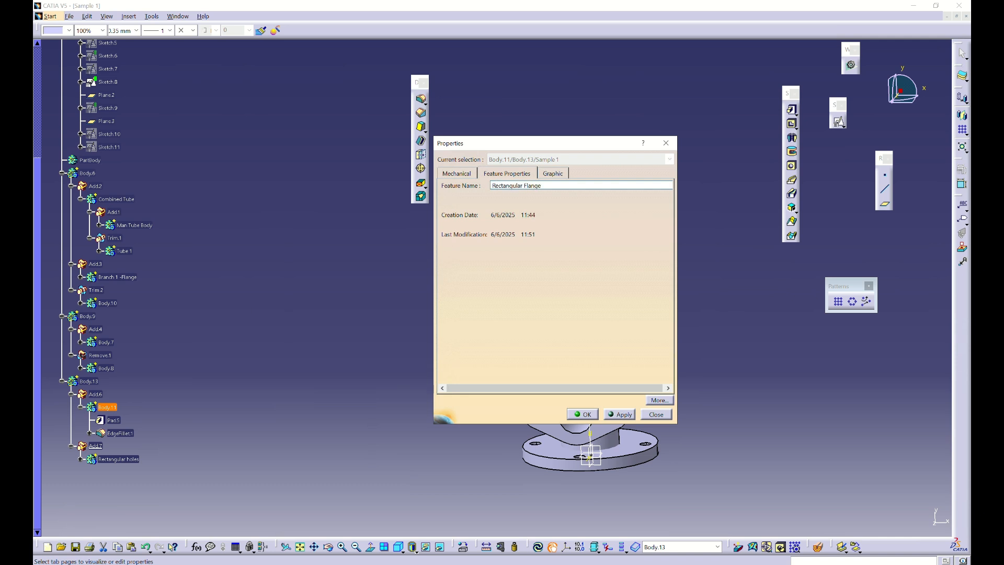
pyautogui.press('Return')
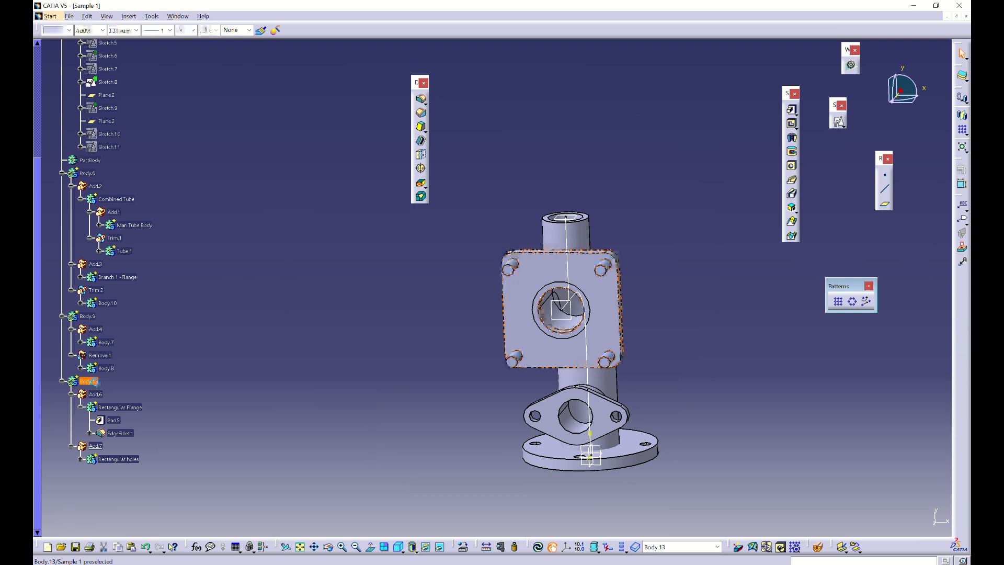
# Copy the square flange body's name and use it to rename the parent body as "Rectangular Flange"
pyautogui.rightClick(96, 381)
pyautogui.click(119, 406)
pyautogui.rightClick(131, 407)
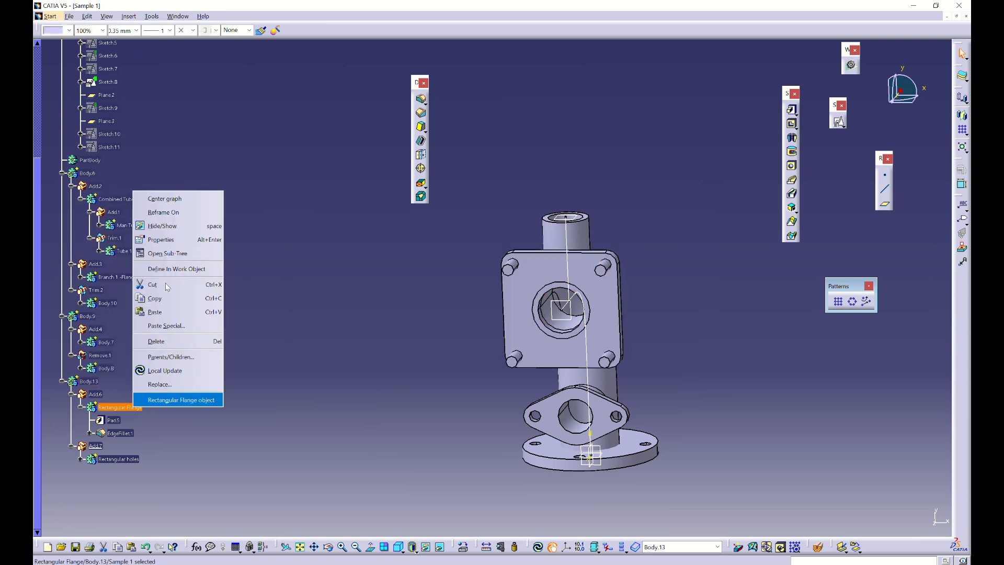
pyautogui.click(165, 239)
pyautogui.hotkey('ctrl', 'c')
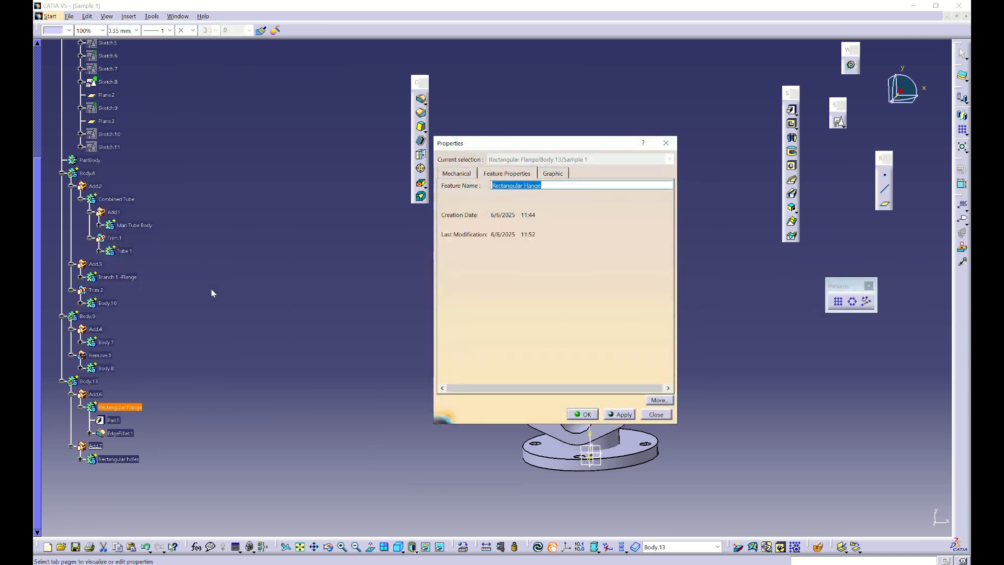
pyautogui.press('Escape')
pyautogui.rightClick(90, 381)
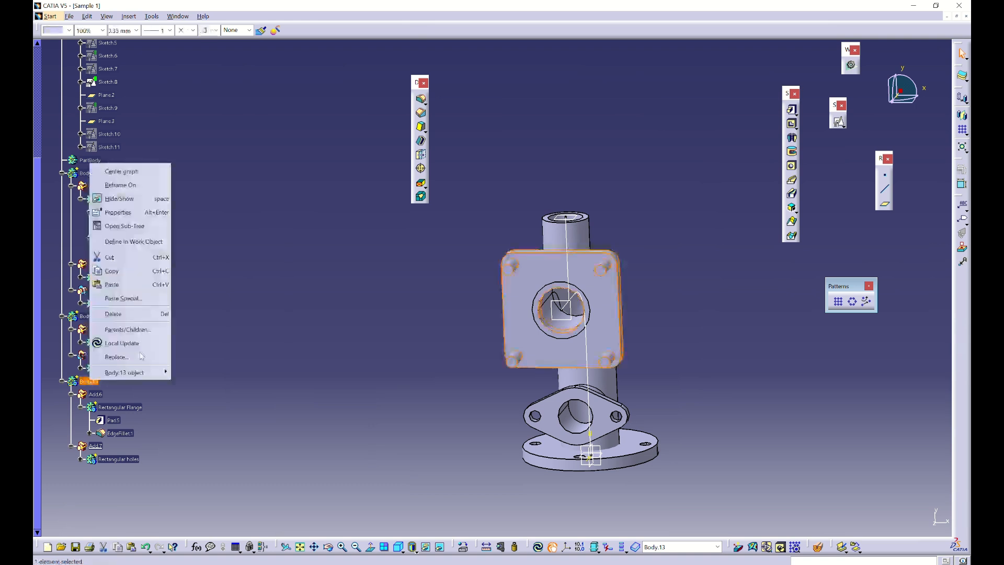
pyautogui.click(131, 213)
pyautogui.hotkey('ctrl', 'v')
pyautogui.press('Return')
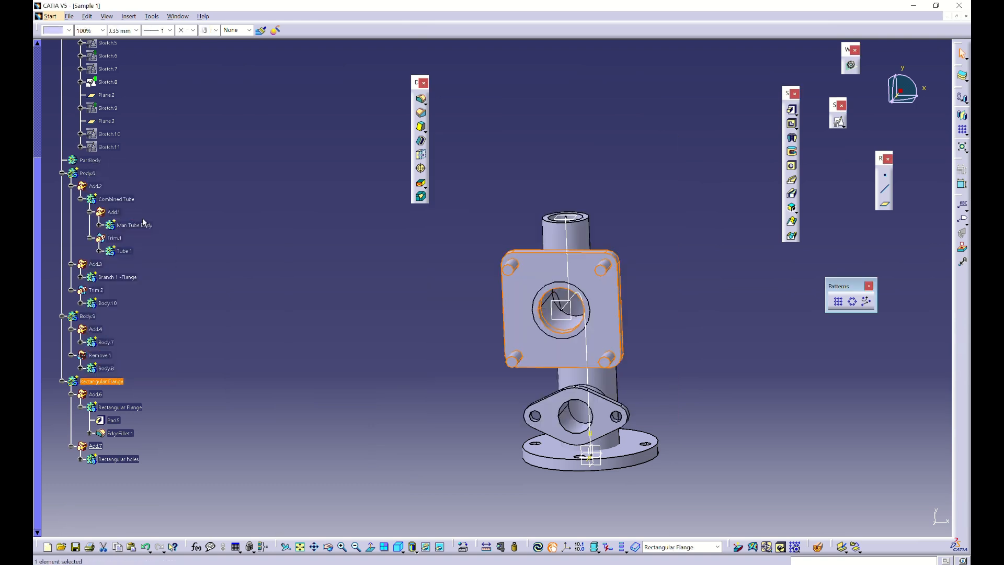
pyautogui.click(131, 372)
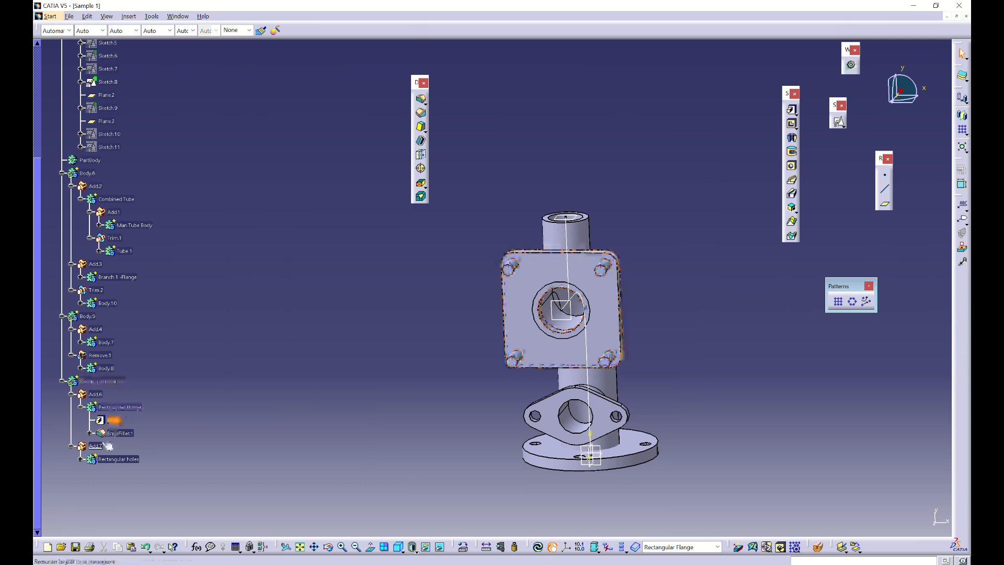
# Change the Boolean operation of the Rectangular holes body from Add to Remove to cut the flange's four bolt holes
pyautogui.rightClick(101, 448)
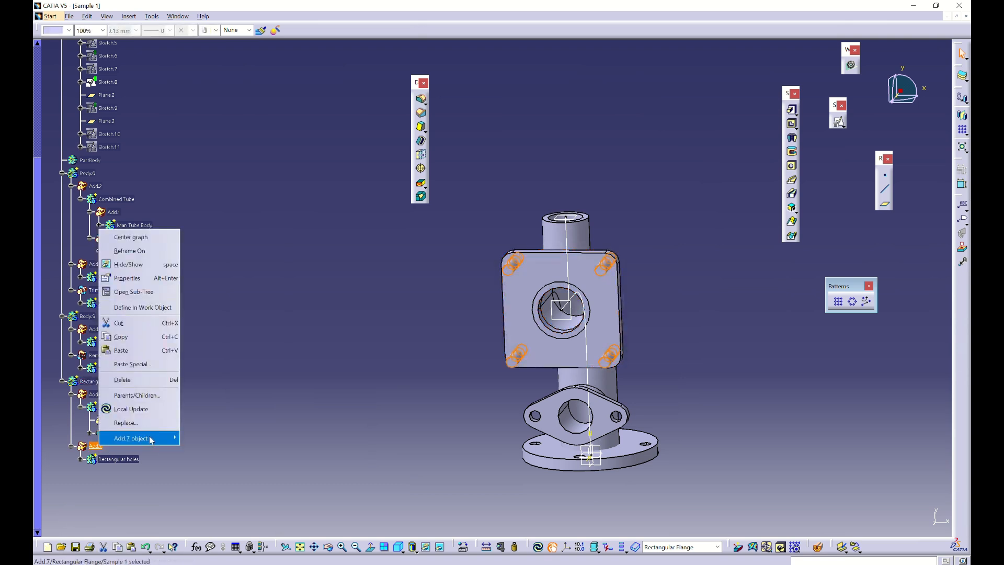
pyautogui.moveTo(151, 439)
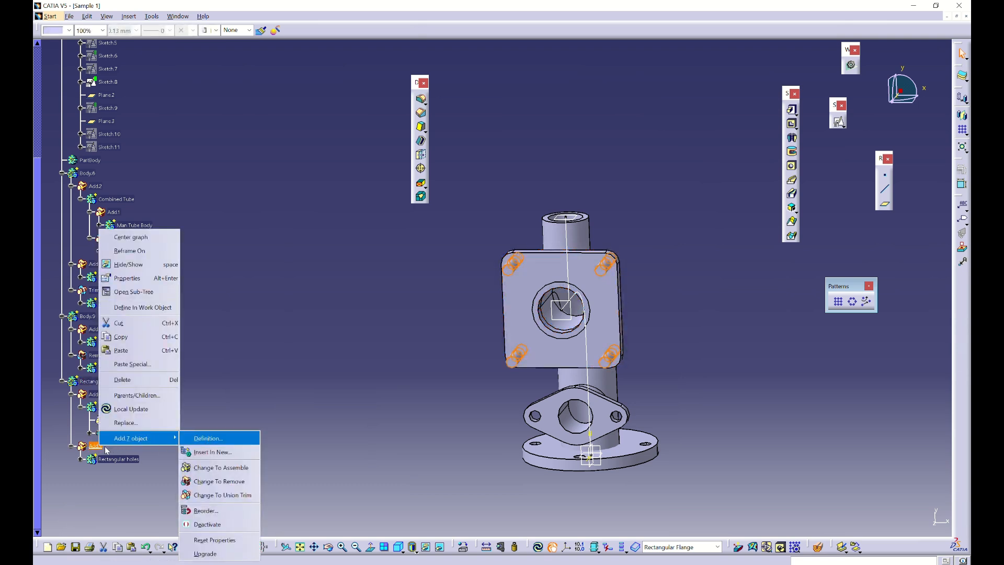
pyautogui.click(223, 481)
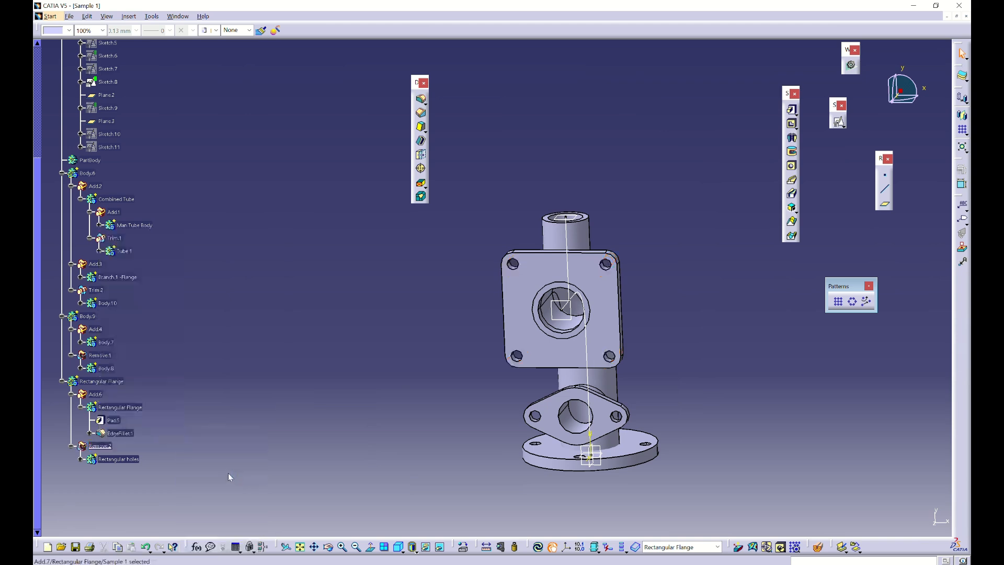
# Examine the Boolean operations under Body.6, especially Trim.2 with its Body.10 pad and the Combined Tube body
pyautogui.moveTo(507, 451); pyautogui.dragTo(522, 316, button='middle')
pyautogui.moveTo(546, 436); pyautogui.dragTo(321, 347, button='middle')
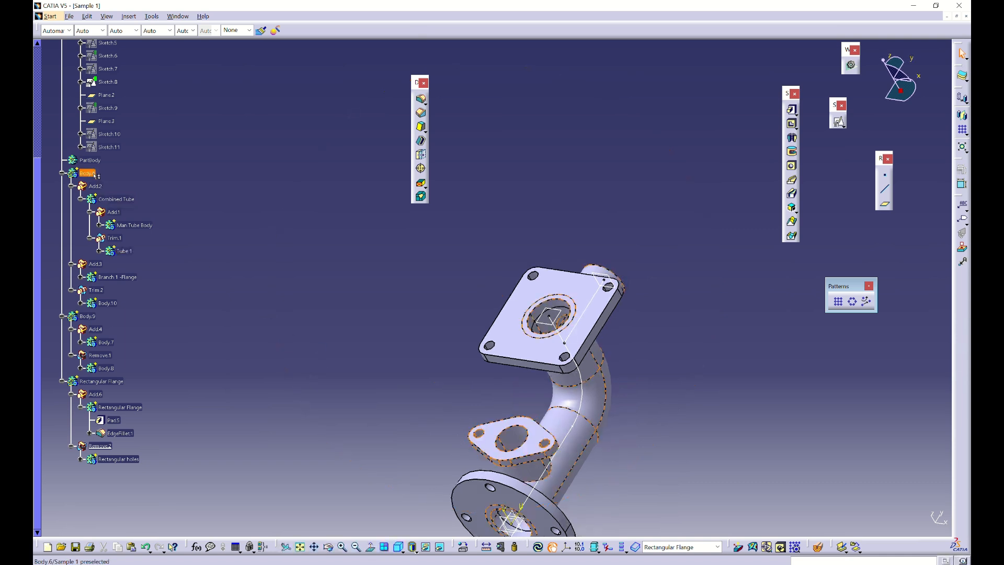
pyautogui.click(95, 266)
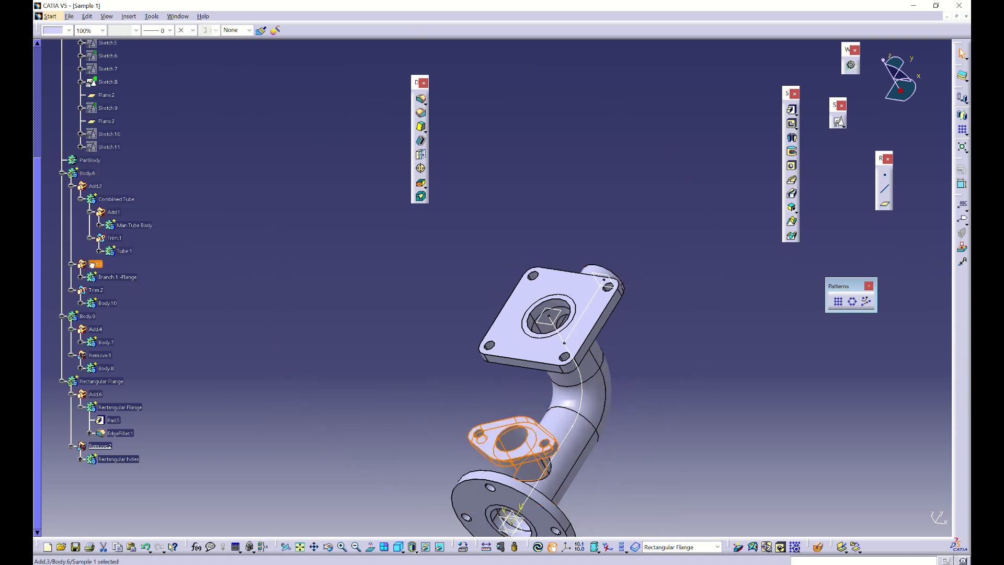
pyautogui.click(97, 291)
pyautogui.click(71, 290)
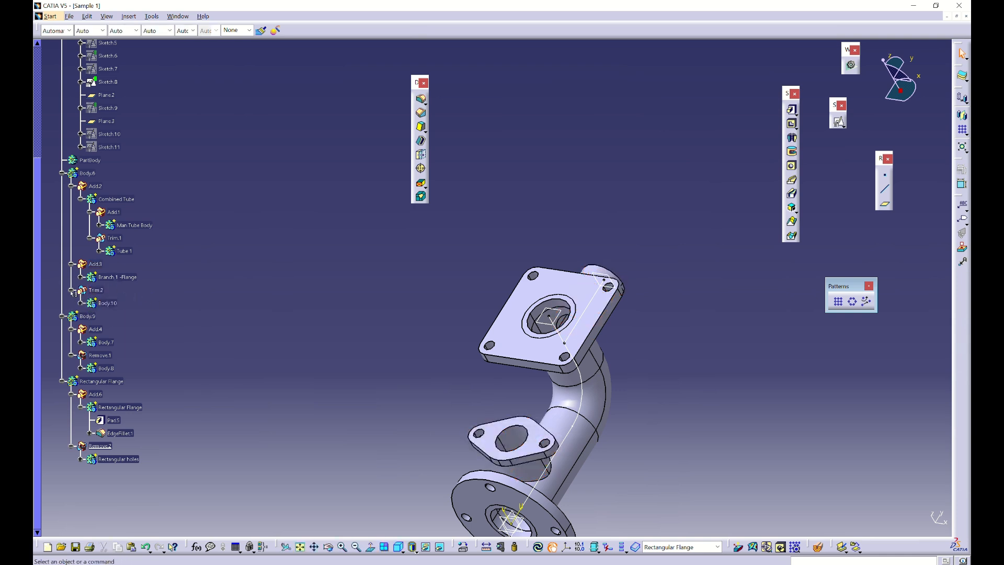
pyautogui.click(97, 291)
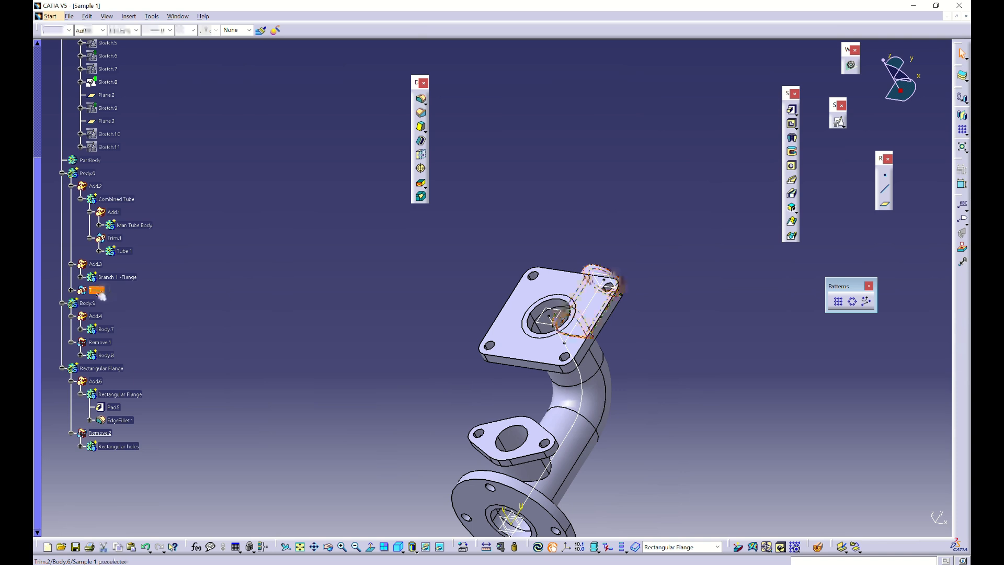
pyautogui.click(71, 290)
pyautogui.click(136, 294)
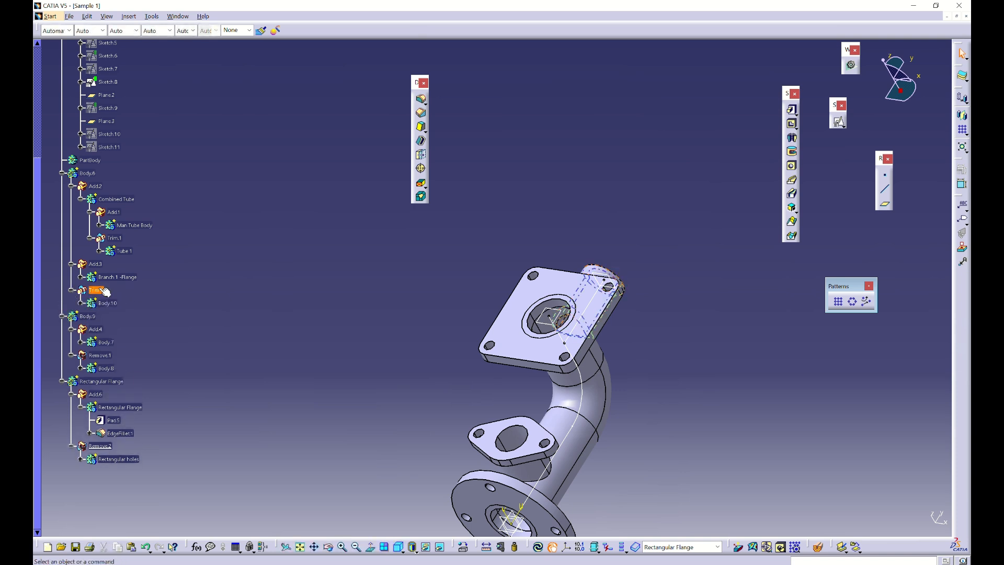
pyautogui.click(81, 303)
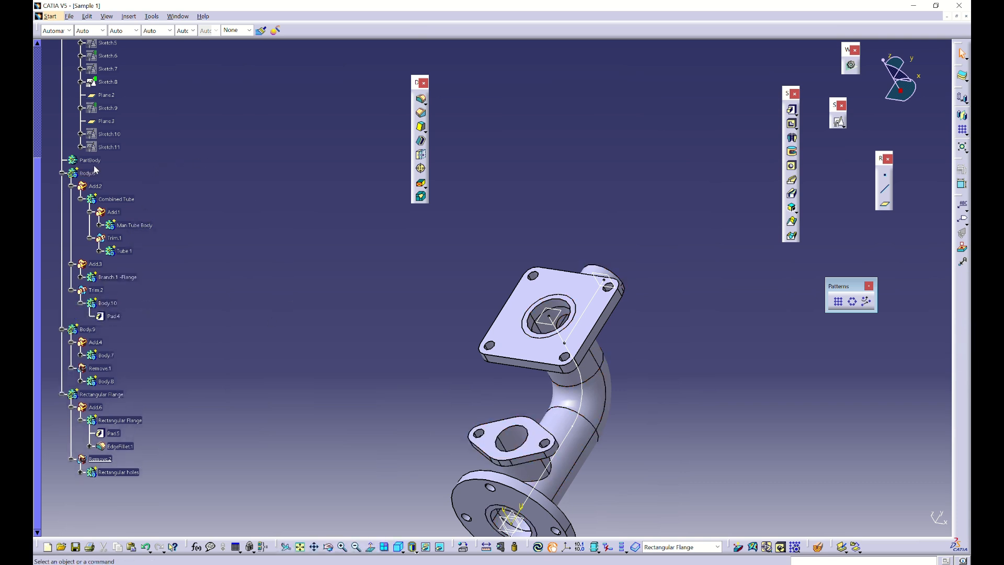
pyautogui.click(97, 291)
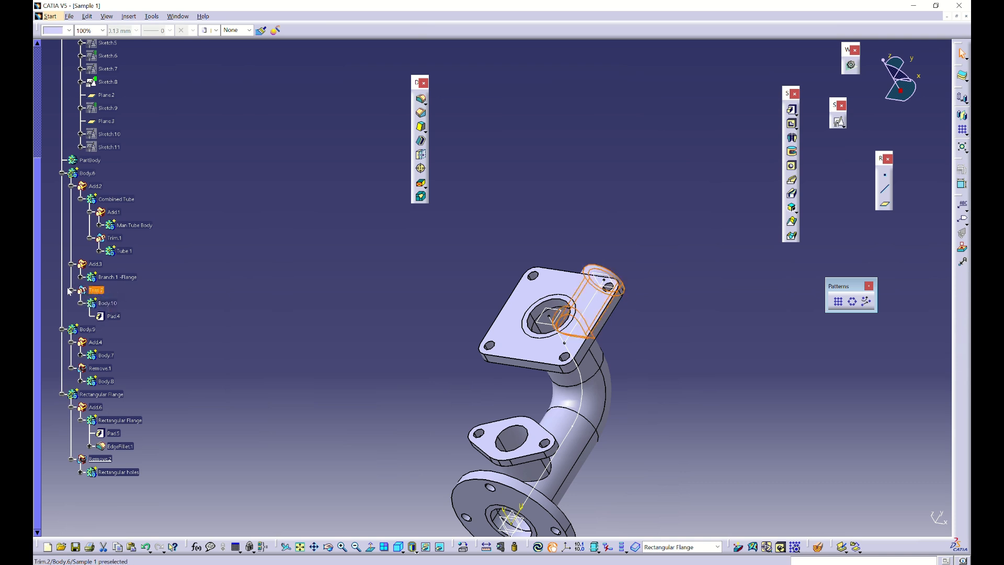
pyautogui.click(109, 292)
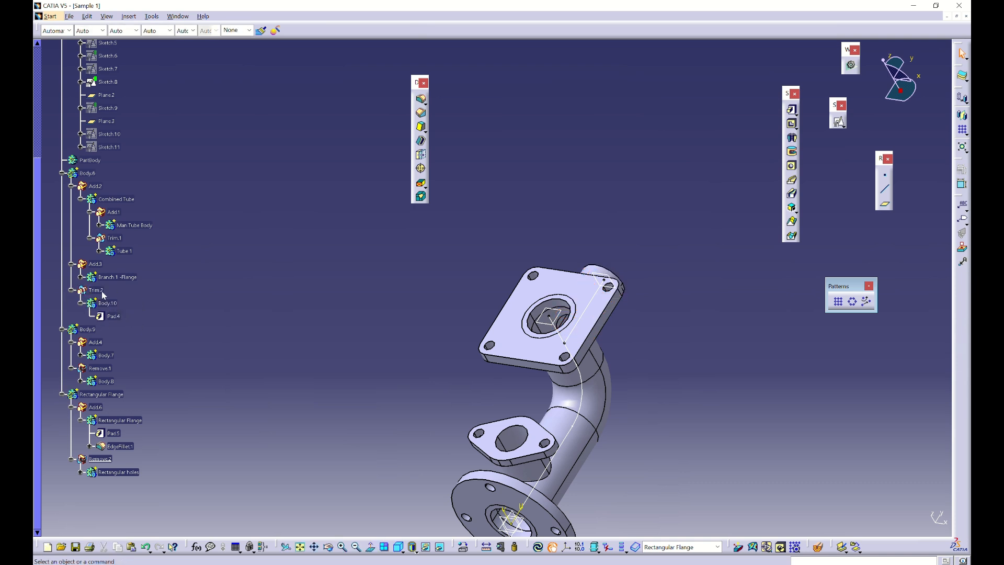
pyautogui.click(102, 291)
pyautogui.click(112, 316)
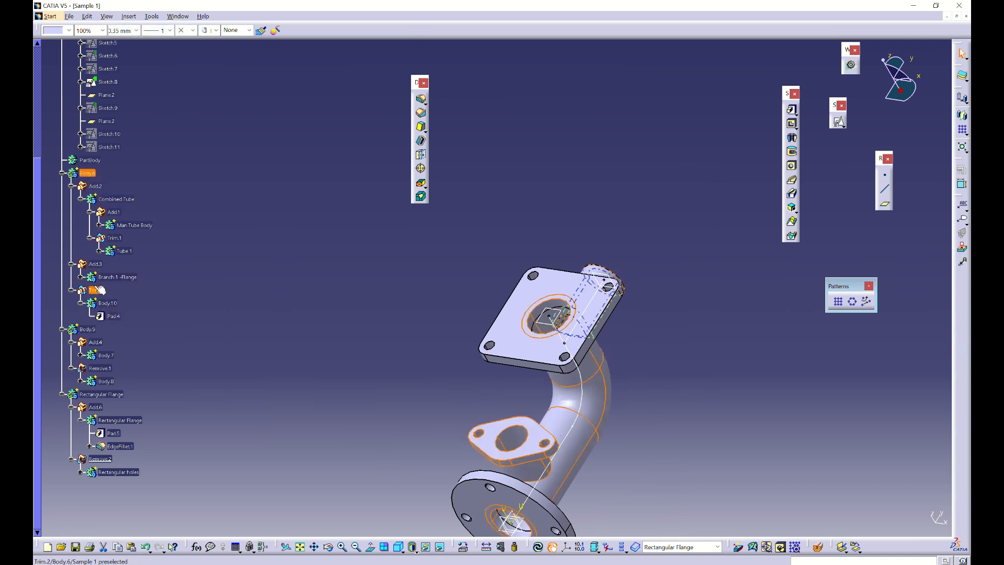
pyautogui.click(116, 199)
pyautogui.click(200, 254)
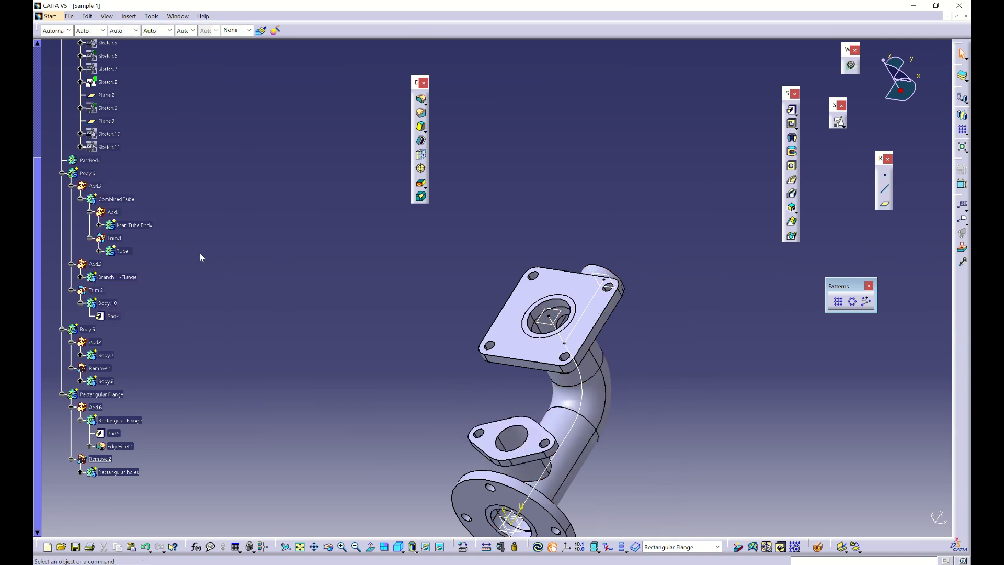
# Reorder Trim.2 from Body.6 to inside the Combined Tube body and accept the geometry update
pyautogui.click(102, 290)
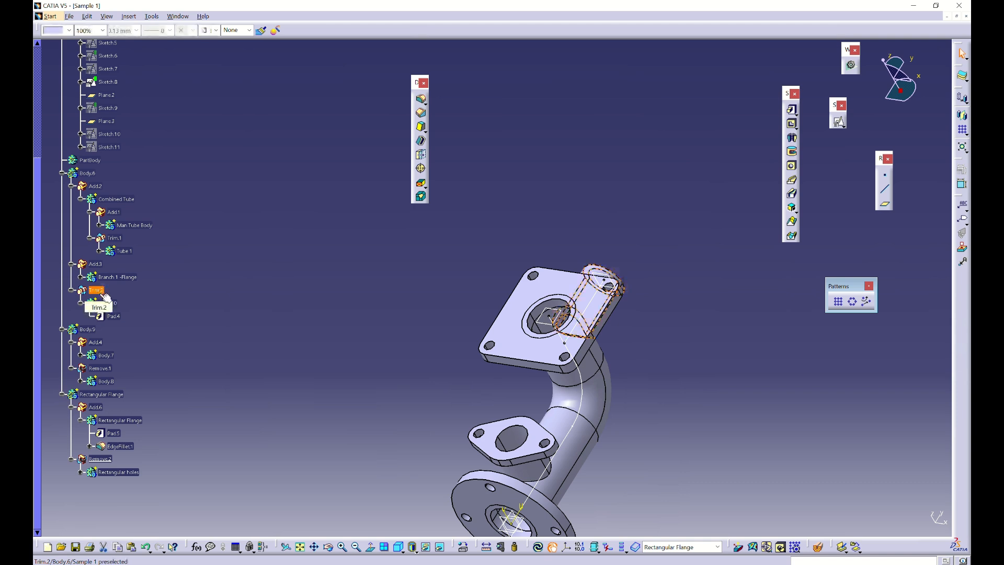
pyautogui.rightClick(98, 291)
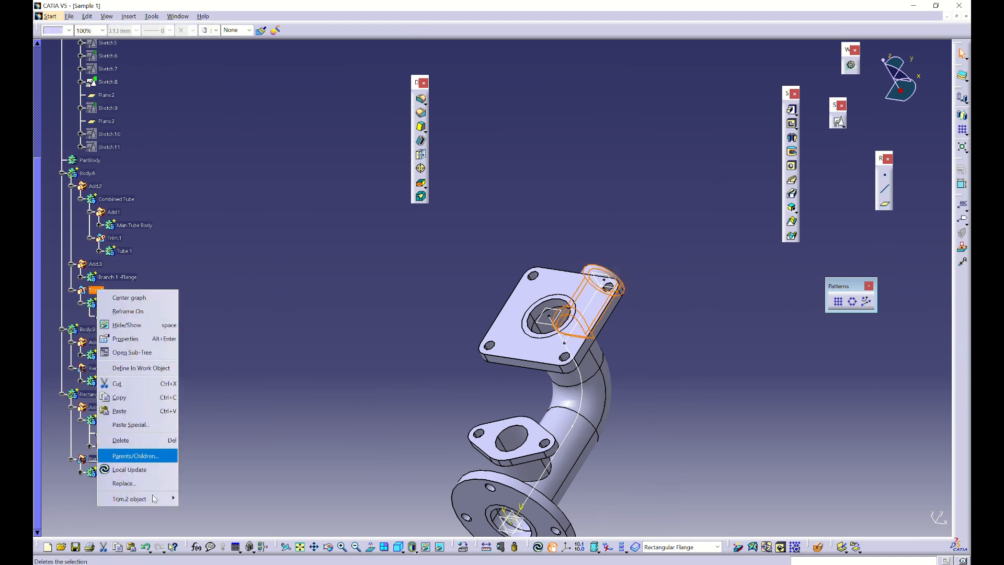
pyautogui.moveTo(157, 501)
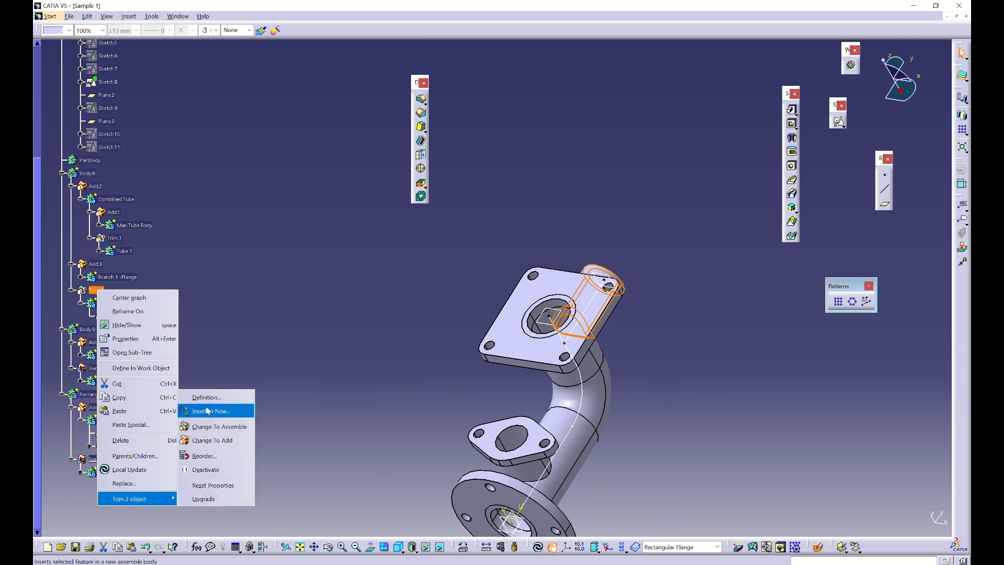
pyautogui.click(205, 456)
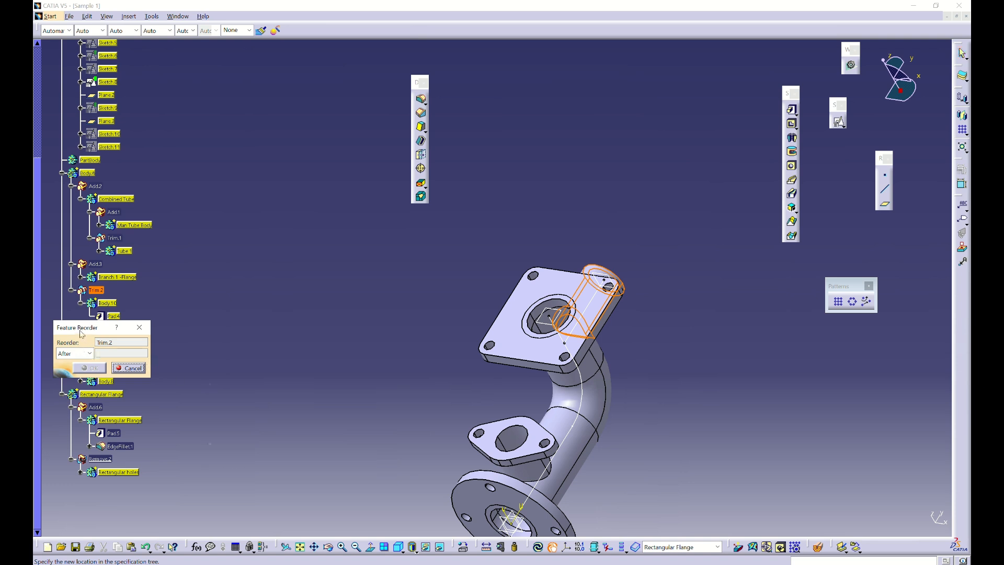
pyautogui.moveTo(79, 327); pyautogui.dragTo(376, 265)
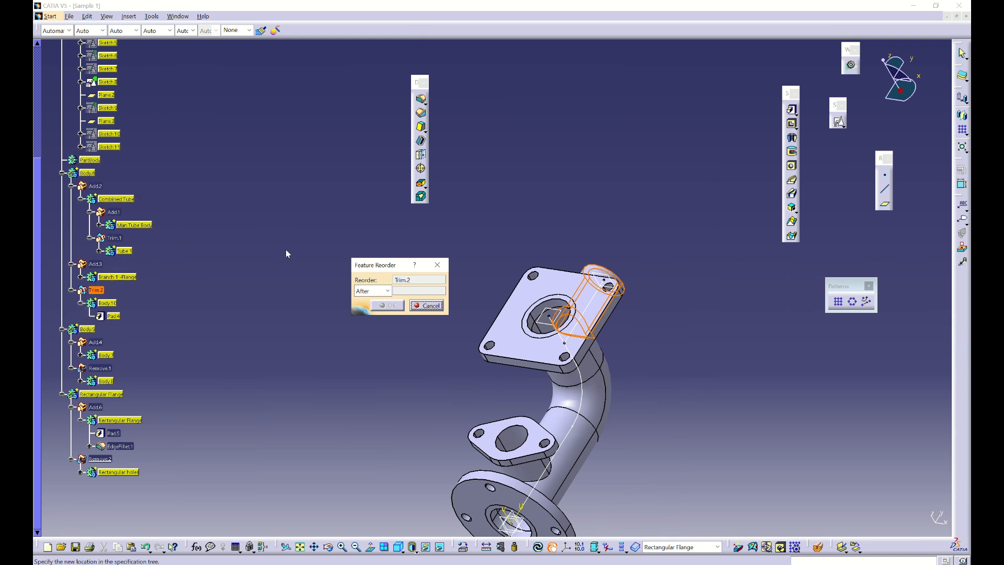
pyautogui.click(388, 291)
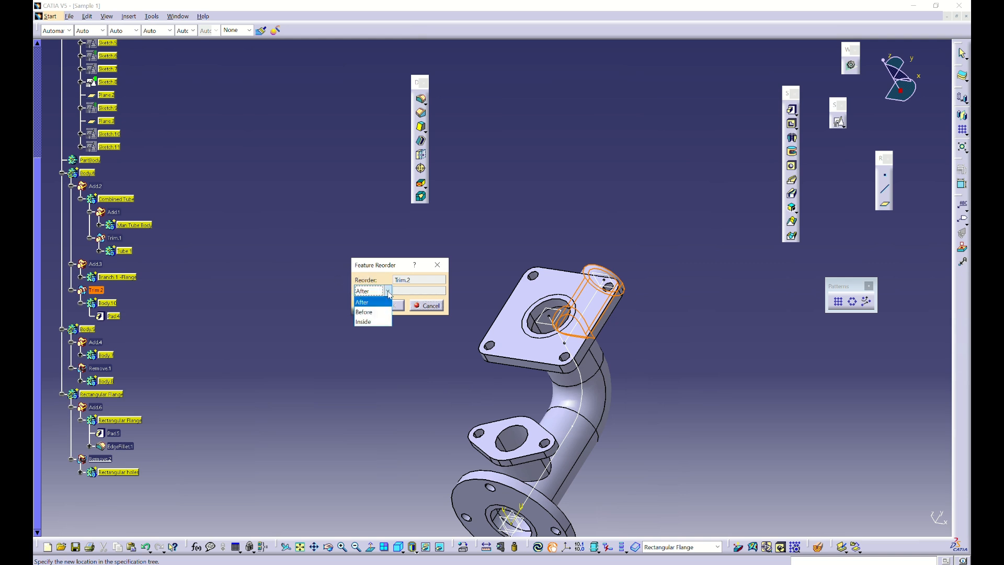
pyautogui.click(366, 320)
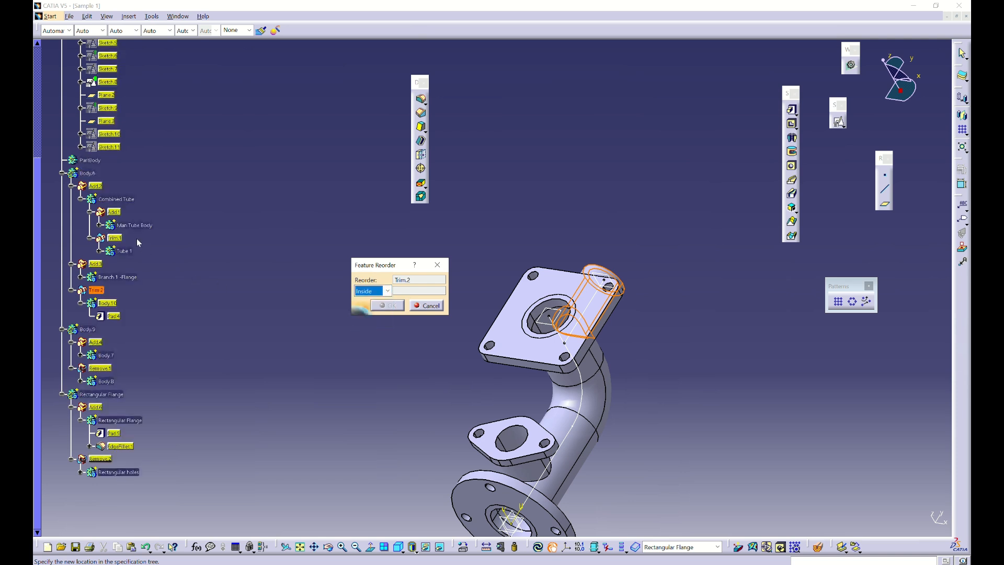
pyautogui.click(128, 200)
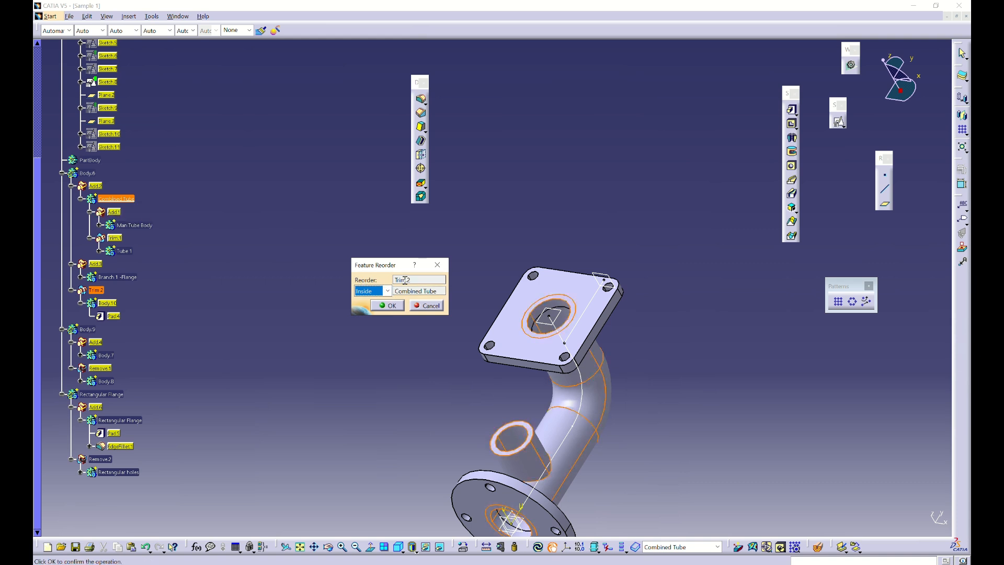
pyautogui.click(396, 308)
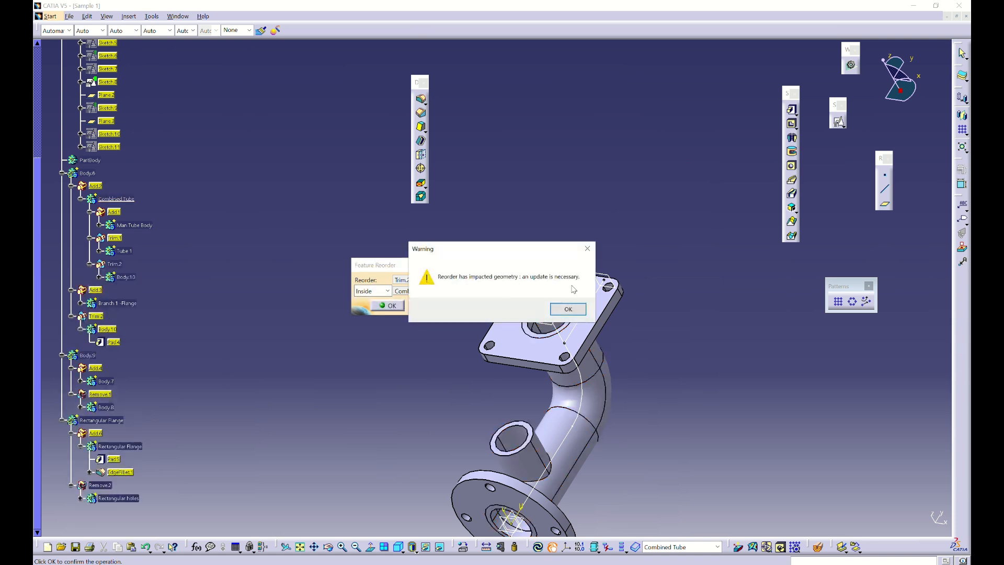
pyautogui.click(577, 311)
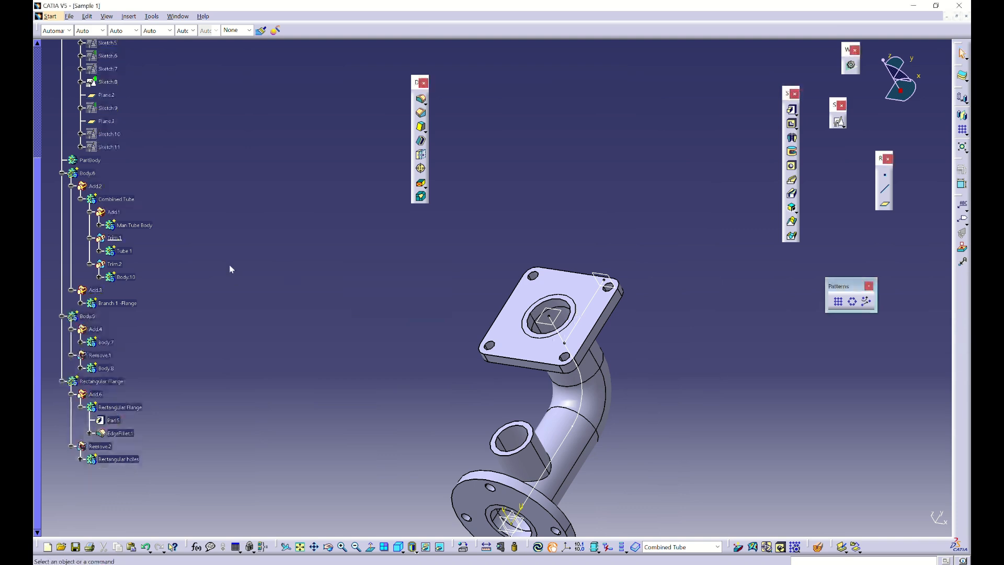
# Define Trim.2 inside the Combined Tube body as the in-work object
pyautogui.moveTo(385, 455); pyautogui.dragTo(123, 265, button='middle')
pyautogui.rightClick(114, 263)
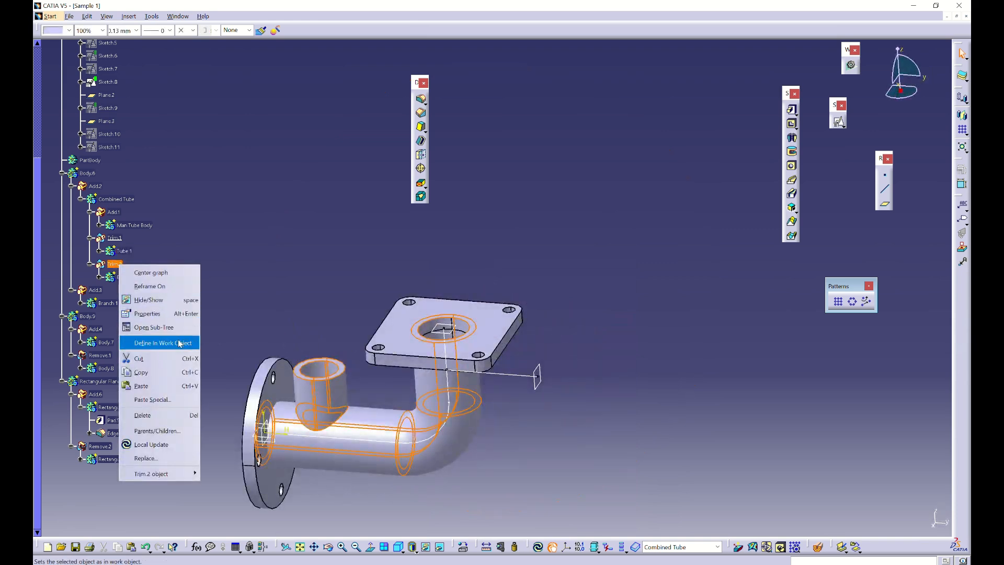
pyautogui.click(157, 340)
# Examine the trimmed side tube's junction with the main tube beneath the square flange from several angles
pyautogui.click(271, 336)
pyautogui.moveTo(270, 336); pyautogui.dragTo(365, 313, button='middle')
pyautogui.click(410, 368)
pyautogui.moveTo(473, 351); pyautogui.dragTo(423, 310, button='middle')
pyautogui.moveTo(460, 397); pyautogui.dragTo(199, 251, button='middle')
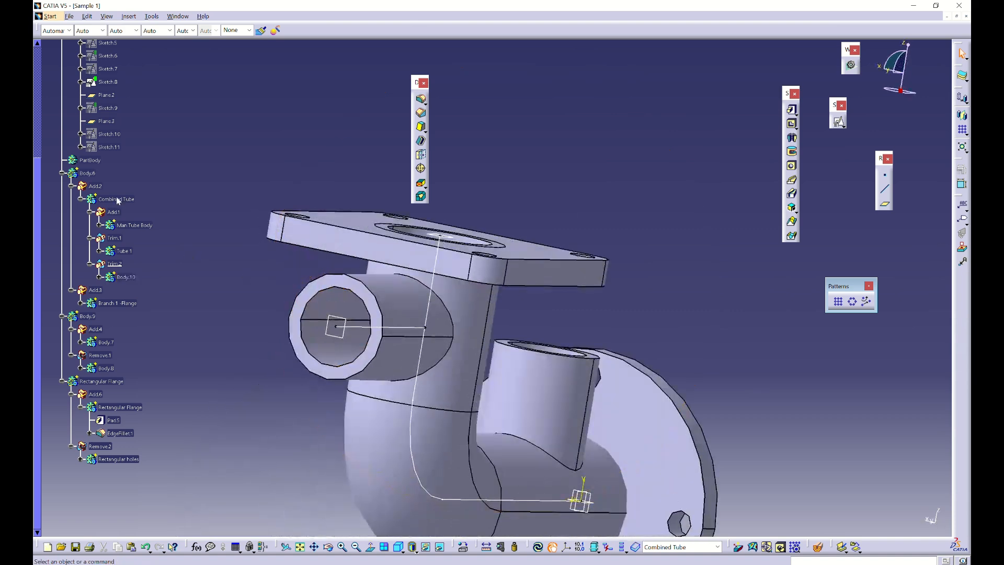
pyautogui.click(116, 264)
pyautogui.moveTo(434, 377); pyautogui.dragTo(430, 392, button='middle')
pyautogui.click(548, 307)
pyautogui.moveTo(548, 308); pyautogui.dragTo(553, 329, button='middle')
pyautogui.scroll(-1, 555, 328)
pyautogui.scroll(1, 198, 309)
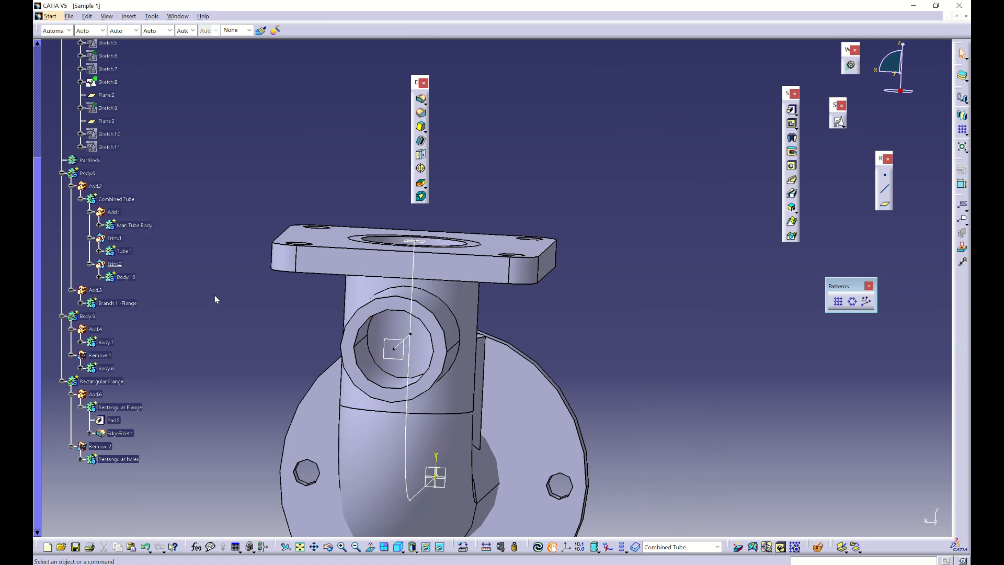
# Rename Body.9, the round flange body, as "Curcular Falnge"
pyautogui.click(99, 291)
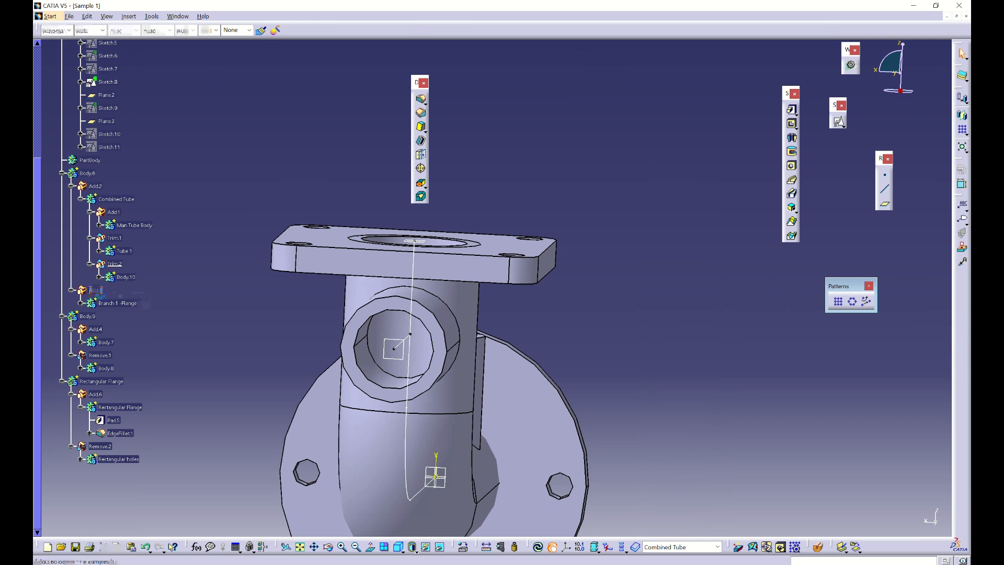
pyautogui.click(86, 316)
pyautogui.rightClick(88, 316)
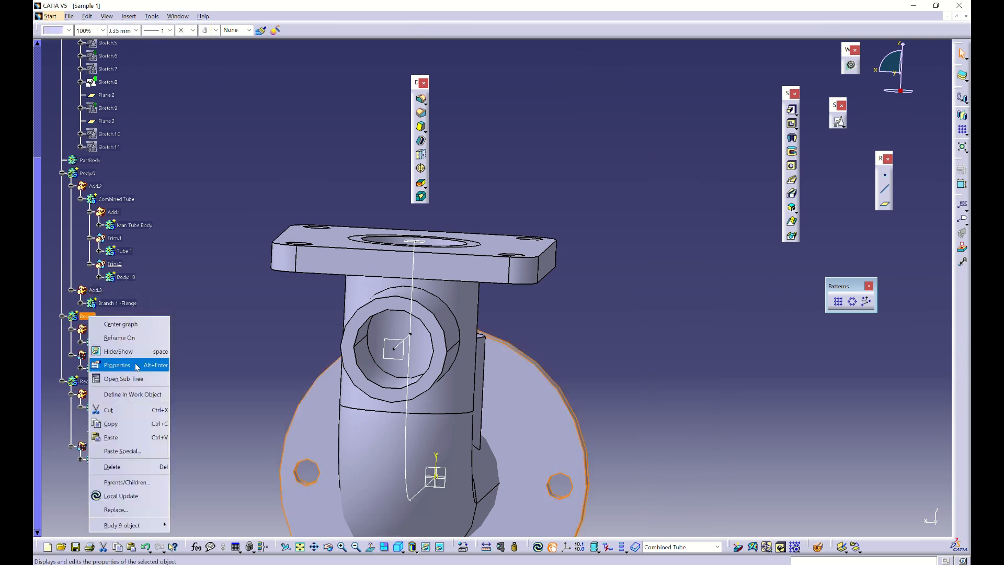
pyautogui.click(117, 365)
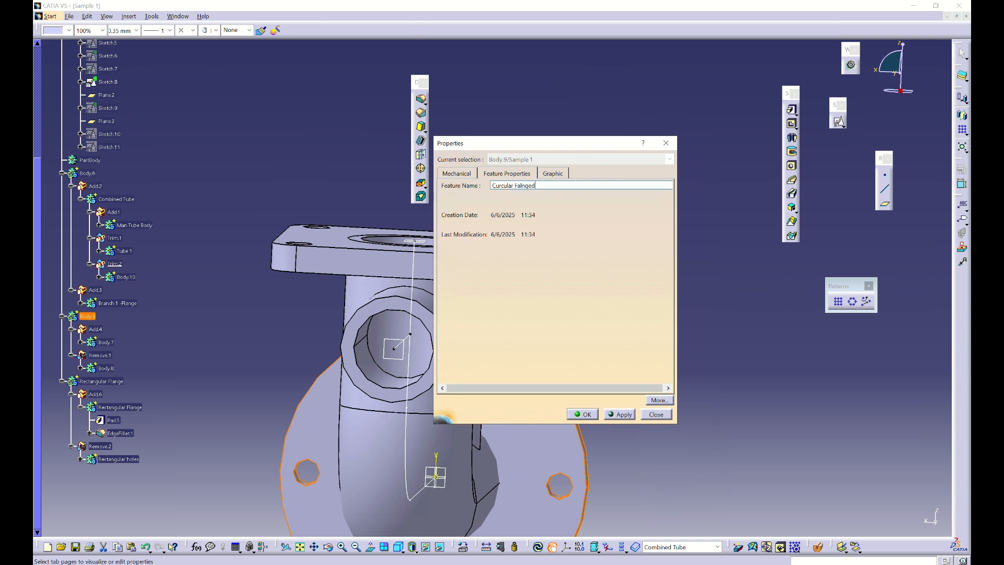
pyautogui.press('Return')
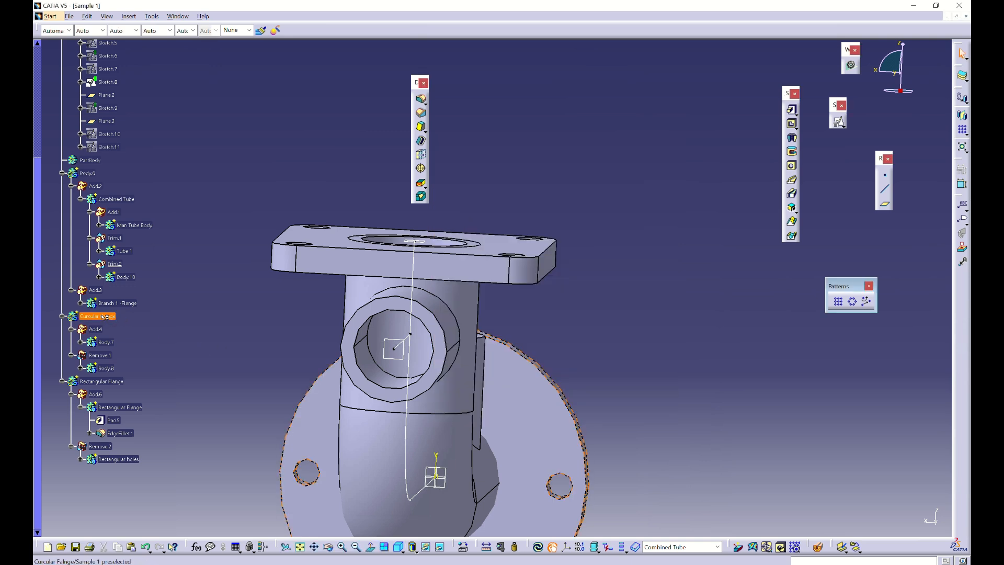
# Add the Curcular Falnge and Rectangular Flange bodies to Body.6 with a Boolean Add
pyautogui.keyDown('ctrl'); pyautogui.click(102, 381); pyautogui.keyUp('ctrl')
pyautogui.rightClick(111, 380)
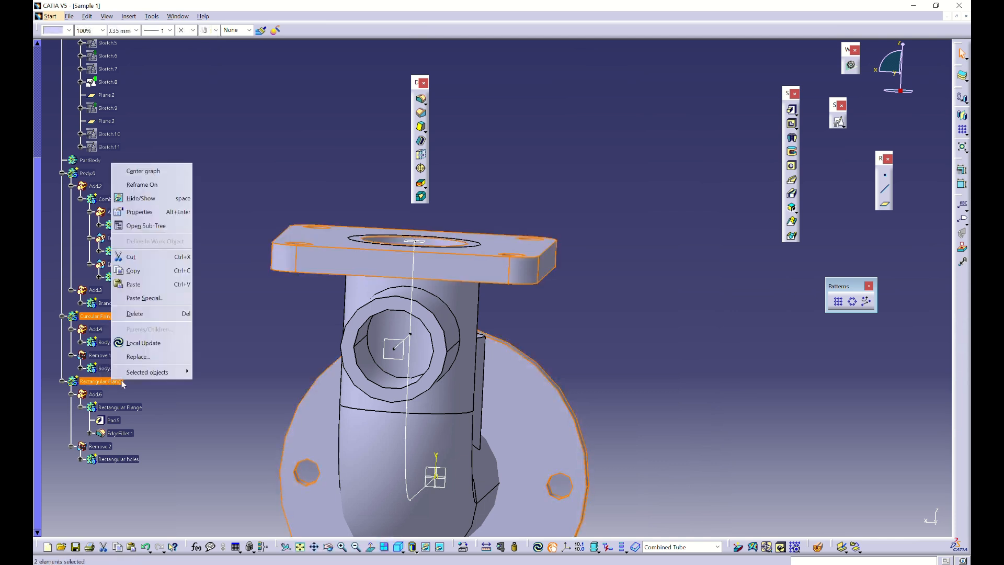
pyautogui.moveTo(169, 372)
pyautogui.click(212, 386)
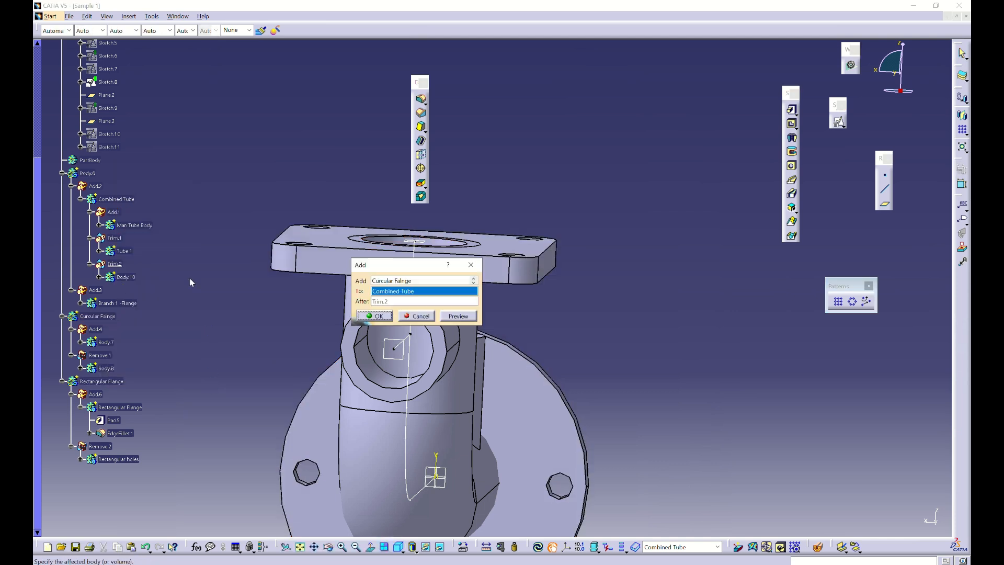
pyautogui.click(88, 173)
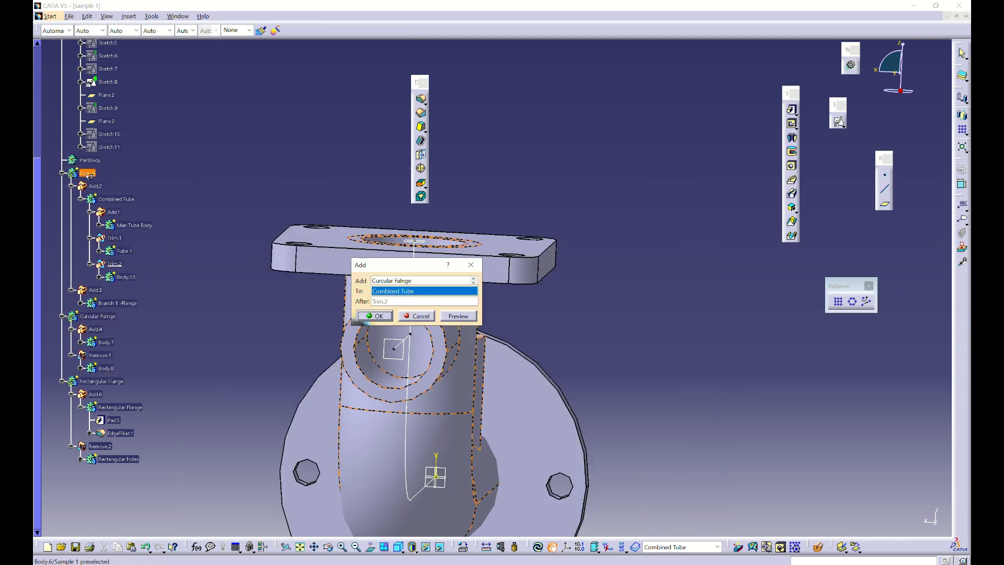
pyautogui.click(376, 316)
# Switch to Snipping Tool to check the 3D exercise 983 drawing, and return to the CATIA model
pyautogui.moveTo(469, 370); pyautogui.dragTo(677, 205, button='middle')
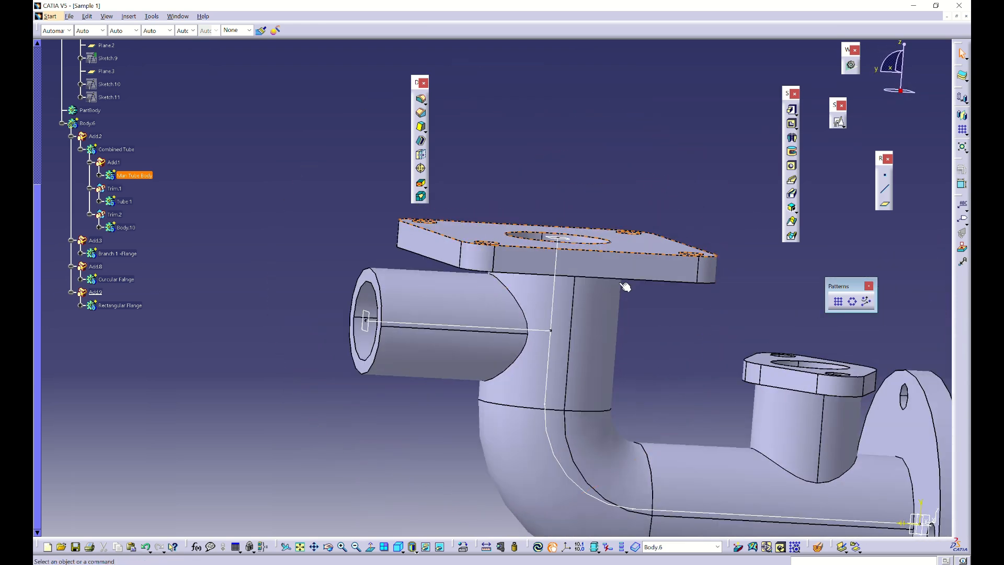
pyautogui.rightClick(89, 123)
pyautogui.click(295, 313)
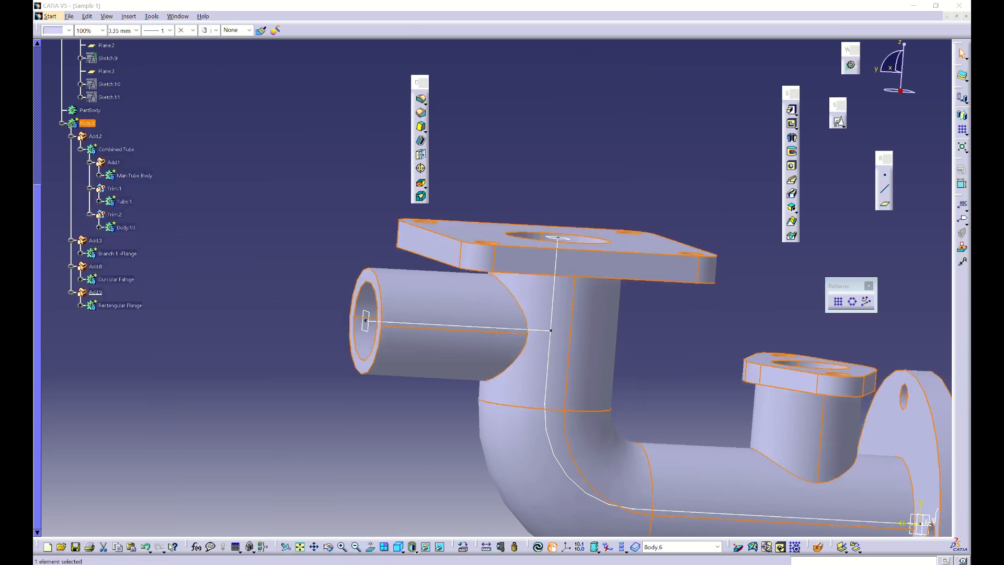
pyautogui.hotkey('alt', 'Tab')
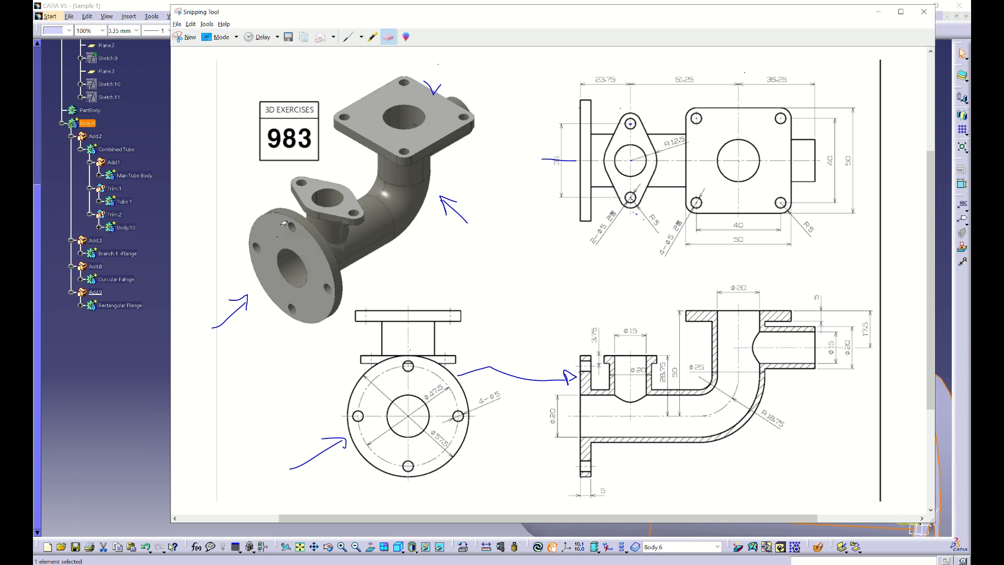
pyautogui.click(880, 13)
pyautogui.click(311, 232)
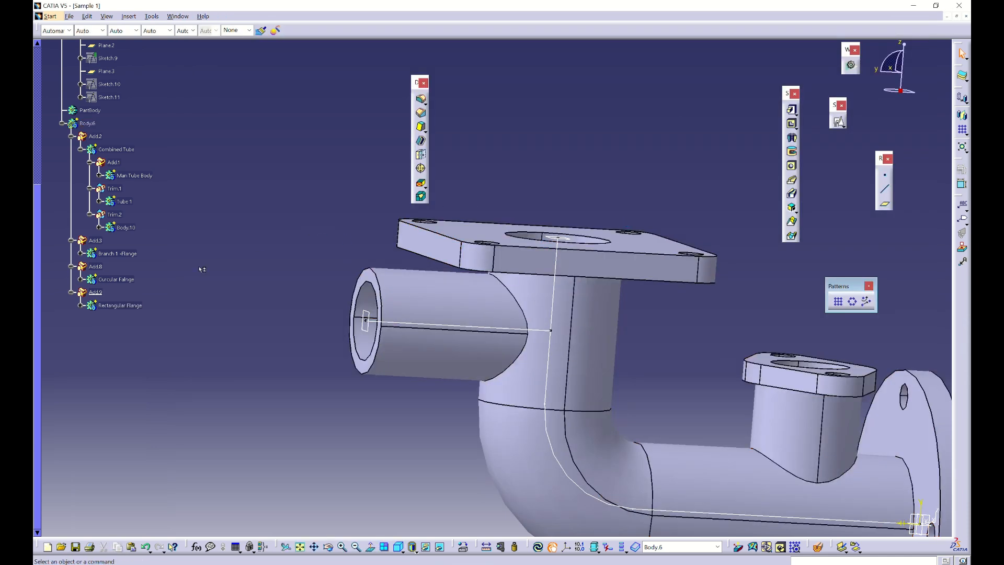
# Apply a 3 mm Edge Fillet to the two outer edges where the side tube and the small-flange branch meet the main tube
pyautogui.click(420, 99)
pyautogui.click(521, 308)
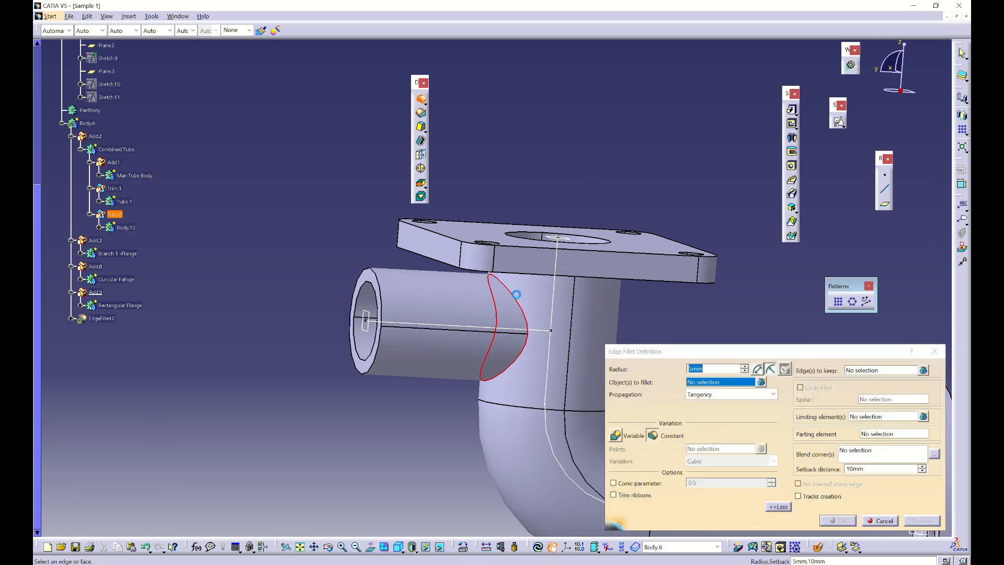
pyautogui.click(921, 521)
pyautogui.moveTo(715, 310); pyautogui.dragTo(459, 291, button='middle')
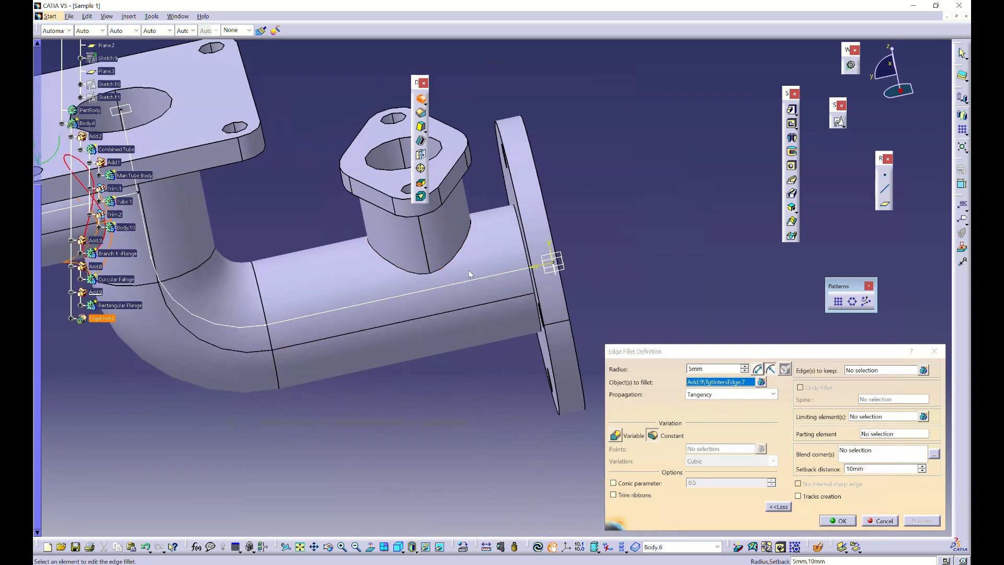
pyautogui.click(474, 239)
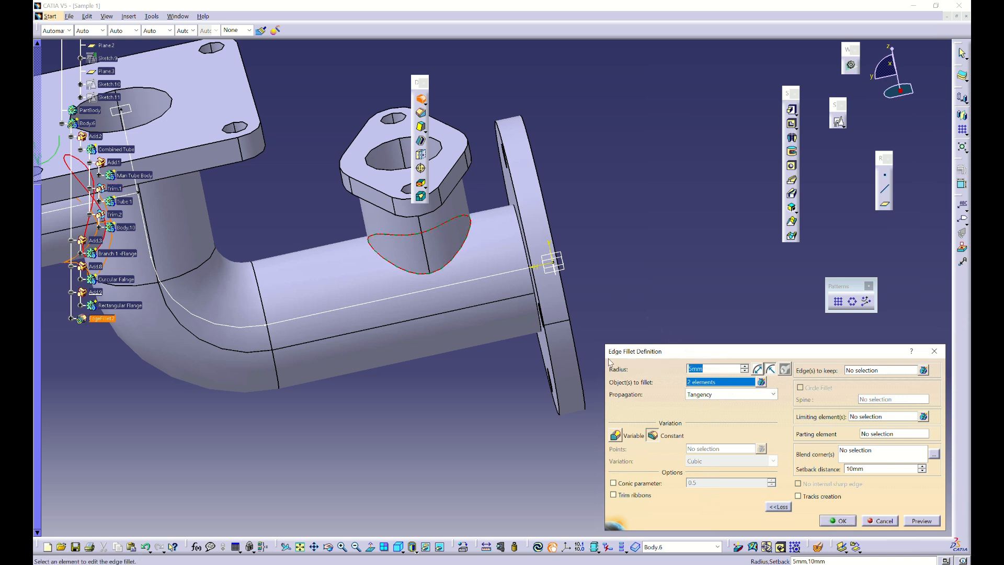
pyautogui.write('3mm')
pyautogui.click(919, 521)
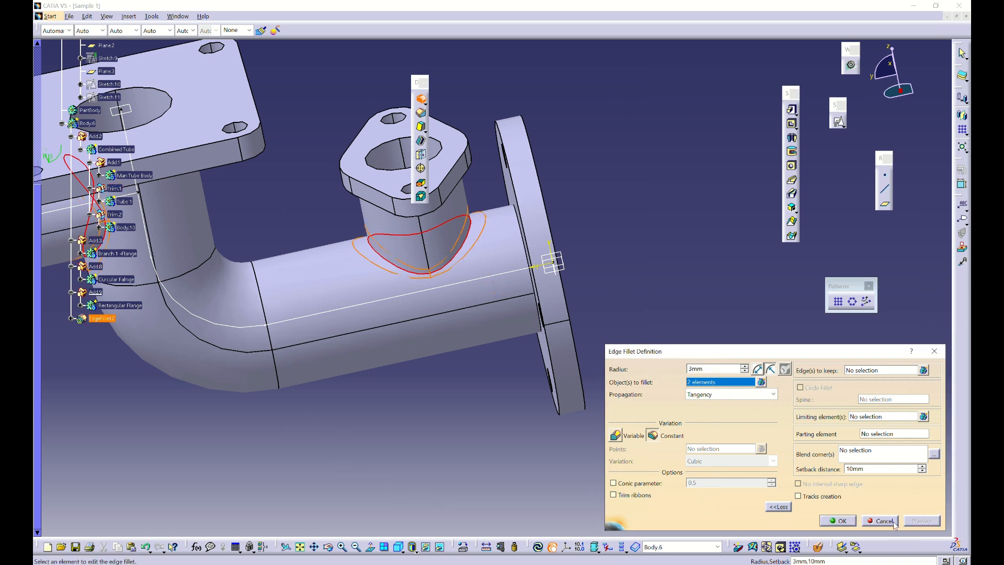
pyautogui.moveTo(235, 324); pyautogui.dragTo(382, 261, button='middle')
pyautogui.click(838, 520)
# Examine the filleted junctions and the place of EdgeFillet.2 in the tree relative to Add.2, Trim.2 and the Combined Tube body
pyautogui.click(638, 426)
pyautogui.moveTo(639, 426); pyautogui.dragTo(544, 290, button='middle')
pyautogui.moveTo(423, 273); pyautogui.dragTo(312, 293, button='middle')
pyautogui.click(107, 319)
pyautogui.rightClick(104, 318)
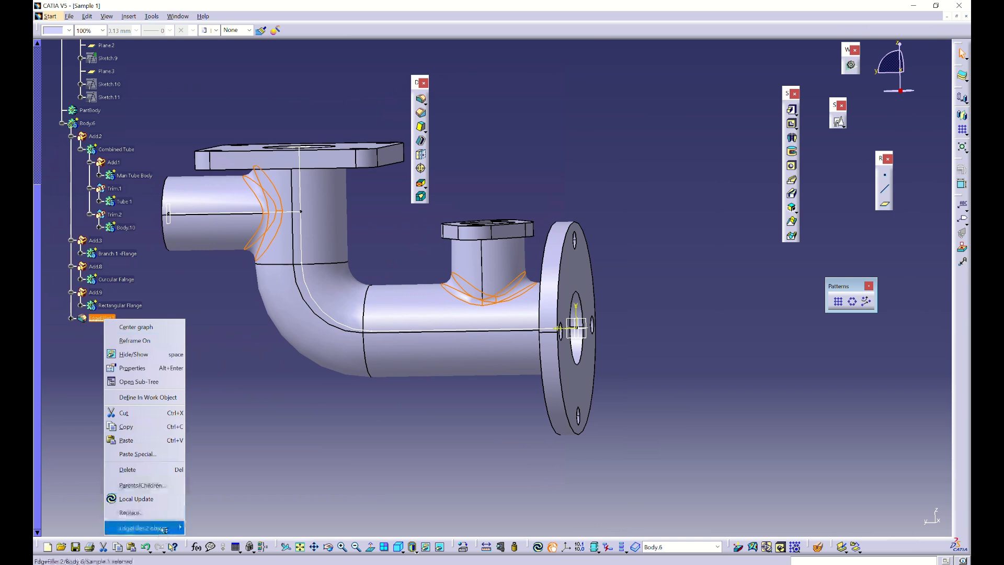
pyautogui.click(227, 322)
pyautogui.scroll(-2, 177, 304)
pyautogui.click(180, 307)
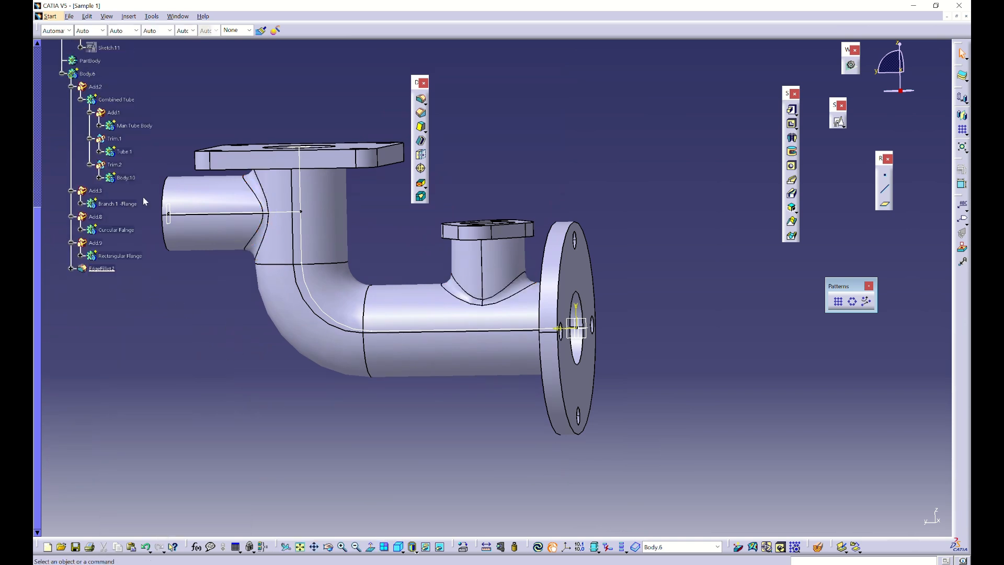
pyautogui.doubleClick(265, 209)
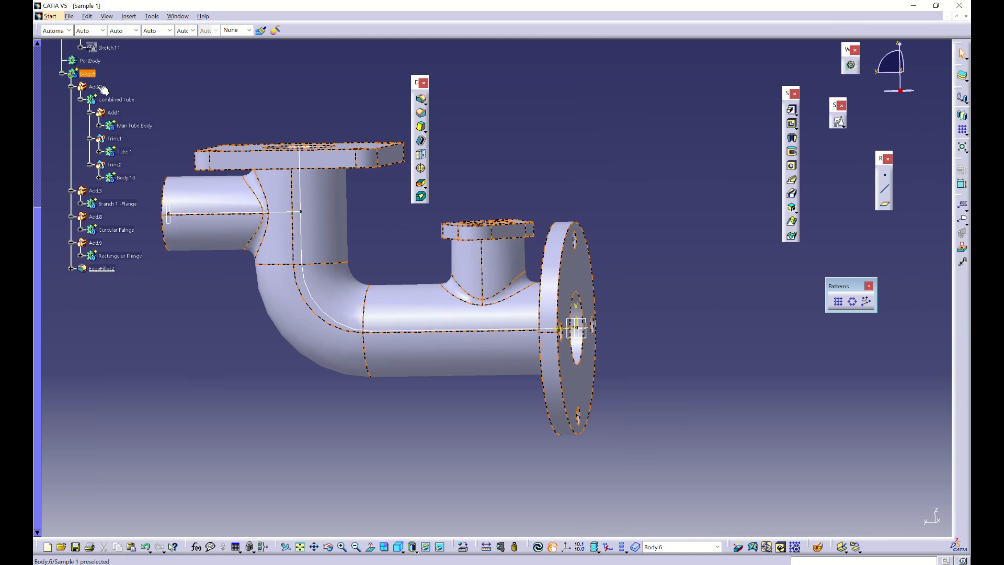
pyautogui.click(107, 269)
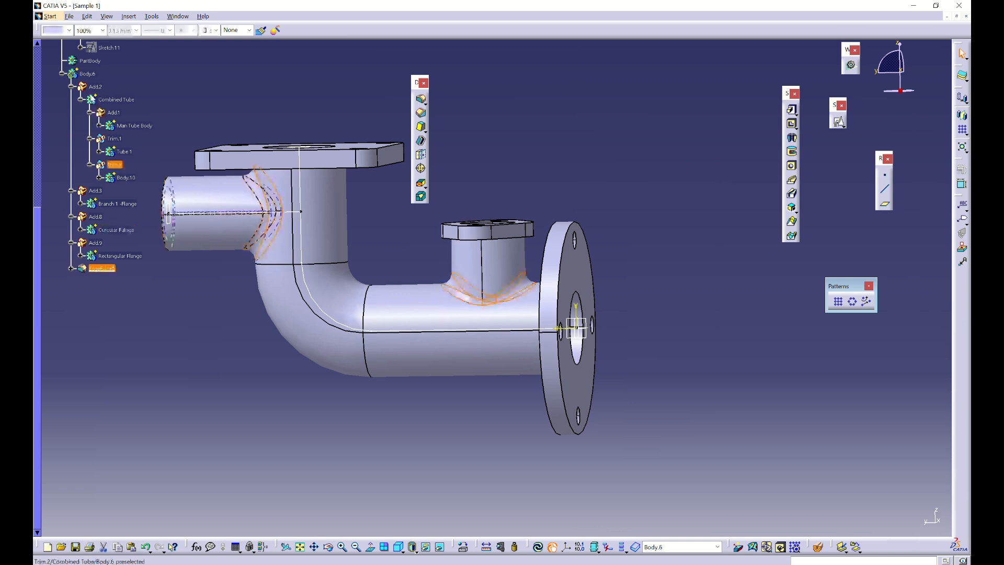
pyautogui.click(98, 92)
pyautogui.click(107, 99)
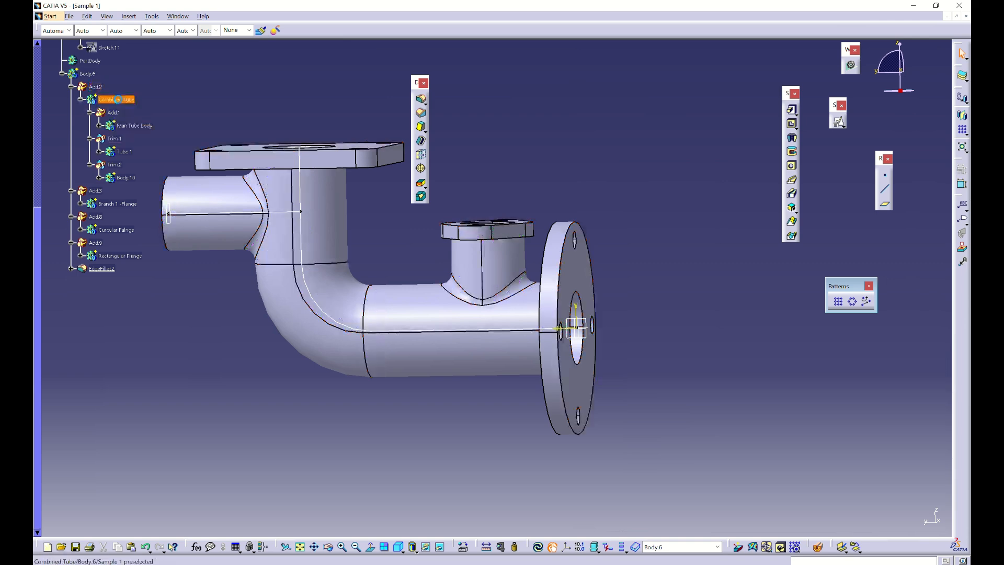
pyautogui.click(94, 87)
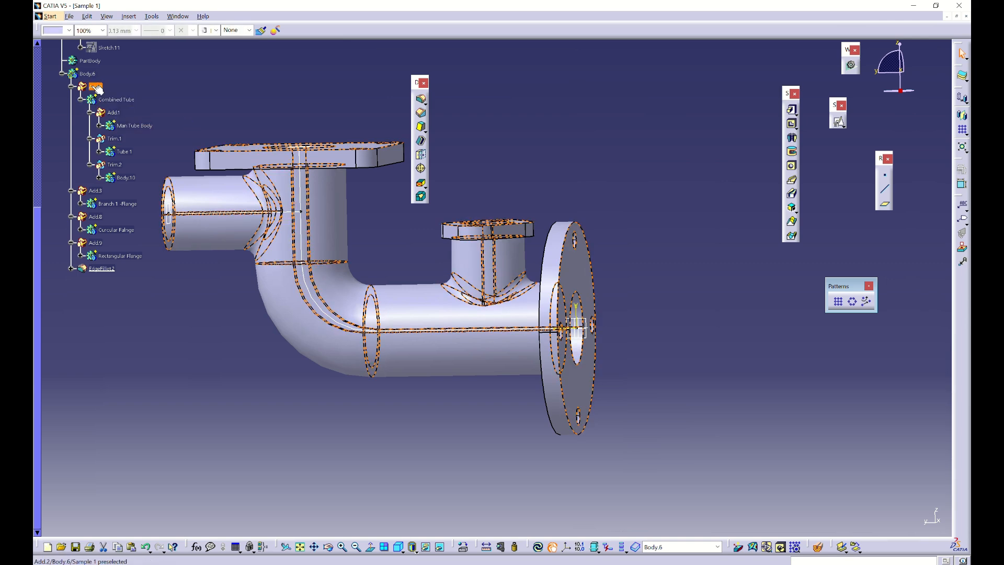
pyautogui.click(109, 270)
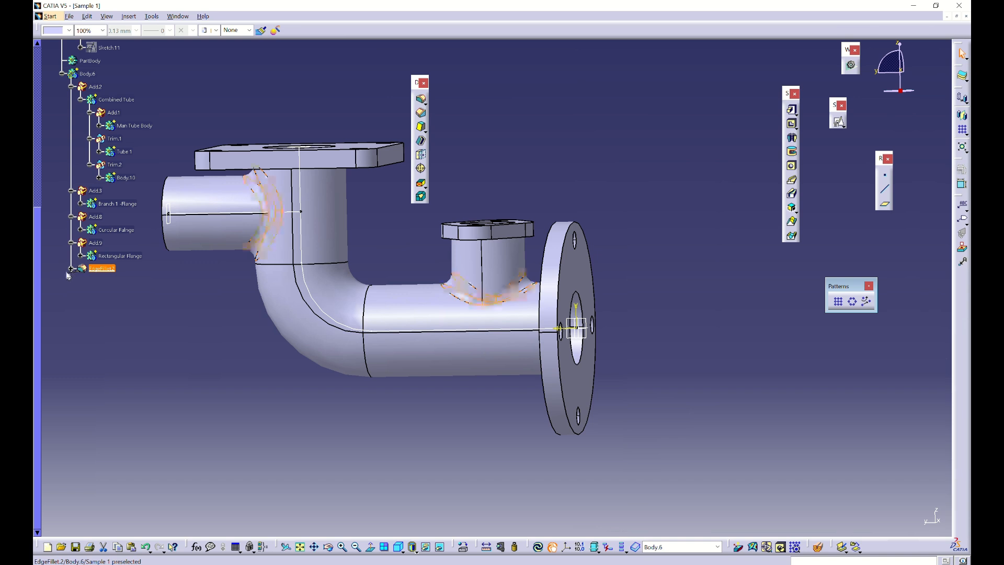
# Deactivate EdgeFillet.2 and run a local update of Body.6
pyautogui.rightClick(101, 269)
pyautogui.moveTo(159, 482)
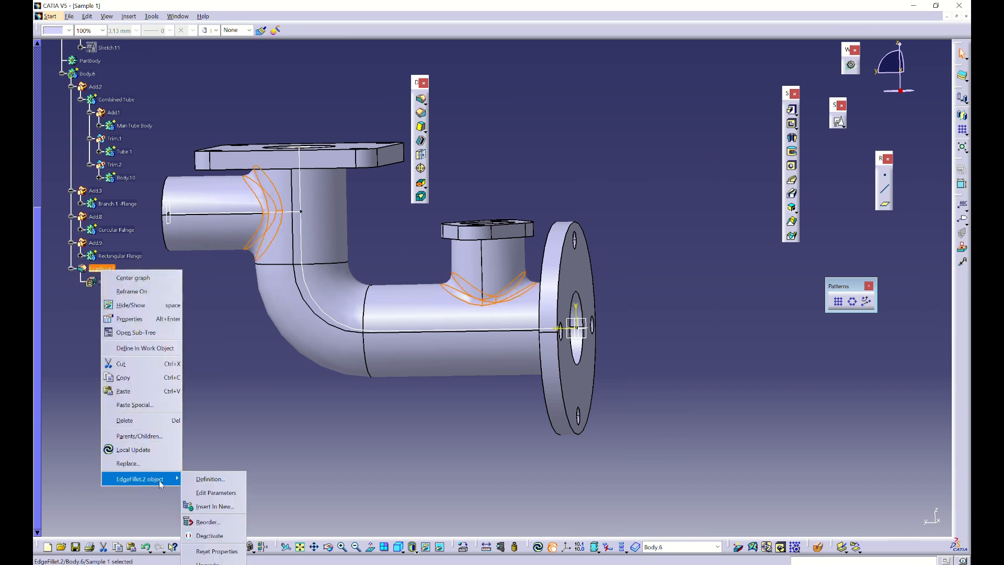
pyautogui.click(209, 536)
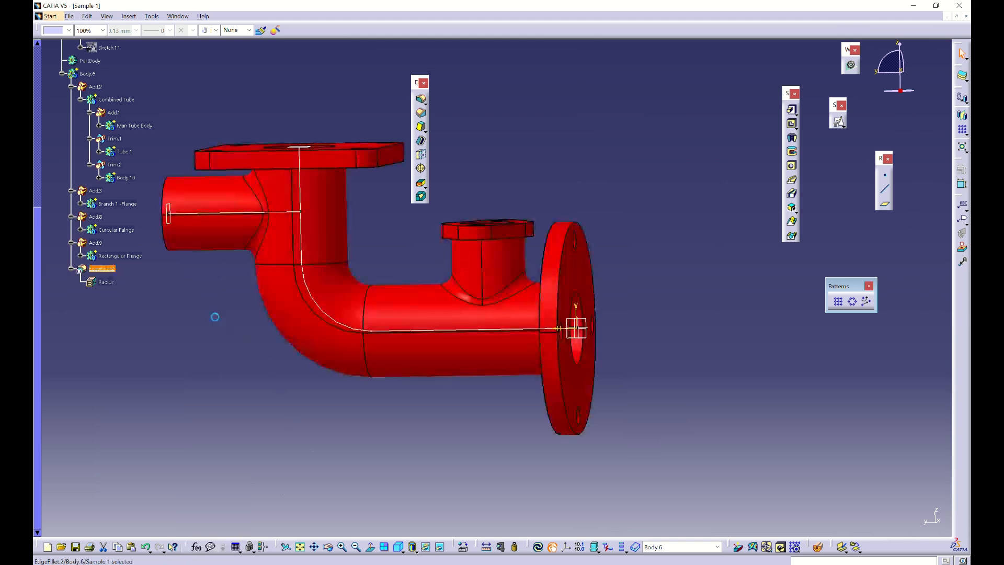
pyautogui.rightClick(87, 73)
pyautogui.click(123, 253)
pyautogui.moveTo(343, 295); pyautogui.dragTo(591, 283, button='middle')
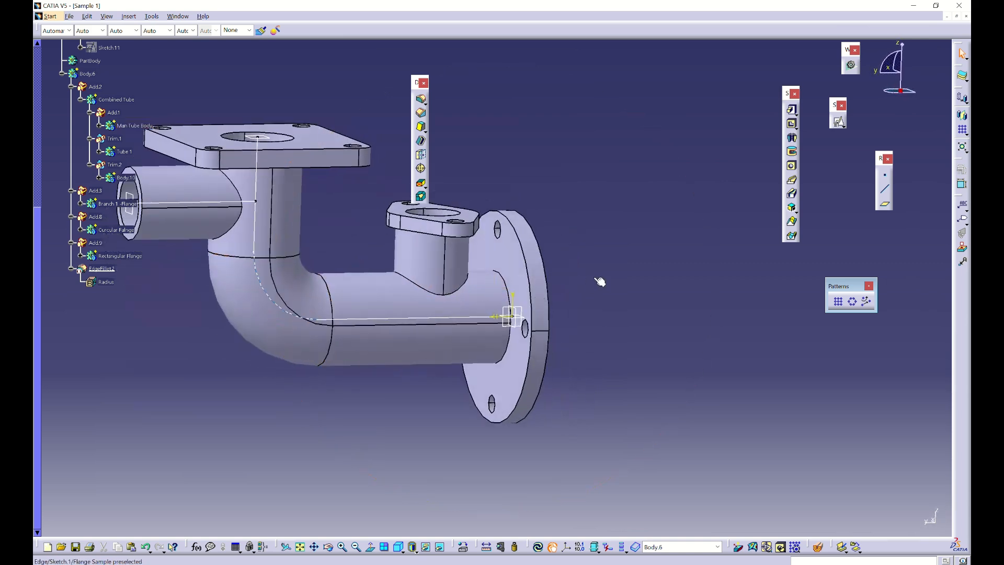
pyautogui.moveTo(246, 264); pyautogui.dragTo(398, 313, button='middle')
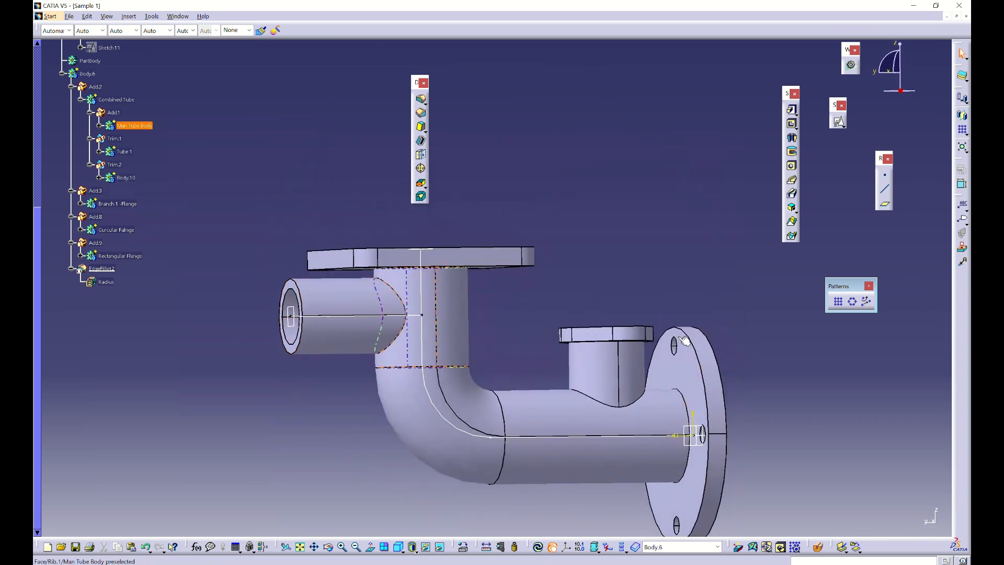
# Collapse the Designing Work set in the tree and hide the xy, yz and zx reference planes
pyautogui.scroll(2, 225, 378)
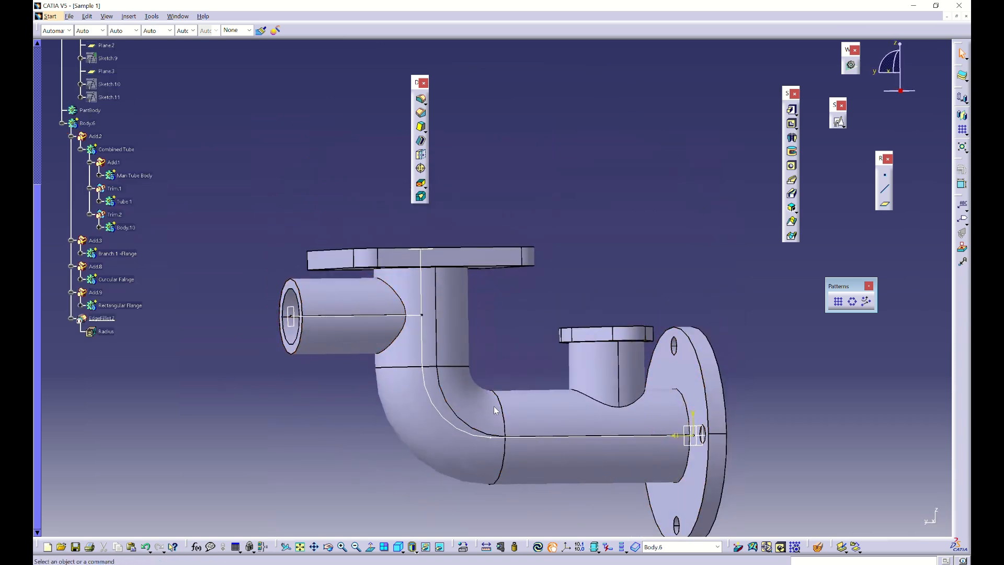
pyautogui.moveTo(206, 324); pyautogui.dragTo(200, 258, button='middle')
pyautogui.scroll(3, 196, 257)
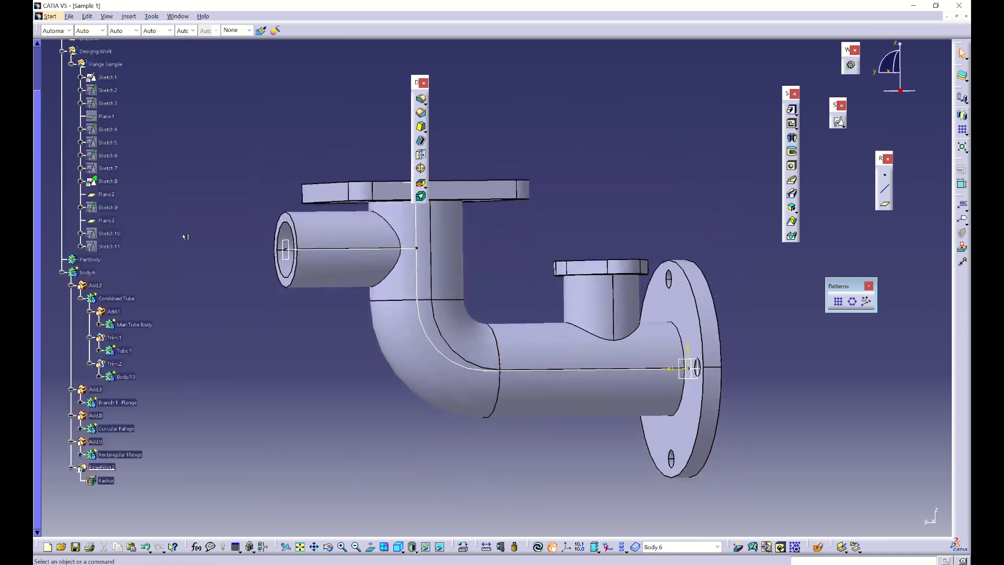
pyautogui.scroll(2, 115, 182)
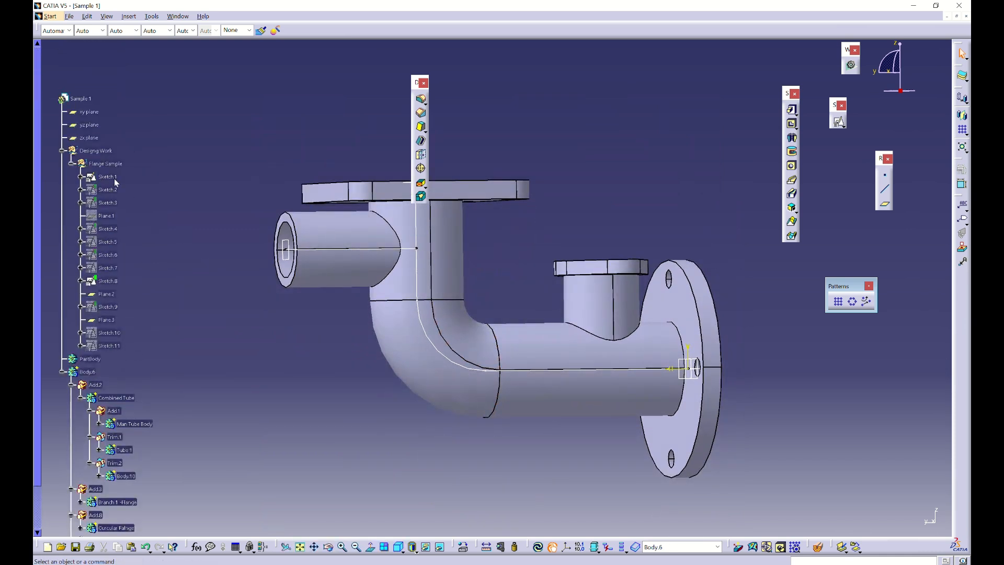
pyautogui.click(62, 151)
pyautogui.scroll(1, 507, 370)
pyautogui.moveTo(506, 370); pyautogui.dragTo(99, 372, button='middle')
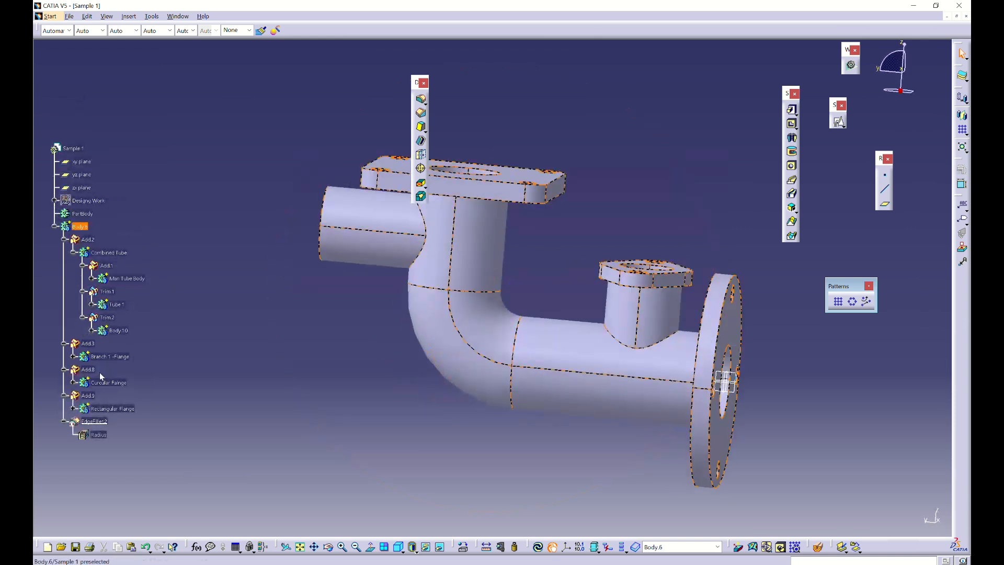
pyautogui.click(85, 188)
pyautogui.keyDown('shift'); pyautogui.click(79, 163); pyautogui.keyUp('shift')
pyautogui.press('space')
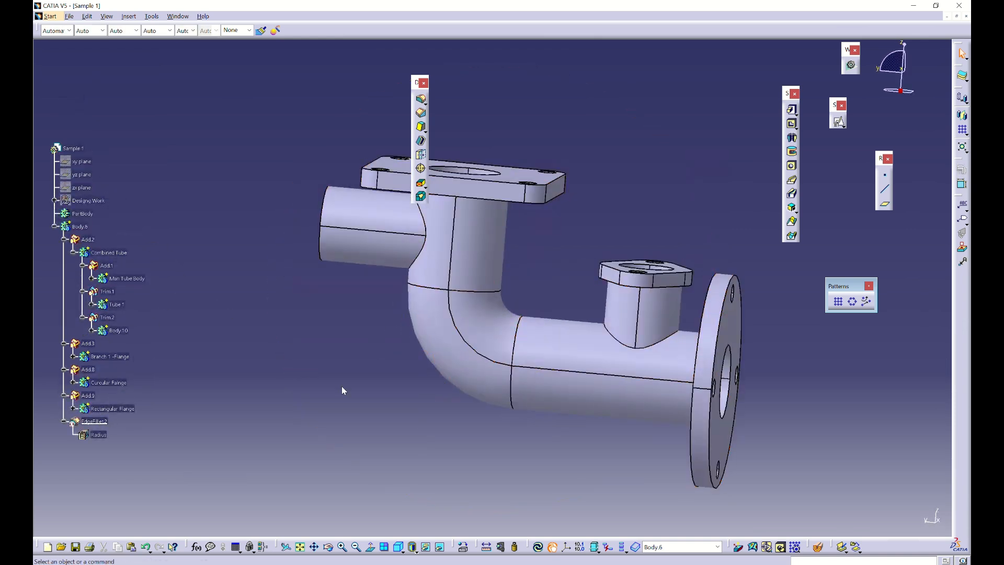
# Show the part in the standard isometric view, fit it to the window and move the floating toolbar off the model
pyautogui.click(399, 548)
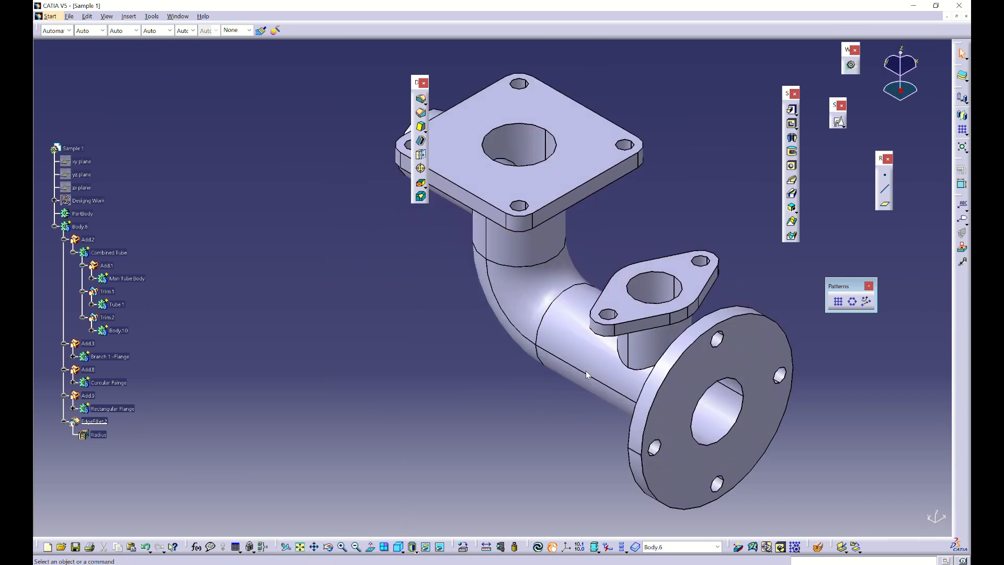
pyautogui.click(300, 546)
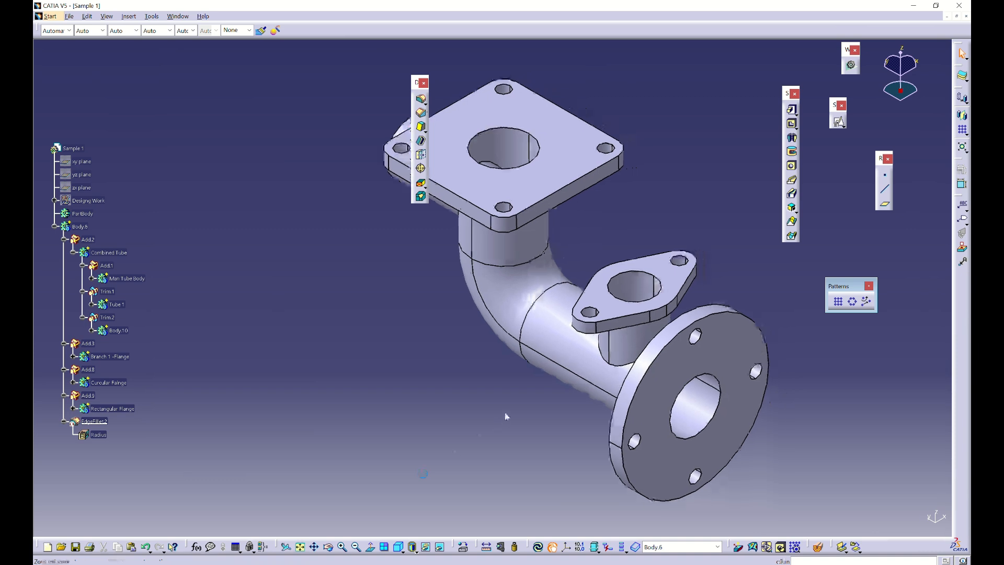
pyautogui.moveTo(417, 85); pyautogui.dragTo(744, 79)
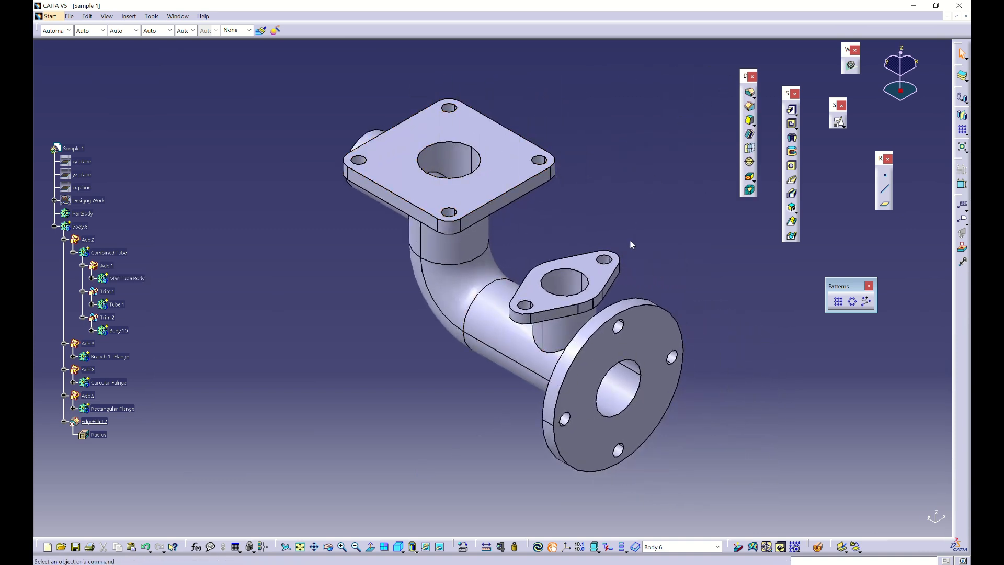
# Display the properties of the iso named view and apply the view direction 1, 1, -1 to the model
pyautogui.moveTo(554, 256); pyautogui.dragTo(266, 449, button='middle')
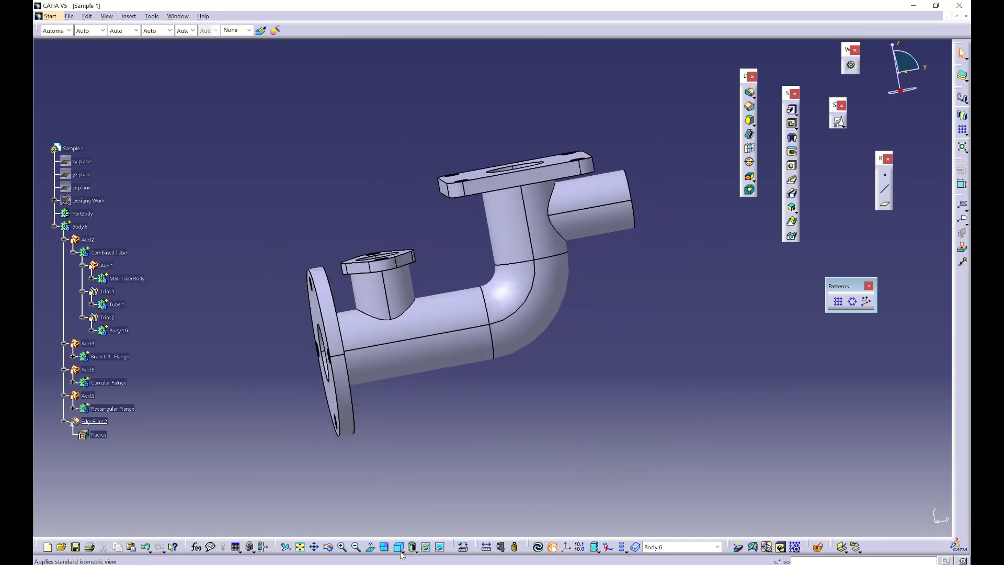
pyautogui.click(404, 552)
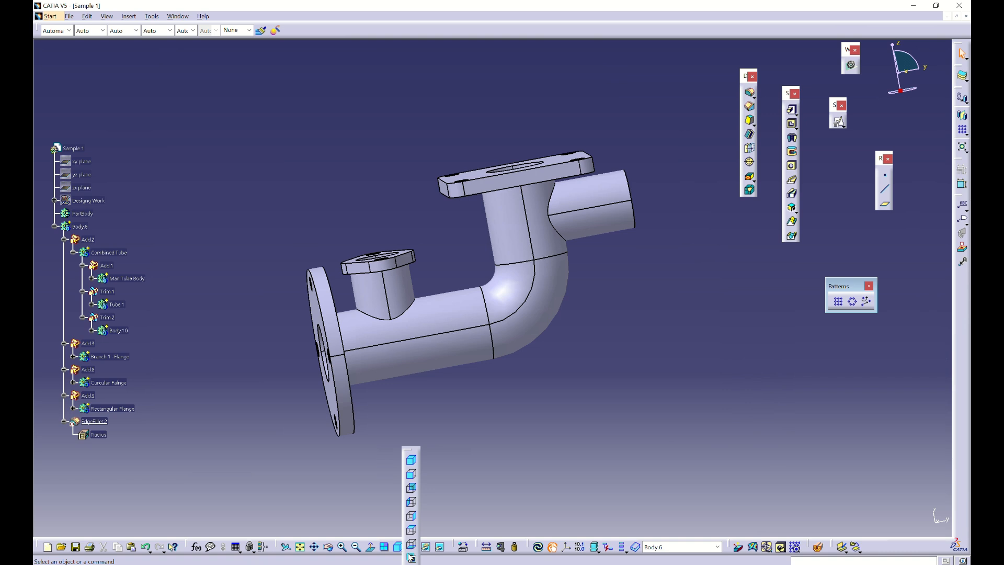
pyautogui.click(411, 558)
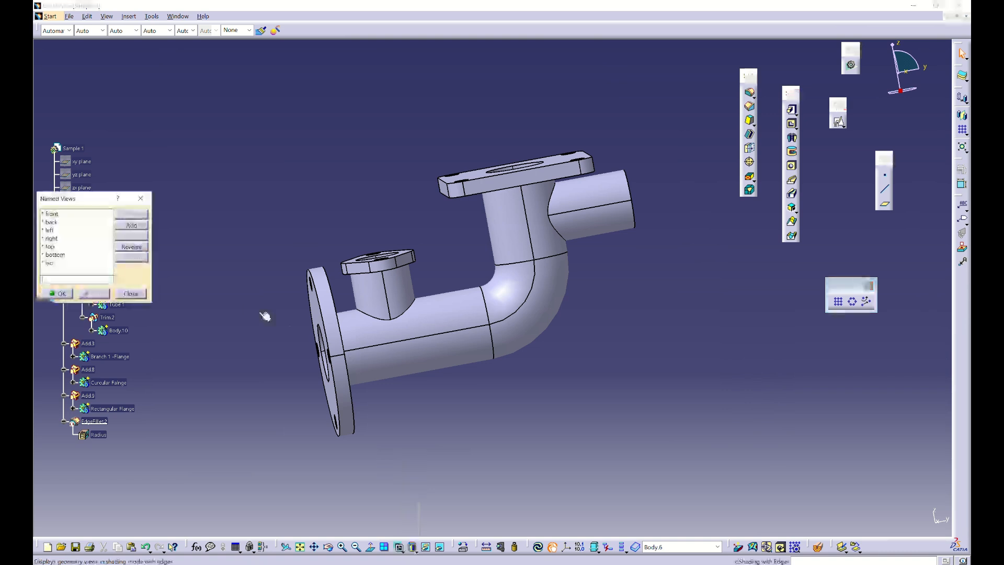
pyautogui.click(51, 263)
pyautogui.click(130, 257)
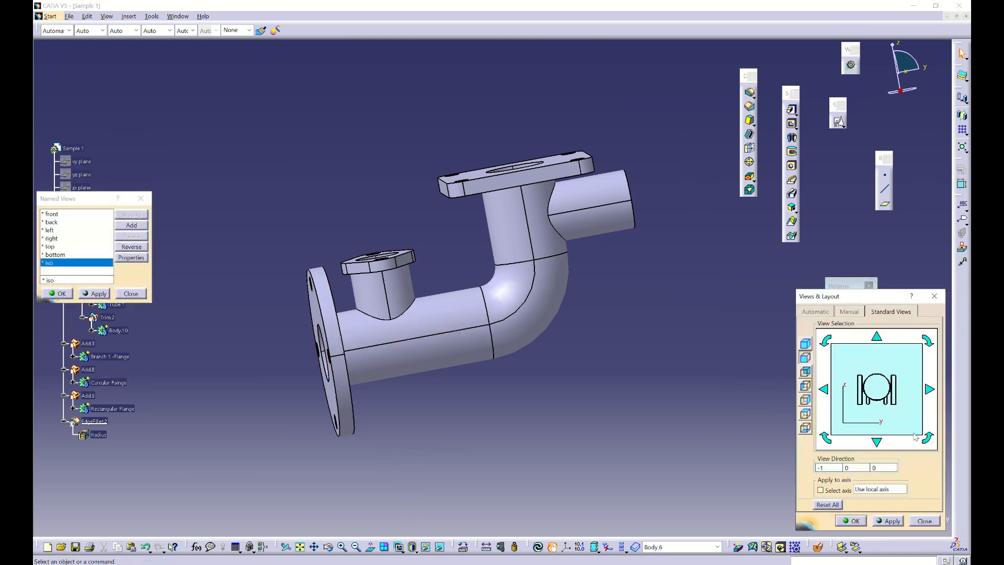
pyautogui.click(891, 521)
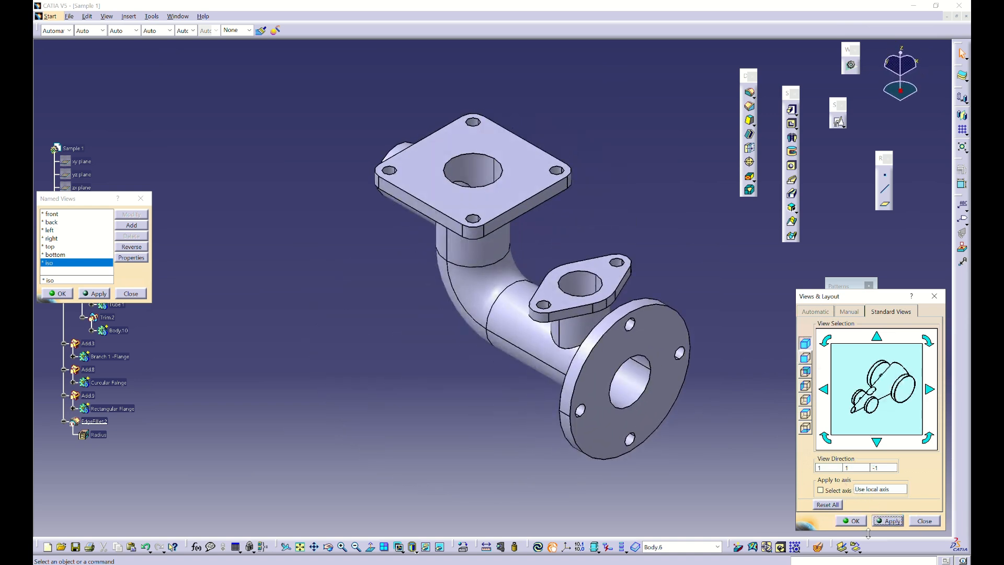
pyautogui.click(854, 521)
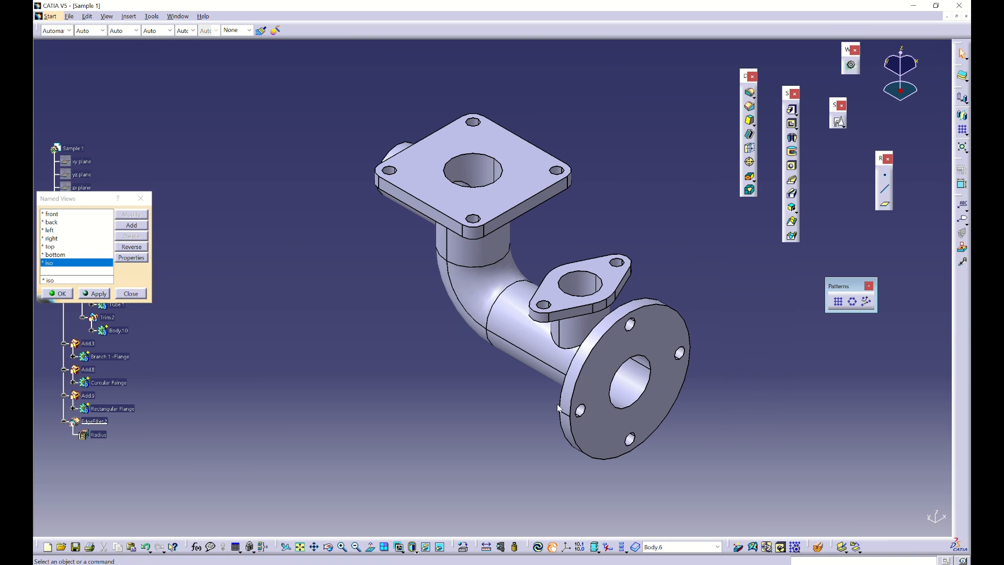
# Reopen the iso view's properties and try the view direction 1, -1, -1 on the model
pyautogui.click(617, 263)
pyautogui.moveTo(623, 372); pyautogui.dragTo(493, 515, button='middle')
pyautogui.click(493, 516)
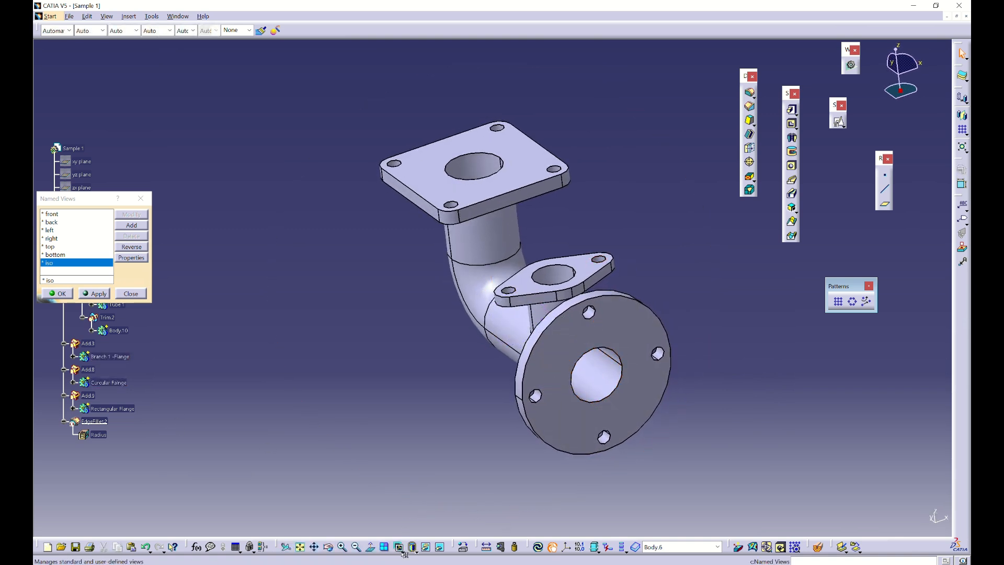
pyautogui.click(404, 553)
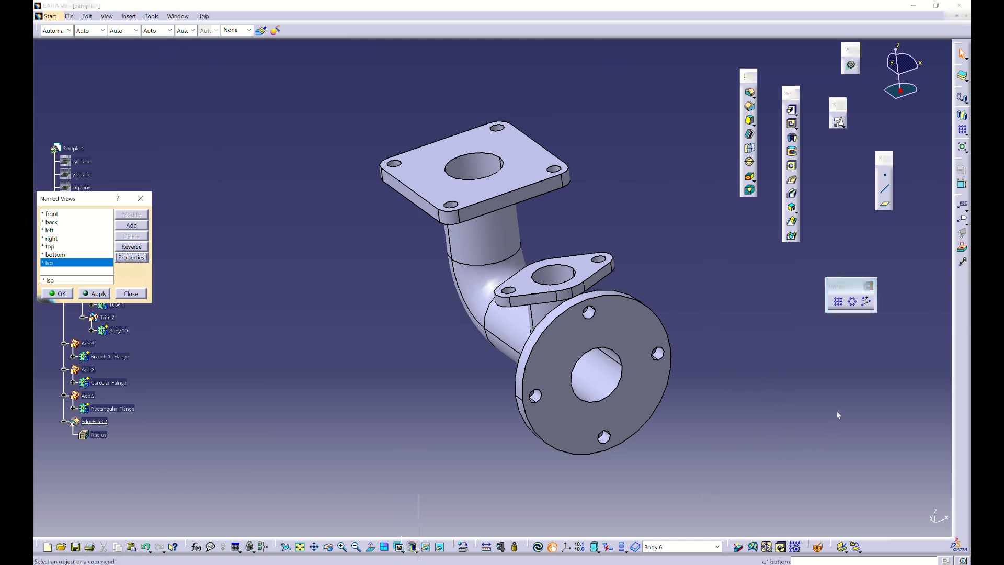
pyautogui.moveTo(84, 205); pyautogui.dragTo(114, 209)
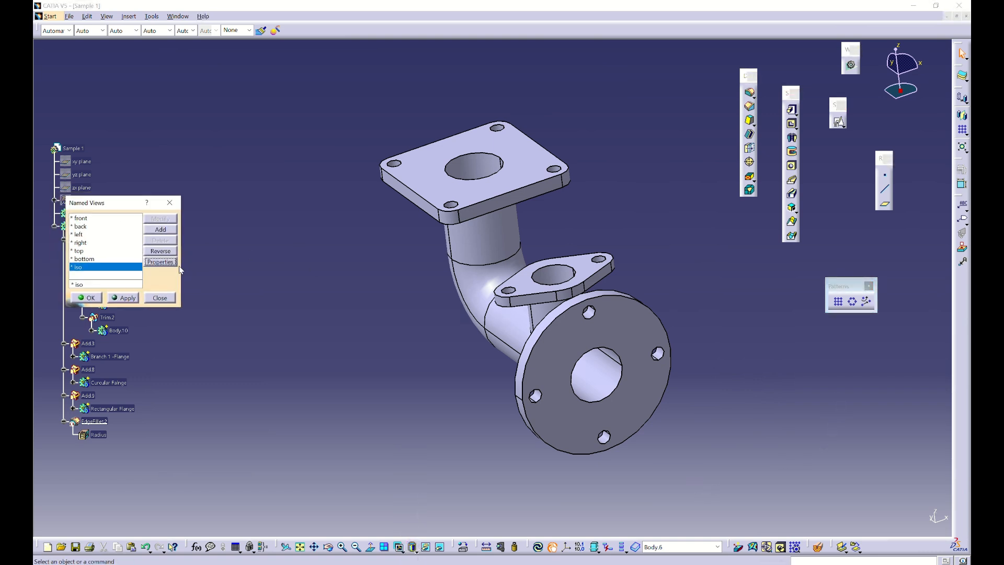
pyautogui.click(168, 262)
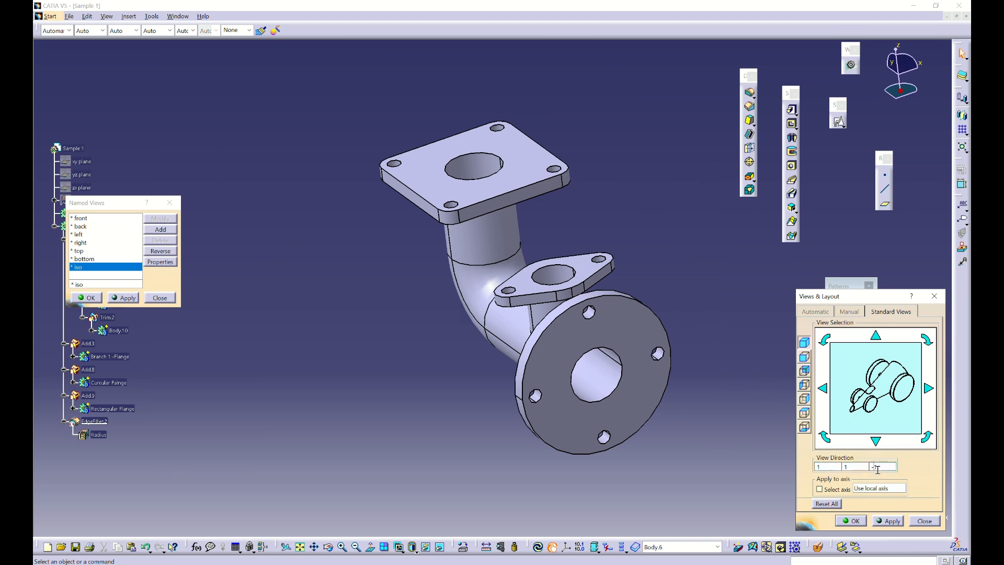
pyautogui.click(843, 467)
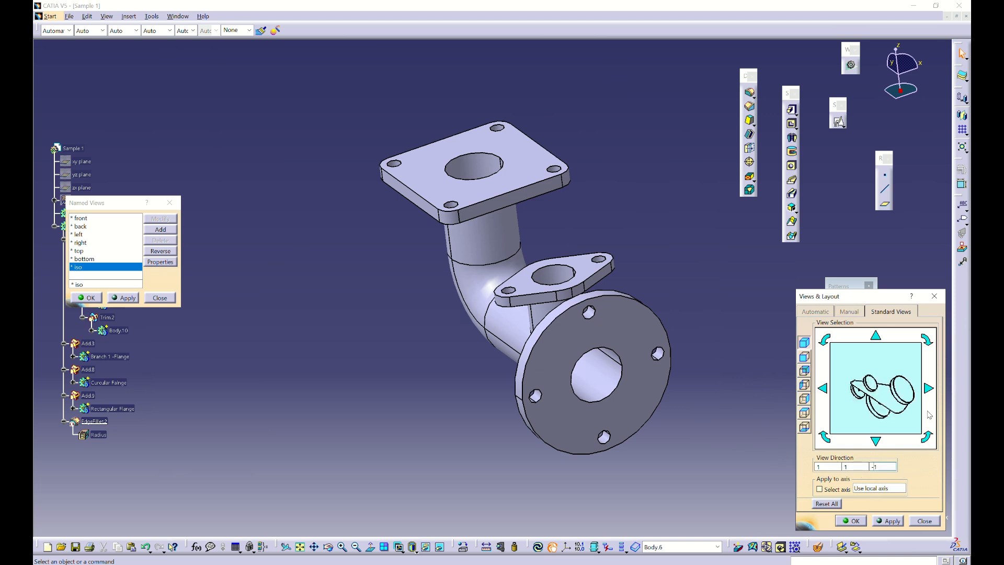
pyautogui.click(930, 389)
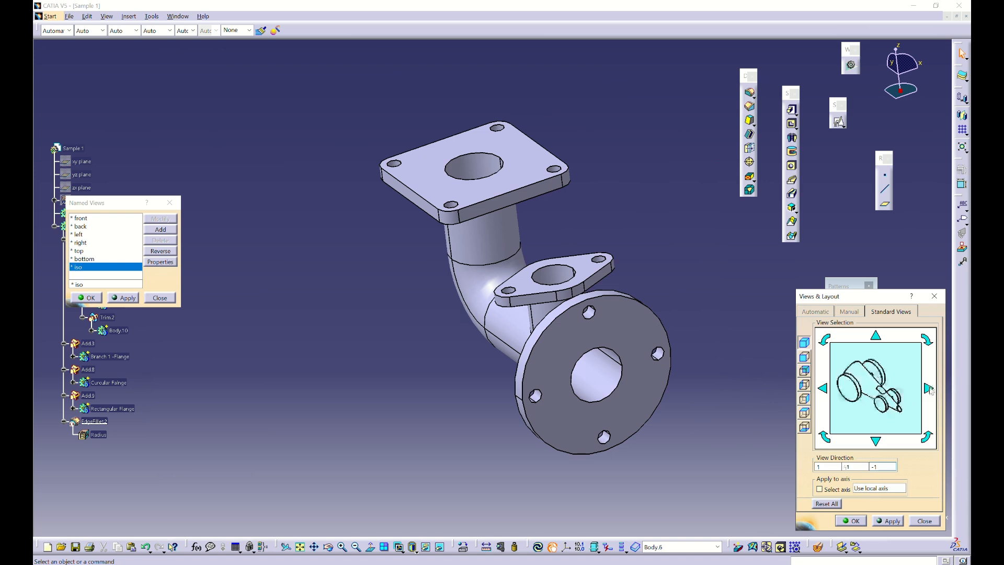
pyautogui.click(891, 521)
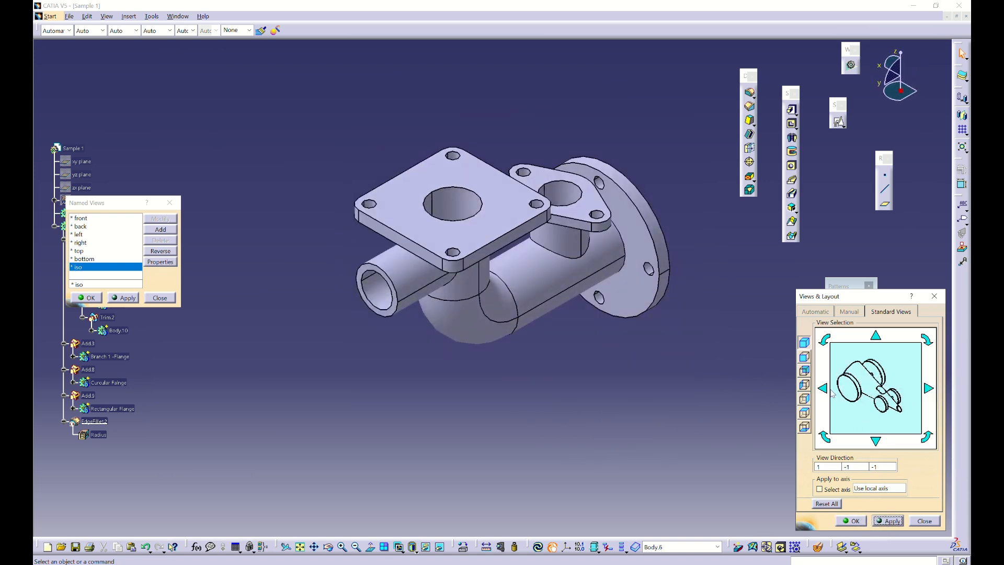
# Rotate the iso view through 1, 1, -1 to the direction -1, 1, -1, and confirm the view settings
pyautogui.click(824, 389)
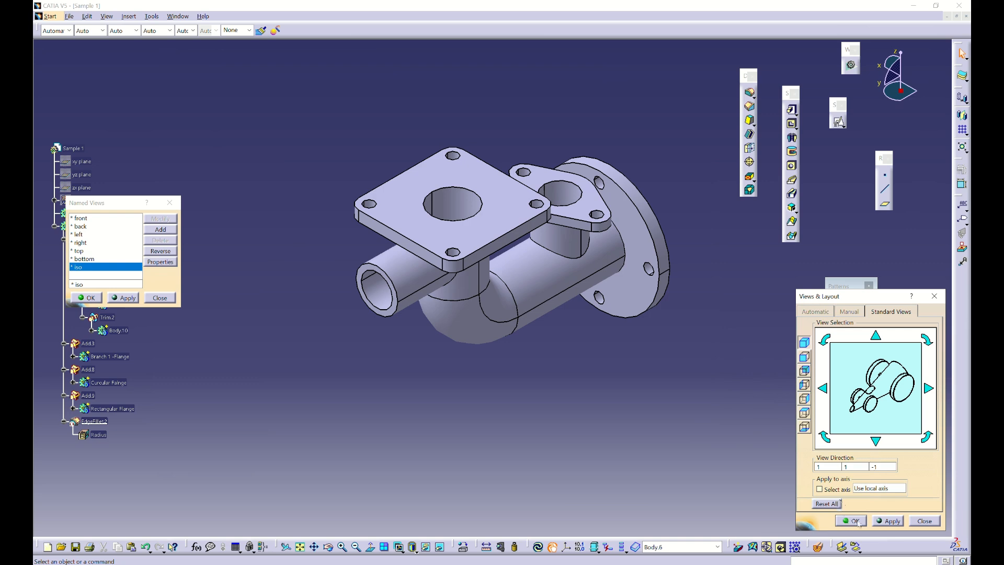
pyautogui.click(883, 523)
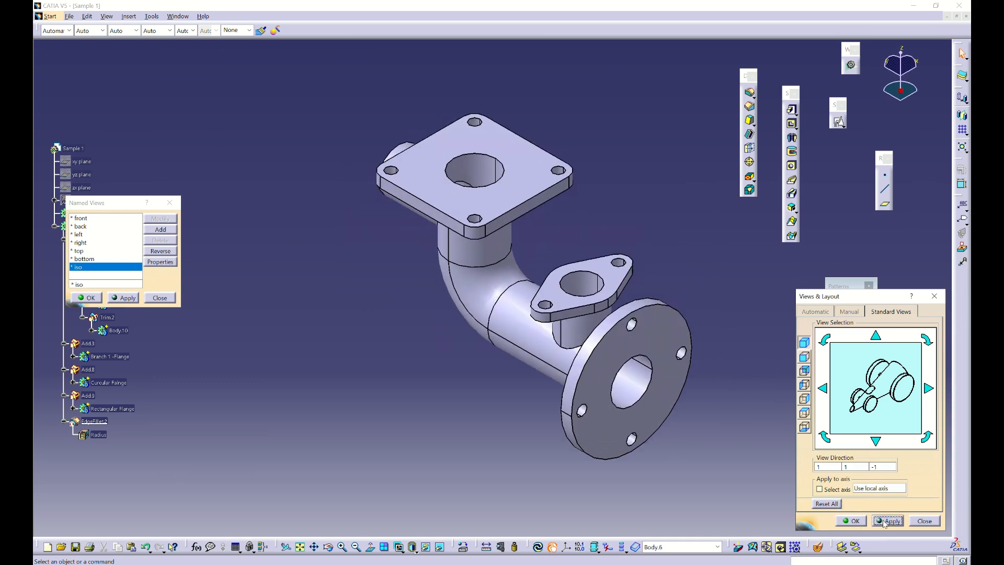
pyautogui.click(822, 389)
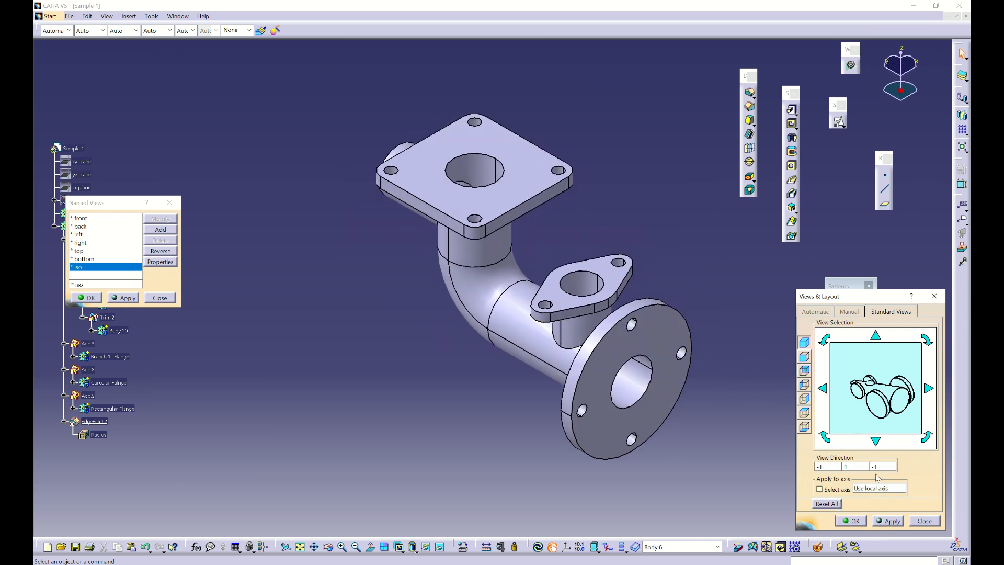
pyautogui.click(891, 521)
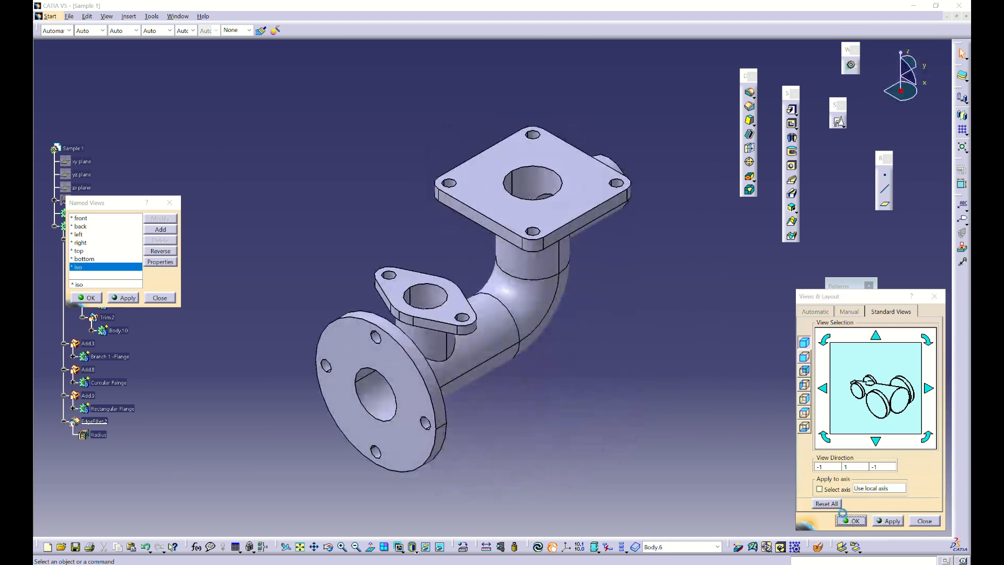
pyautogui.click(851, 521)
# Switch to Snipping Tool and place the 3D exercise 983 drawing beside the model to compare their orientation
pyautogui.keyDown('ctrl'); pyautogui.moveTo(534, 353); pyautogui.dragTo(556, 376, button='middle'); pyautogui.keyUp('ctrl')
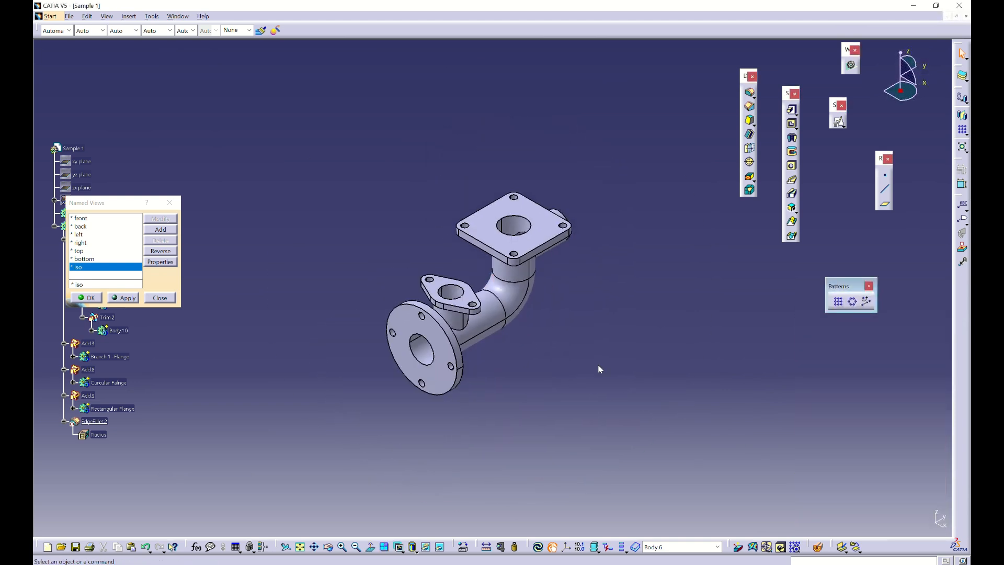
pyautogui.moveTo(509, 398); pyautogui.dragTo(527, 395, button='middle')
pyautogui.click(488, 562)
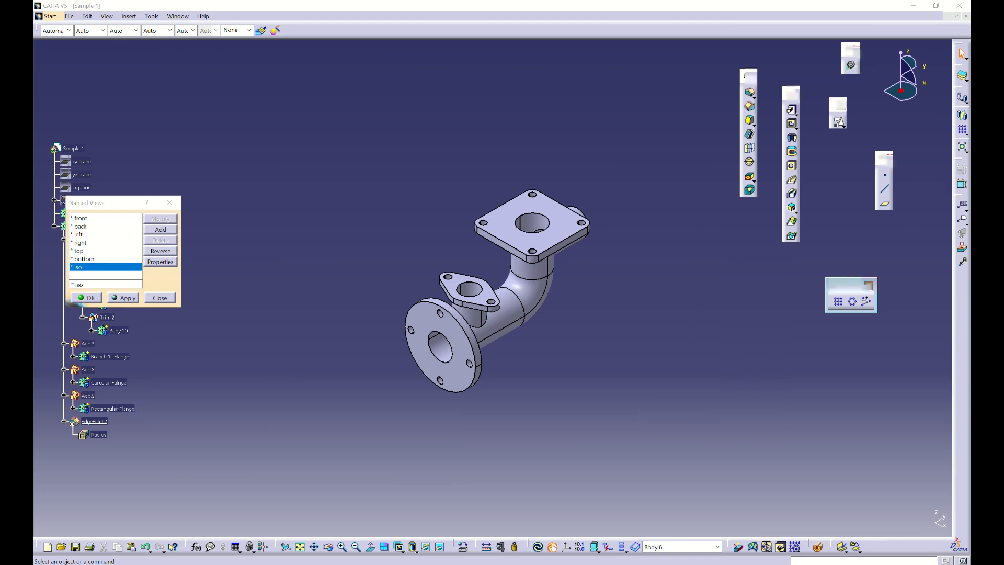
pyautogui.moveTo(437, 12); pyautogui.dragTo(903, 143)
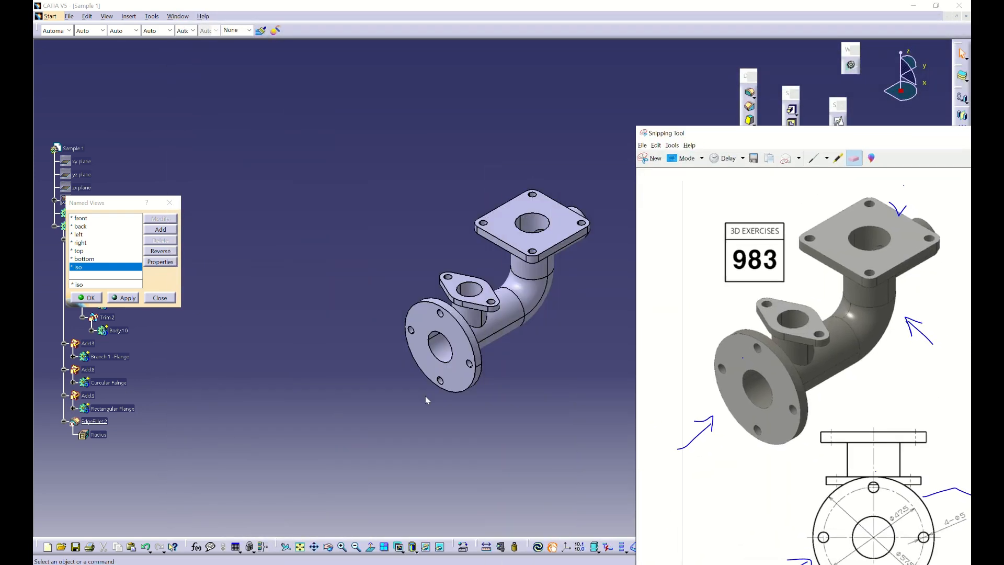
# Return to the CATIA model and set its display mode to Shading without edges
pyautogui.click(451, 514)
pyautogui.click(414, 547)
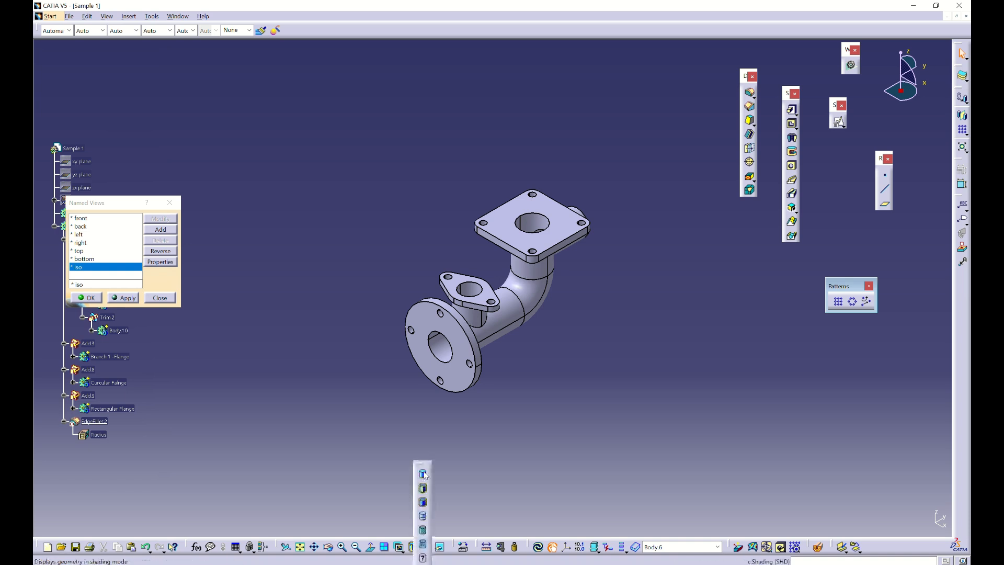
pyautogui.moveTo(591, 347)
pyautogui.mouseDown(button='middle')
pyautogui.moveTo(515, 333)
pyautogui.moveTo(526, 347)
pyautogui.mouseUp(button='middle')
# Compare the shaded model with the Snipping Tool drawing, return to CATIA and move the Named Views dialog clear of the tree
pyautogui.hotkey('alt', 'Tab')
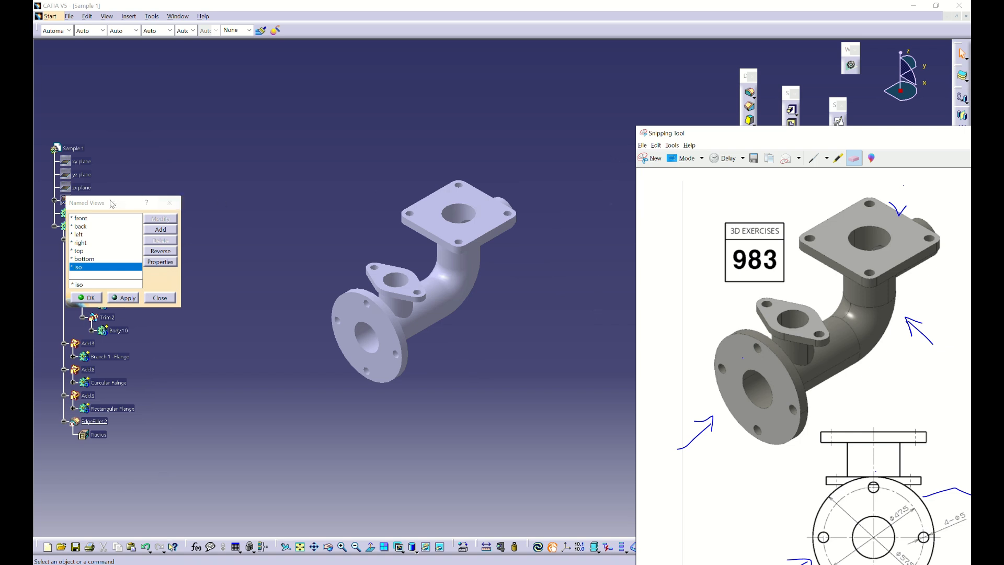
pyautogui.click(115, 204)
pyautogui.moveTo(116, 203); pyautogui.dragTo(166, 142)
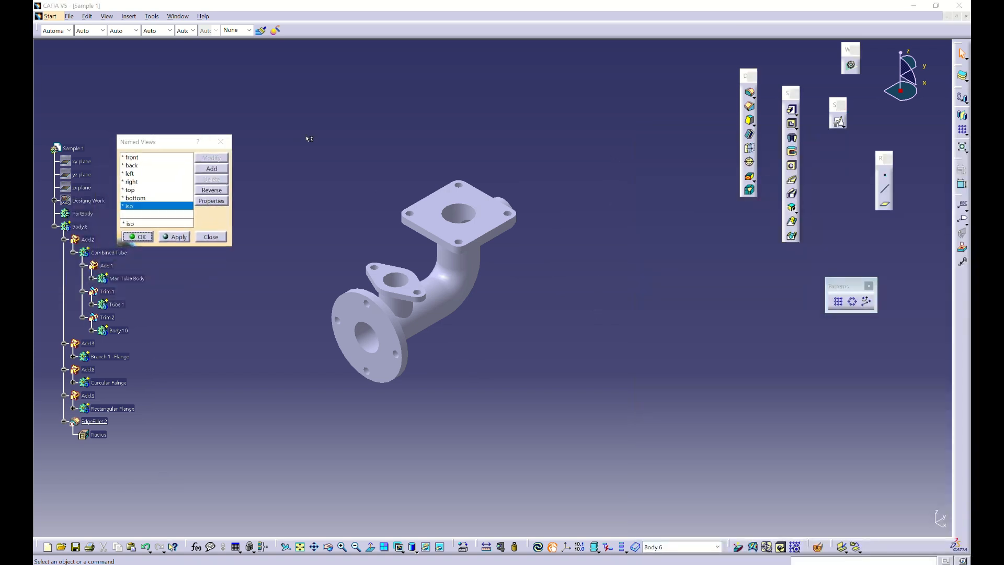